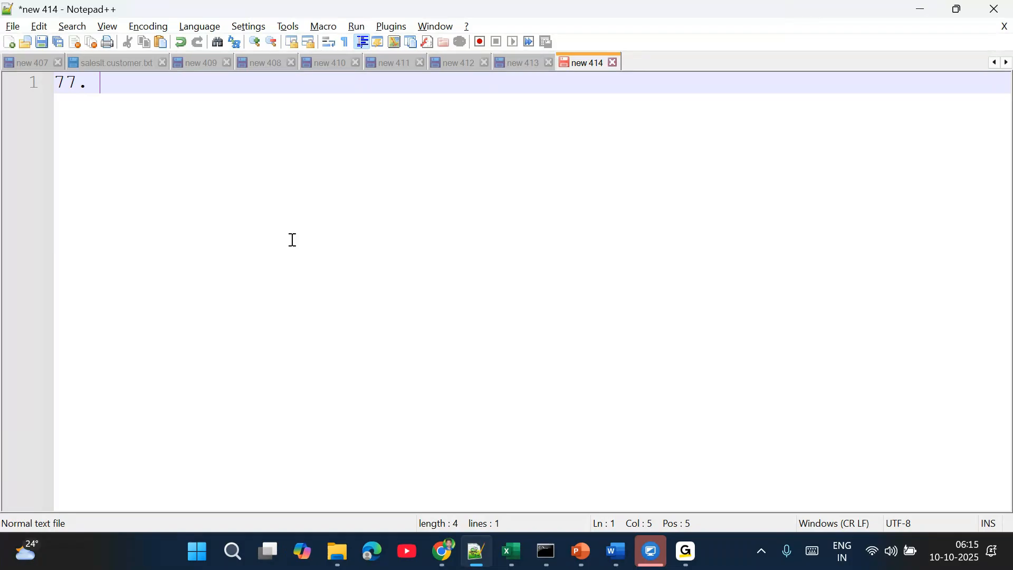
Step: Write the heading "SQL Warehouse in databricks |" after the number 77 on the first line
text(SQL Wareh)
text(oius)
key(BackSpace)
key(BackSpace)
key(BackSpace)
text(use IN)
key(BackSpace)
key(BackSpace)
key(BackSpace)
text(in databrocks)
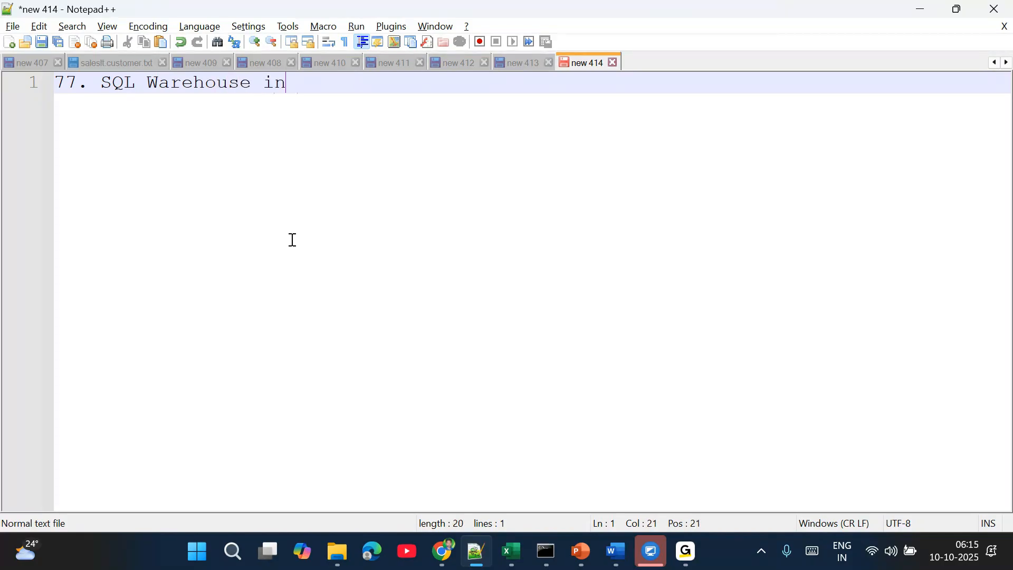
key(BackSpace)
key(BackSpace)
key(BackSpace)
key(BackSpace)
text(icks | )
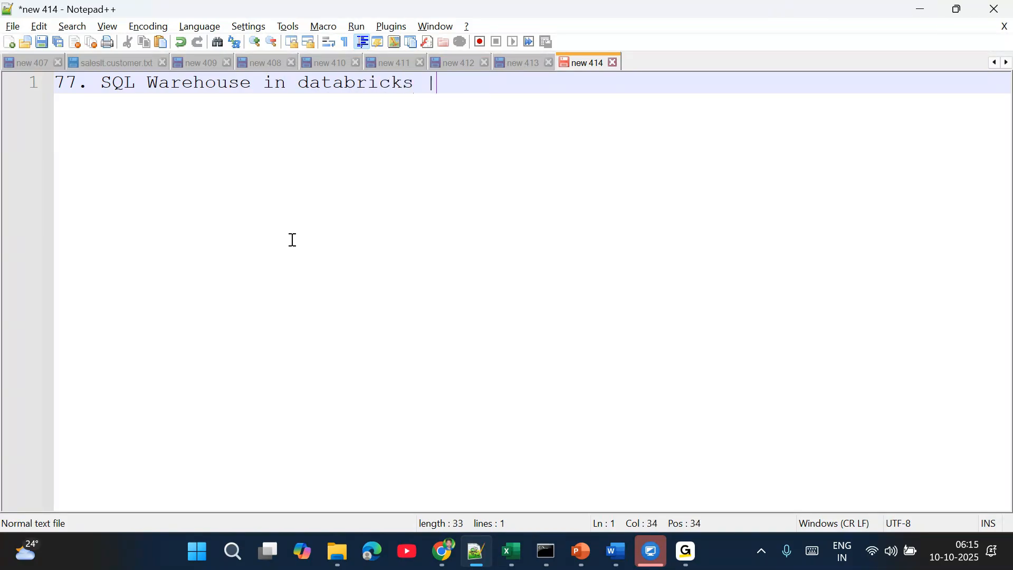
Step: Append the topic "Parameter in sql queries" to the heading line
text(Parametersisati)
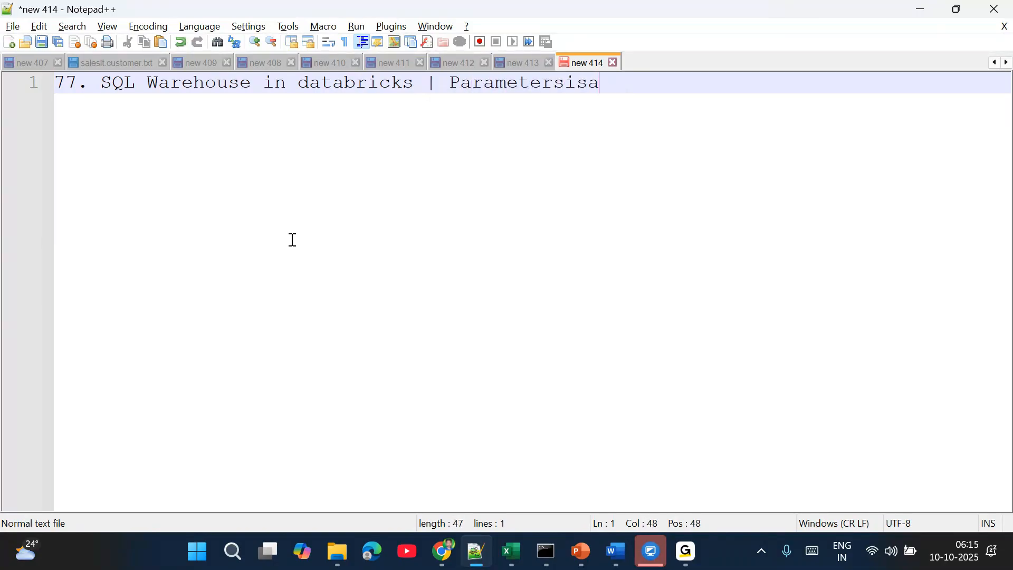
key(BackSpace)
key(BackSpace)
key(BackSpace)
key(BackSpace)
key(BackSpace)
key(BackSpace)
text(in sql queries)
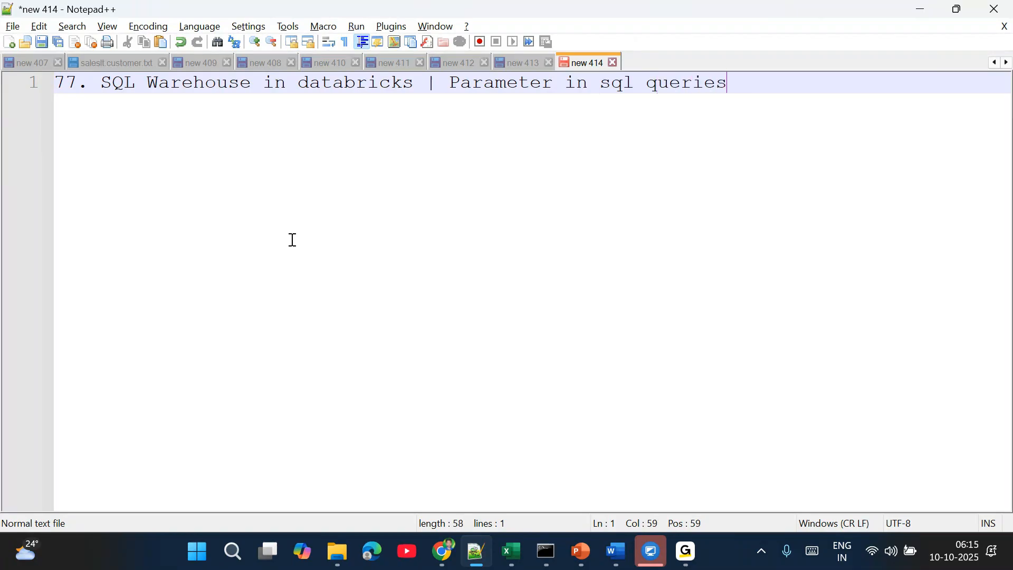
Step: Append "| Query Snippet or Quert Template" to the heading line and begin a new line below it
text( | Query Snippe)
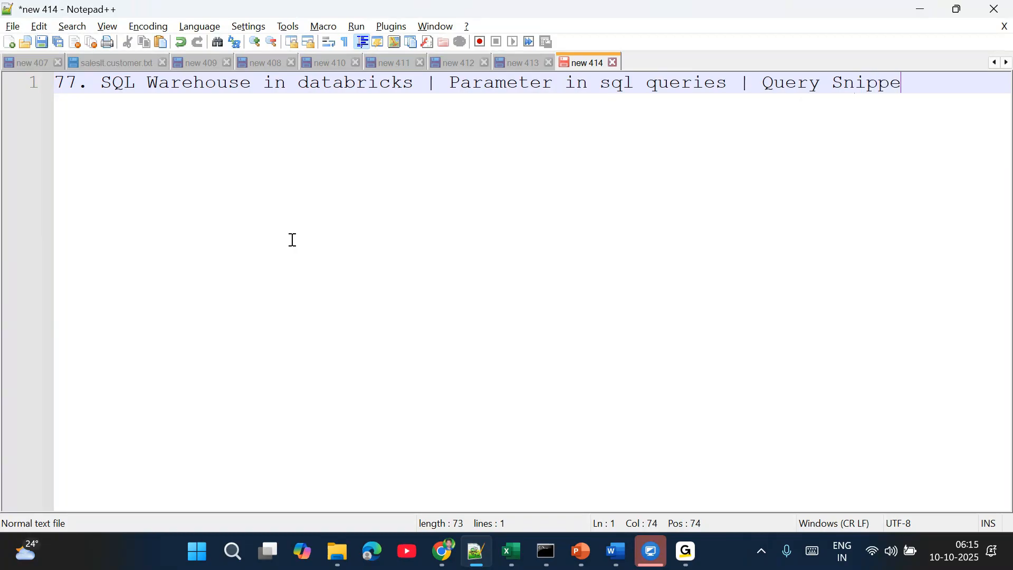
text(t or Quert Tenpl)
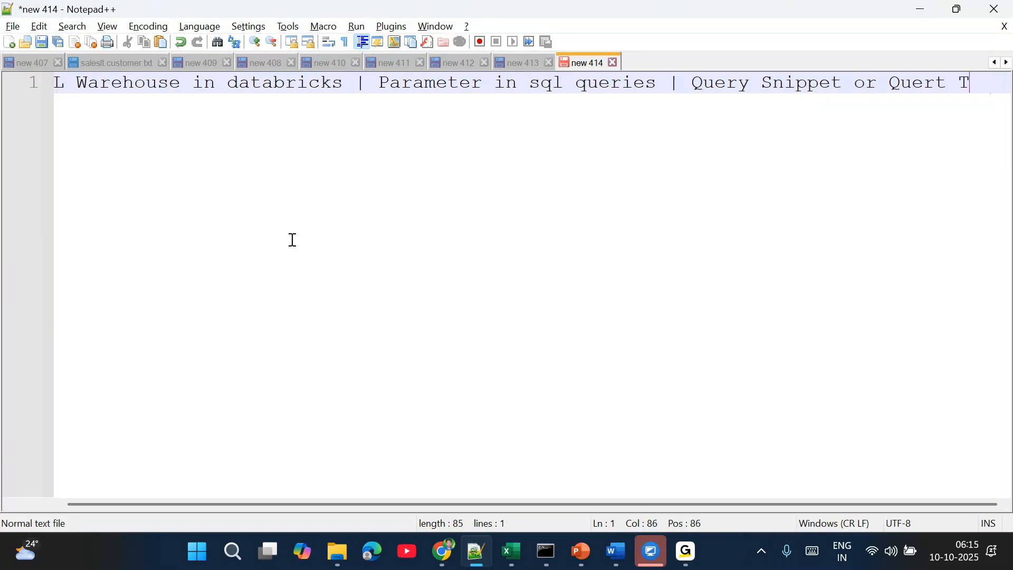
key(BackSpace)
key(BackSpace)
key(BackSpace)
text(mplate)
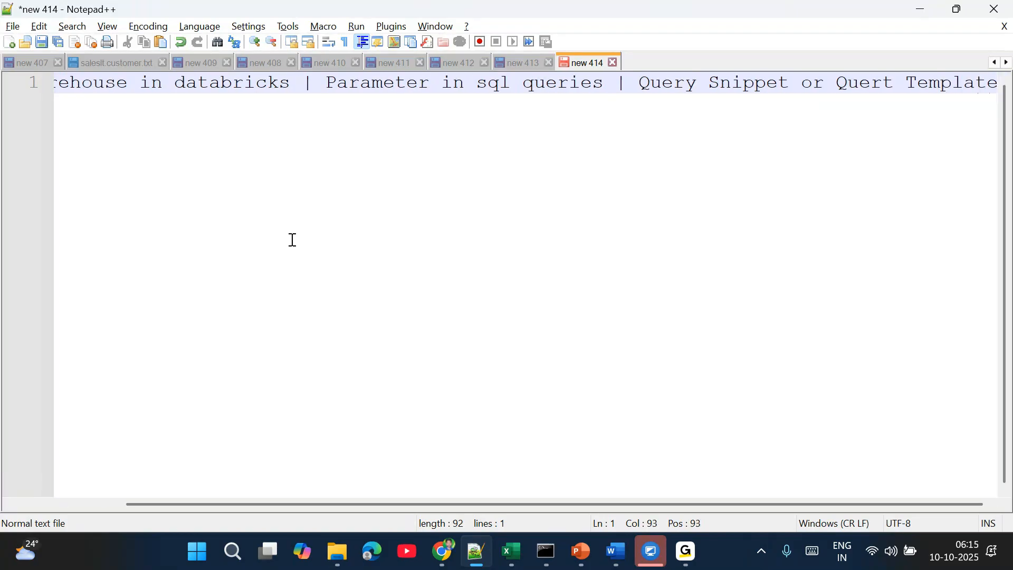
key(Return)
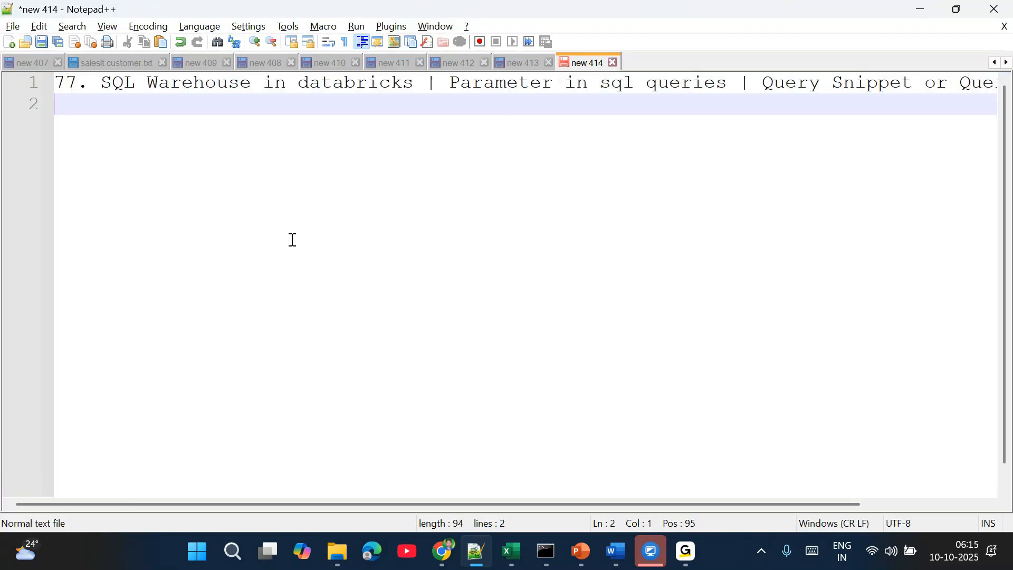
Step: Split the heading so each of its three topics is on its own line, and add an empty line below the last
click(447, 86)
key(Return)
click(368, 105)
key(Return)
click(427, 127)
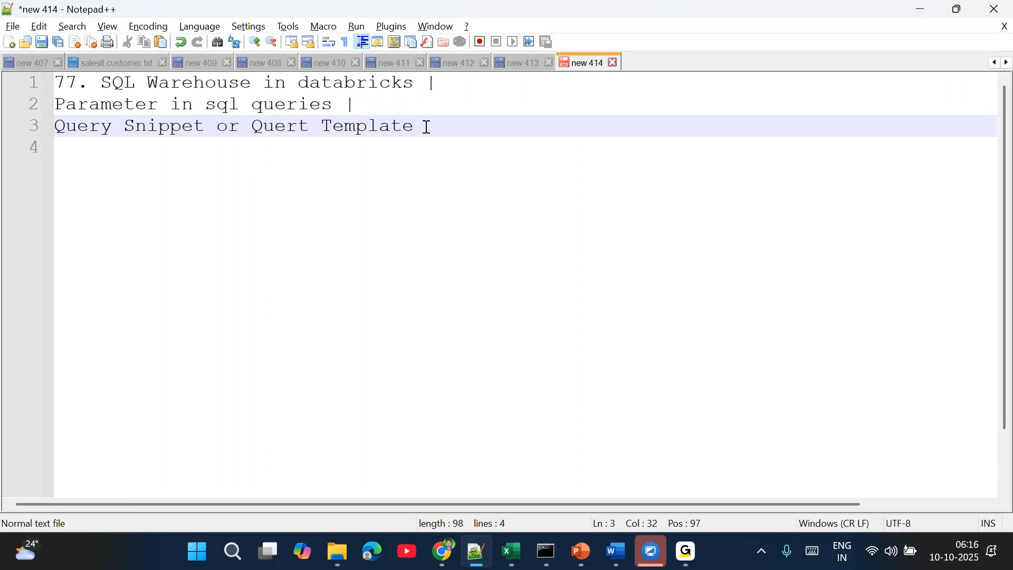
key(Return)
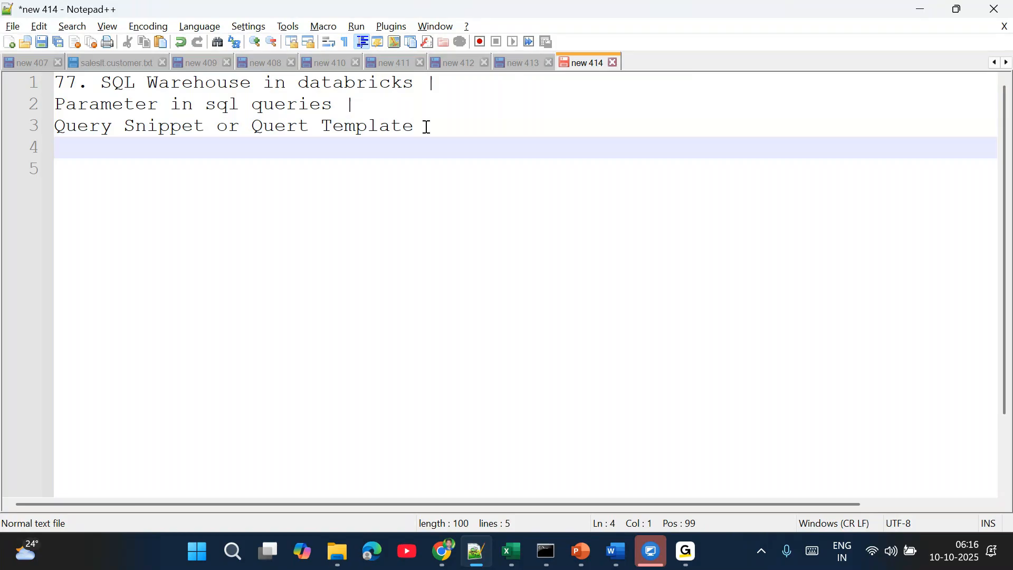
Step: Add the topics "ETL Pipeline" and "setup Alerts" on separate lines below the query template topic
text(ETL Pipeline)
key(Return)
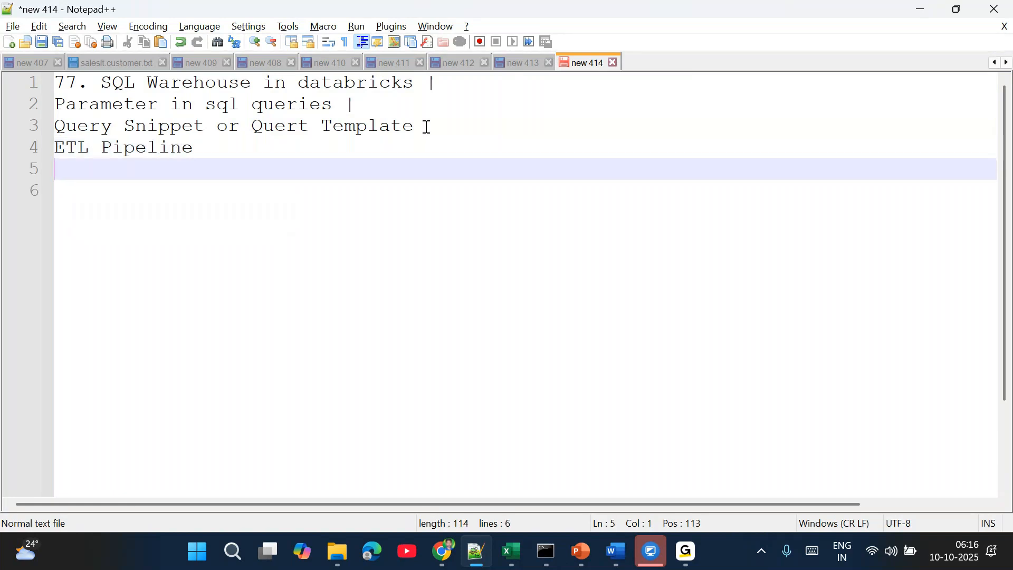
text(Alerts)
key(Home)
text(setuop)
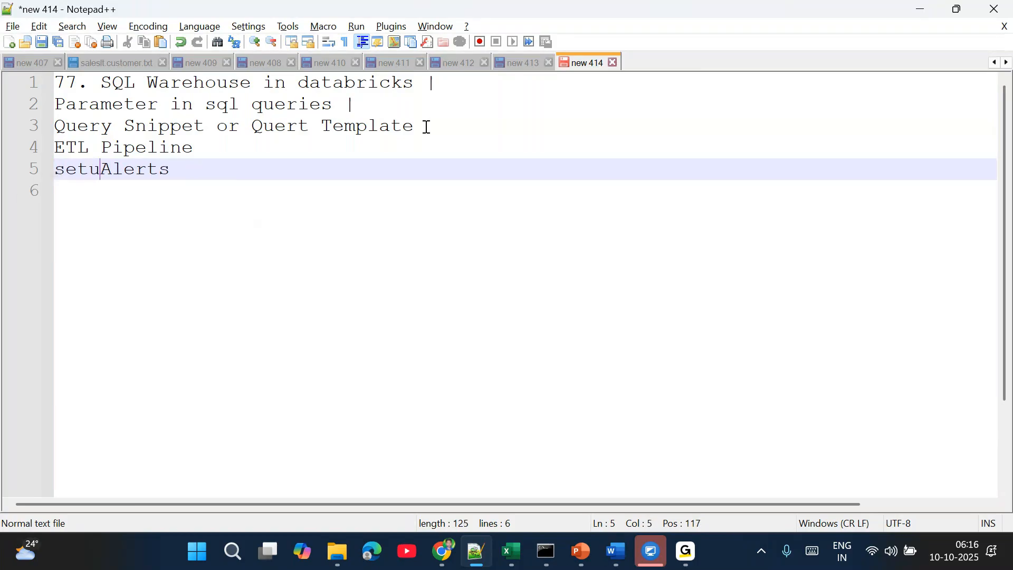
key(BackSpace)
key(BackSpace)
text(p)
key(End)
key(Return)
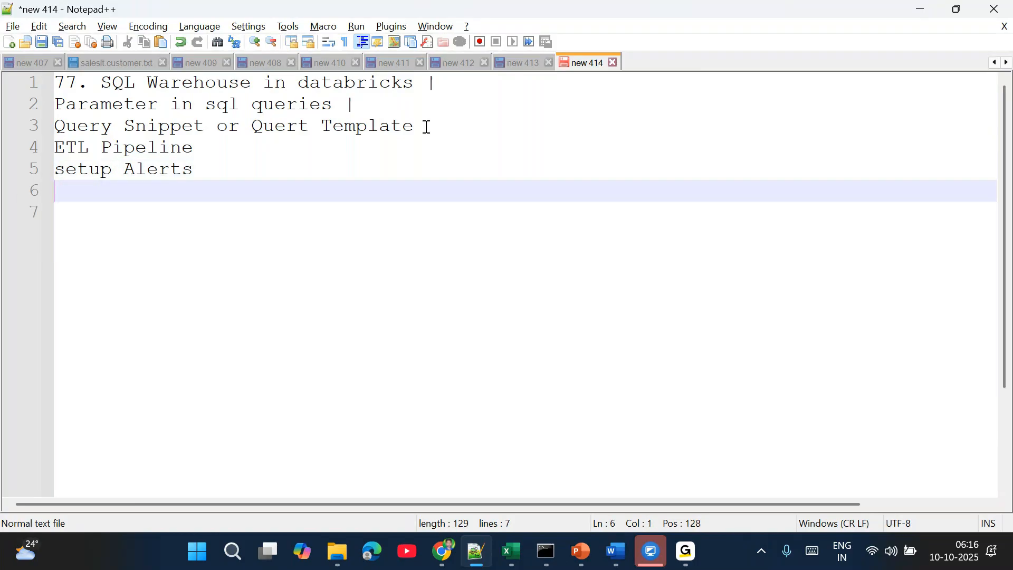
Step: Add the topic "Genie - ChatBot" on the line below the alerts topic
text(C)
key(BackSpace)
text(Gei)
key(BackSpace)
text(i)
key(BackSpace)
text(nie - cHA)
key(BackSpace)
key(BackSpace)
key(BackSpace)
text(C)
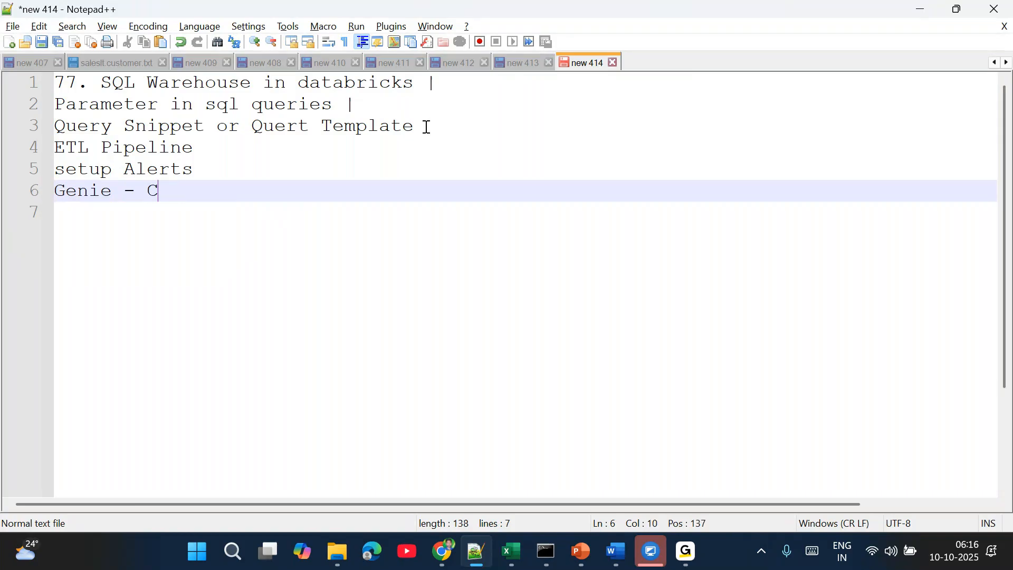
text(hatBot)
key(Return)
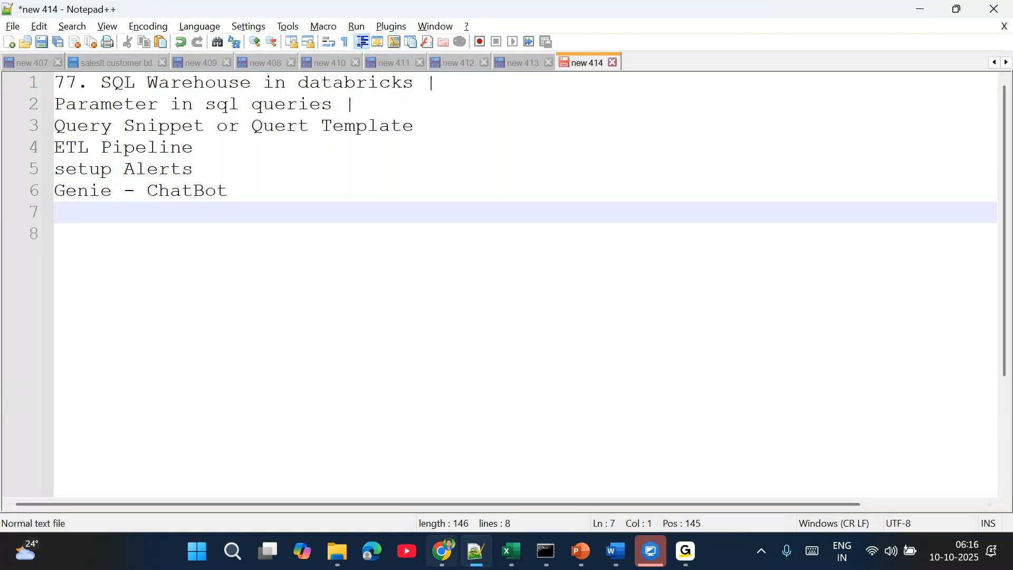
Step: Switch to Chrome, search for edureka in a new tab, and open the Edureka website from the results
click(442, 551)
click(236, 16)
text(e)
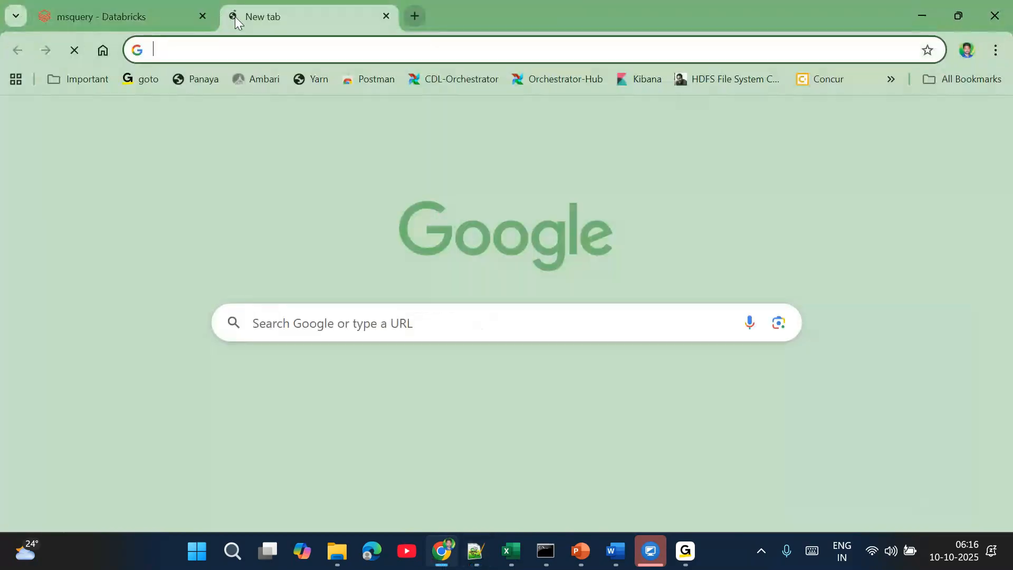
text(dureka)
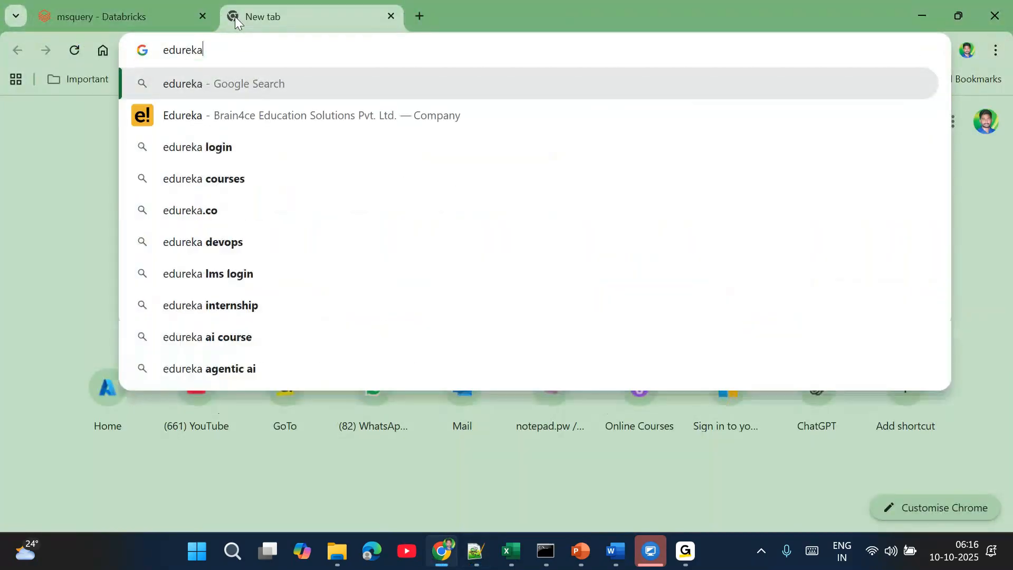
key(Return)
click(199, 264)
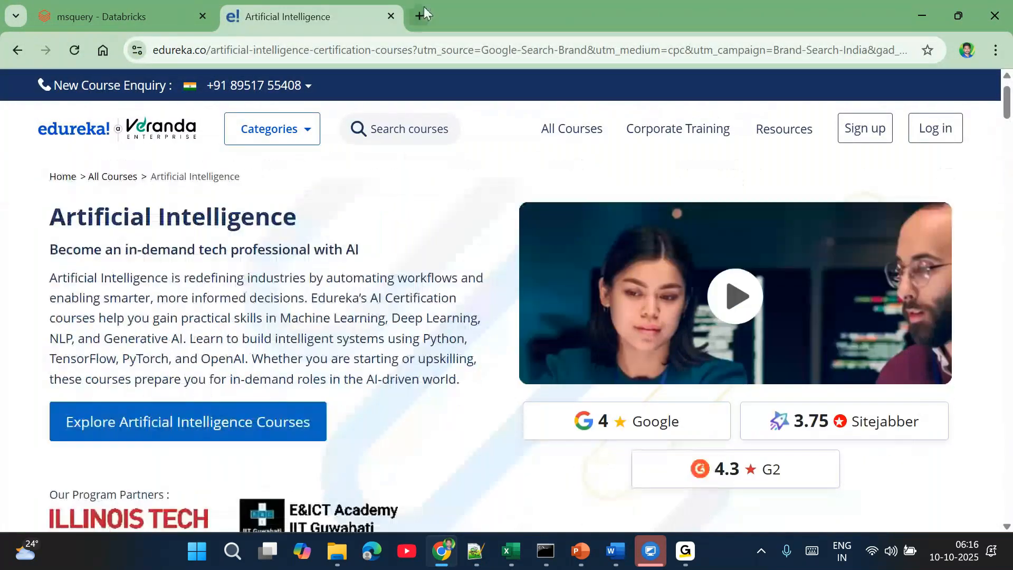
Step: Load hdfcbank.com in another new tab and open the bank's Ask EVA chat assistant
click(420, 15)
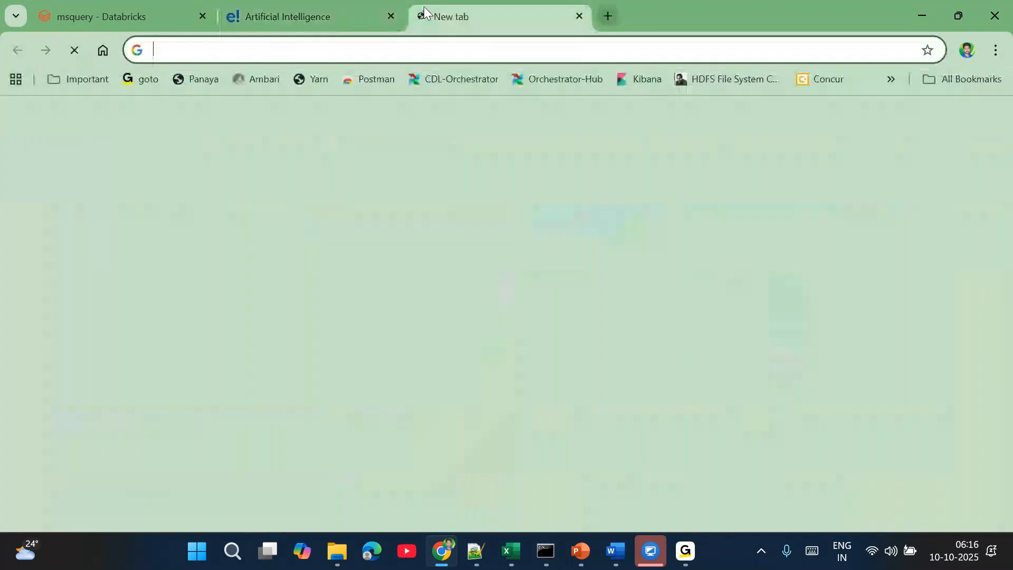
text(hdfcbank.com)
key(Return)
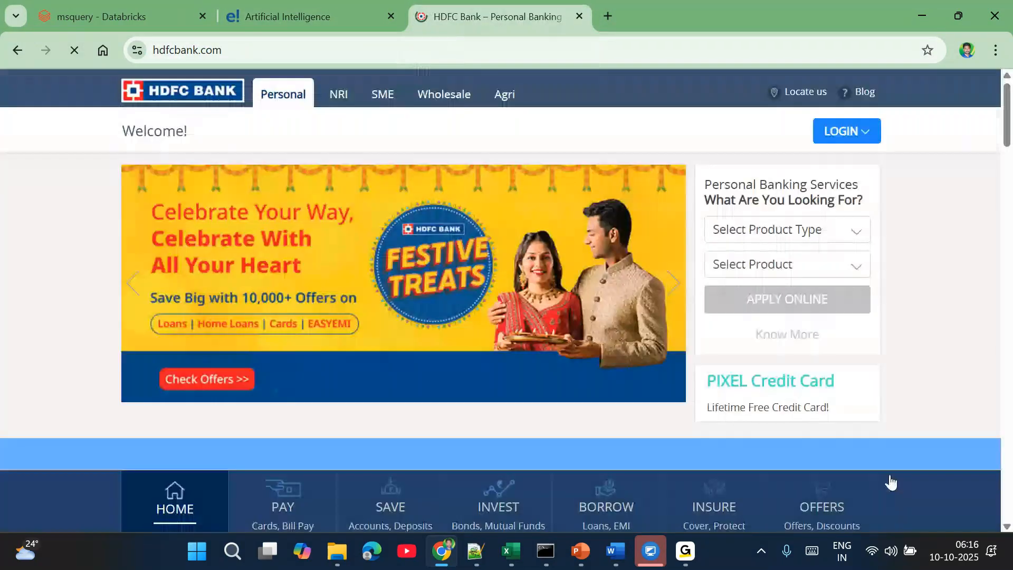
click(895, 430)
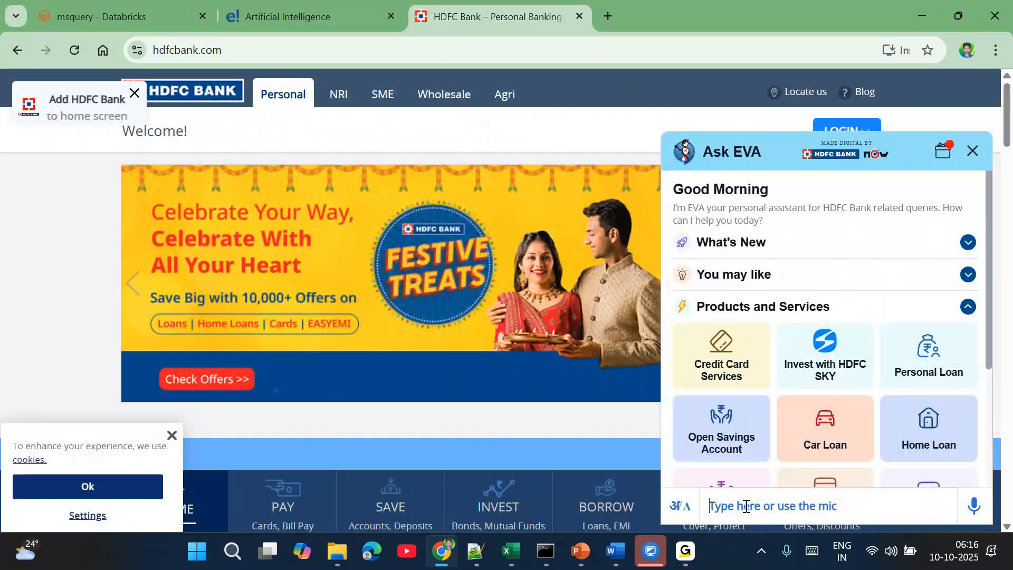
Step: Ask the EVA chatbot "i want to know my current balance" and consent to the bank's privacy policy
text(i want)
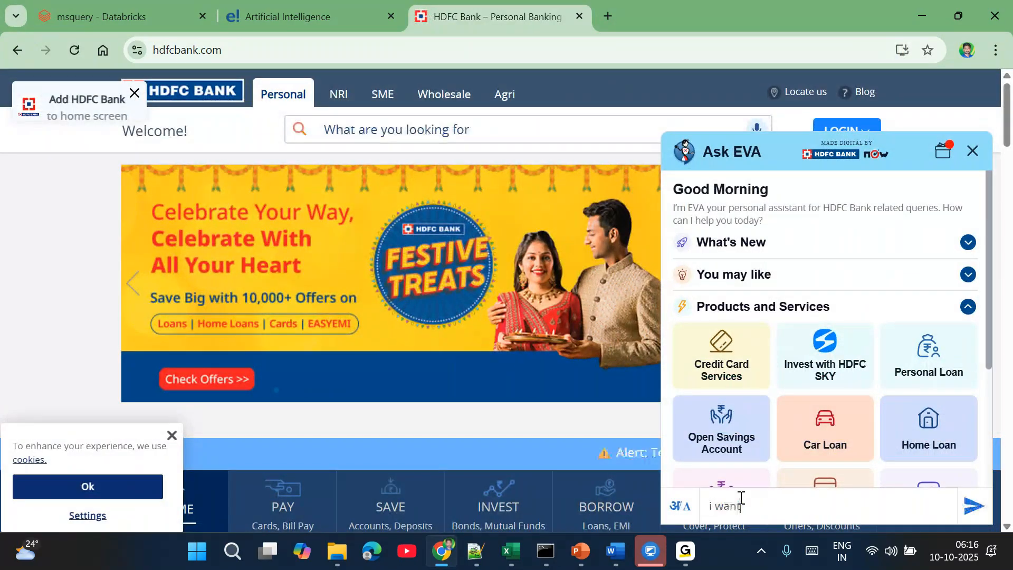
text( to k)
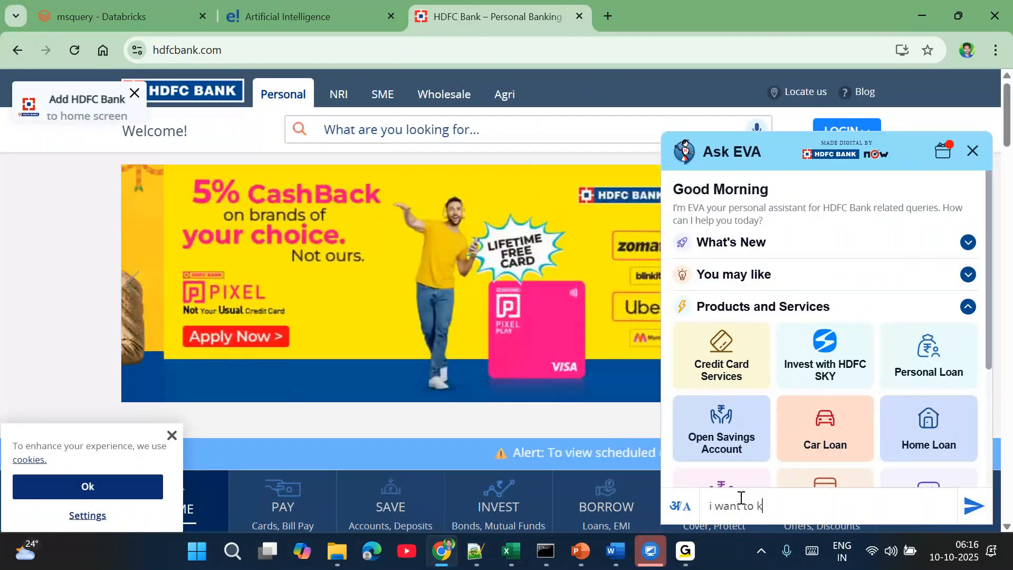
text(now my c)
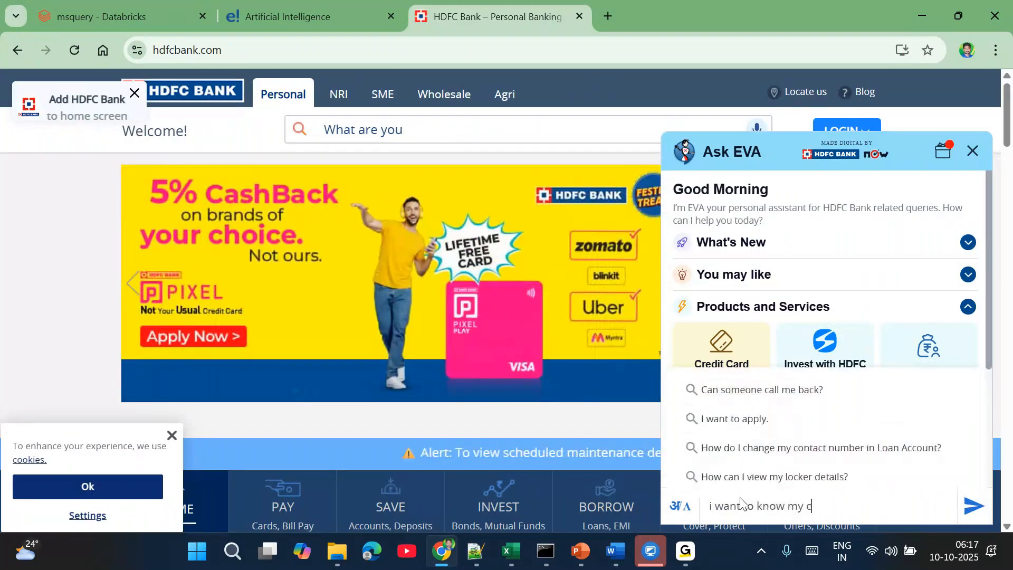
text(urrent balance)
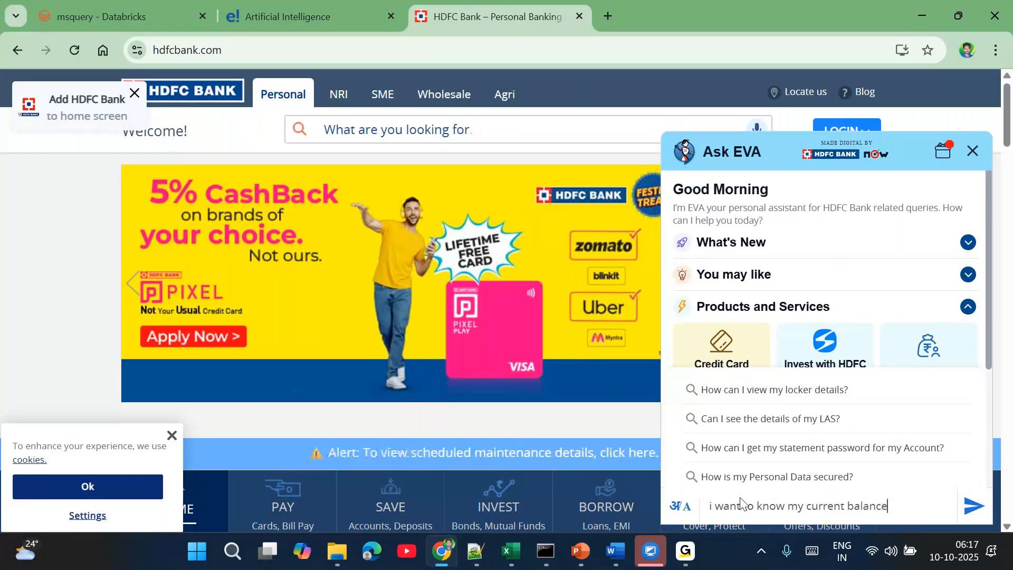
key(Return)
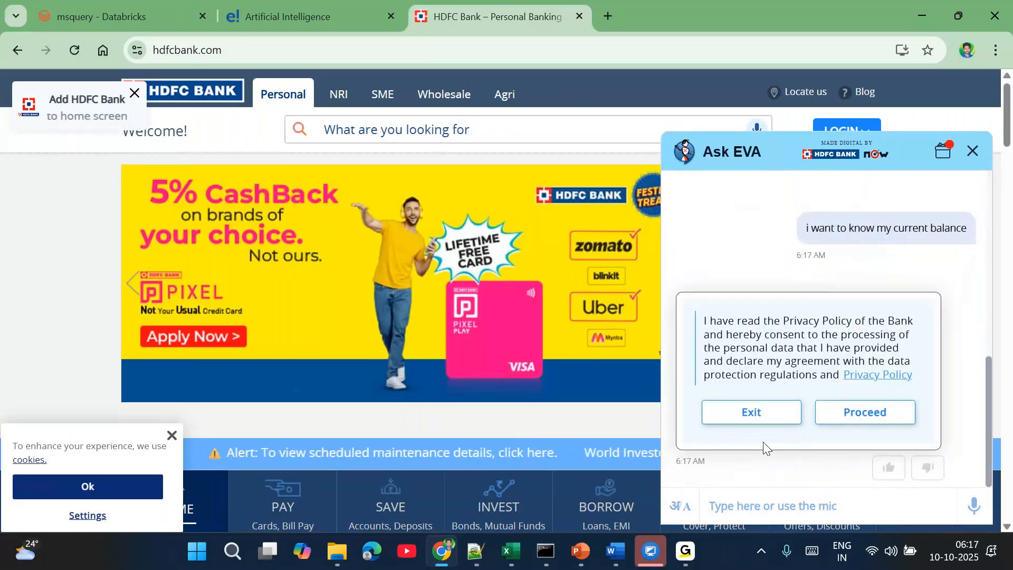
click(865, 412)
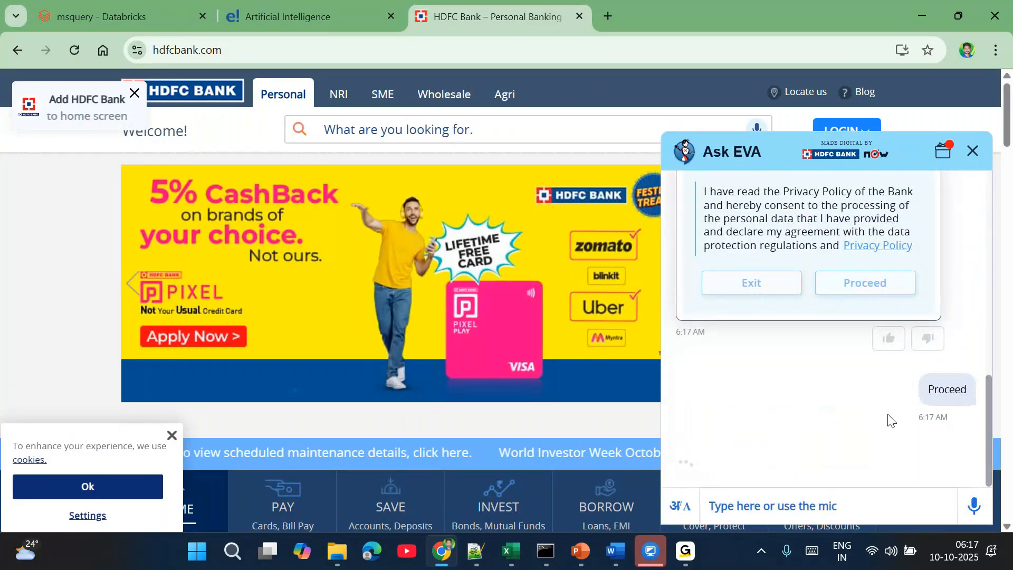
drag(700, 422, 747, 450)
click(711, 505)
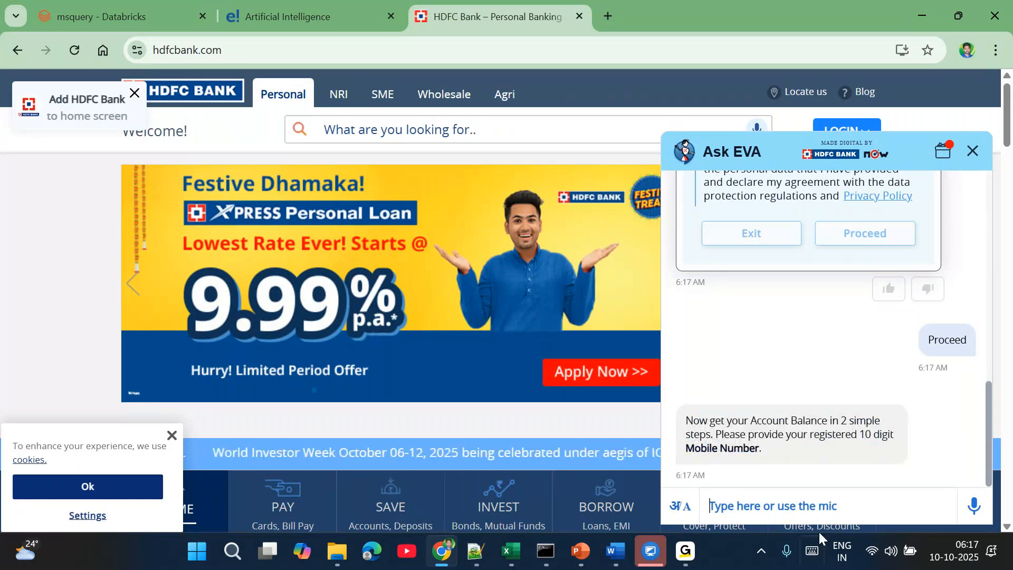
Step: Return to the Edureka page, dismiss its discount offer, and collapse the query form
scroll(819, 530, down, 1)
scroll(815, 477, down, 3)
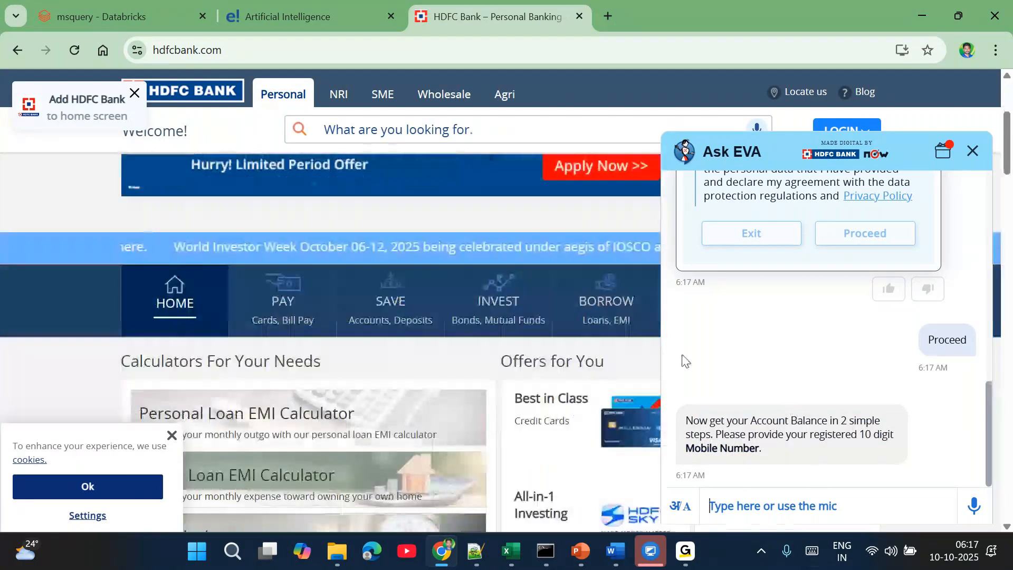
scroll(685, 361, up, 4)
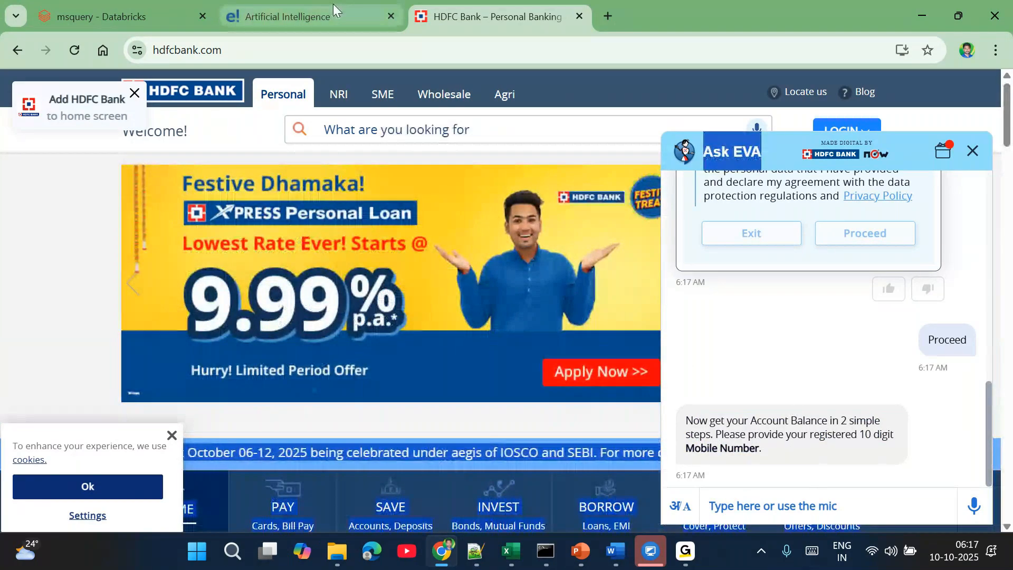
click(298, 17)
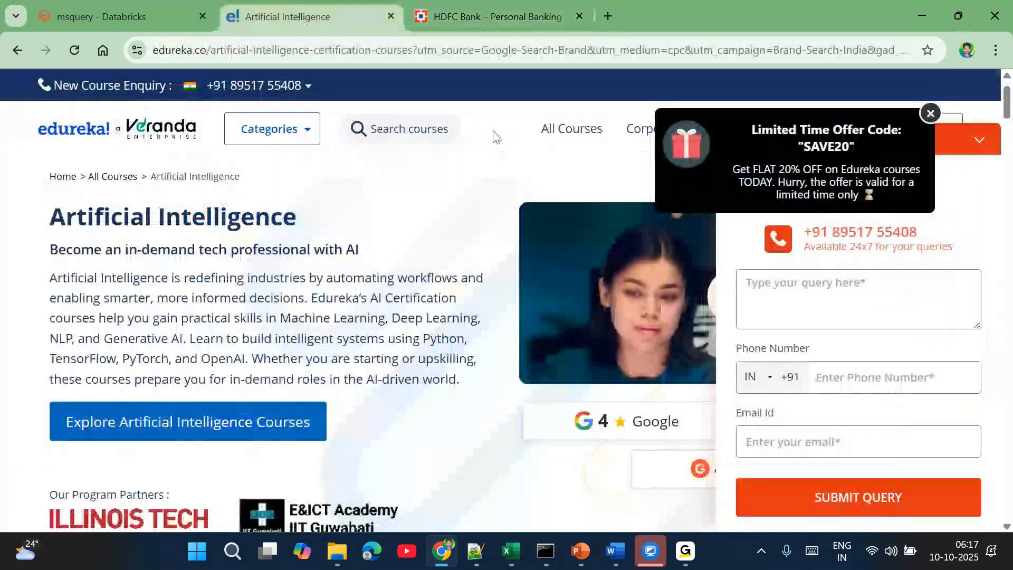
click(931, 114)
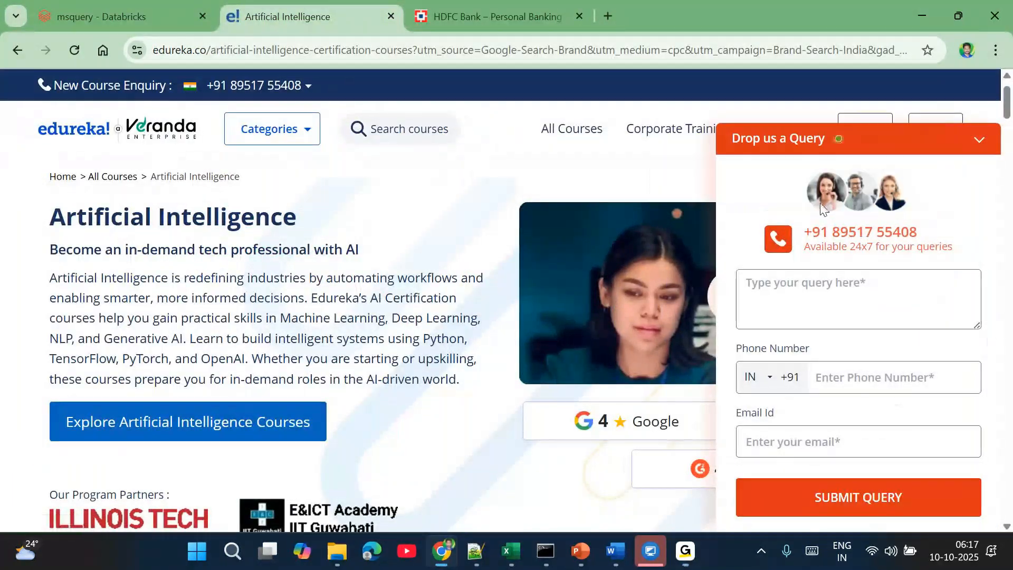
click(982, 142)
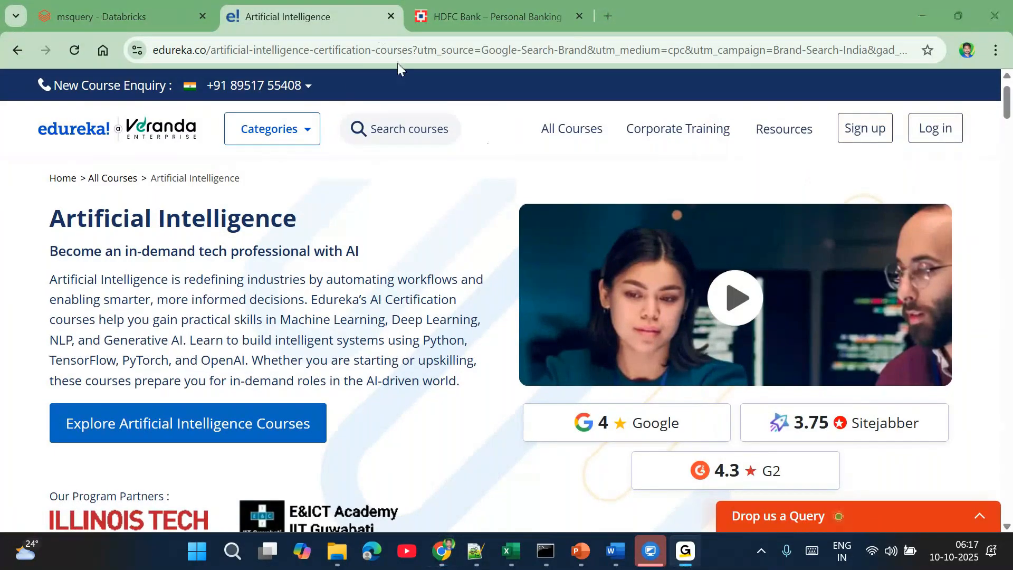
Step: Close the Edureka and HDFC Bank pages and open a blank browser tab
click(389, 20)
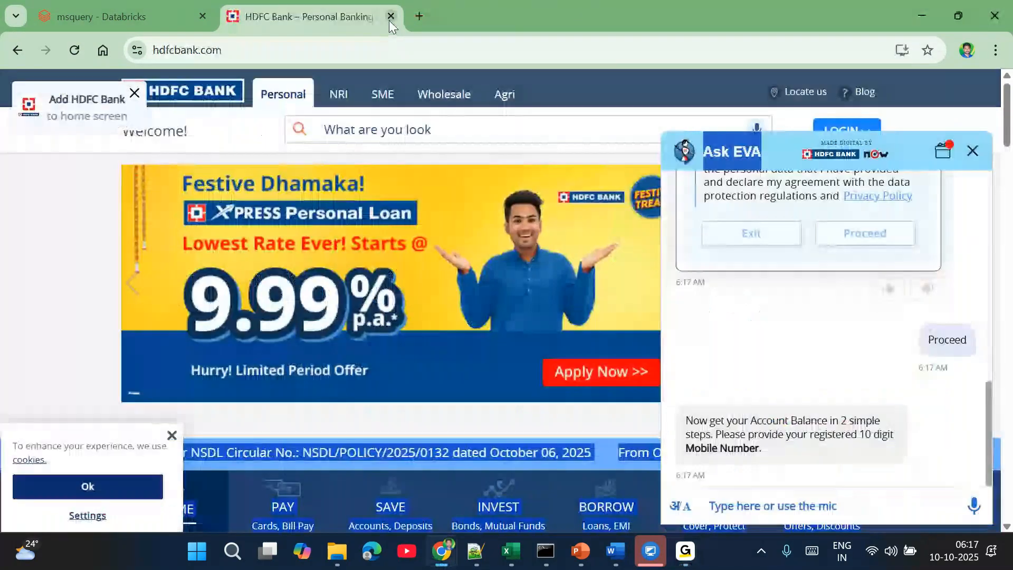
click(390, 20)
click(227, 12)
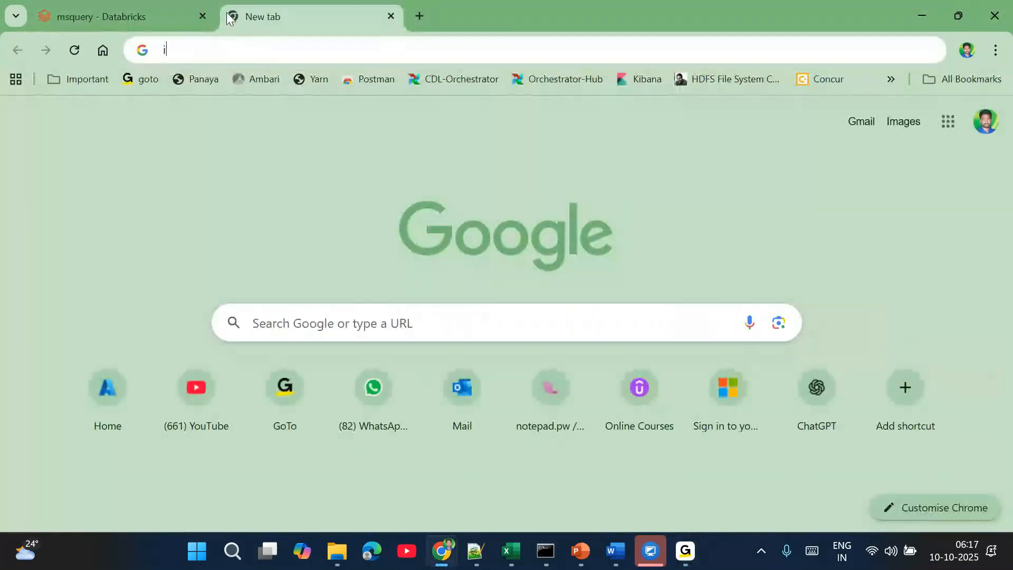
Step: Search the web for irctc, open the IRCTC corporate portal, and launch its chat assistant
text(irctc)
key(Return)
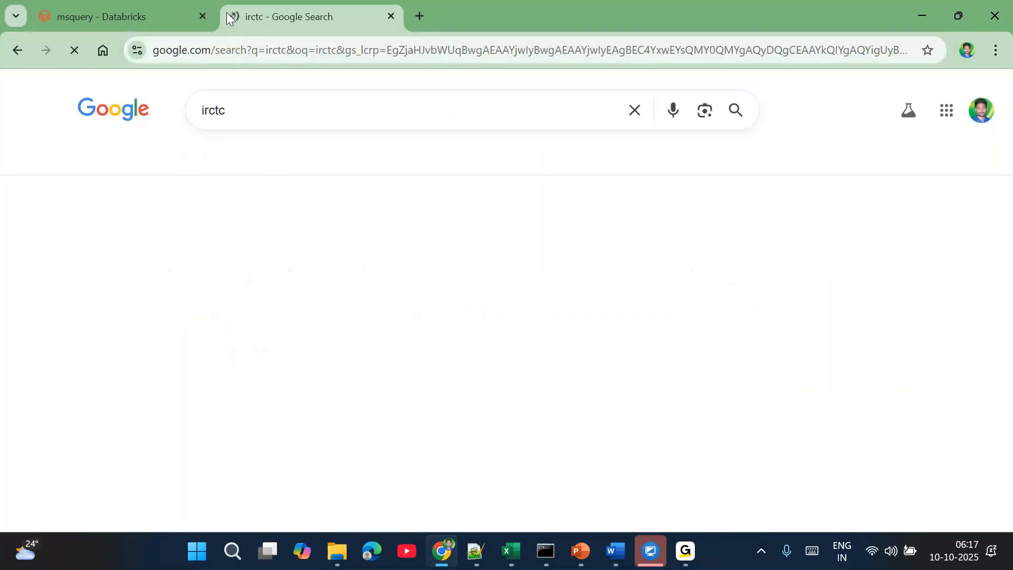
click(133, 247)
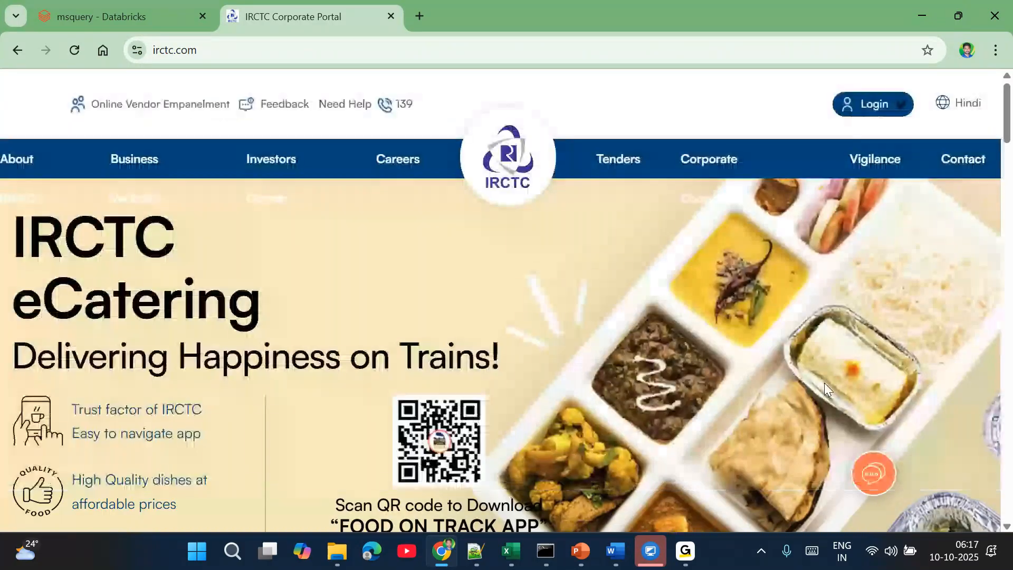
click(875, 474)
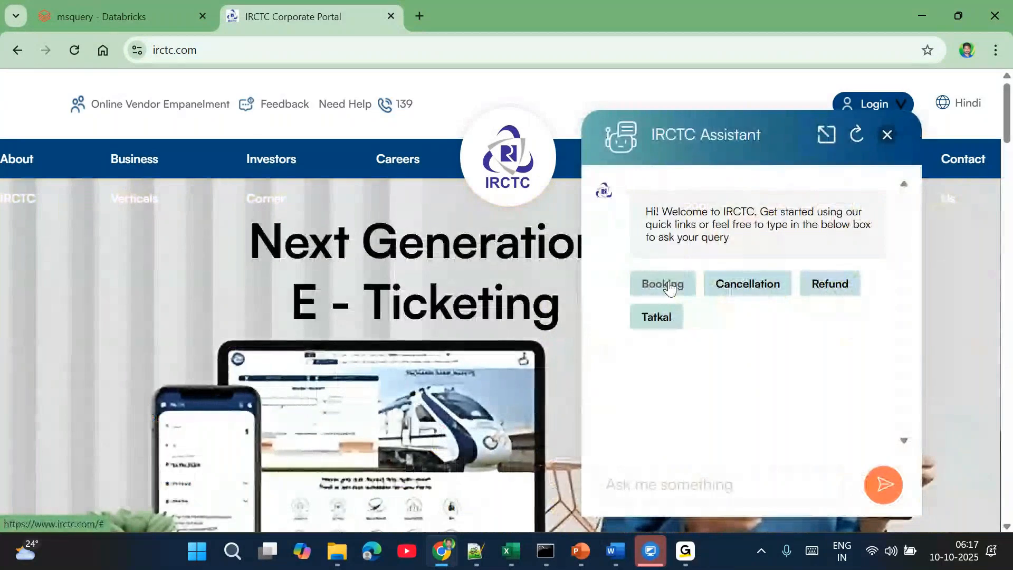
Step: Choose the Tatkal topic in the IRCTC Assistant and review its suggested questions
click(669, 317)
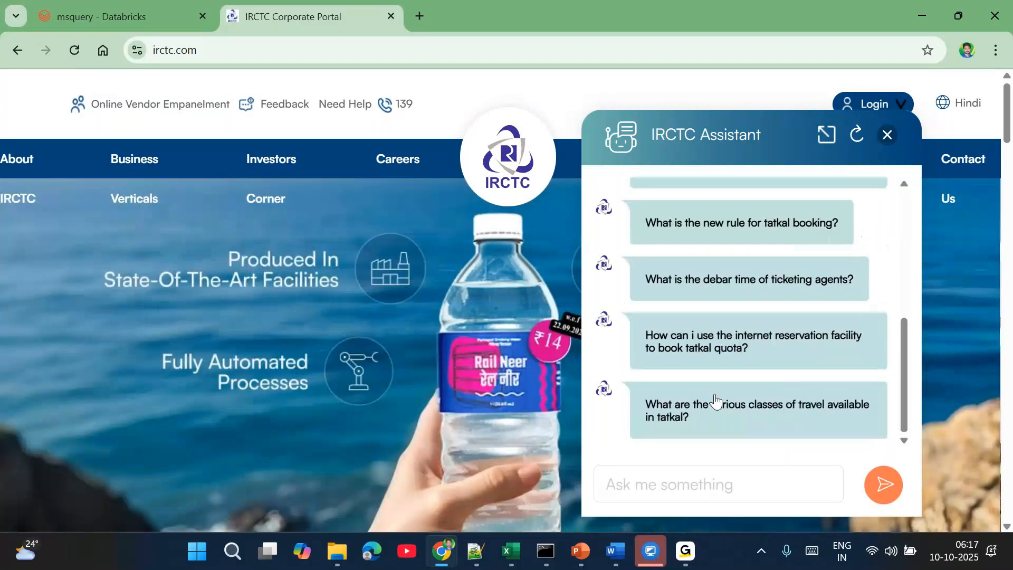
scroll(719, 324, up, 5)
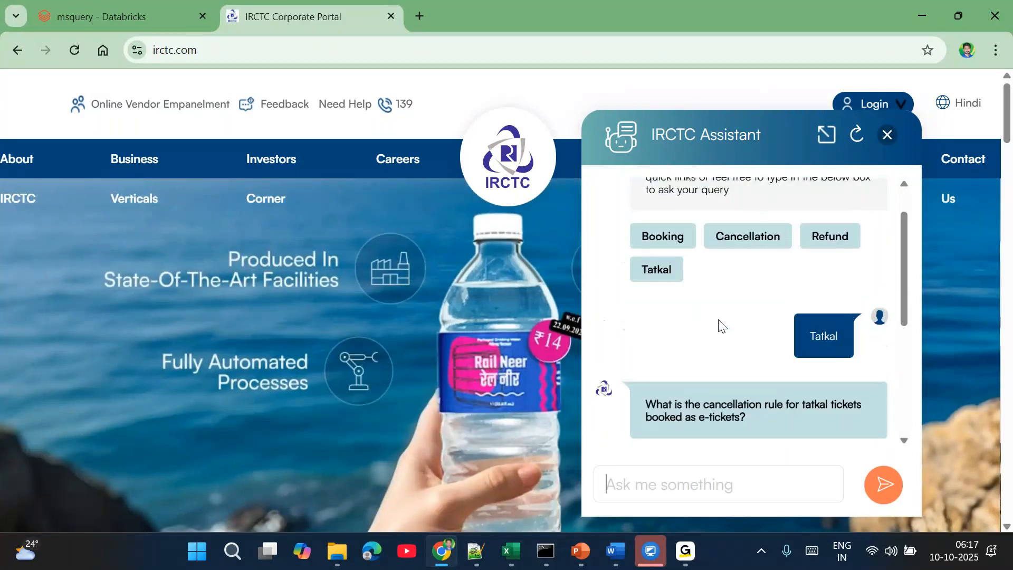
scroll(727, 414, down, 2)
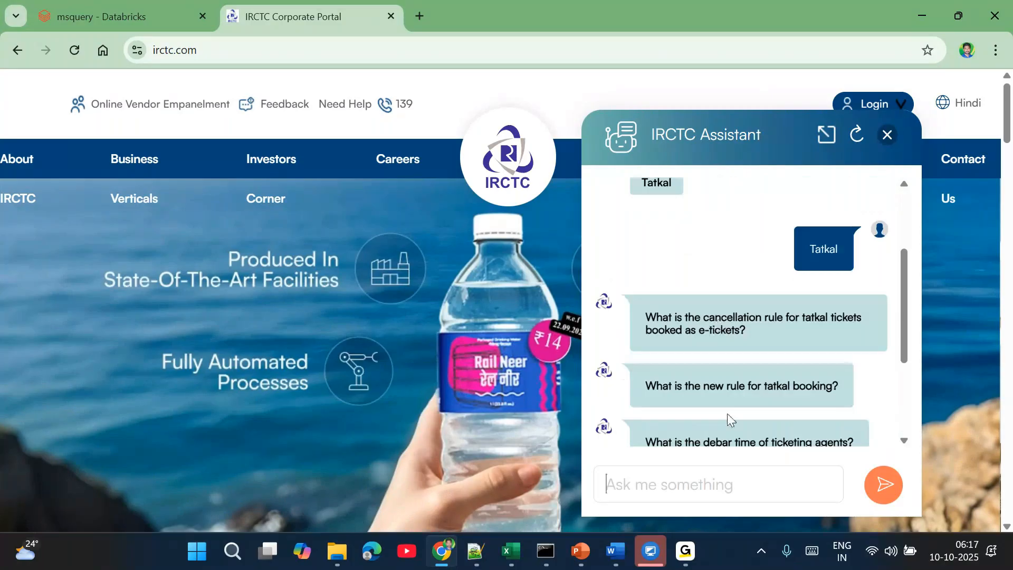
Step: Ask the IRCTC Assistant "what is the new rule in tatkal" and read its reply
text(what)
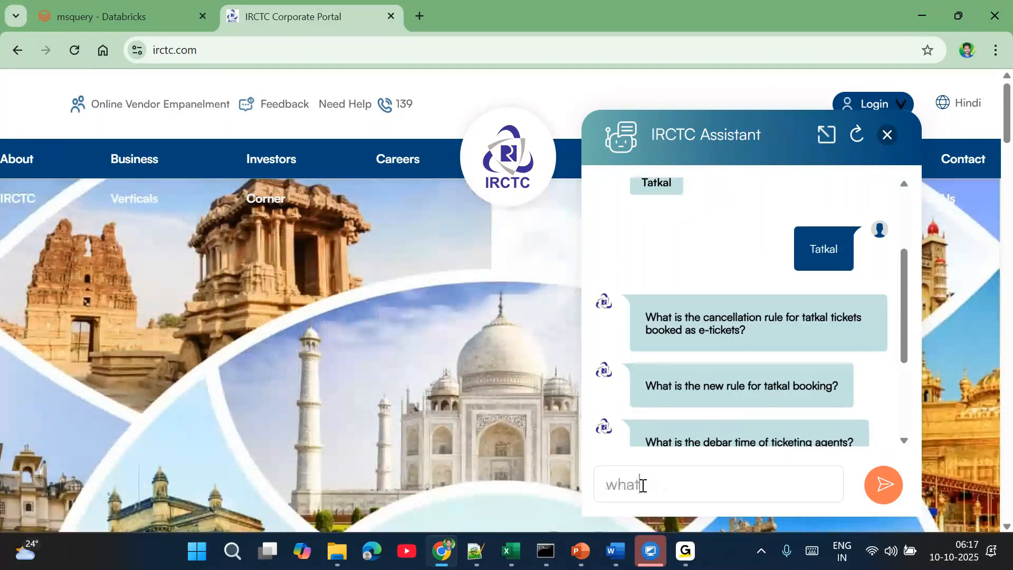
text( is the new rule)
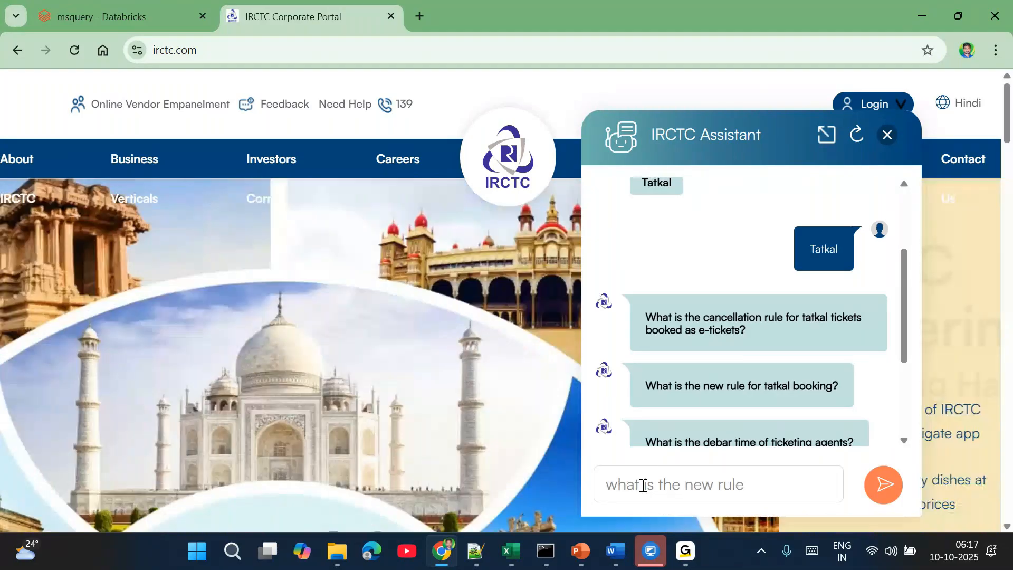
text( in tatkal)
key(Return)
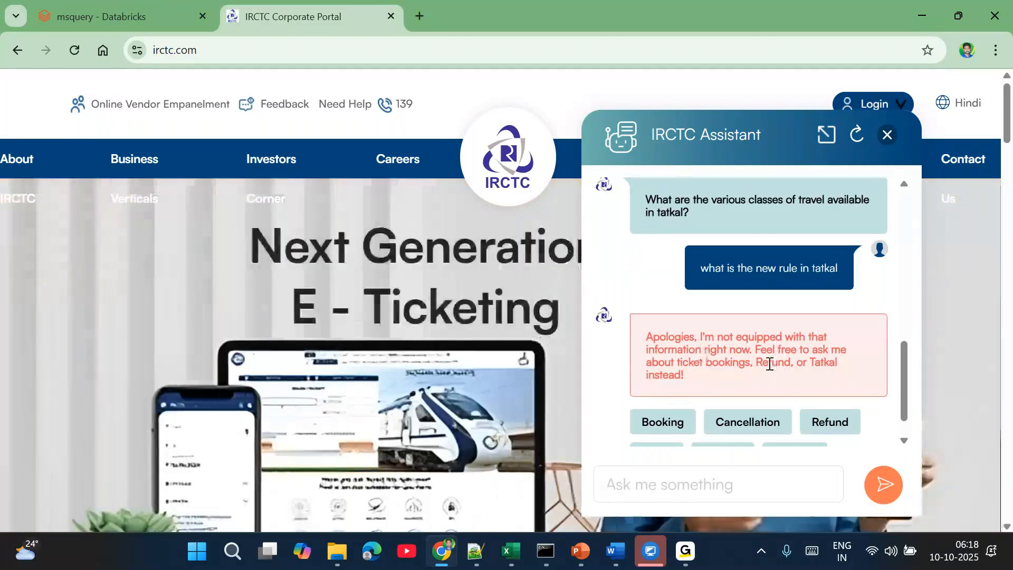
scroll(723, 385, down, 1)
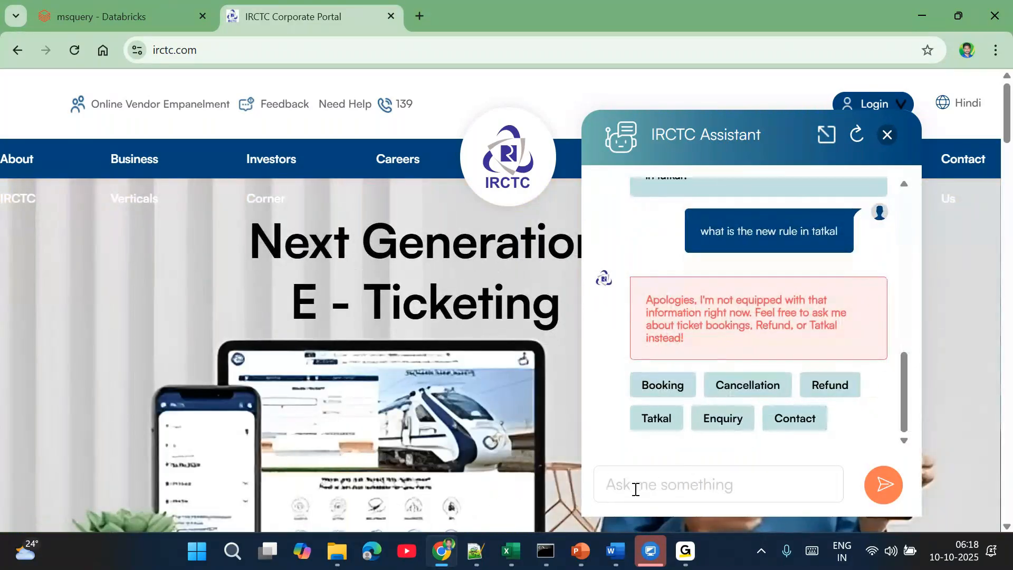
Step: Ask the IRCTC Assistant "i want to knew tatkal ticket opening time"
text(i want to knew)
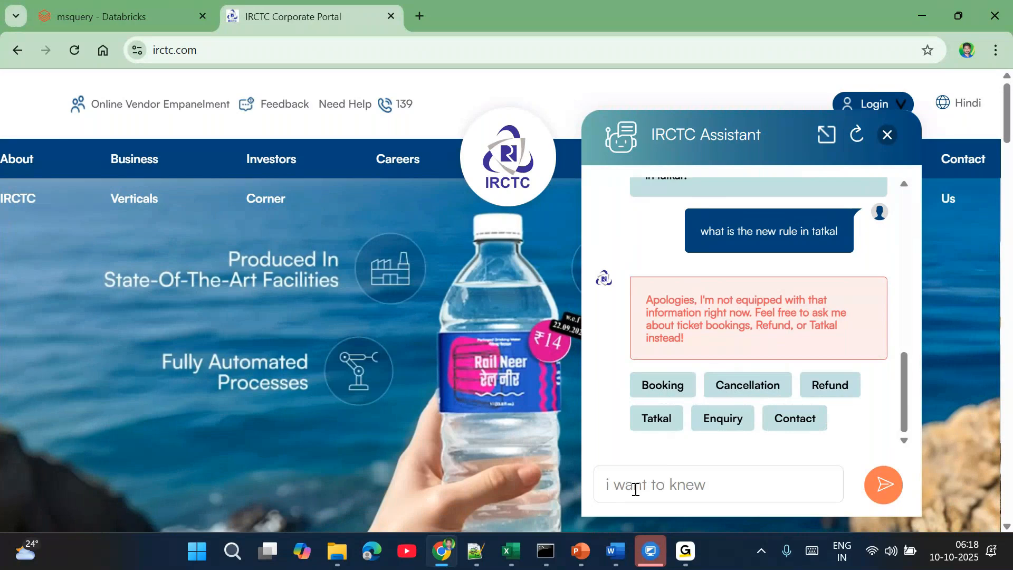
text( tatkal tick)
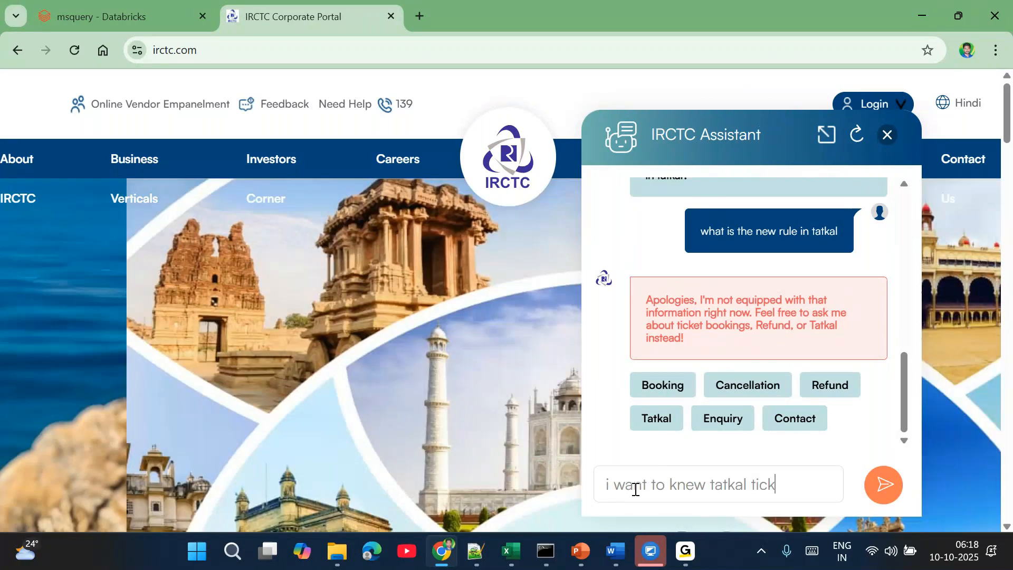
text(et ope)
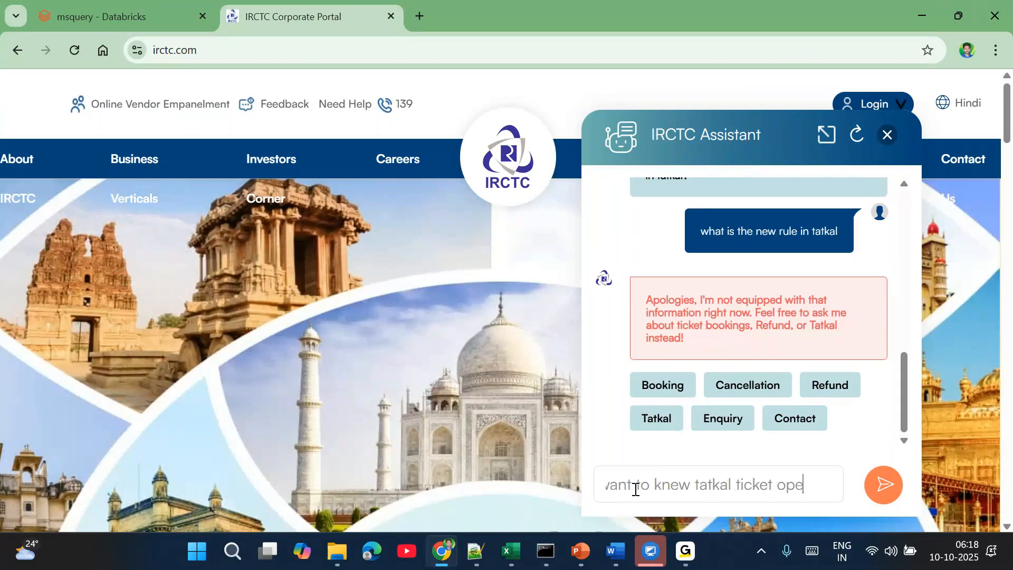
text(ning time)
key(Return)
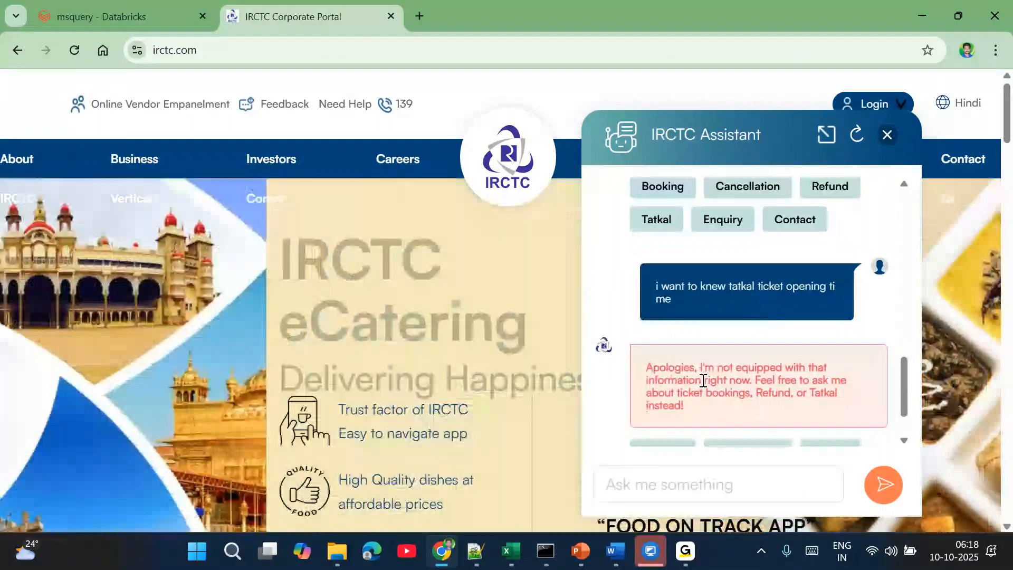
Step: Pick the suggested question about the classes of travel available in tatkal and review the assistant's answer
scroll(702, 380, up, 5)
scroll(723, 315, up, 1)
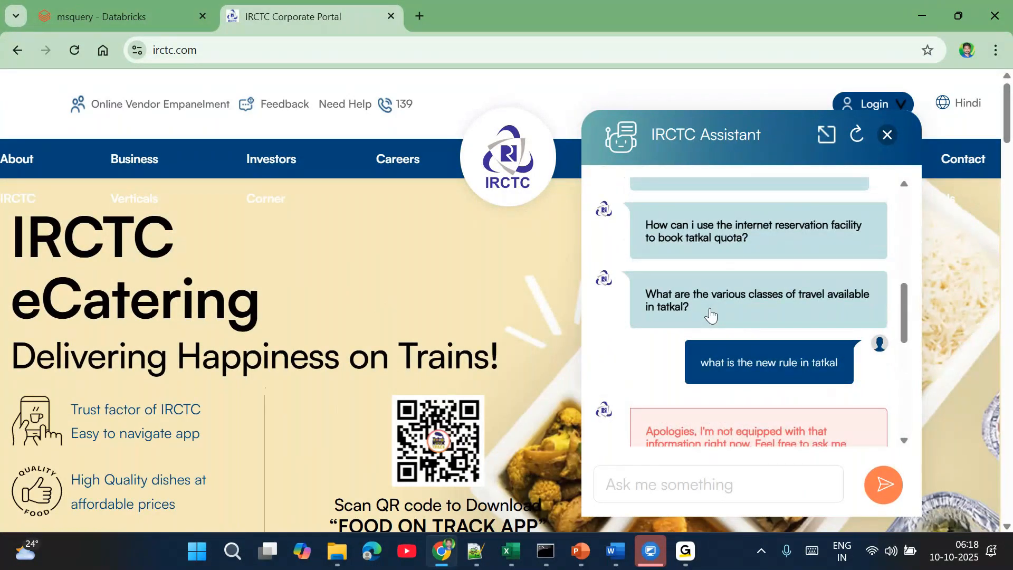
scroll(711, 314, down, 10)
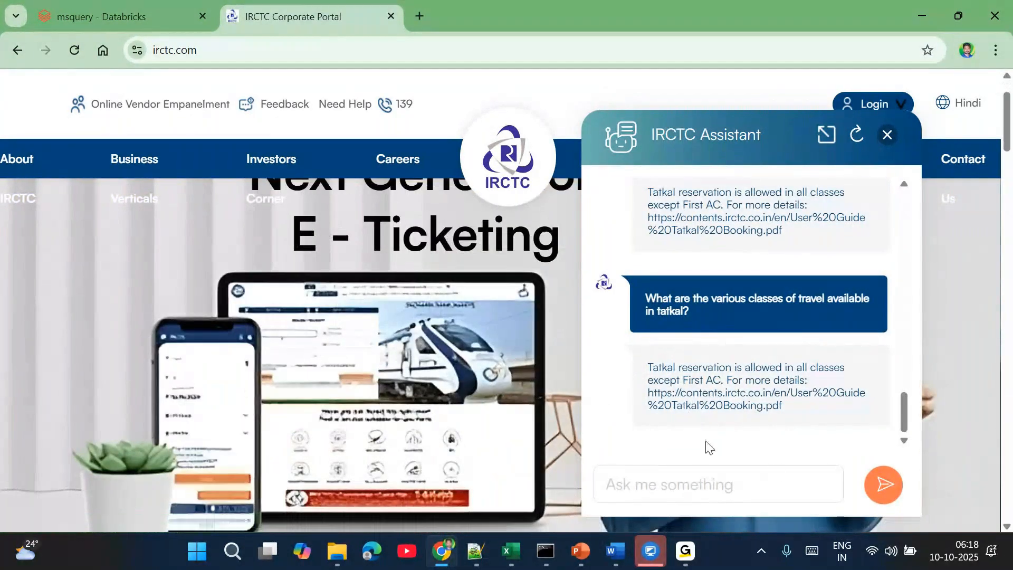
scroll(727, 378, up, 2)
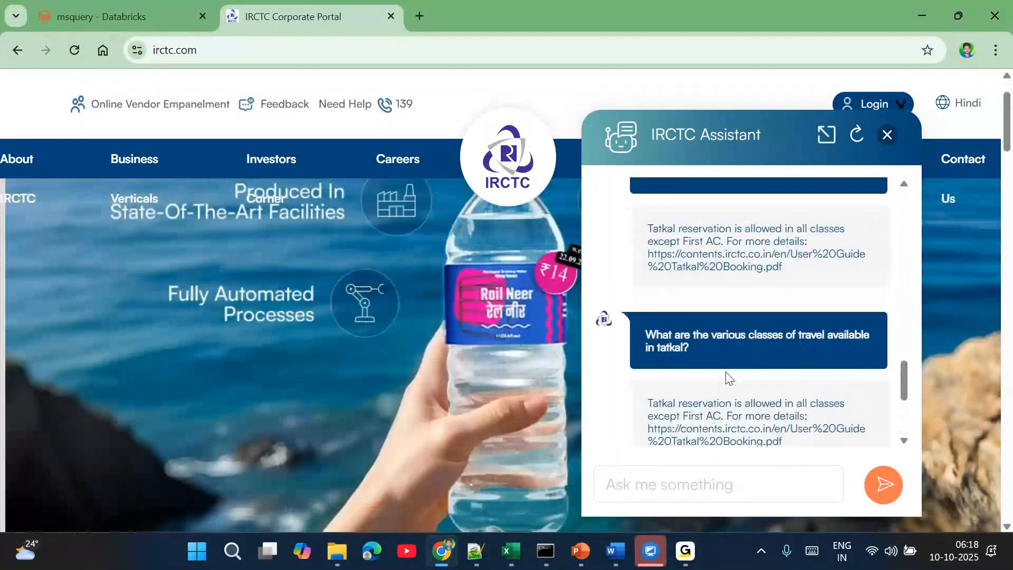
scroll(726, 374, up, 3)
scroll(727, 373, down, 4)
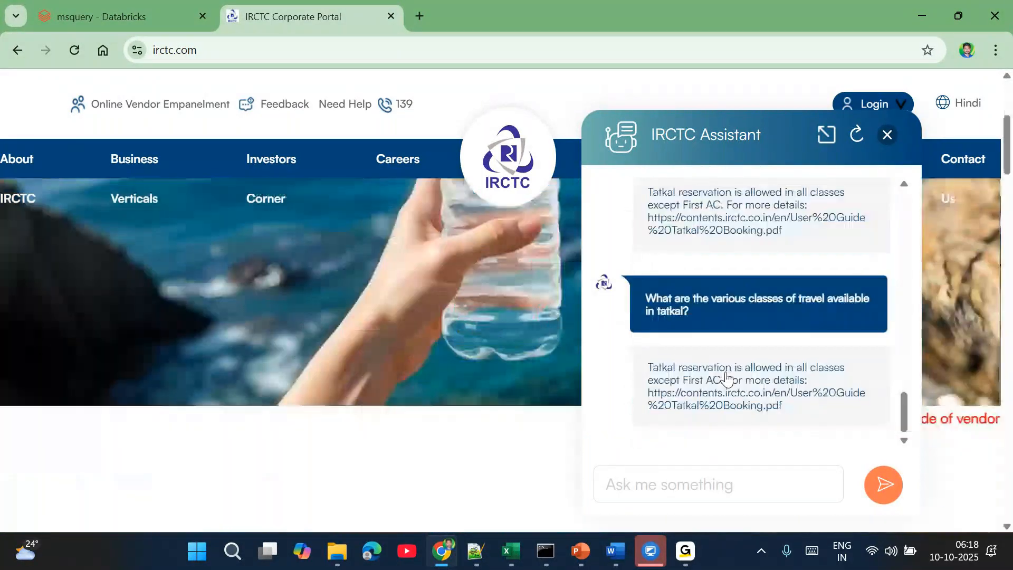
scroll(727, 376, down, 5)
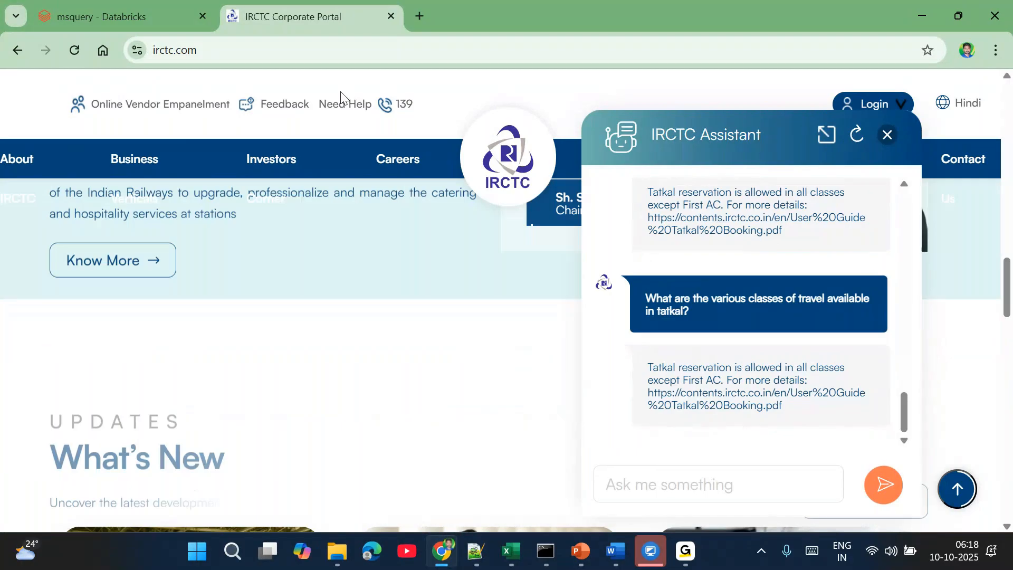
Step: Close the IRCTC page, switch to the Notepad++ lesson note, and highlight the "Genie - ChatBot" topic
key(ctrl+w)
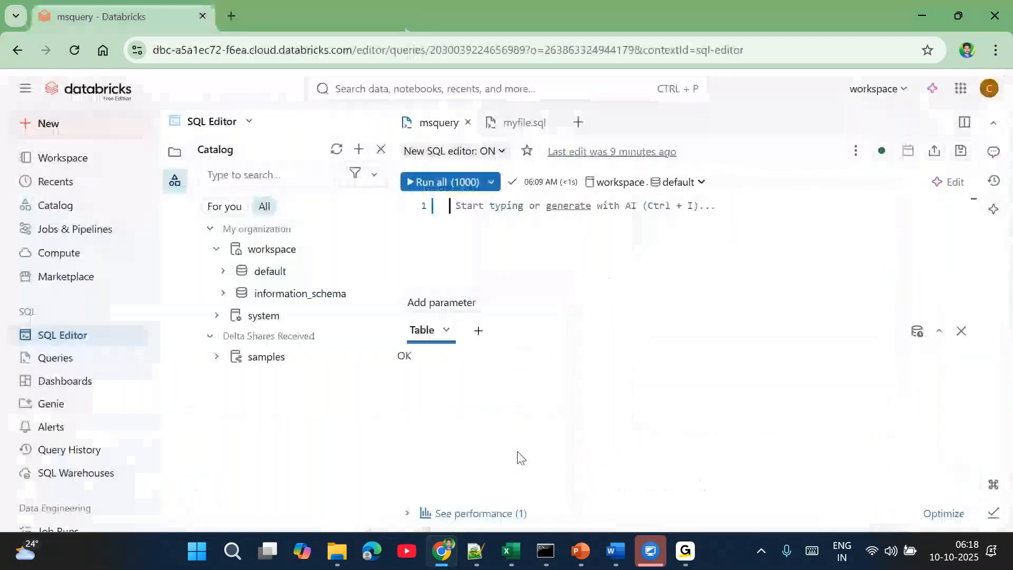
click(476, 552)
drag(255, 199, 55, 193)
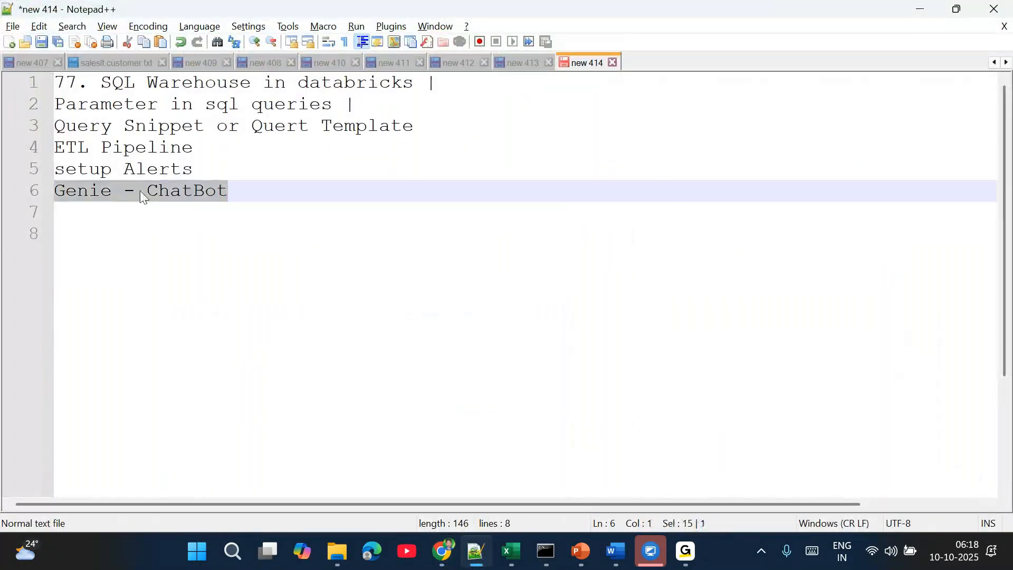
Step: Add the topic "How to pass parameters of sql query from one query output to another?" below the Genie line
click(246, 191)
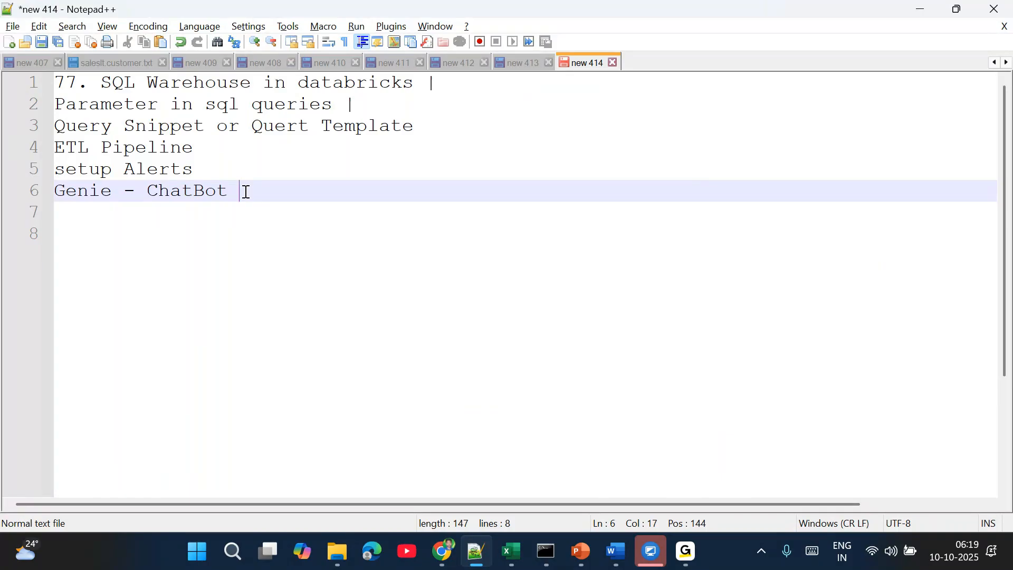
key(Return)
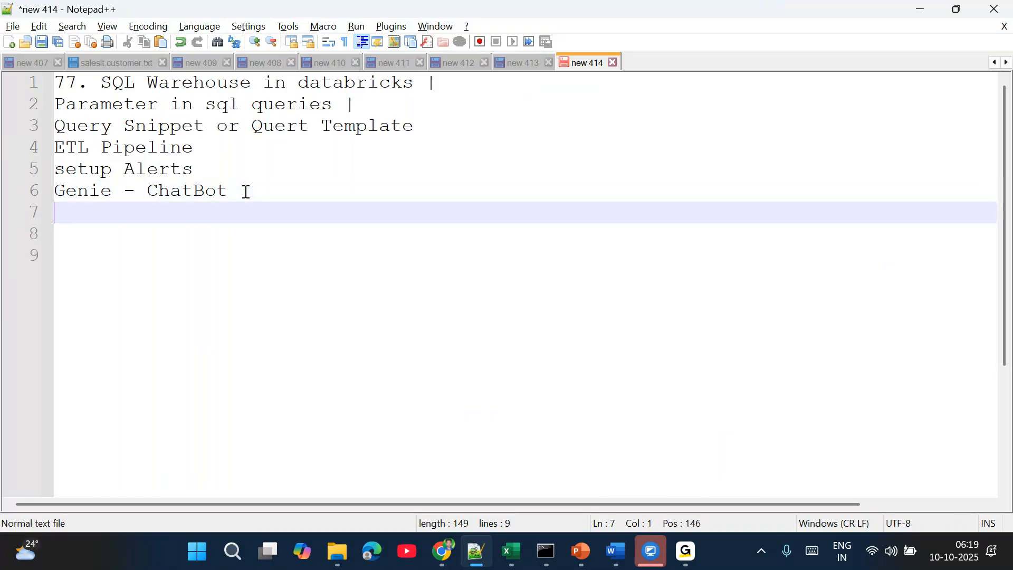
text(How to pass para)
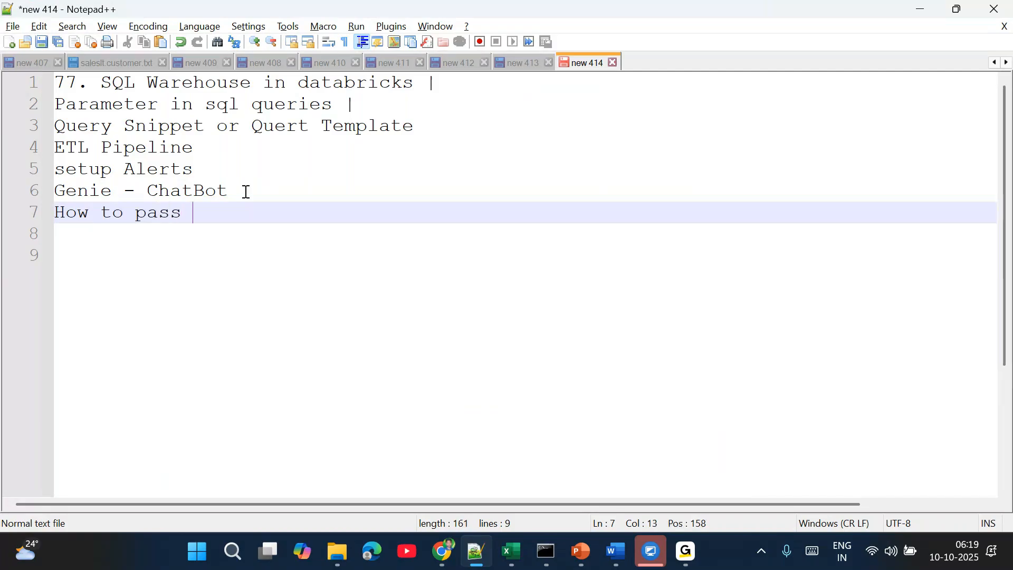
text(meters of )
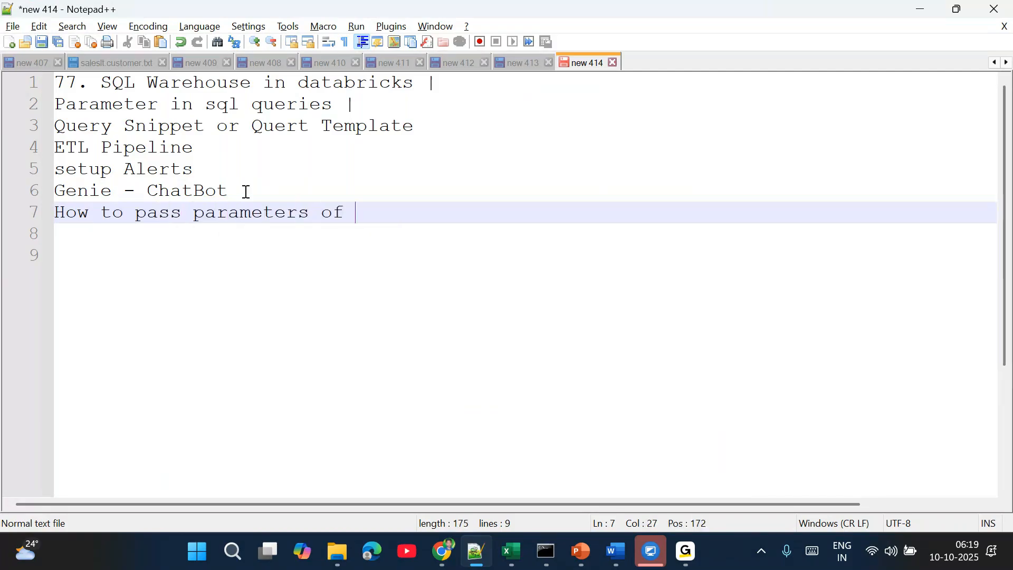
text(sql query fr)
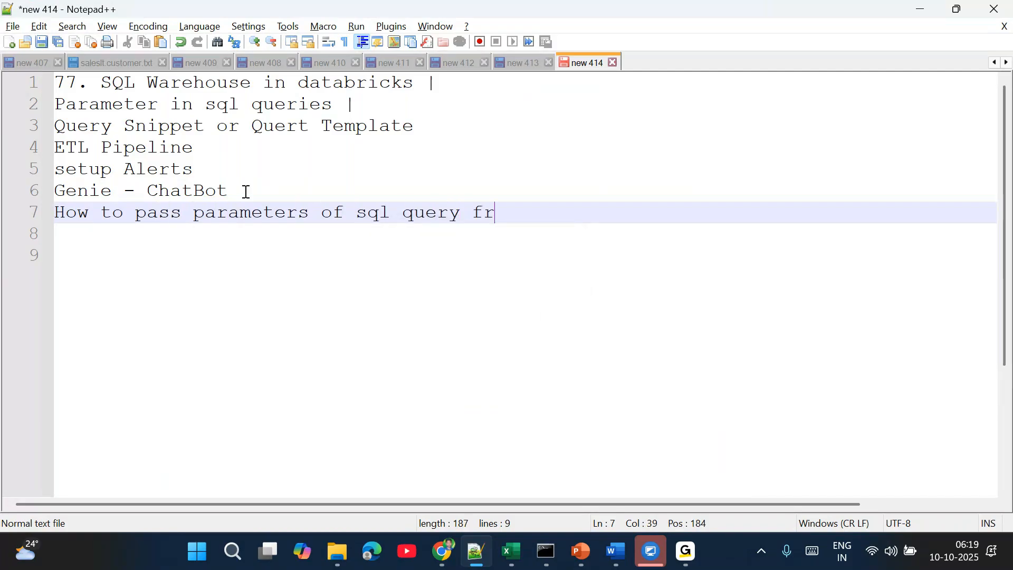
text(om one )
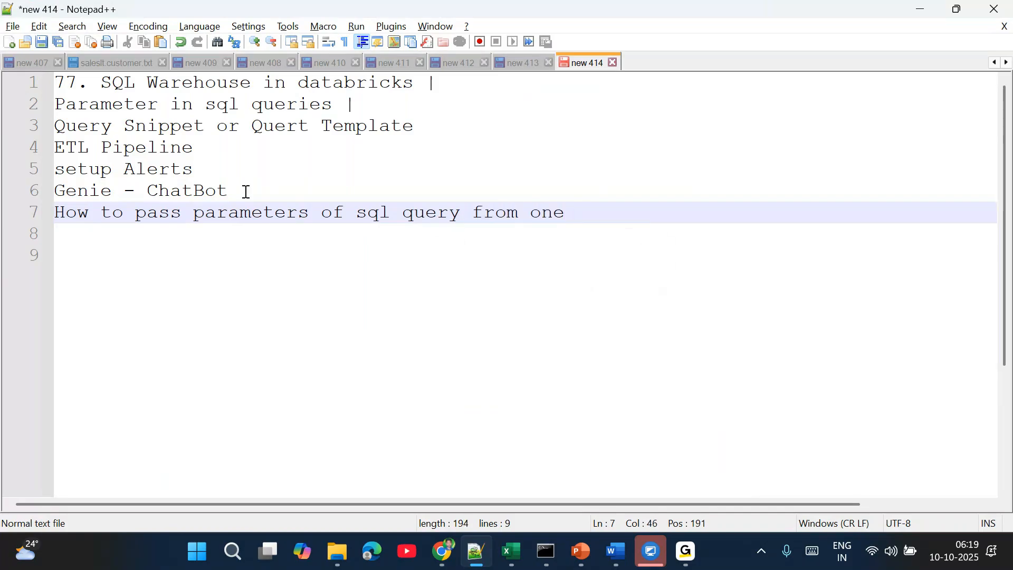
text(query output yo)
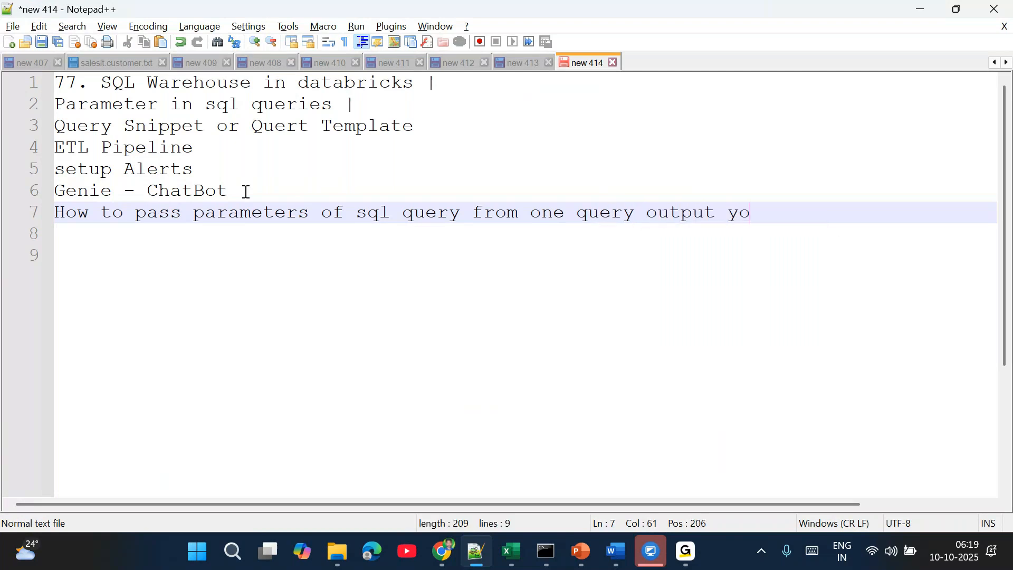
key(BackSpace)
key(BackSpace)
text(tp)
key(BackSpace)
text(o another?)
key(Return)
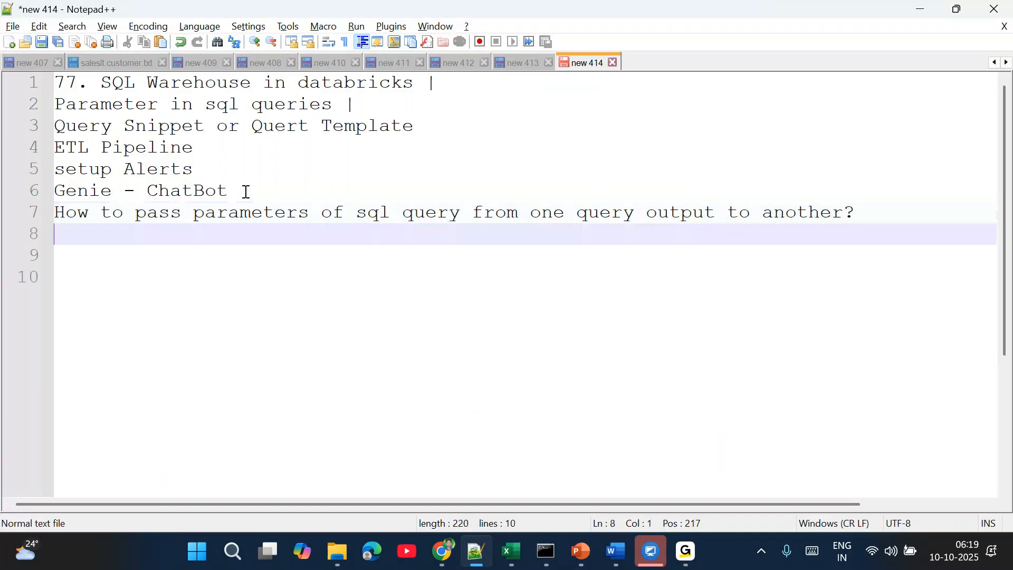
Step: Append "(Medallion architecture - Bronze, silber,gold)" to the ETL Pipeline topic and highlight the topic list from the Parameter line down
click(213, 148)
text((Meda)
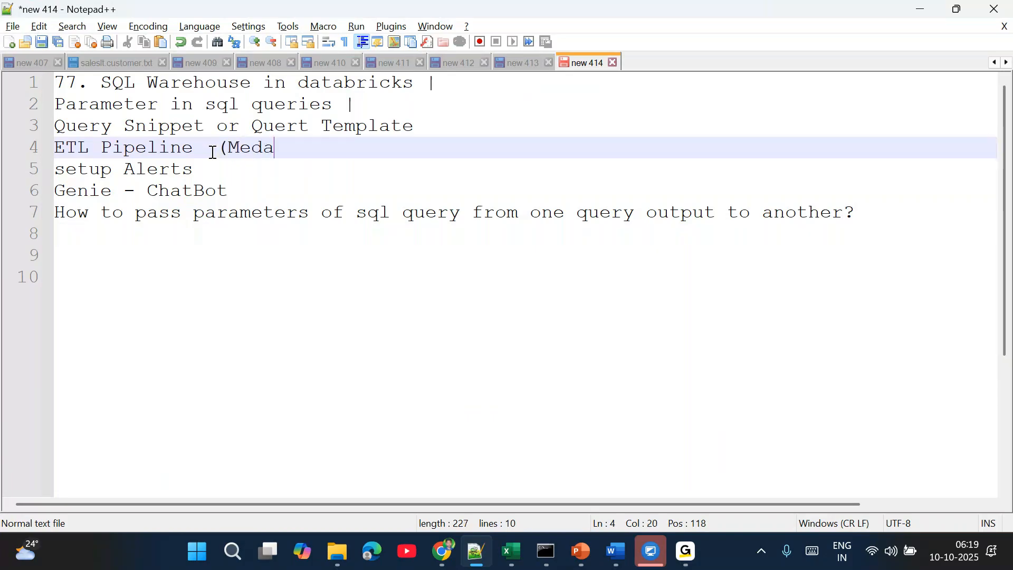
text(llio)
key(BackSpace)
text(n architre)
key(BackSpace)
key(BackSpace)
text(ecture)
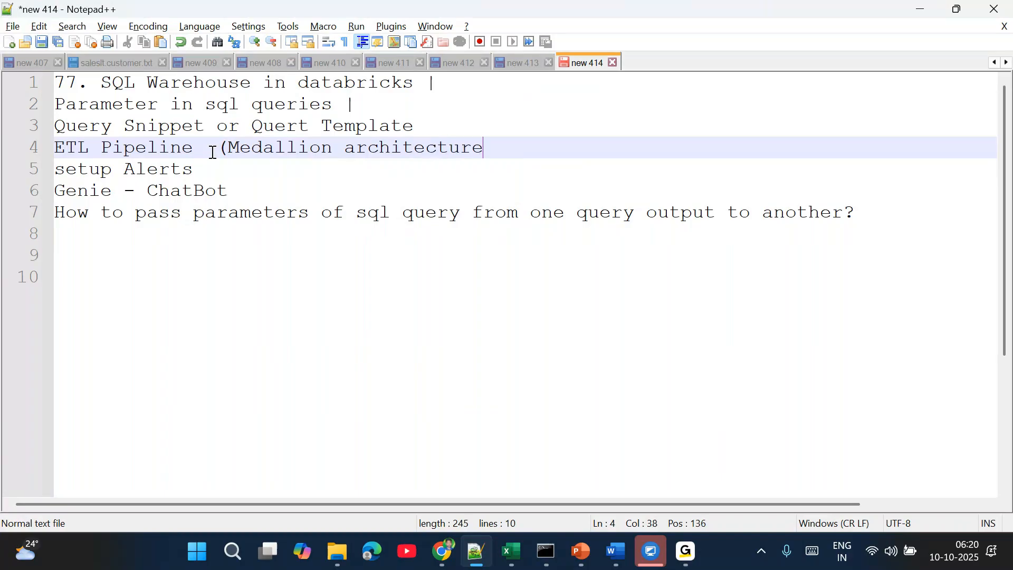
text( - Bronze,)
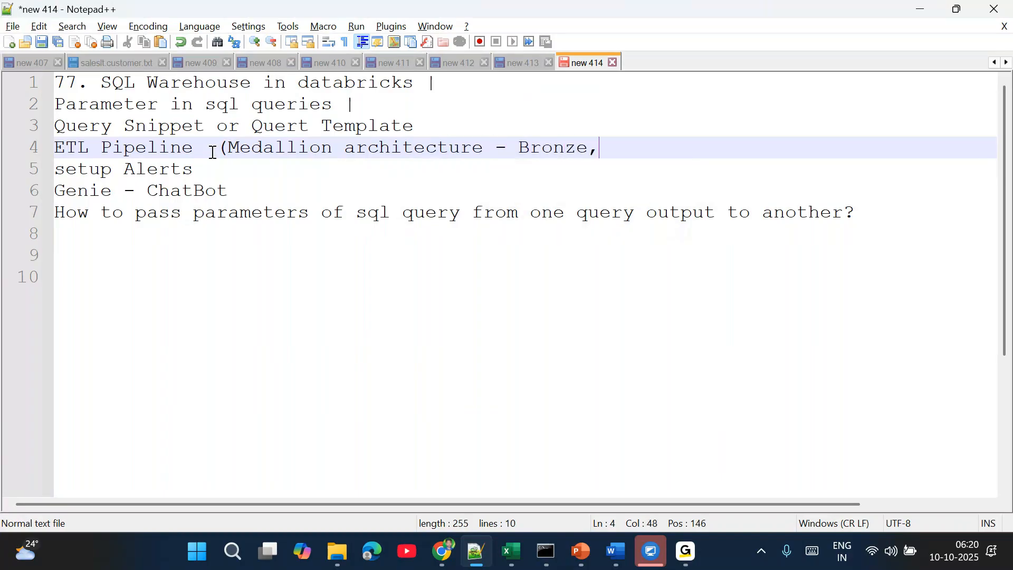
text( silber,g)
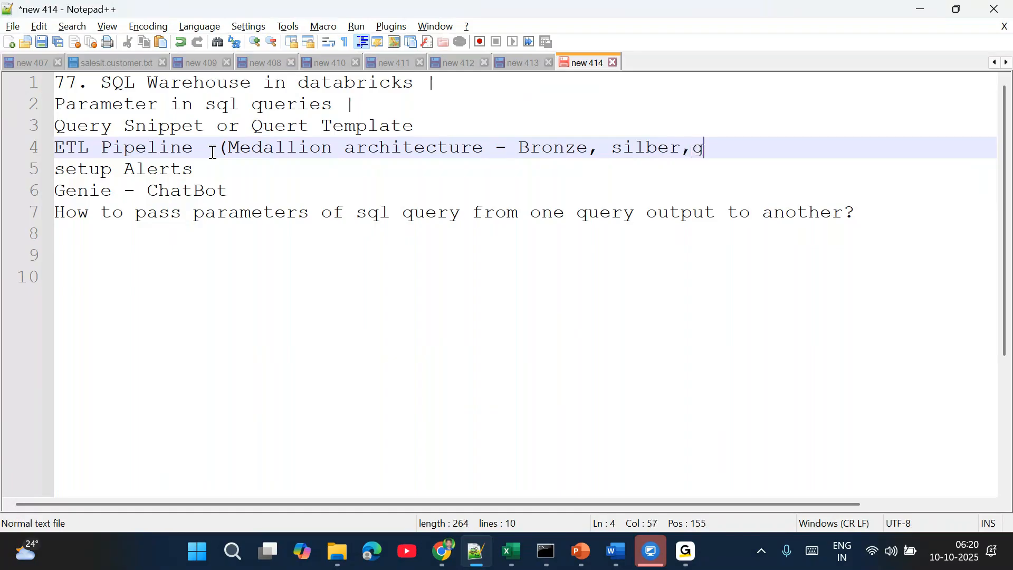
text(old))
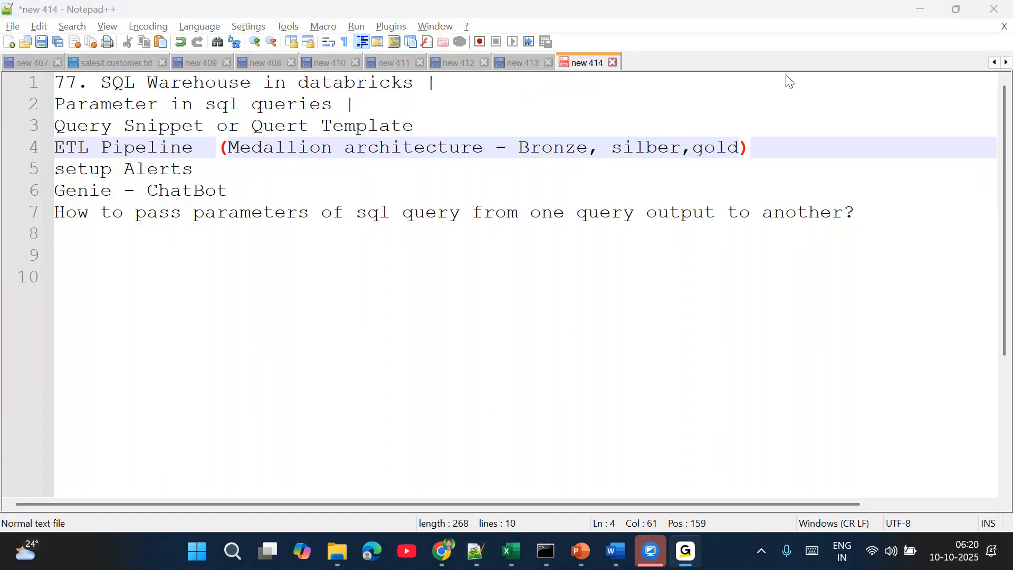
drag(101, 104, 449, 223)
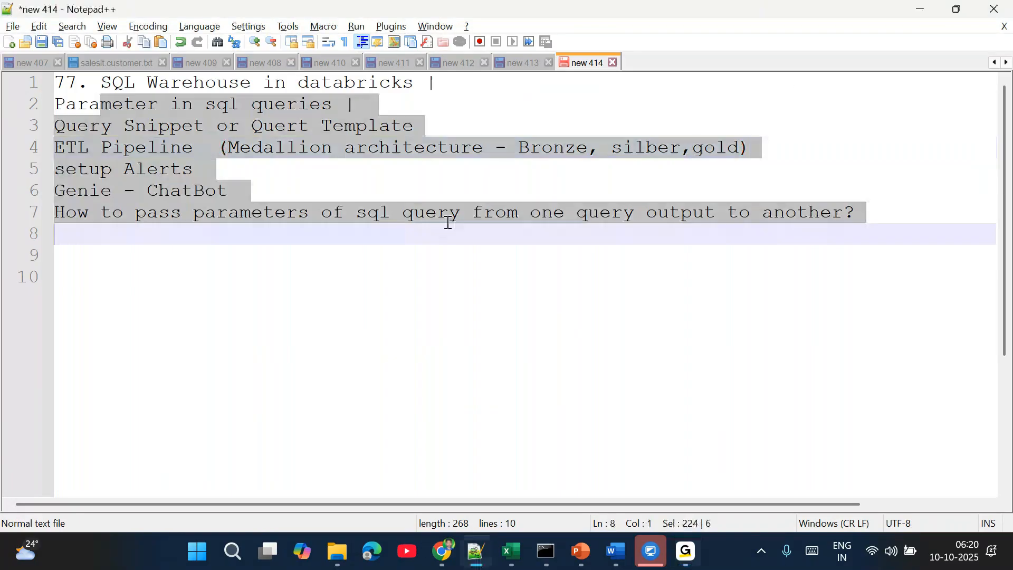
drag(903, 222, 25, 113)
click(242, 211)
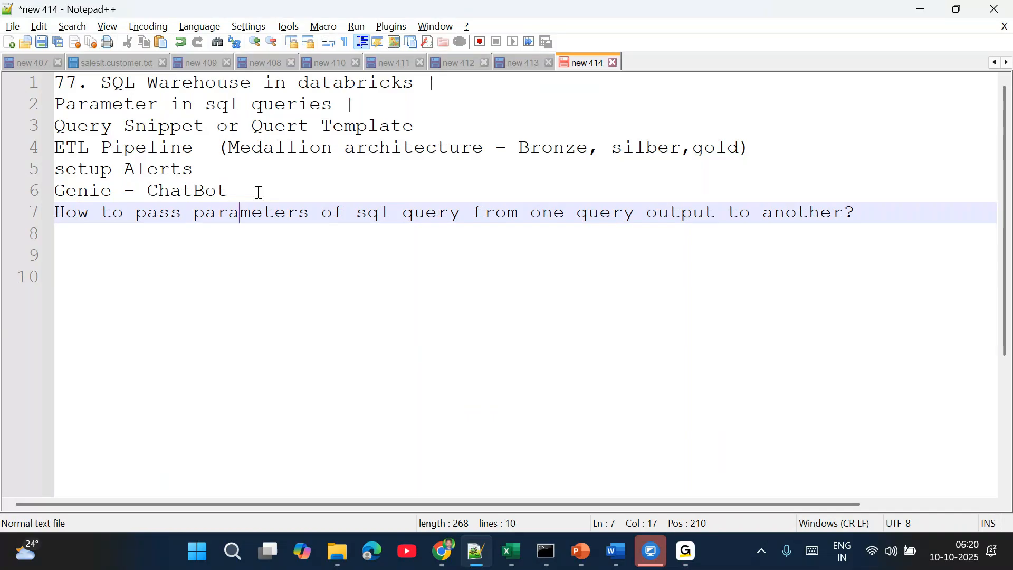
Step: Switch to Databricks in Chrome, open myfile.sql from the saved queries list, and move it to the trash
click(442, 552)
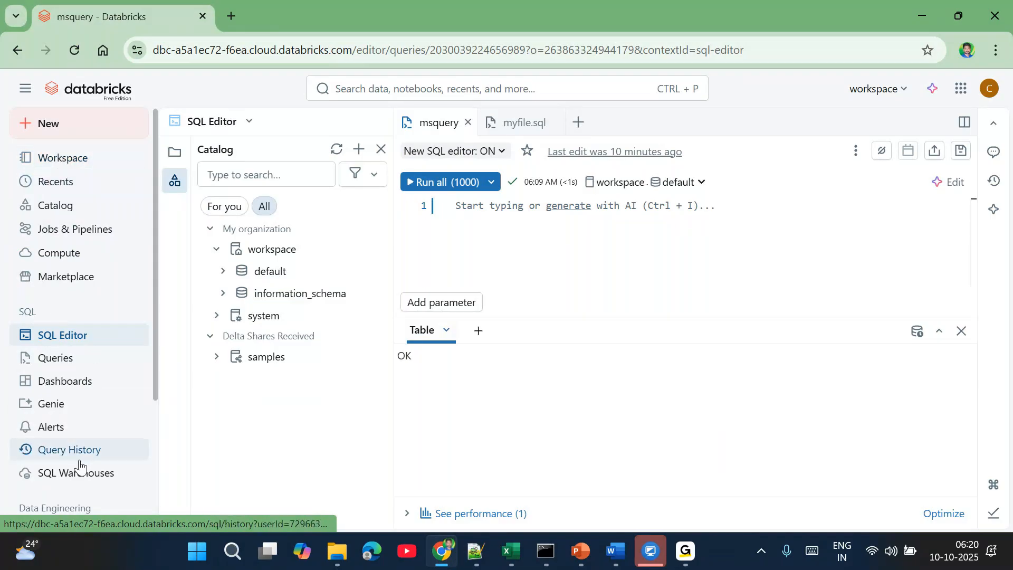
click(62, 361)
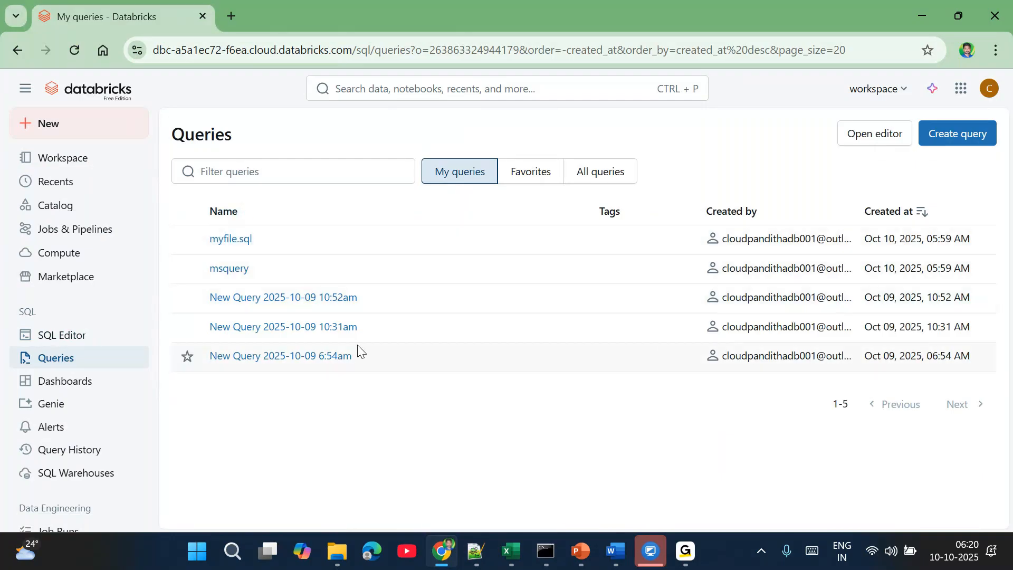
click(318, 364)
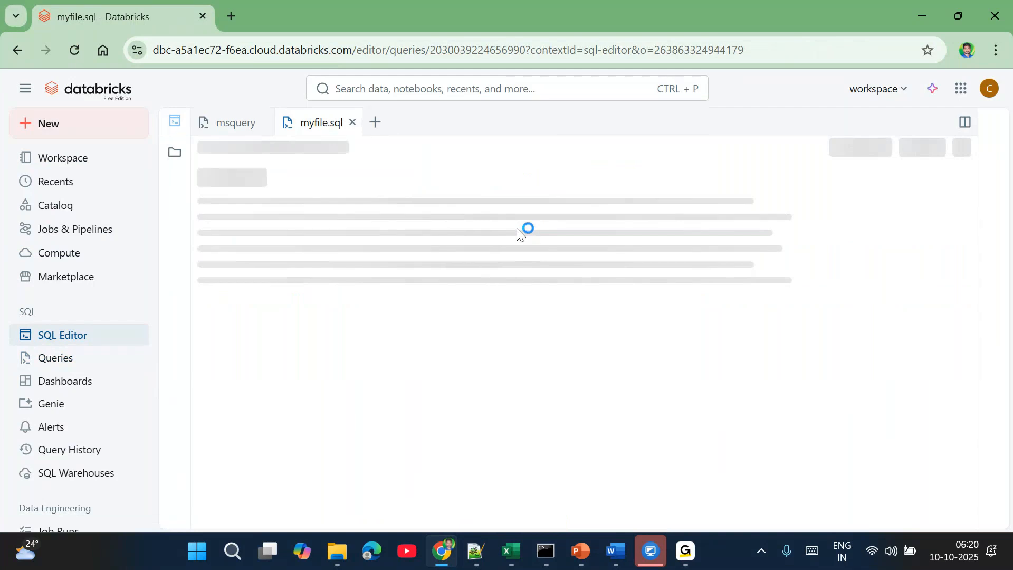
click(857, 153)
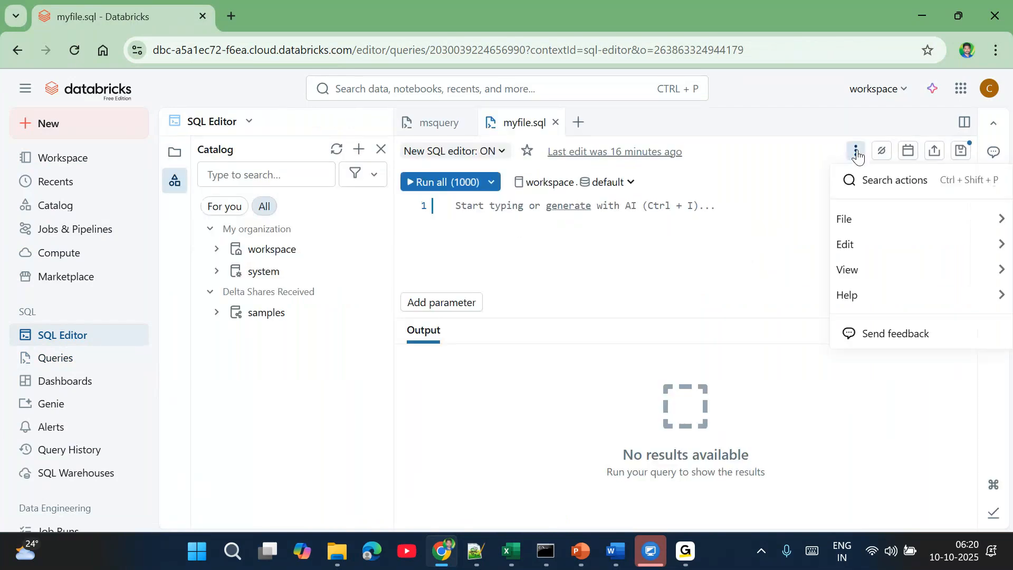
mouse_move(856, 216)
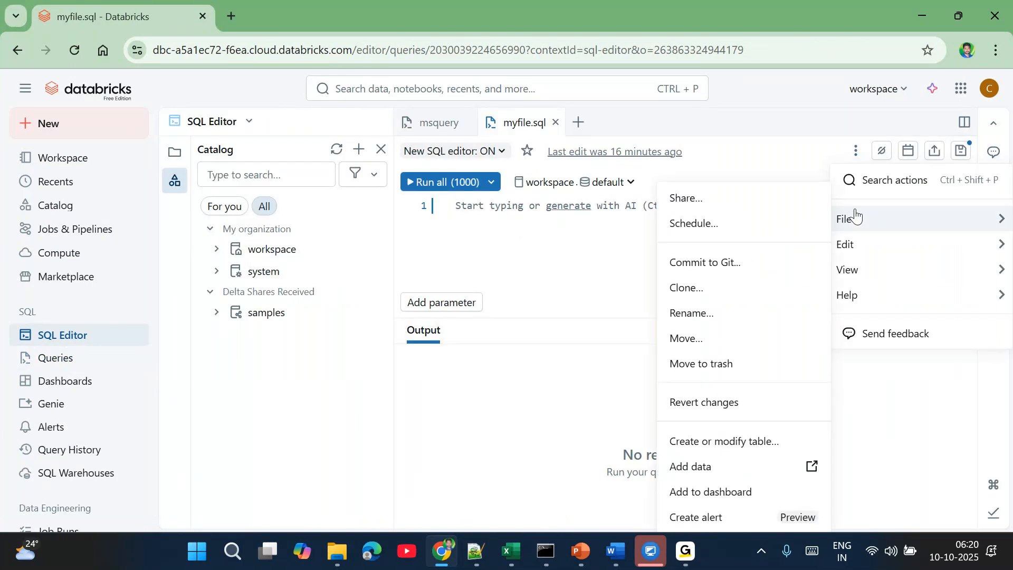
click(715, 365)
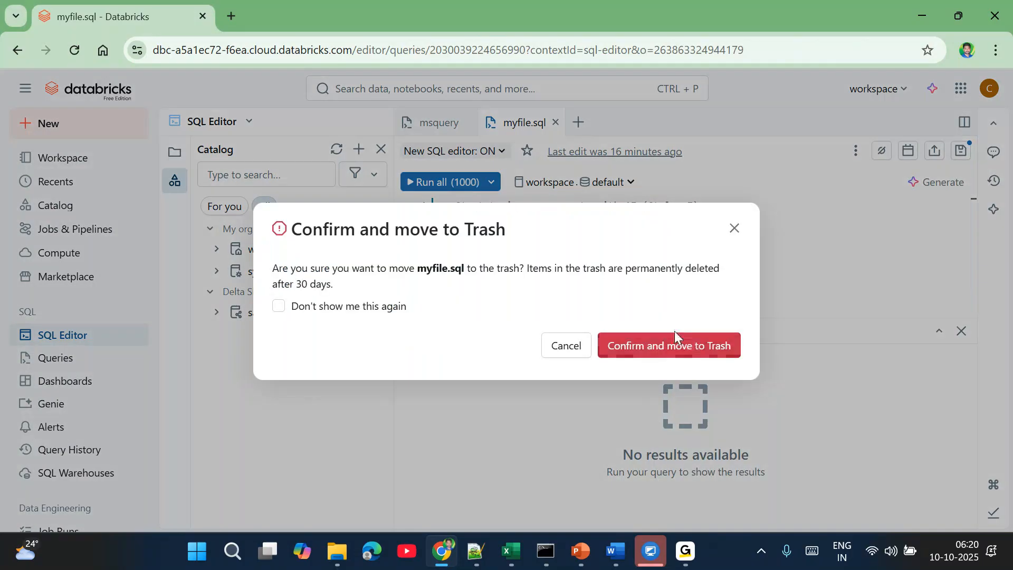
click(674, 332)
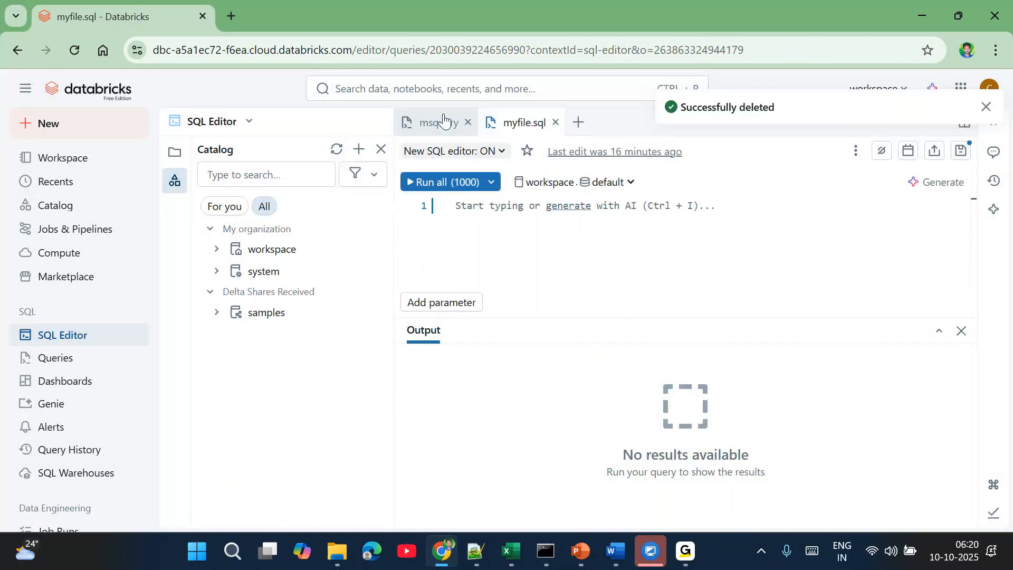
Step: Move the msquery query to the trash and close its editor tab
click(436, 123)
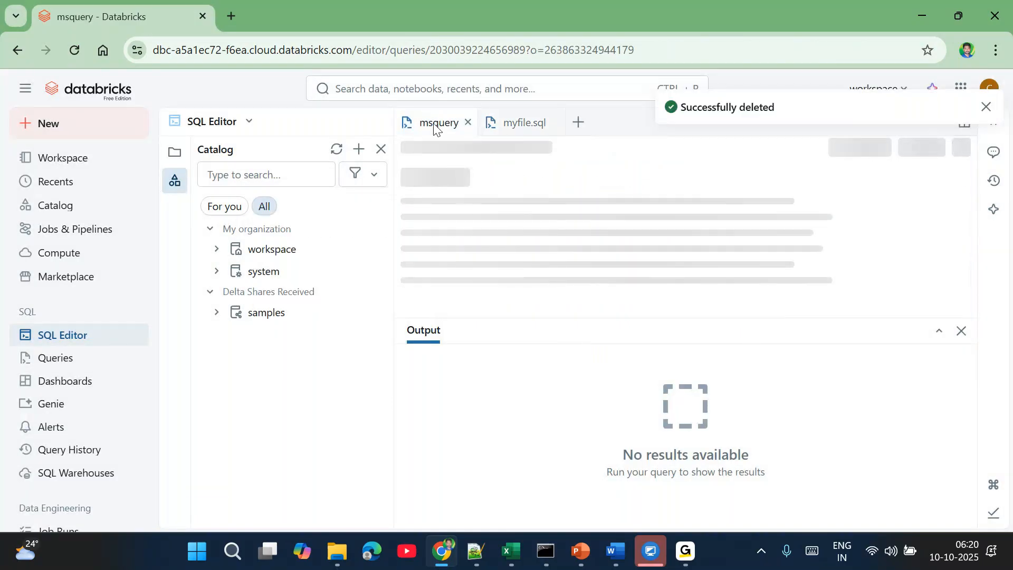
click(856, 151)
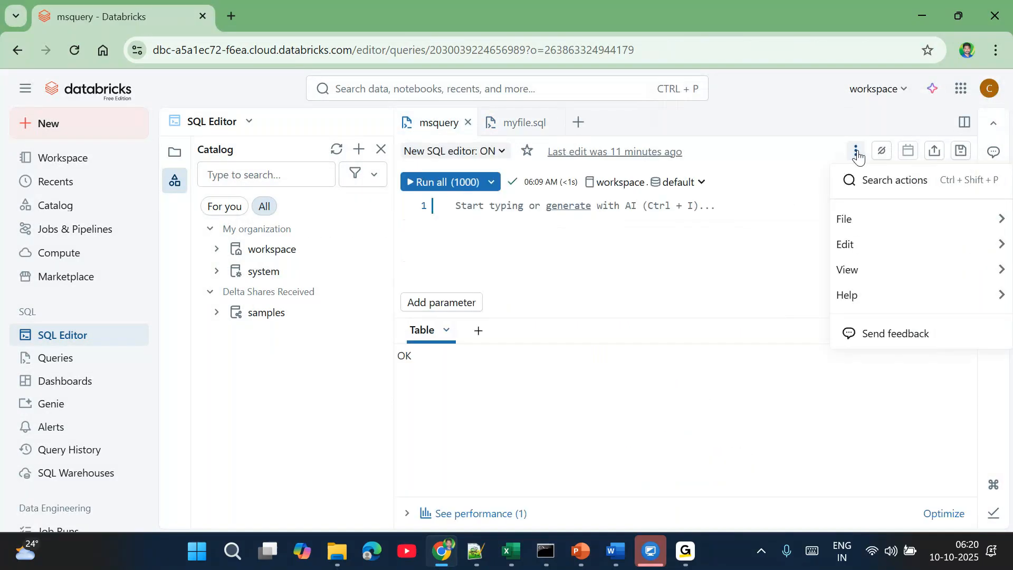
mouse_move(845, 224)
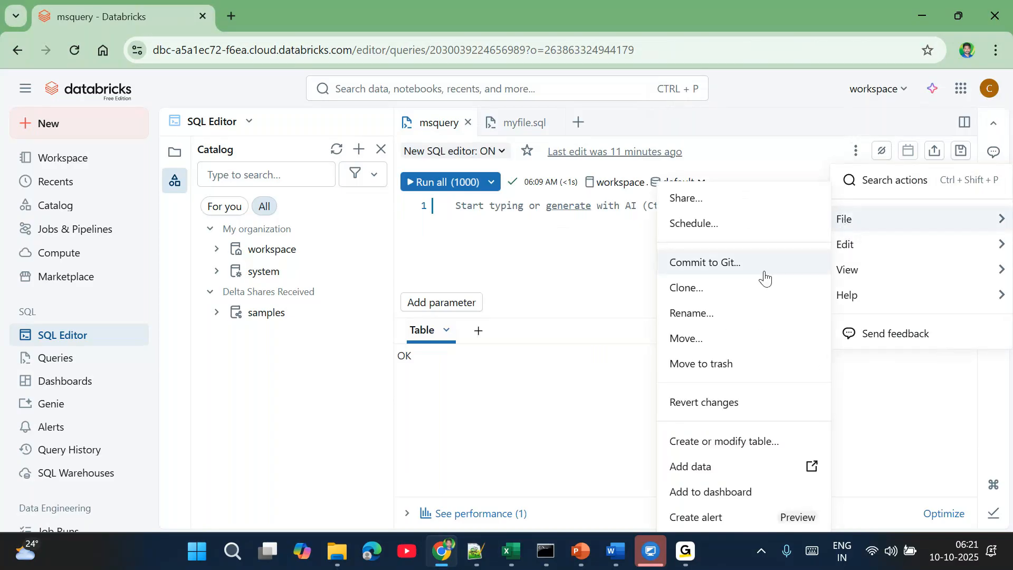
click(702, 364)
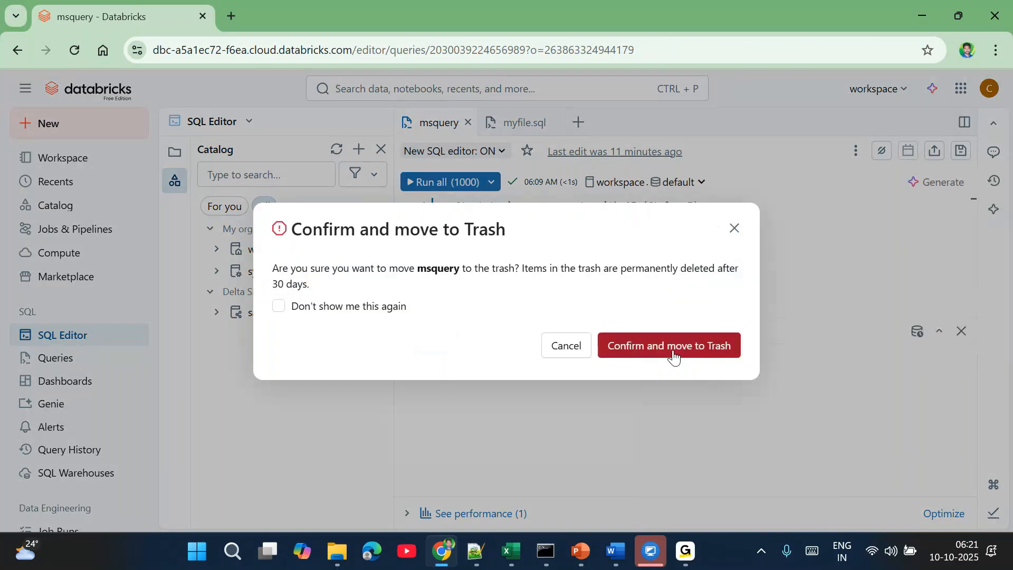
click(663, 347)
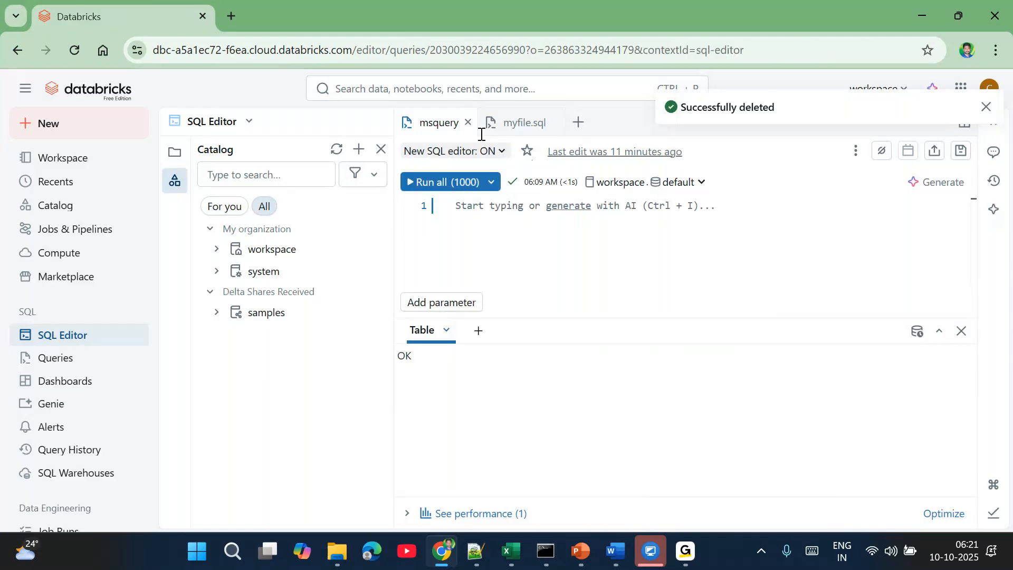
click(469, 125)
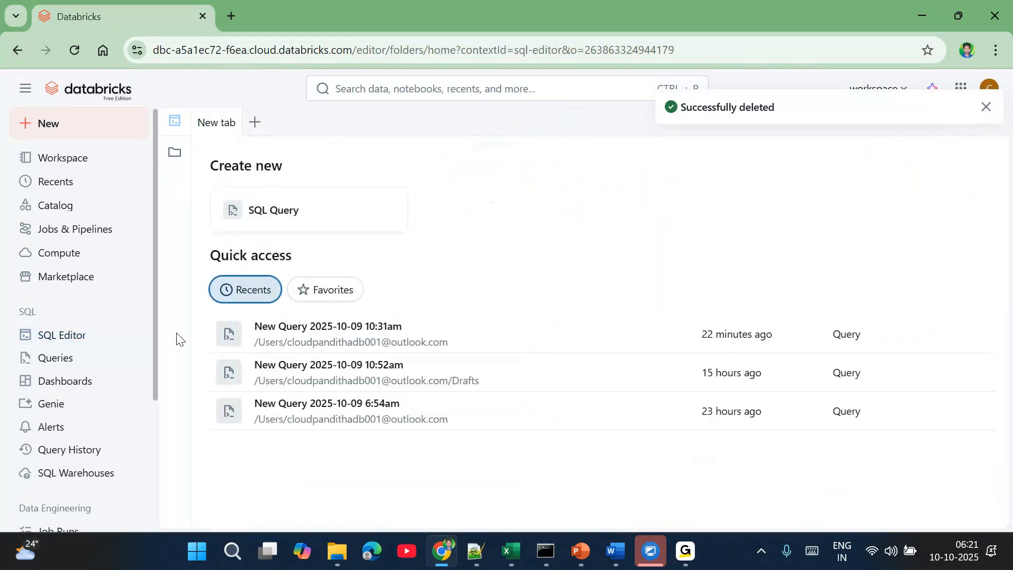
click(64, 356)
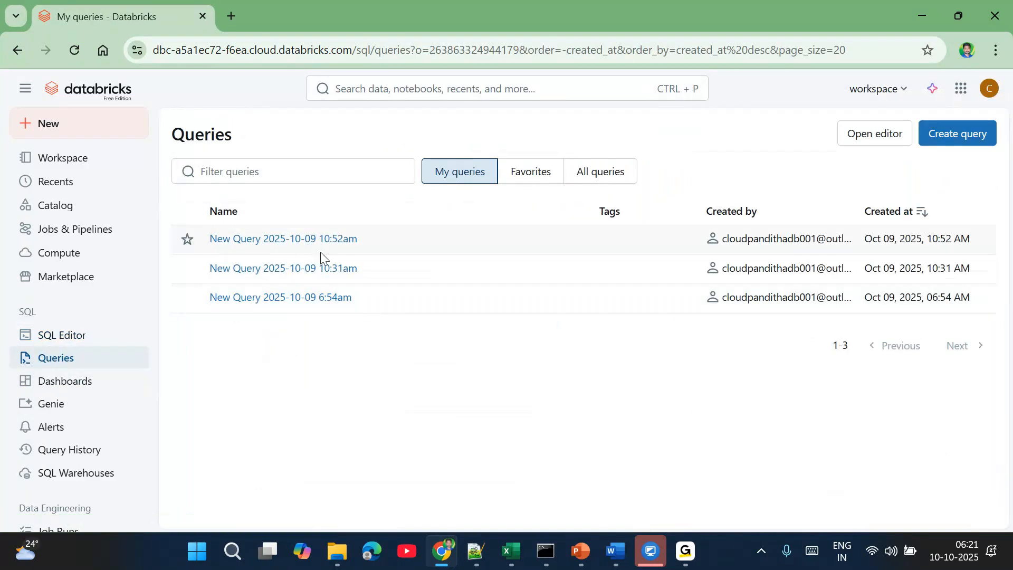
click(307, 241)
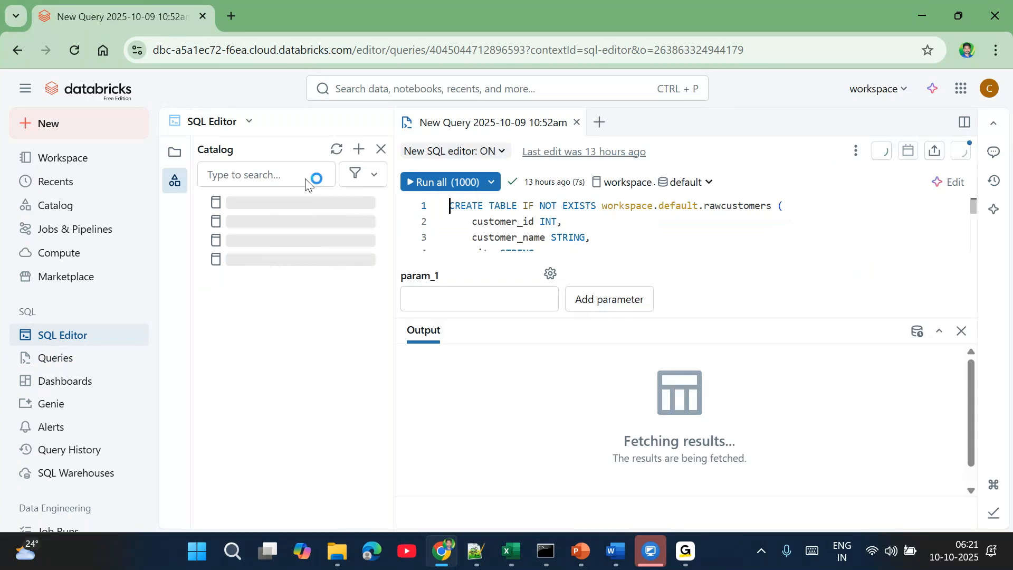
click(855, 150)
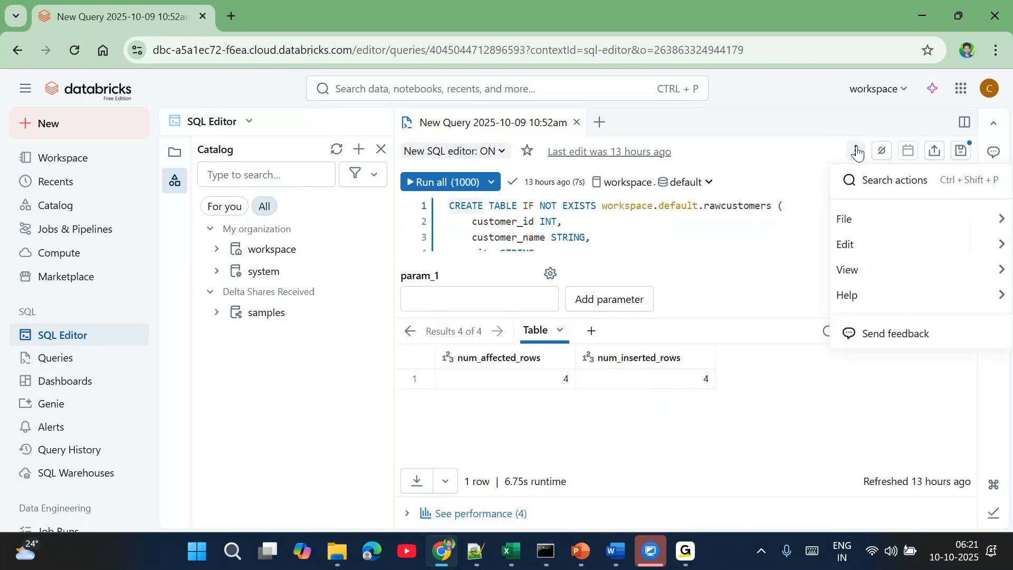
mouse_move(852, 235)
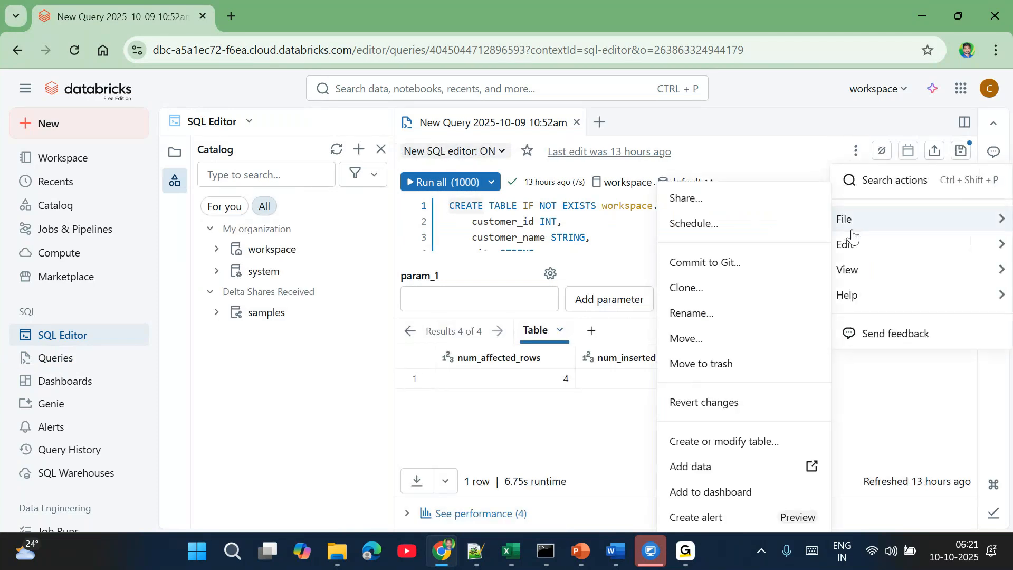
click(733, 362)
click(652, 346)
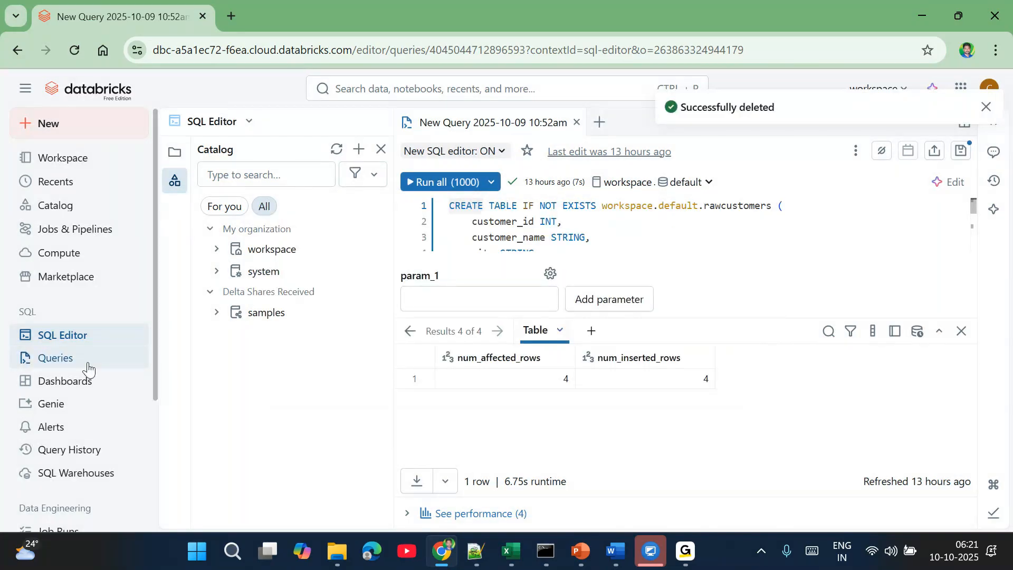
click(87, 367)
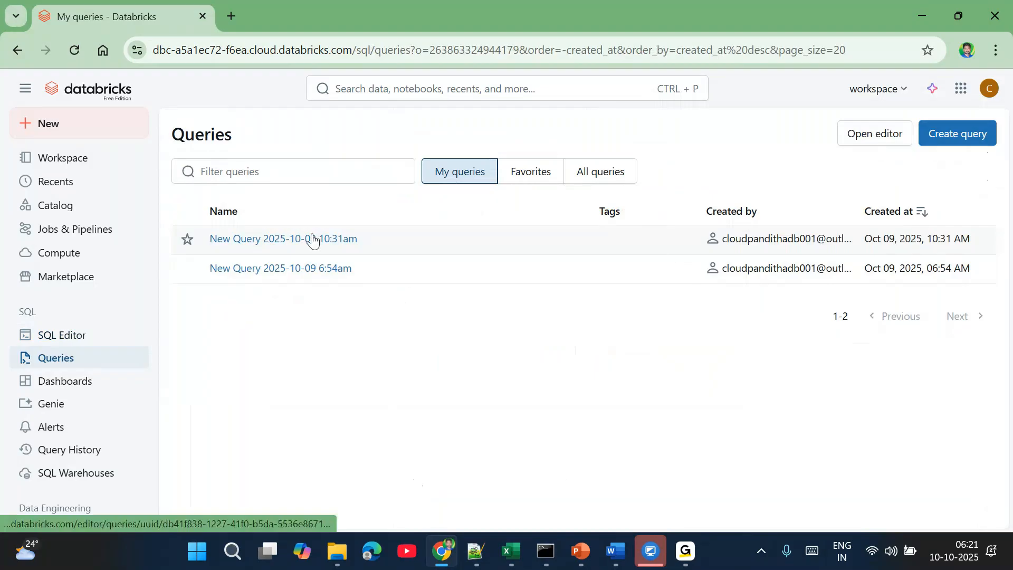
click(296, 243)
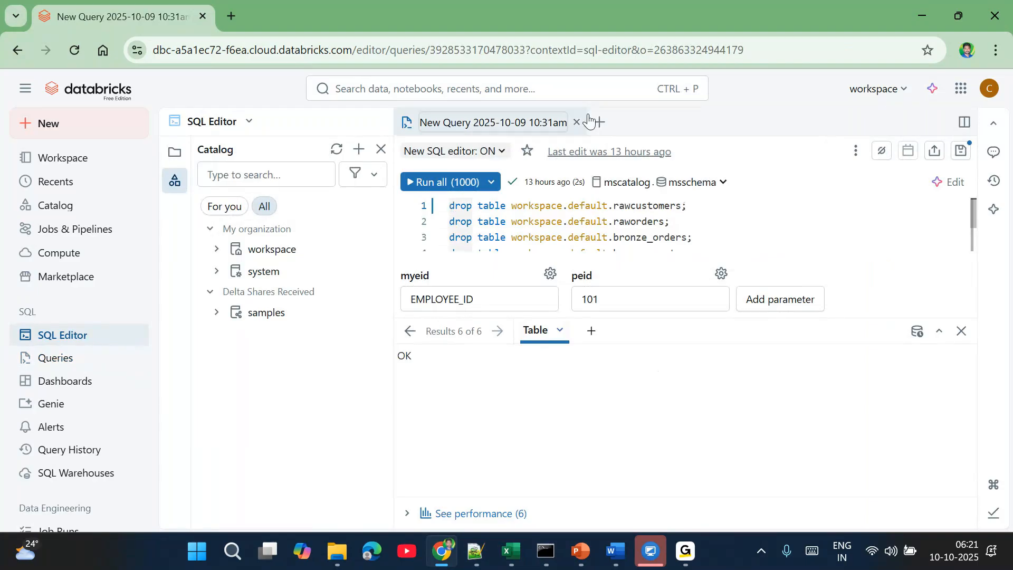
click(856, 151)
mouse_move(846, 219)
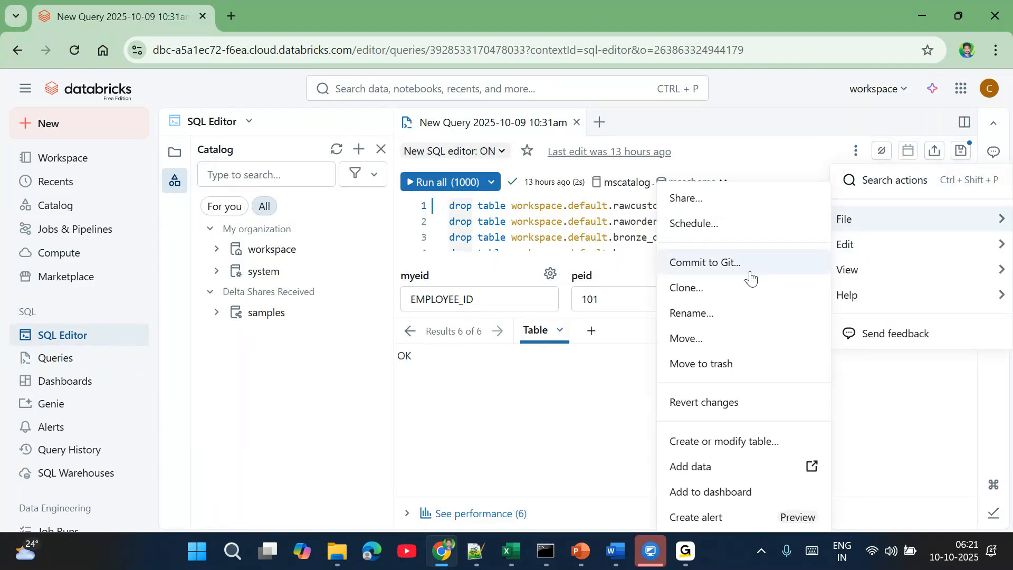
click(706, 363)
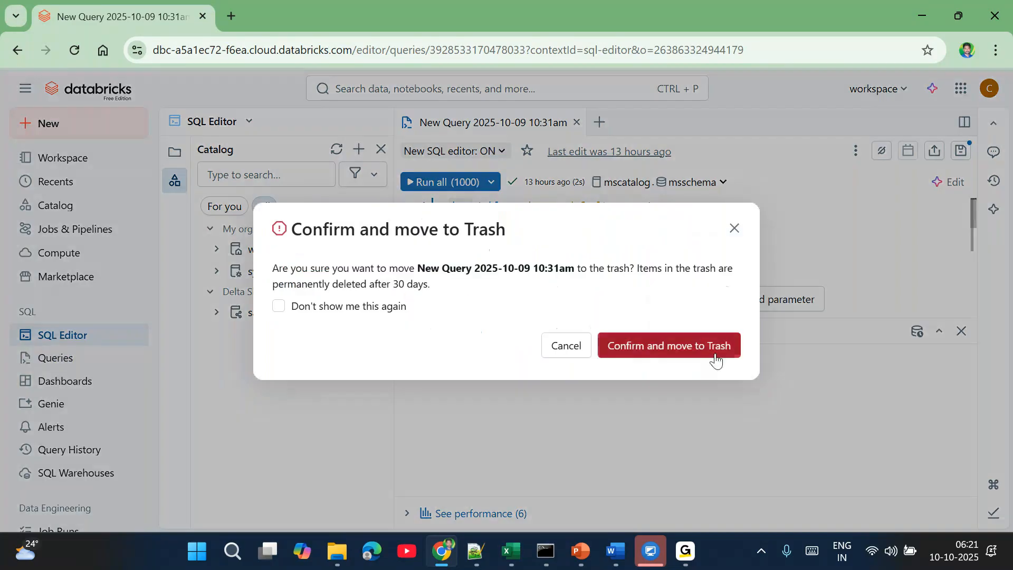
click(704, 347)
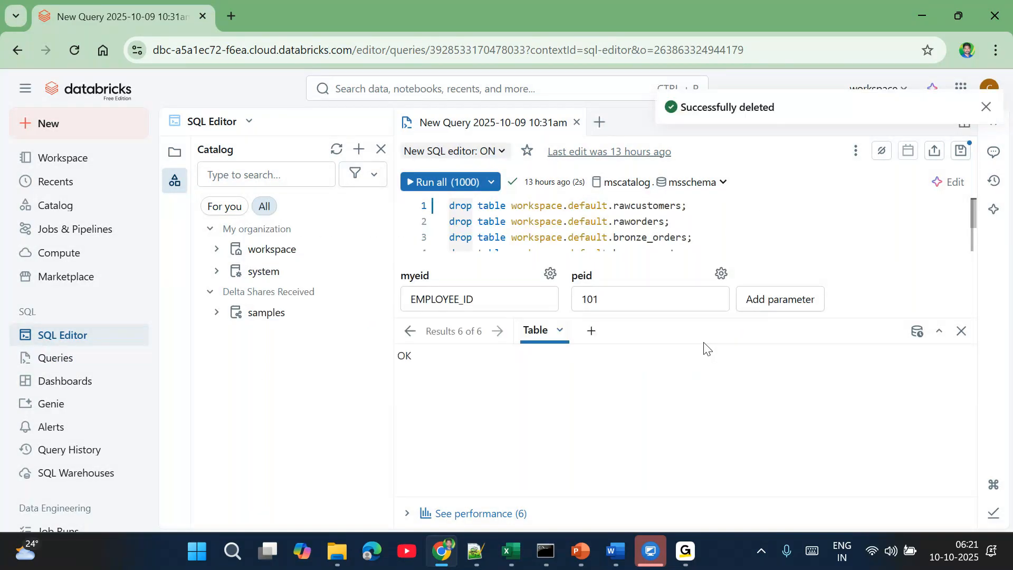
Step: Open "New Query 2025-10-09 6:54am" from the saved queries list, move it to the trash, and close its editor tab
click(80, 338)
click(60, 356)
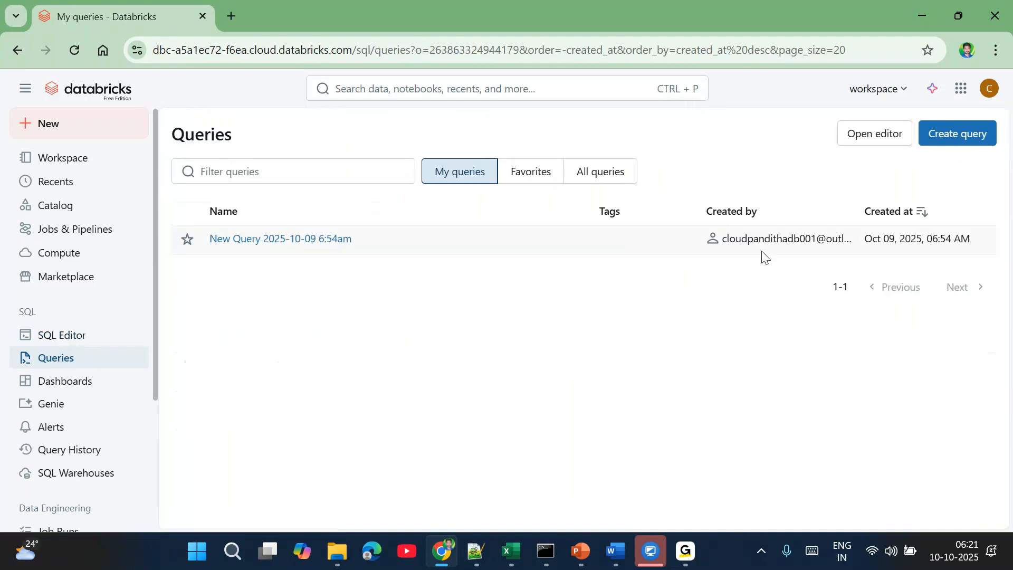
click(267, 240)
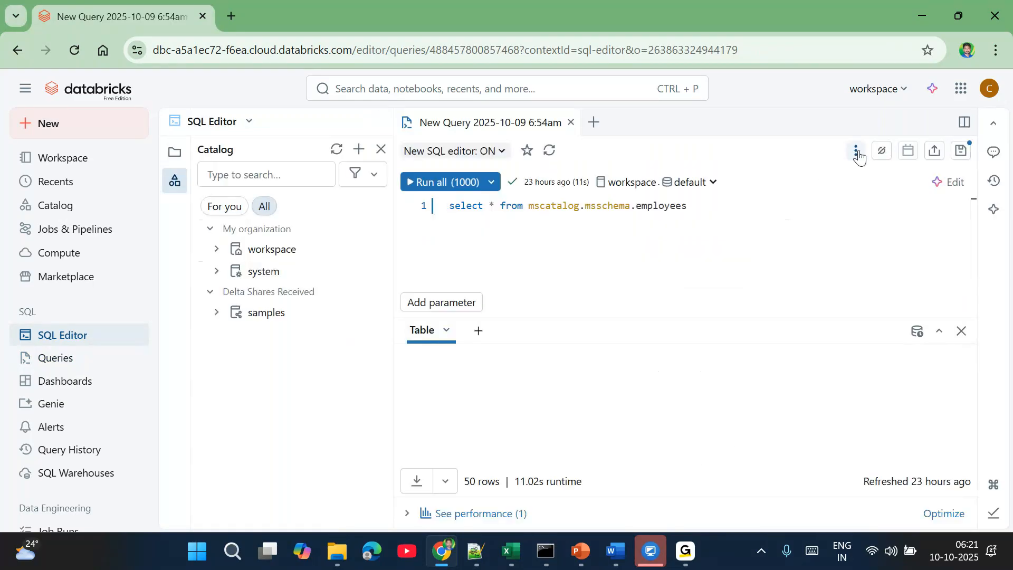
click(858, 152)
mouse_move(855, 218)
click(708, 363)
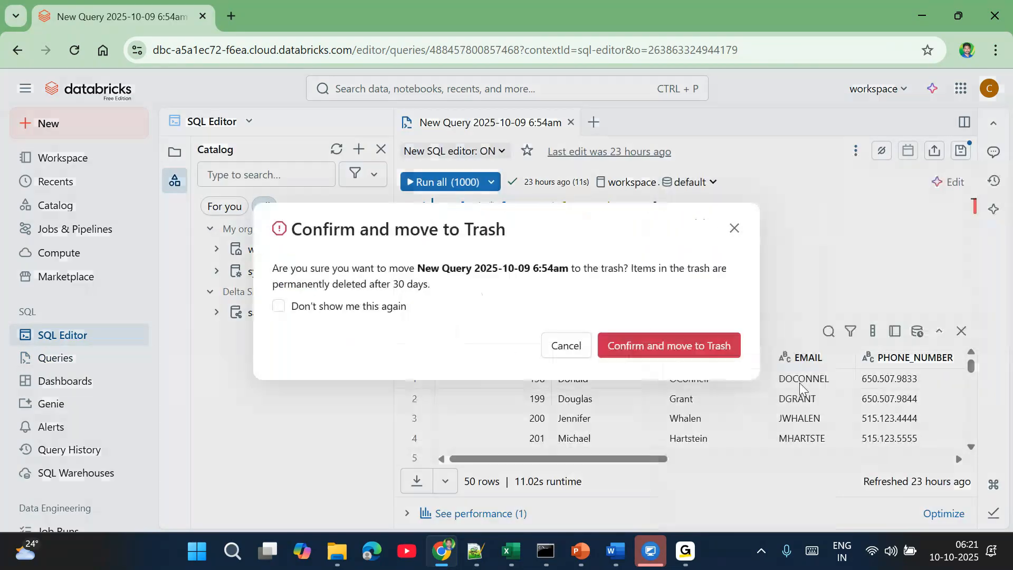
click(697, 351)
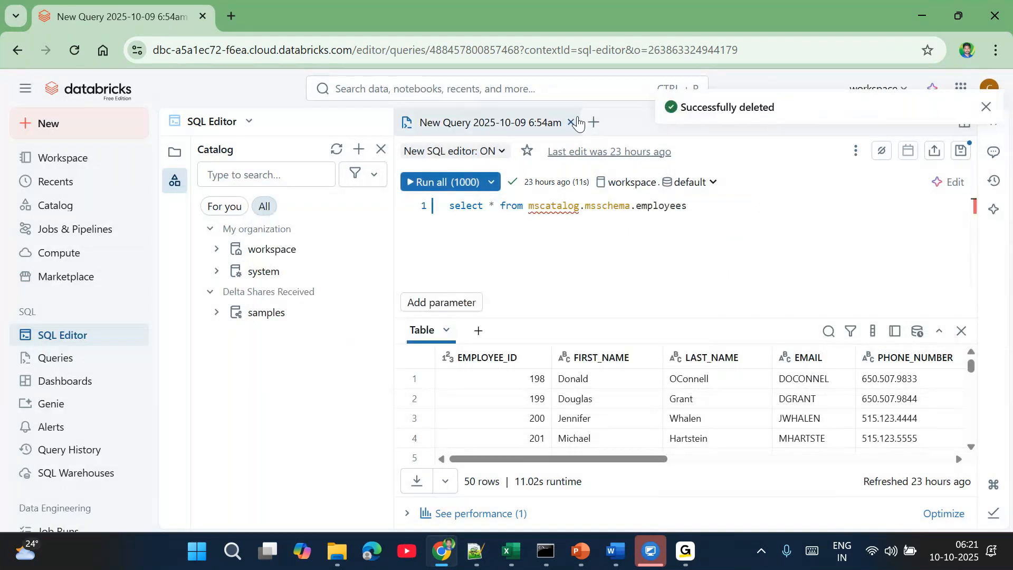
click(572, 122)
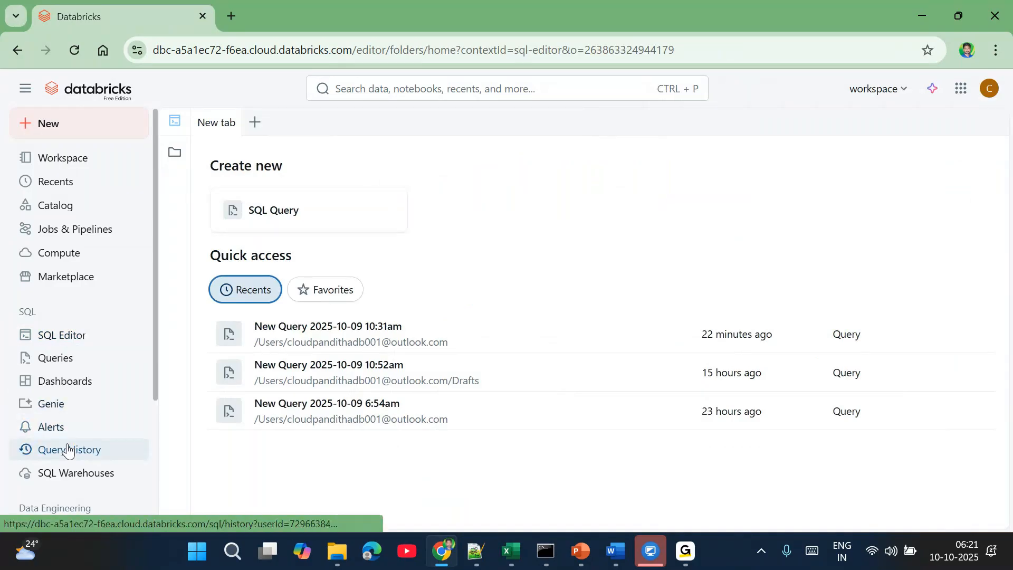
Step: Check the saved queries list and review the available SQL warehouses
click(62, 362)
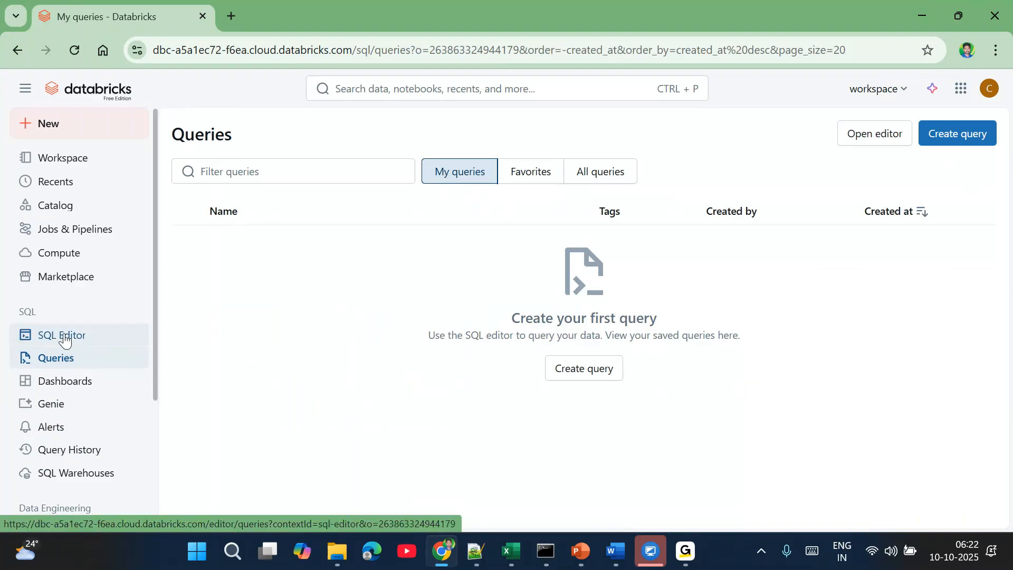
click(84, 477)
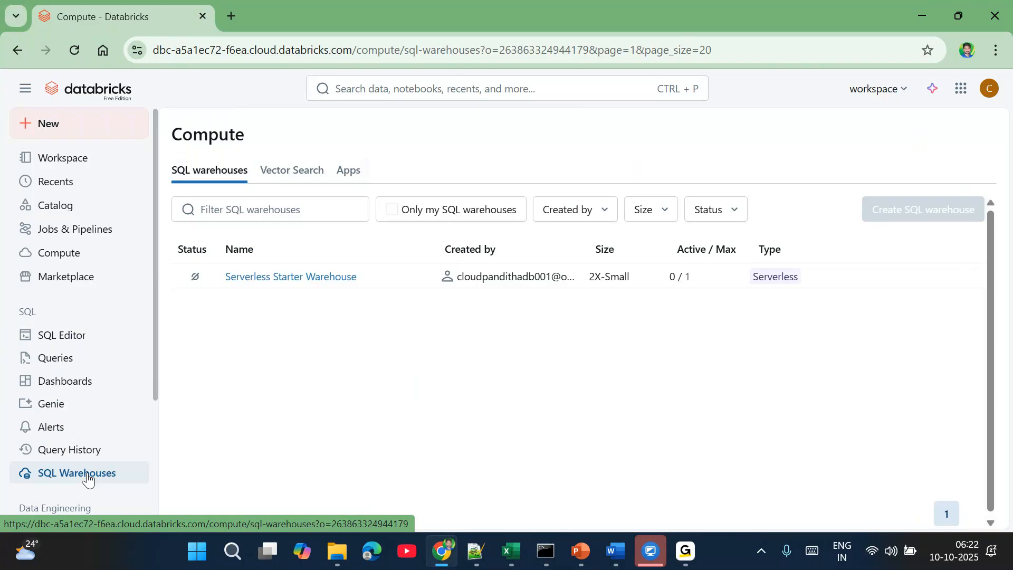
Step: Try to clear the trashed 10:31am query's tab from the SQL Editor and highlight the explanatory text below the load error
click(61, 342)
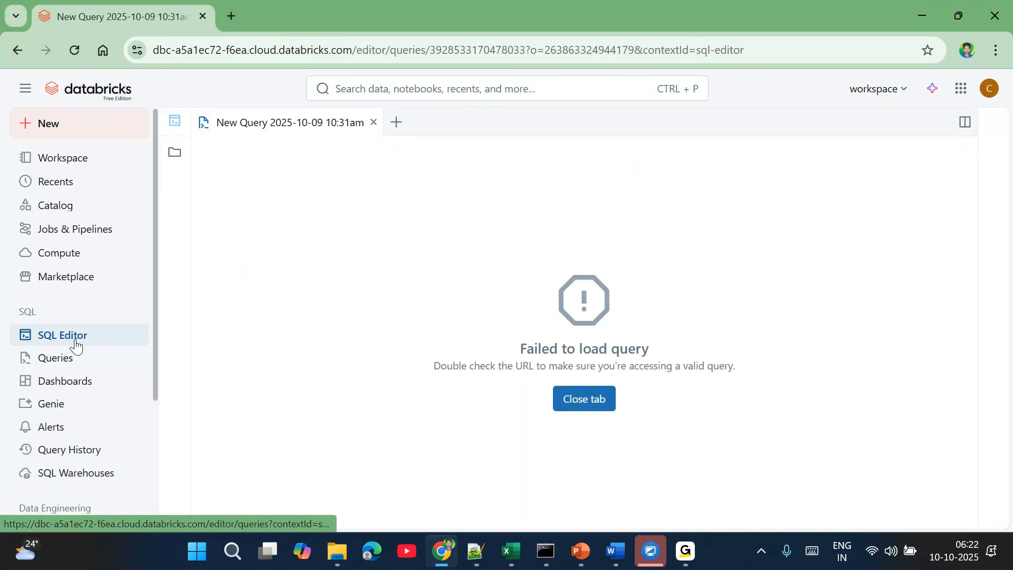
click(374, 122)
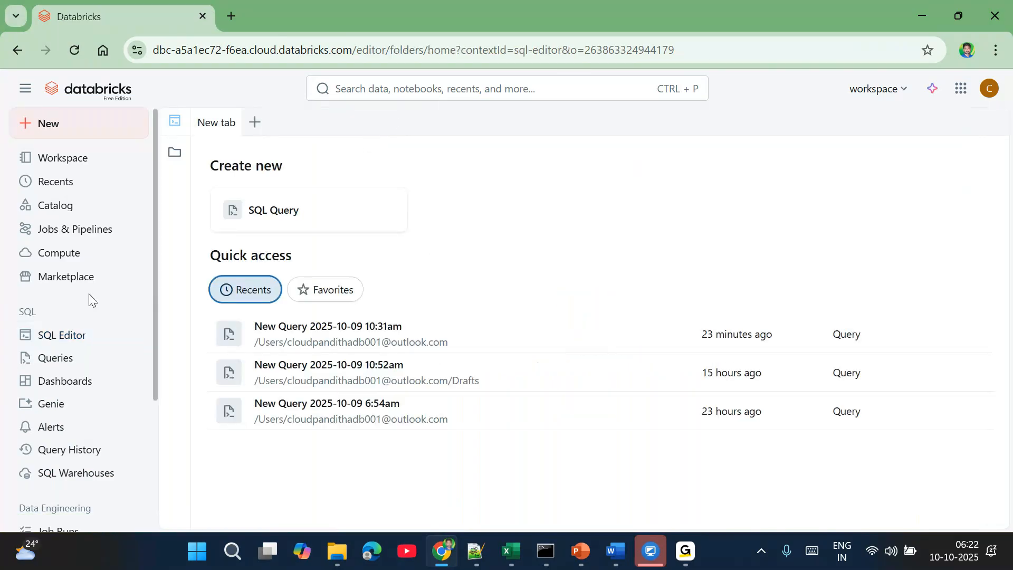
click(72, 342)
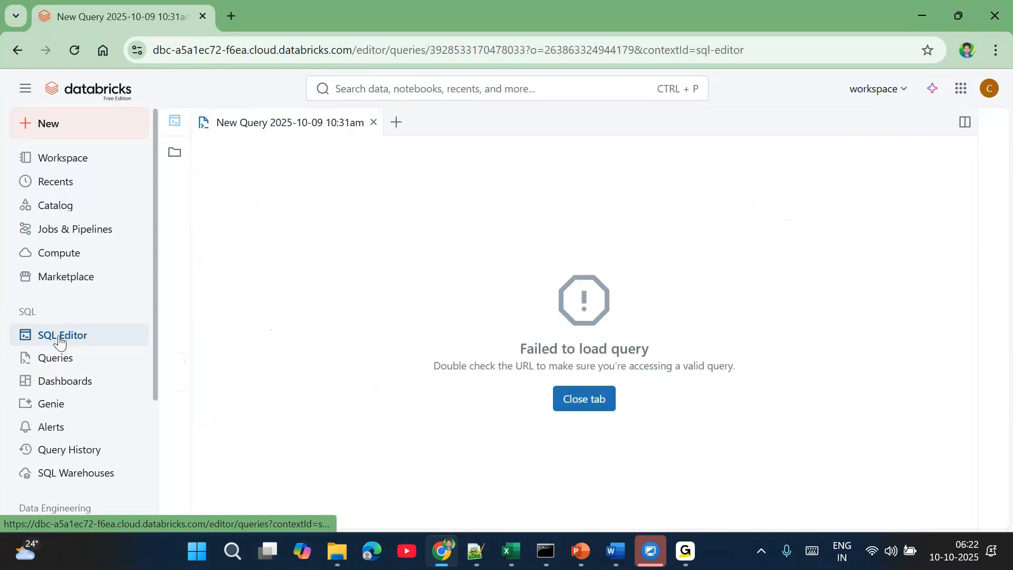
drag(537, 348, 451, 365)
click(443, 365)
drag(522, 365, 430, 409)
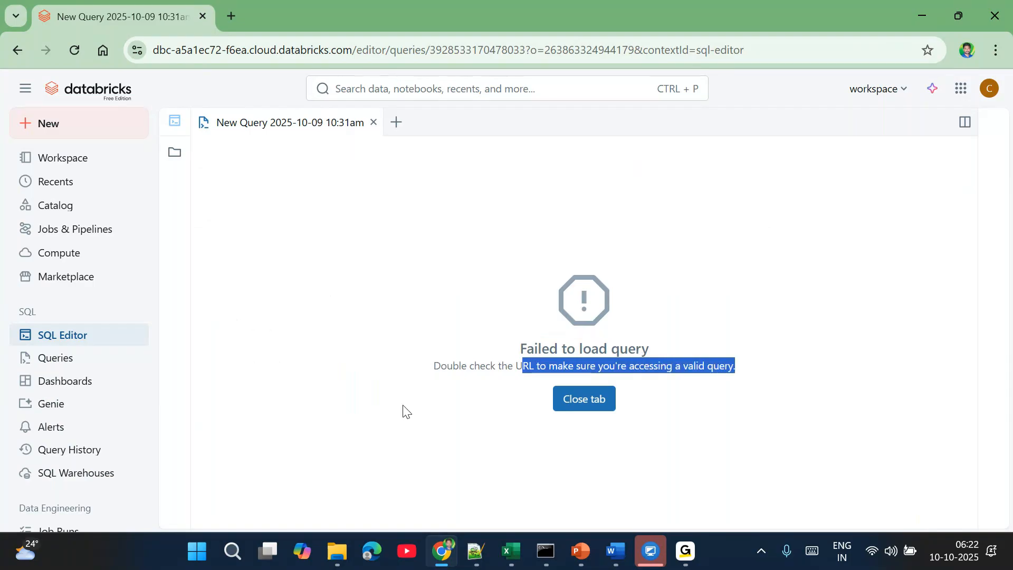
Step: Create a new query in the SQL Editor and close the tab of the trashed 10:31am query
click(308, 129)
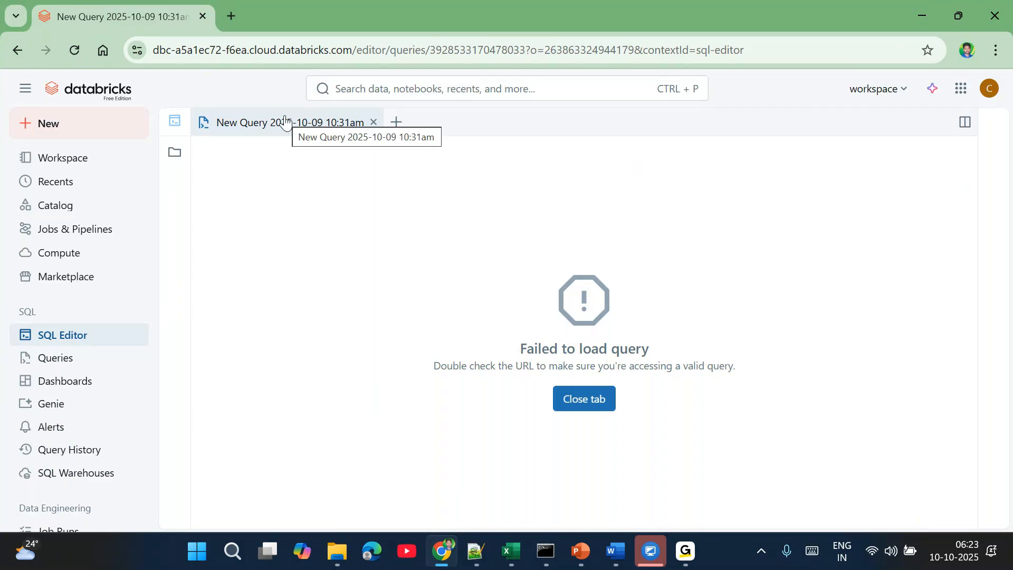
click(397, 125)
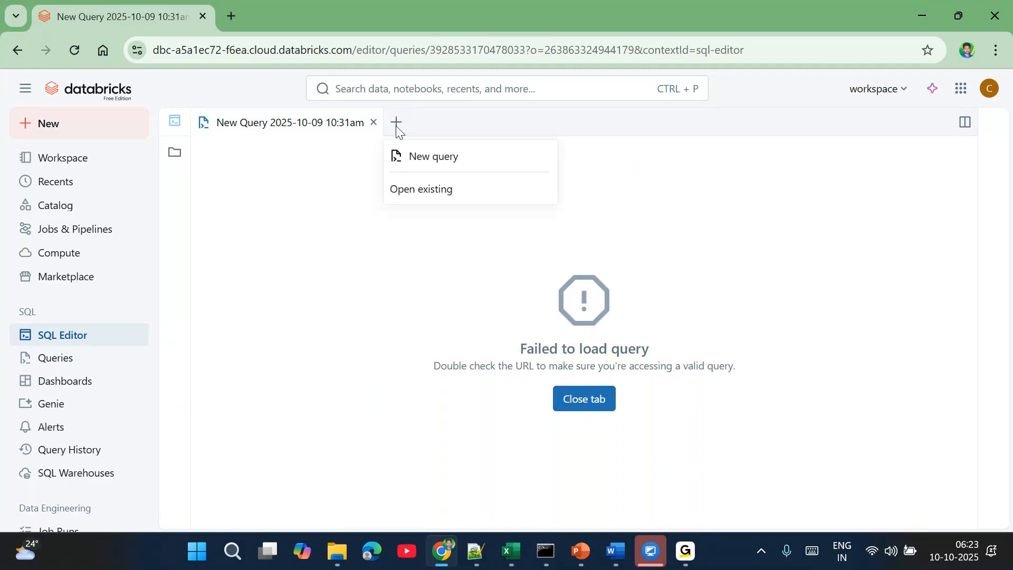
click(436, 161)
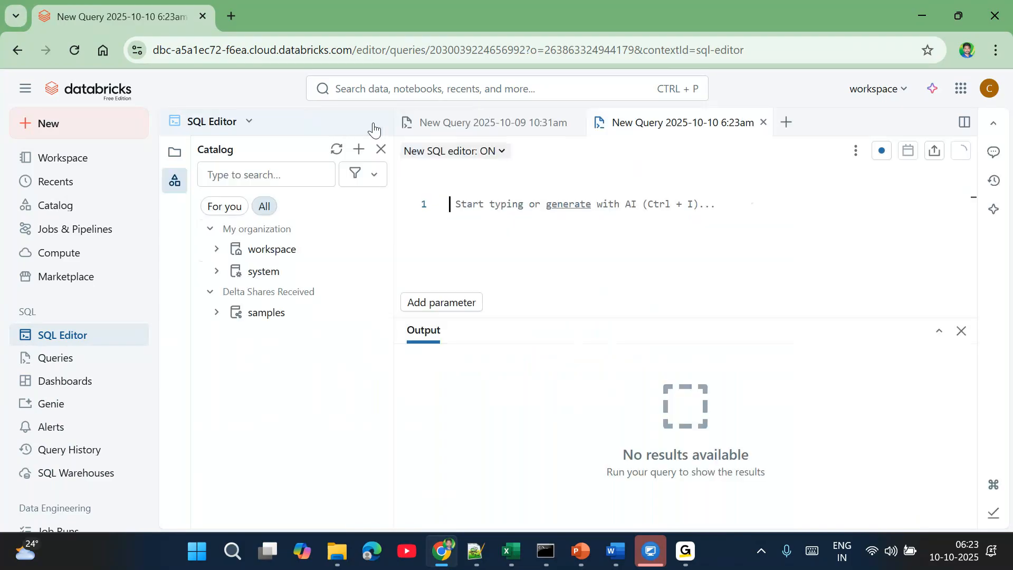
click(373, 125)
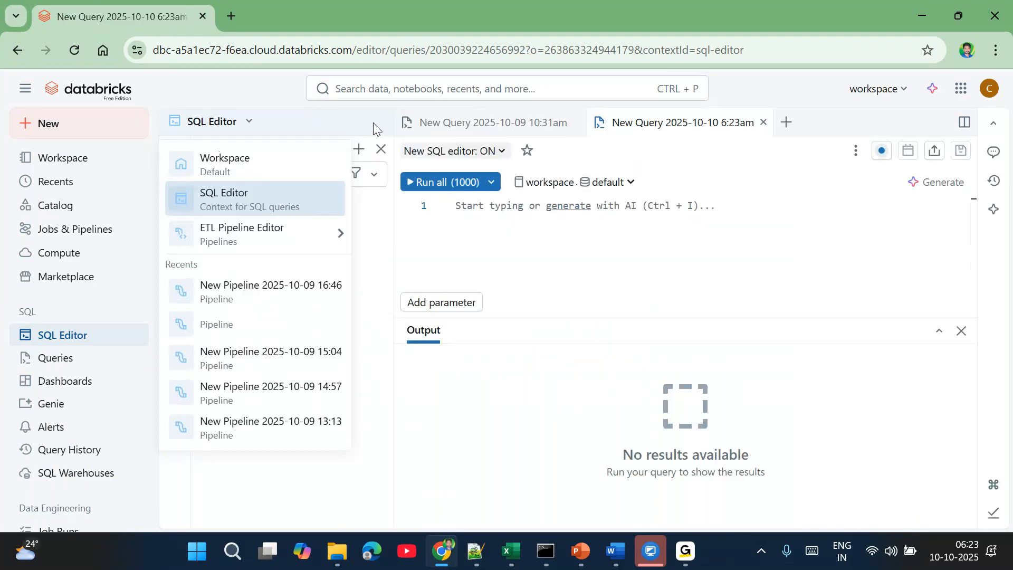
click(548, 126)
click(576, 124)
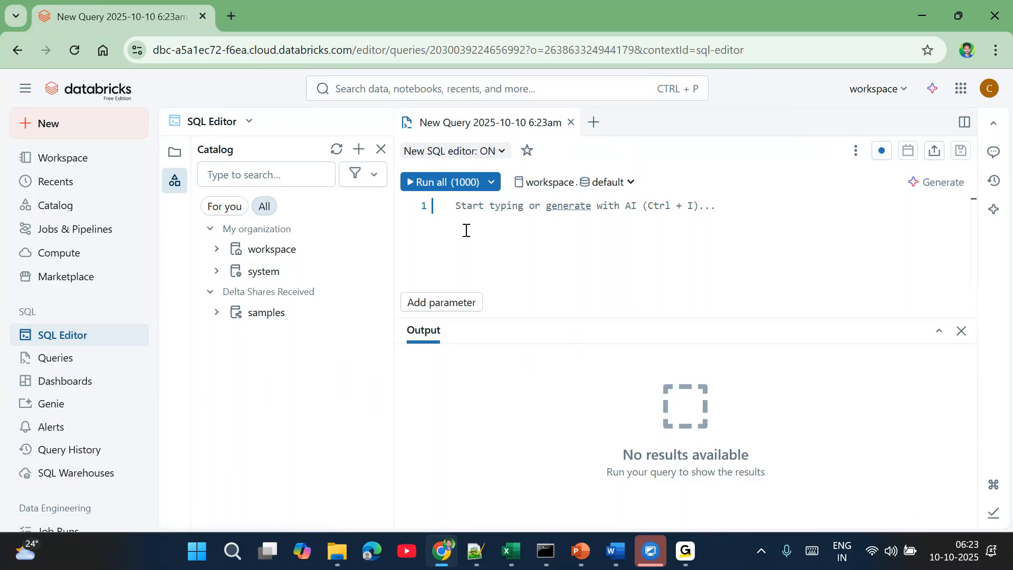
Step: Examine the schemas inside the workspace and system catalogs, and collapse both catalogs again
click(216, 248)
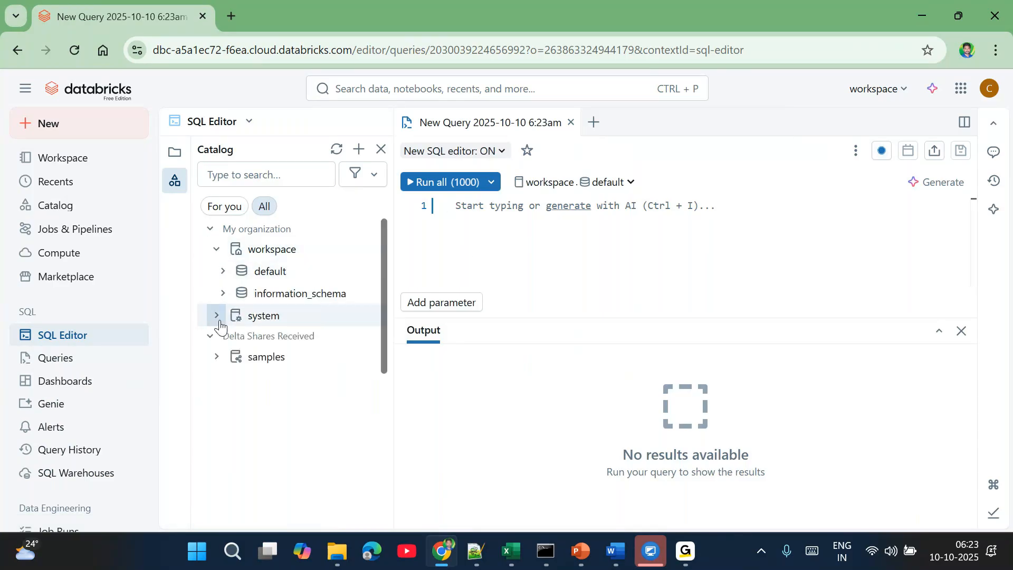
click(216, 316)
click(217, 315)
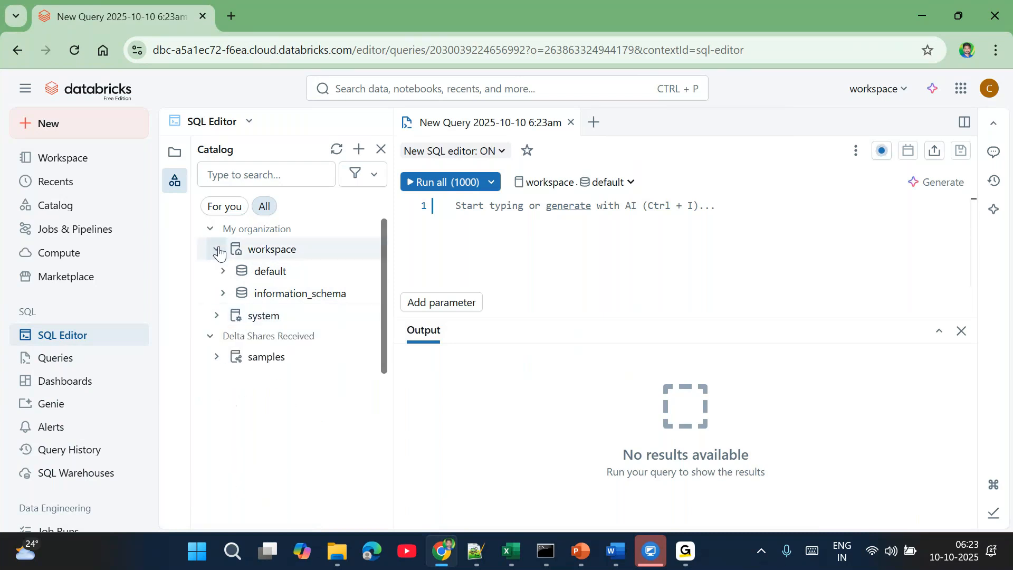
click(217, 248)
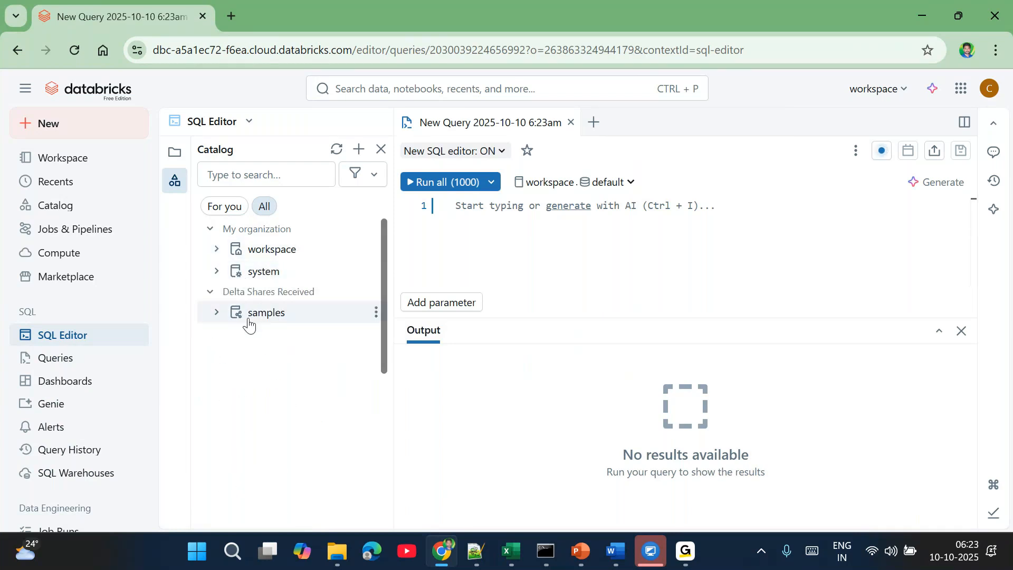
click(216, 249)
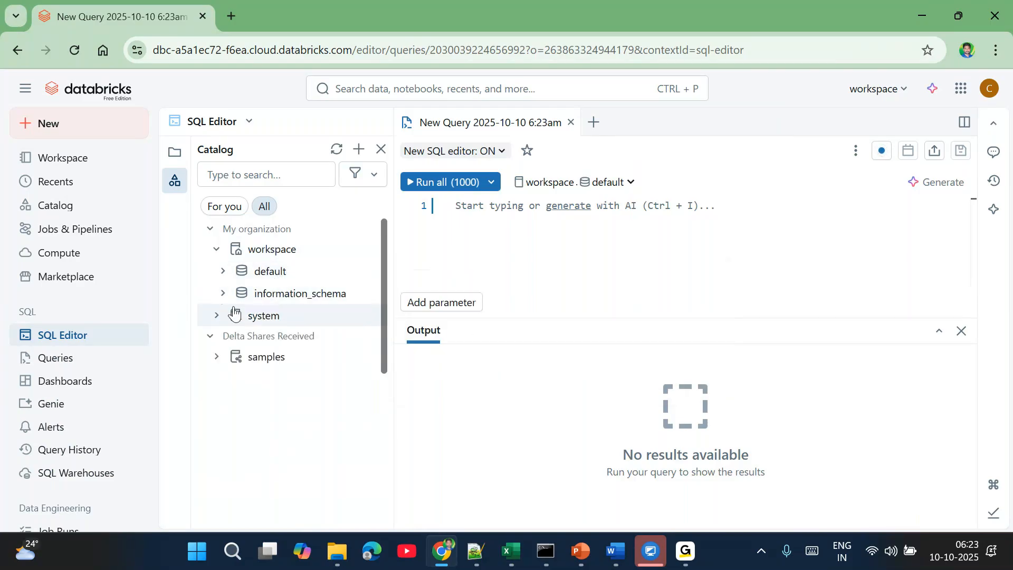
click(218, 316)
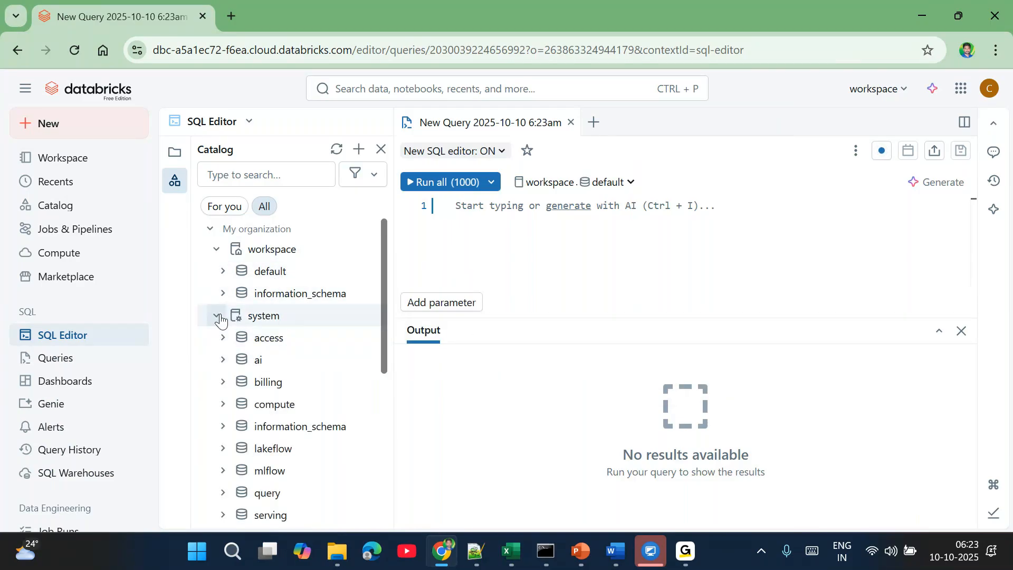
click(217, 316)
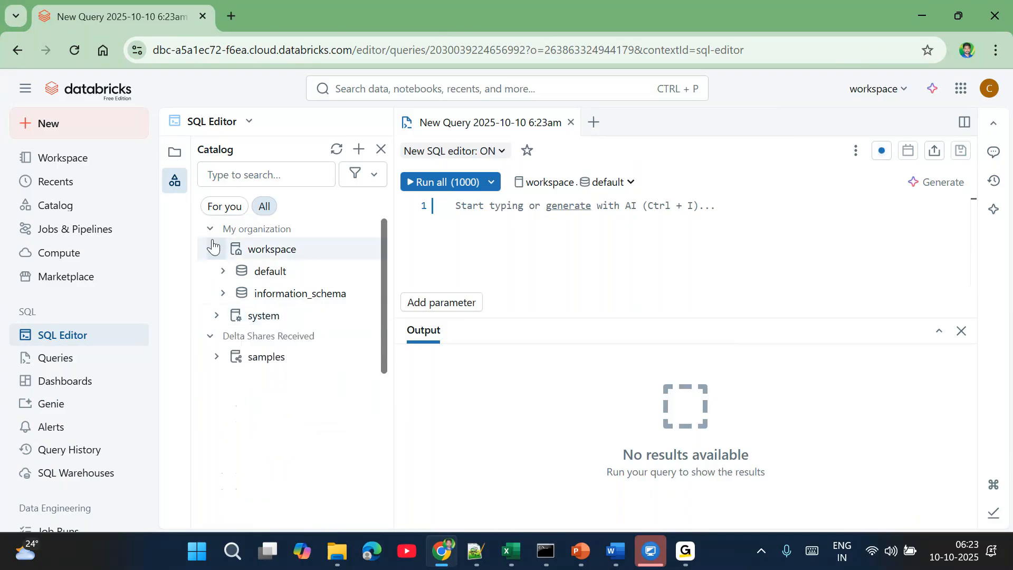
click(216, 249)
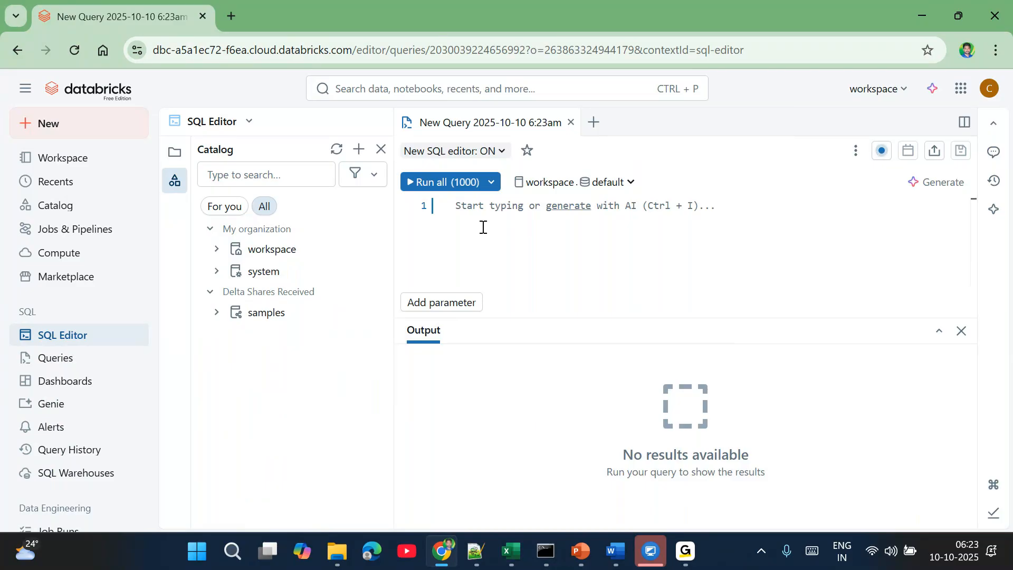
Step: Write "create catalog mscatalog" in the new query and run it, starting and attaching the Serverless Starter Warehouse
text(c)
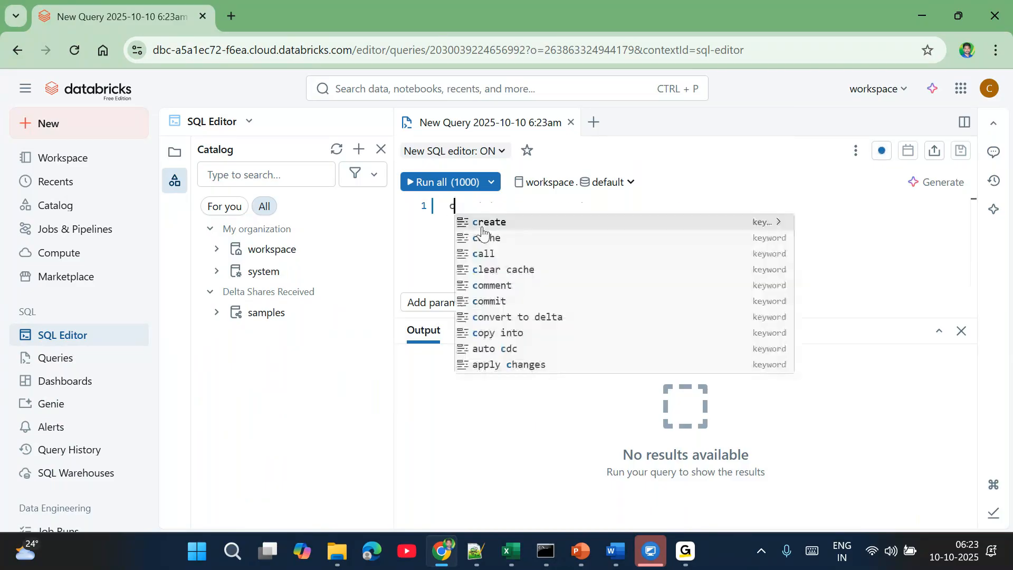
text(reate schem)
key(BackSpace)
key(BackSpace)
key(BackSpace)
key(BackSpace)
key(BackSpace)
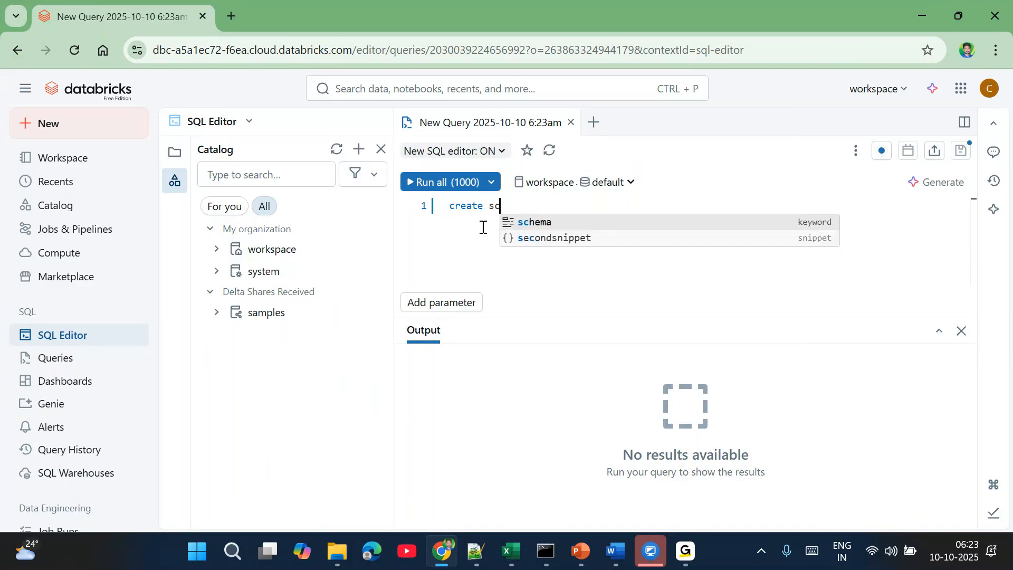
text(catalog mscatalog)
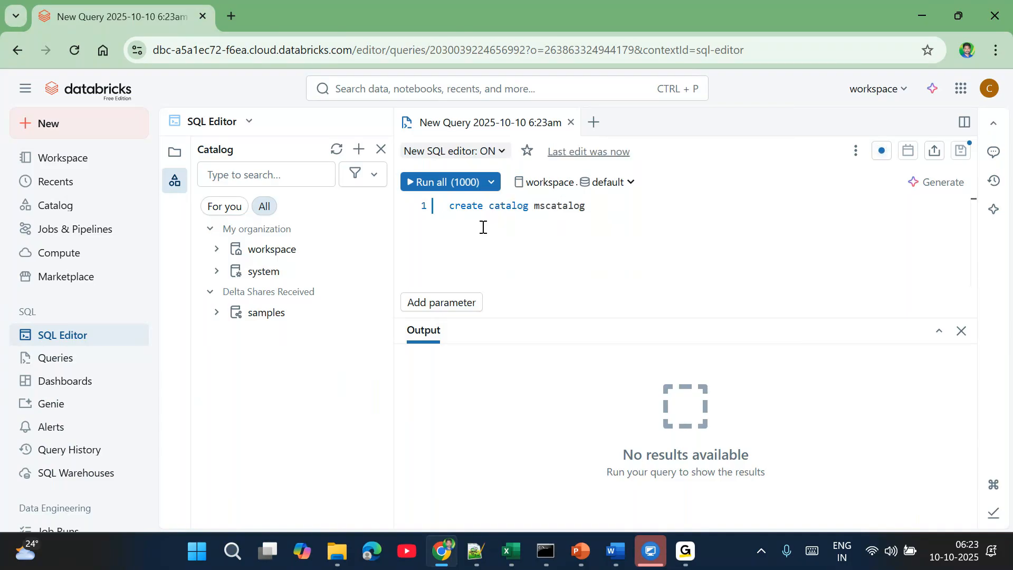
click(446, 185)
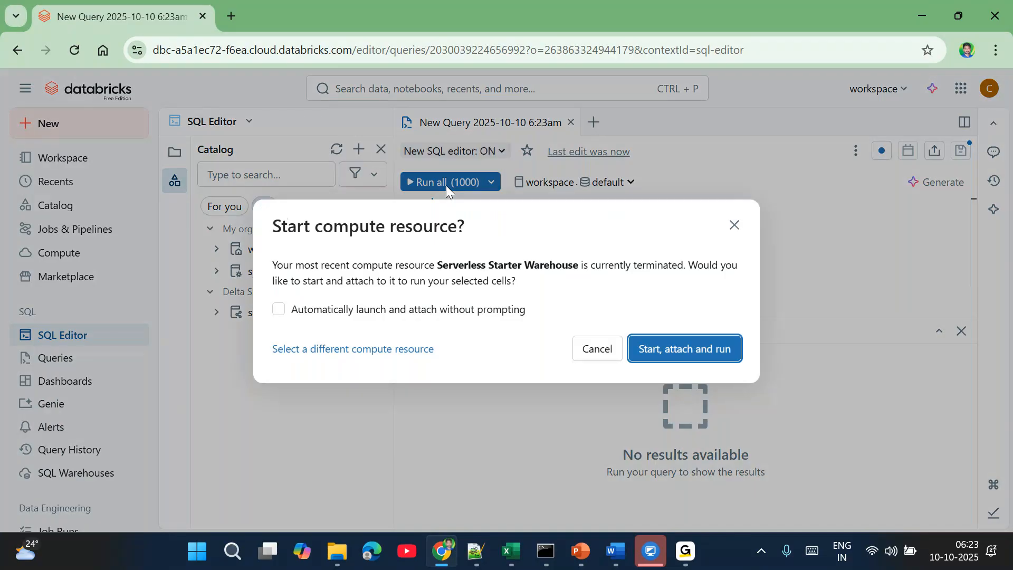
click(710, 353)
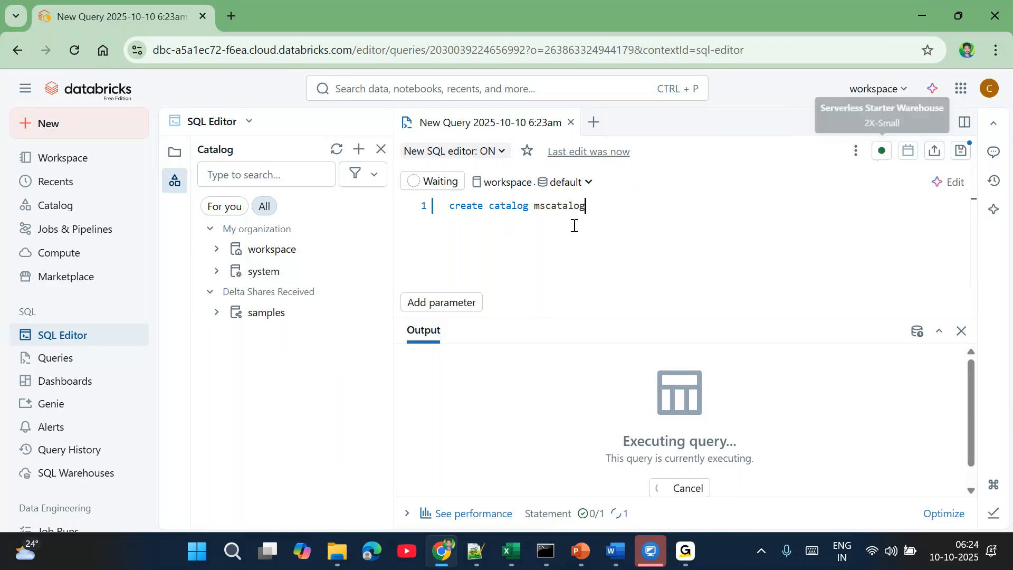
double_click(547, 211)
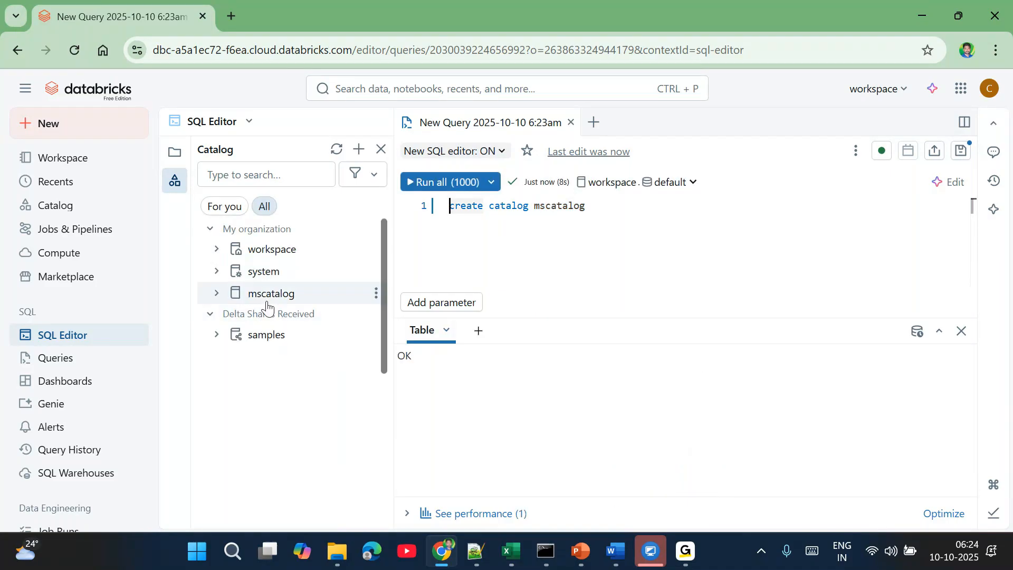
Step: End the create catalog statement with a semicolon and comment out its line
click(600, 208)
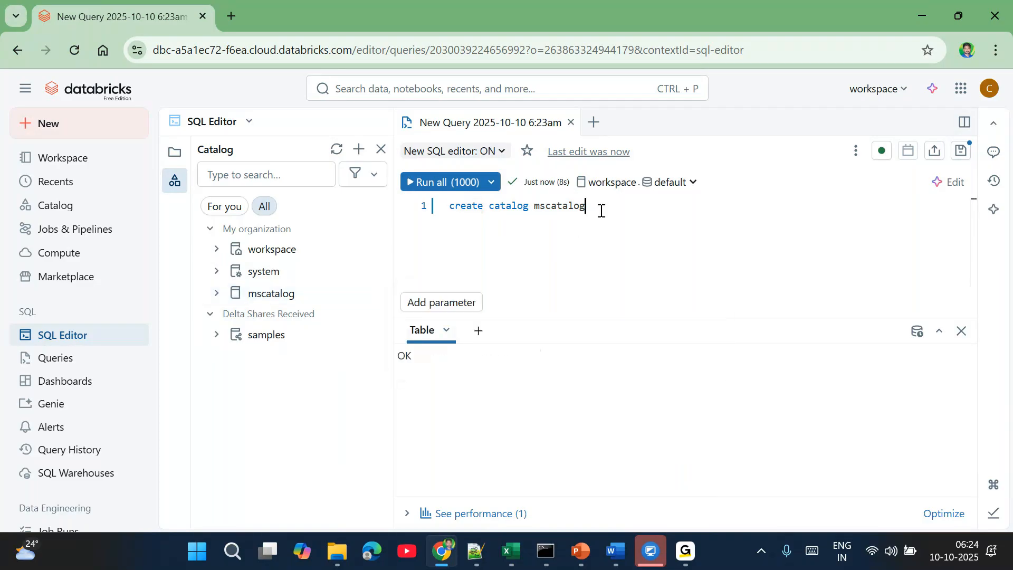
text(;)
key(ctrl+slash)
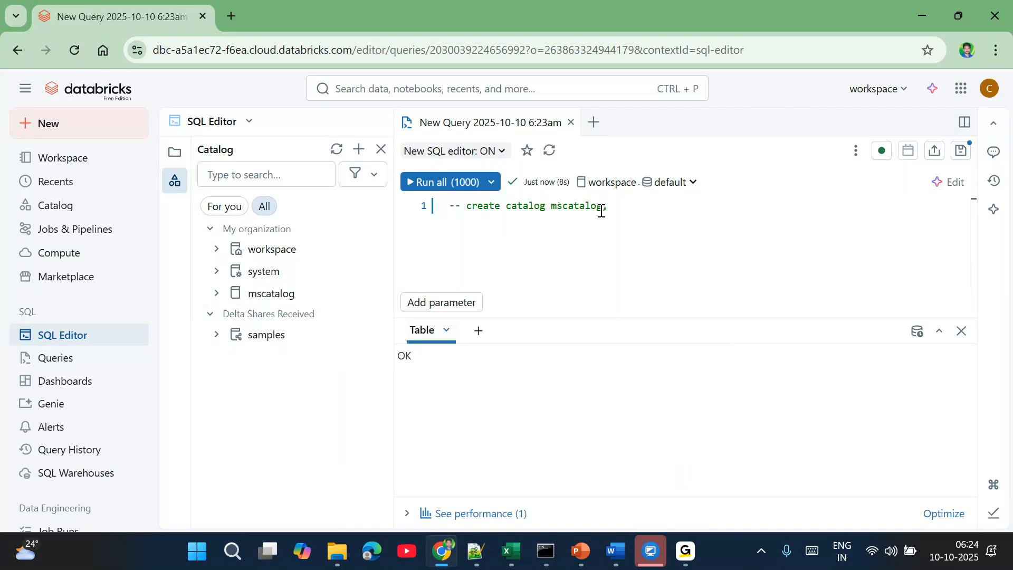
key(ctrl+slash)
key(Home)
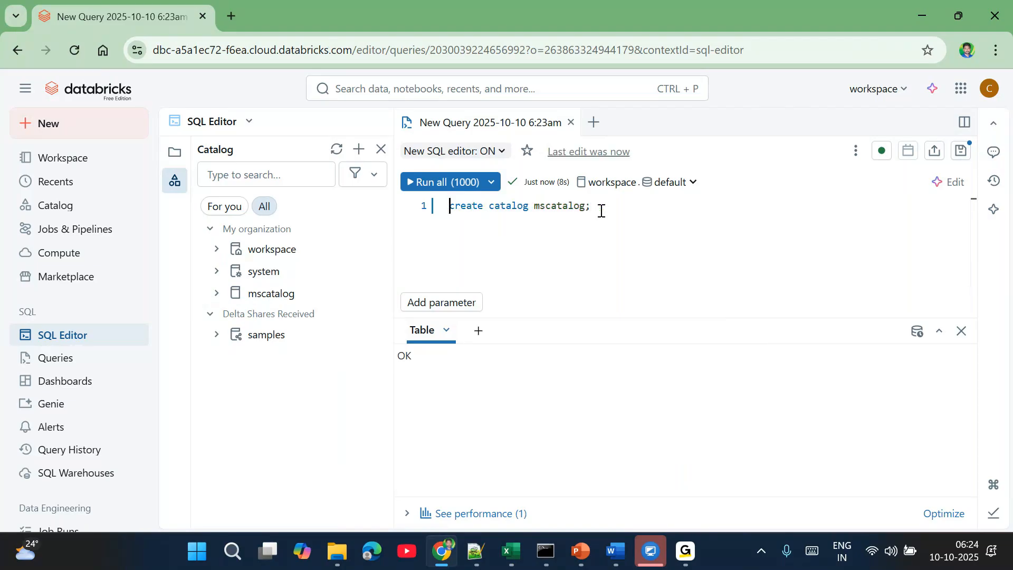
text(--)
key(End)
Step: Add the statement "create schema msschema" on a new line below the comment and highlight it for review
key(Return)
text(c)
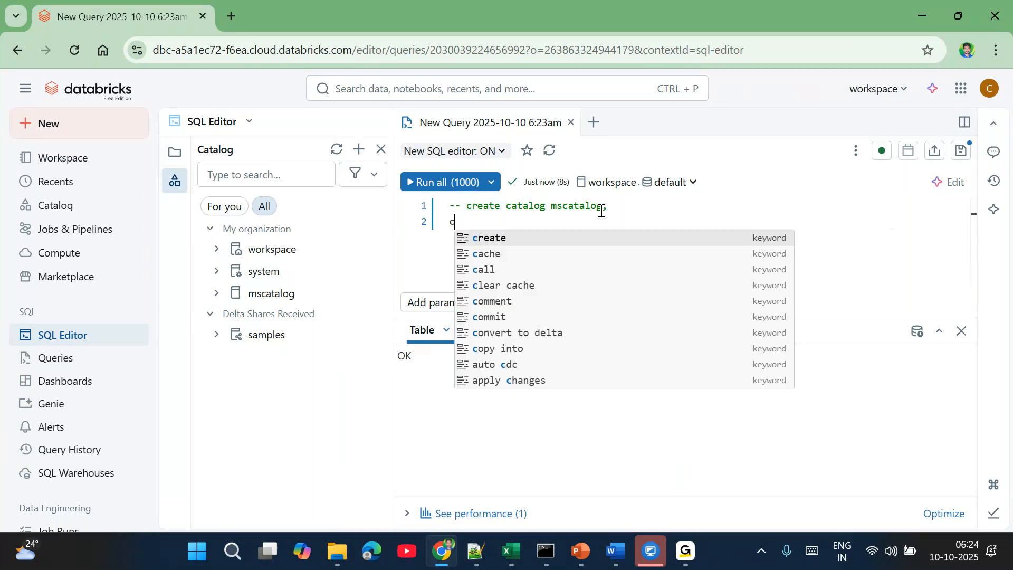
text(reate schema msschema)
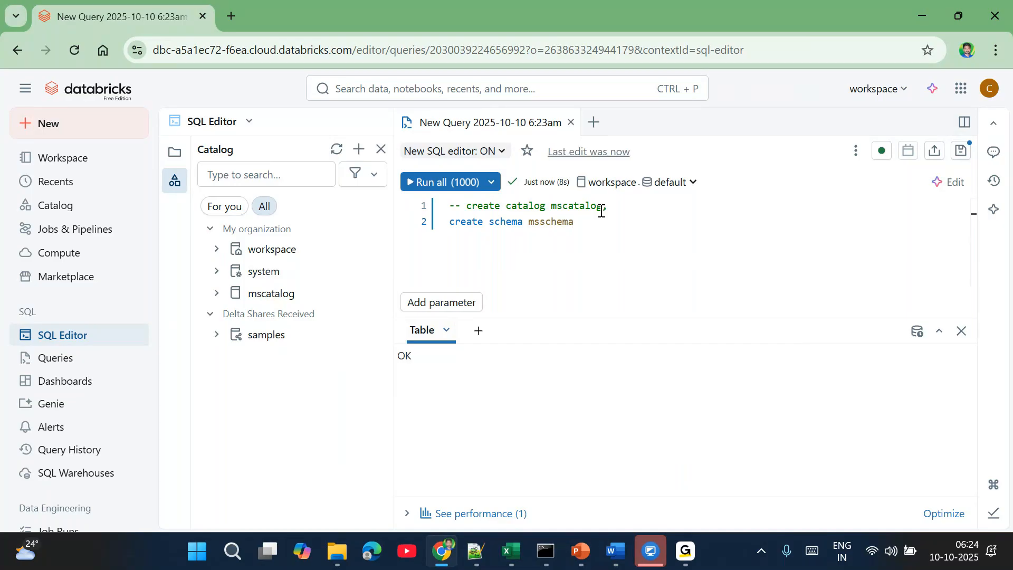
key(shift+Home)
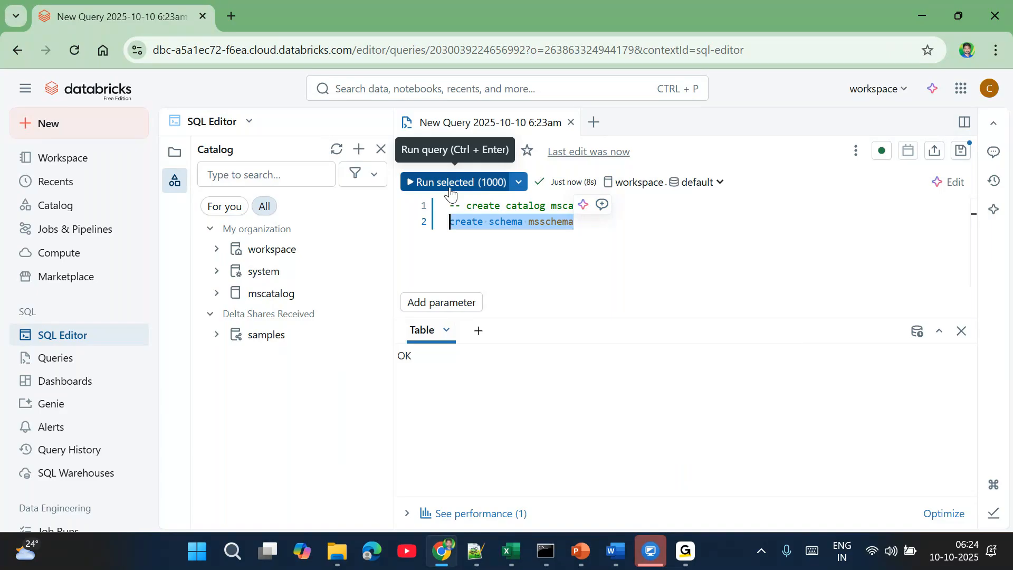
click(588, 223)
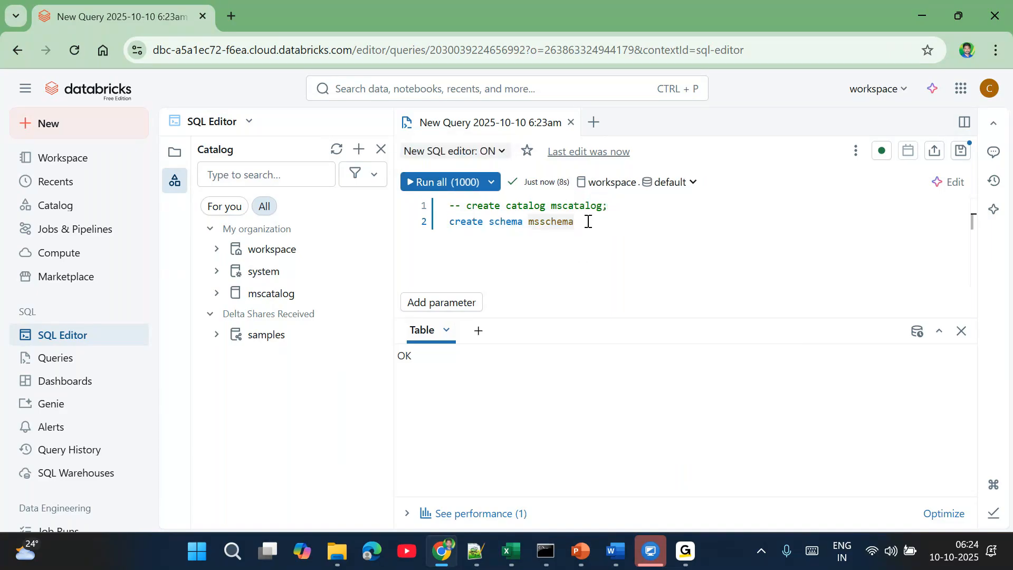
key(shift+Home)
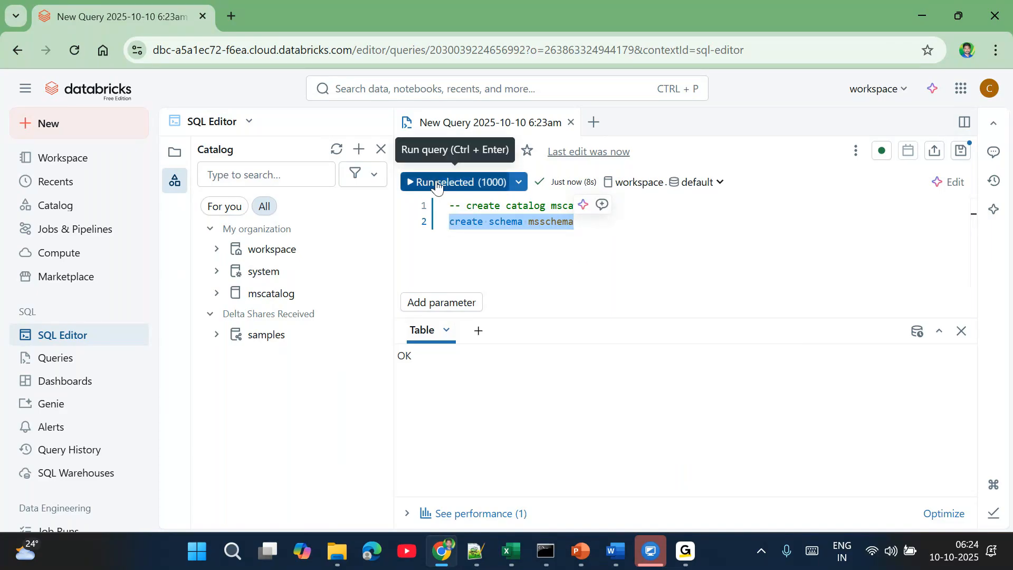
click(614, 248)
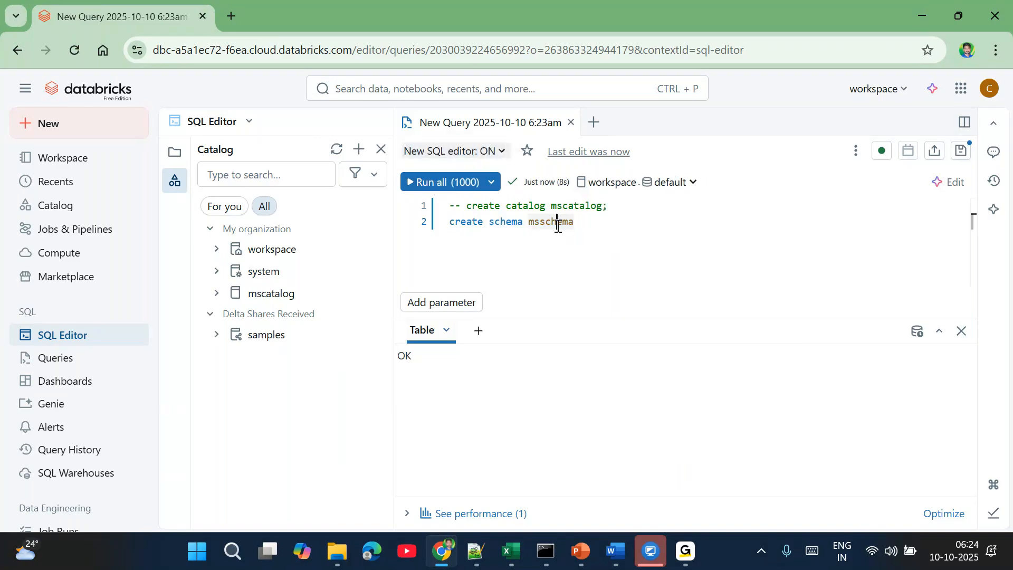
Step: Examine the catalogs and schemas available as the query's default context, highlighting the msschema name and its create statement
double_click(557, 224)
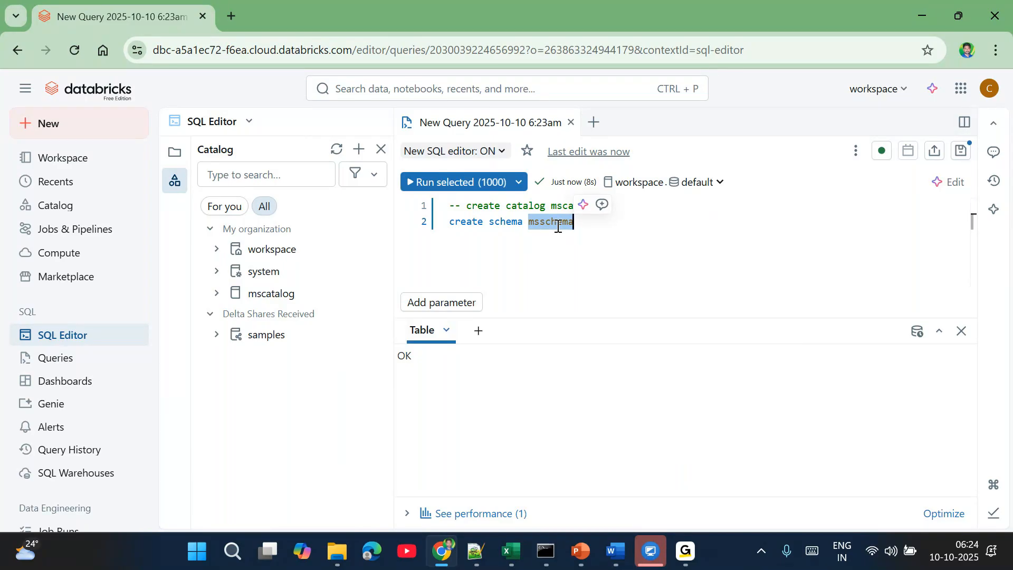
click(626, 228)
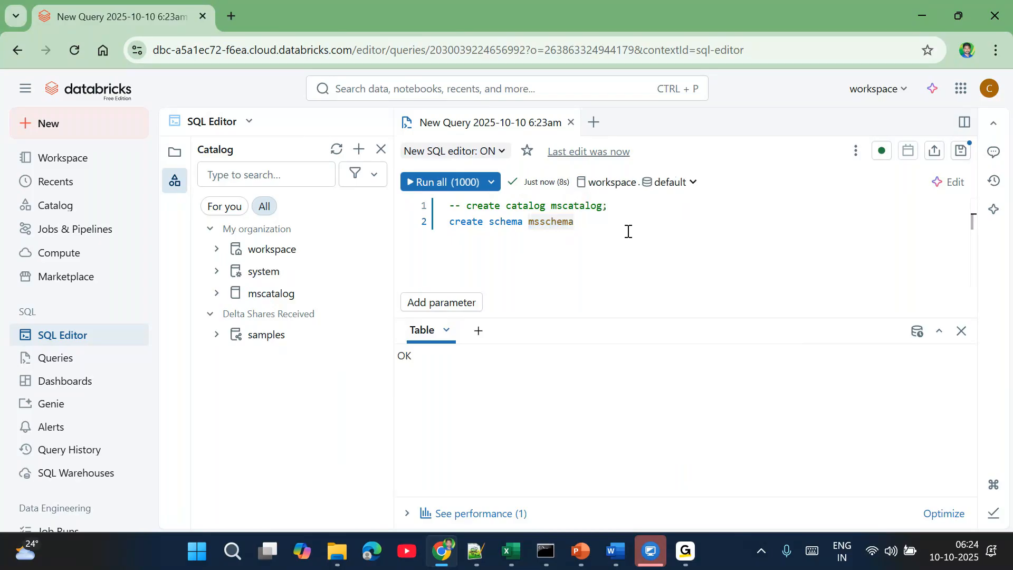
click(613, 189)
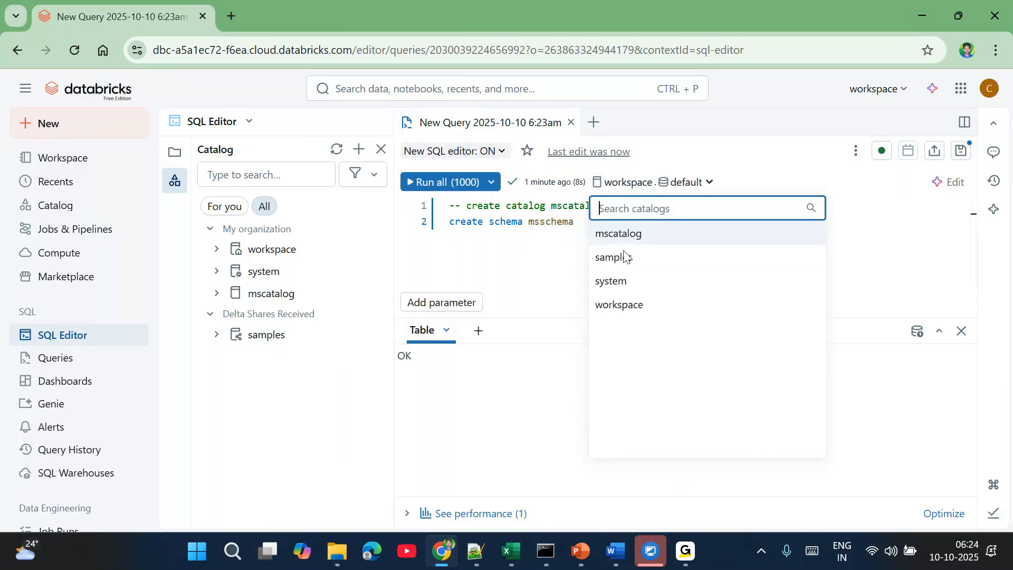
click(847, 230)
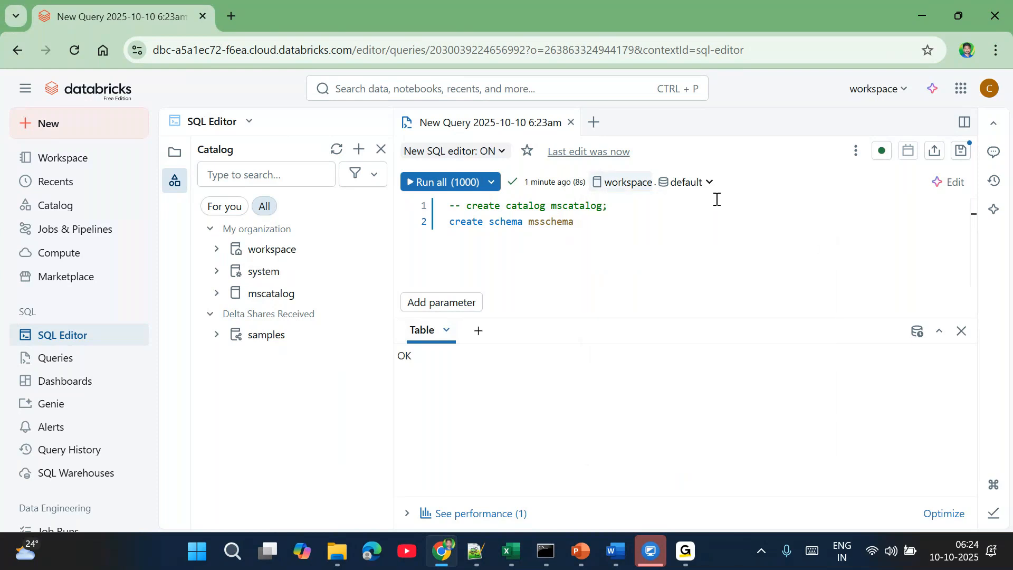
click(686, 193)
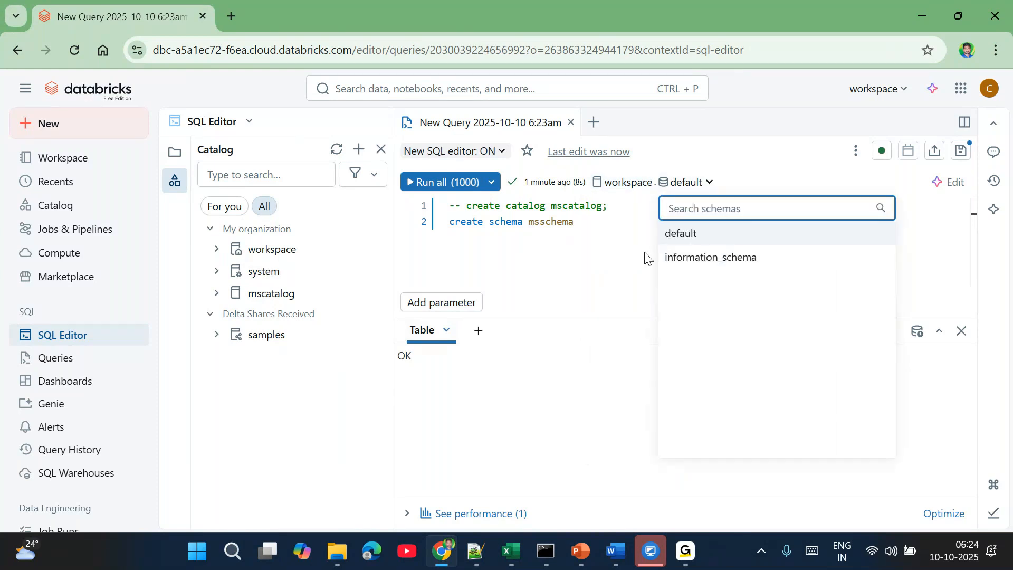
click(631, 258)
double_click(558, 222)
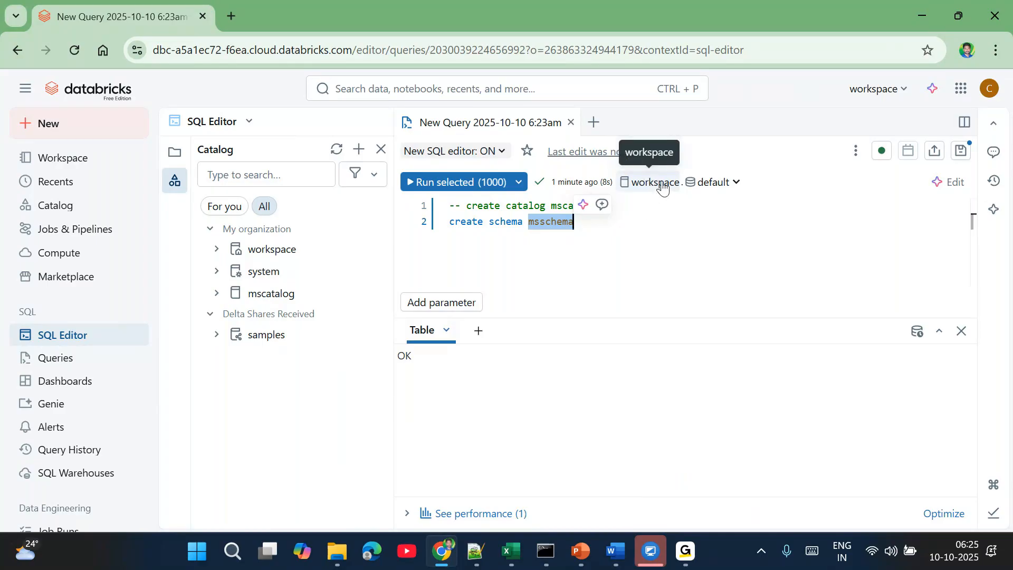
drag(606, 224, 446, 231)
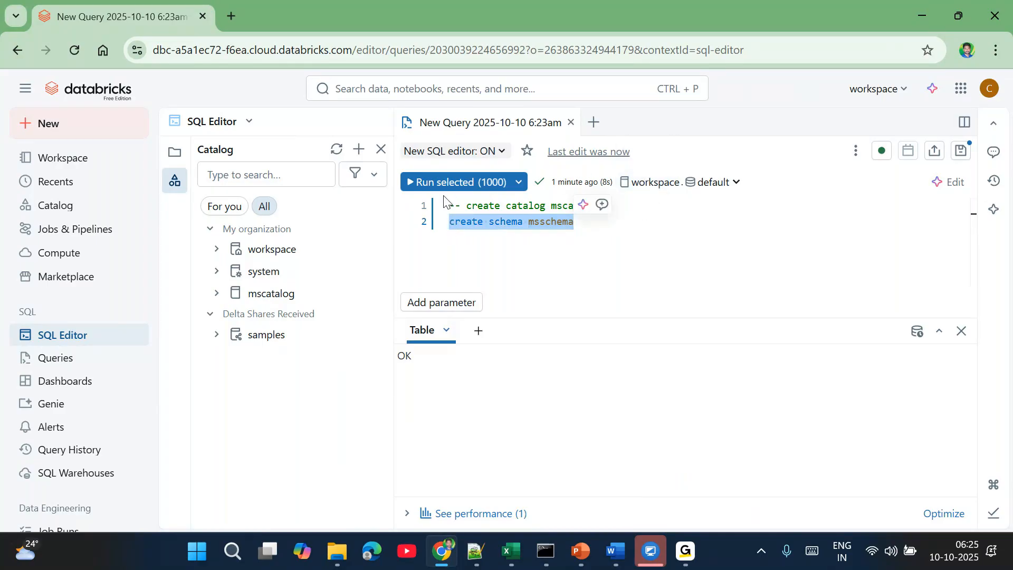
double_click(550, 222)
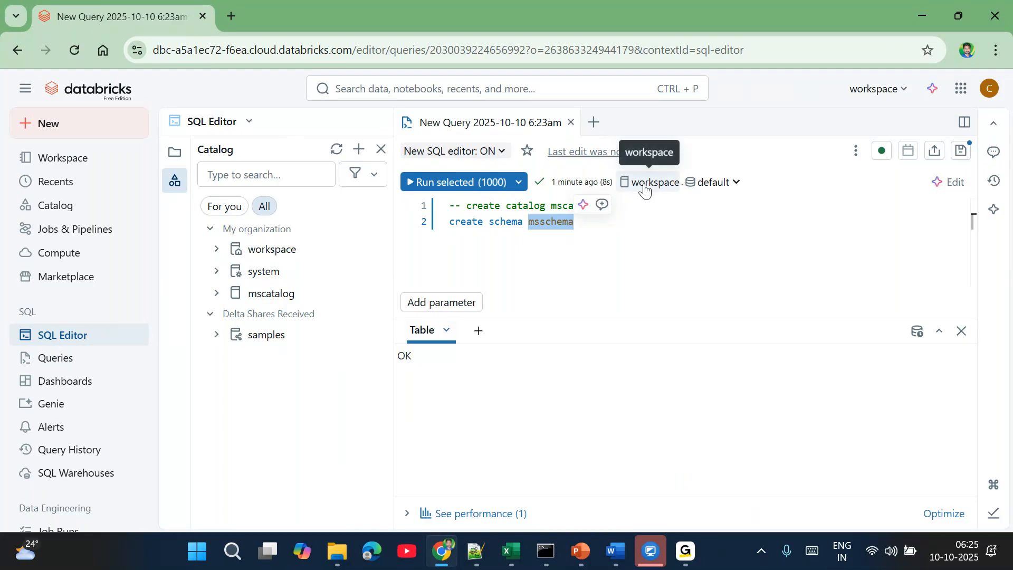
Step: Set the query's default catalog to mscatalog, keeping the default schema
double_click(548, 224)
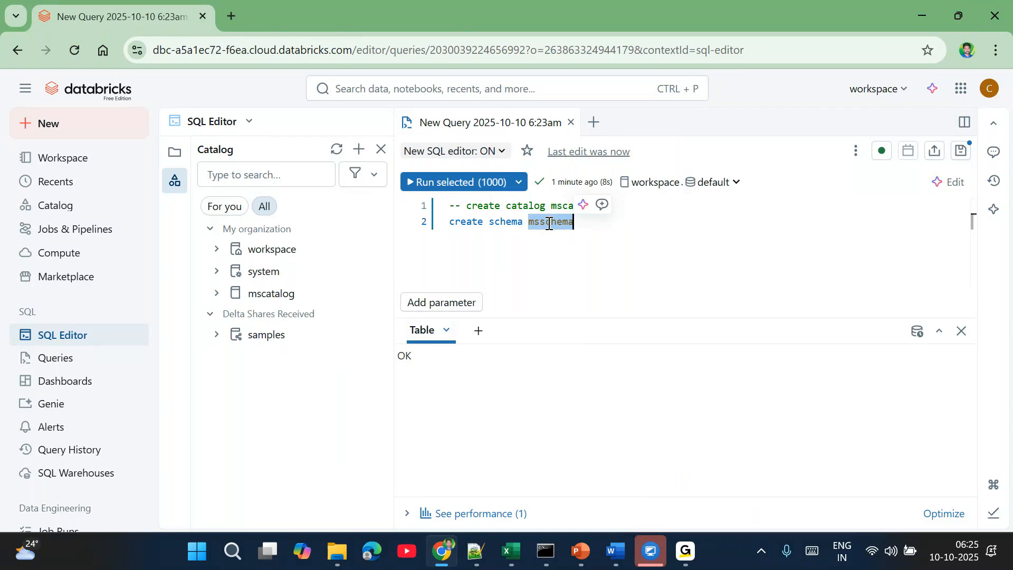
click(591, 225)
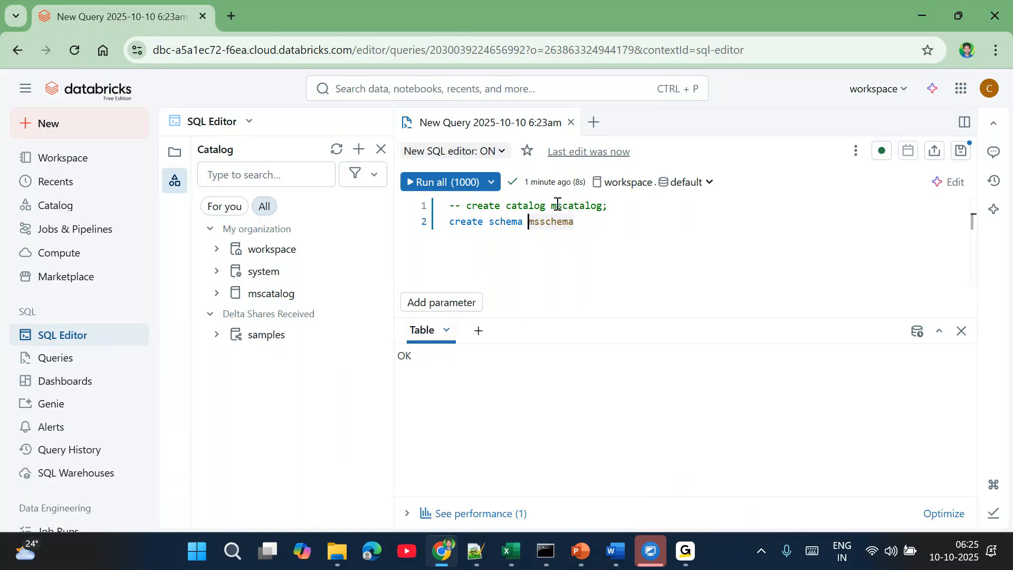
click(616, 185)
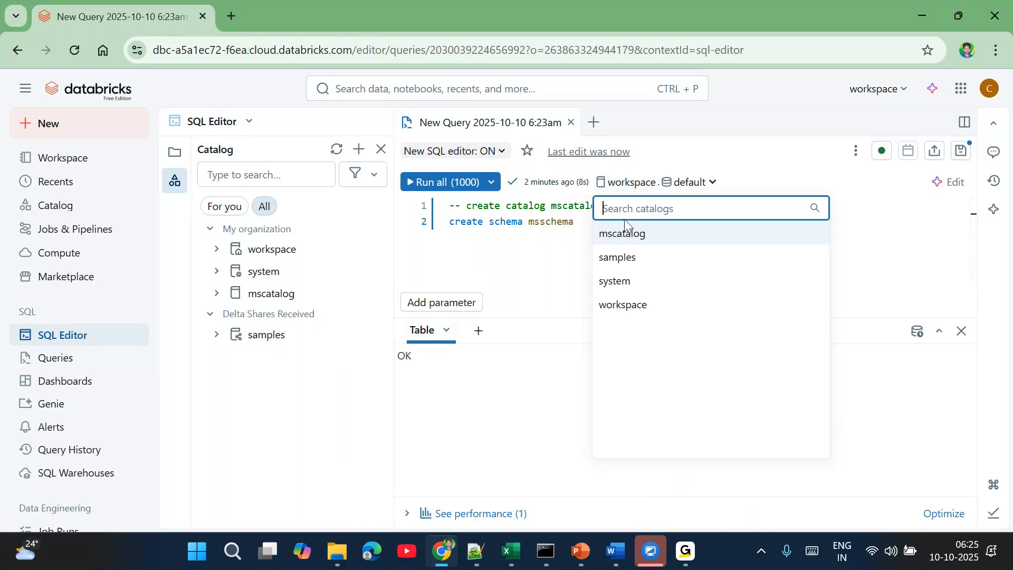
click(634, 233)
click(620, 285)
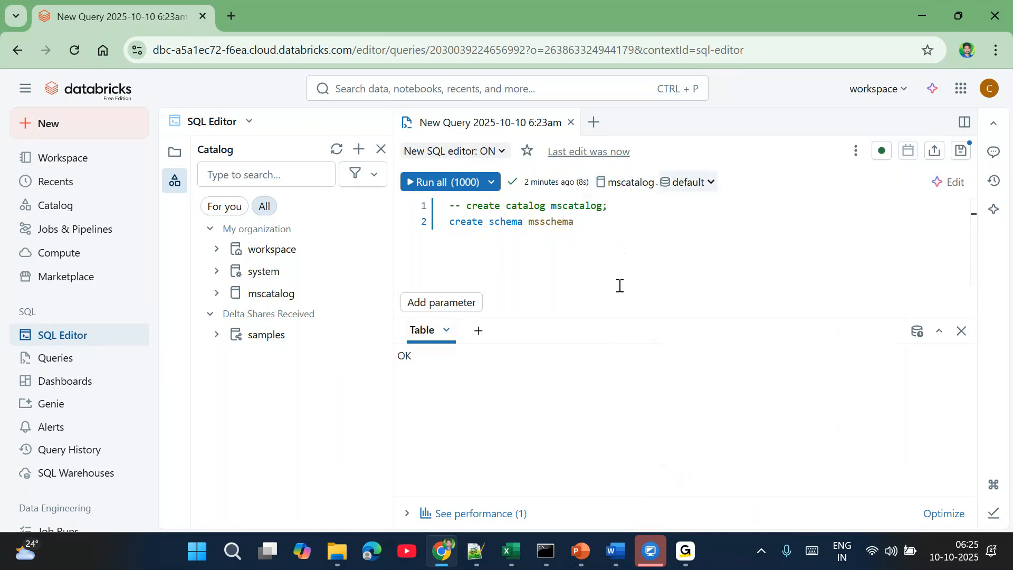
Step: Run only the "create schema msschema" statement and expand mscatalog in the catalog tree to check its schemas
drag(577, 229, 448, 224)
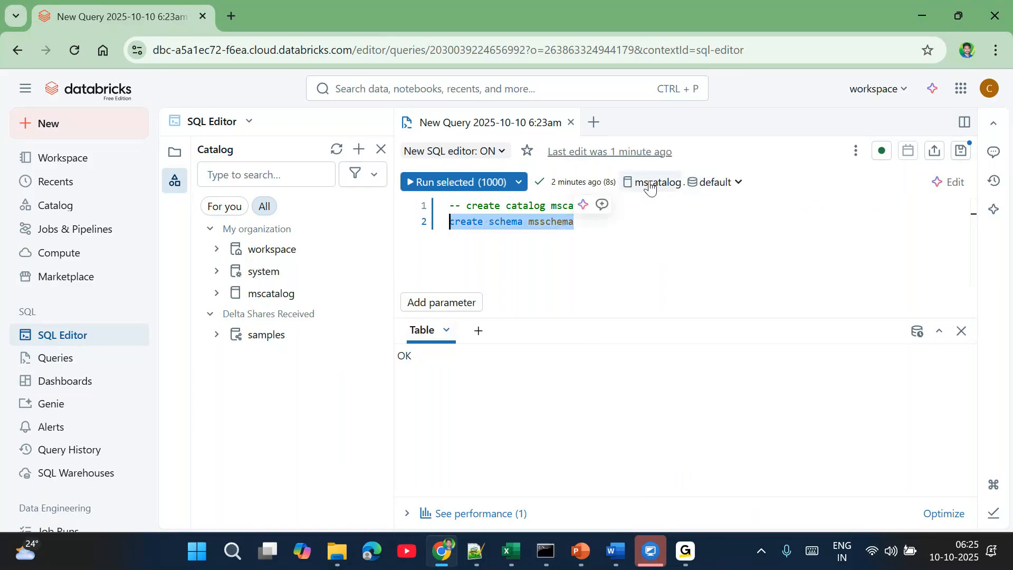
click(479, 185)
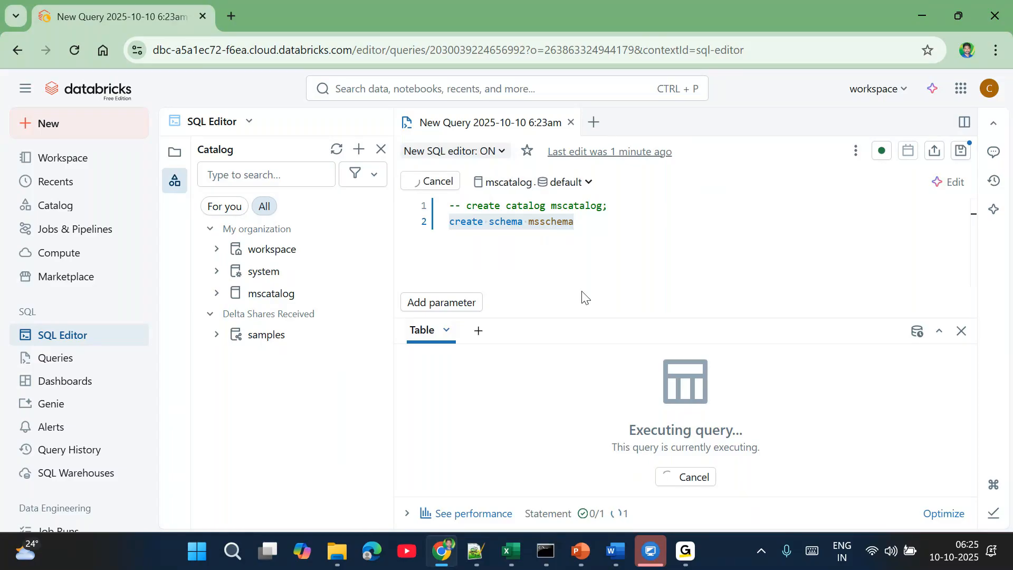
click(217, 294)
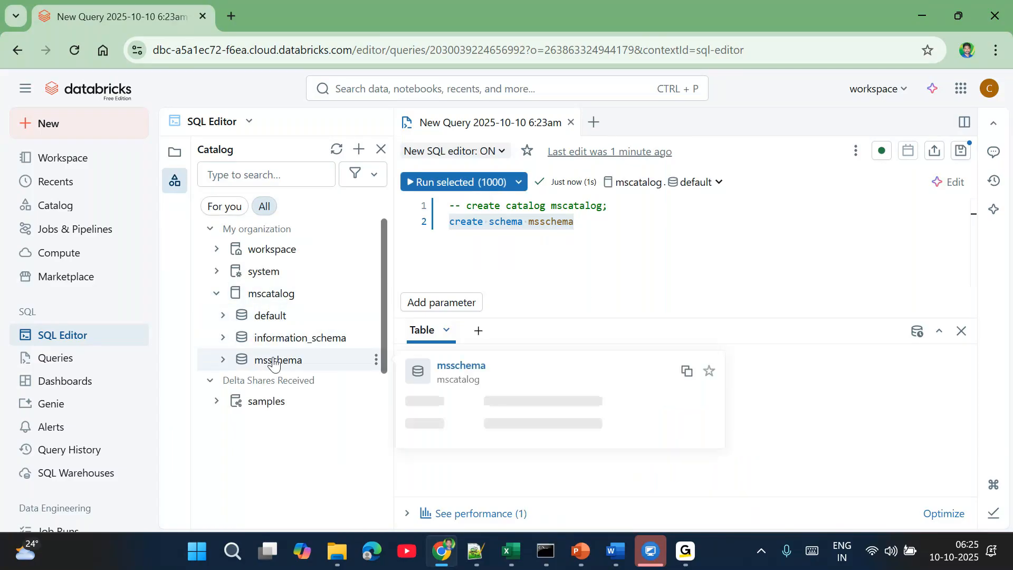
Step: Comment out the create schema msschema line and set the query's default catalog back to workspace
click(576, 222)
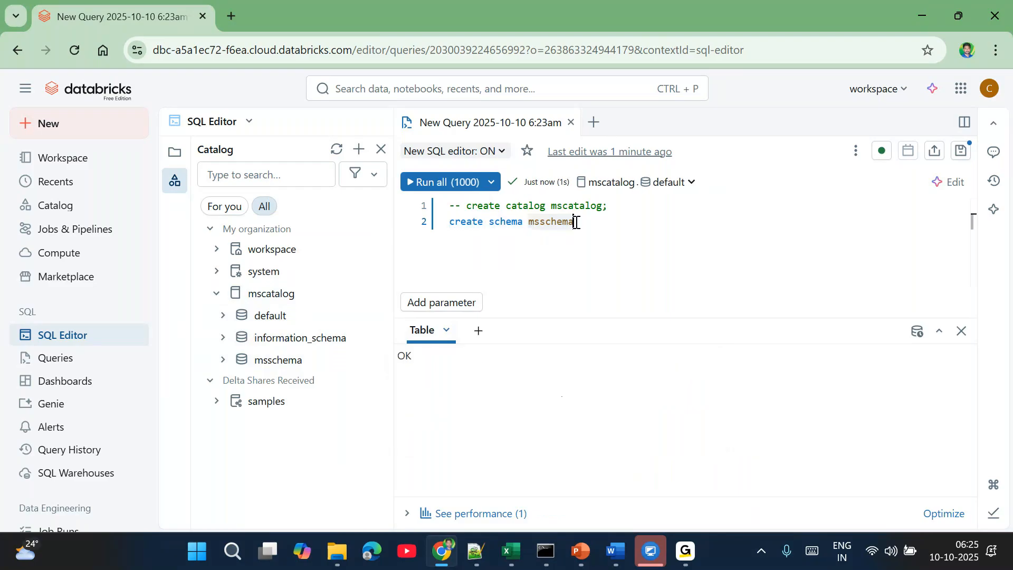
key(ctrl+slash)
click(615, 181)
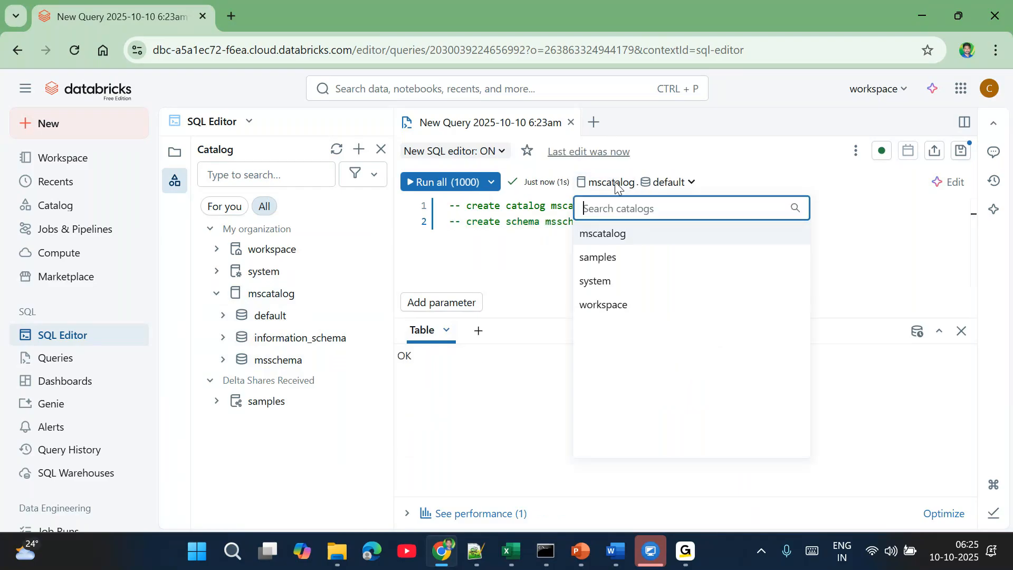
click(603, 297)
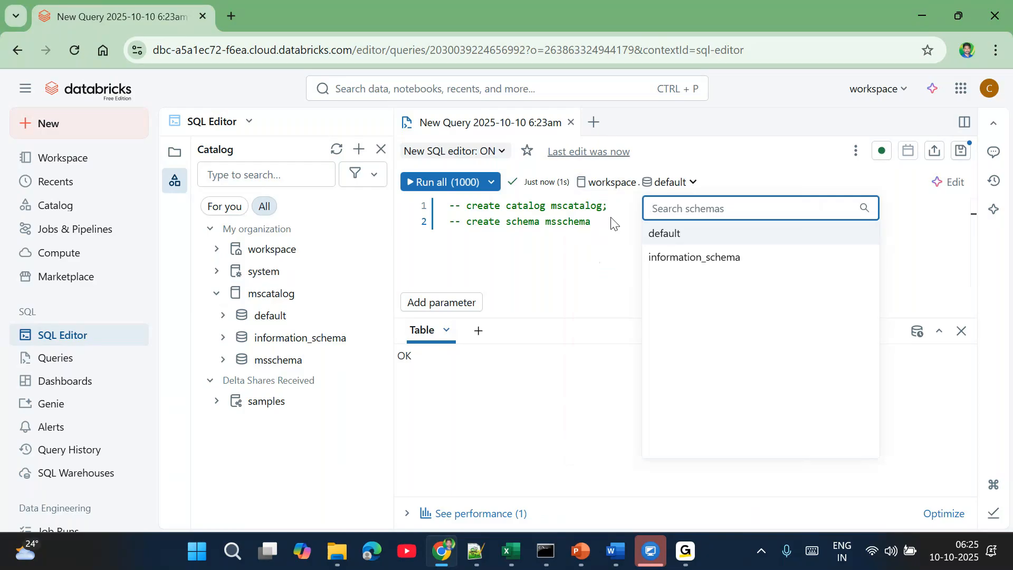
Step: Add the statement "create schema testschema" on a new line, run it, and compare the schemas under workspace and mscatalog
click(612, 223)
key(Return)
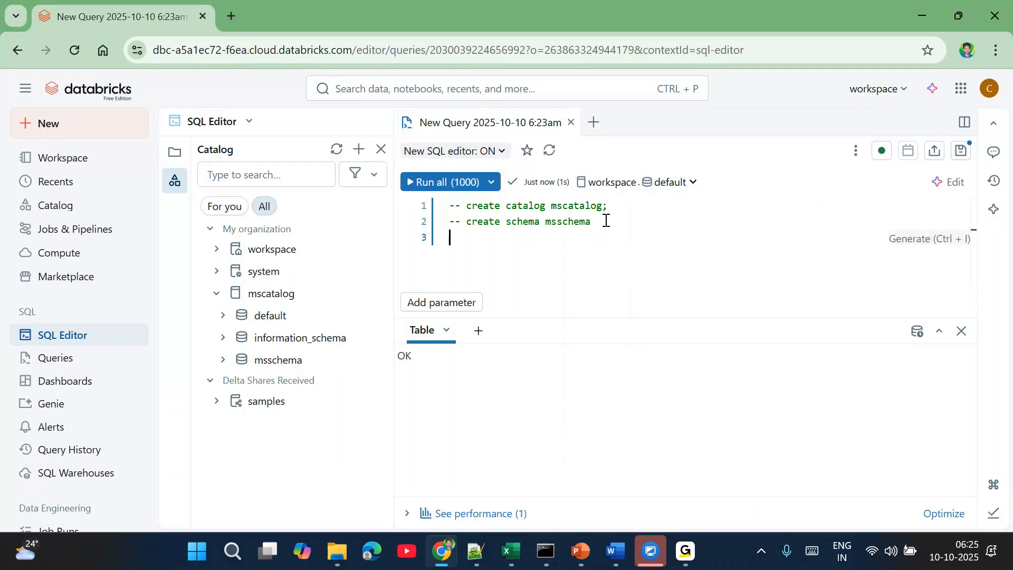
text(create sche)
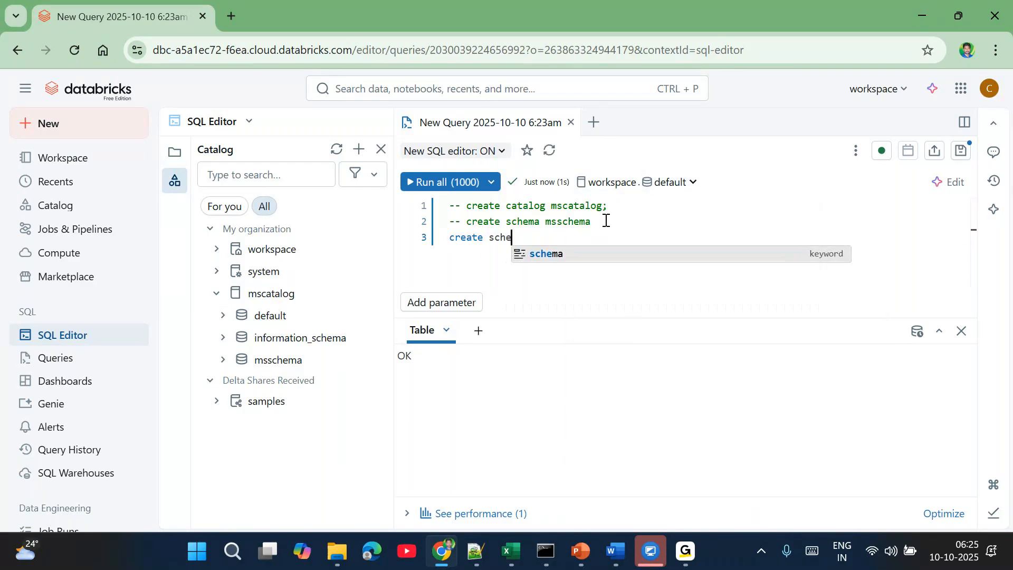
text(ma testschema)
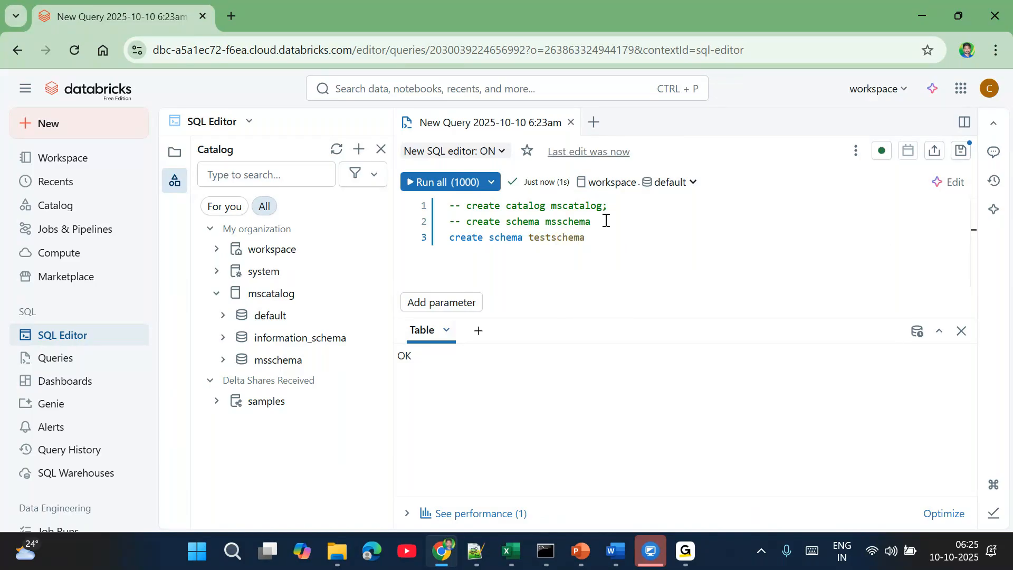
key(shift+Home)
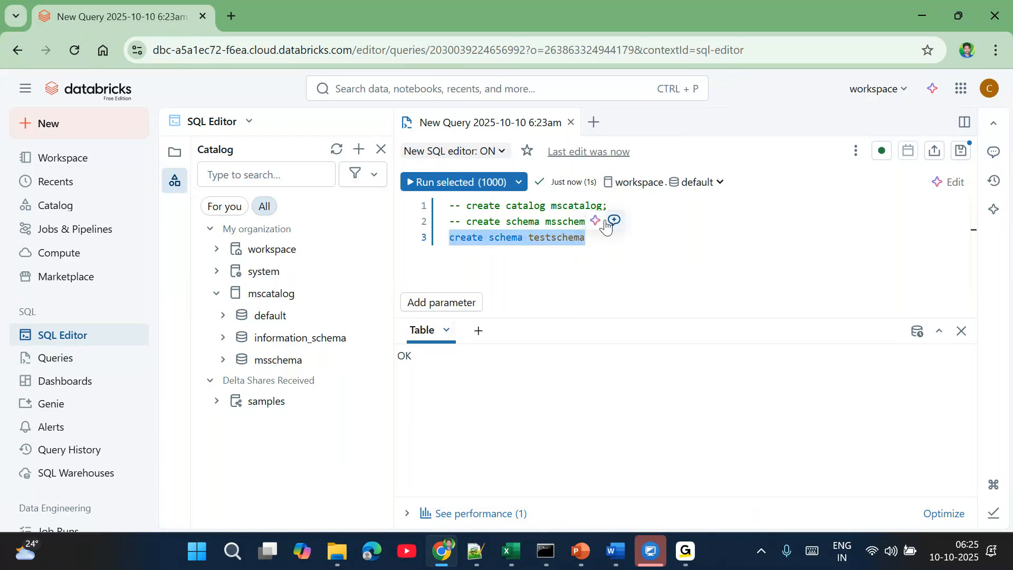
key(ctrl+Return)
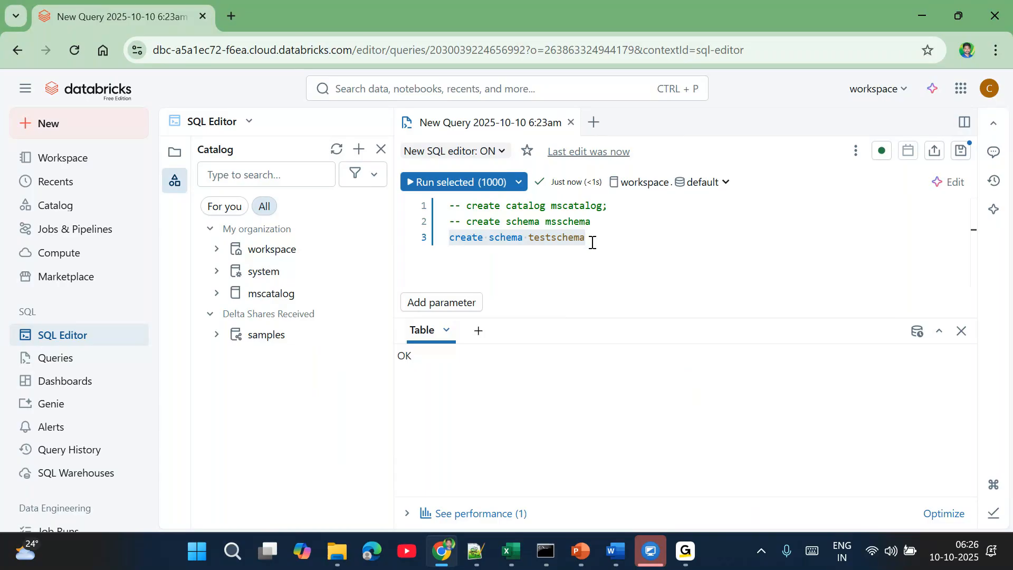
click(217, 251)
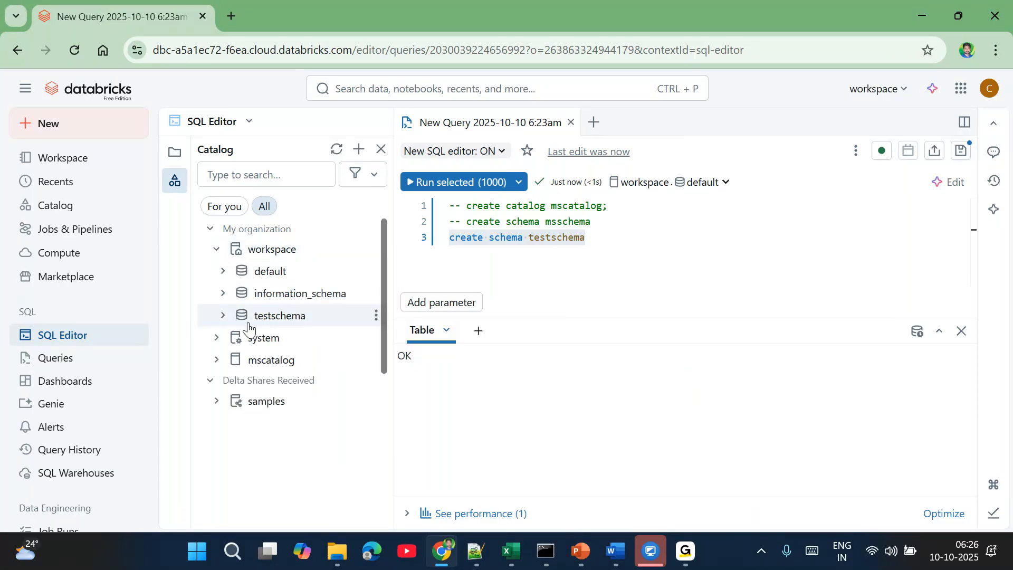
click(264, 363)
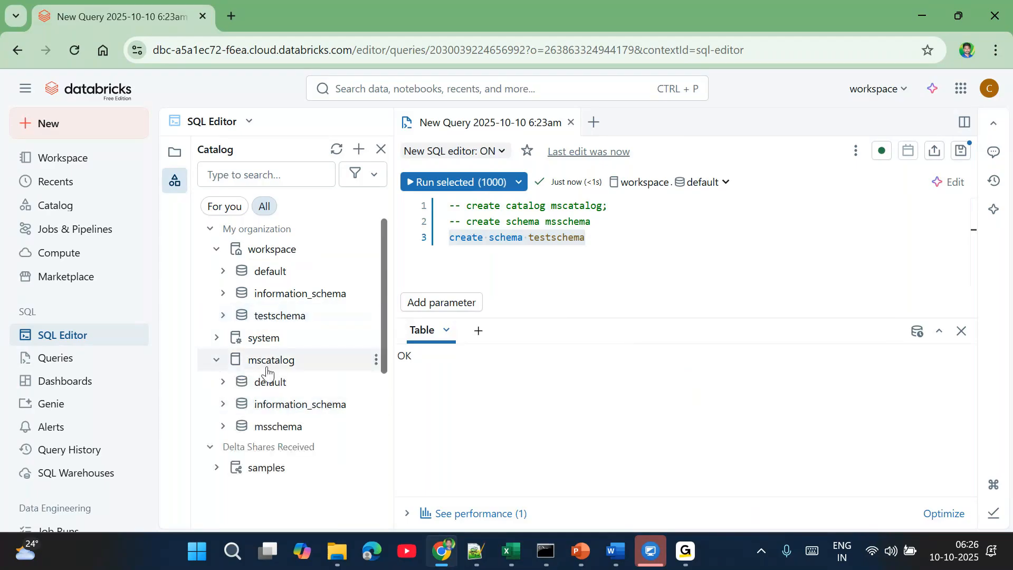
Step: Qualify the schema name in the last statement as mscatalog.testschema and run that statement
click(596, 236)
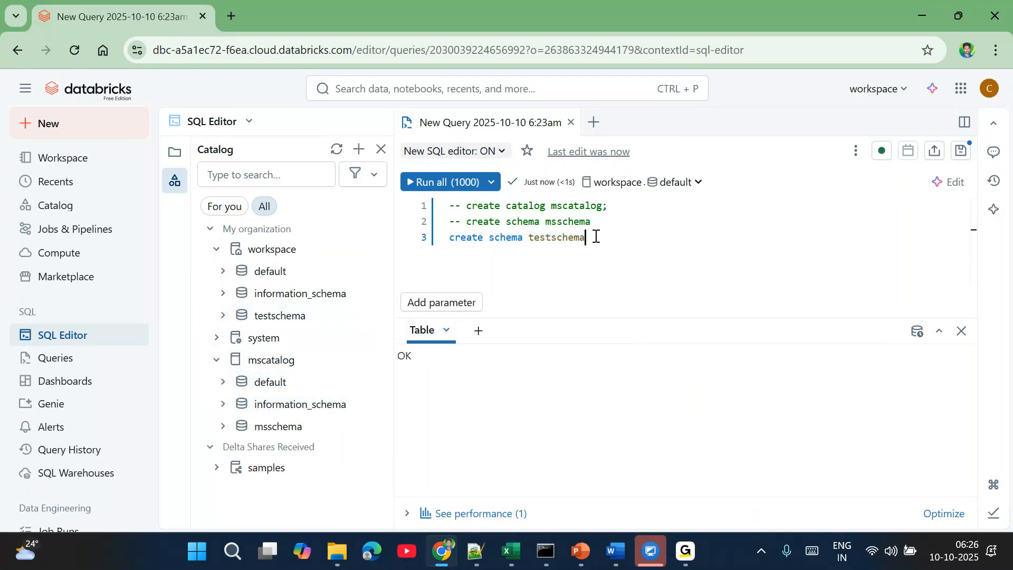
click(529, 239)
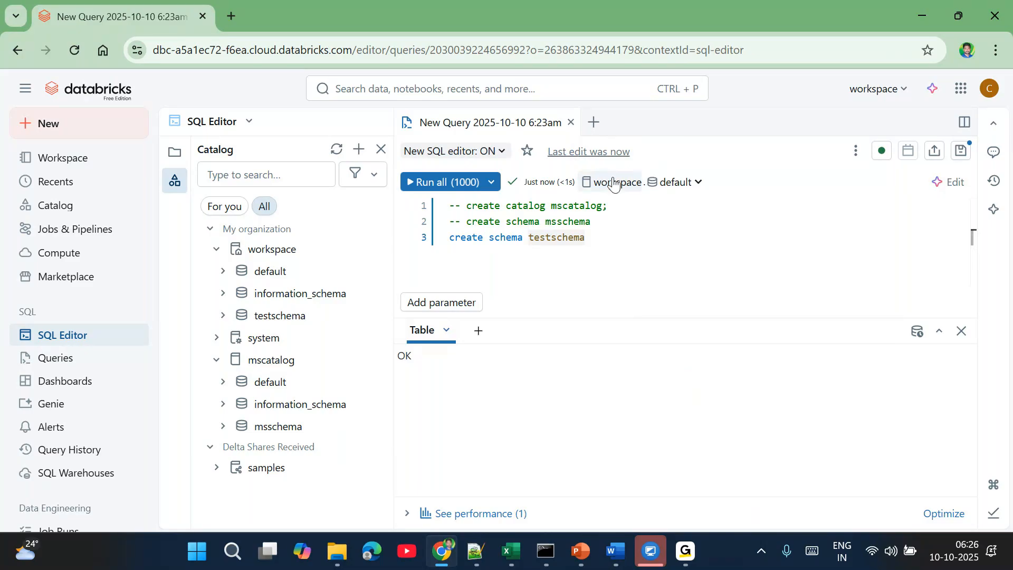
text(mscatalog.)
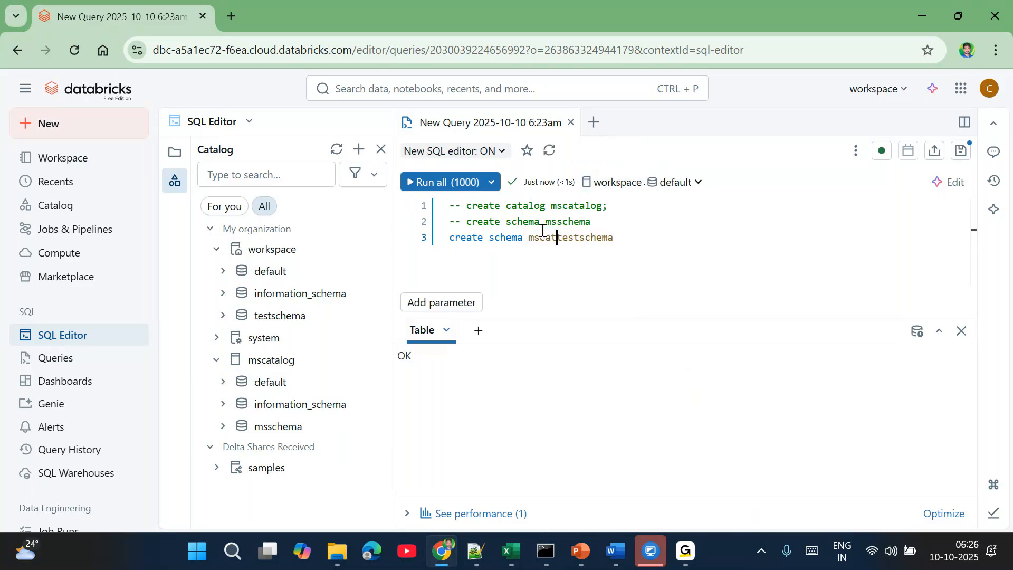
key(End)
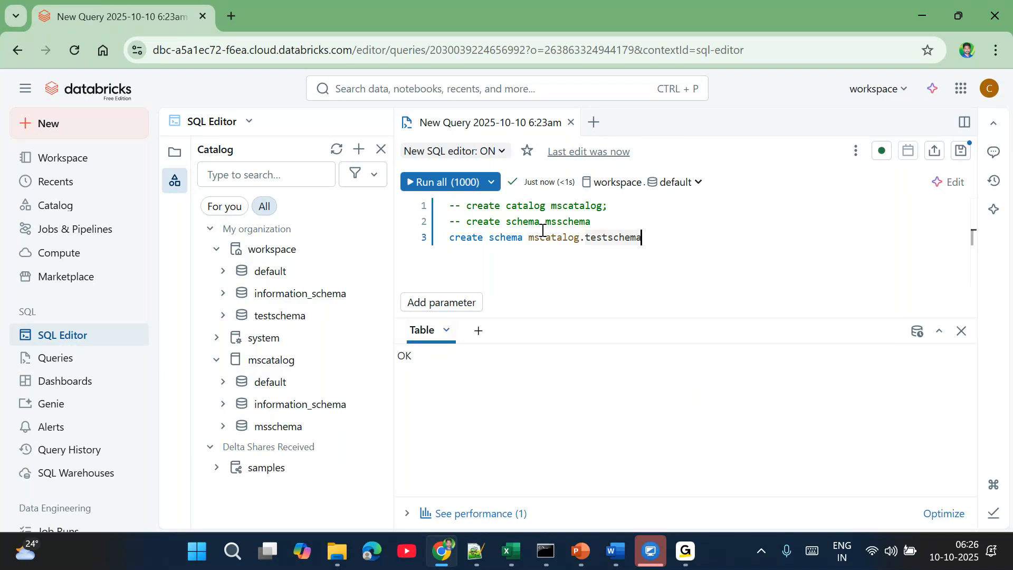
key(shift+Home)
key(ctrl+Return)
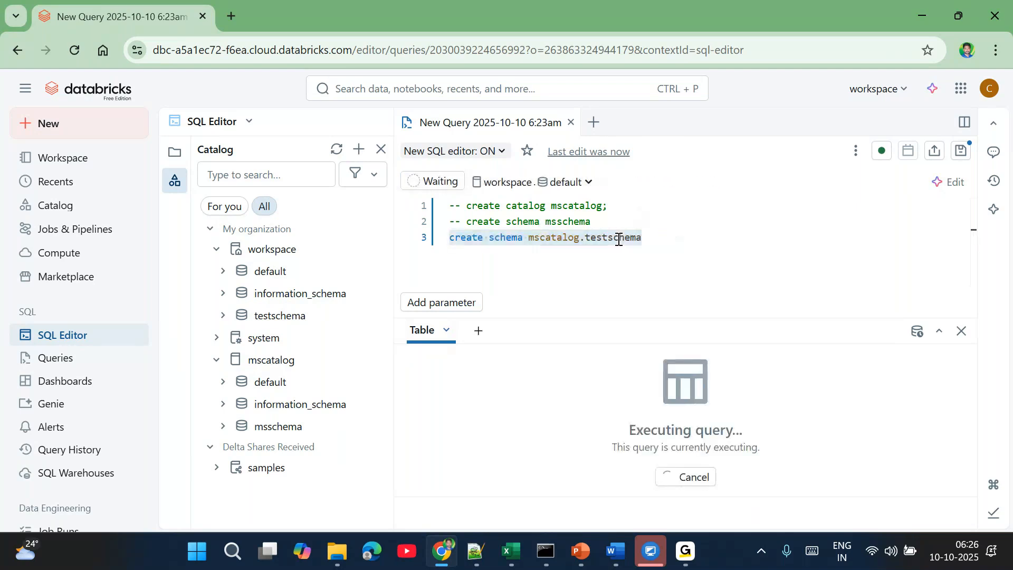
Step: Highlight both parts of the qualified schema name and inspect testschema under mscatalog in the catalog tree
double_click(619, 238)
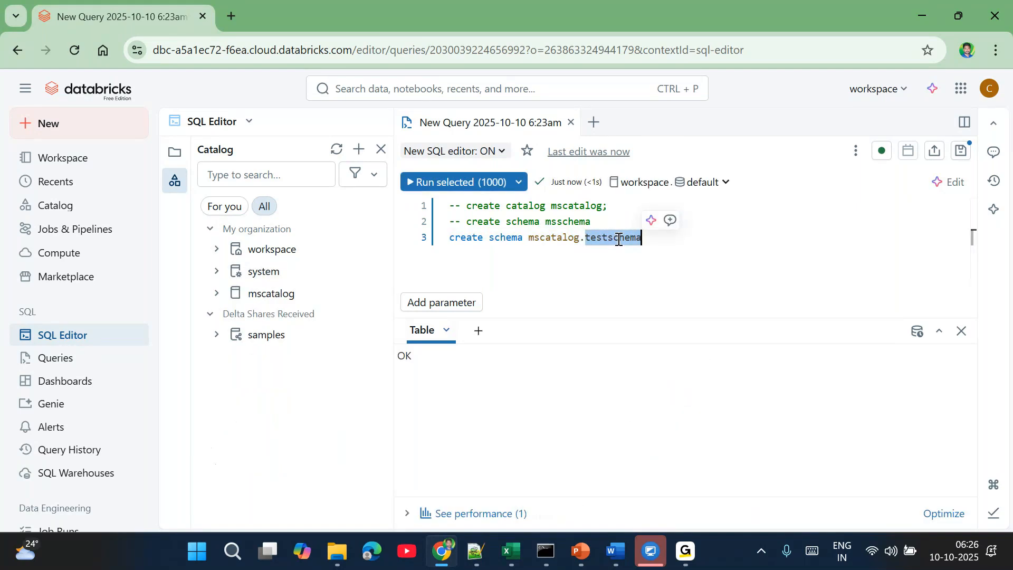
double_click(561, 239)
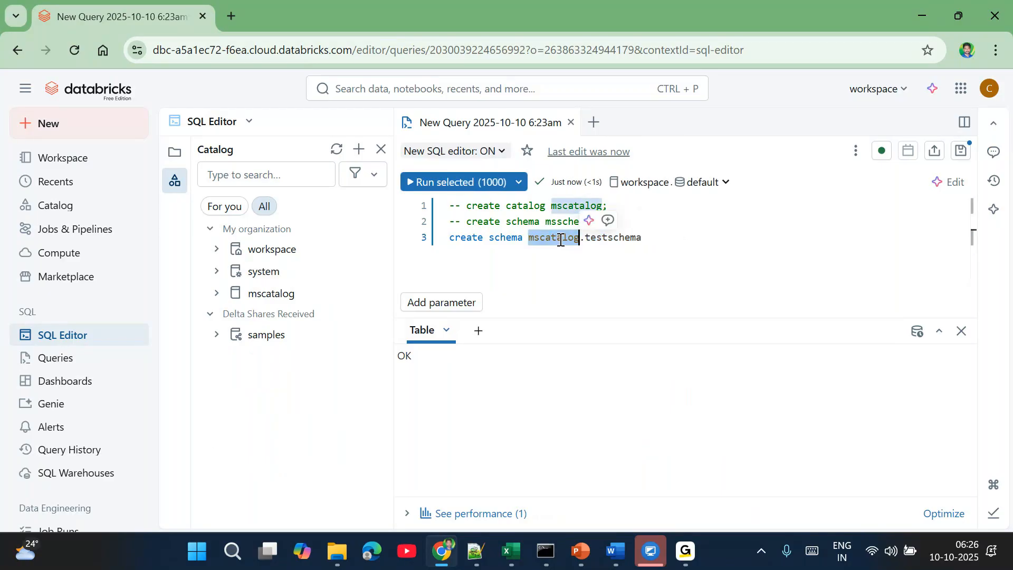
click(216, 293)
mouse_move(281, 388)
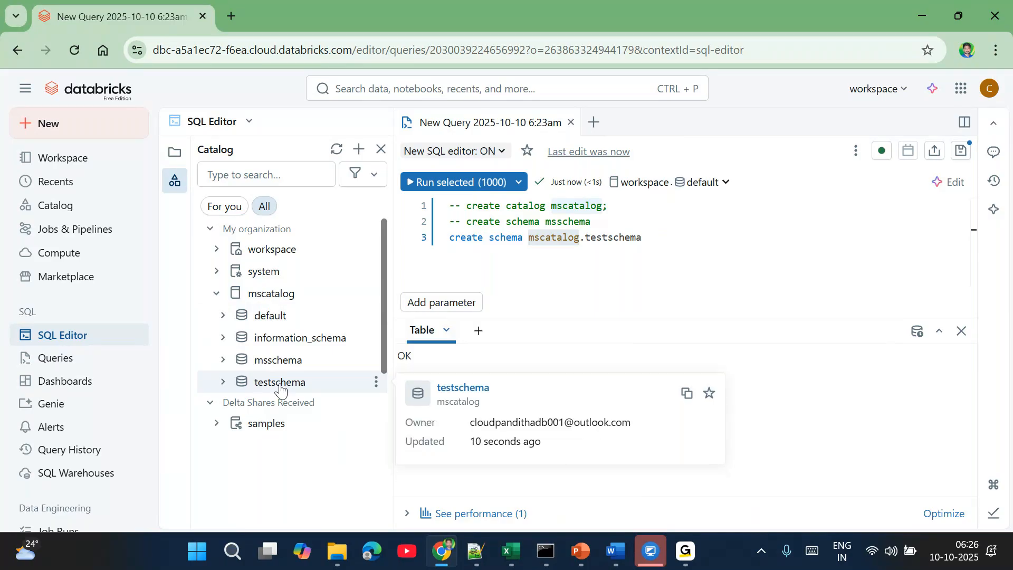
Step: Comment out the create schema mscatalog.testschema line, then write and run "drop schema mscatalog.testschema" below it
click(651, 239)
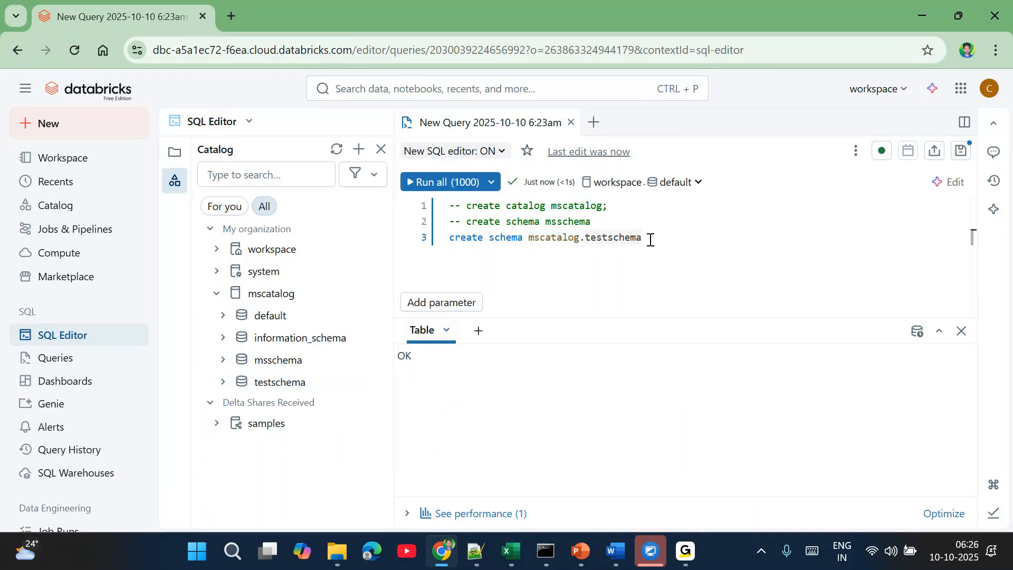
key(ctrl+slash)
key(Return)
text(drop schema mscatak)
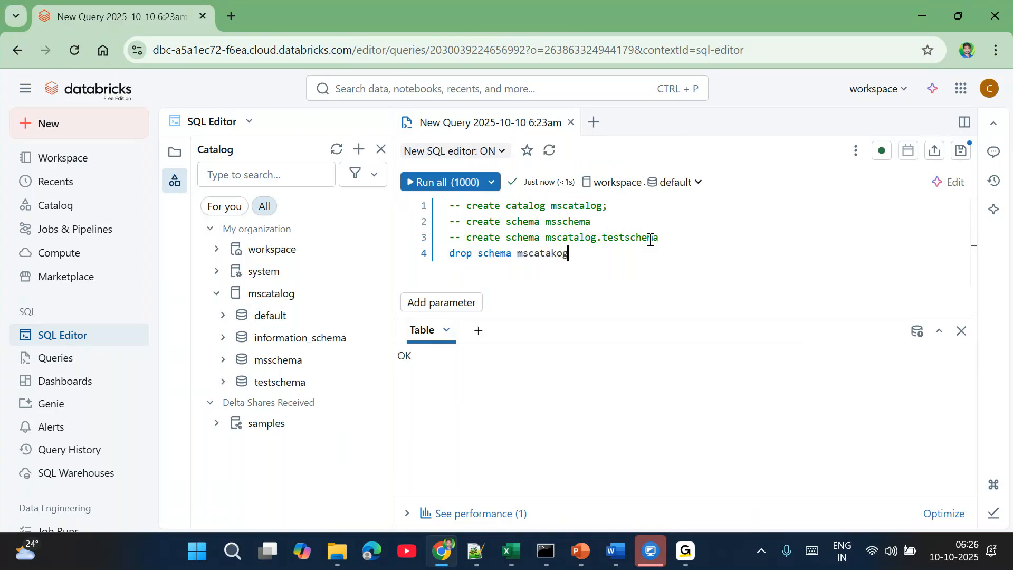
key(BackSpace)
text(log.testschem)
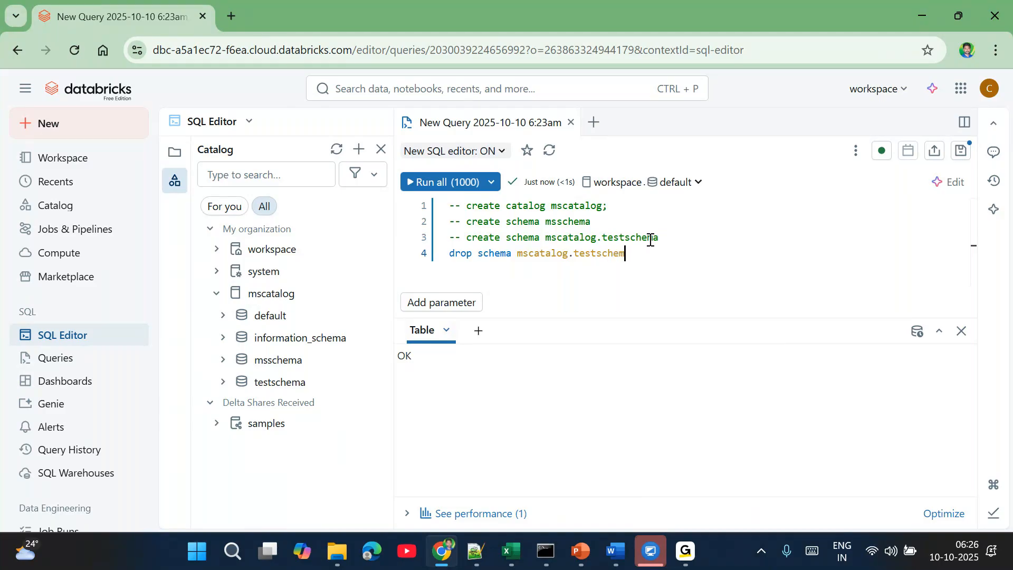
text(a)
key(shift+Home)
click(433, 182)
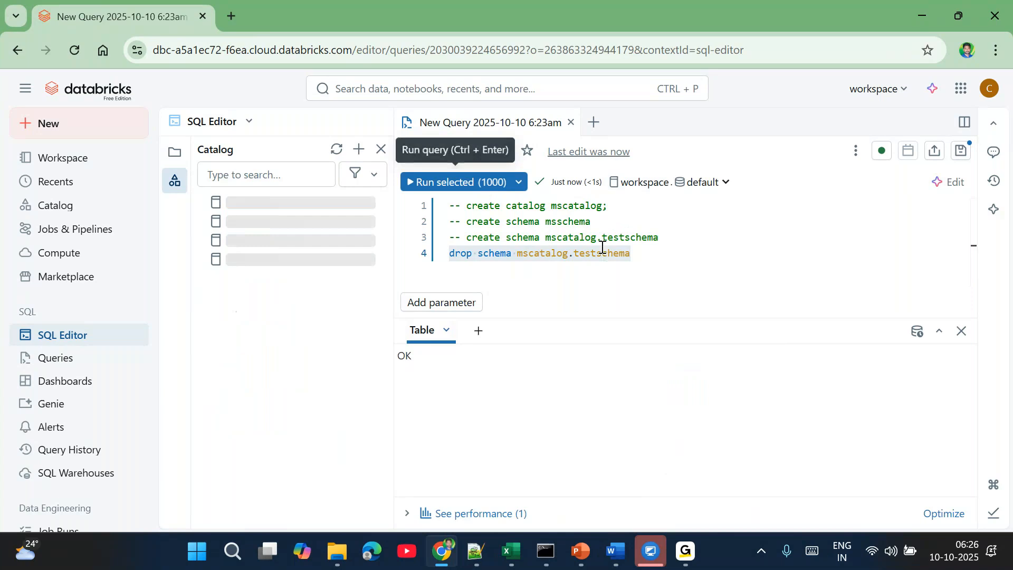
Step: Comment out the drop schema statement and expand mscatalog to check its remaining schemas
click(563, 253)
key(ctrl+slash)
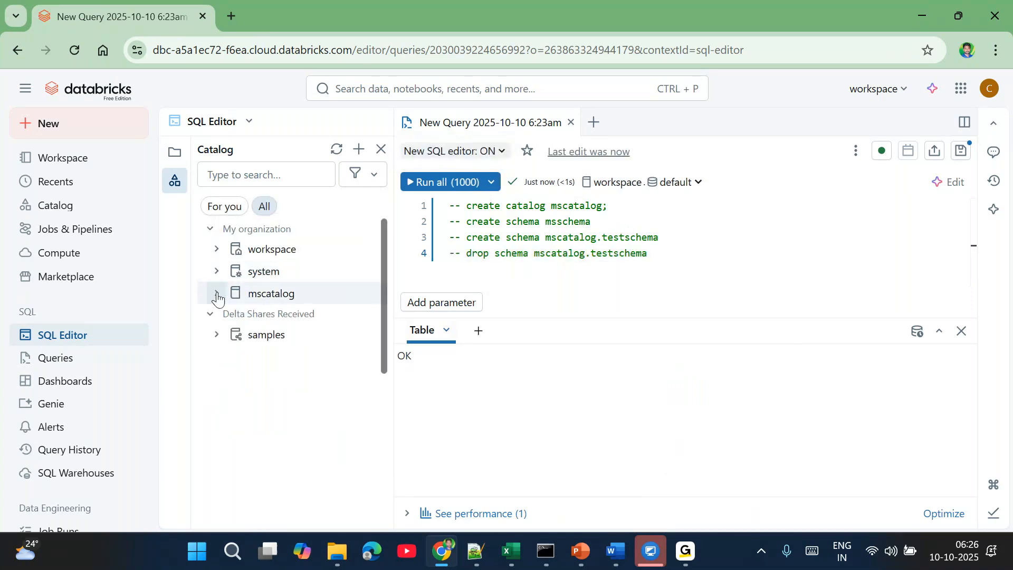
click(217, 295)
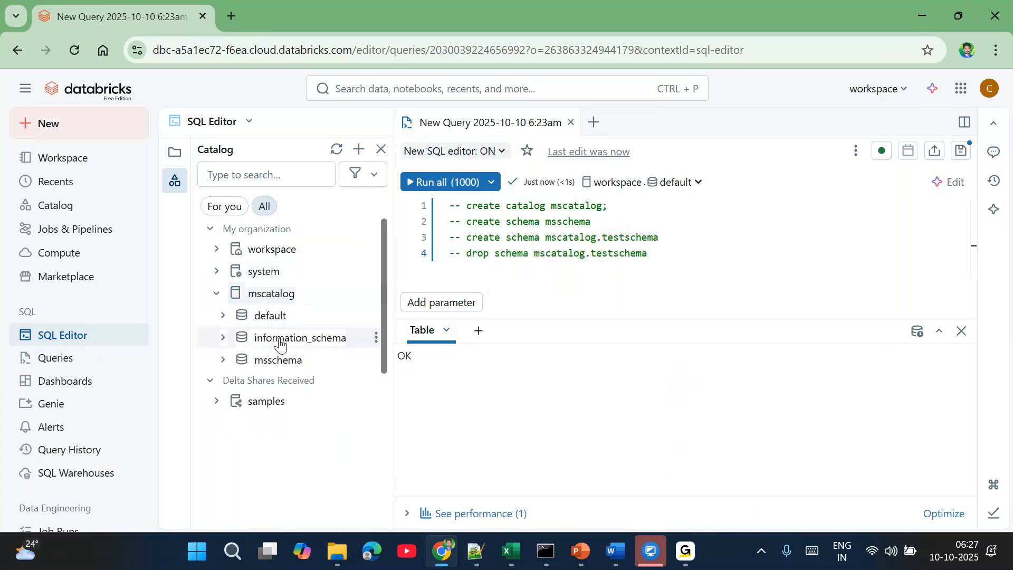
click(601, 269)
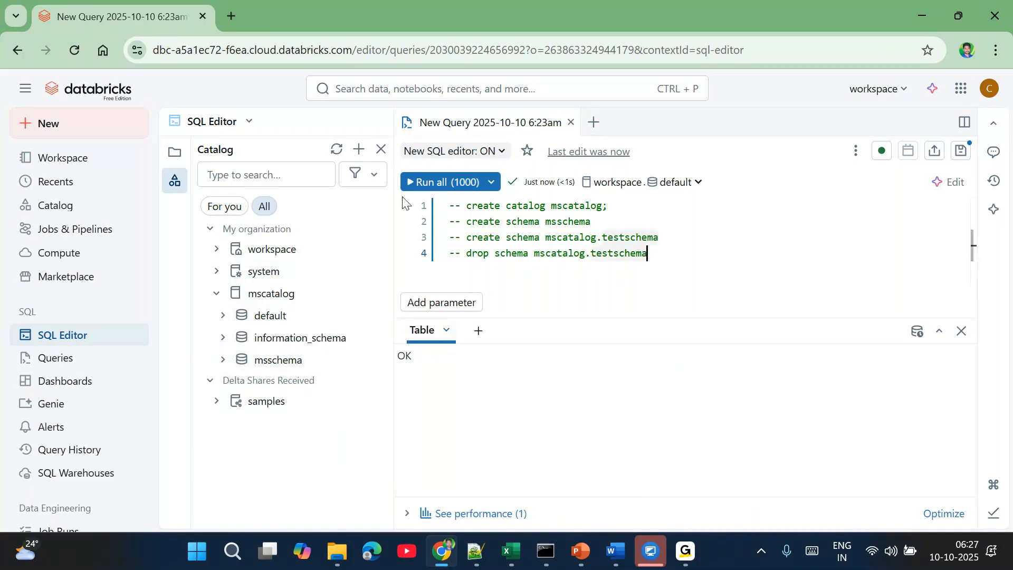
Step: Open the page for creating or modifying a table from a file upload, starting from the catalog pane's Add data
click(359, 149)
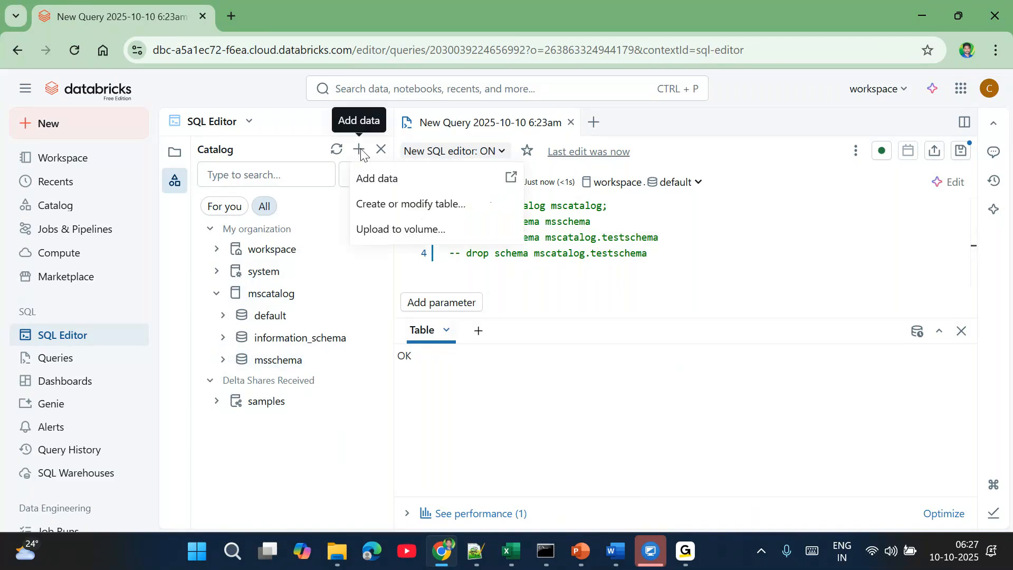
click(377, 178)
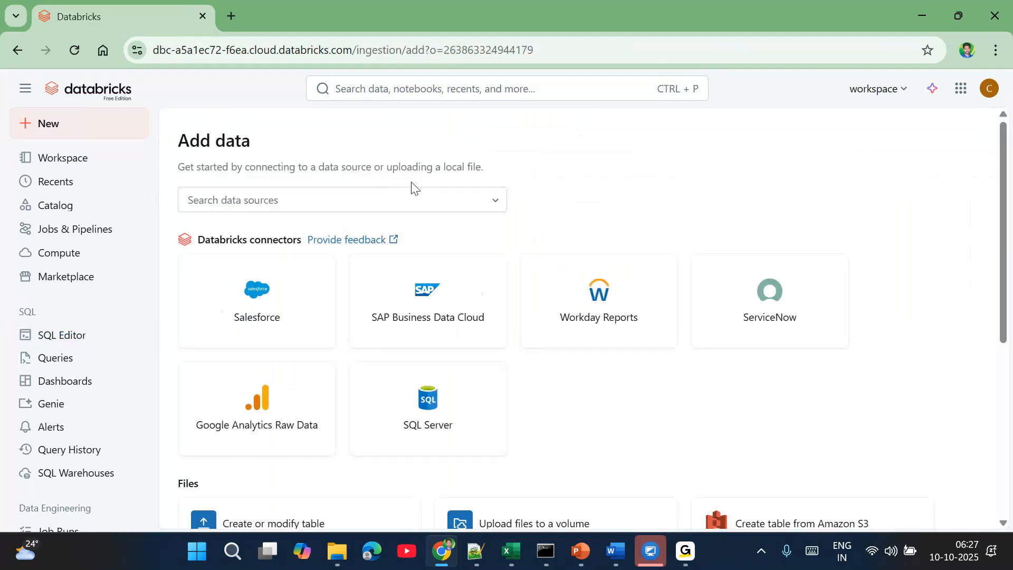
scroll(460, 383, down, 3)
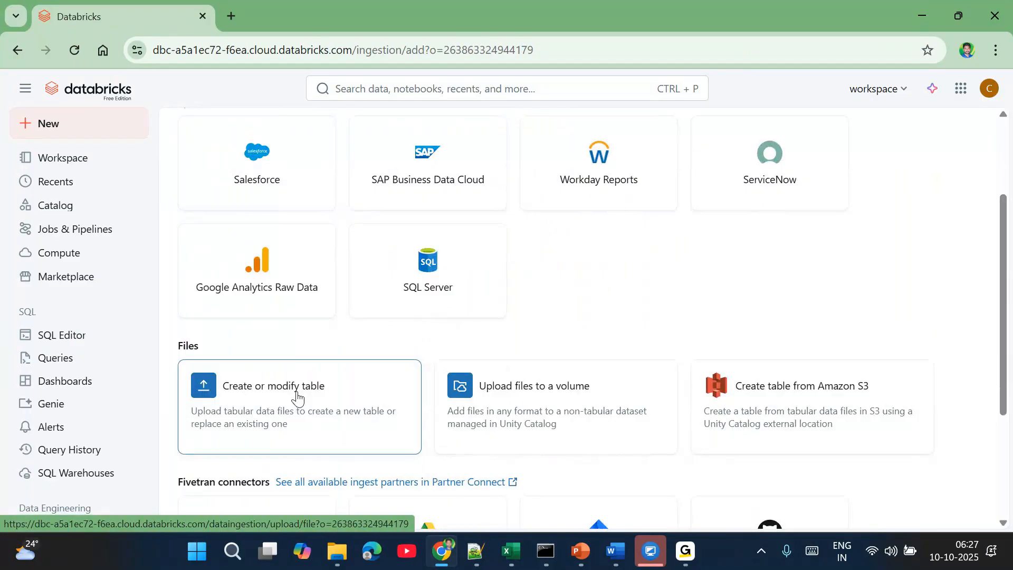
click(298, 398)
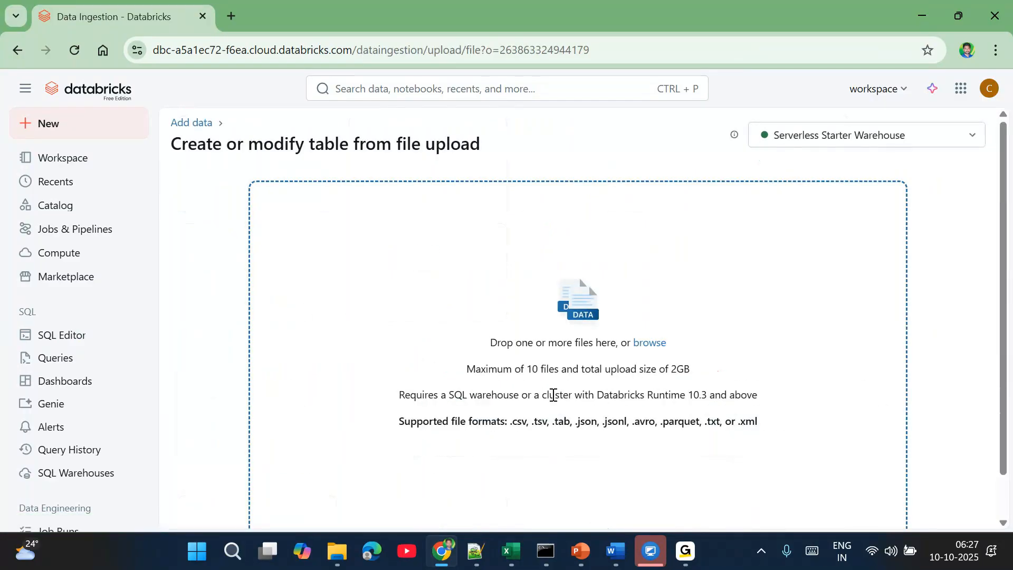
Step: Search the Downloads folder for "employee" and upload the employees CSV file
click(650, 343)
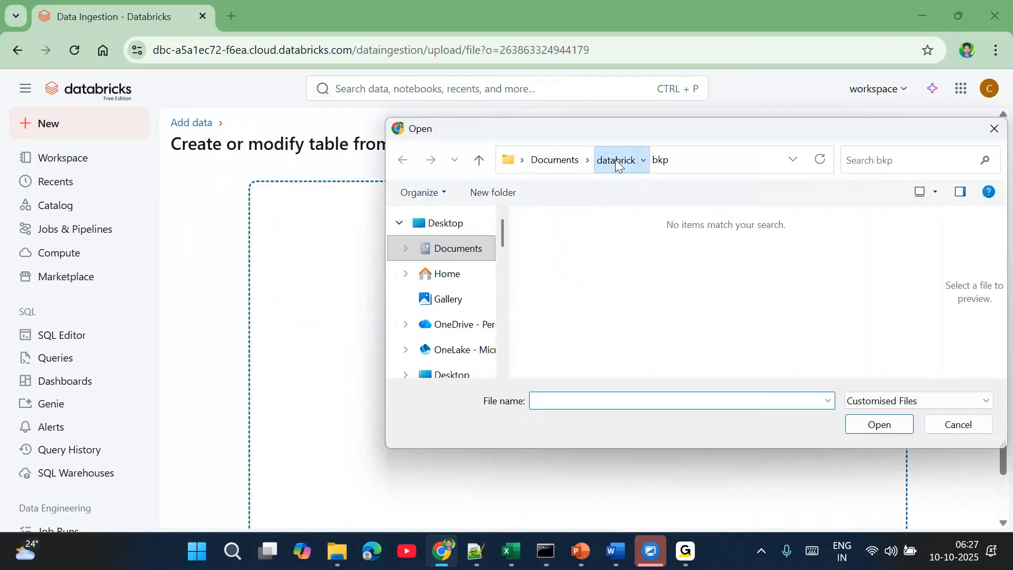
click(615, 159)
scroll(467, 316, down, 2)
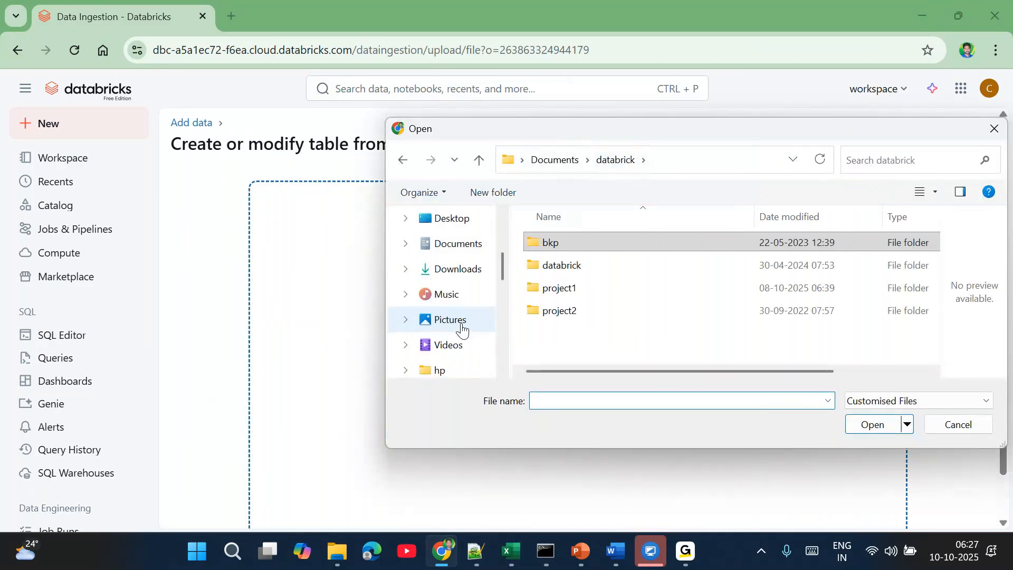
click(475, 271)
click(875, 159)
text(employee)
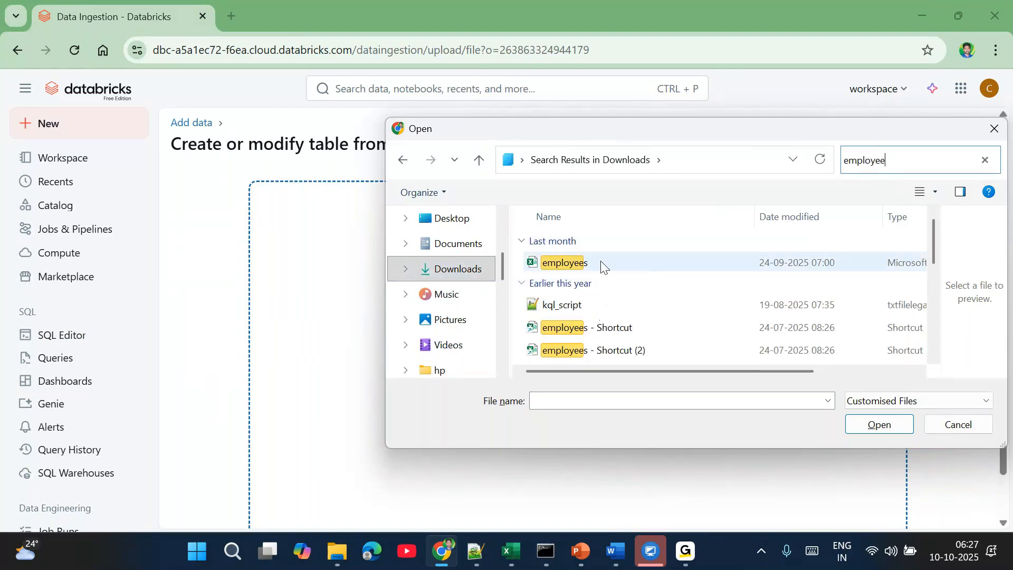
double_click(602, 264)
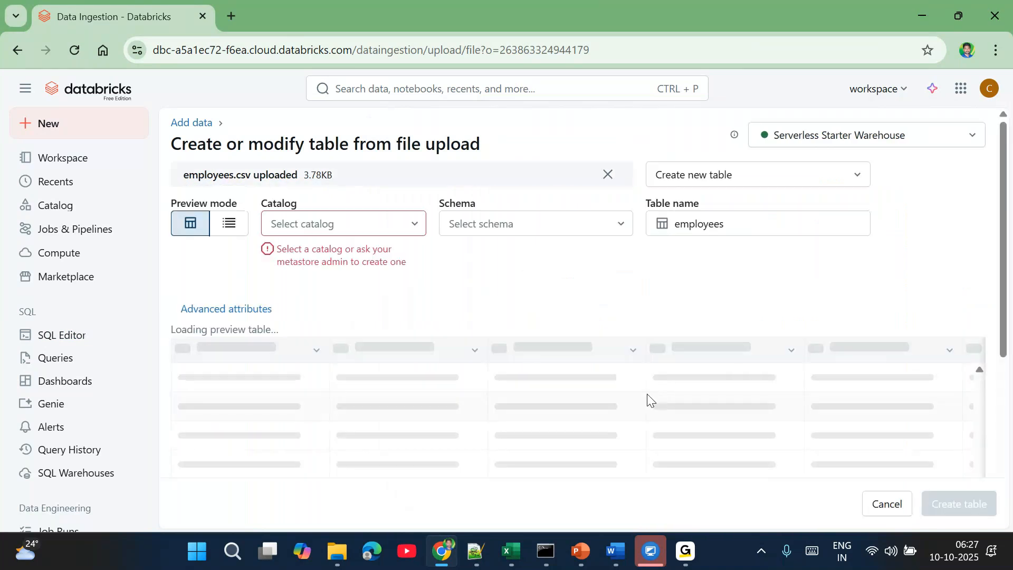
Step: Examine which existing catalogs can be chosen as the destination for the employees table
click(333, 215)
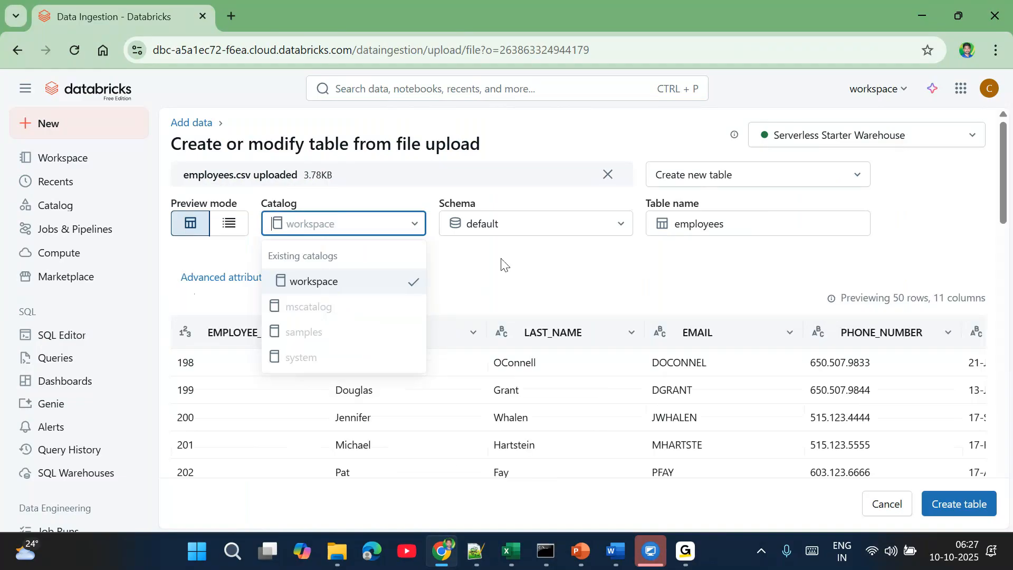
click(402, 280)
click(365, 220)
click(519, 280)
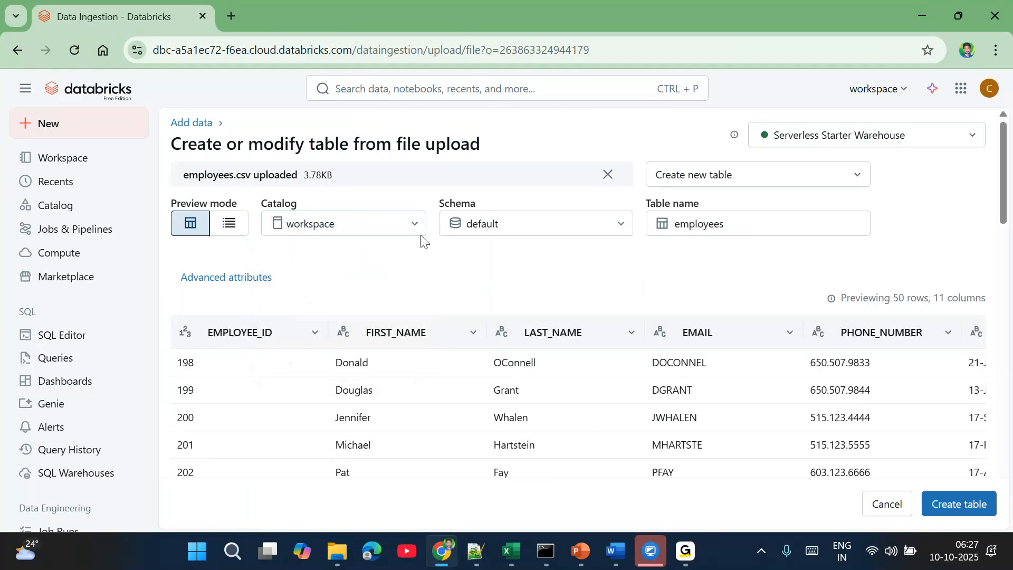
click(395, 220)
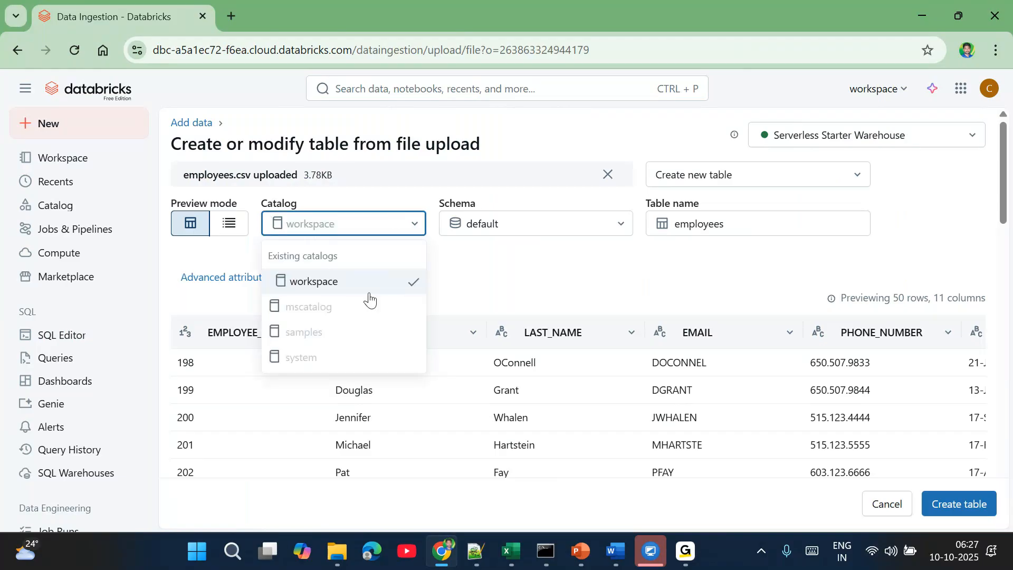
click(519, 288)
click(394, 225)
click(505, 280)
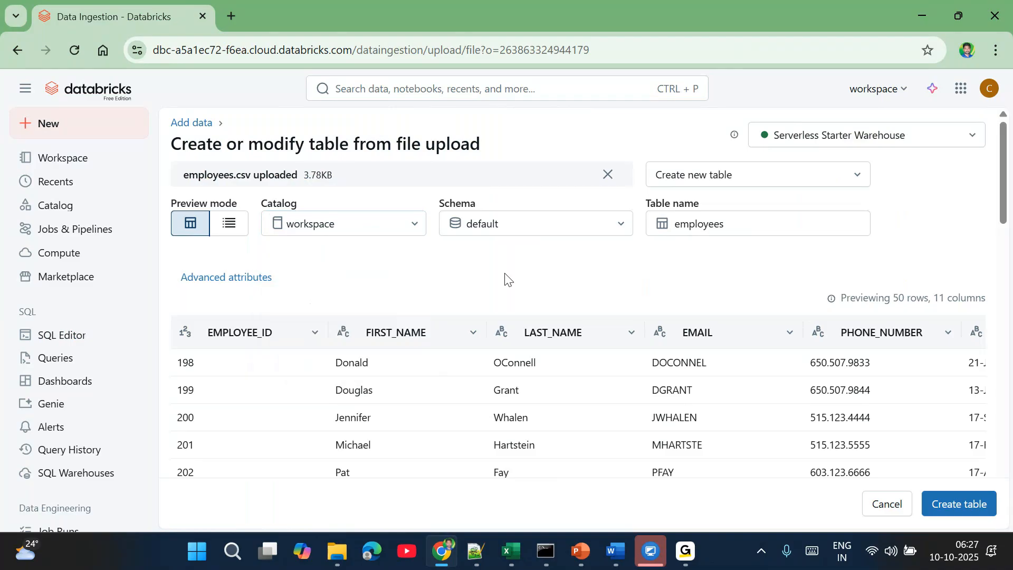
Step: Review the advanced attributes of the uploaded file, then check the catalog choices and preview modes
click(239, 279)
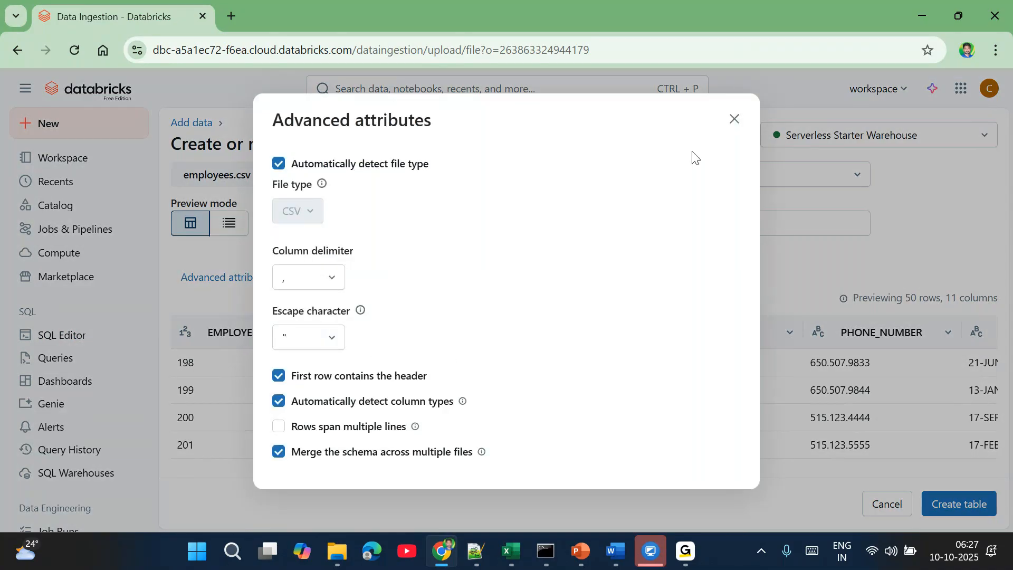
click(735, 119)
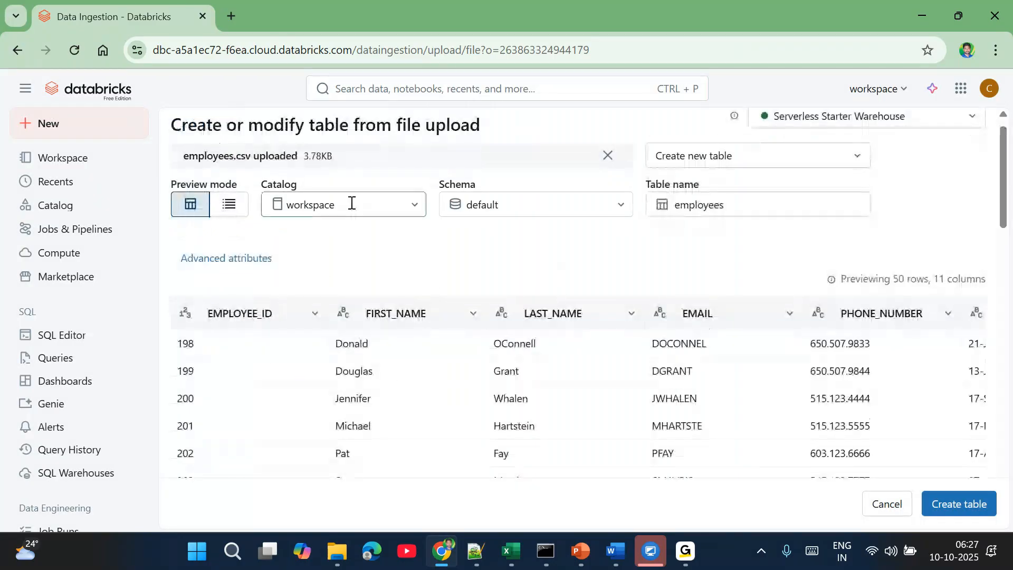
click(365, 204)
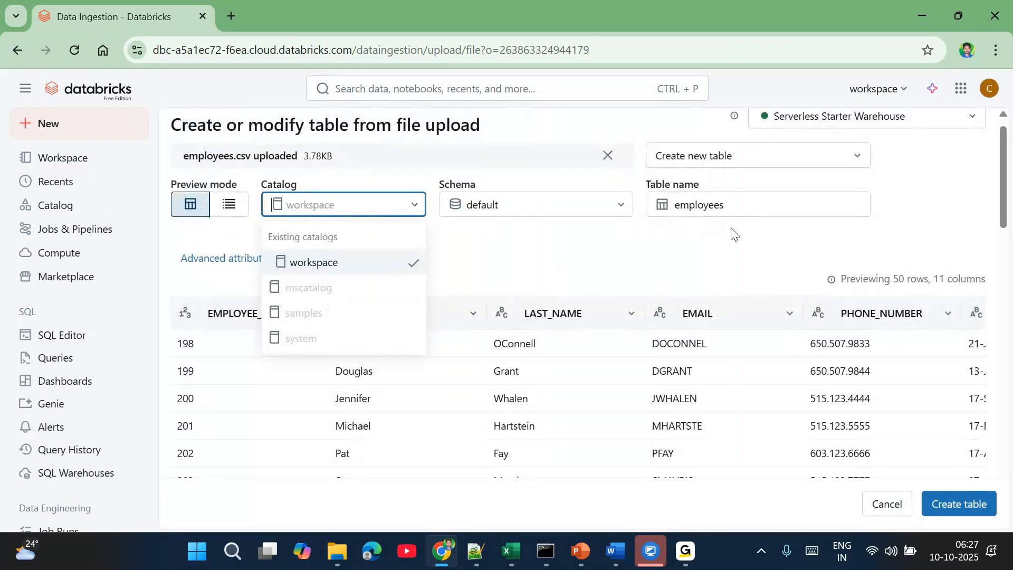
click(733, 232)
click(364, 204)
click(221, 212)
click(188, 210)
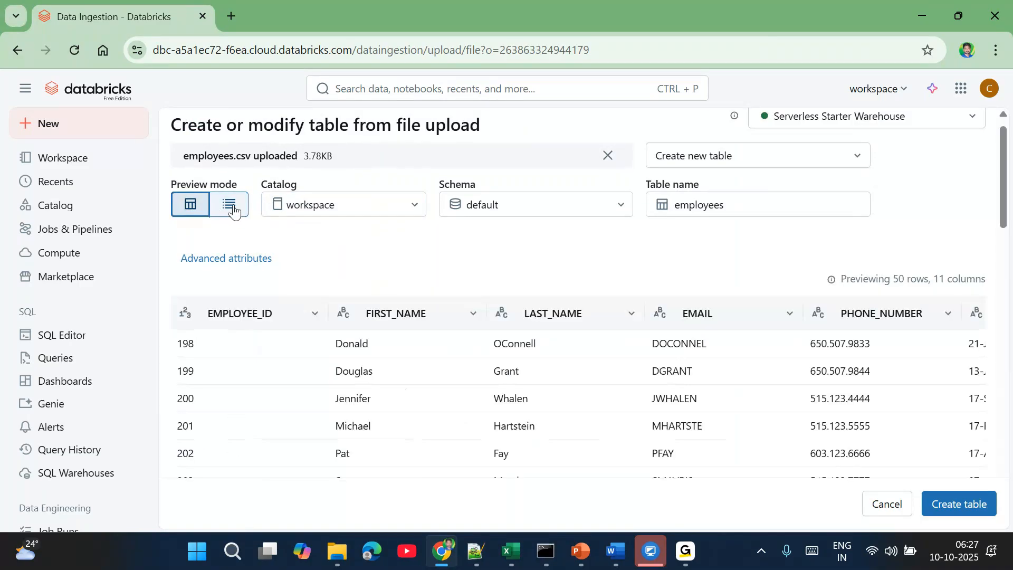
Step: Compare the schema choices in workspace with the catalog choices for the employees table
click(369, 200)
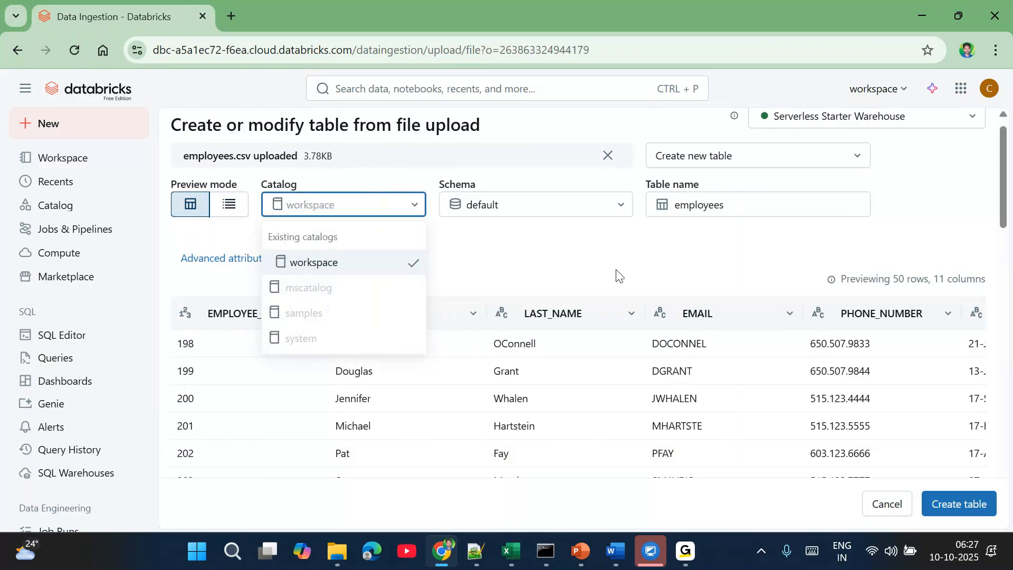
click(518, 208)
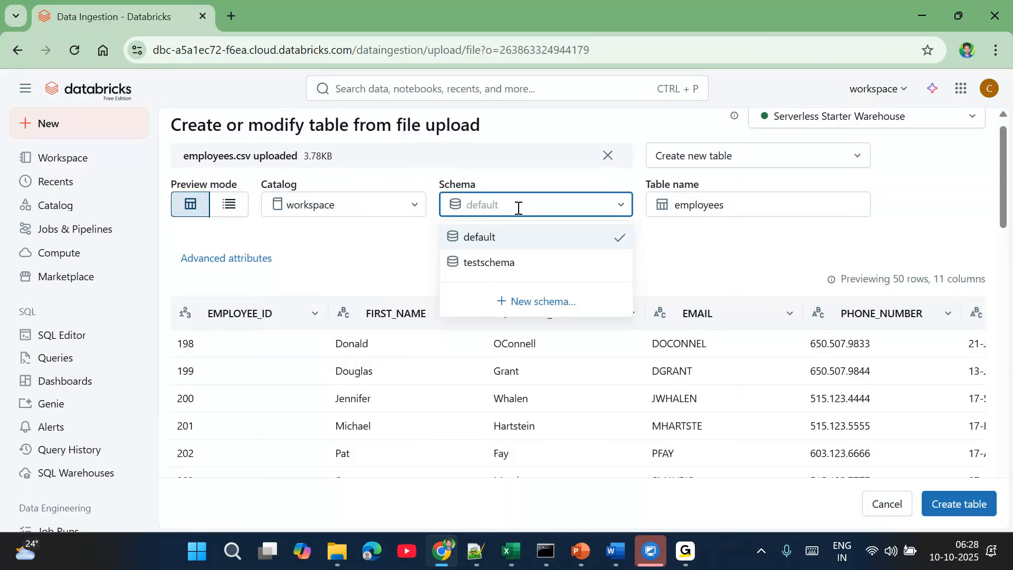
click(519, 208)
click(409, 202)
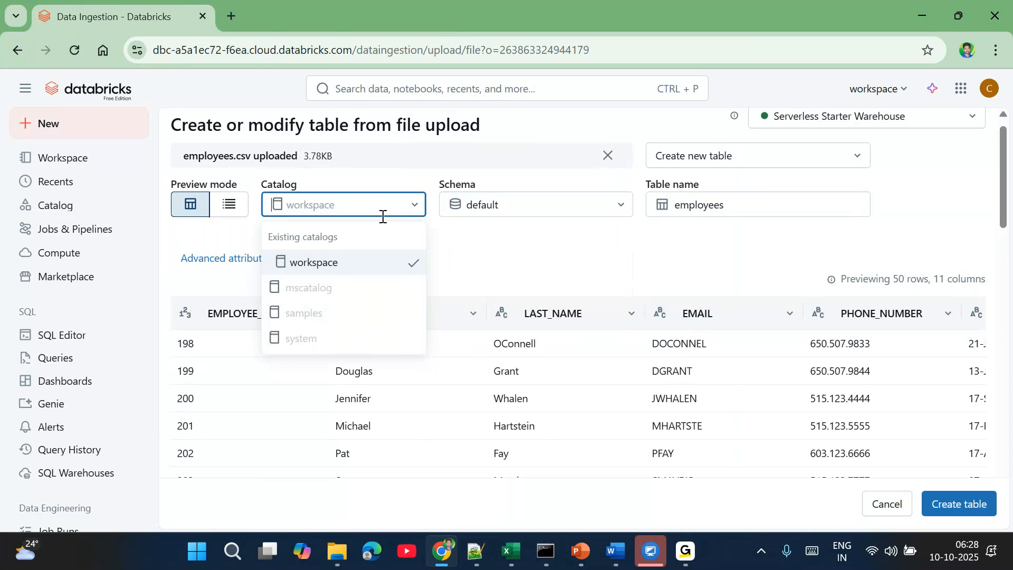
click(239, 241)
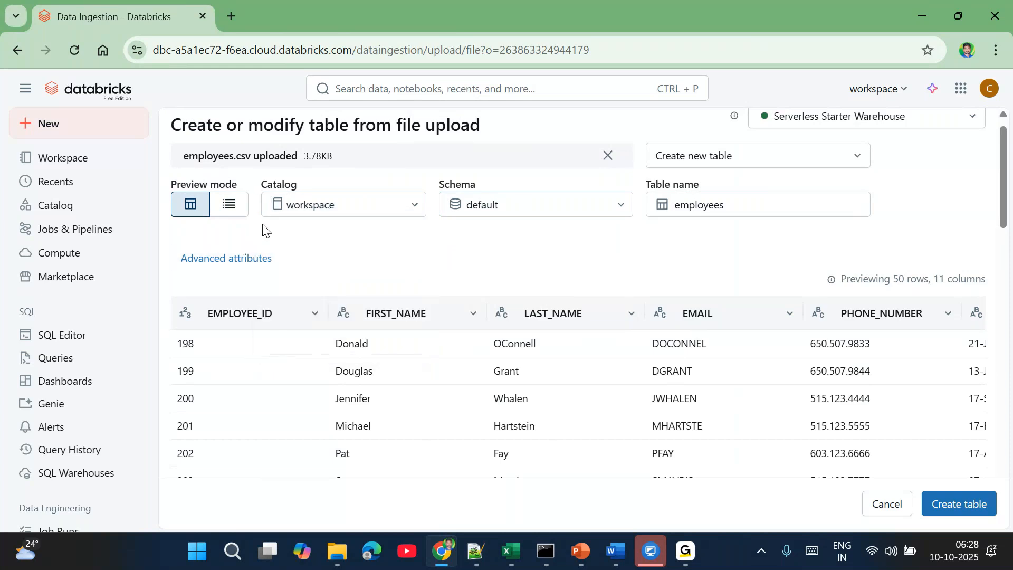
click(305, 207)
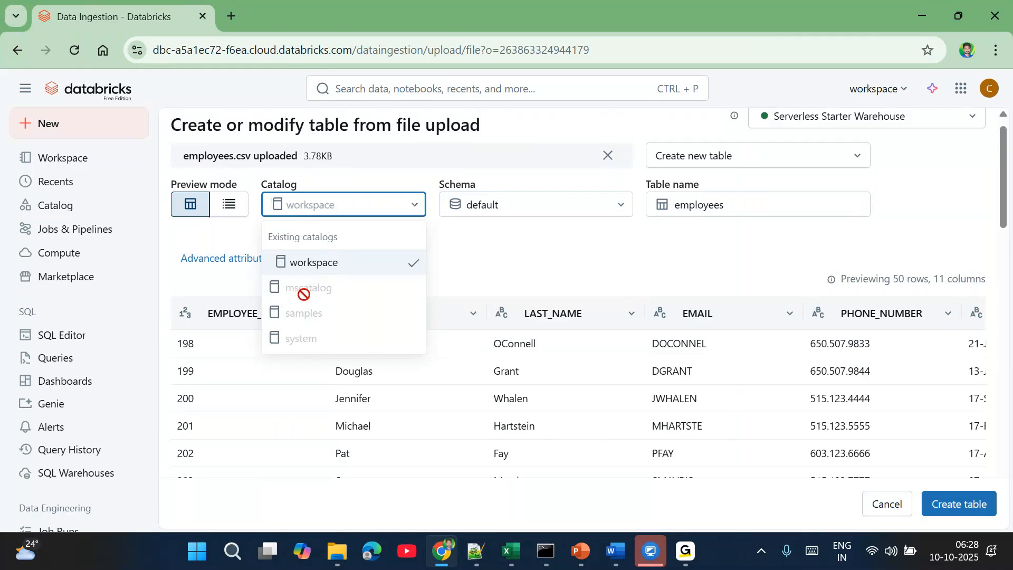
click(483, 254)
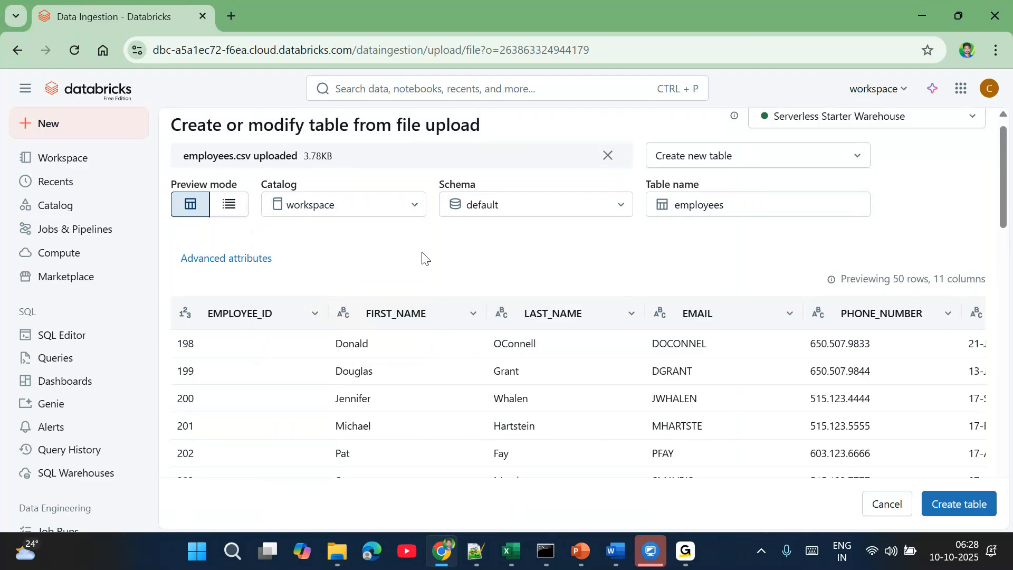
Step: Look through the employees data preview, then abandon the unsaved table and return to the Add data page
scroll(819, 360, down, 10)
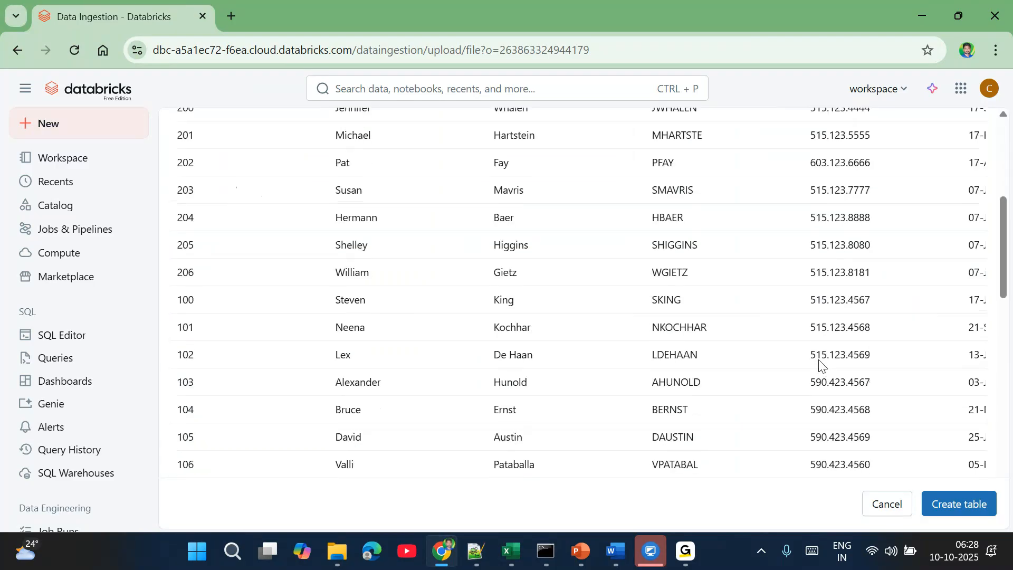
scroll(818, 359, up, 10)
scroll(822, 366, up, 1)
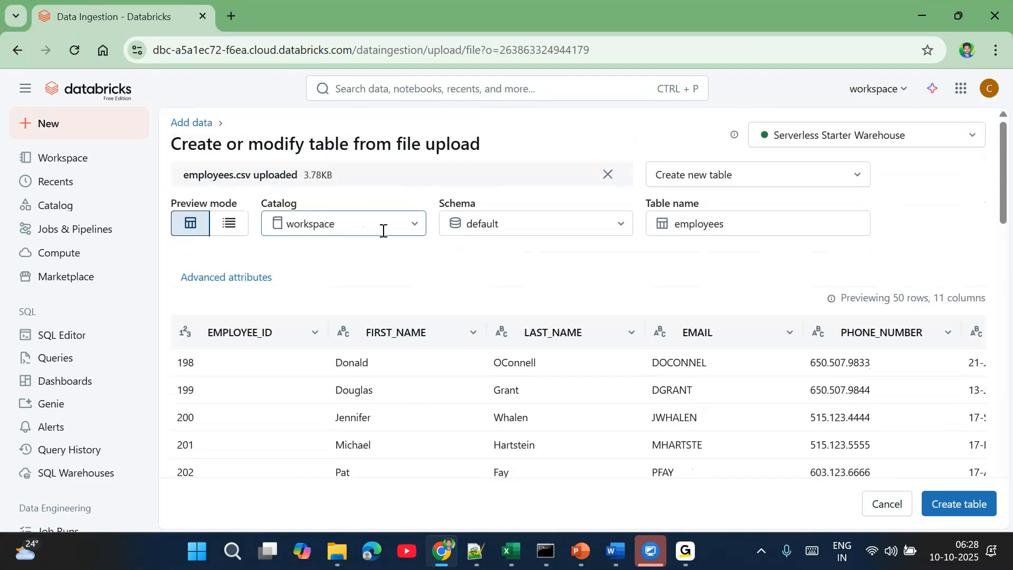
click(383, 231)
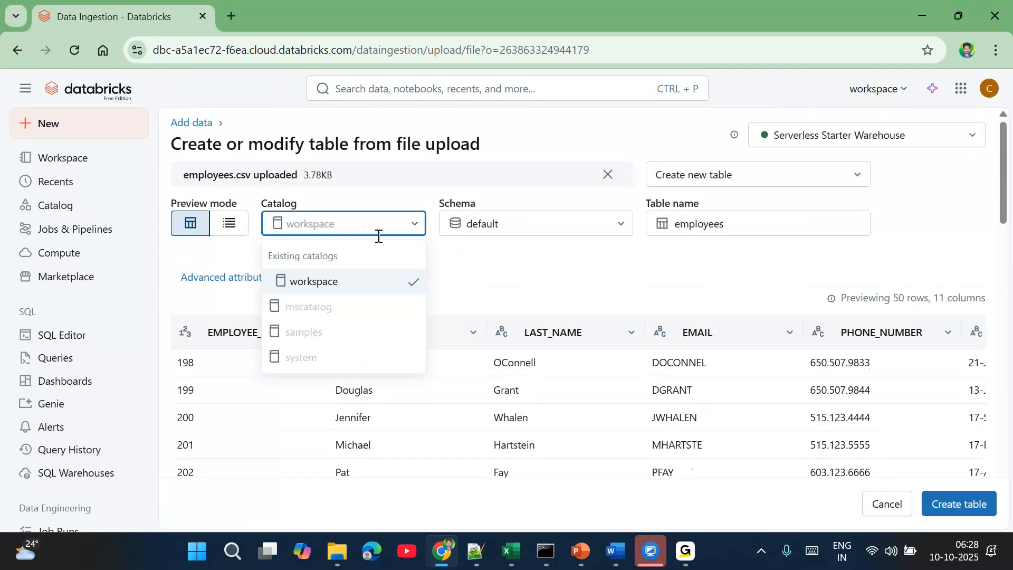
click(192, 127)
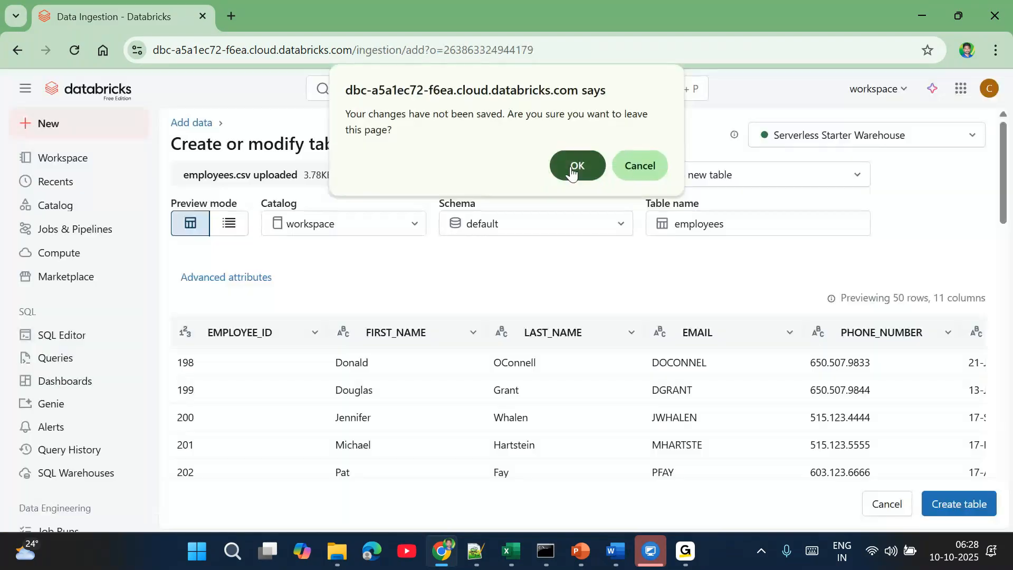
click(573, 168)
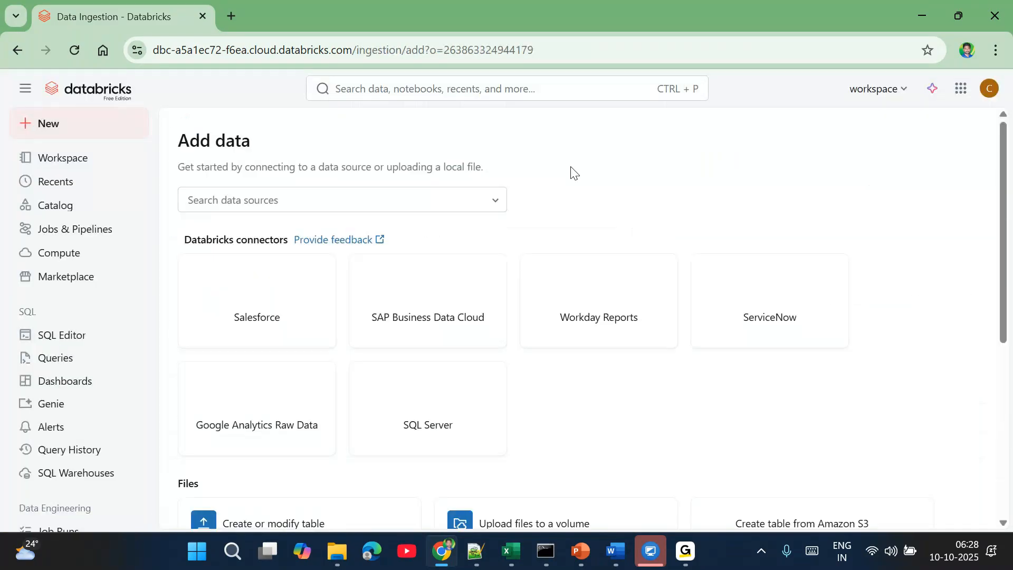
scroll(313, 363, down, 3)
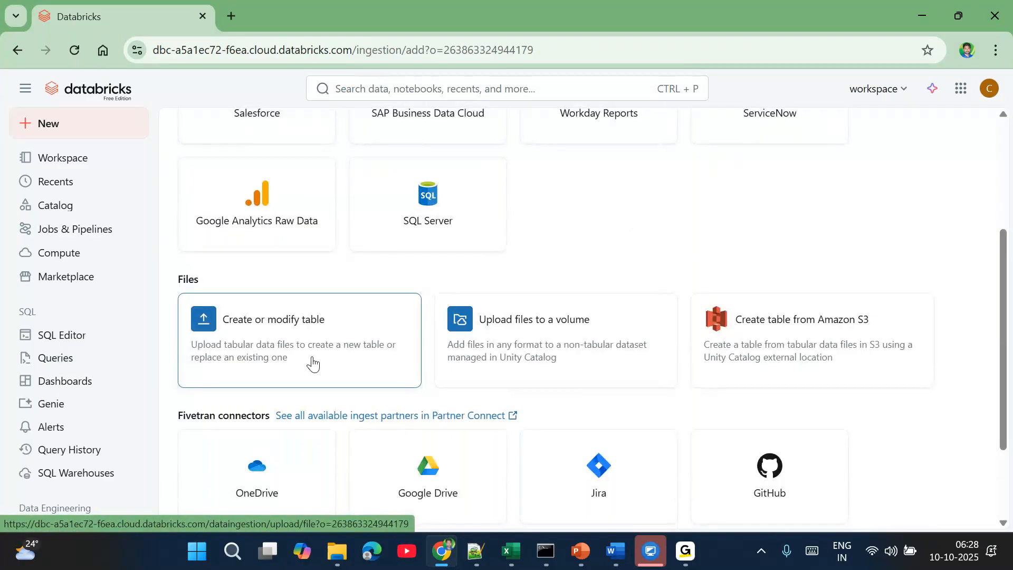
Step: Open mscatalog in Catalog Explorer and start a new grant from its permissions
click(56, 205)
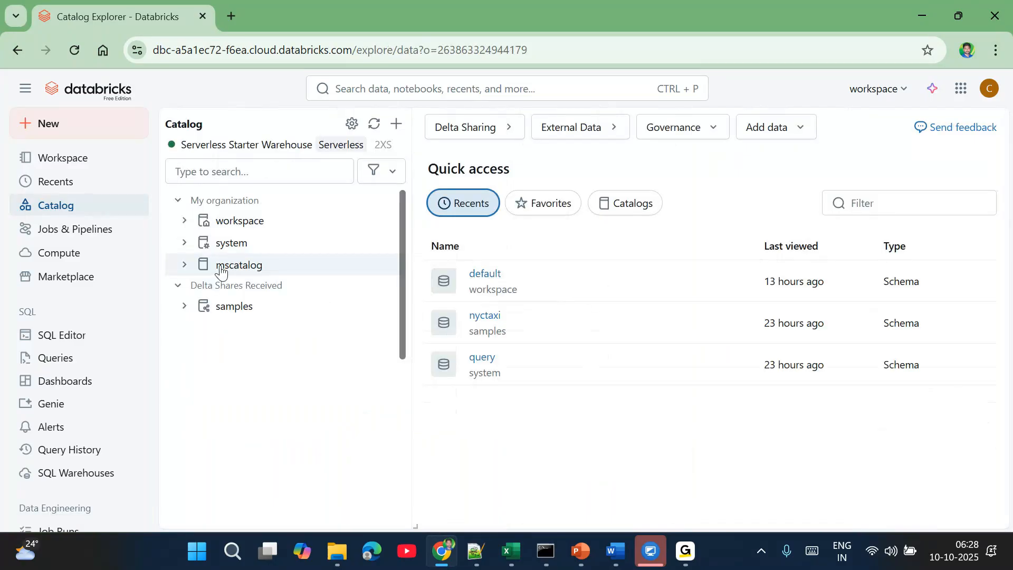
click(220, 268)
click(555, 181)
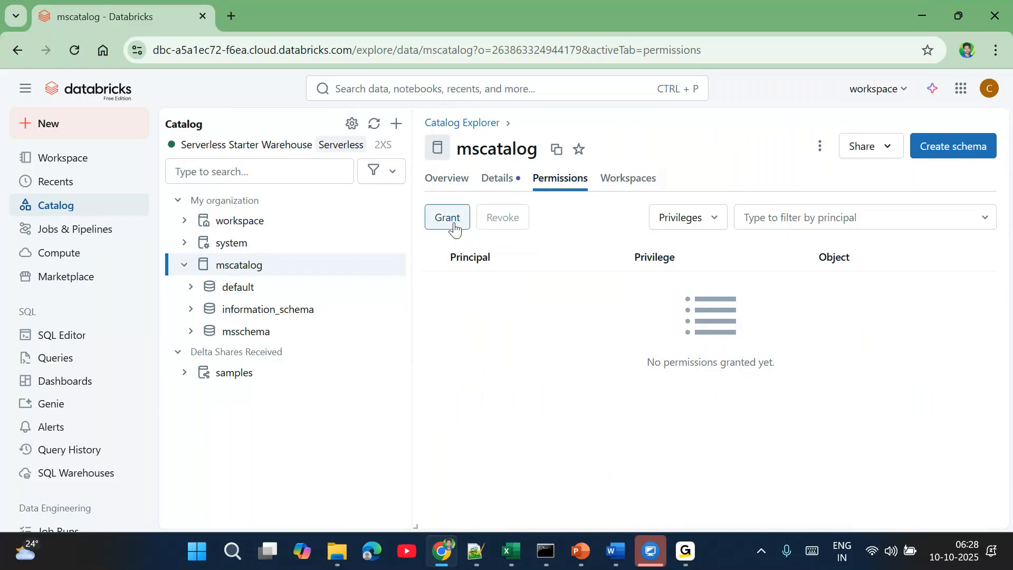
click(453, 226)
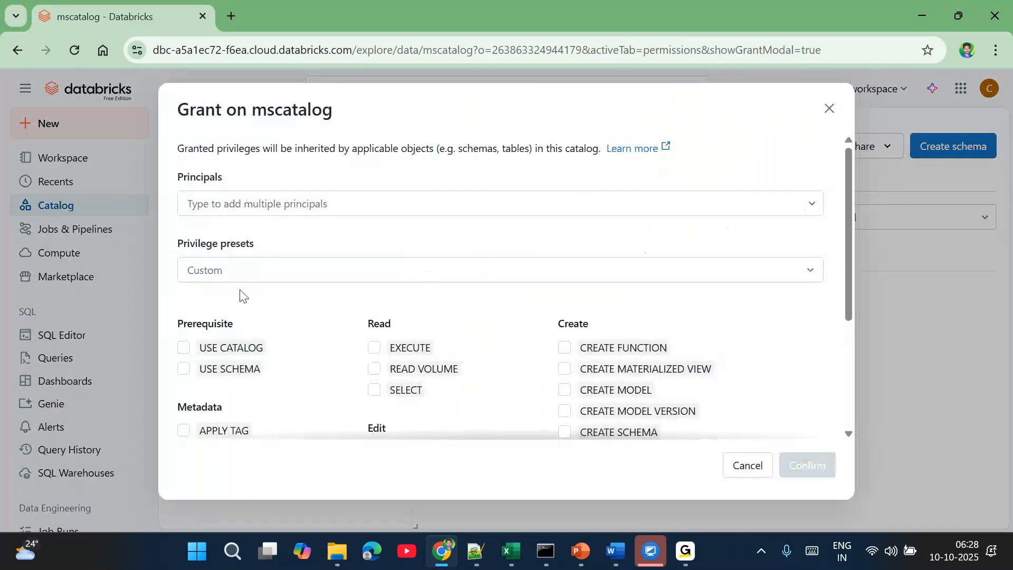
Step: Select the USE CATALOG prerequisite, then apply the Data Editor privilege preset to the mscatalog grant
scroll(317, 350, down, 2)
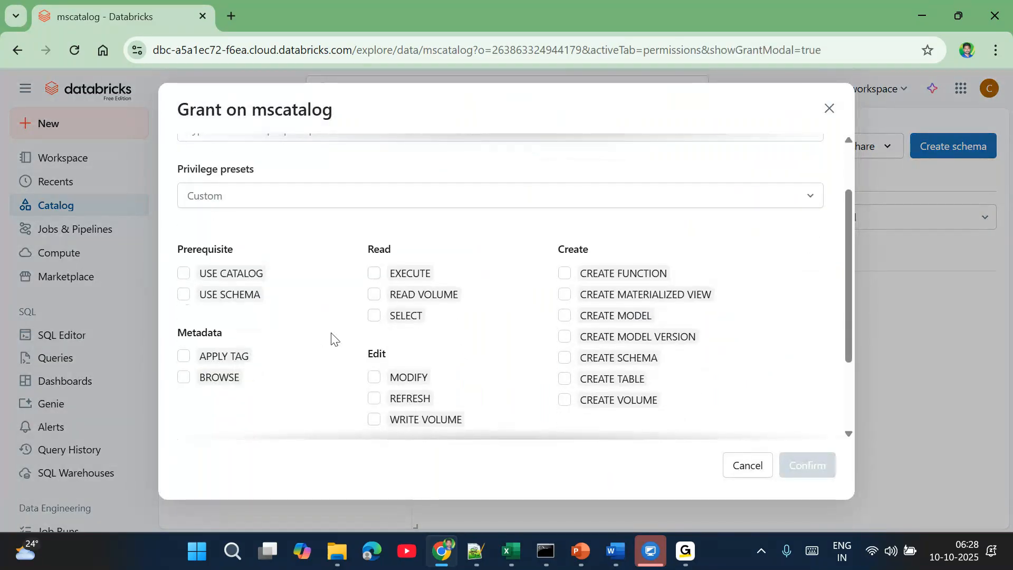
click(183, 273)
scroll(338, 372, up, 1)
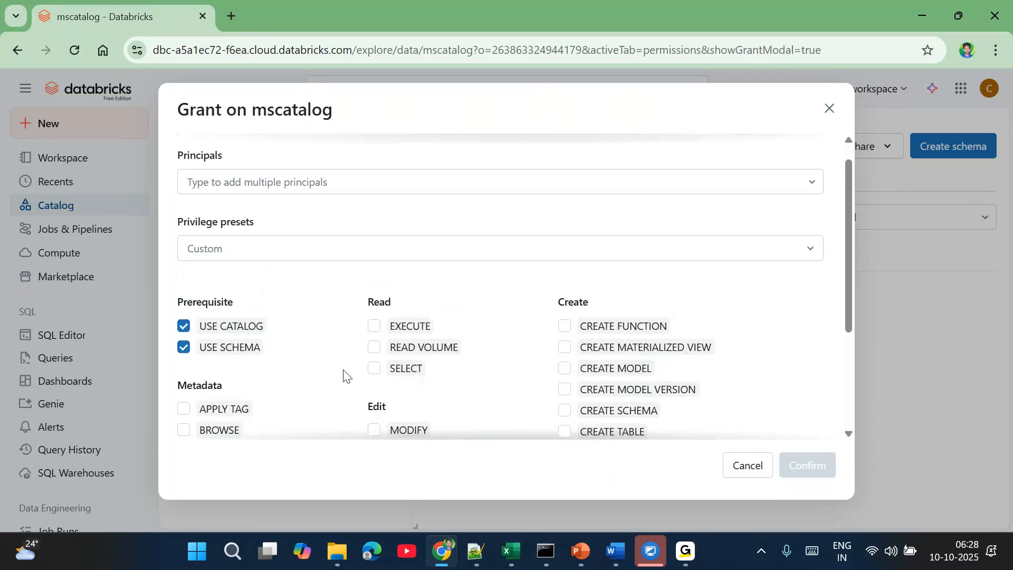
scroll(236, 278, up, 1)
click(230, 273)
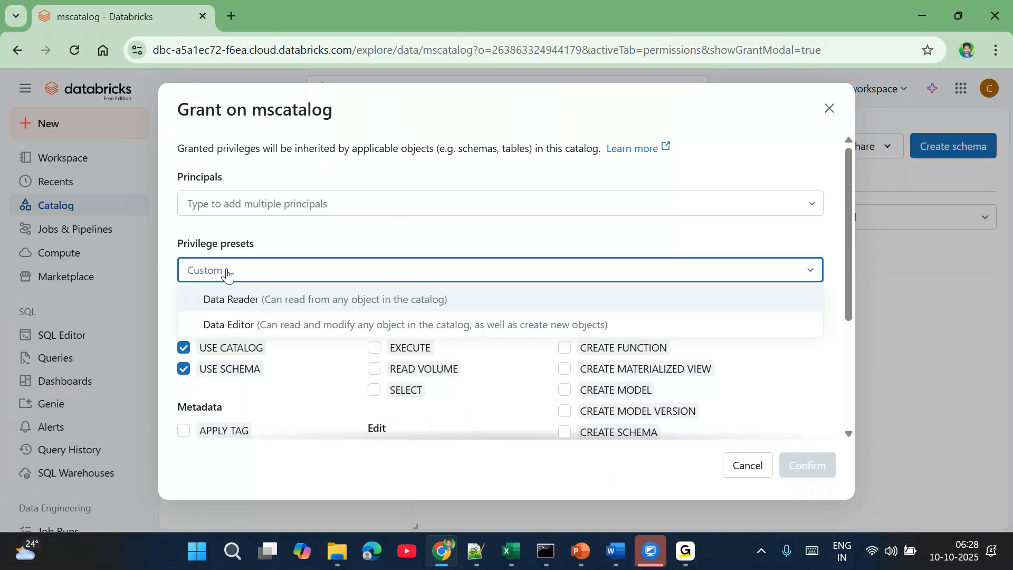
click(238, 328)
Step: Add the account's e-mail as the principal and confirm the grant on mscatalog
click(233, 204)
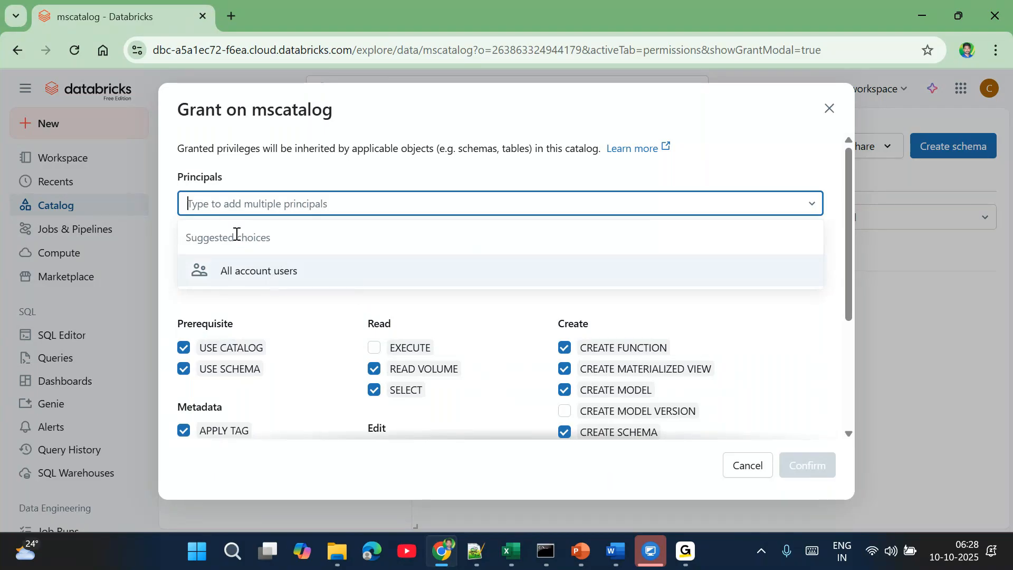
text(cloudpandith)
click(299, 269)
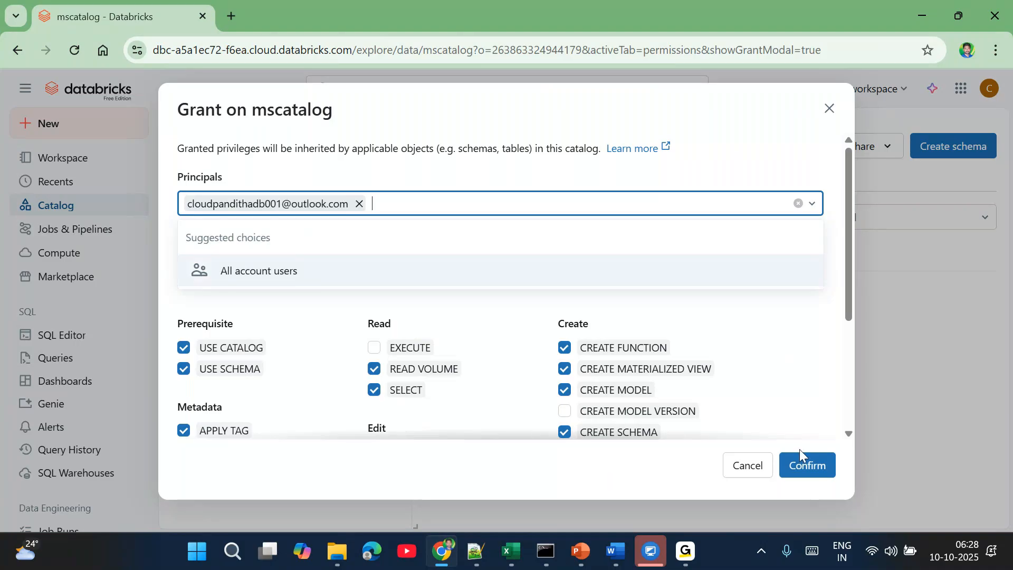
click(798, 471)
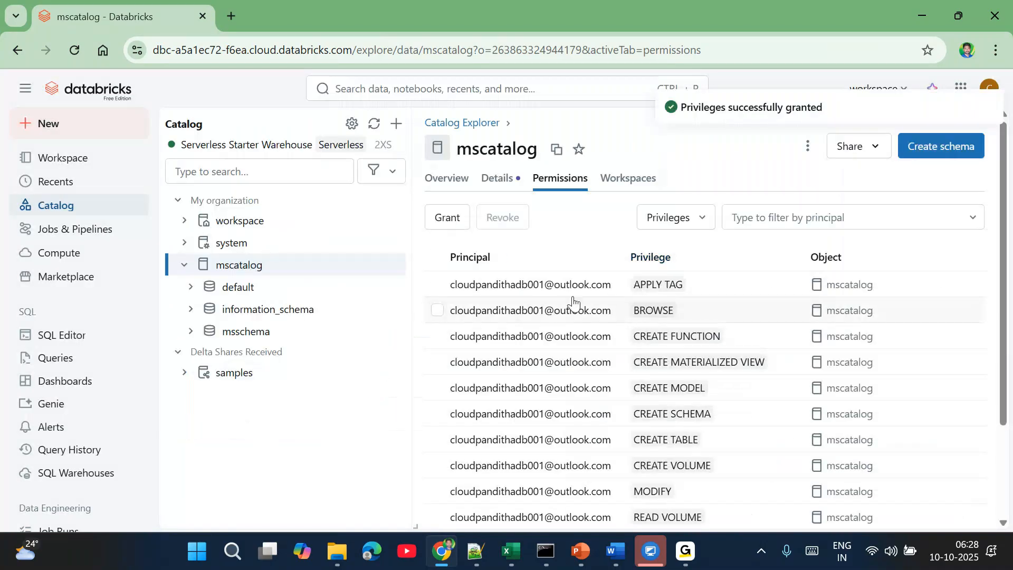
click(455, 221)
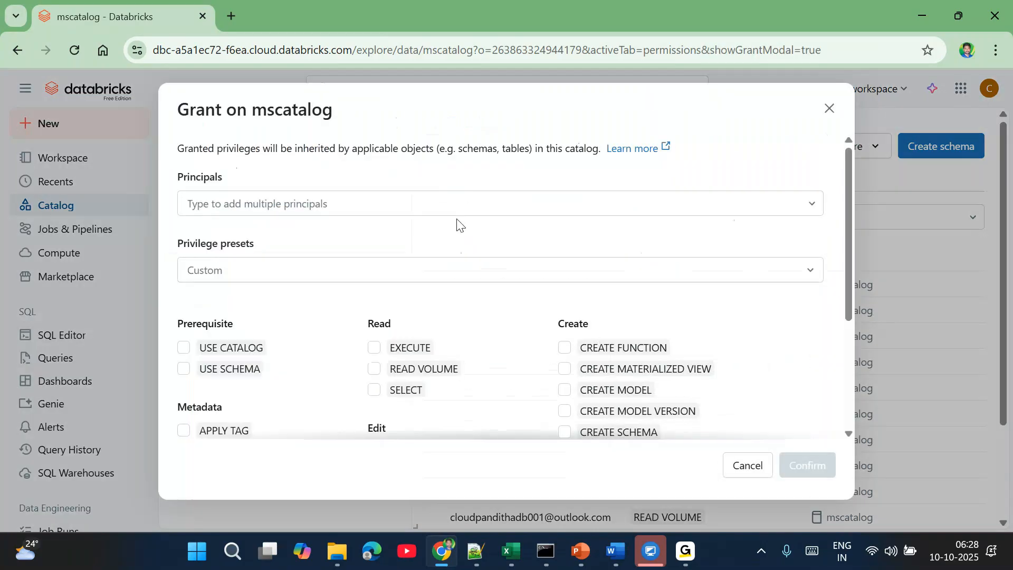
click(184, 347)
click(184, 369)
click(228, 203)
text(cloudpandith)
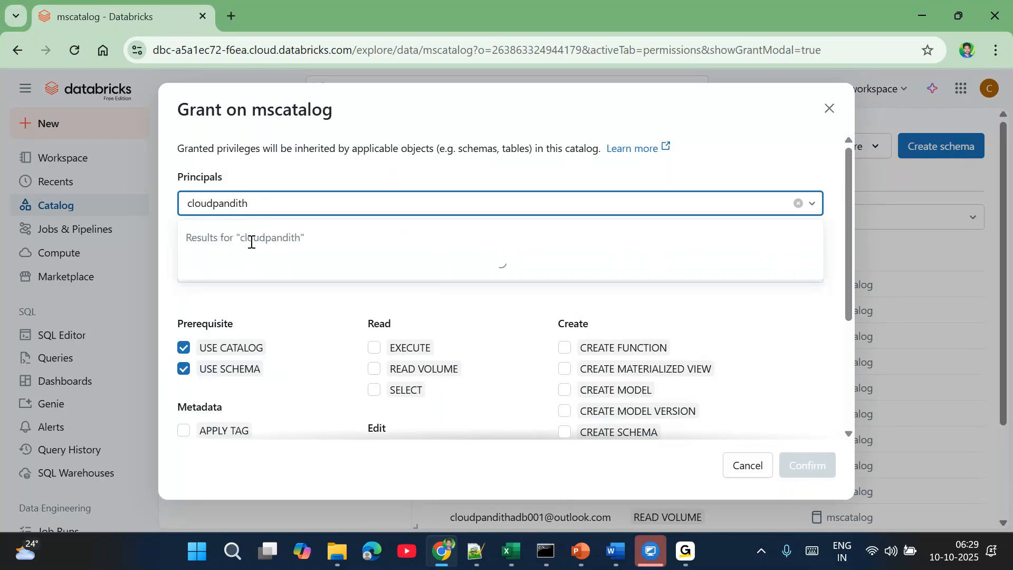
click(290, 274)
click(355, 319)
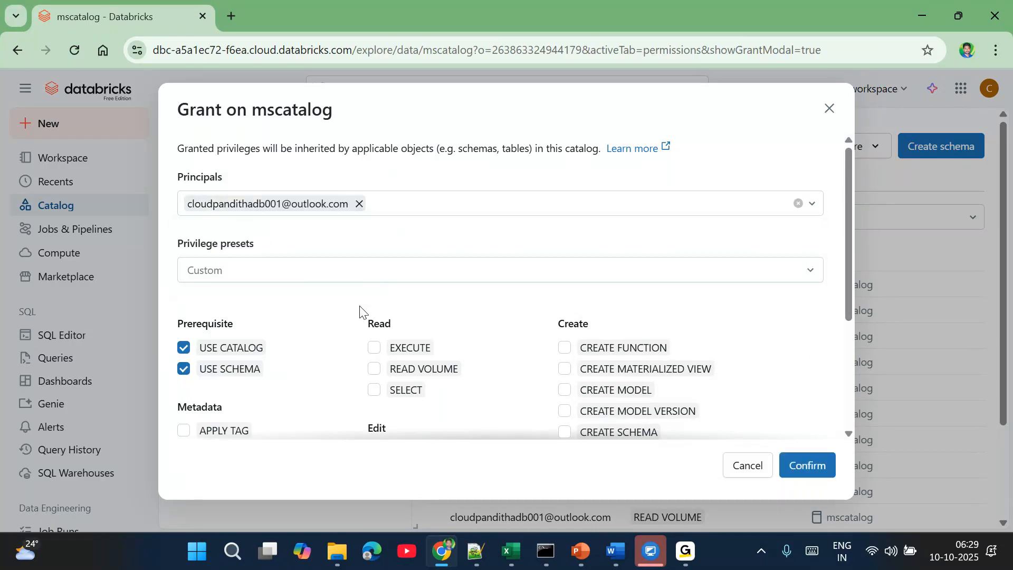
scroll(271, 345, down, 3)
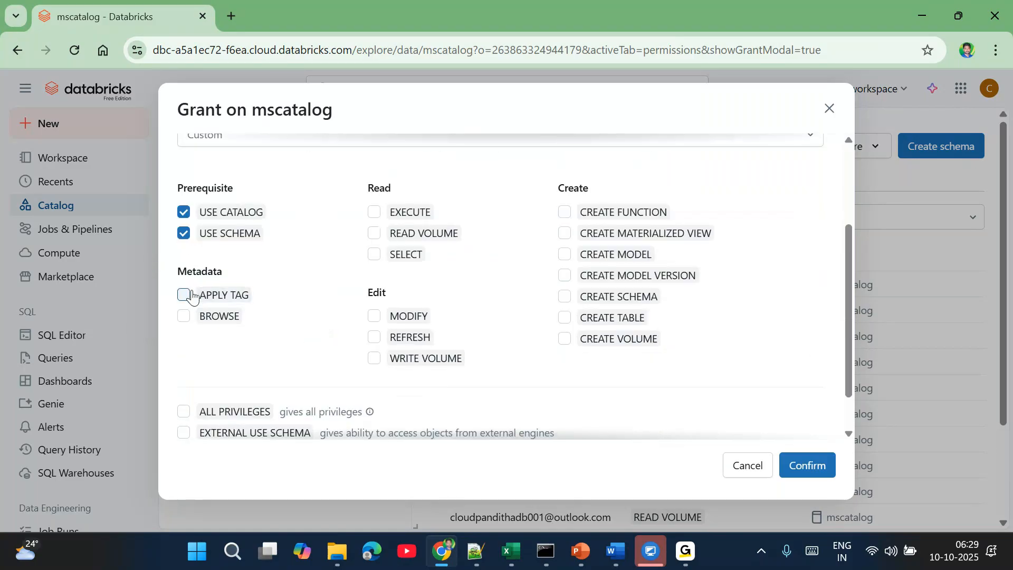
scroll(328, 316, up, 1)
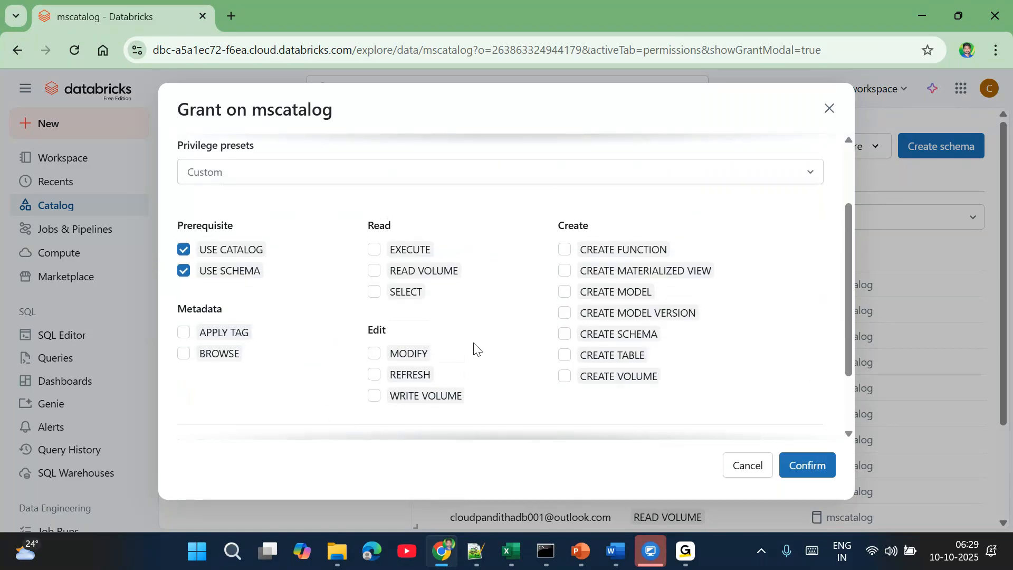
click(750, 469)
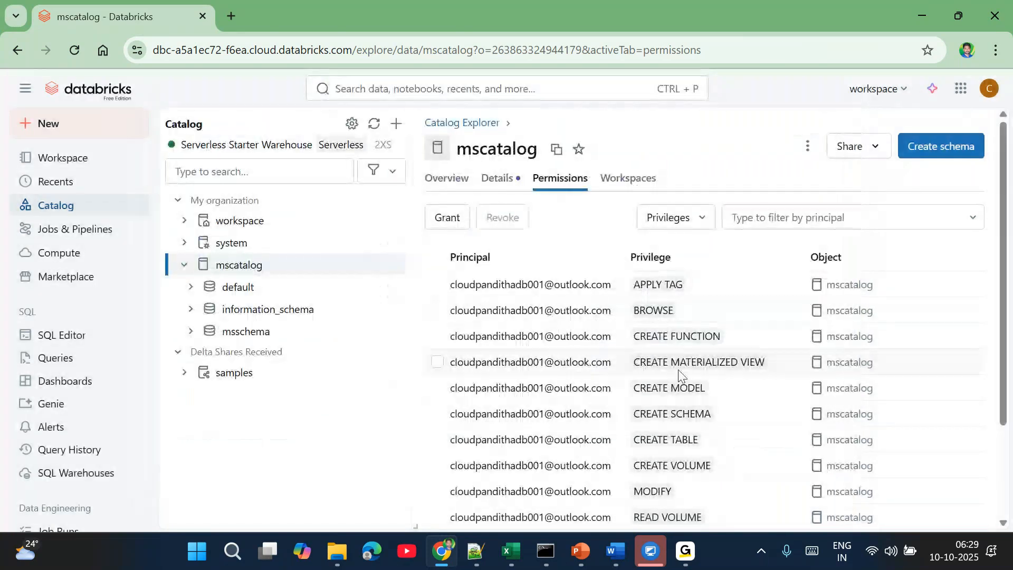
Step: Look over the privileges granted on mscatalog, then open the table creation from file upload through Add data
scroll(618, 401, down, 2)
scroll(673, 396, up, 1)
scroll(672, 430, up, 1)
click(396, 130)
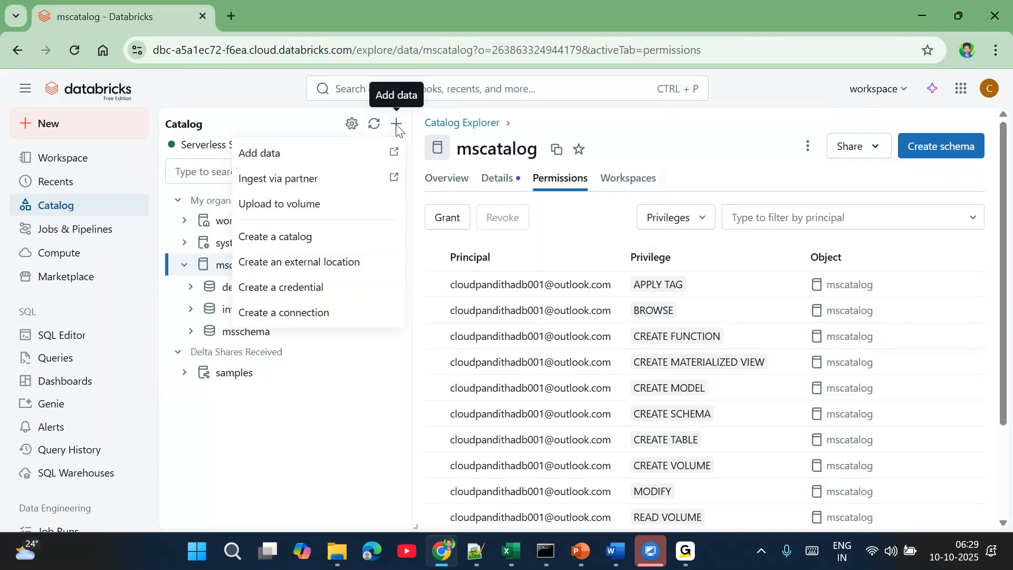
click(332, 159)
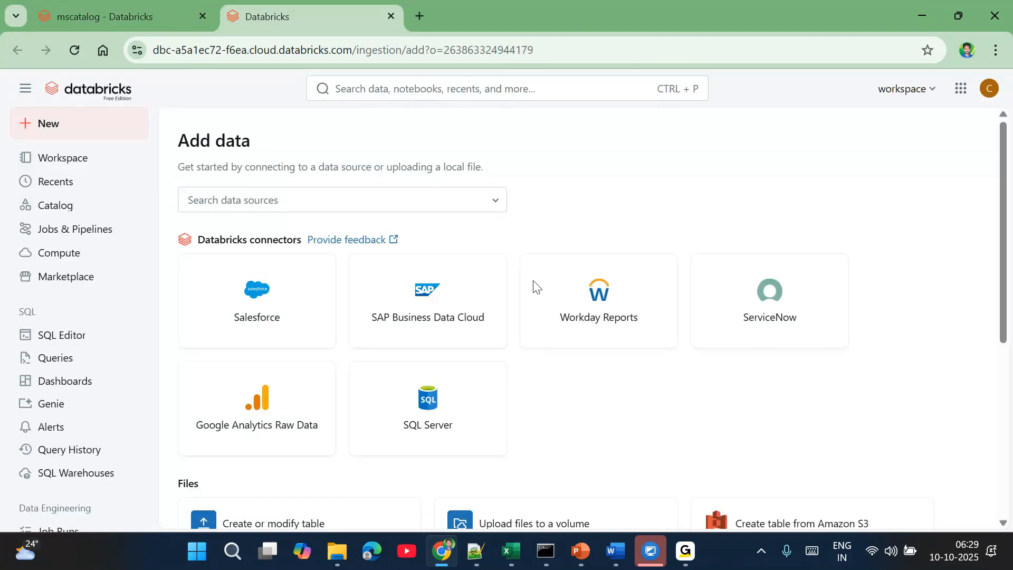
scroll(305, 379, down, 5)
click(258, 290)
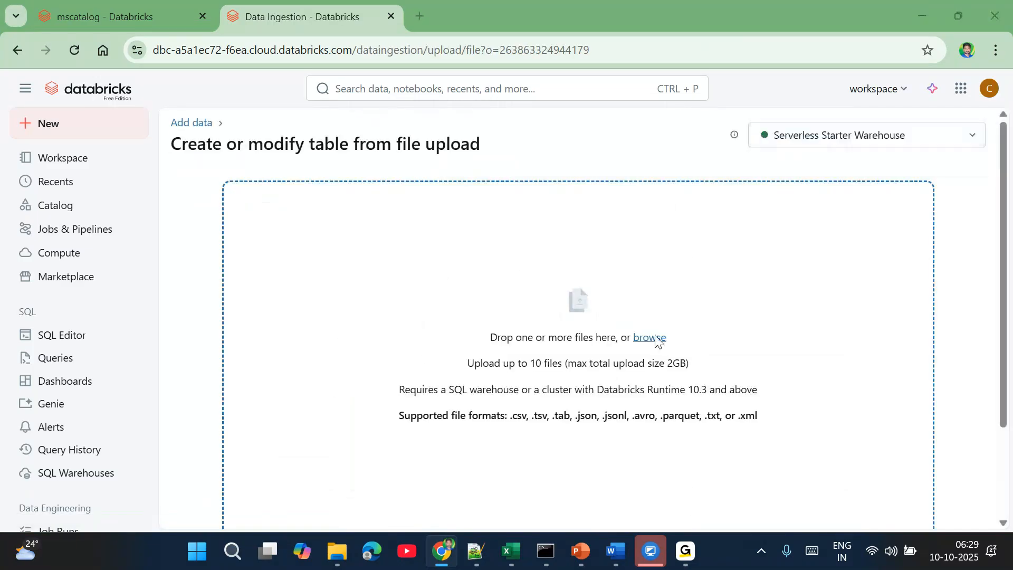
Step: Find the employees file by searching Downloads for "employee" and upload it
click(608, 376)
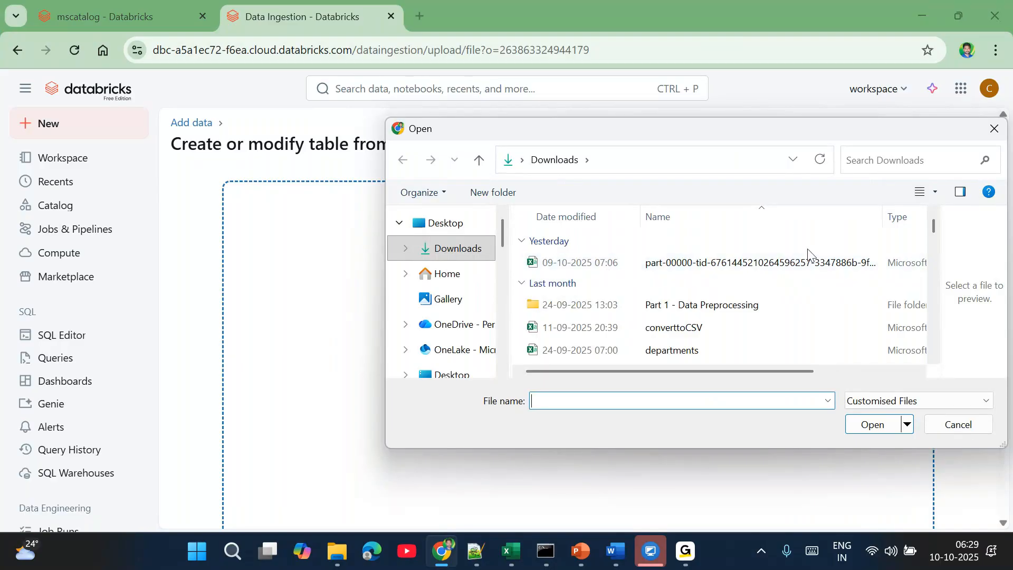
click(884, 162)
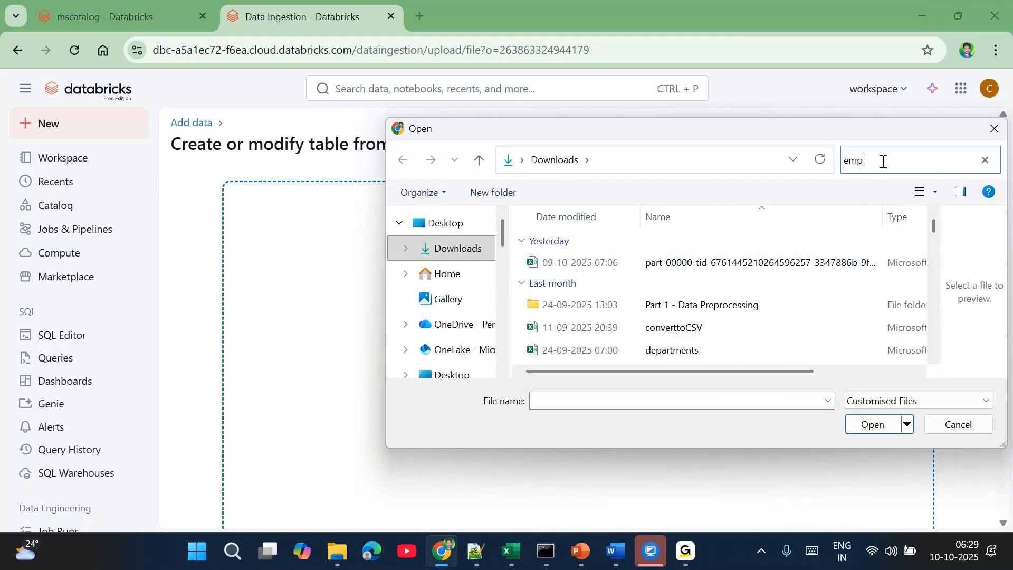
text(employee)
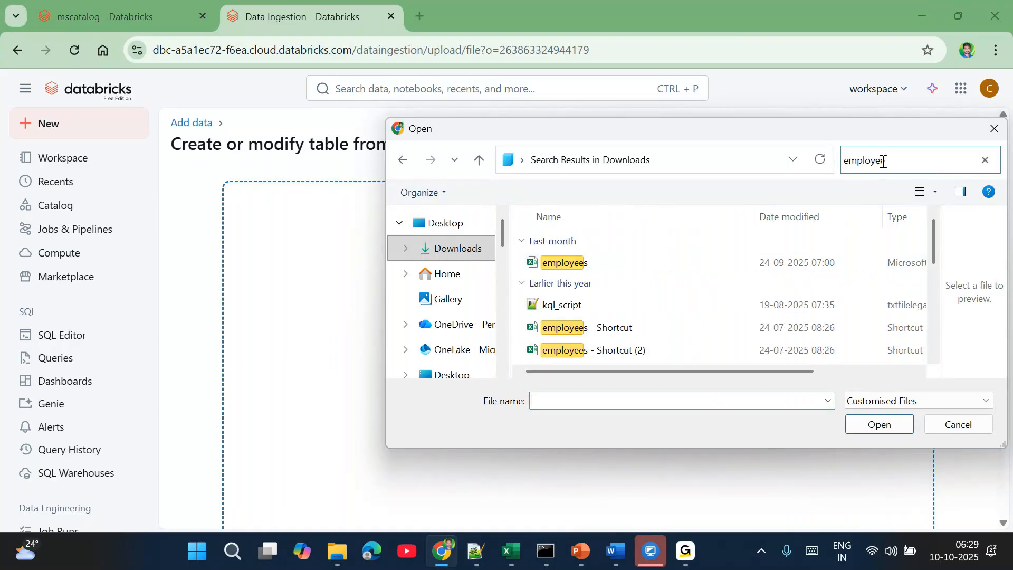
double_click(597, 264)
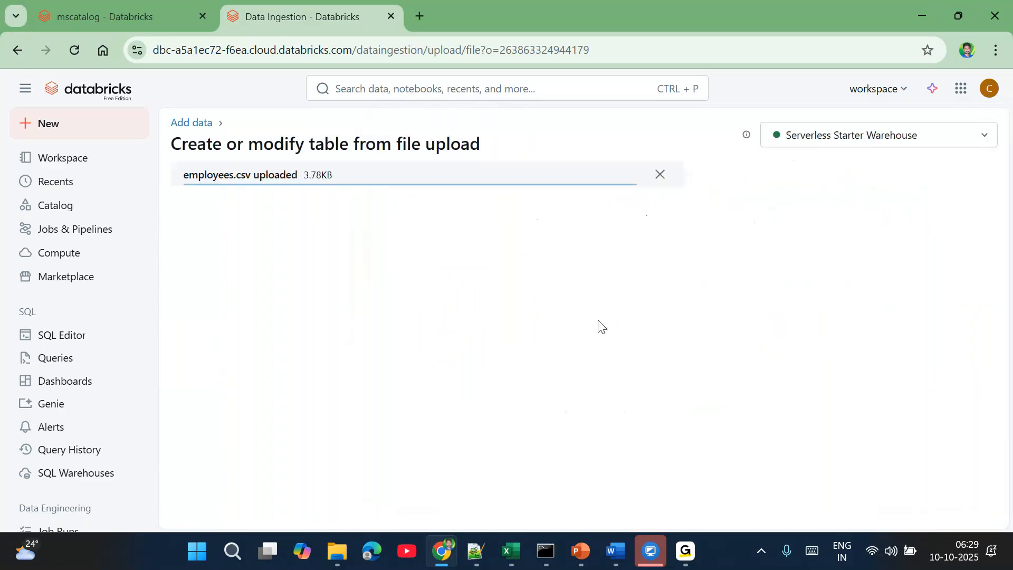
Step: Create the employees table in the mscatalog catalog under the msschema schema
click(320, 223)
click(319, 223)
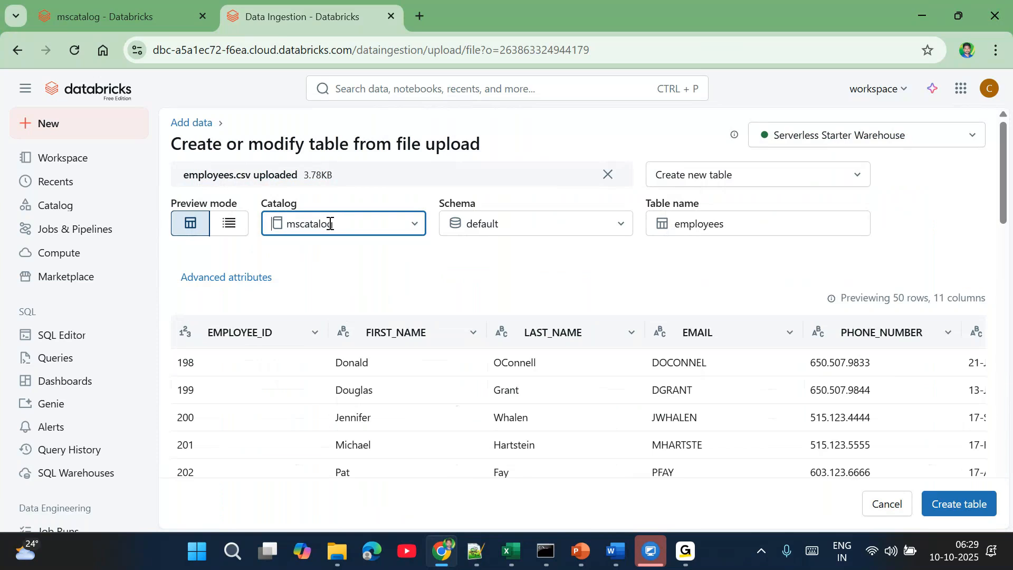
click(509, 224)
click(496, 282)
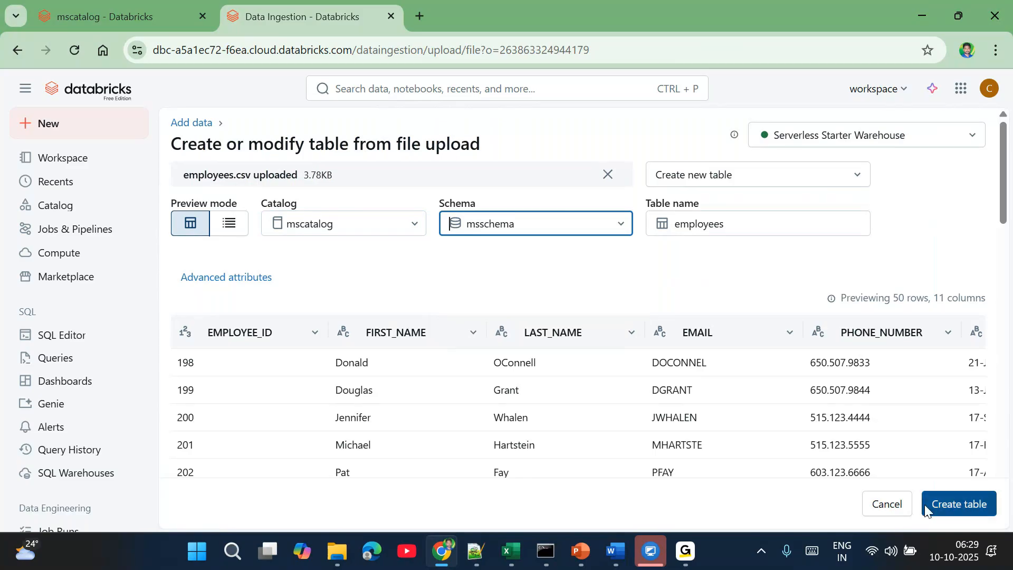
click(960, 504)
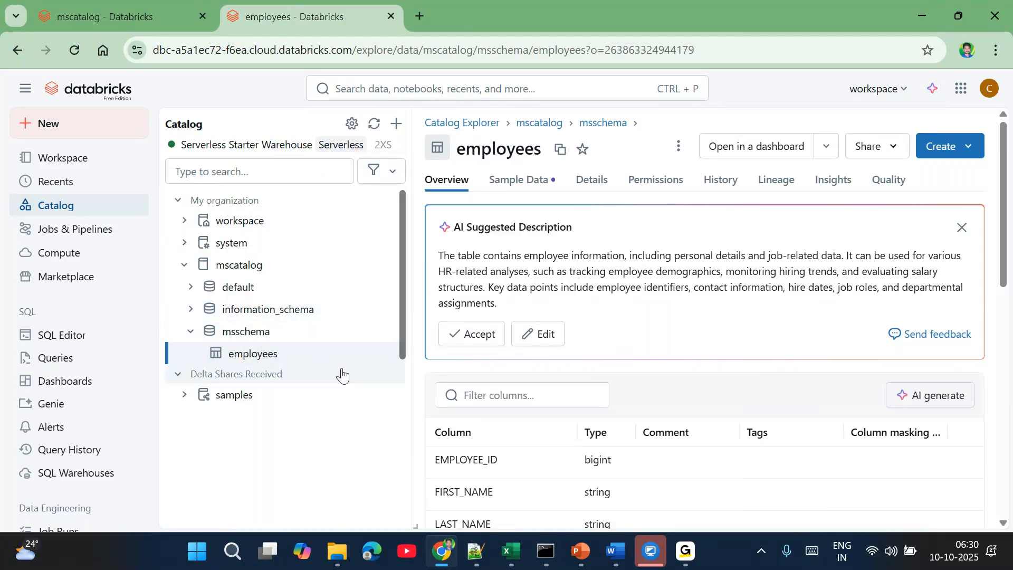
Step: Start another table from file upload through Add data and upload the departments file from Downloads
click(397, 124)
click(310, 152)
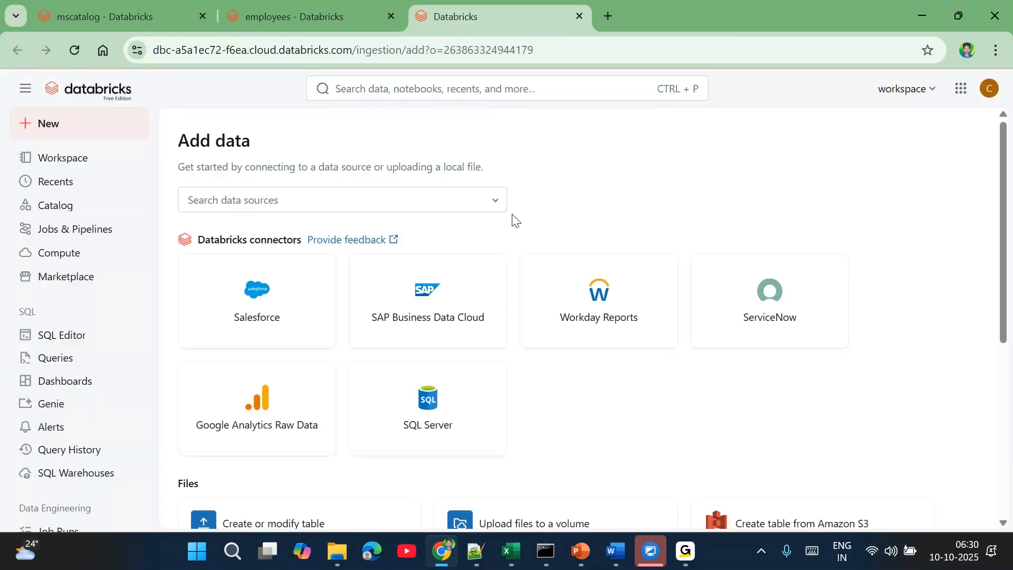
scroll(515, 316, down, 4)
click(270, 332)
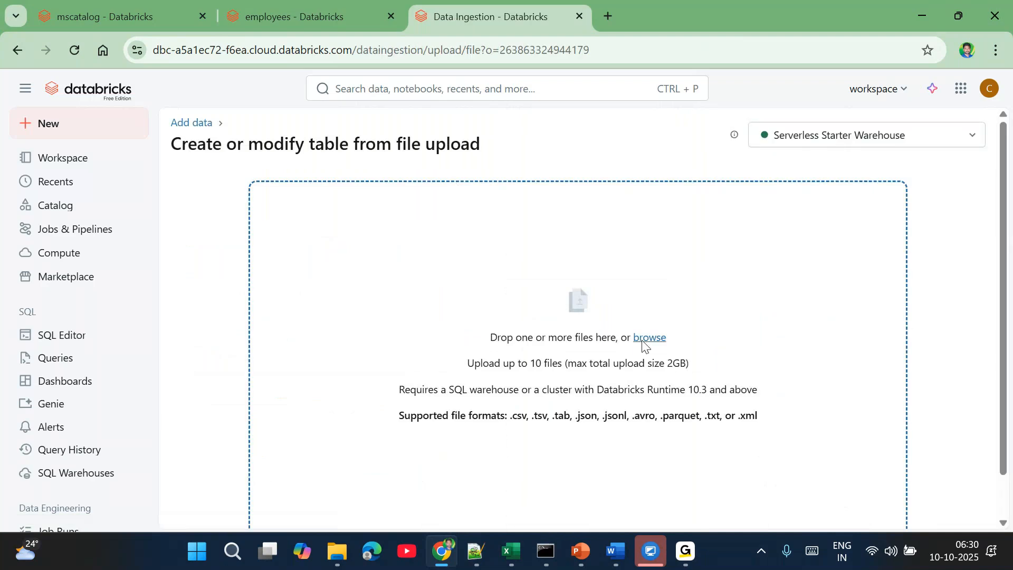
click(643, 344)
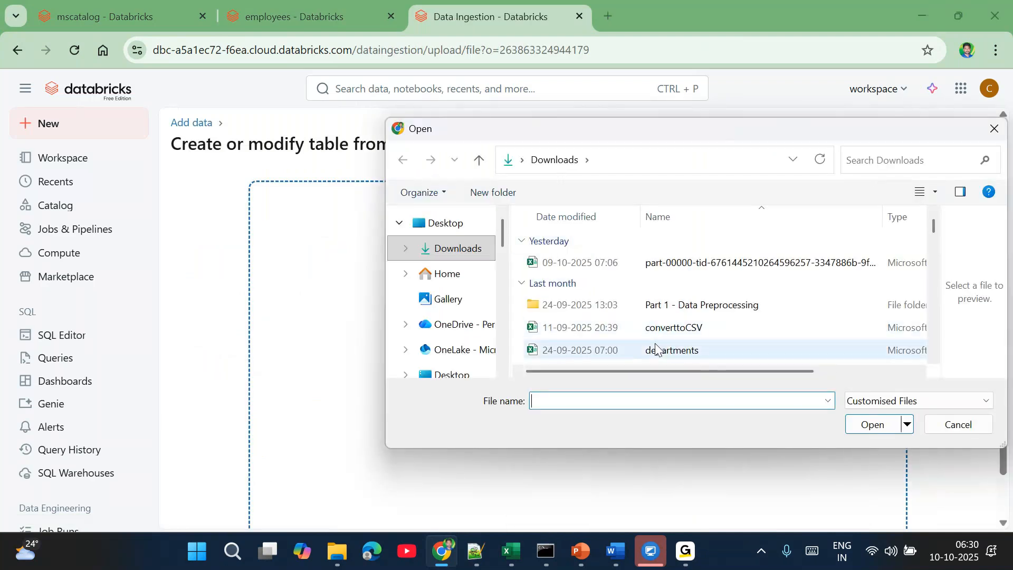
double_click(656, 349)
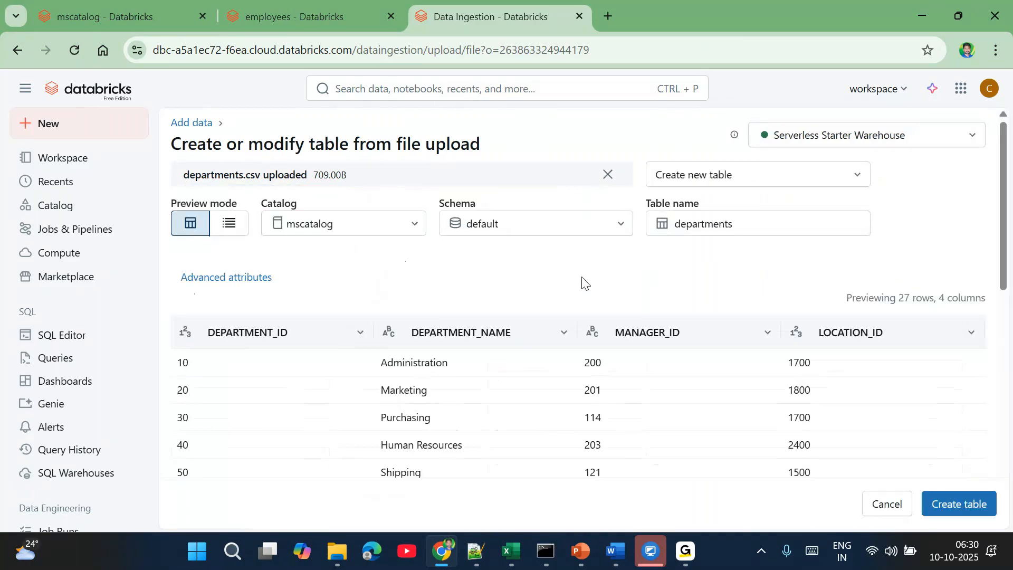
Step: Set the departments table's schema to msschema and create the table
click(517, 228)
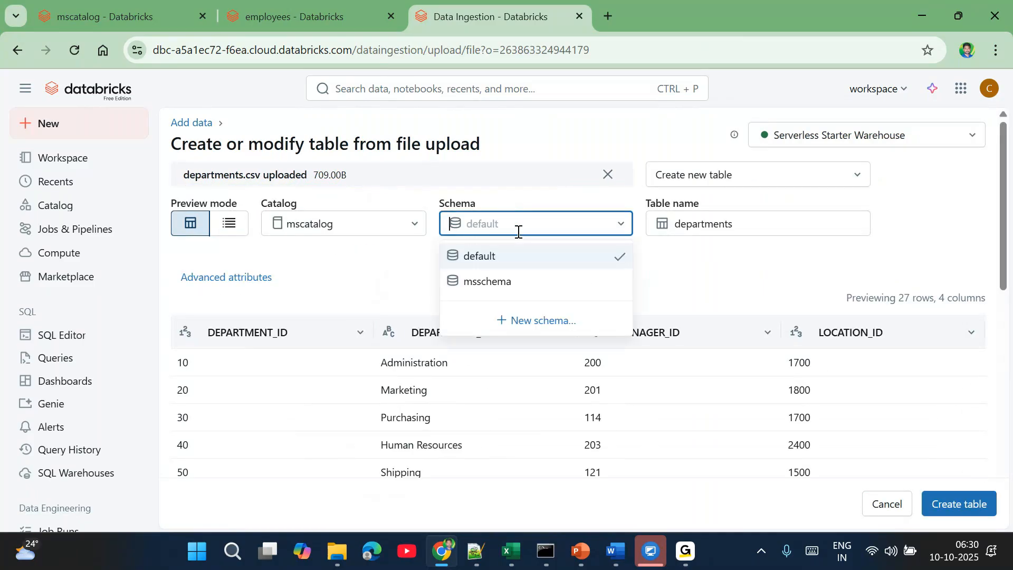
click(506, 281)
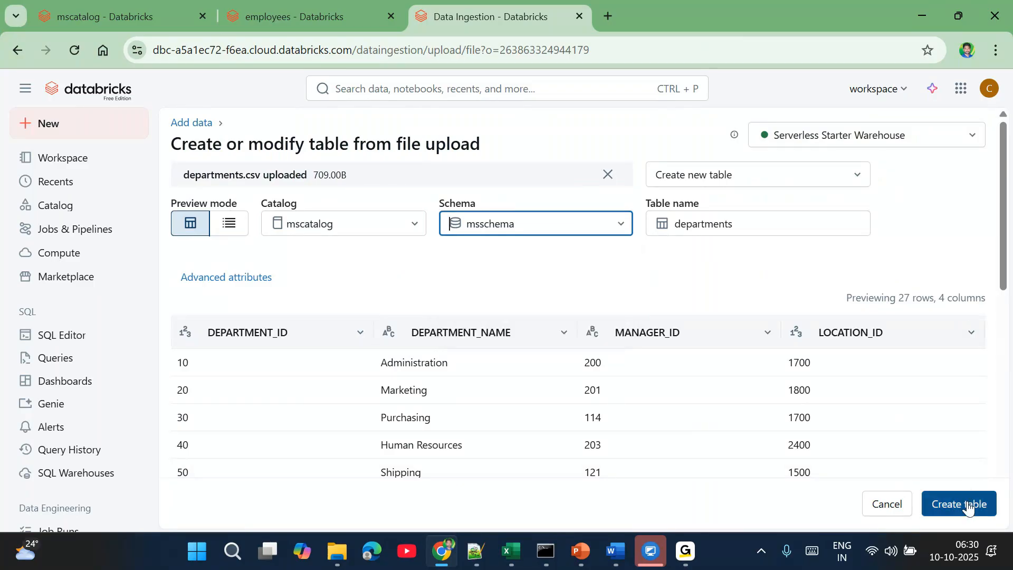
click(960, 505)
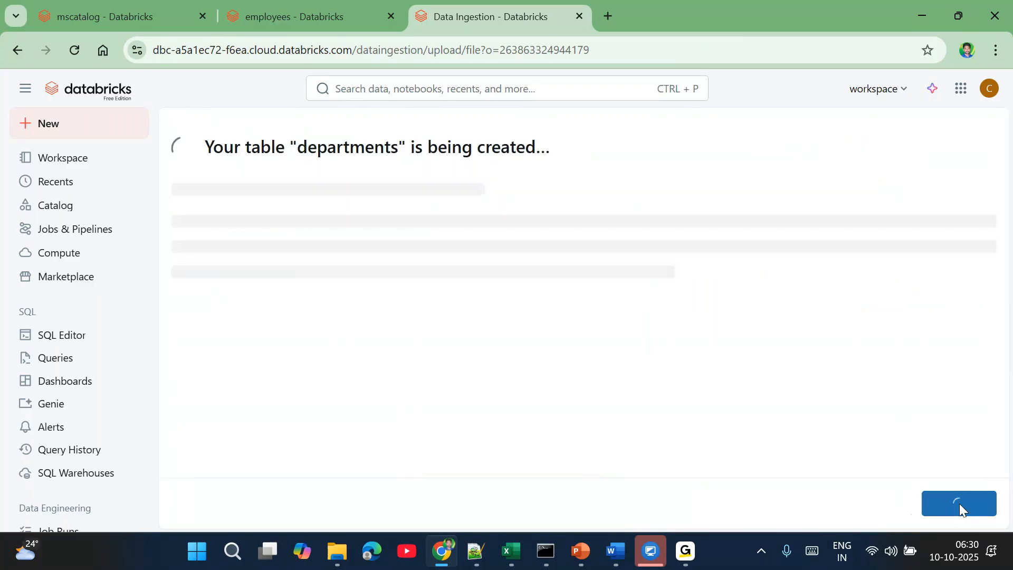
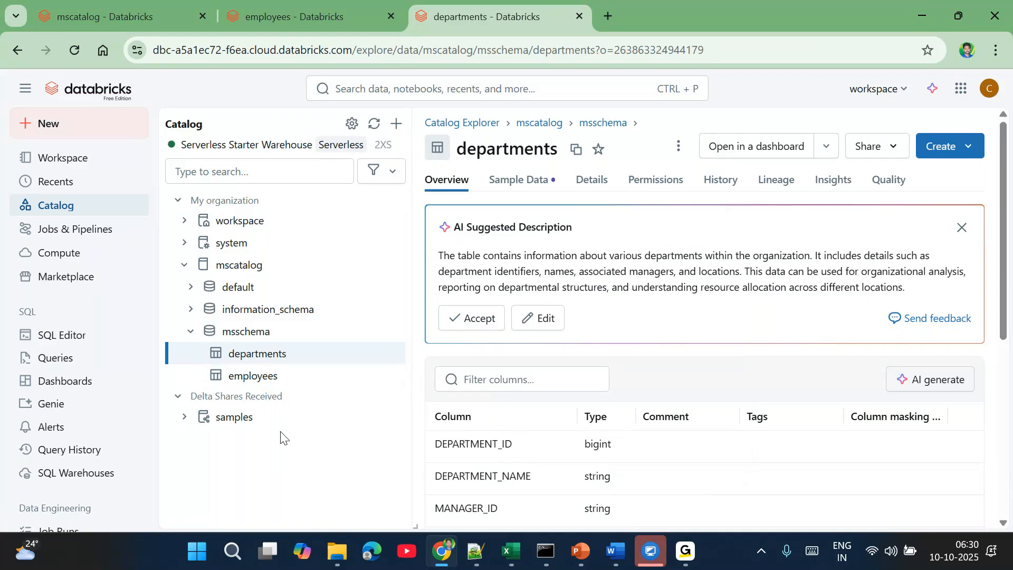
Step: Open the SQL Editor and rename the draft query as MyFirstQuery
click(74, 334)
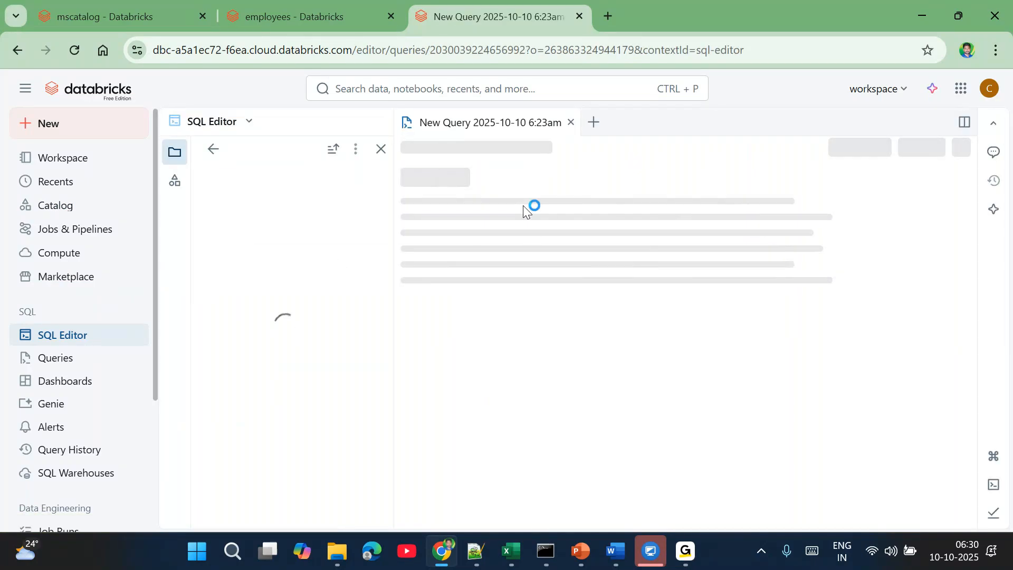
text(M)
key(ctrl+z)
key(ctrl+z)
double_click(482, 119)
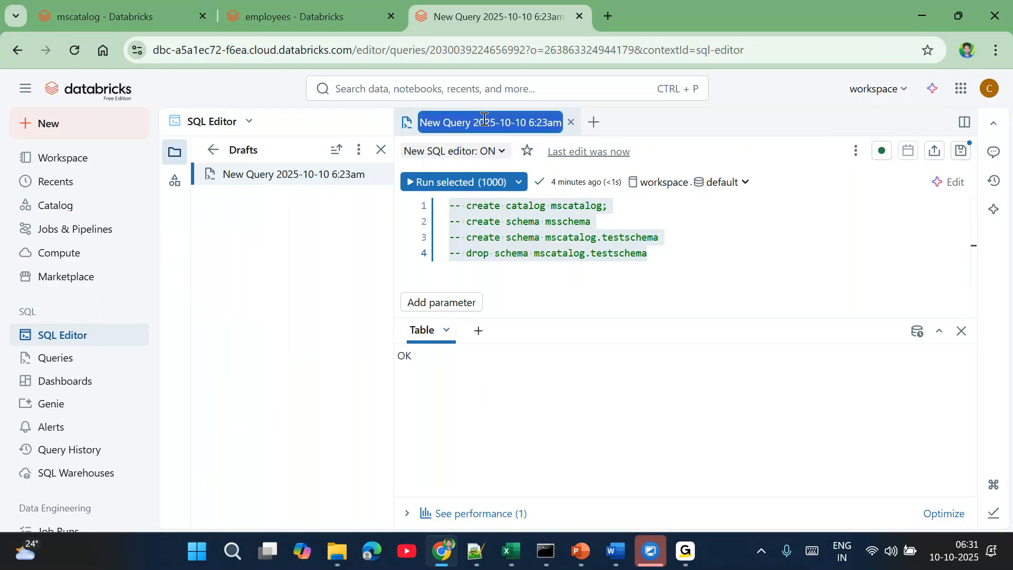
key(BackSpace)
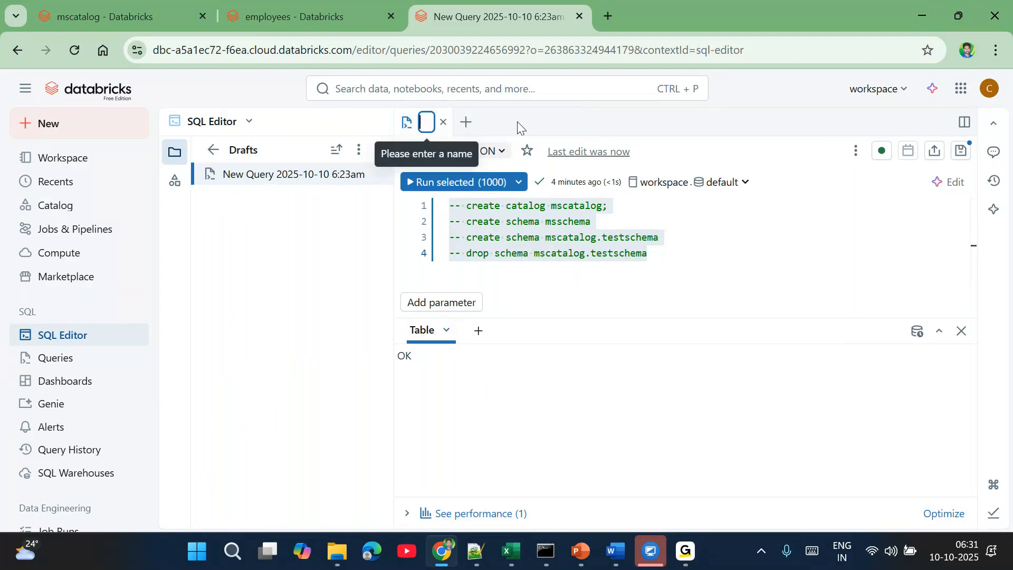
text(MyF)
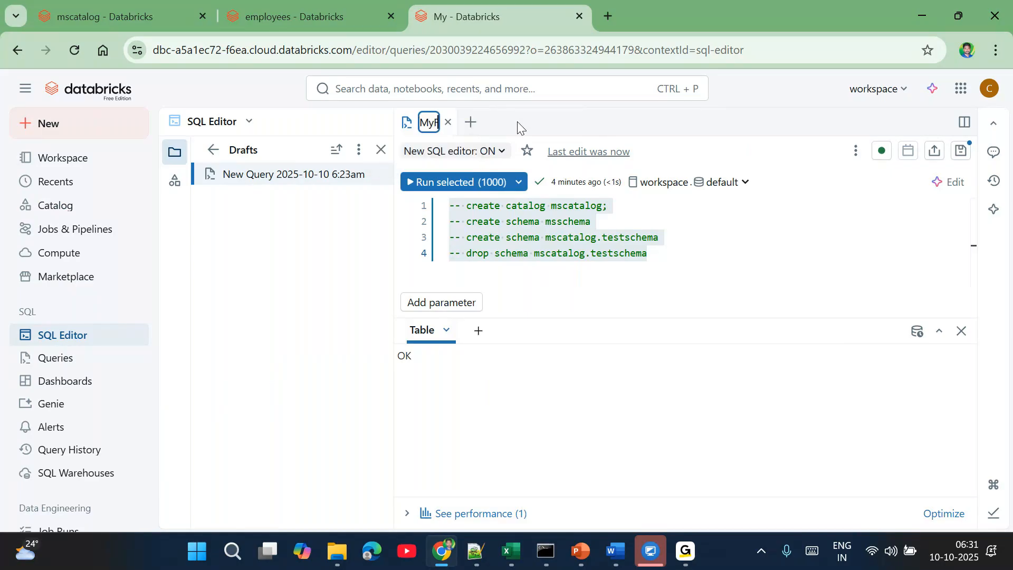
text(irstQuery)
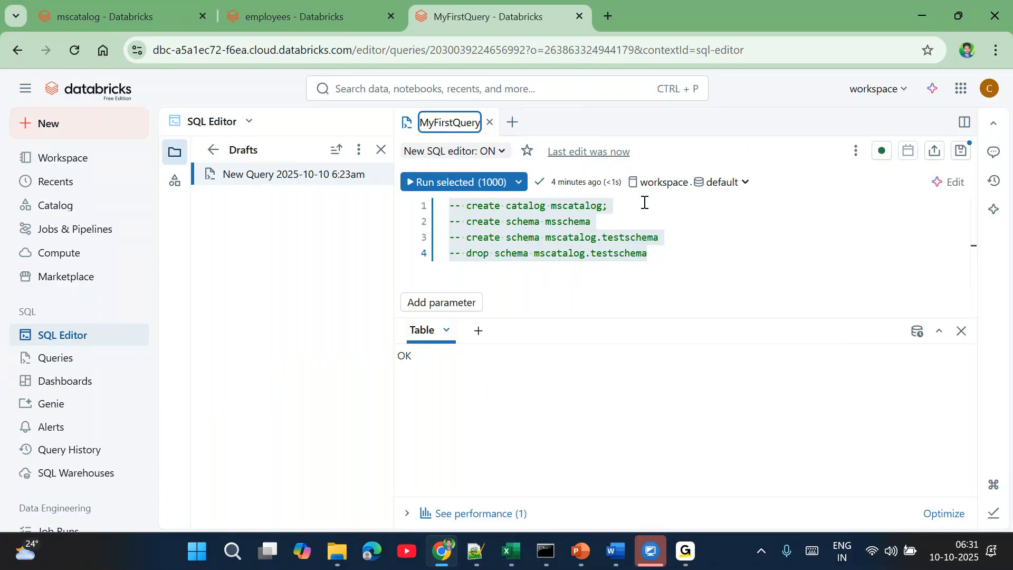
Step: Add an empty line below the commented create and drop schema statements in MyFirstQuery
click(686, 251)
drag(525, 213, 587, 222)
drag(516, 235, 552, 243)
click(668, 246)
drag(654, 252, 500, 254)
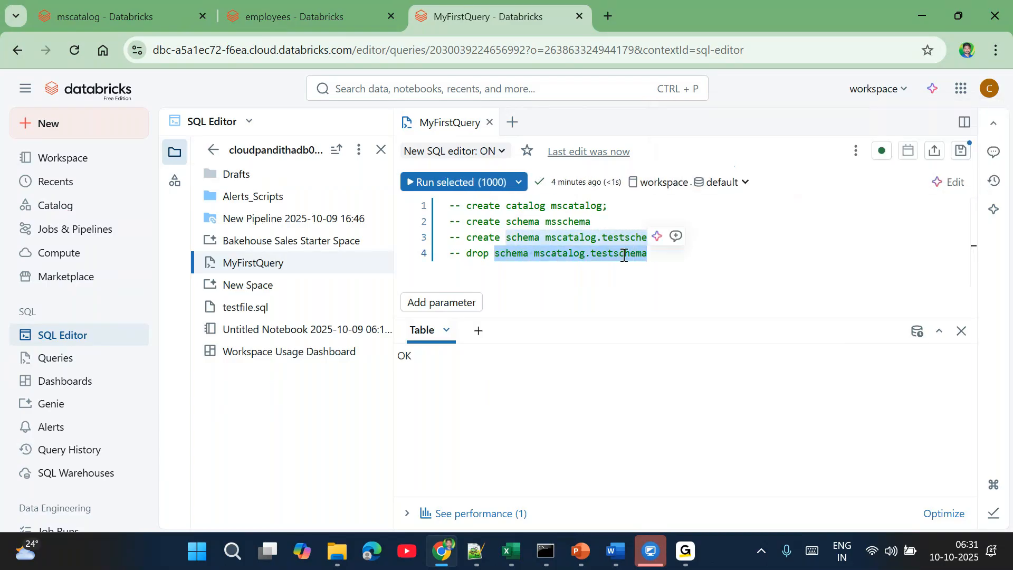
click(670, 253)
key(Return)
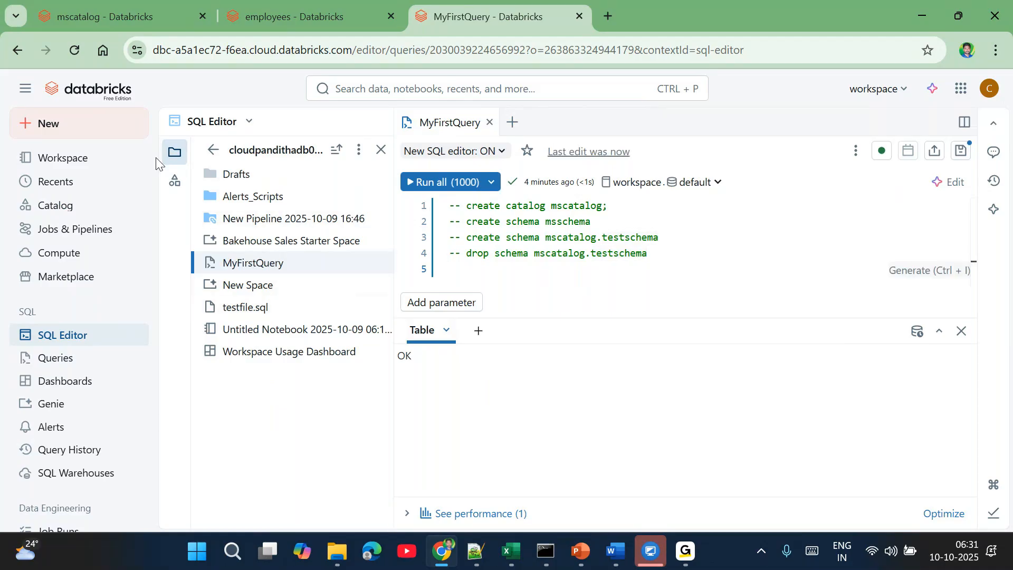
Step: Browse the catalog beside the query and expand mscatalog and msschema to view their tables
click(176, 183)
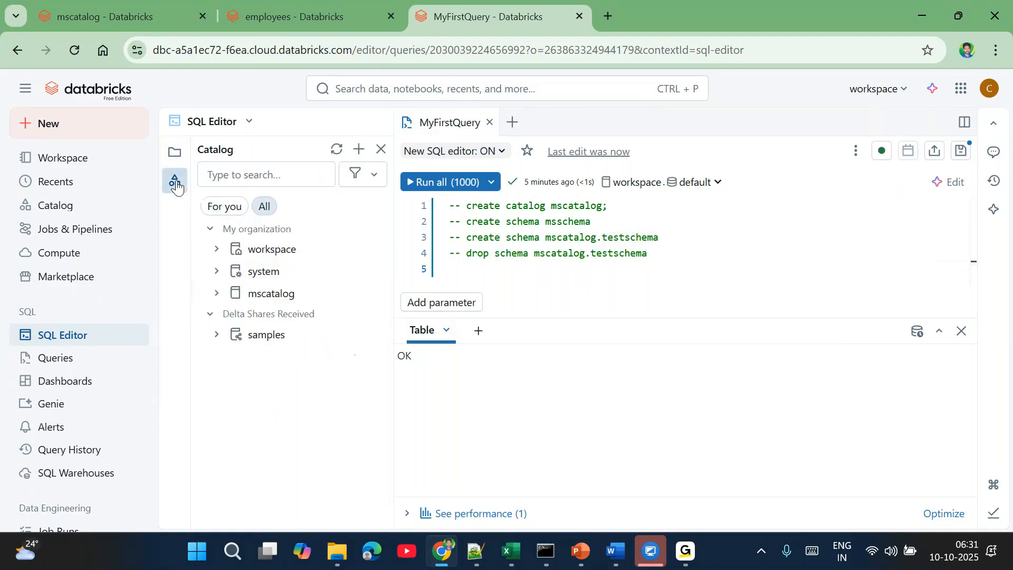
click(175, 153)
click(175, 183)
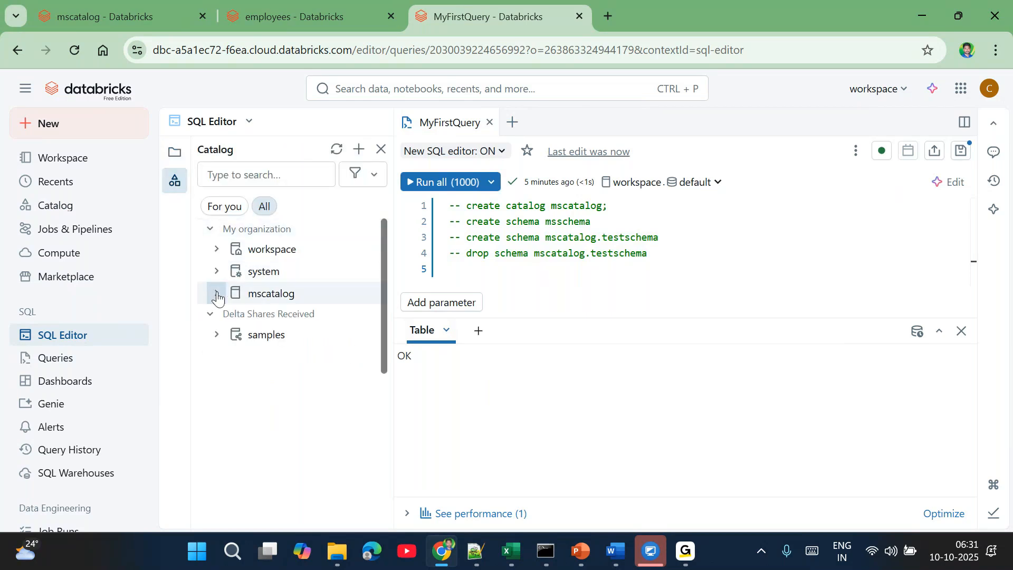
click(217, 294)
click(223, 360)
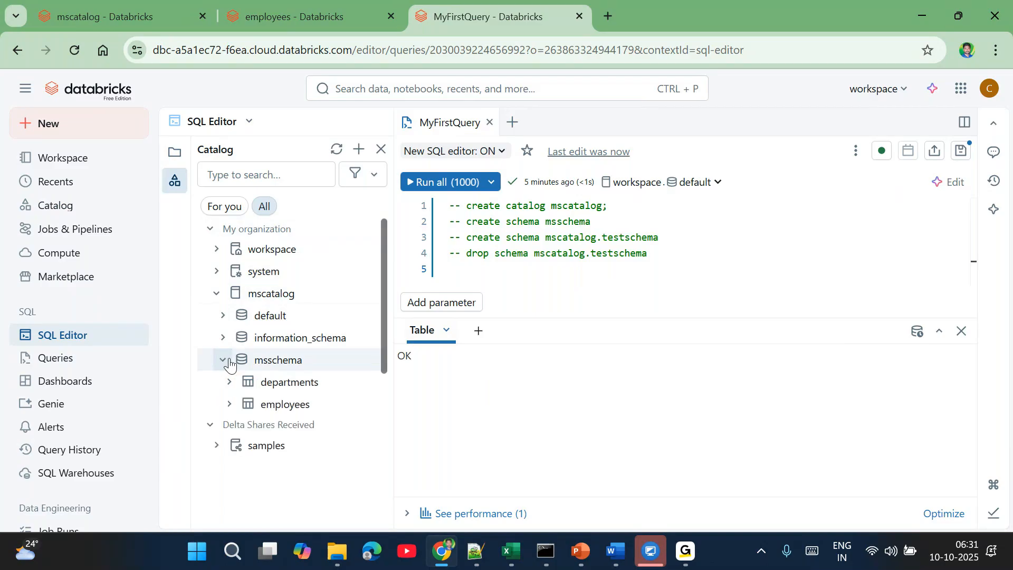
Step: Switch to Notepad++ and copy the CREATE TABLE statement for workspace.default.rawcustomers from the new 412 file
click(483, 558)
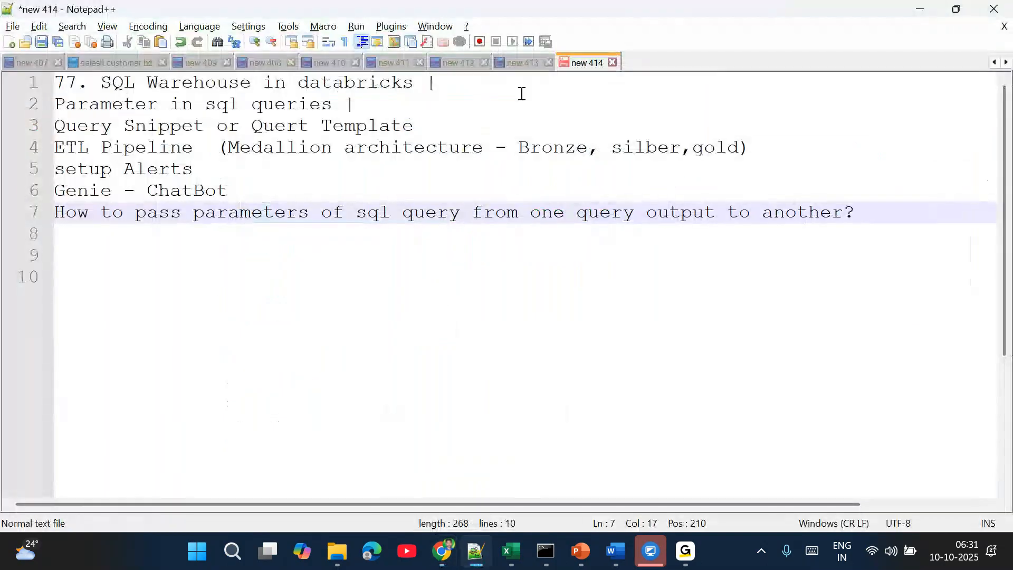
click(523, 63)
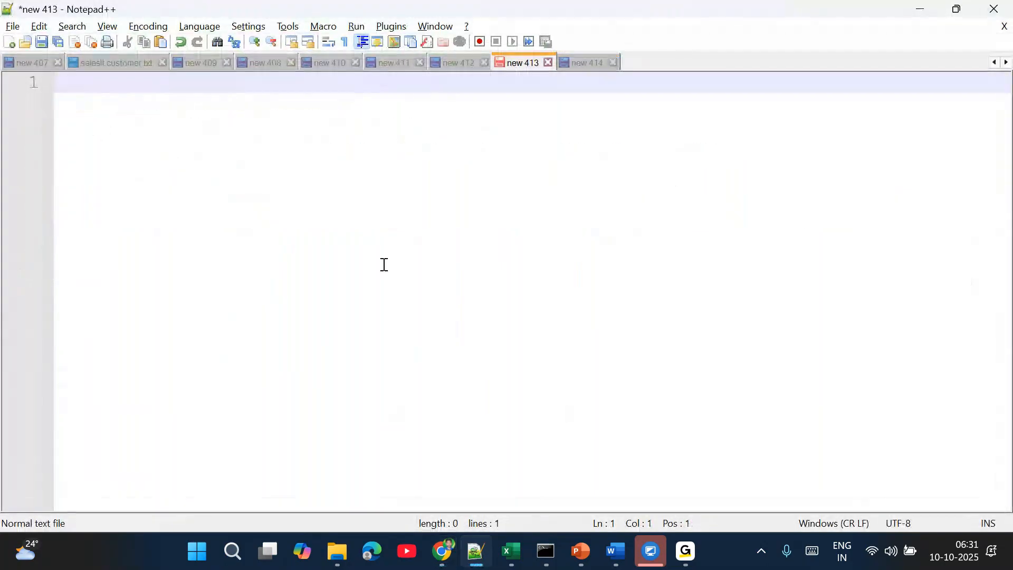
click(455, 63)
scroll(333, 304, down, 3)
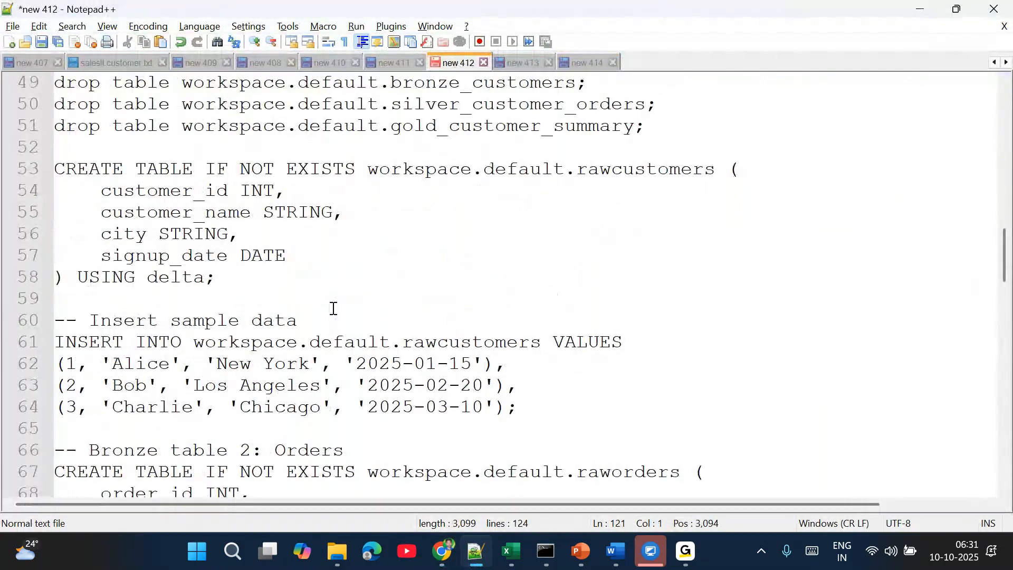
scroll(333, 308, down, 2)
scroll(334, 309, up, 1)
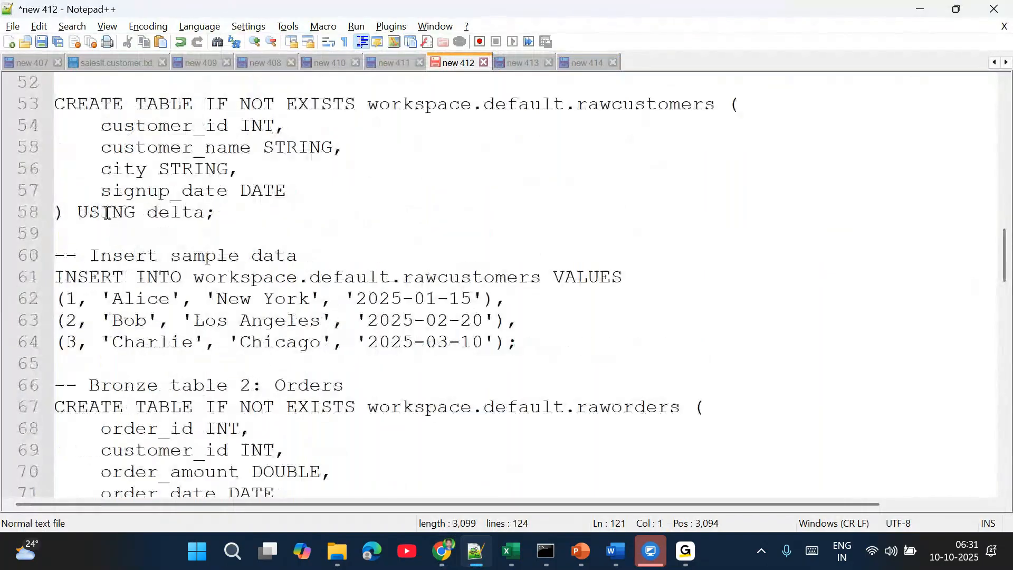
drag(246, 214, 48, 108)
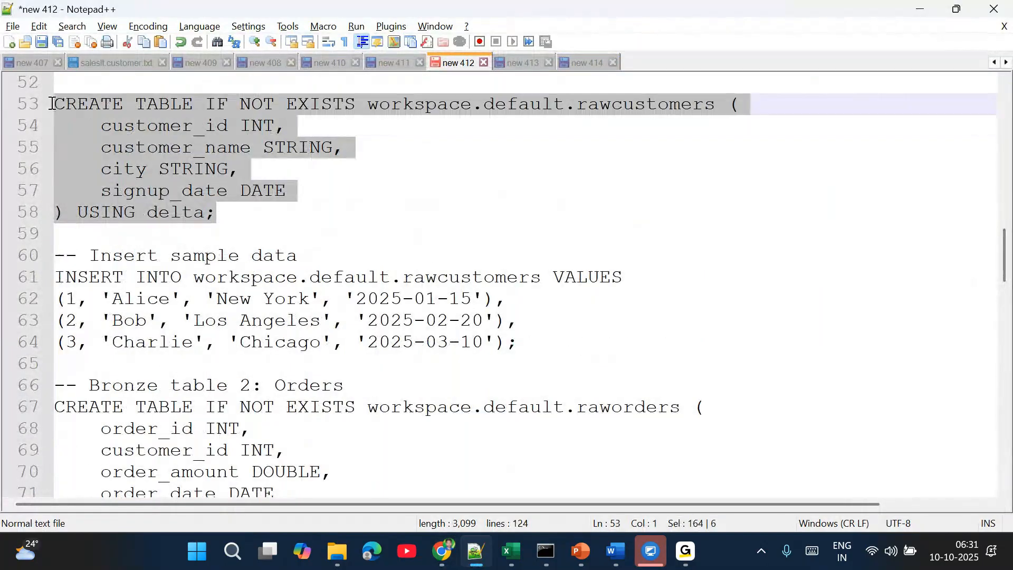
Step: Return to Databricks and paste the rawcustomers CREATE TABLE statement below the commented lines of MyFirstQuery
key(alt+Tab)
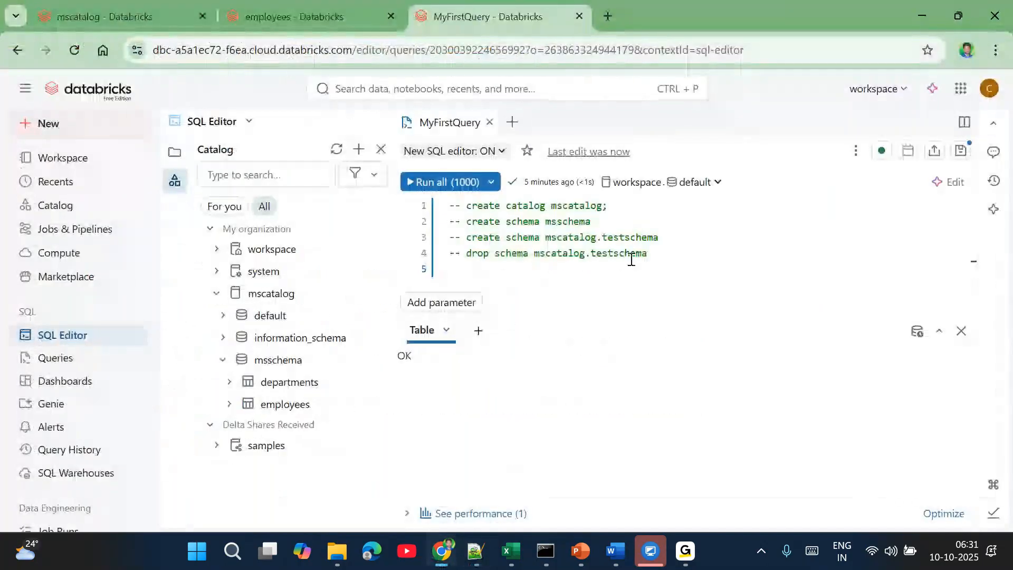
click(658, 260)
key(Return)
key(Return)
text(CREATE TABLE IF NOT EXISTS workspace.default.rawcustomers (     customer_id INT,     customer_name STRING,     city STRING,     signup_date DATE ) USING DELTA)
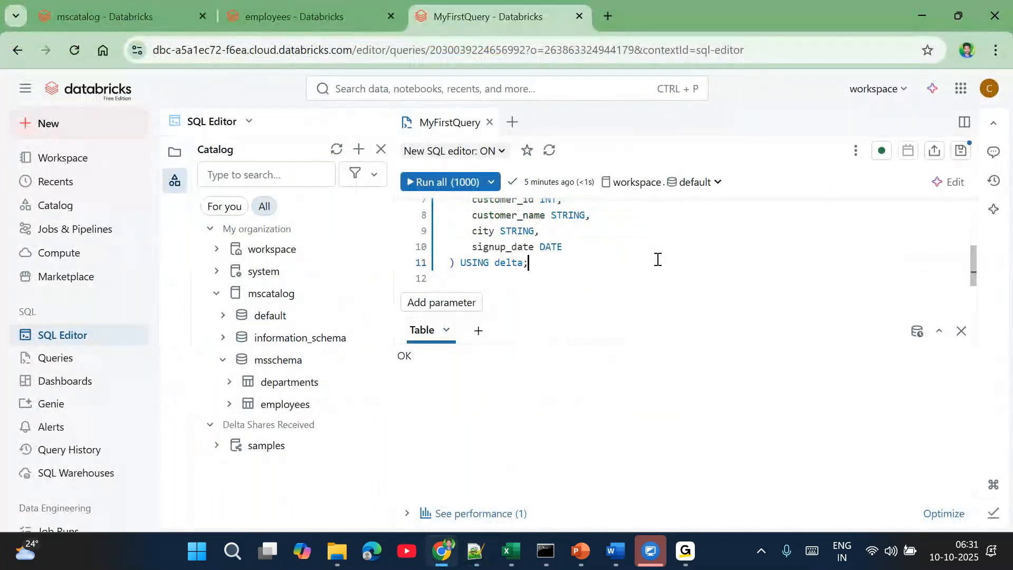
scroll(658, 258, up, 1)
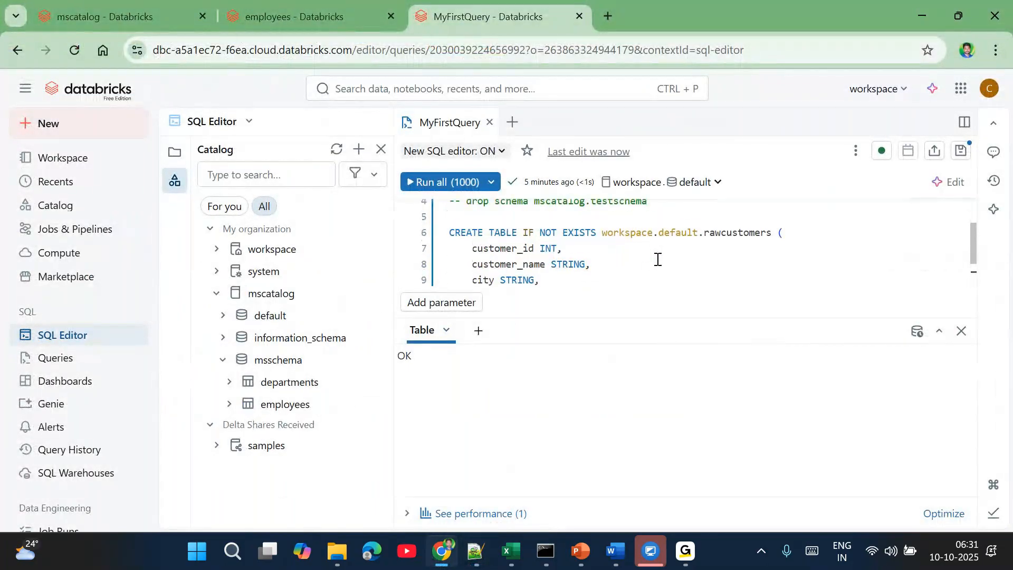
Step: Expand the workspace catalog to check the new table's target path, and enlarge the query editing area
double_click(633, 235)
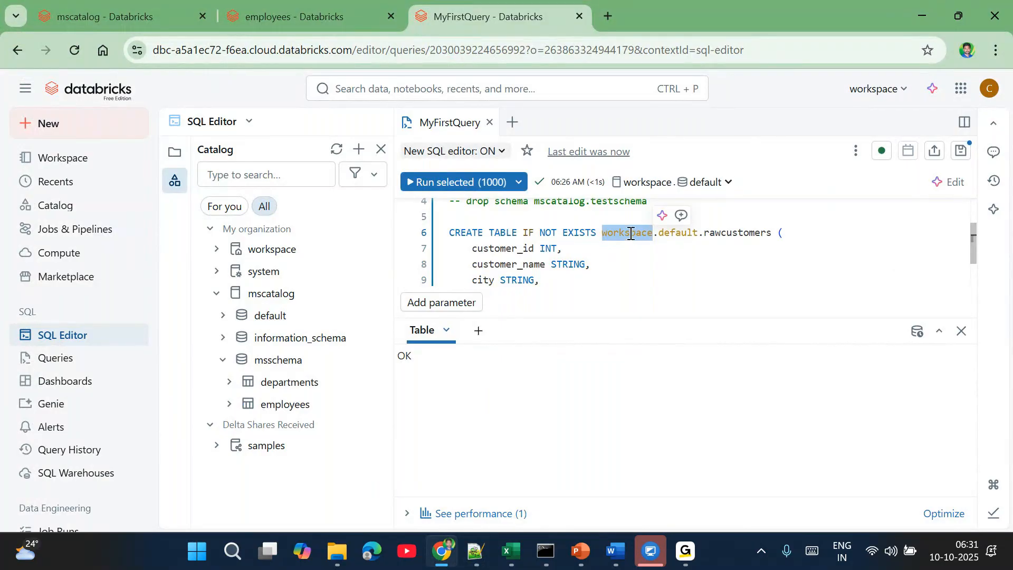
click(216, 258)
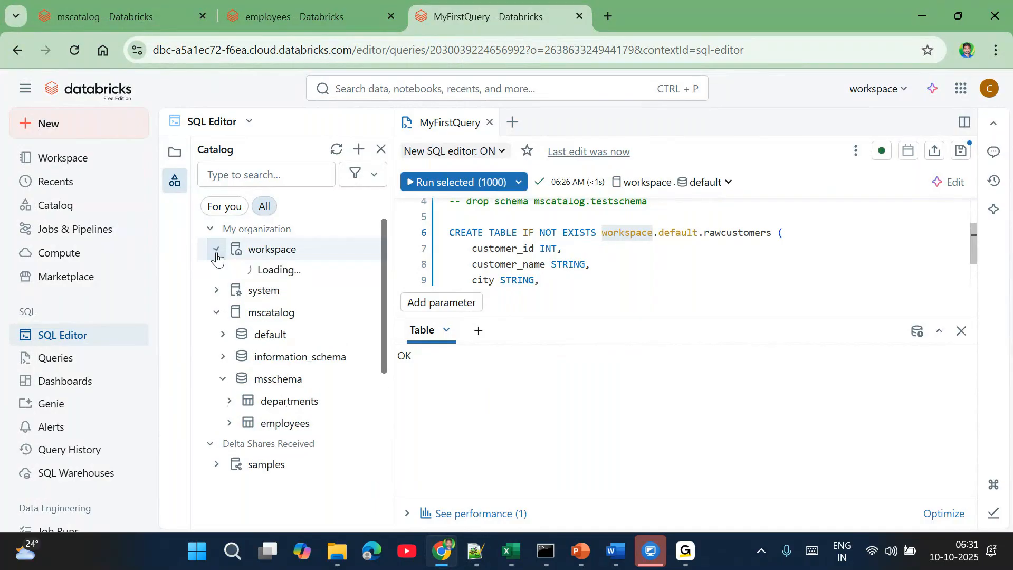
double_click(680, 233)
double_click(731, 233)
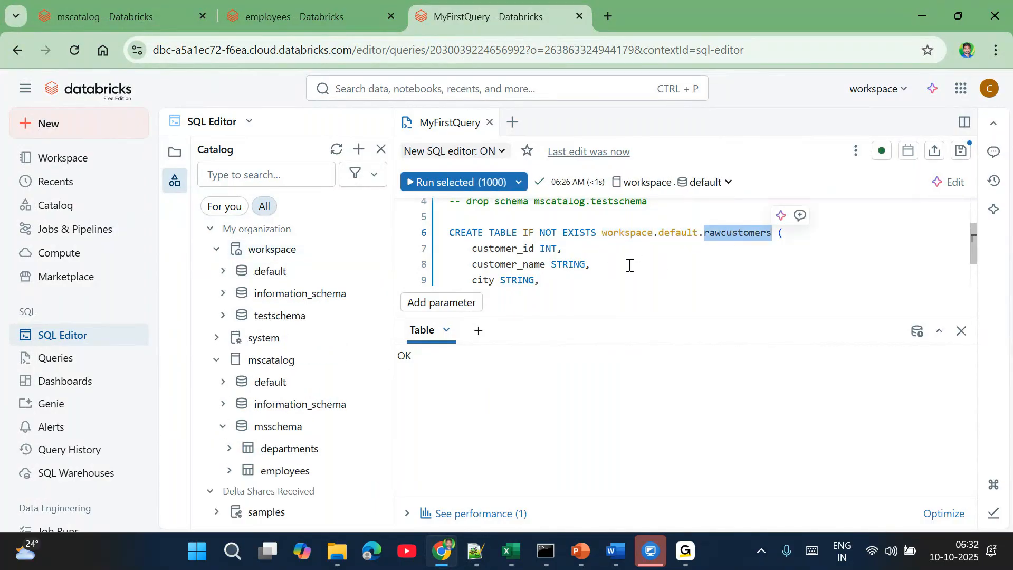
scroll(630, 265, down, 2)
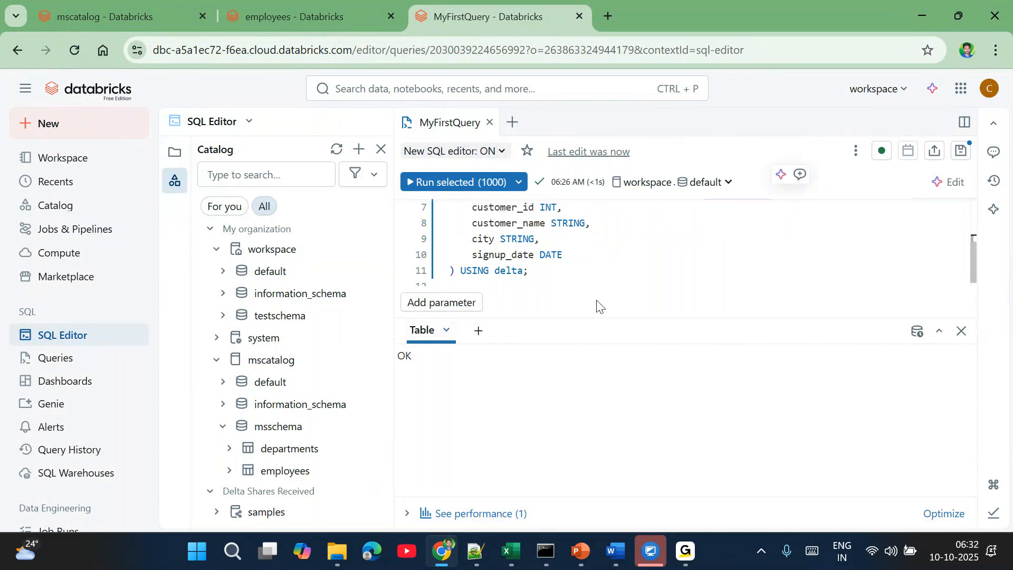
drag(565, 323, 572, 453)
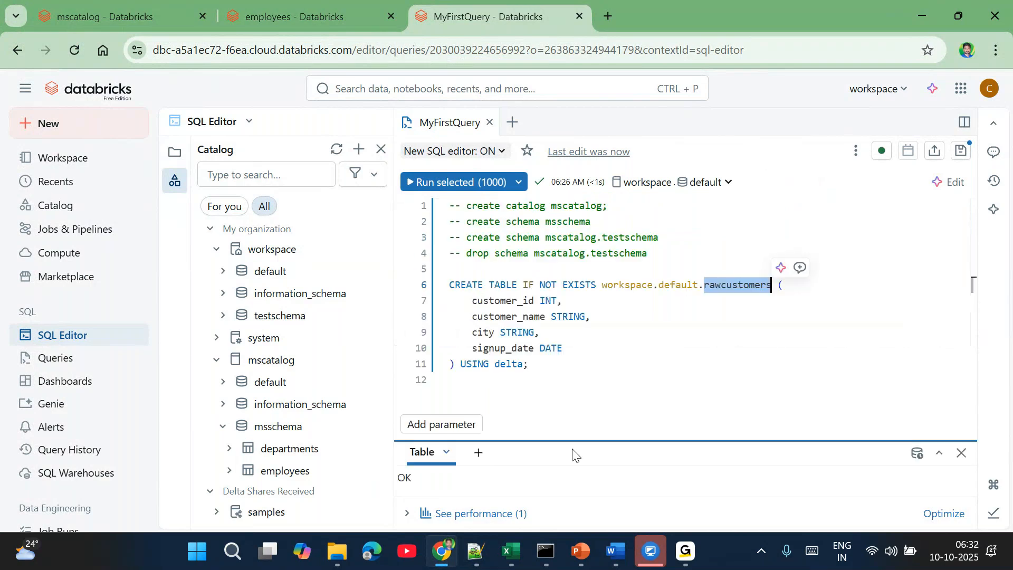
Step: Run only the CREATE TABLE statement for workspace.default.rawcustomers
drag(541, 369, 461, 366)
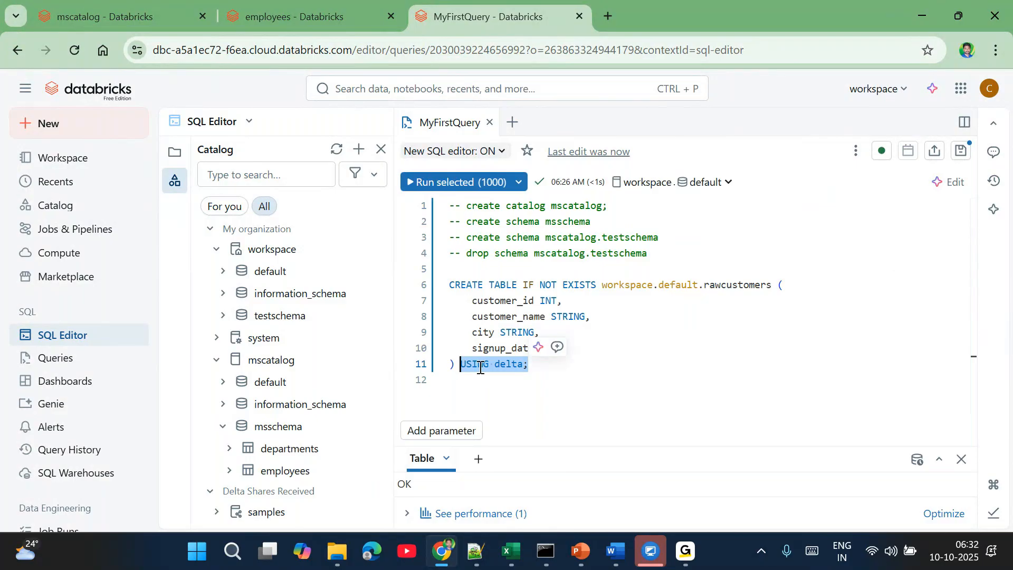
drag(549, 365, 448, 290)
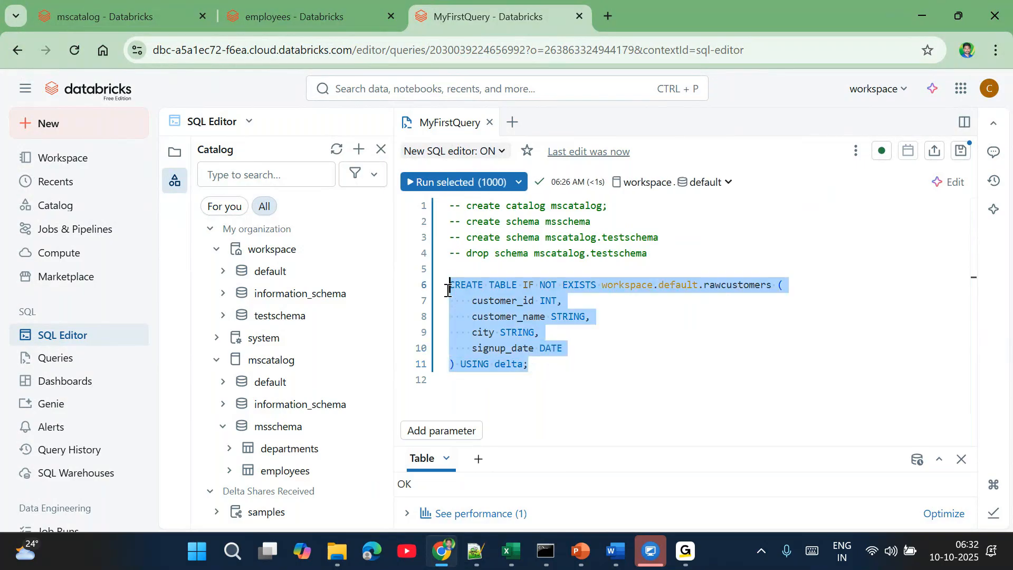
click(437, 190)
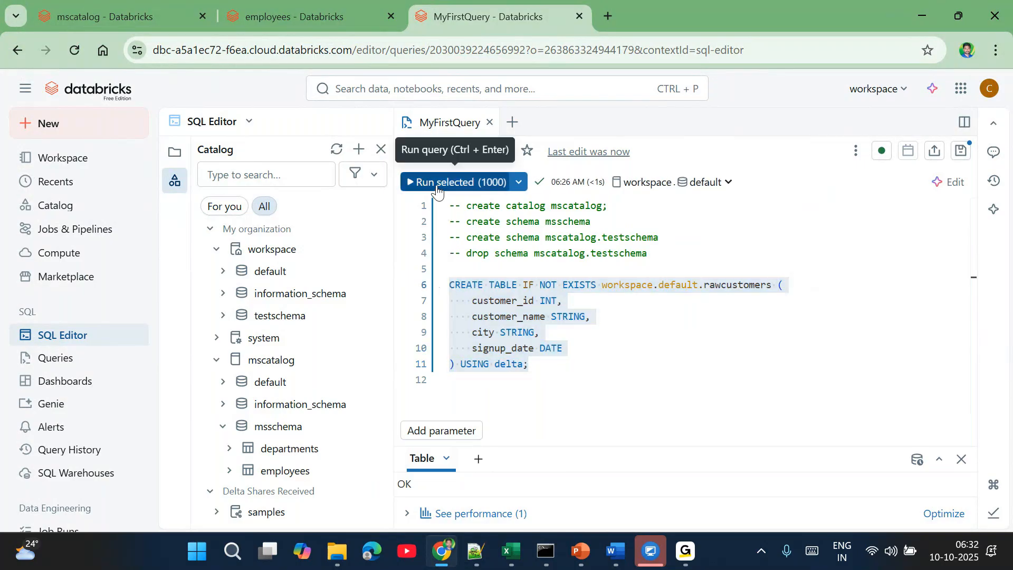
click(558, 367)
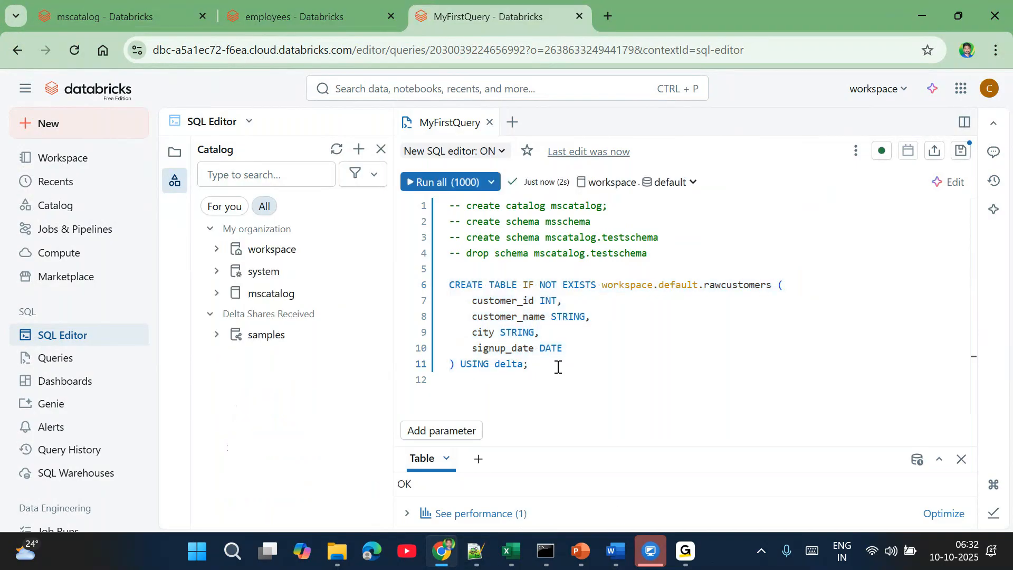
Step: Expand the default schema of the workspace catalog to check for the rawcustomers table
click(217, 250)
click(224, 270)
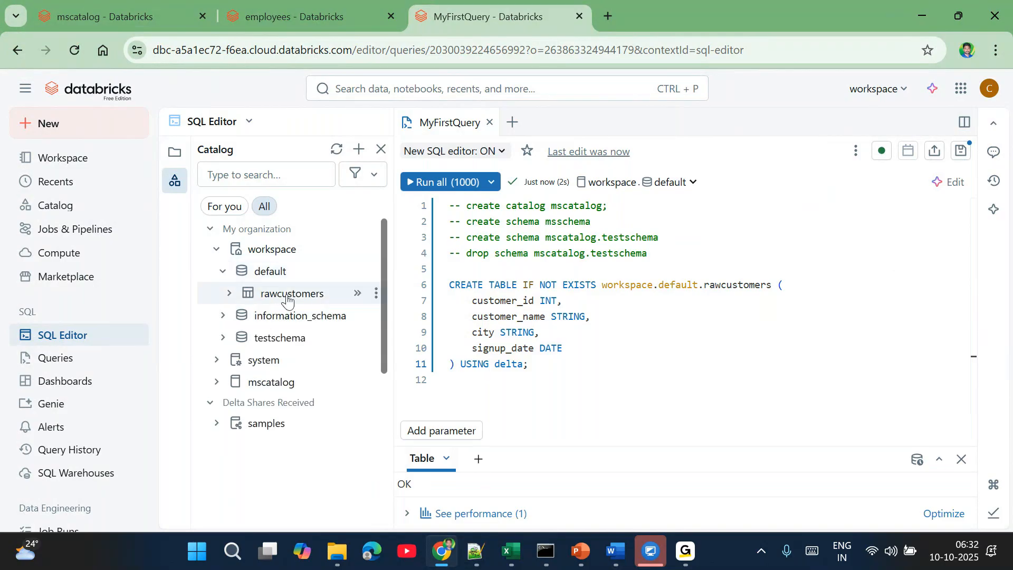
mouse_move(288, 300)
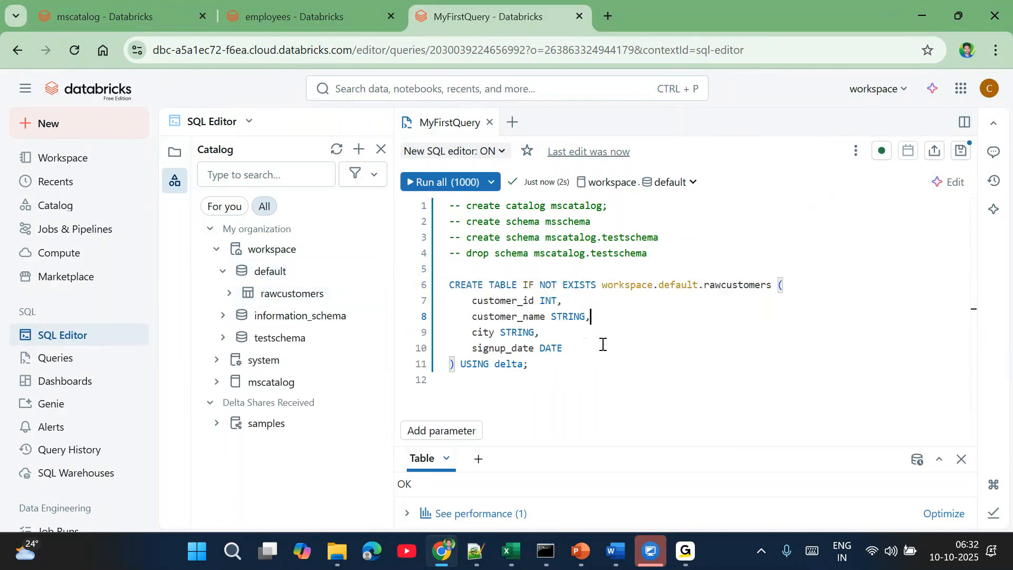
Step: Switch to Notepad++ and copy the INSERT INTO workspace.default.rawcustomers statement with its three sample rows
click(551, 371)
drag(551, 371, 448, 285)
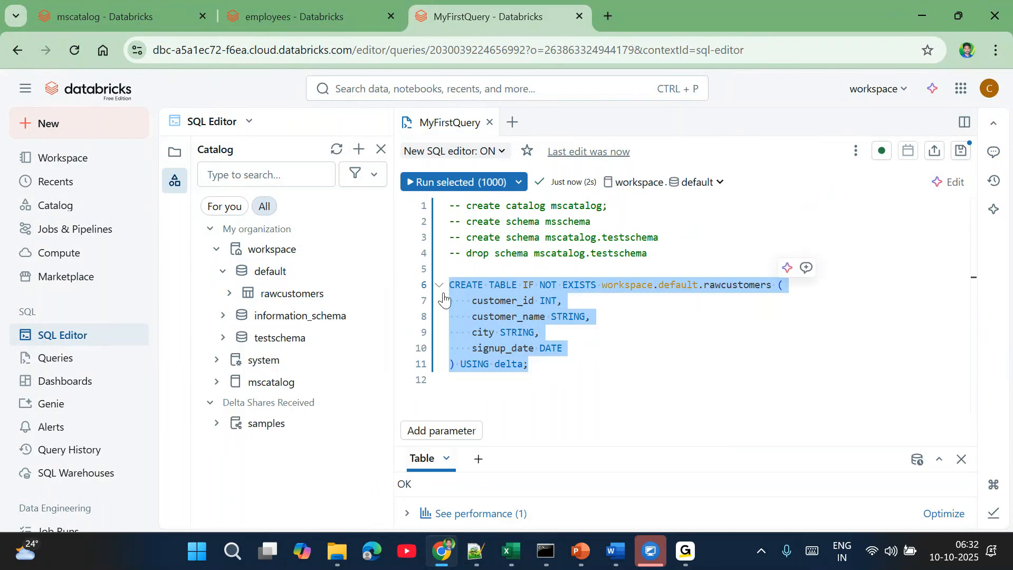
key(alt+Tab)
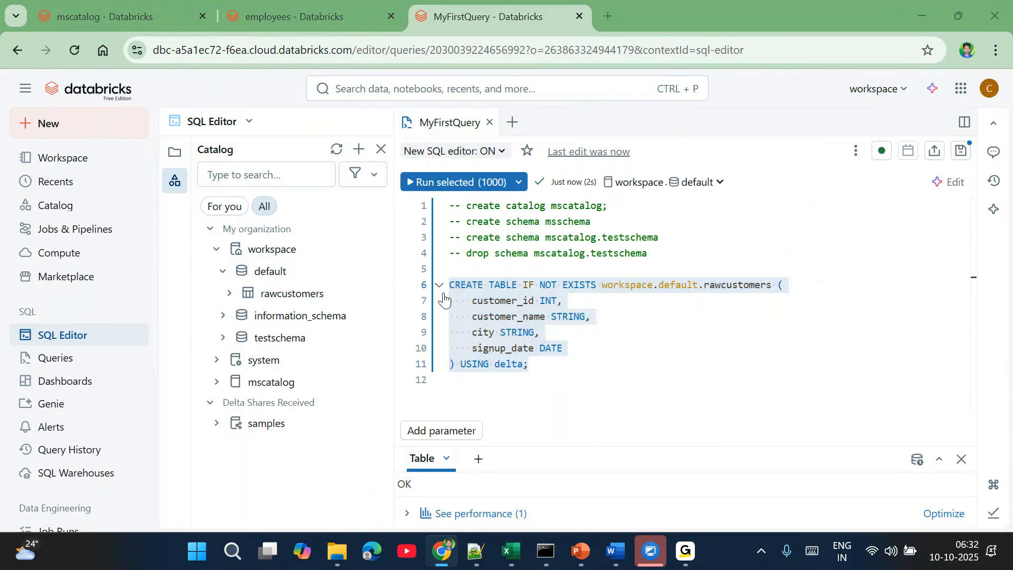
drag(438, 362, 58, 285)
key(ctrl+c)
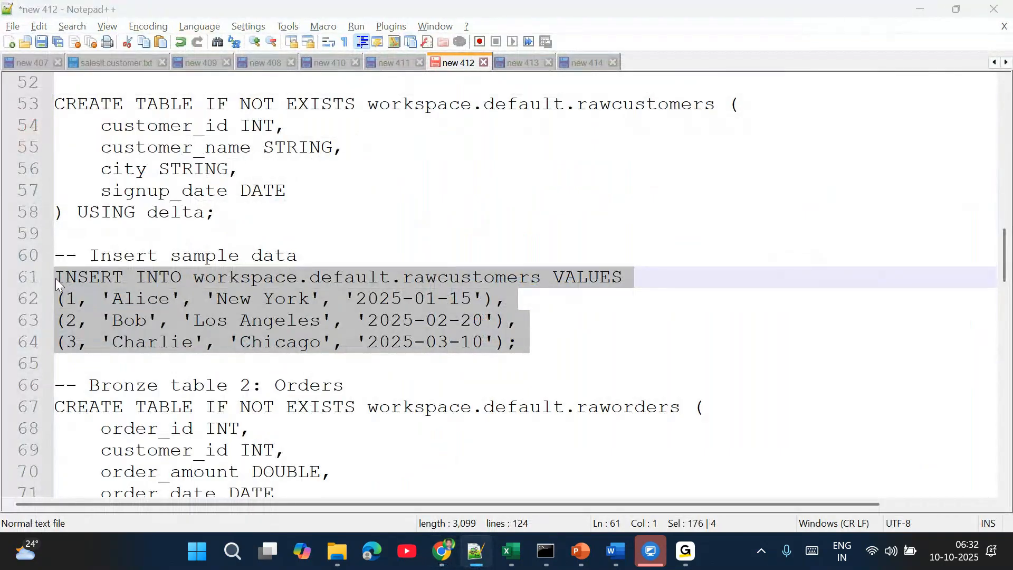
Step: Return to Databricks and paste the rawcustomers INSERT statement below the CREATE TABLE statement
key(alt+Tab)
click(582, 372)
key(ctrl+v)
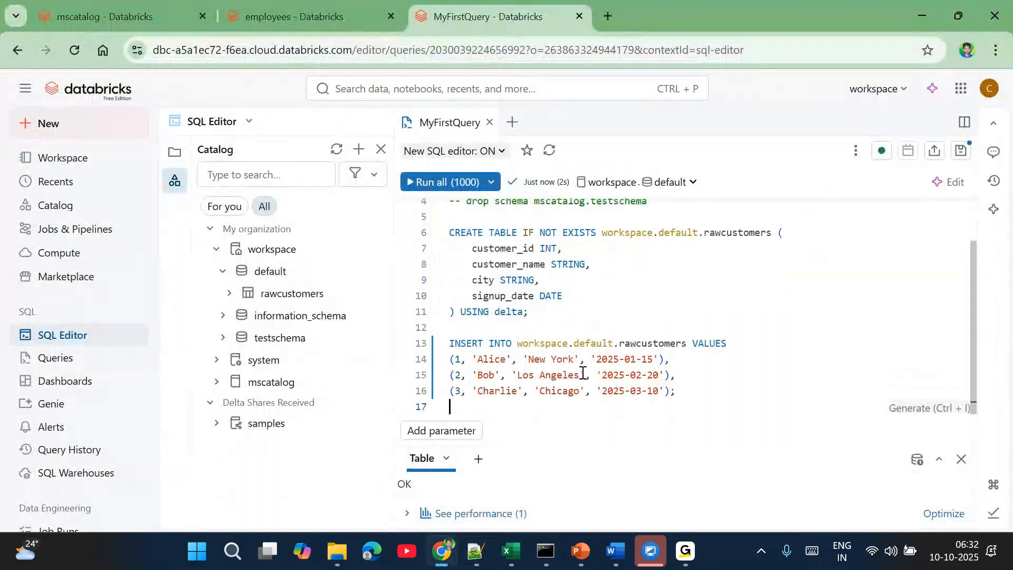
Step: Check the table path in the INSERT statement and run only that statement to load the sample customers
double_click(583, 347)
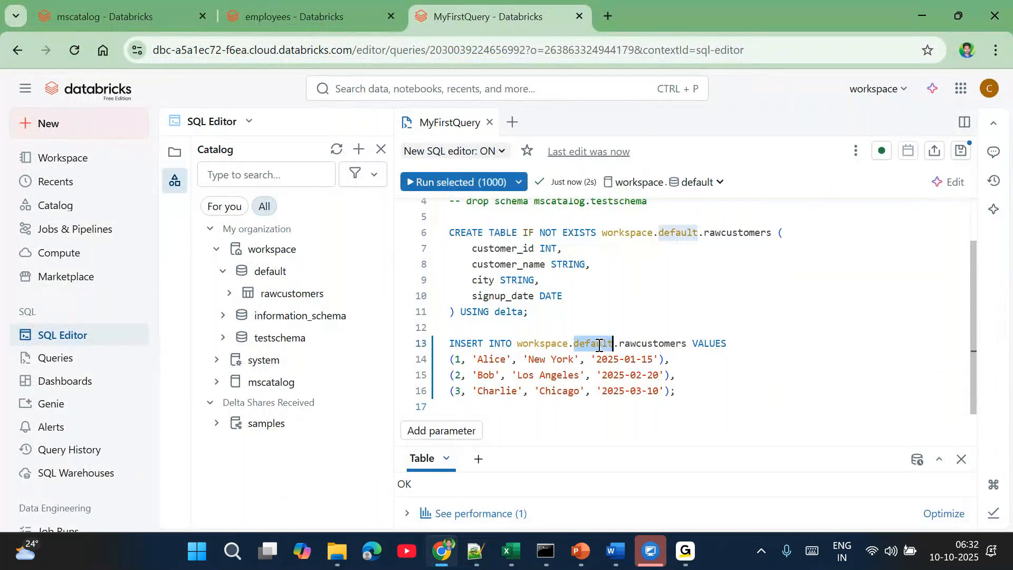
click(657, 343)
double_click(657, 343)
drag(678, 391, 444, 351)
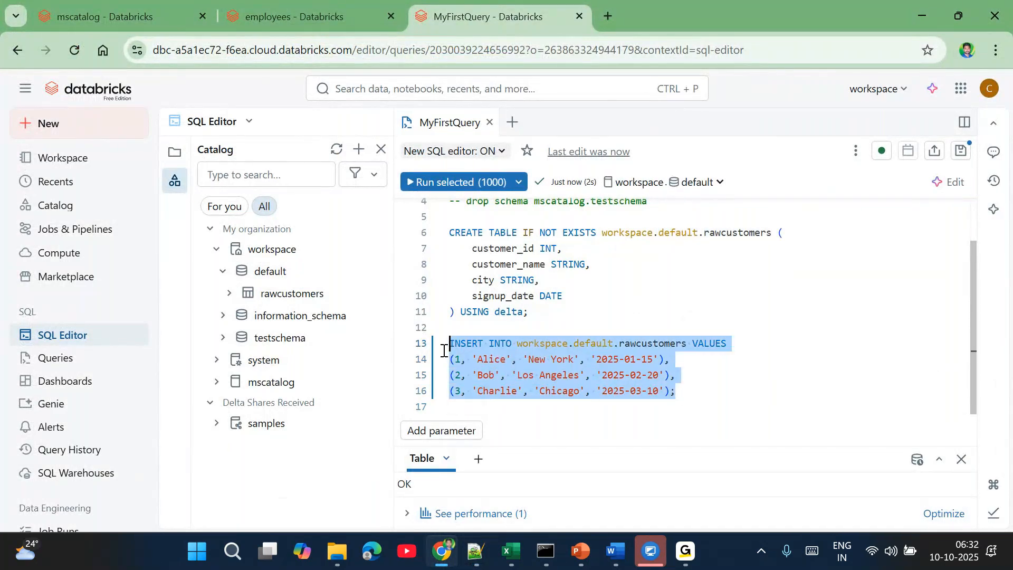
click(447, 183)
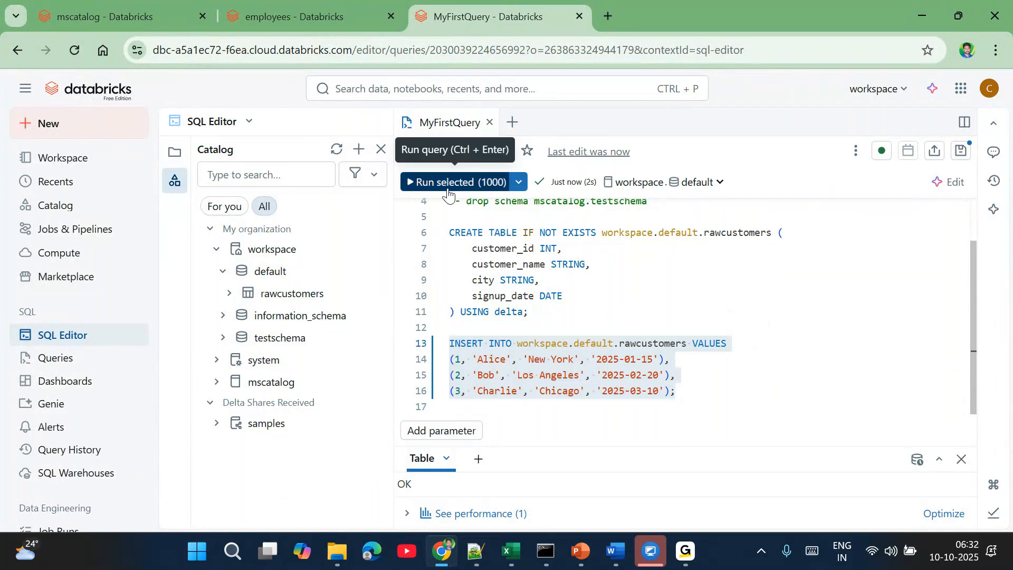
Step: Add blank lines below the INSERT statement in MyFirstQuery
click(688, 397)
key(Return)
key(Return)
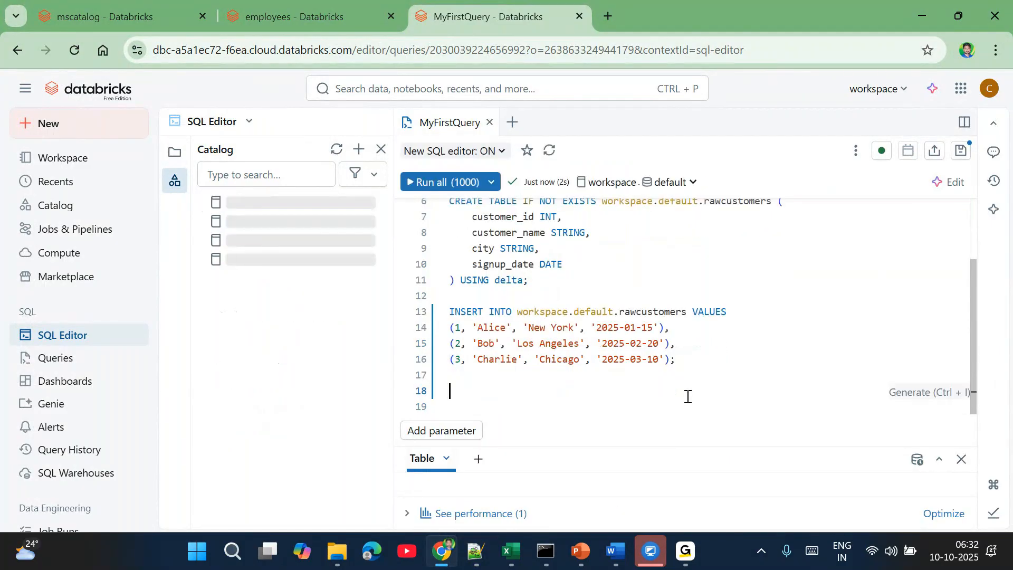
key(Return)
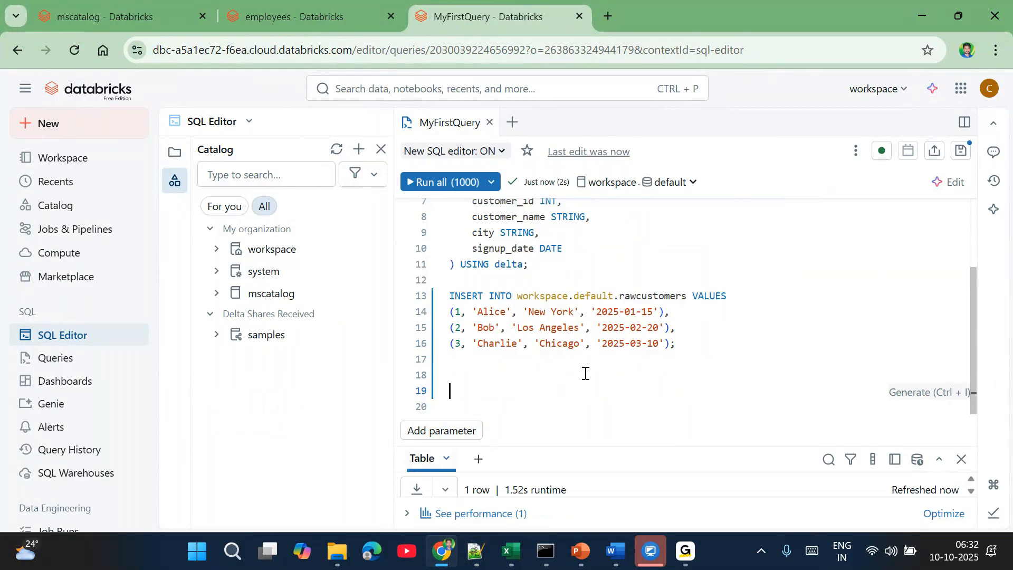
Step: Switch to Notepad++ and copy the CREATE TABLE IF NOT EXISTS workspace.default.raworders statement
key(alt+Tab)
scroll(475, 380, down, 1)
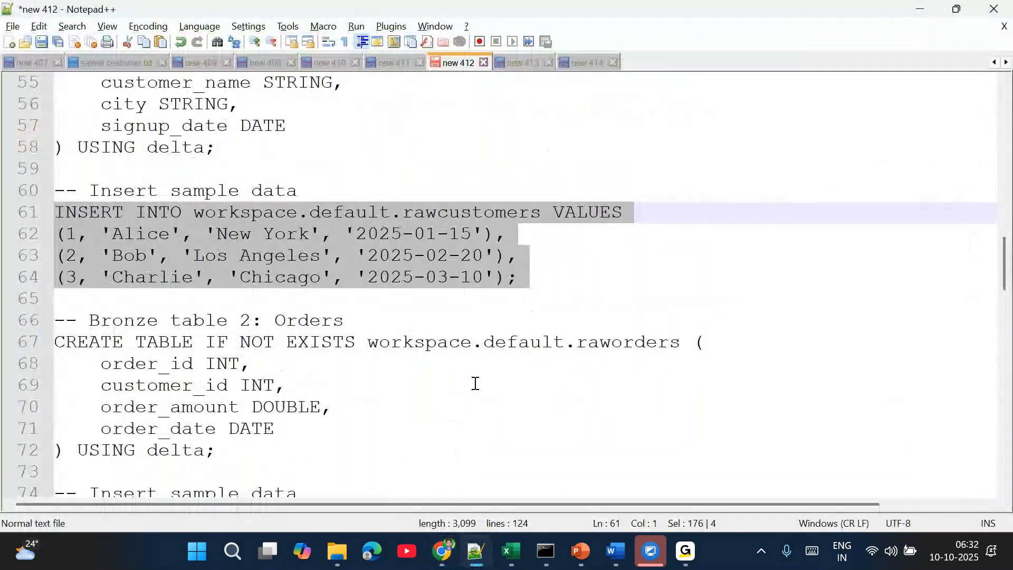
double_click(467, 212)
scroll(465, 198, up, 2)
scroll(560, 328, down, 3)
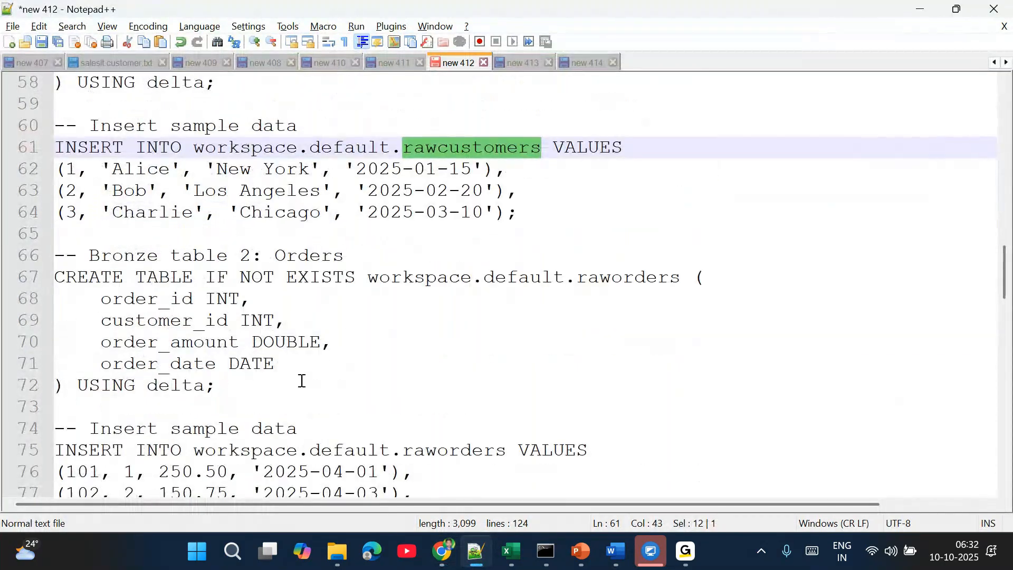
drag(223, 387, 20, 289)
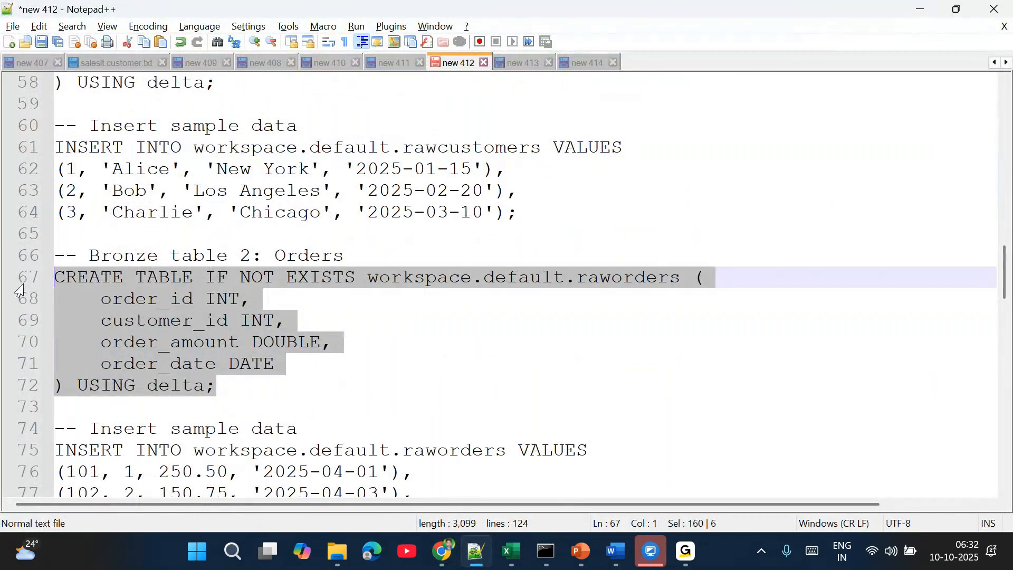
key(ctrl+c)
Step: Return to Databricks, paste the raworders CREATE TABLE statement below the customers INSERT and run only that statement
key(alt+Tab)
click(557, 385)
key(ctrl+v)
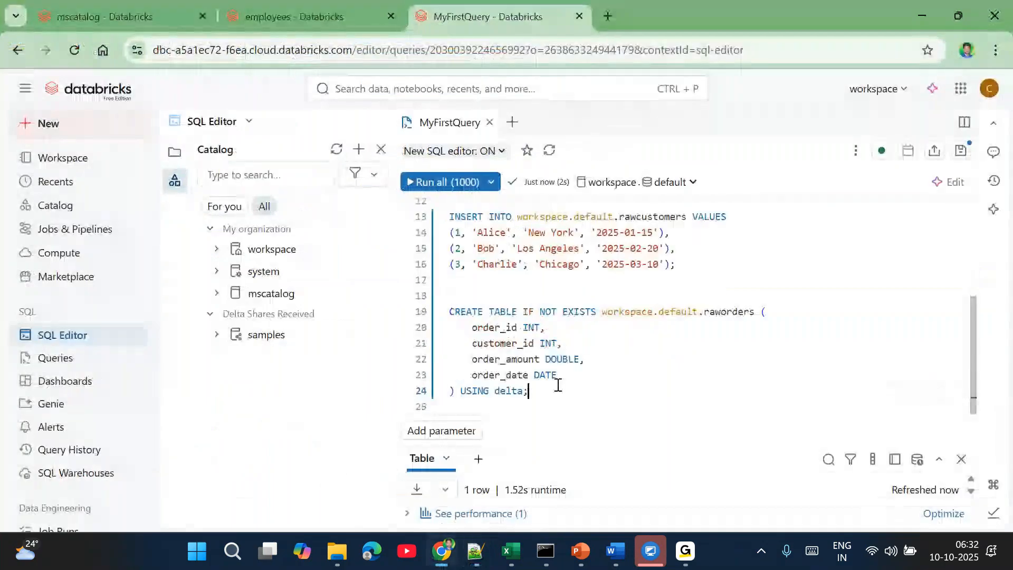
drag(546, 389, 450, 312)
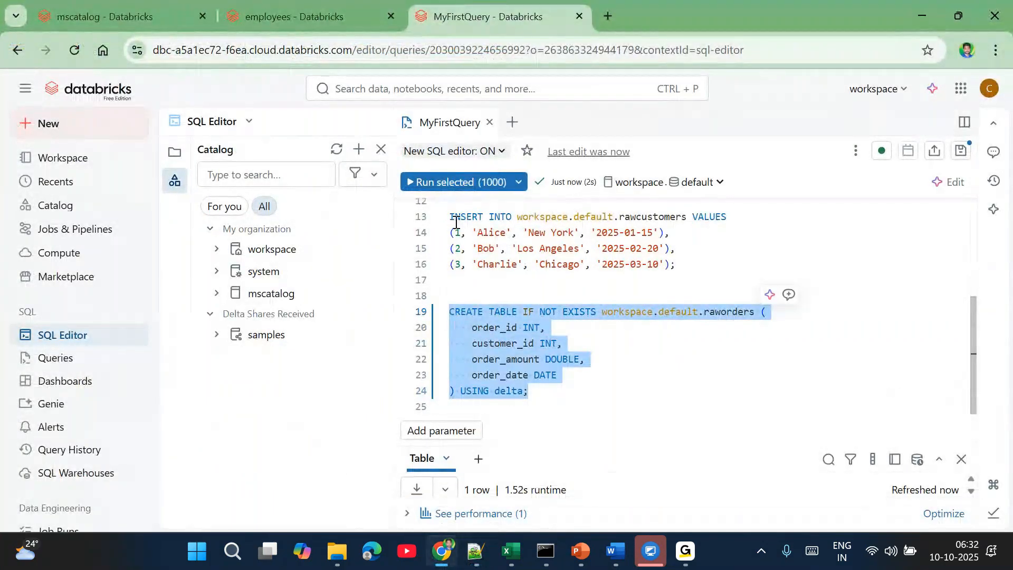
click(443, 182)
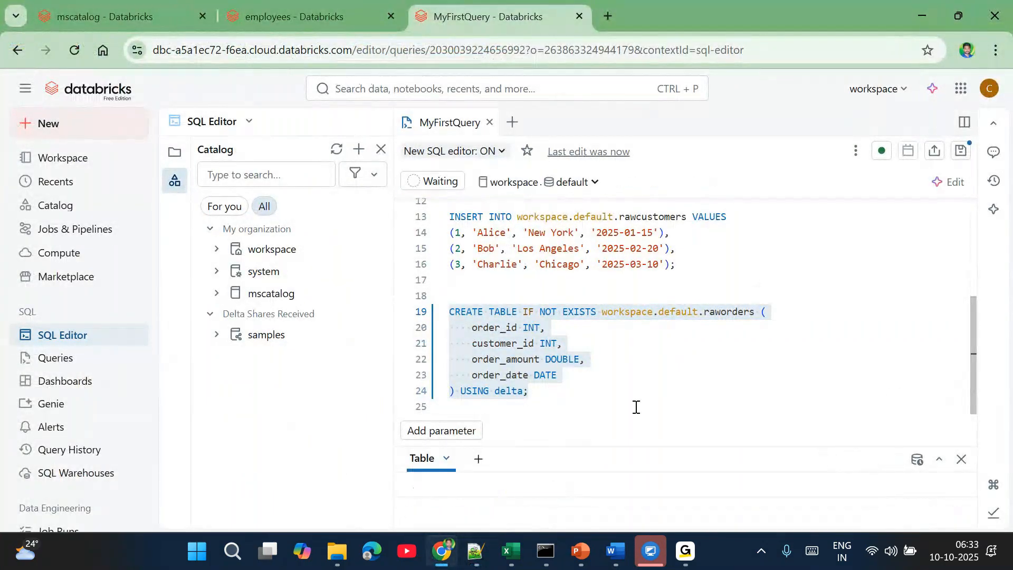
Step: Add blank lines below the raworders CREATE TABLE statement in MyFirstQuery
click(552, 393)
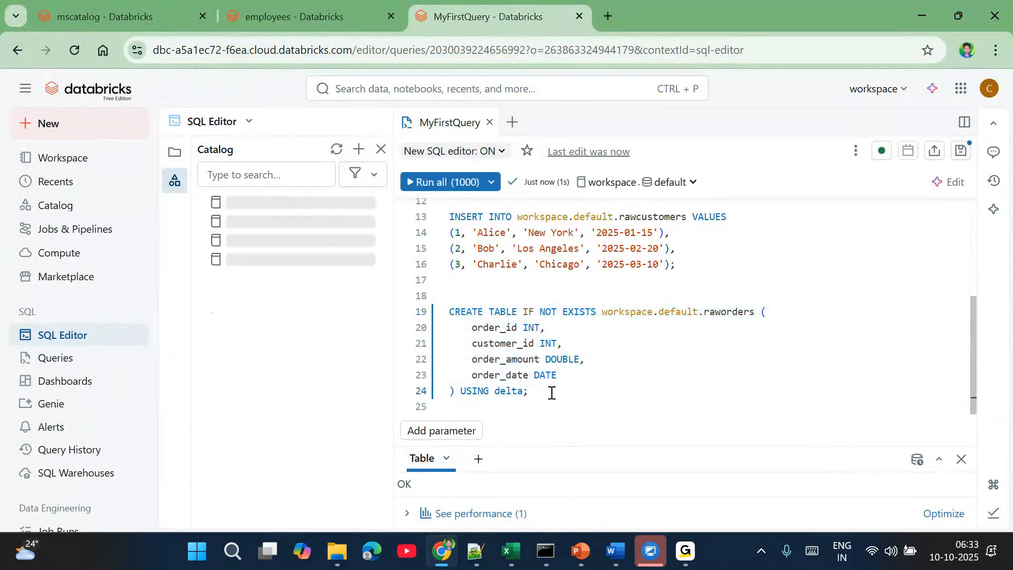
key(Return)
key(Return)
key(Return)
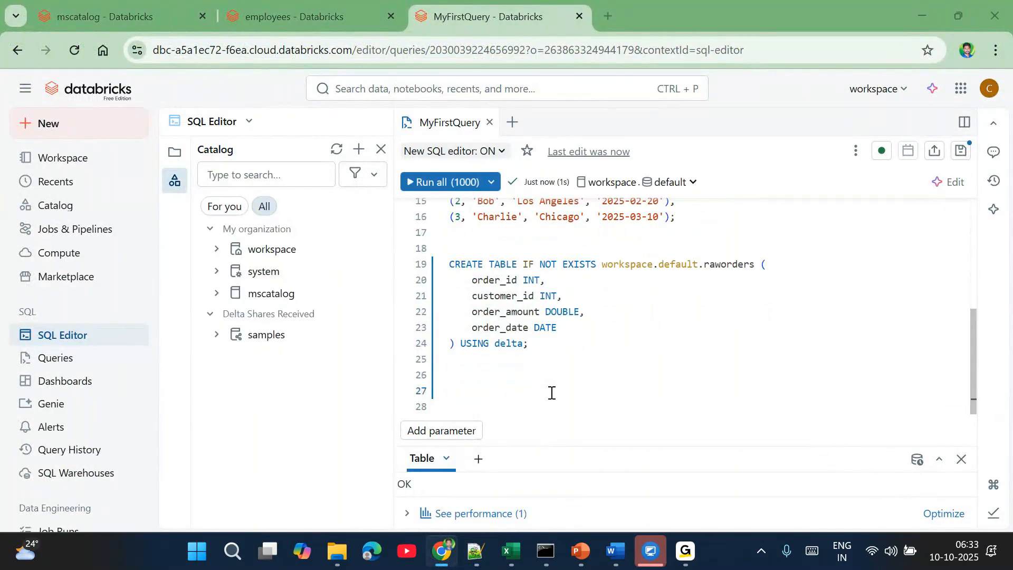
Step: Switch to Notepad++ and copy the INSERT INTO workspace.default.raworders statement with its four sample rows
key(alt+Tab)
scroll(473, 328, down, 3)
double_click(391, 287)
drag(390, 287, 49, 200)
key(ctrl+c)
Step: Return to Databricks, paste the raworders INSERT statement below its CREATE TABLE and run only that statement
key(alt+Tab)
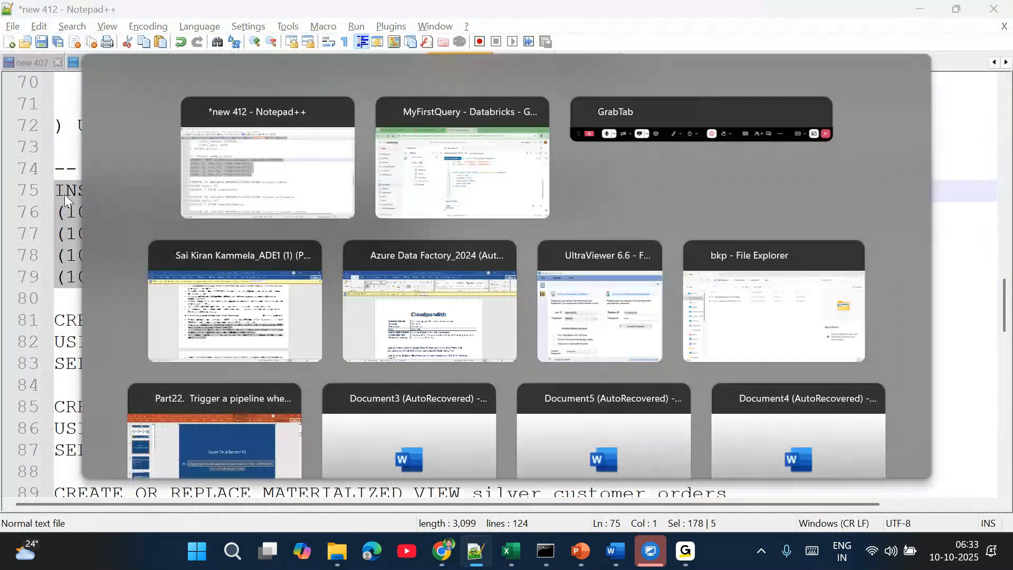
key(ctrl+v)
drag(637, 390, 446, 332)
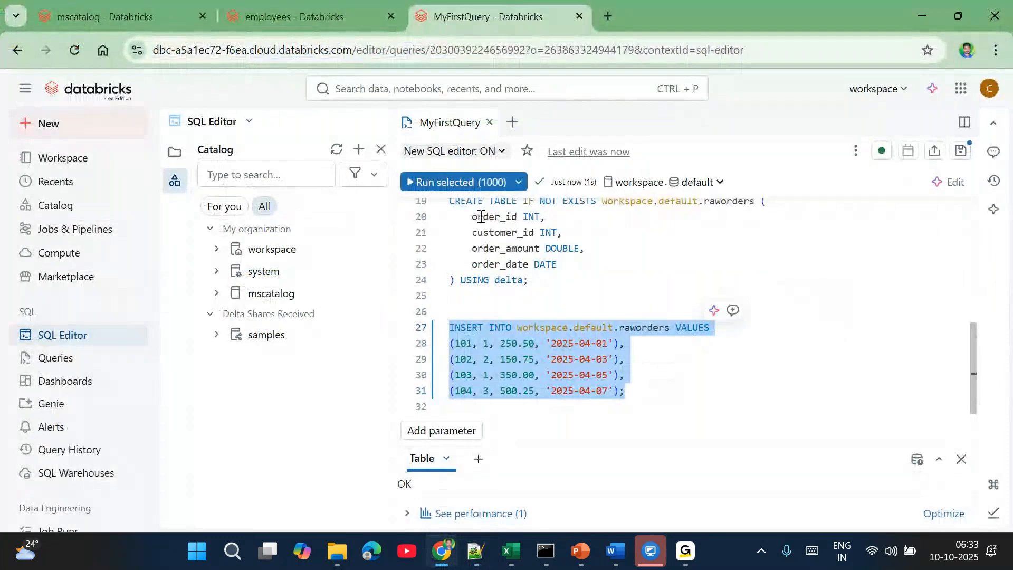
click(453, 182)
Step: Examine the catalog, schema and table parts of the table names, the USING delta clause and the raworders INSERT rows
scroll(596, 268, up, 1)
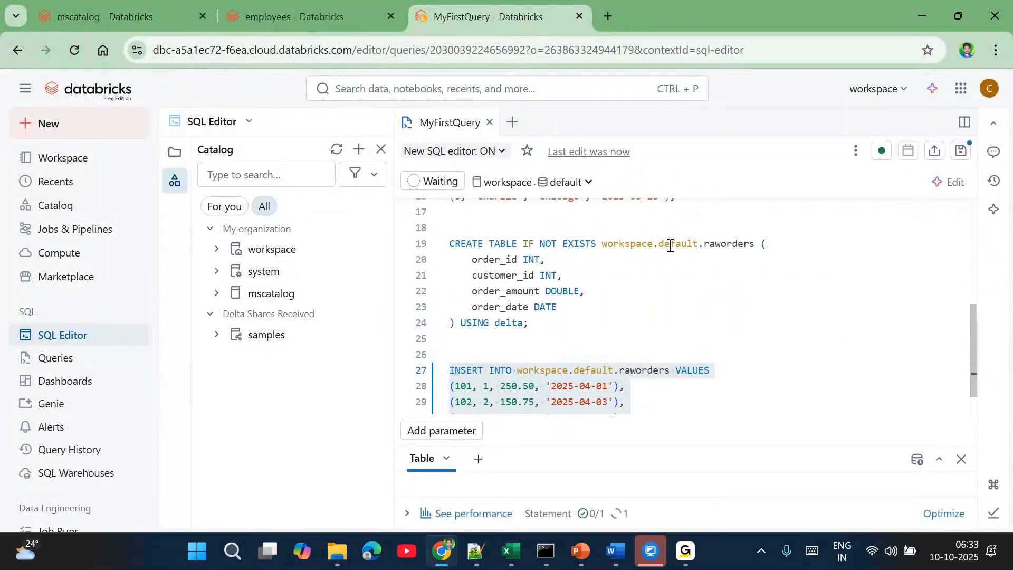
double_click(629, 244)
double_click(679, 245)
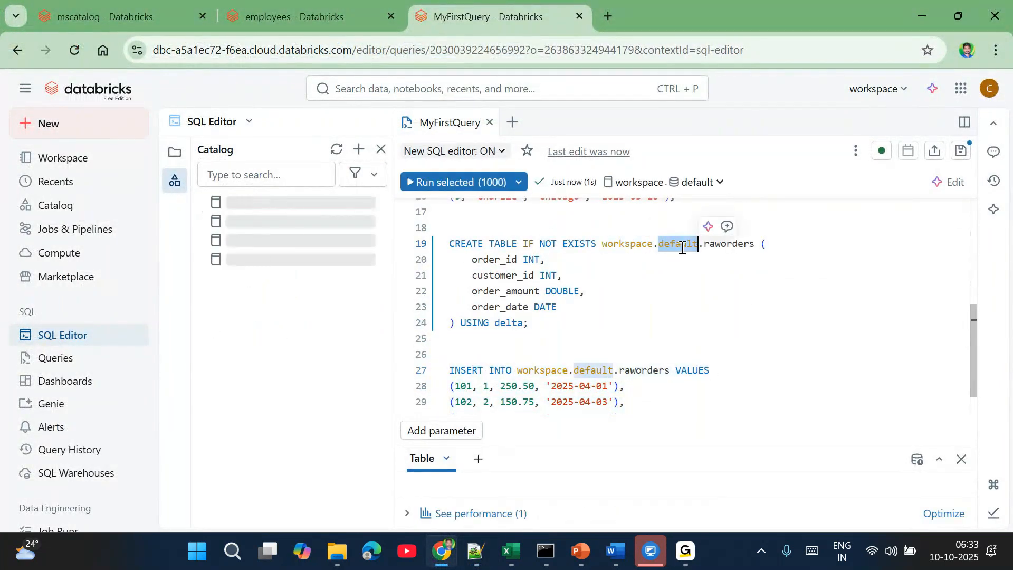
click(731, 244)
double_click(730, 244)
double_click(628, 244)
double_click(678, 245)
double_click(730, 245)
scroll(730, 244, up, 2)
drag(517, 247, 670, 326)
click(614, 342)
scroll(597, 373, down, 1)
drag(477, 341, 455, 403)
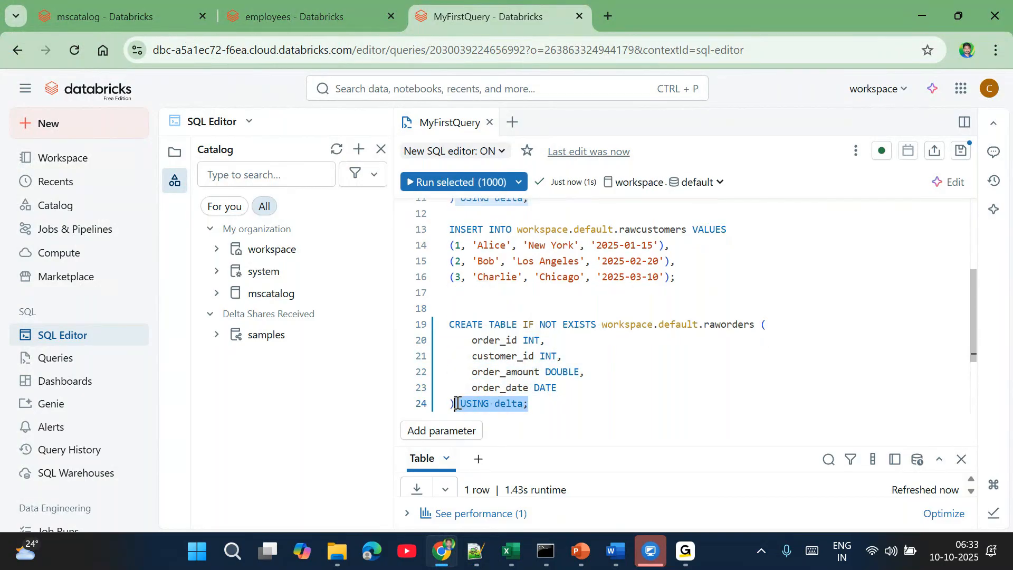
scroll(642, 397, down, 1)
scroll(643, 397, down, 2)
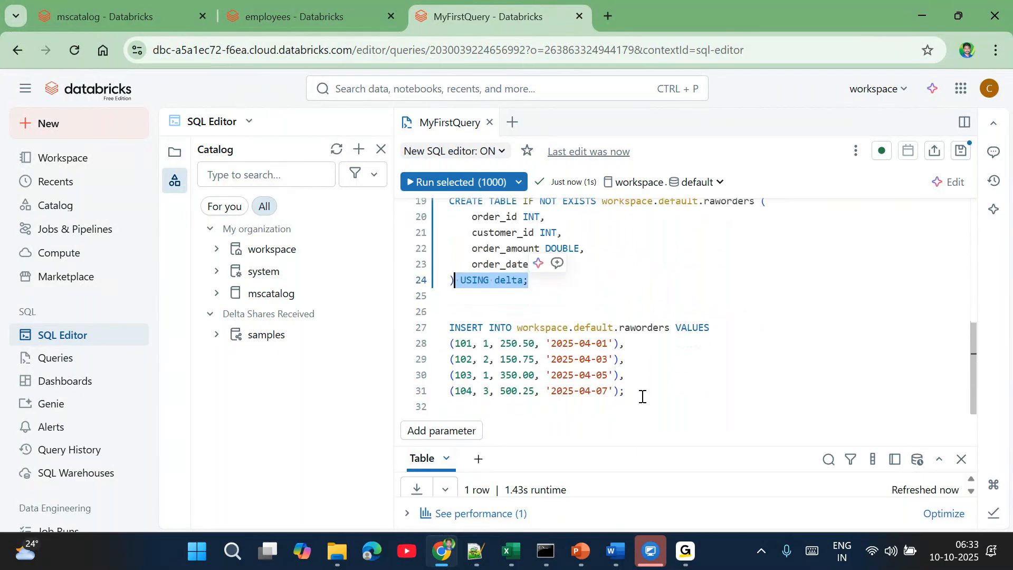
drag(645, 391, 469, 306)
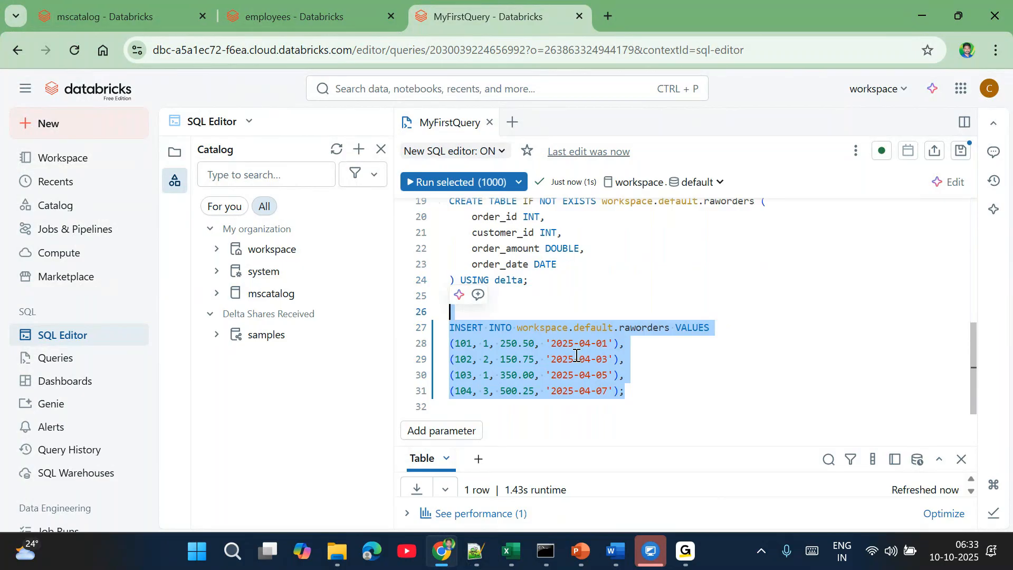
Step: Add a semicolon after the raworders INSERT and write select * from rawcustomers a few lines below it
click(652, 391)
text(;)
key(Return)
key(Return)
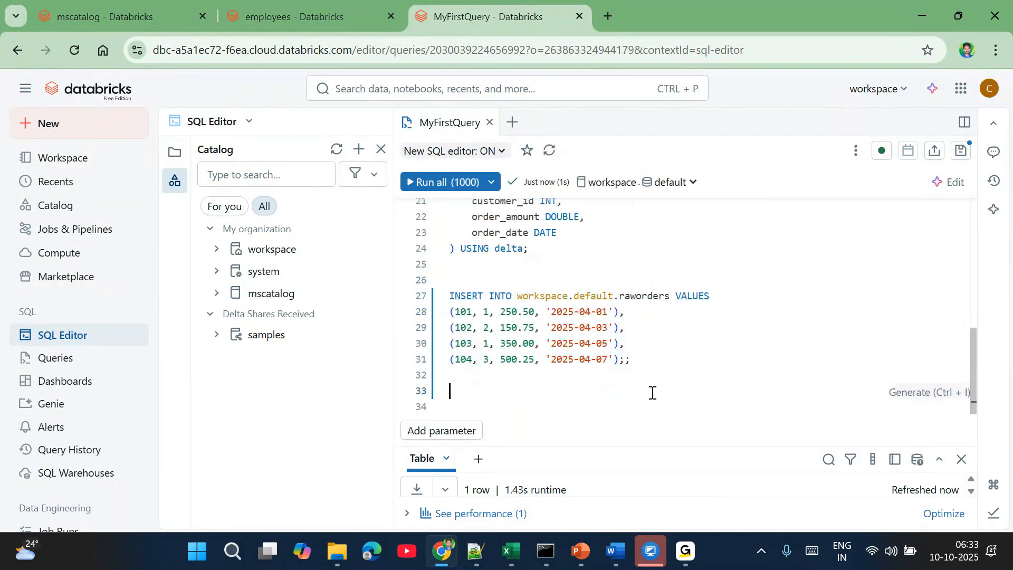
key(Return)
text(select)
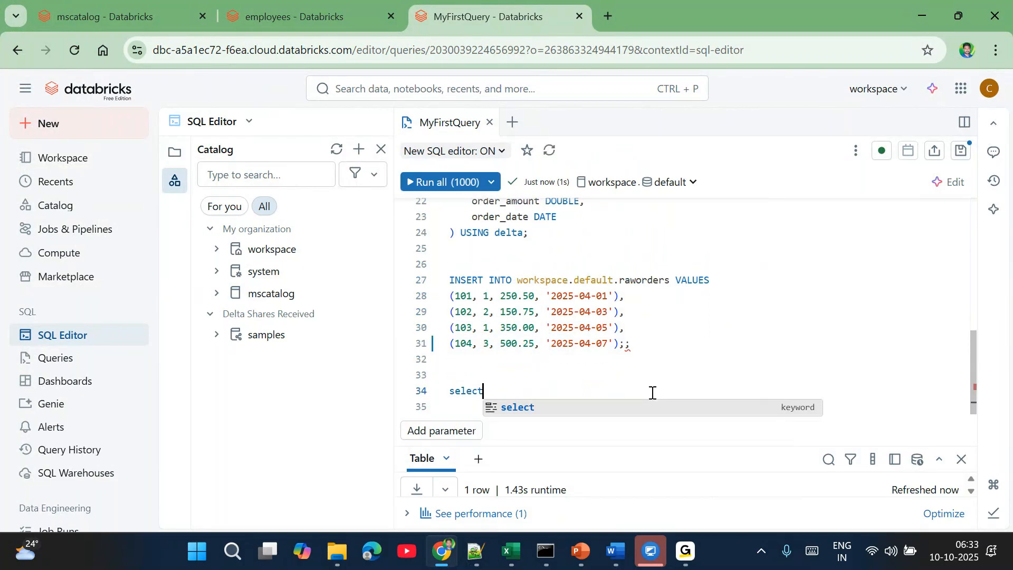
text( * from )
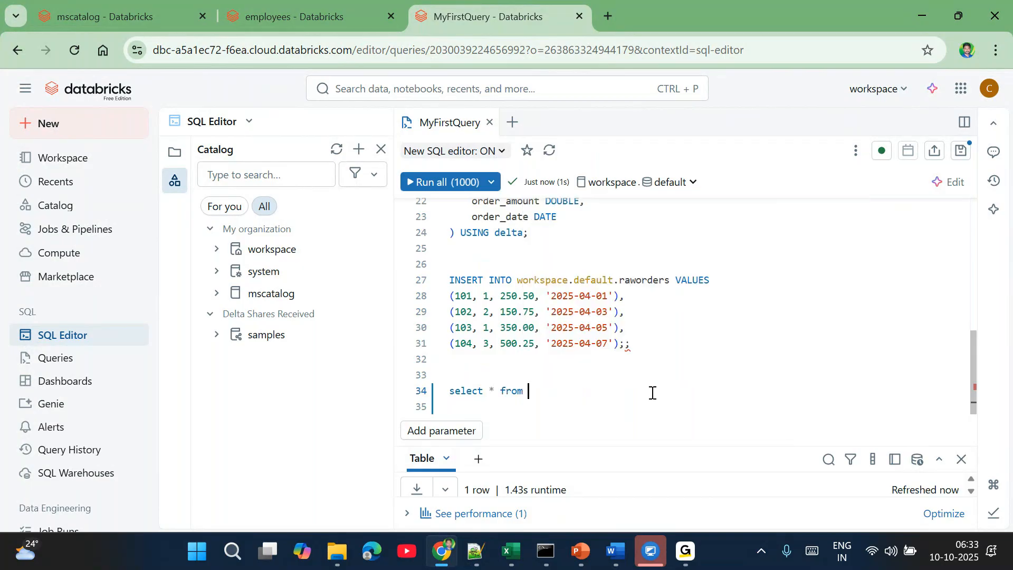
text(raw)
key(Return)
key(shift+Home)
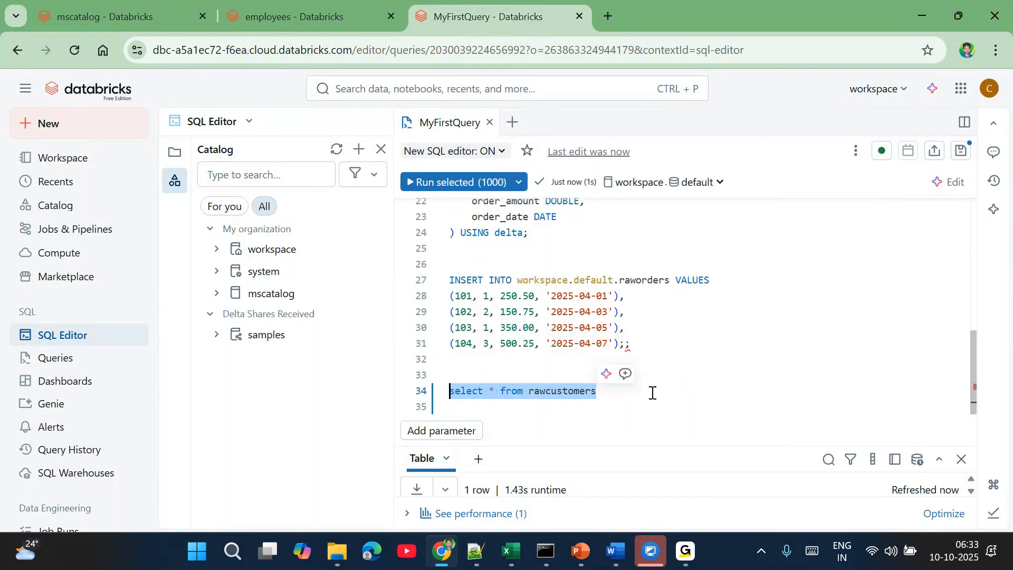
double_click(576, 392)
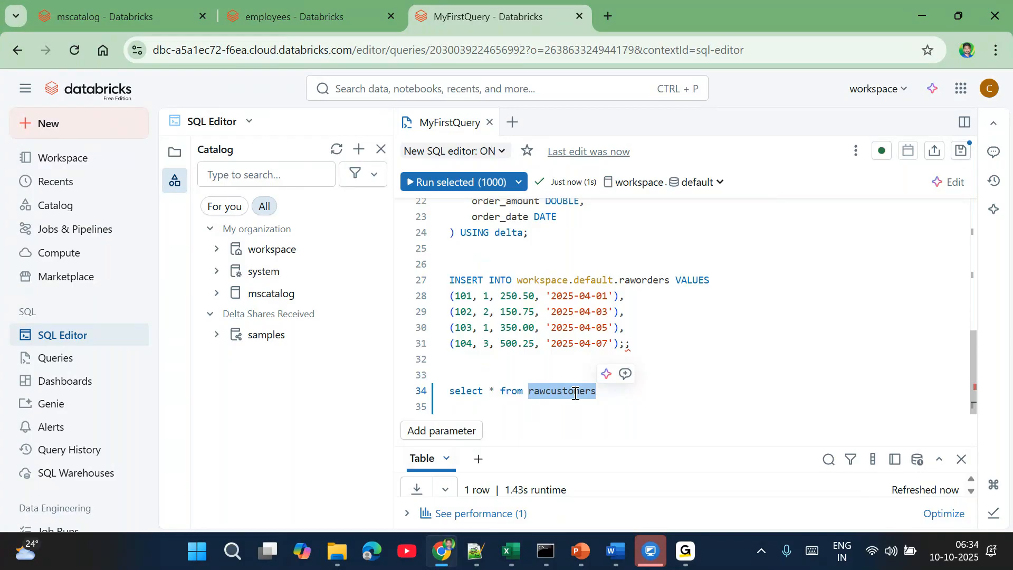
click(530, 388)
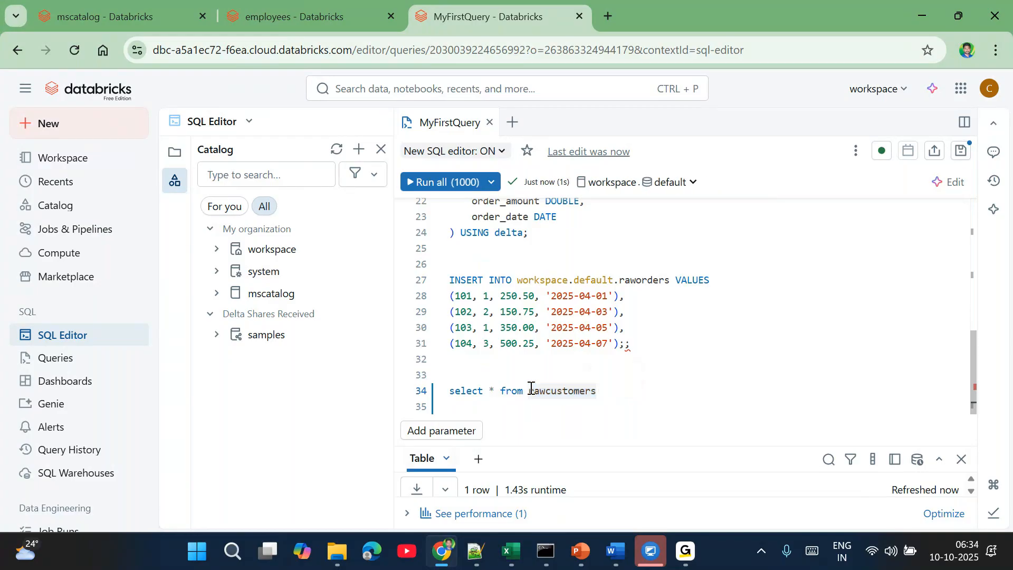
click(644, 30)
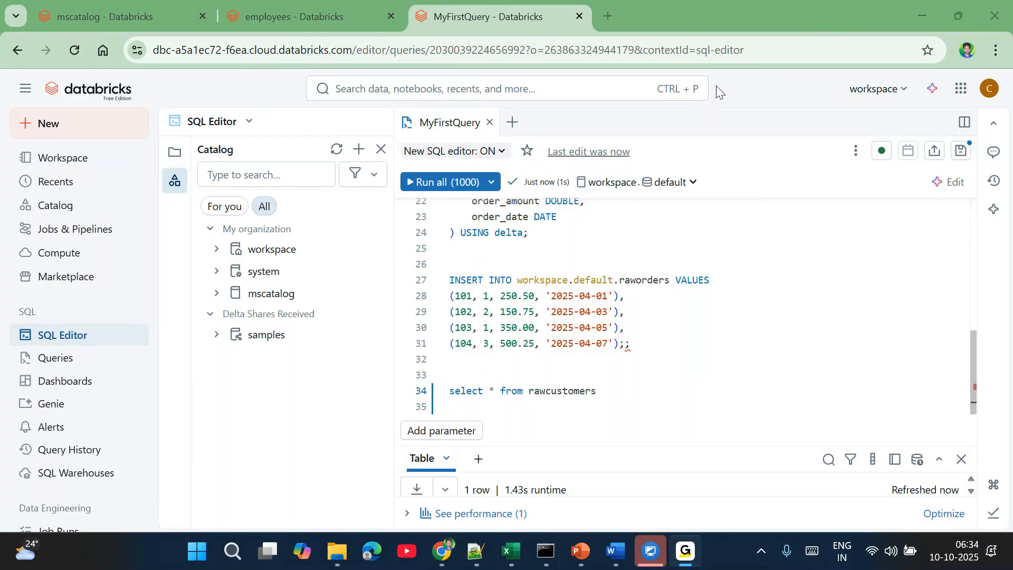
mouse_move(705, 163)
mouse_down()
mouse_move(567, 159)
mouse_move(571, 196)
mouse_move(731, 187)
mouse_move(716, 139)
mouse_move(669, 153)
mouse_up()
mouse_move(595, 172)
mouse_down()
mouse_move(611, 175)
mouse_move(651, 127)
mouse_up()
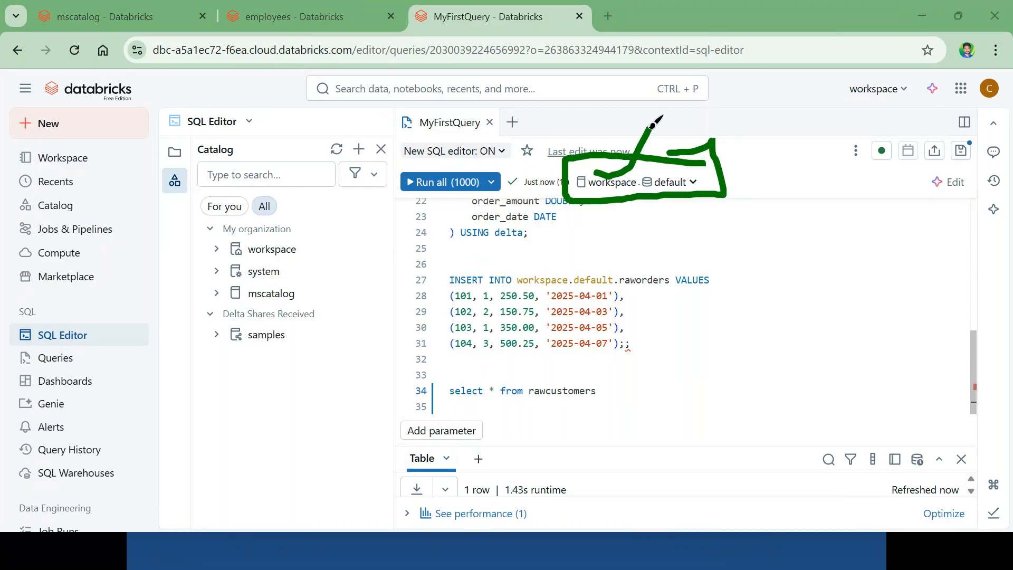
drag(681, 170, 716, 134)
click(726, 46)
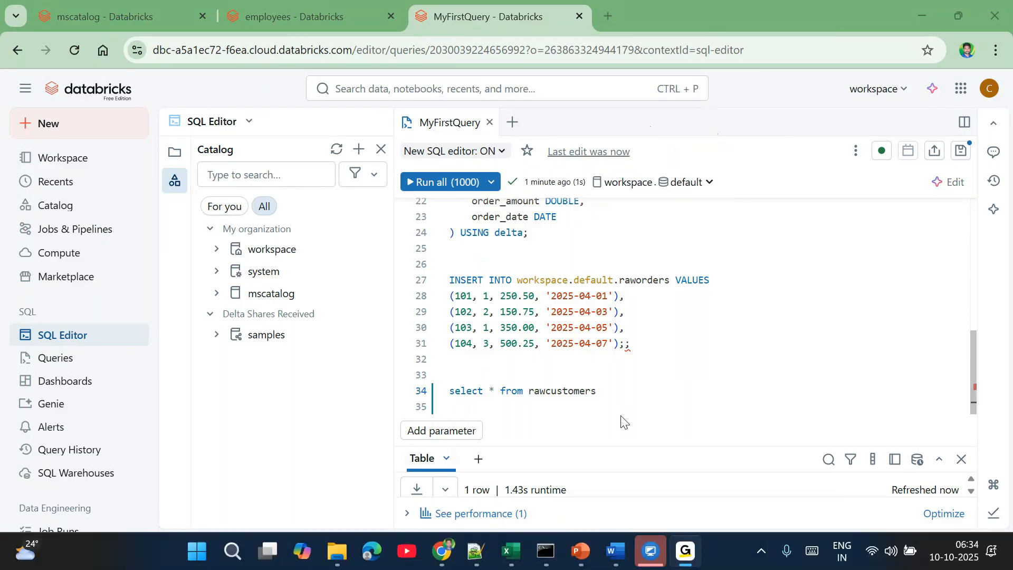
Step: Run only the rawcustomers SELECT statement and enlarge the results pane to show its rows
drag(616, 396, 450, 393)
key(ctrl+c)
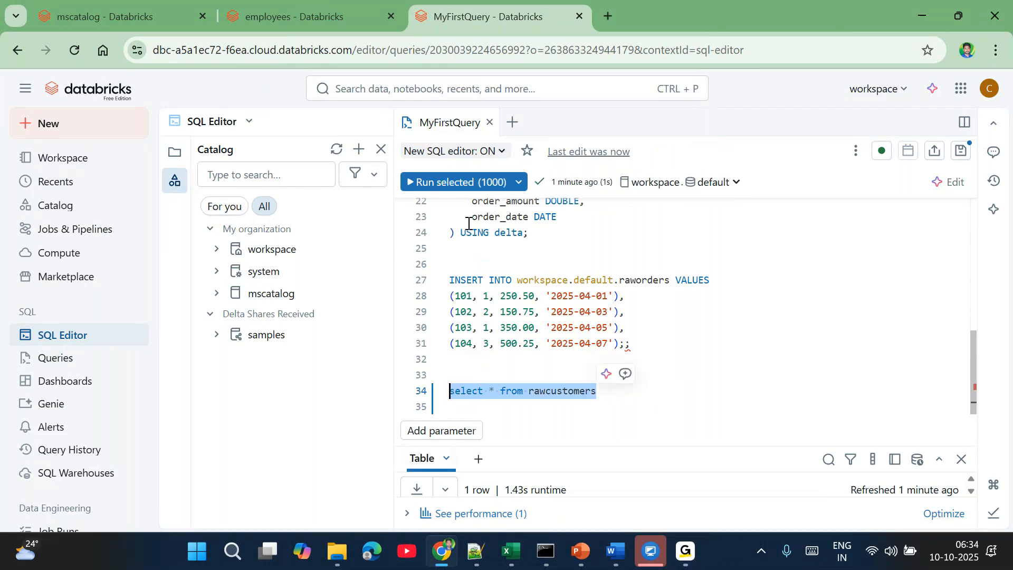
click(455, 181)
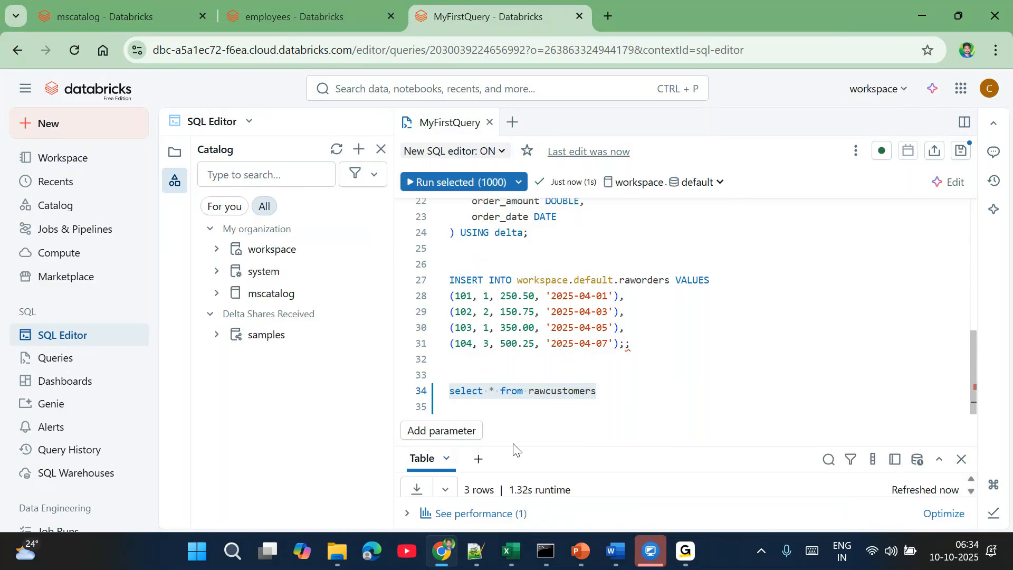
drag(742, 448, 675, 348)
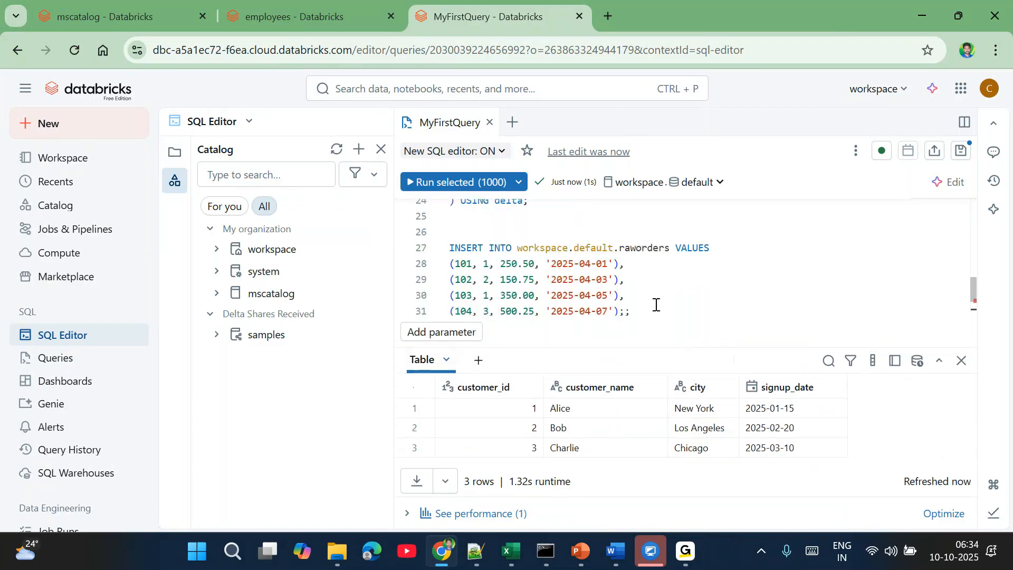
Step: End the rawcustomers SELECT statement with a semicolon
scroll(657, 305, down, 1)
key(ctrl+v)
click(609, 288)
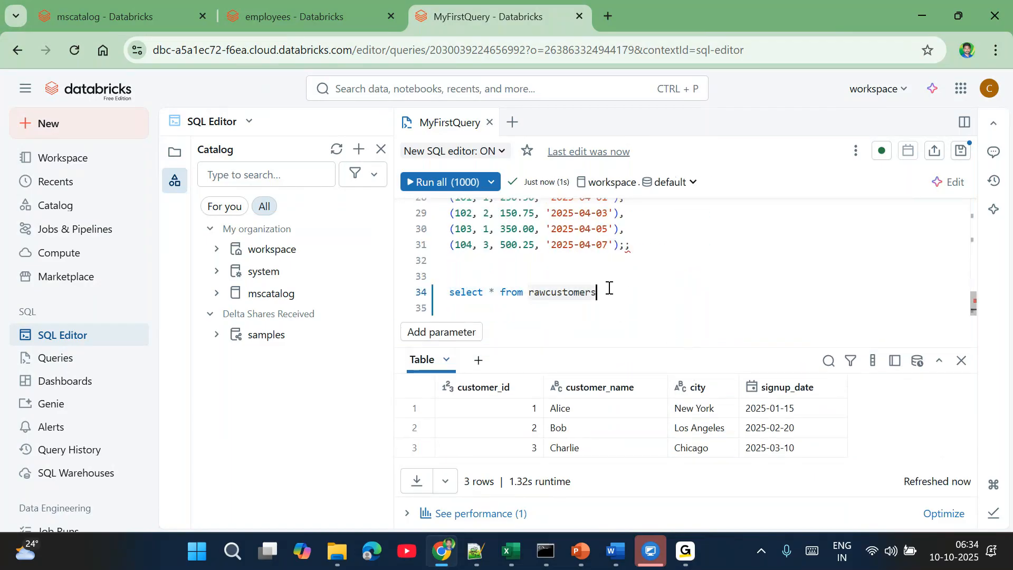
text(;)
Step: Duplicate the rawcustomers SELECT on the following line and change the copy's table to rawOrders
key(Home)
key(shift+End)
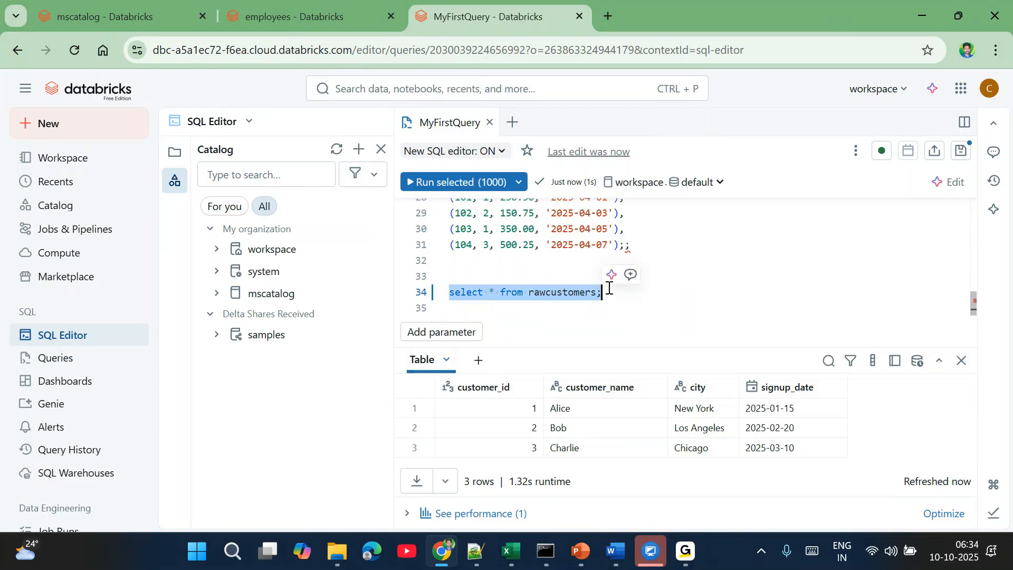
key(ctrl+c)
key(End)
key(Return)
key(ctrl+v)
key(Left)
key(BackSpace)
key(BackSpace)
key(BackSpace)
key(BackSpace)
key(BackSpace)
key(BackSpace)
key(BackSpace)
key(BackSpace)
key(BackSpace)
text(Orders)
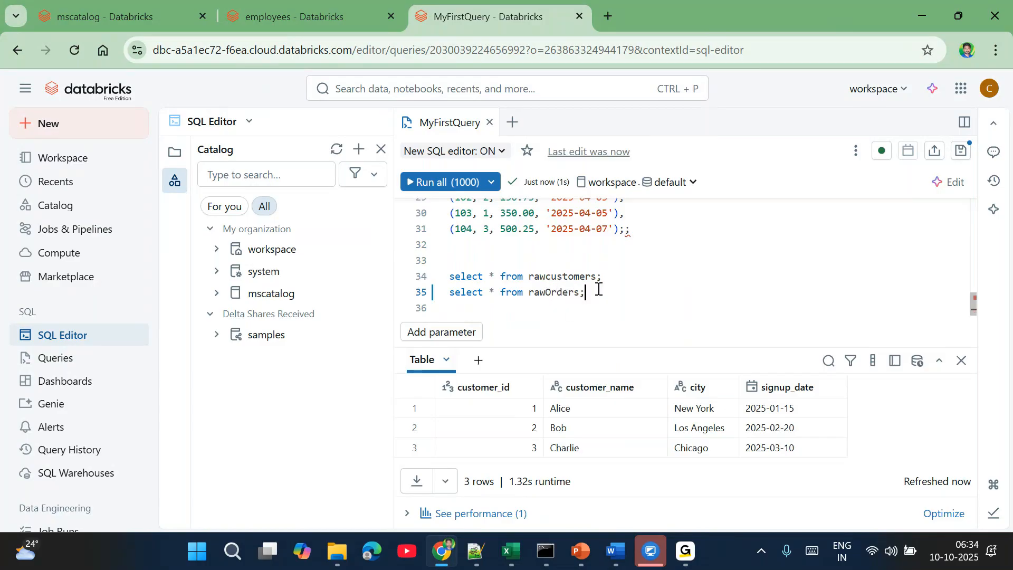
Step: Run only the rawOrders SELECT statement and look through the returned order rows
key(Home)
key(shift+End)
click(466, 183)
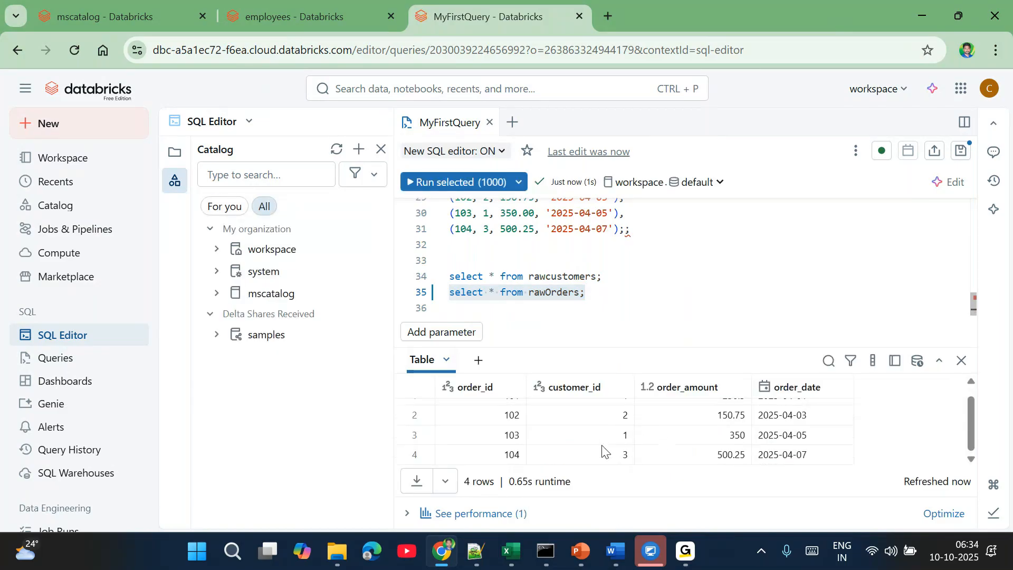
scroll(603, 451, up, 1)
scroll(603, 451, down, 1)
scroll(603, 451, up, 1)
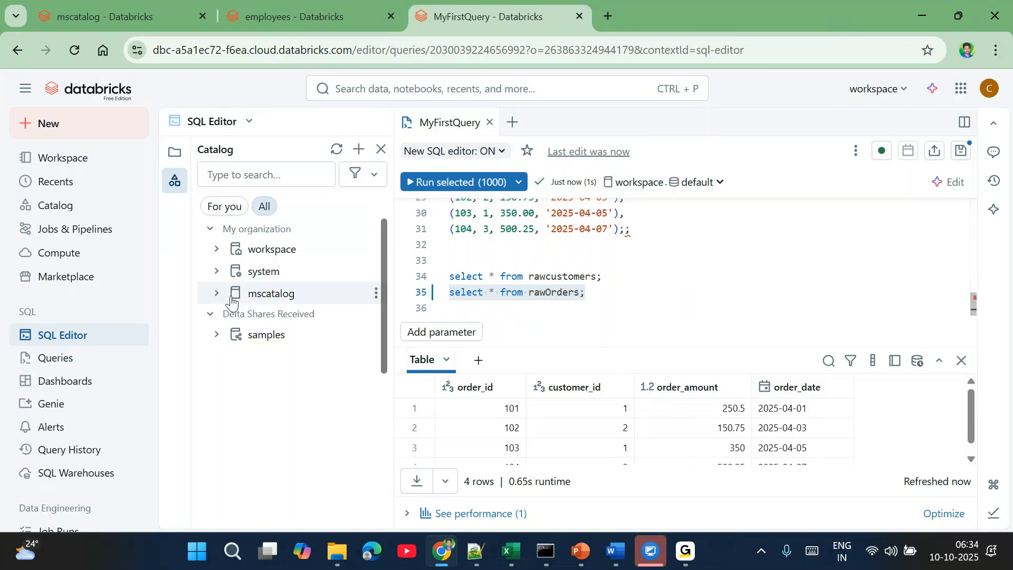
Step: Expand the msschema schema in mscatalog and the default schema in the workspace catalog to locate their tables
click(217, 293)
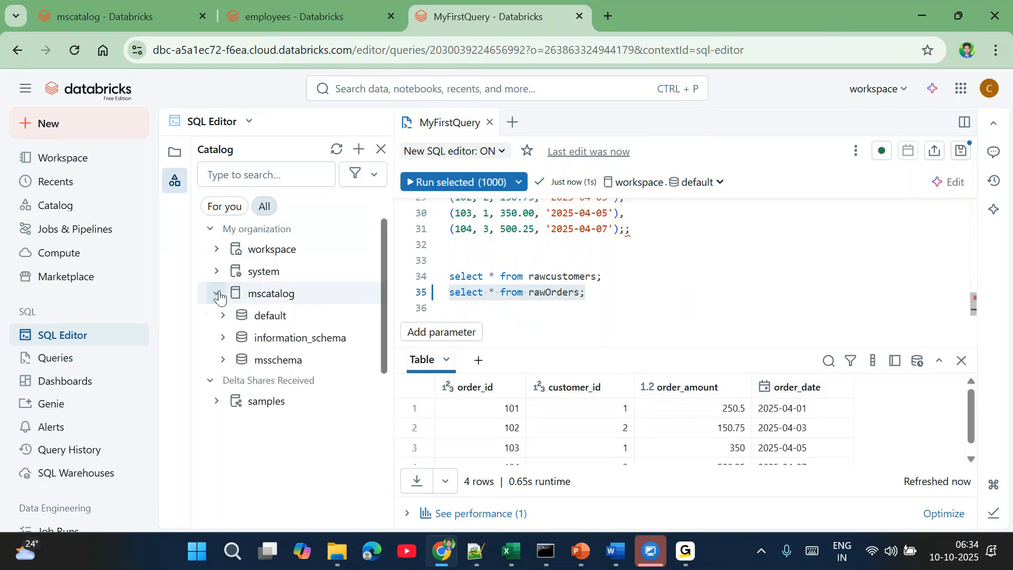
click(222, 360)
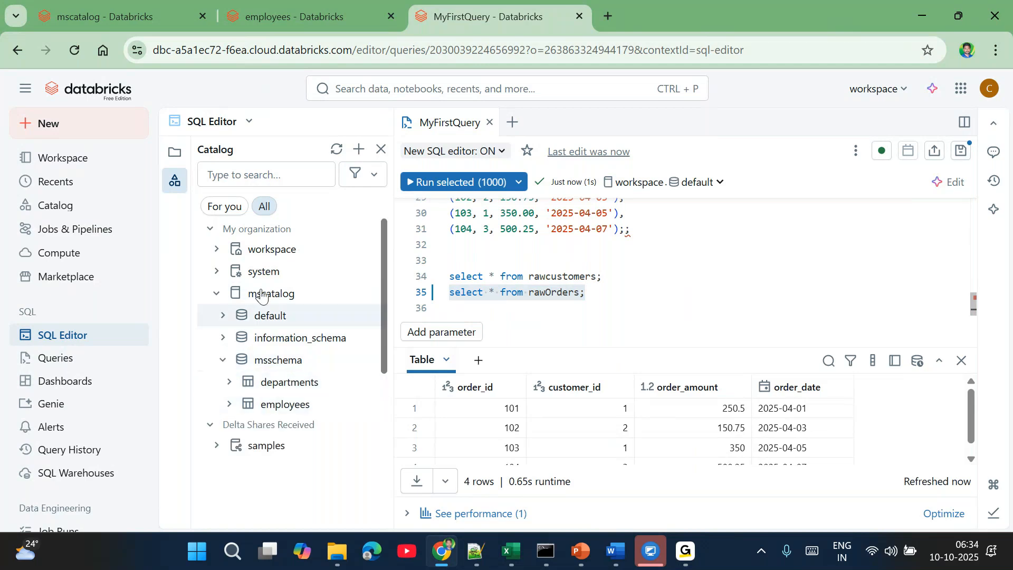
click(221, 249)
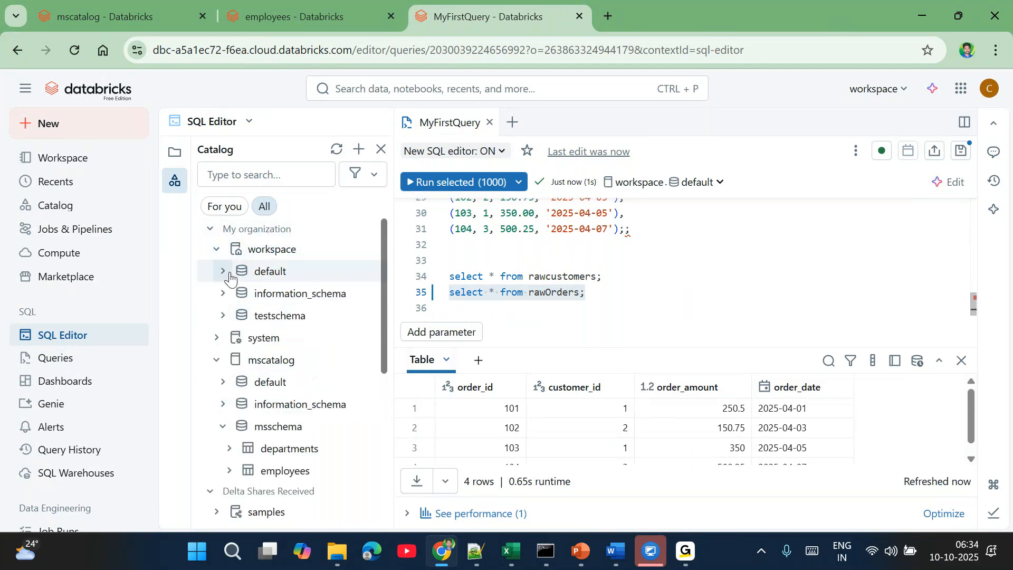
click(223, 271)
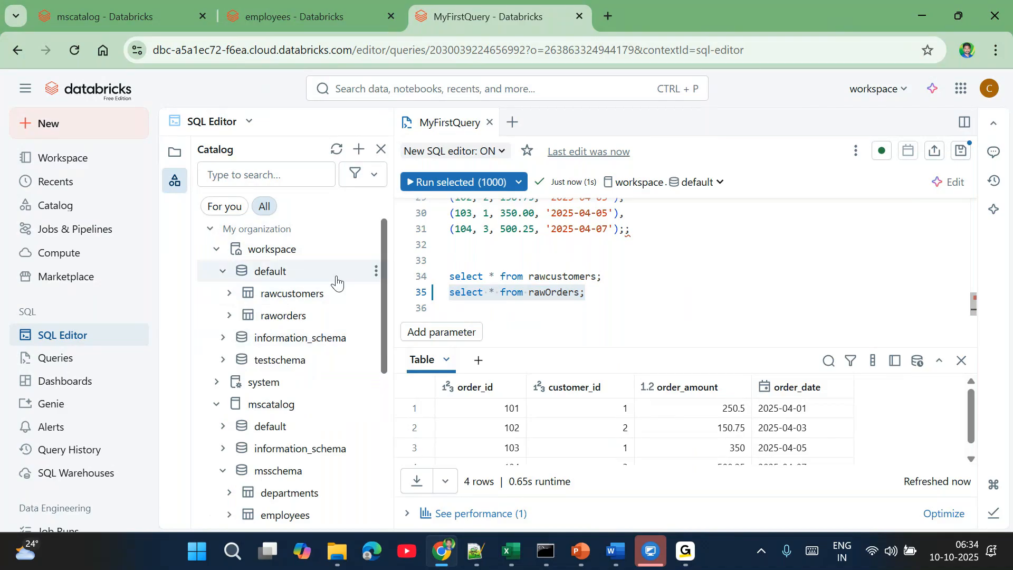
Step: Review the script from the closing SELECT statements back up to the commented catalog and schema commands
click(569, 292)
triple_click(612, 297)
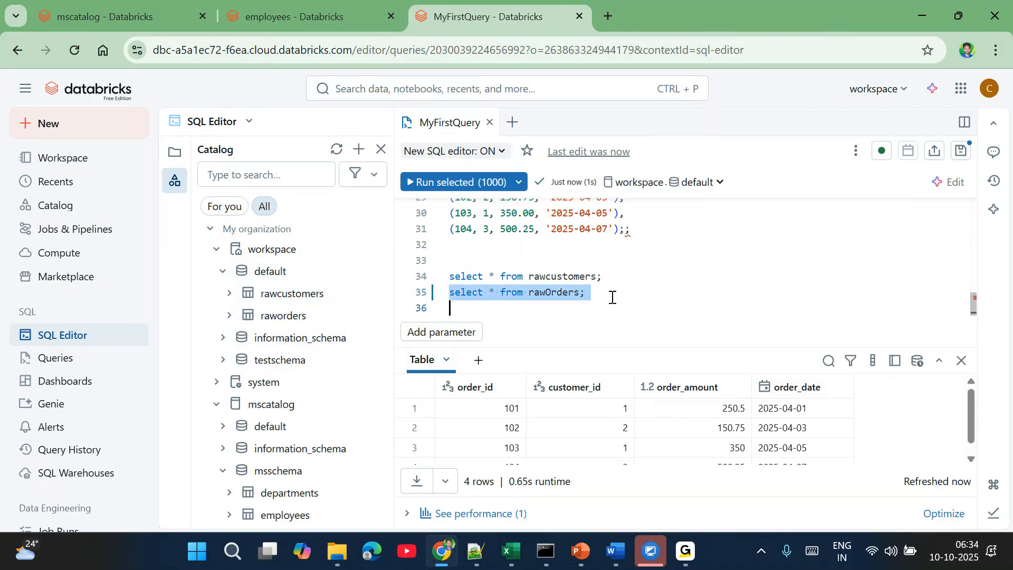
key(ctrl+a)
click(613, 298)
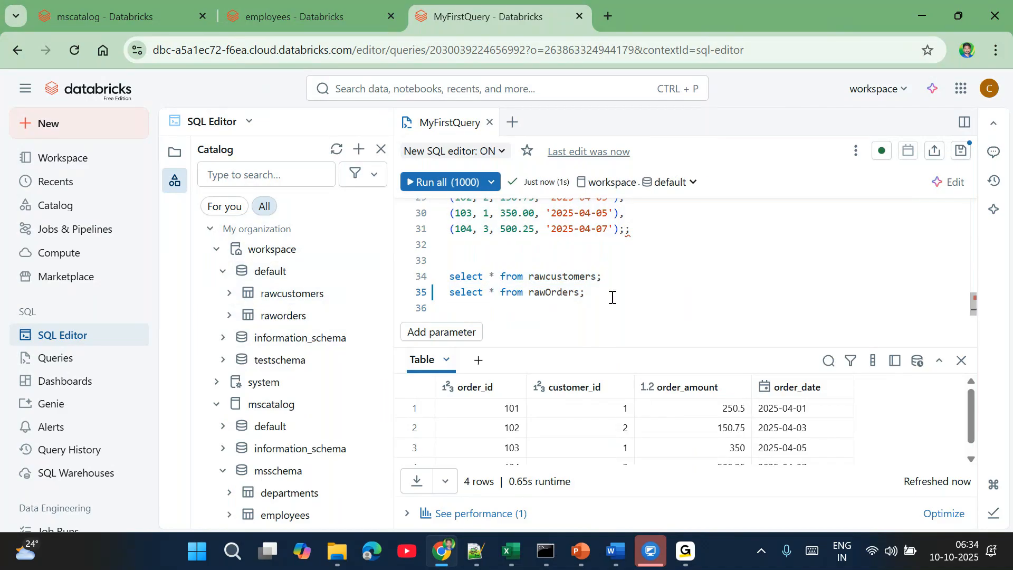
scroll(612, 298, up, 10)
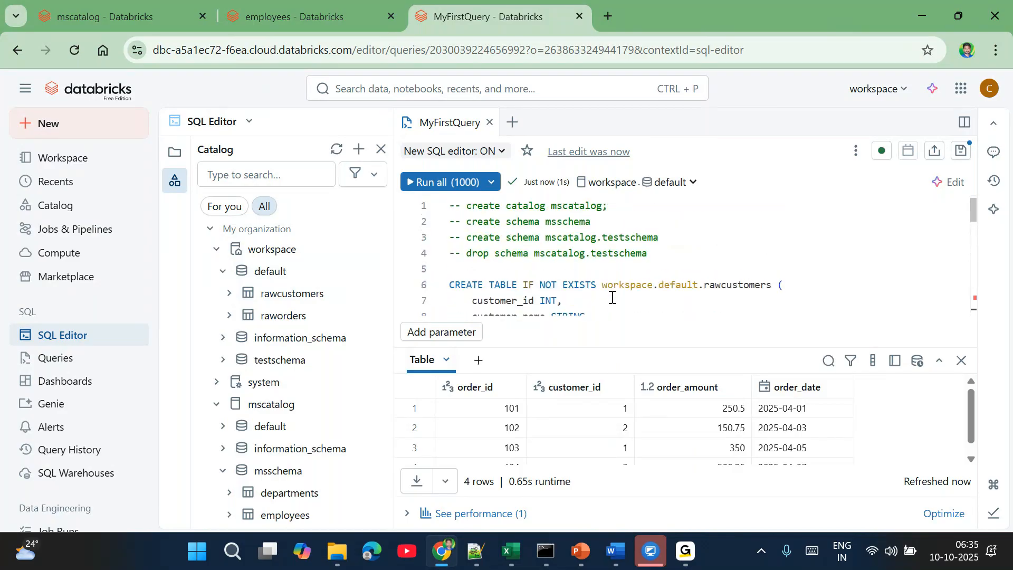
scroll(612, 297, down, 1)
scroll(612, 298, up, 1)
click(523, 265)
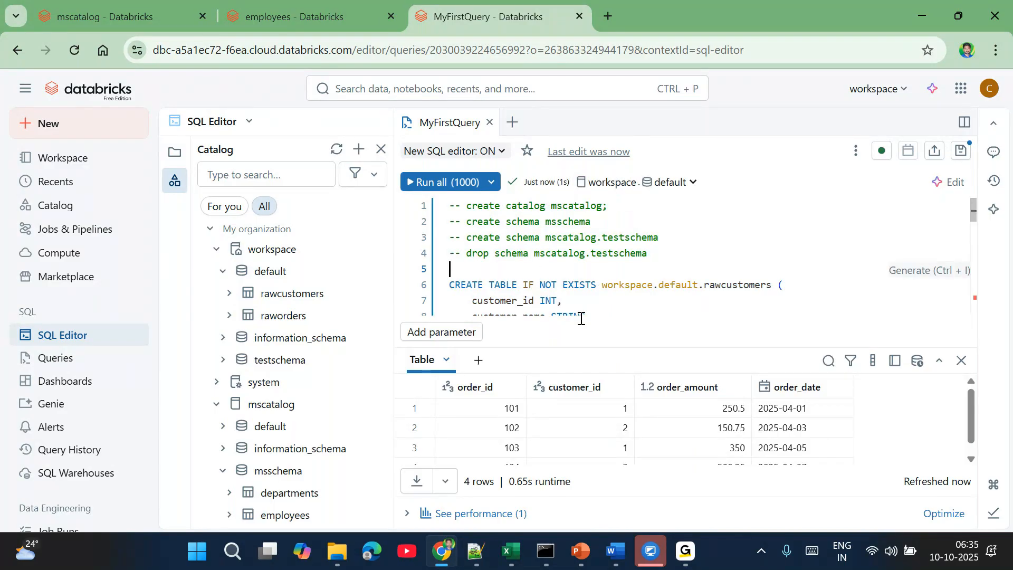
Step: Add the query select * from mscatalog.msschema.employees below the rawOrders SELECT and run only that statement
scroll(562, 259, down, 8)
scroll(562, 259, down, 1)
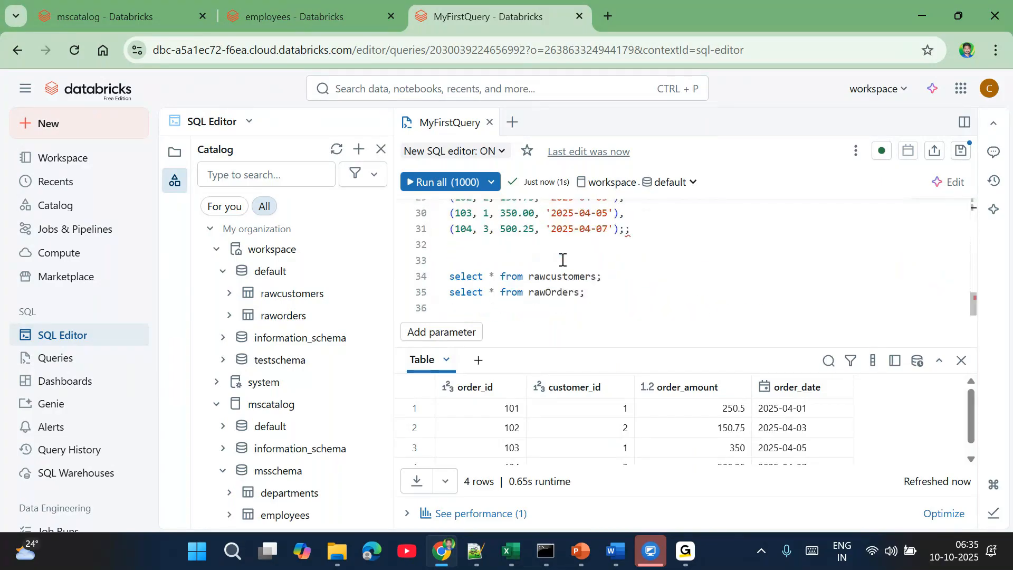
click(596, 294)
key(Return)
key(Return)
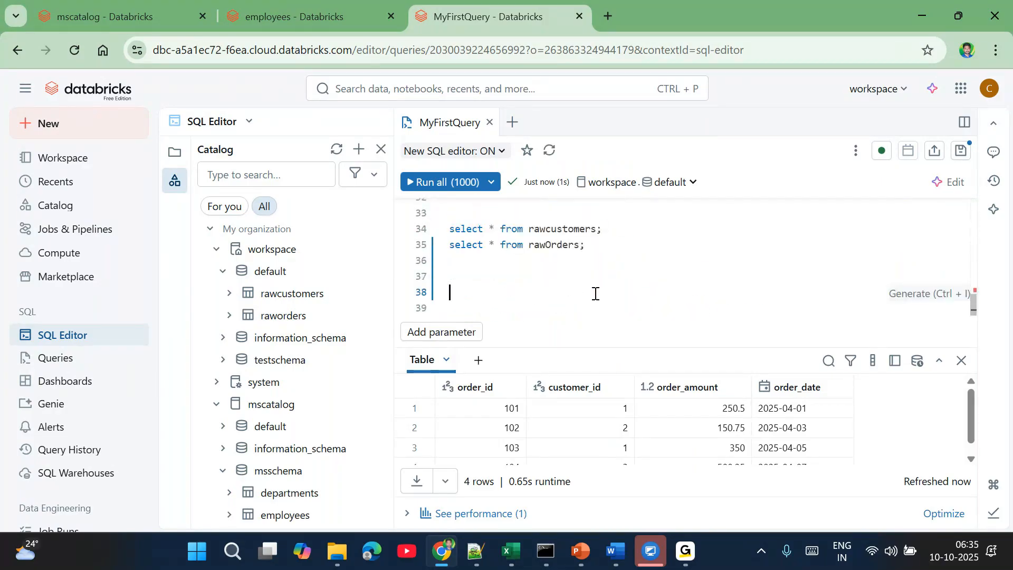
text(select)
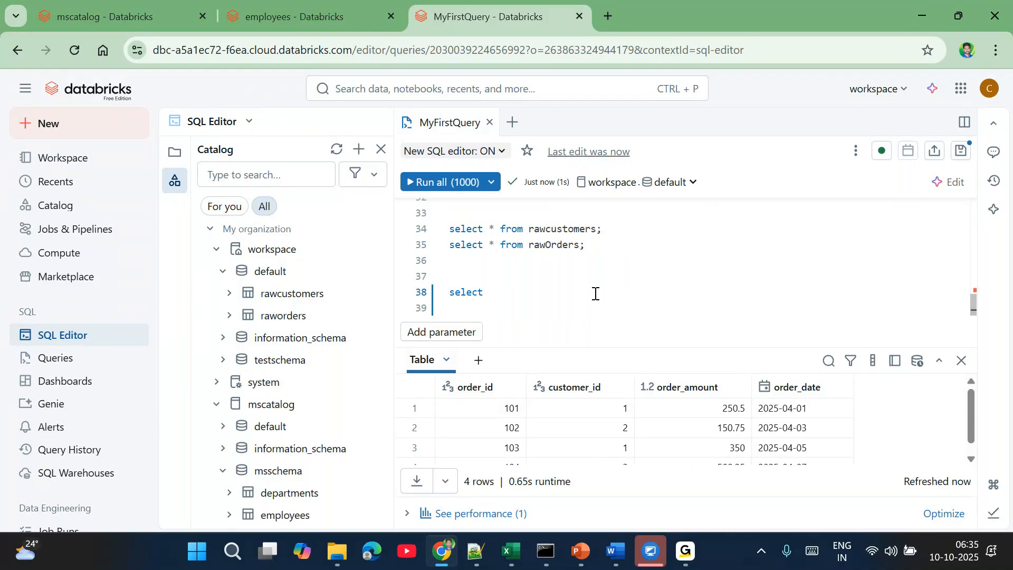
text(* rom)
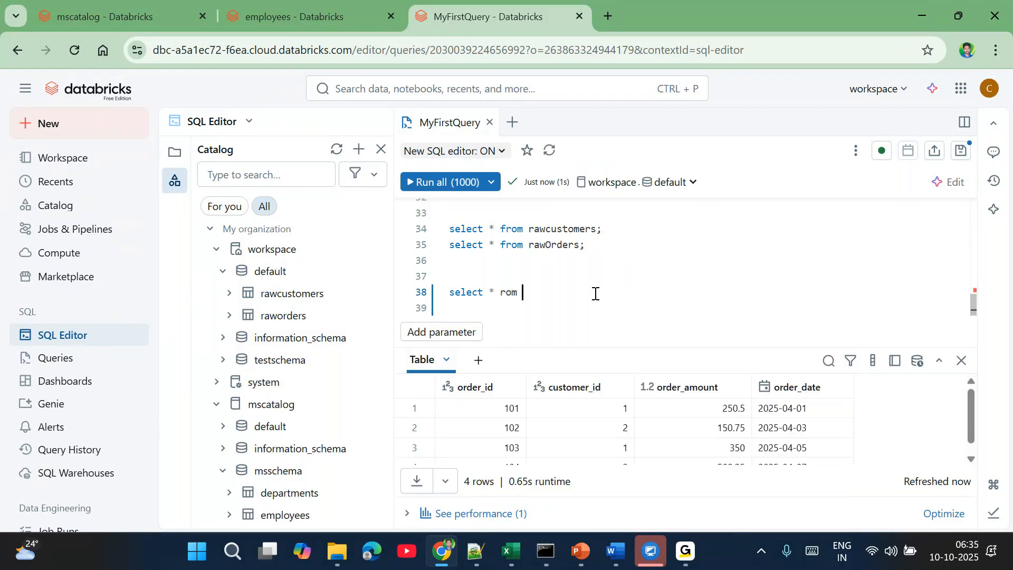
key(BackSpace)
key(BackSpace)
key(BackSpace)
key(BackSpace)
text(from ms)
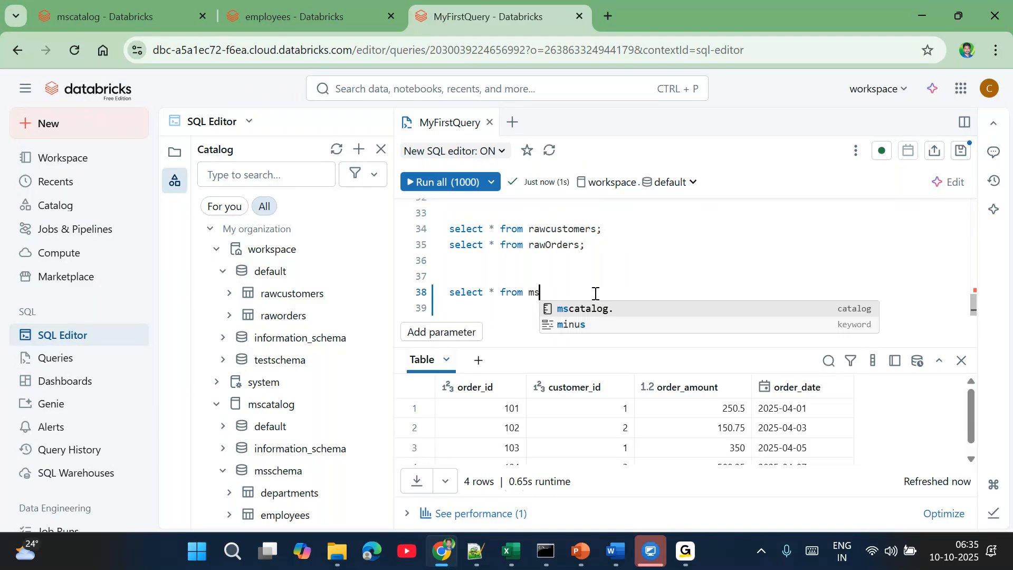
key(Tab)
text(ms)
key(Tab)
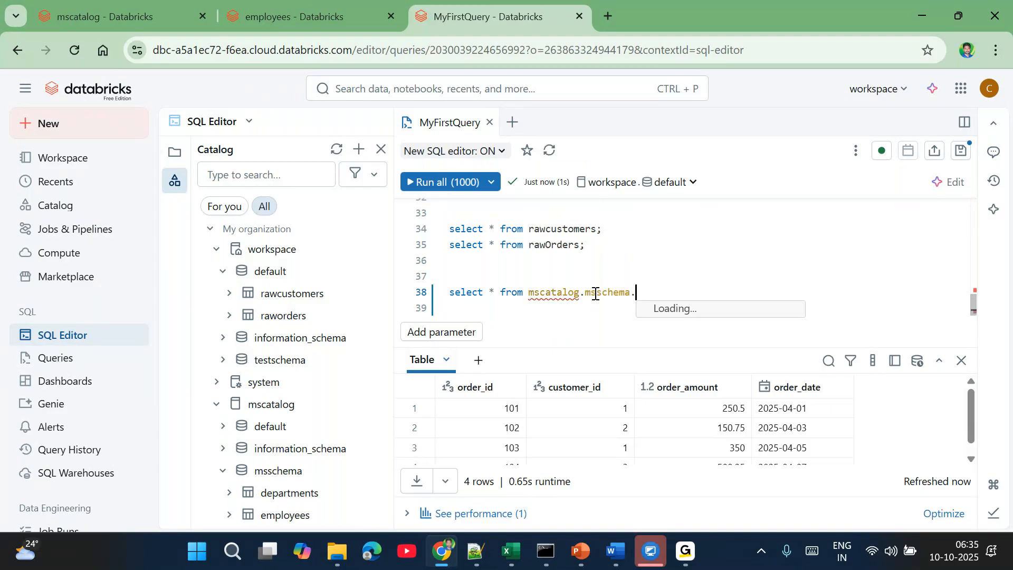
text(em)
key(Tab)
key(shift+Home)
click(473, 184)
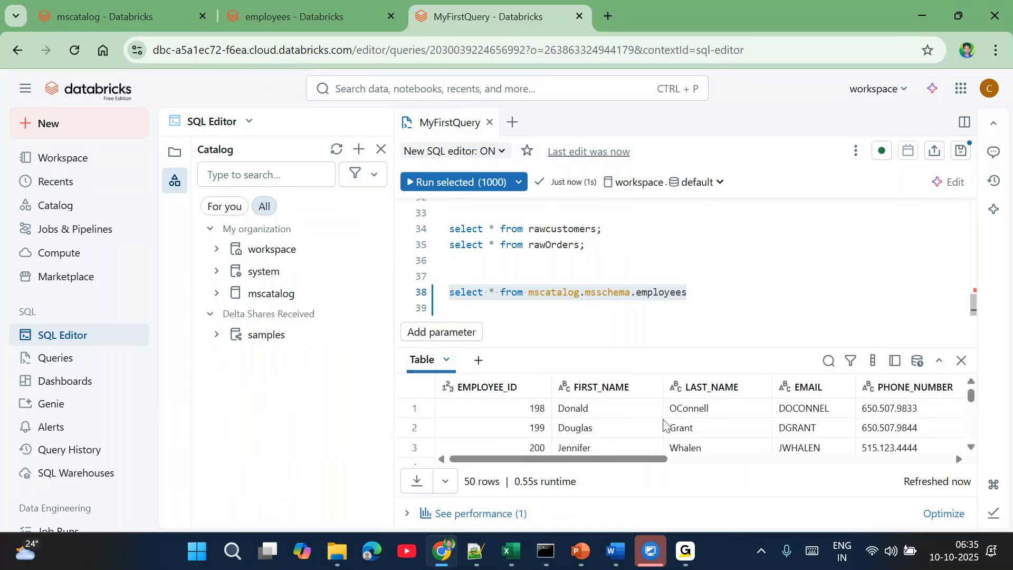
Step: Replace the asterisk in the employees query with concat(first_name,last_name) as full_name and run only that statement
click(511, 299)
click(494, 291)
key(BackSpace)
text(concat)
text((first)
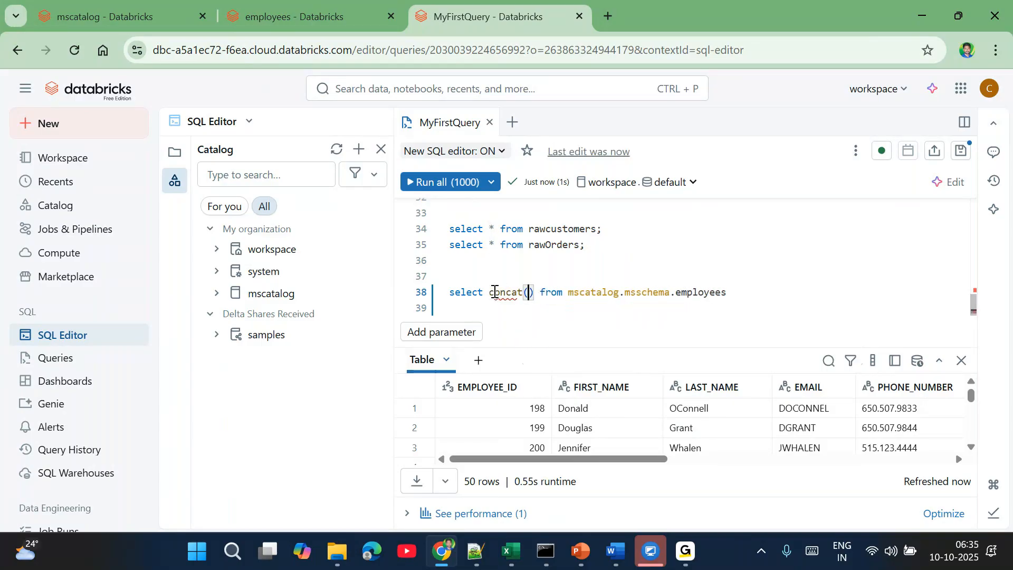
text(_name,last)
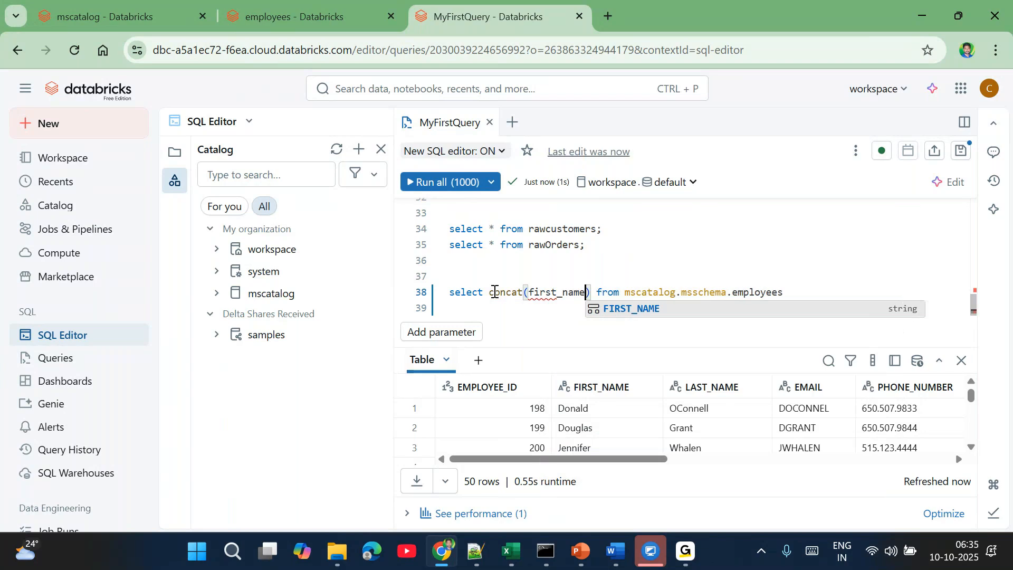
text(_name) as f)
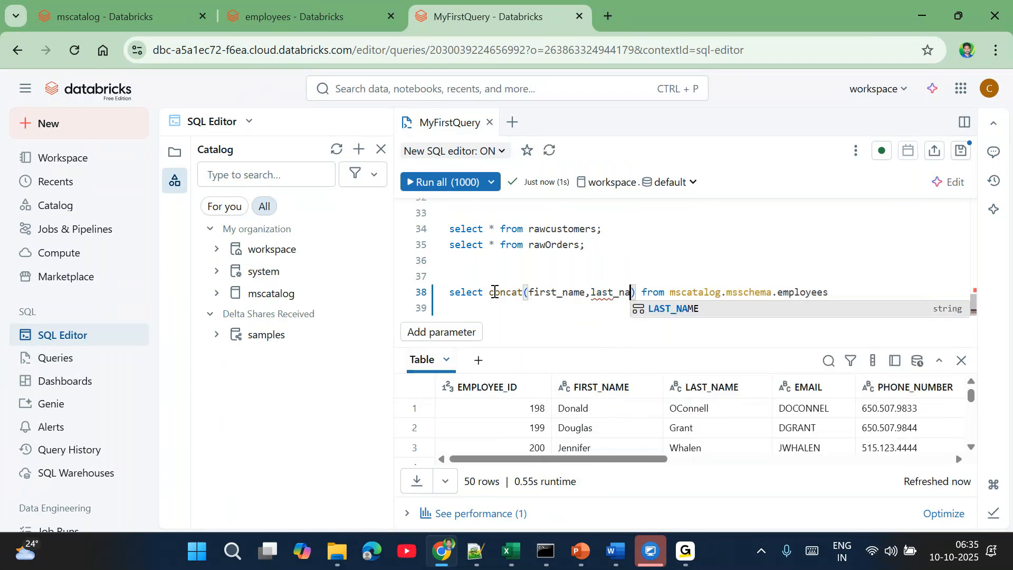
text(ull_na)
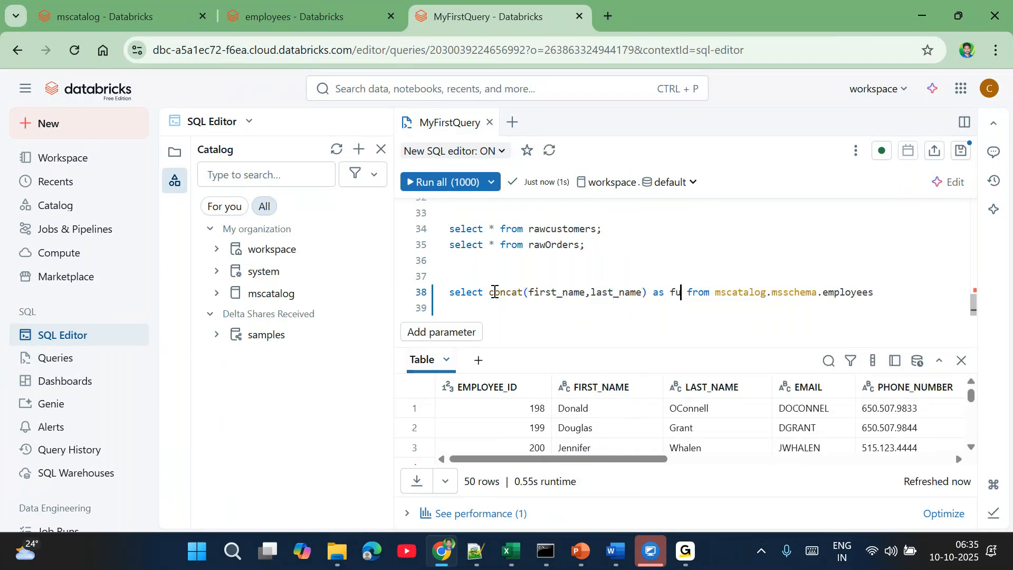
text(me)
key(End)
key(shift+Home)
click(447, 195)
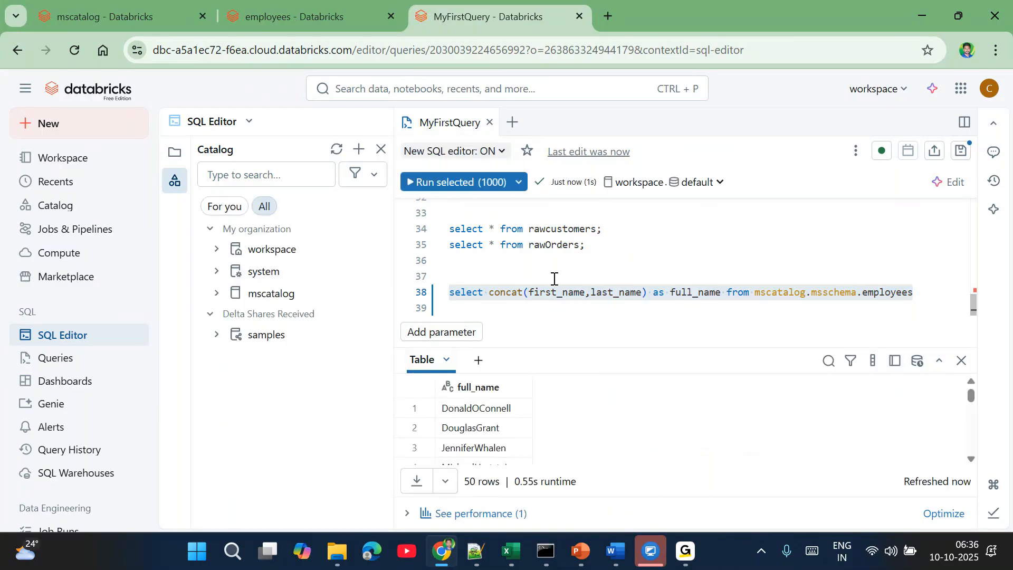
Step: Insert a quoted space between first_name and last_name in the concat call and run the statement again
click(587, 295)
text(")
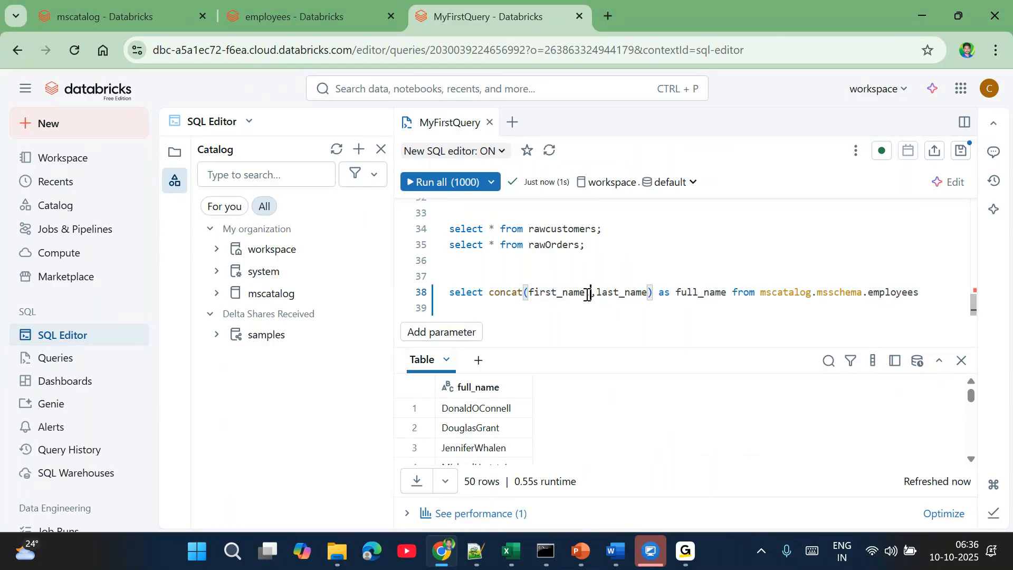
key(End)
key(shift+Home)
click(454, 182)
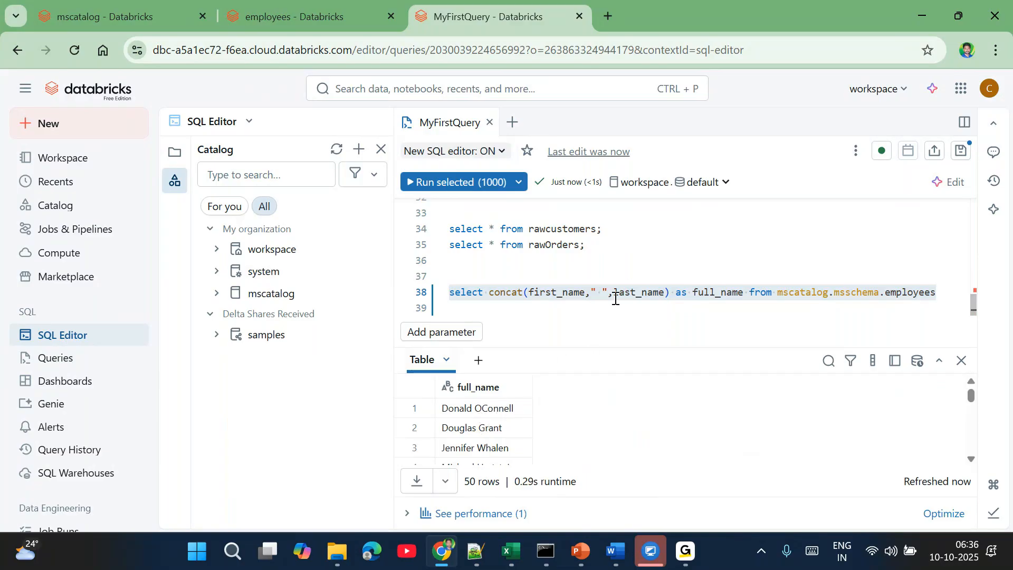
Step: Duplicate the concat query on the following line and end the original statement with a semicolon
click(530, 293)
key(End)
key(shift+Home)
key(ctrl+c)
key(End)
key(Return)
key(ctrl+v)
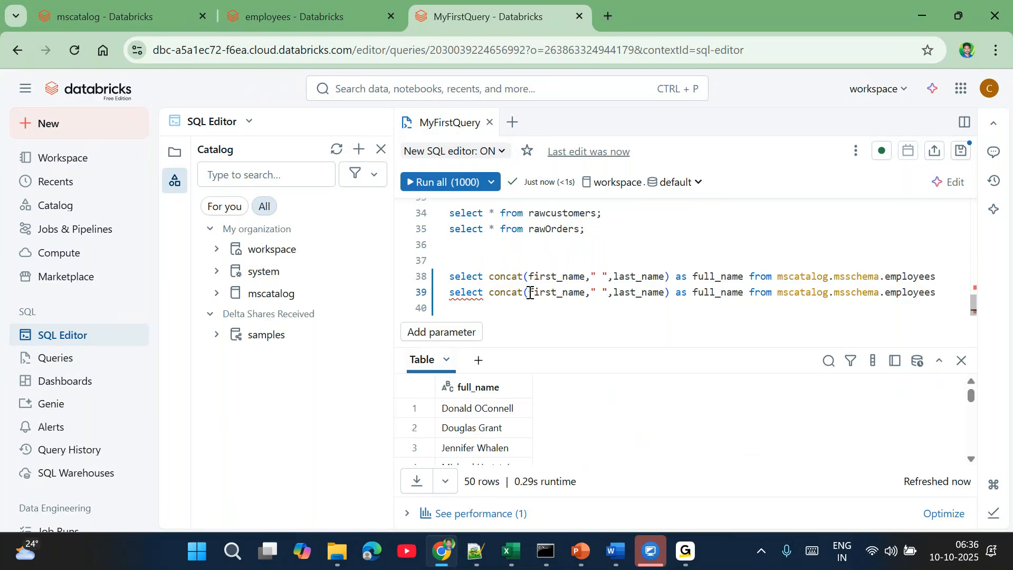
key(Up)
text(;)
Step: Remove the concat function name and its opening parenthesis from the duplicated query
click(531, 293)
key(BackSpace)
key(BackSpace)
key(BackSpace)
key(BackSpace)
key(BackSpace)
key(BackSpace)
key(BackSpace)
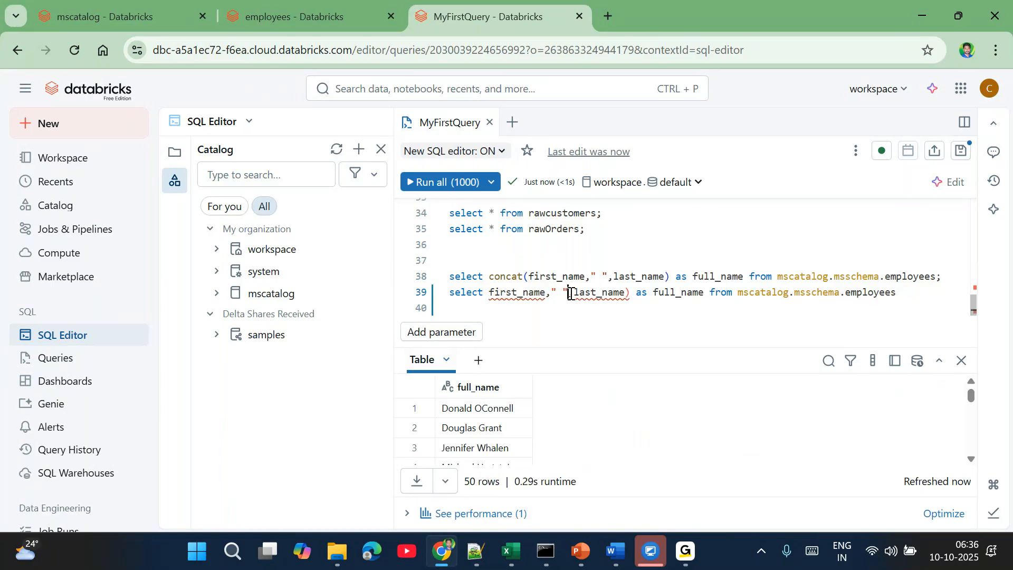
Step: Replace the quoted space and commas between first_name and last_name in the copy with the || operator
click(569, 293)
key(BackSpace)
key(BackSpace)
key(BackSpace)
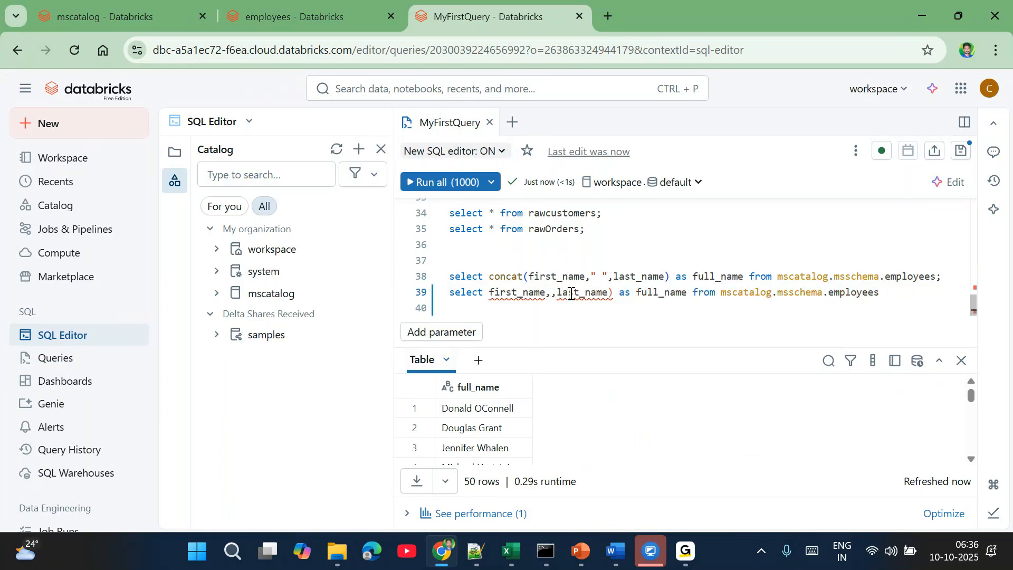
text(||)
key(Delete)
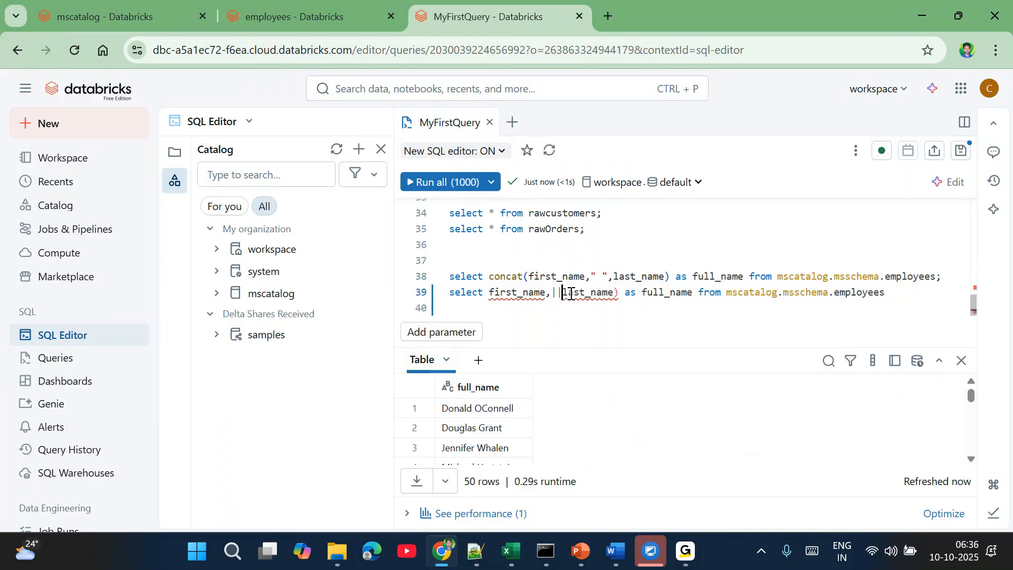
key(Left)
key(Left)
key(Left)
key(BackSpace)
Step: Delete the leftover closing parenthesis after last_name and run only the first_name||last_name query
key(Right)
key(Right)
key(Right)
key(Right)
key(Right)
key(Right)
key(Right)
key(Right)
key(Right)
key(Right)
key(Right)
key(Right)
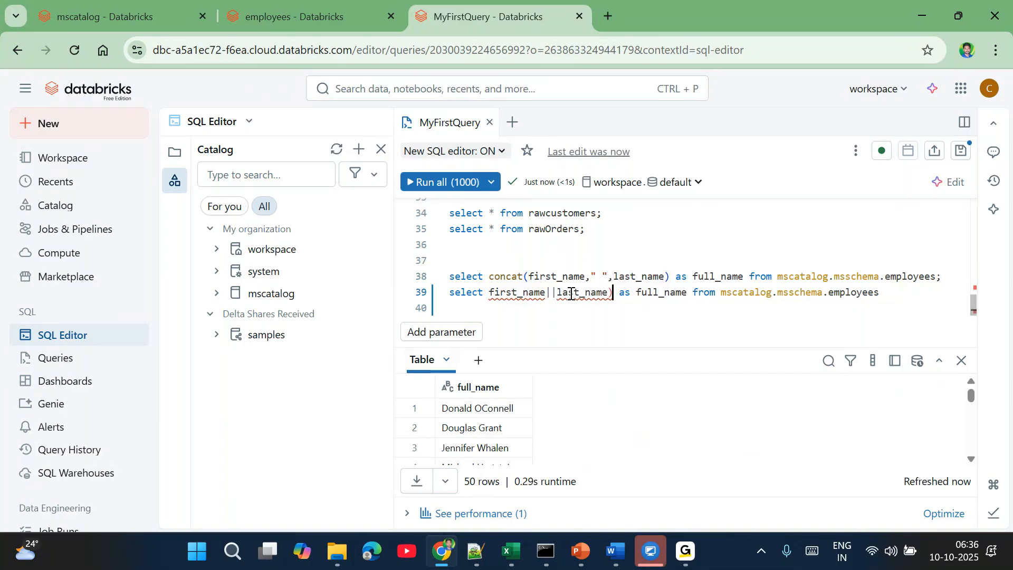
key(BackSpace)
key(End)
key(shift+Home)
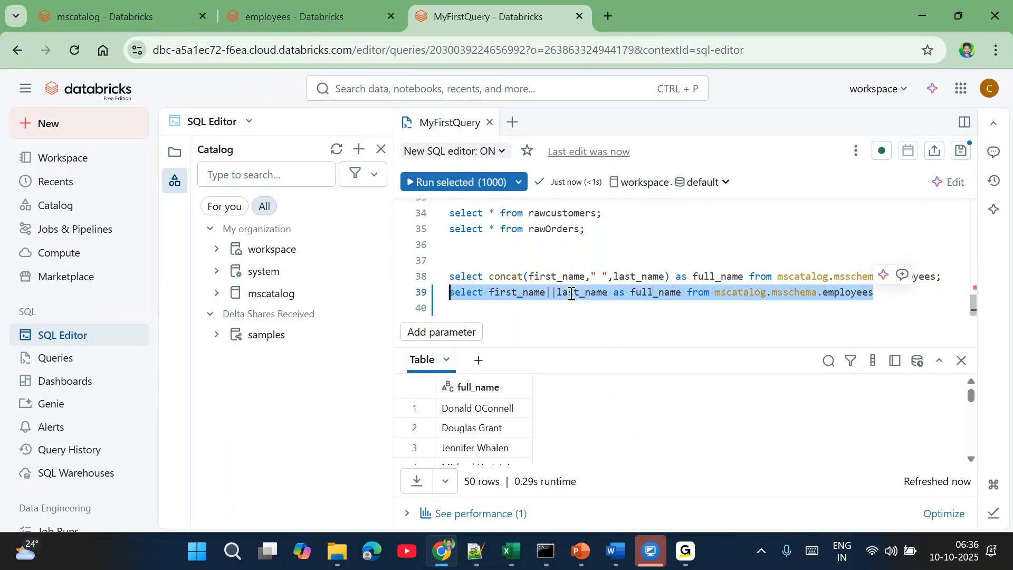
click(454, 186)
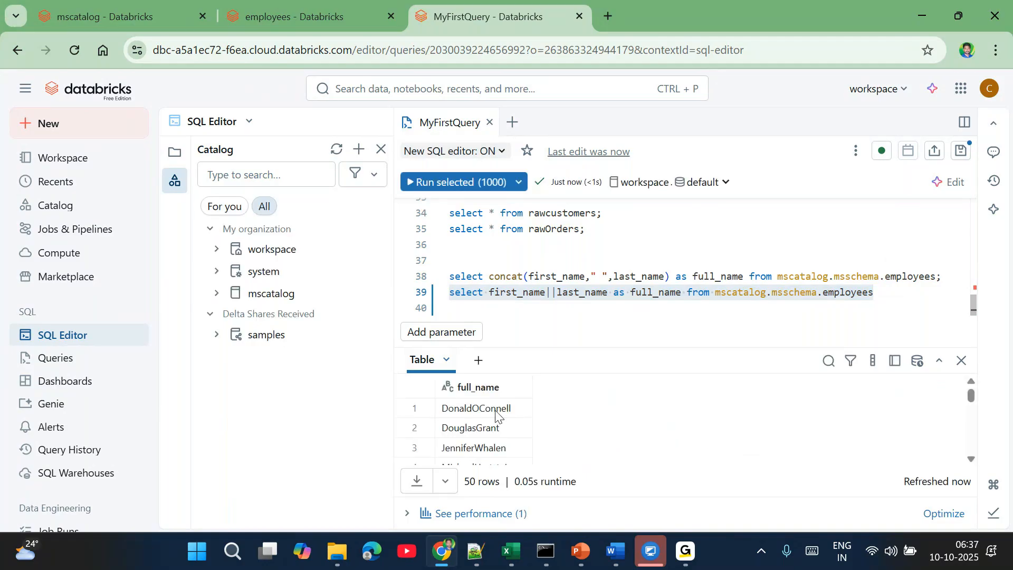
Step: Insert a quoted space and a second || before last_name in the copied query and run only that statement
click(558, 293)
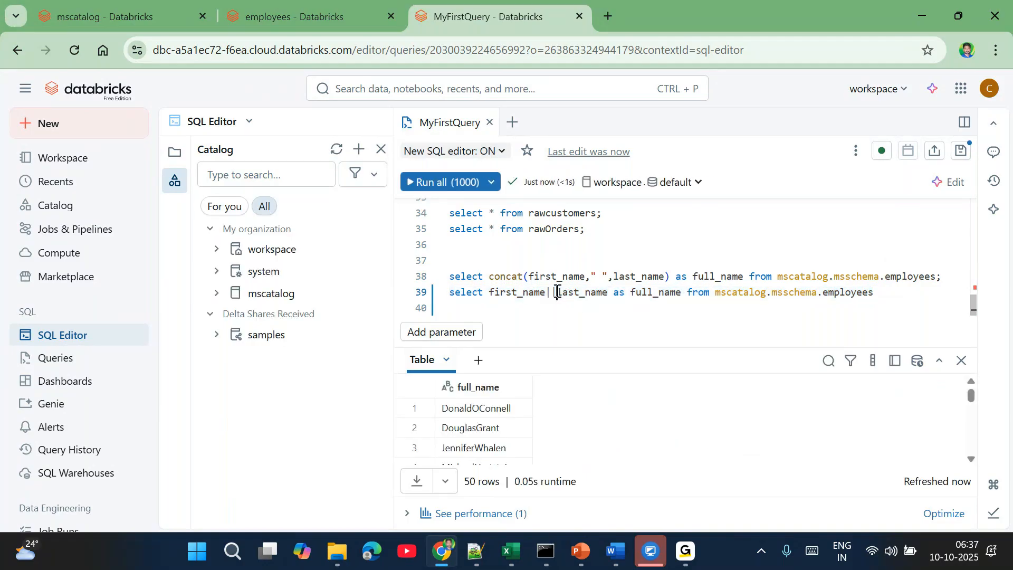
text(' "||)
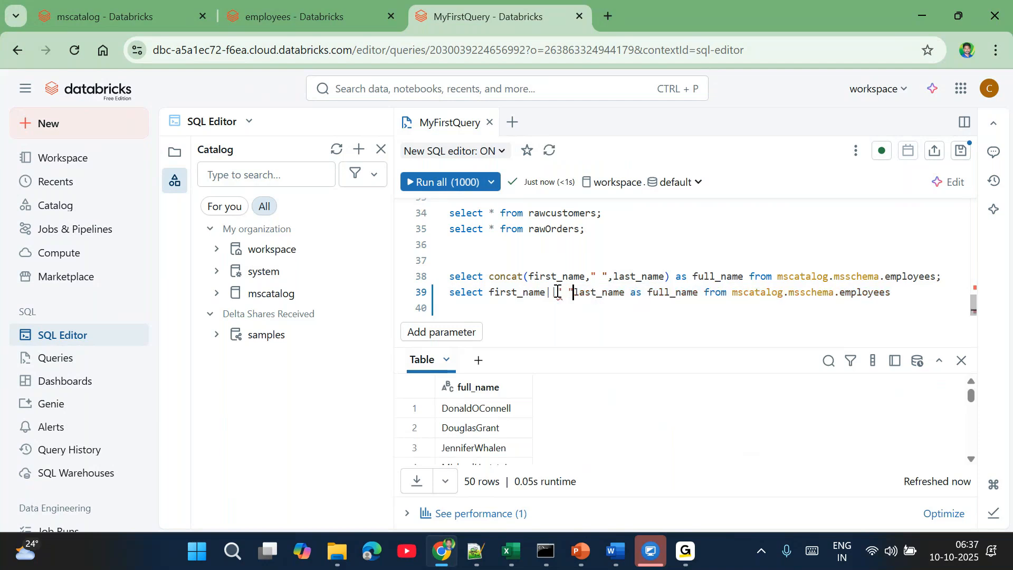
key(End)
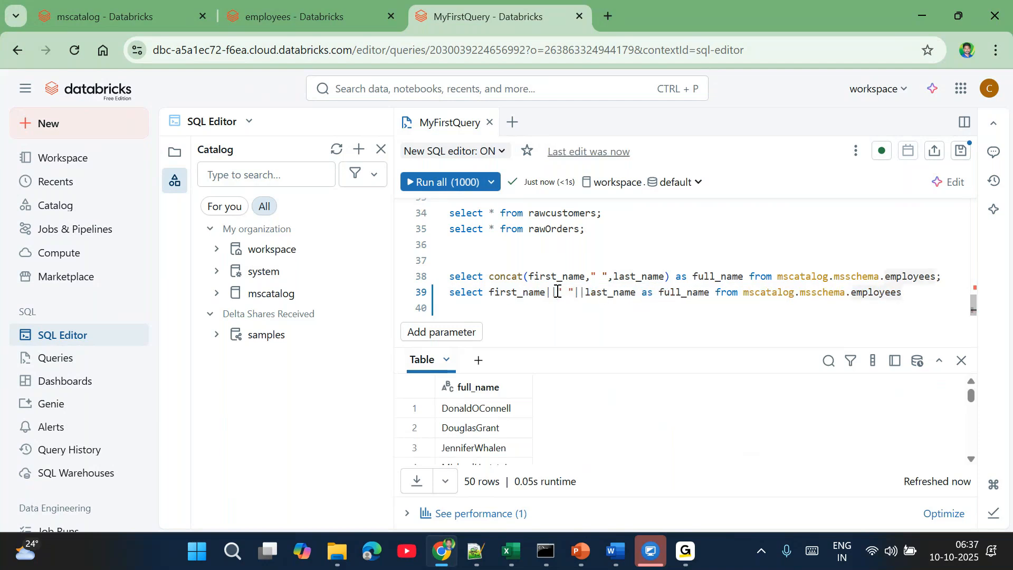
key(shift+Home)
click(447, 181)
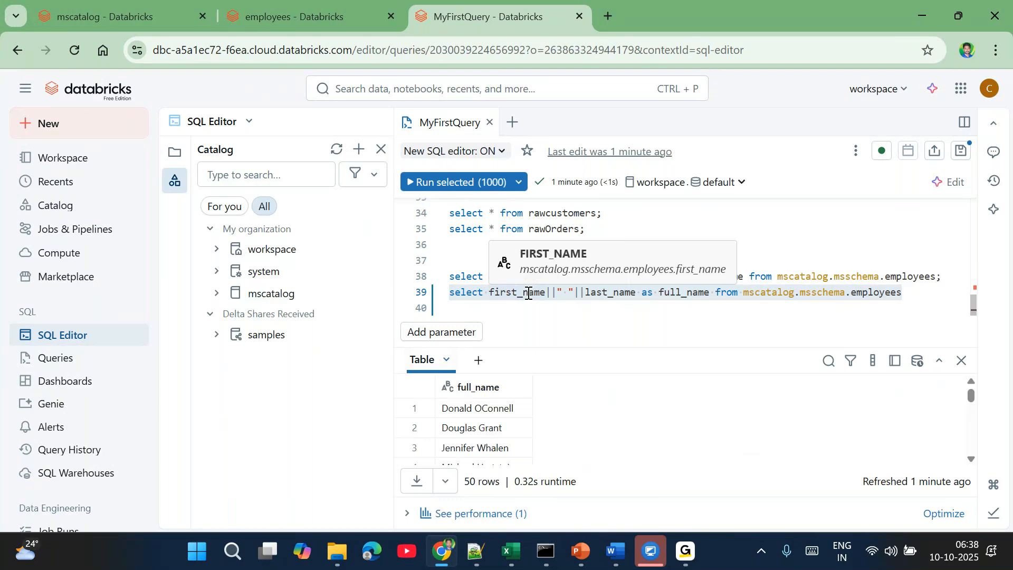
double_click(626, 294)
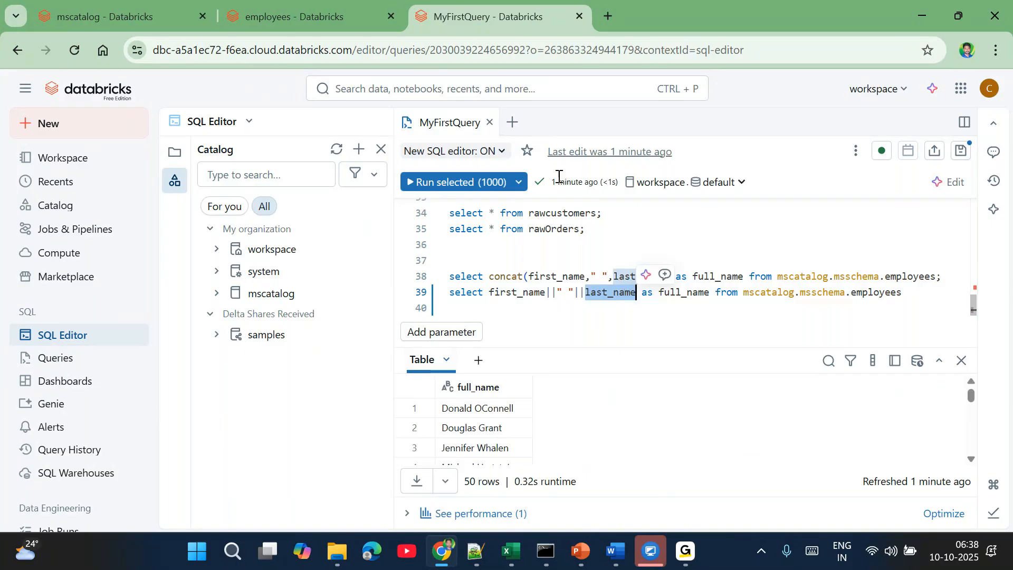
Step: Create a new query in the SQL editor and rename it paramQueries
click(515, 123)
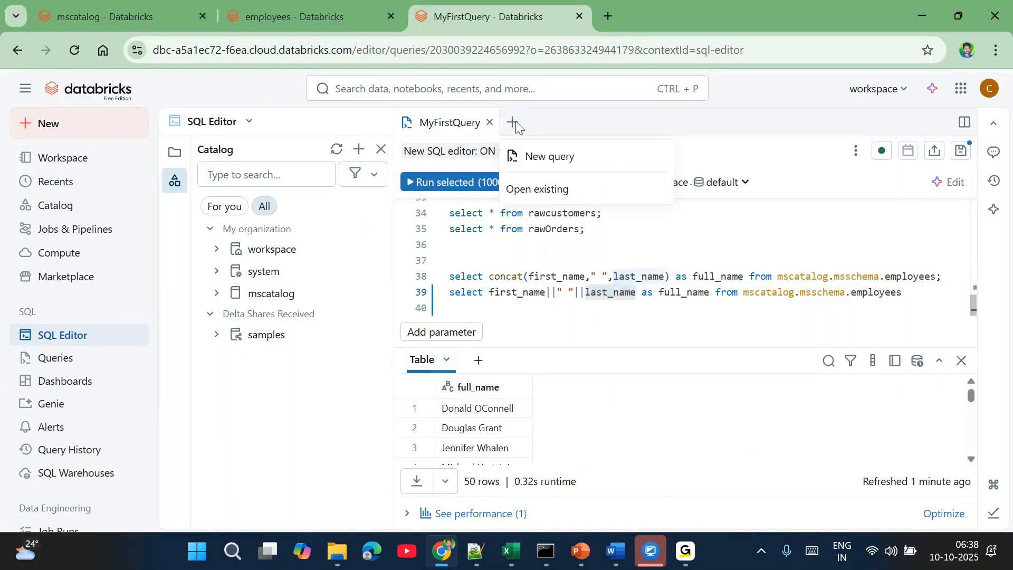
click(550, 158)
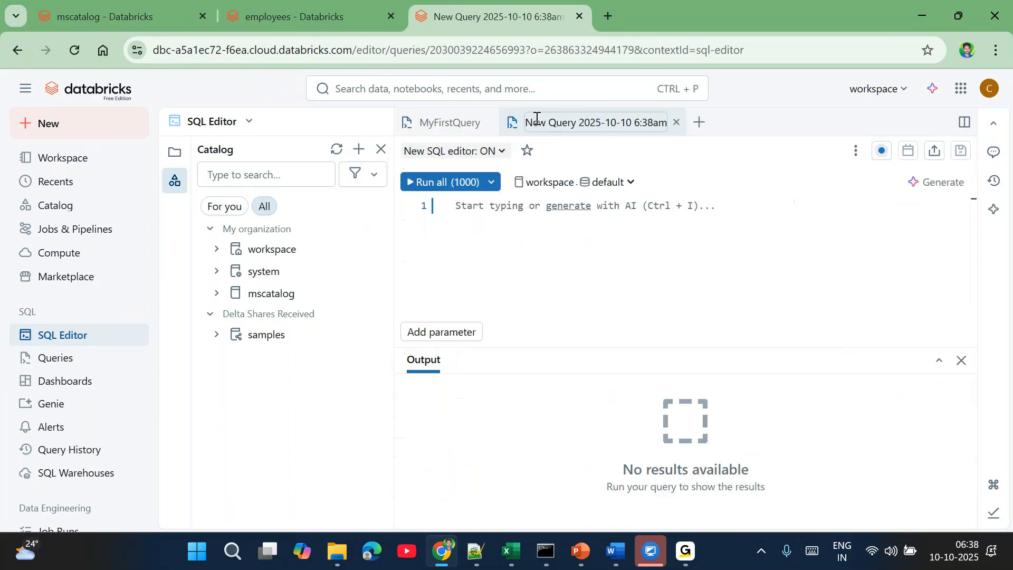
double_click(536, 121)
text(para)
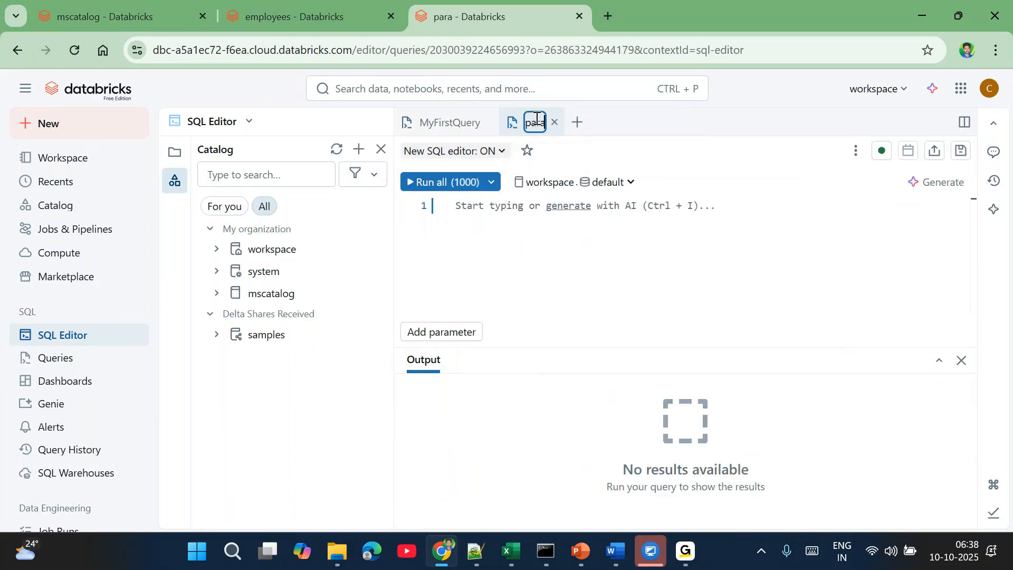
text(mQuery)
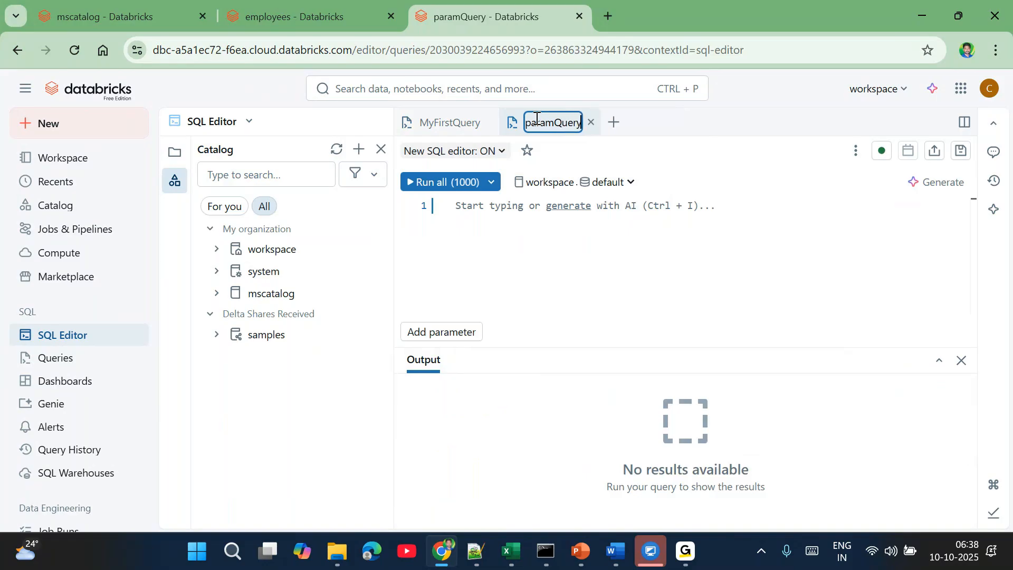
key(BackSpace)
text(ies)
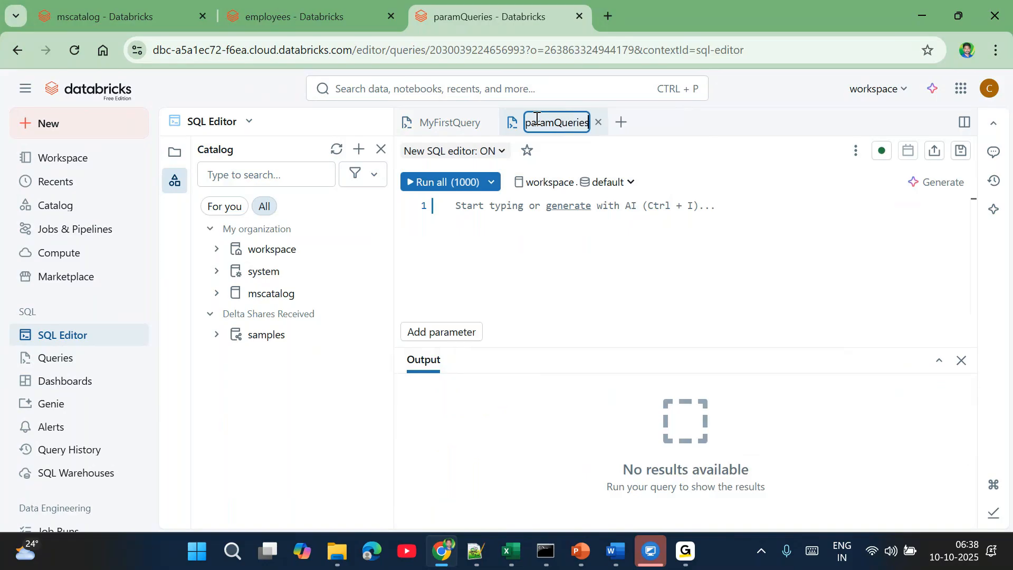
click(515, 229)
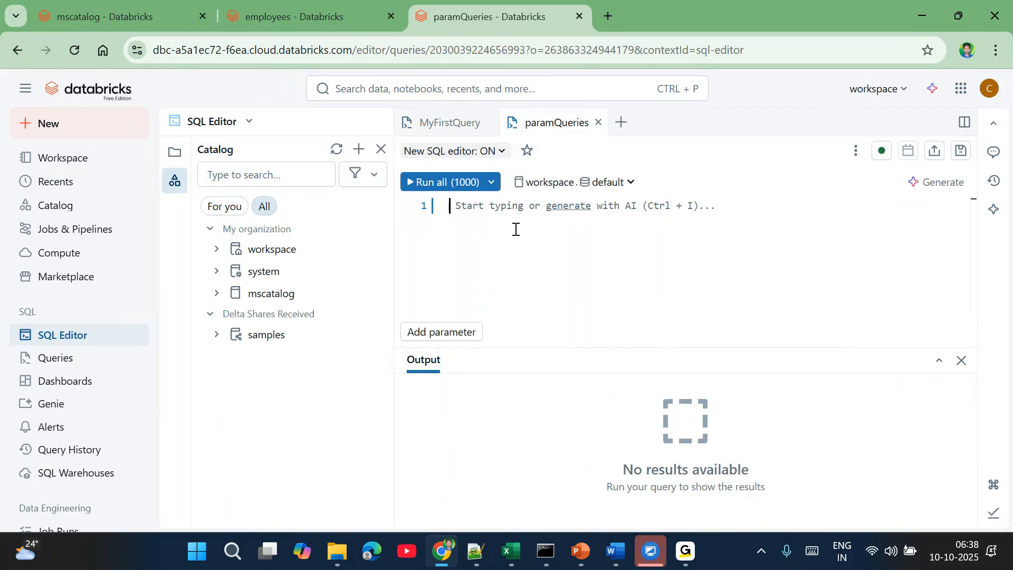
Step: Write select * from mscatalog.msschema.employees, run it and check the returned row count
text(select )
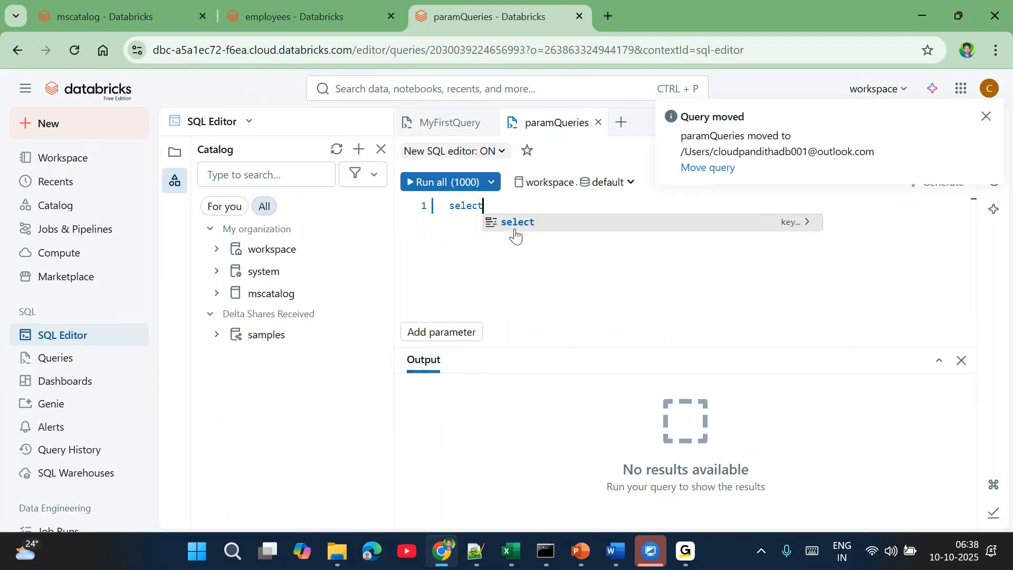
text(* from)
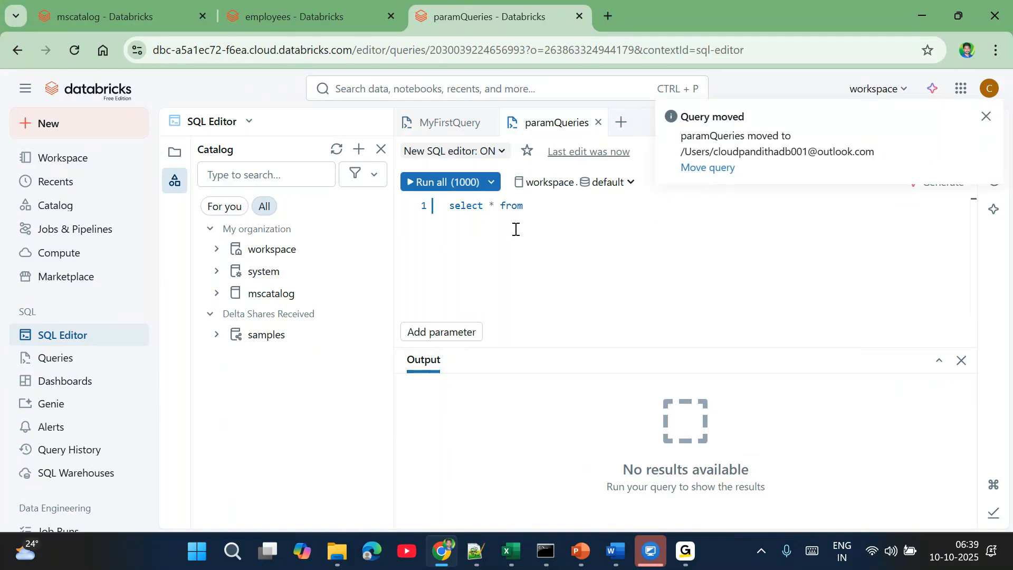
text( ms)
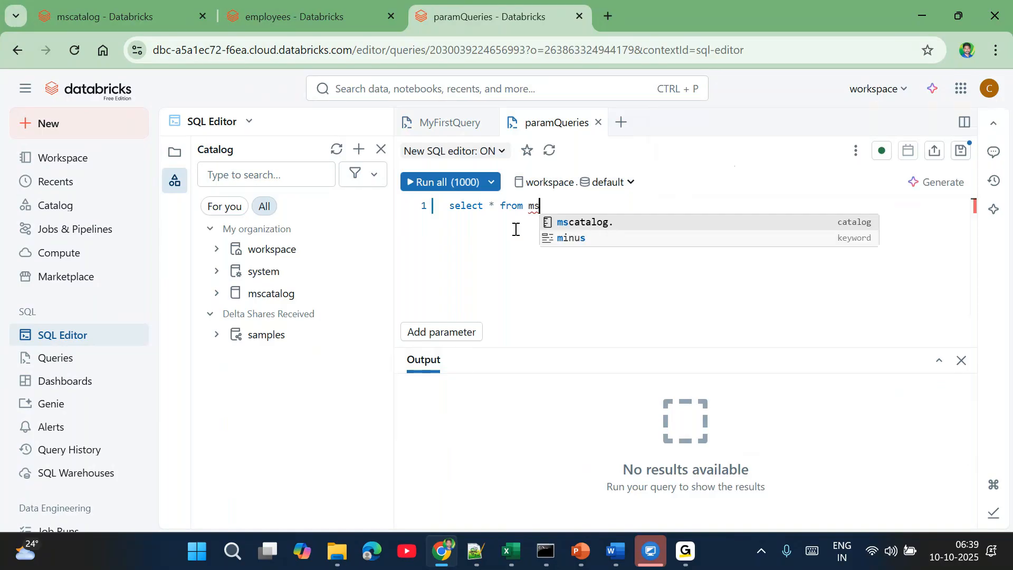
text(catalog.ms)
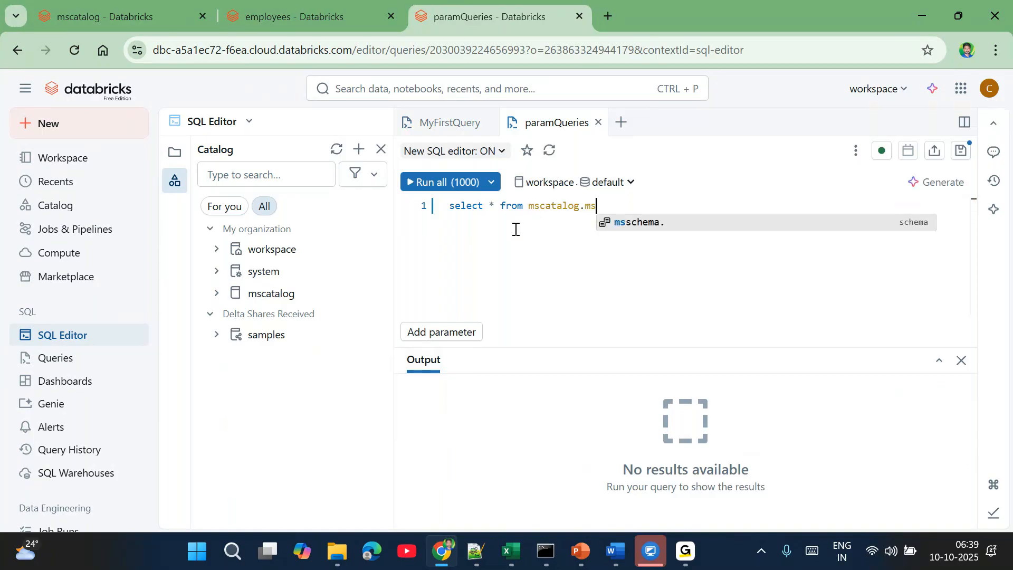
text(schema.employees)
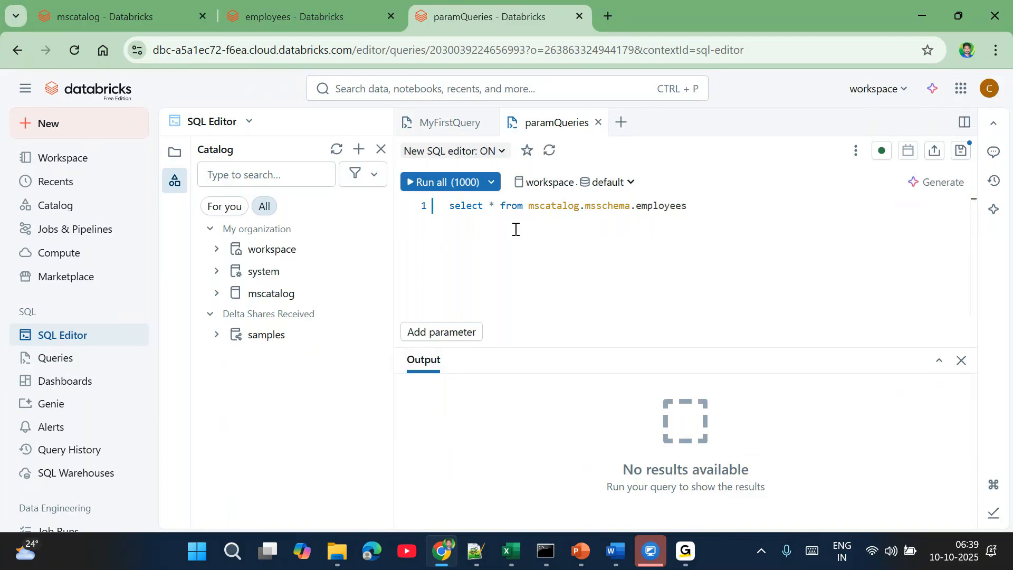
click(448, 184)
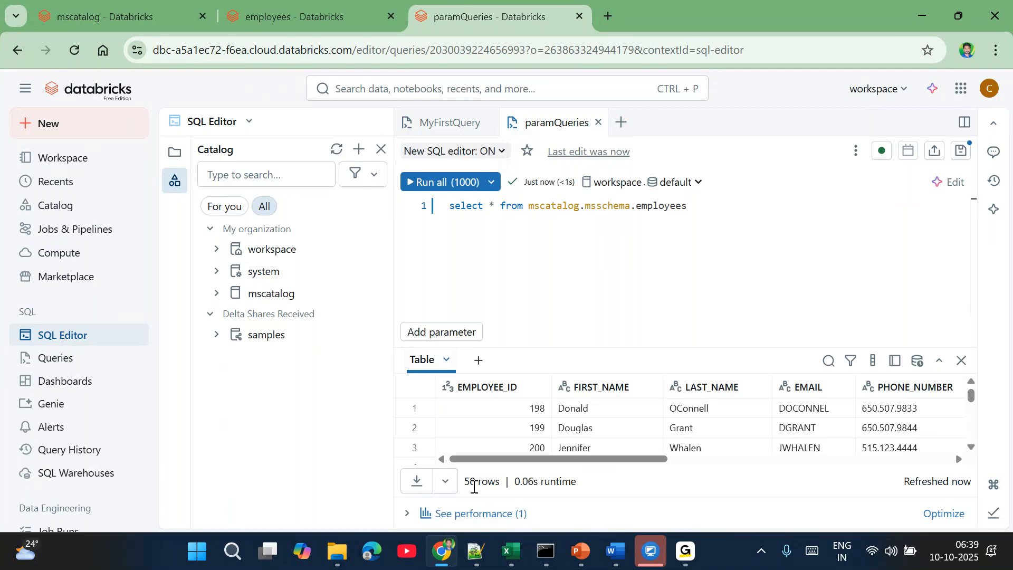
triple_click(474, 487)
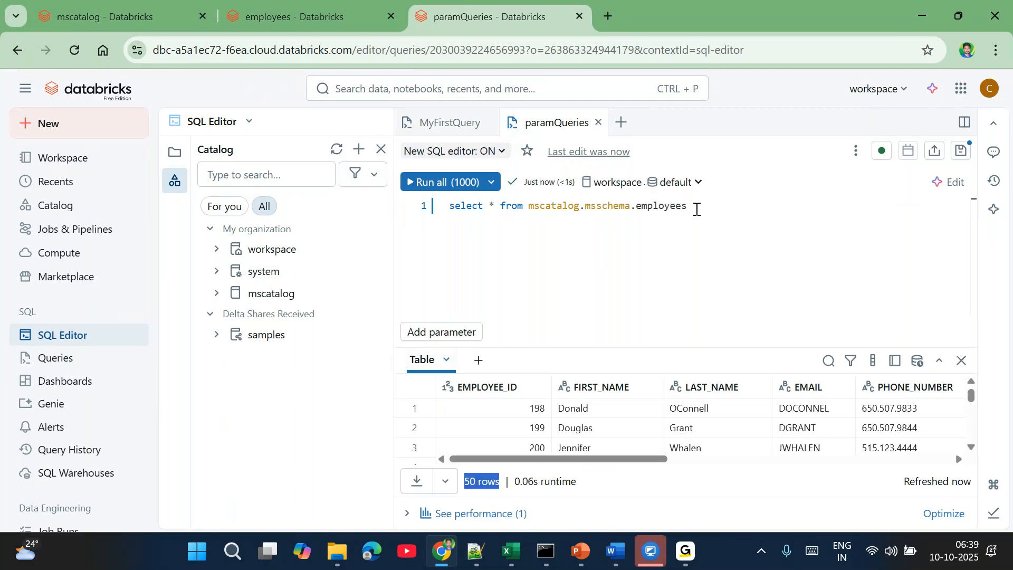
Step: Add the condition where managerid>100 and salary>2000 on a new line below the employees query
click(696, 209)
key(Return)
text(where)
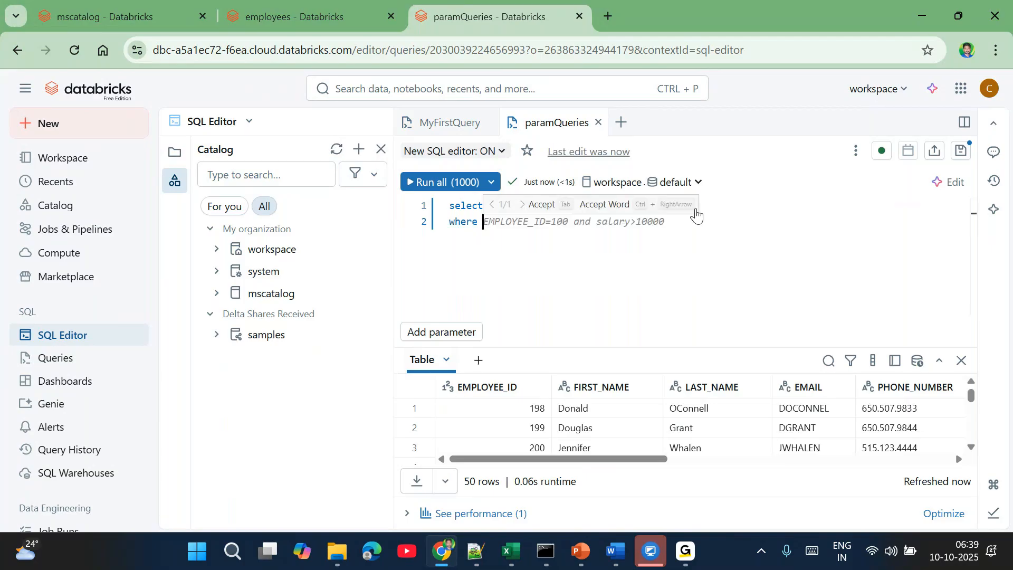
drag(680, 460, 947, 448)
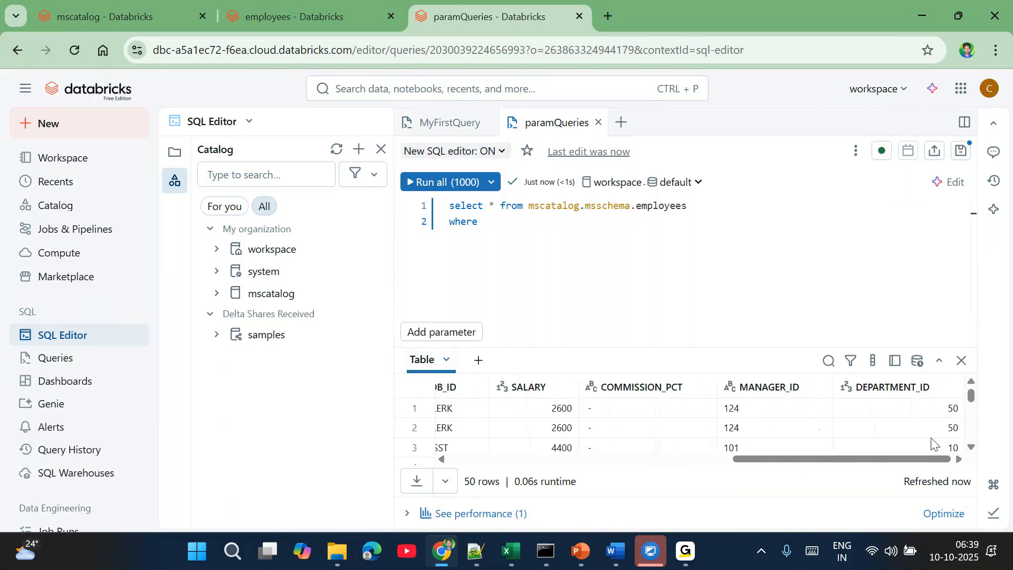
click(502, 223)
text(ama)
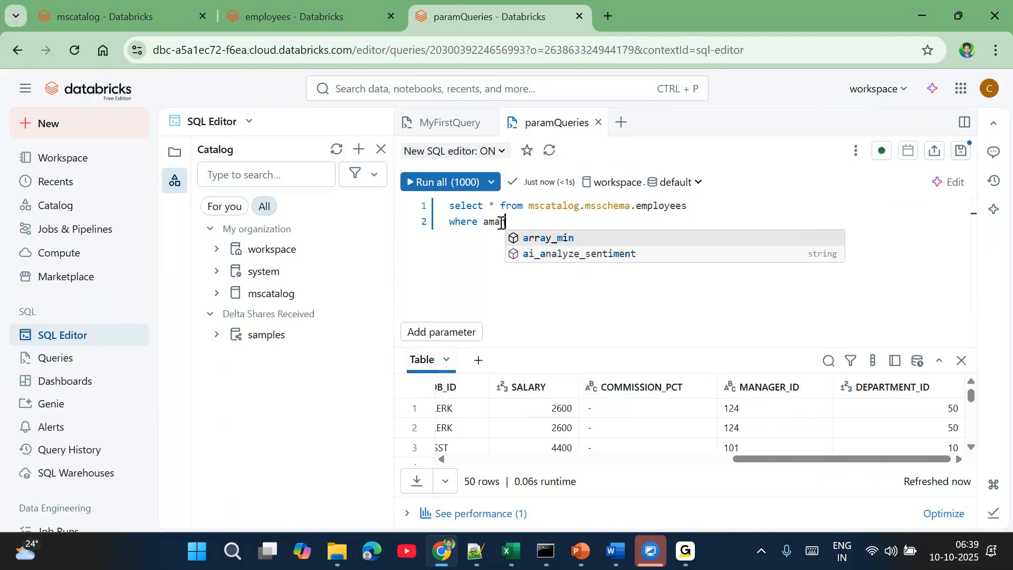
key(BackSpace)
key(BackSpace)
key(BackSpace)
text(manager)
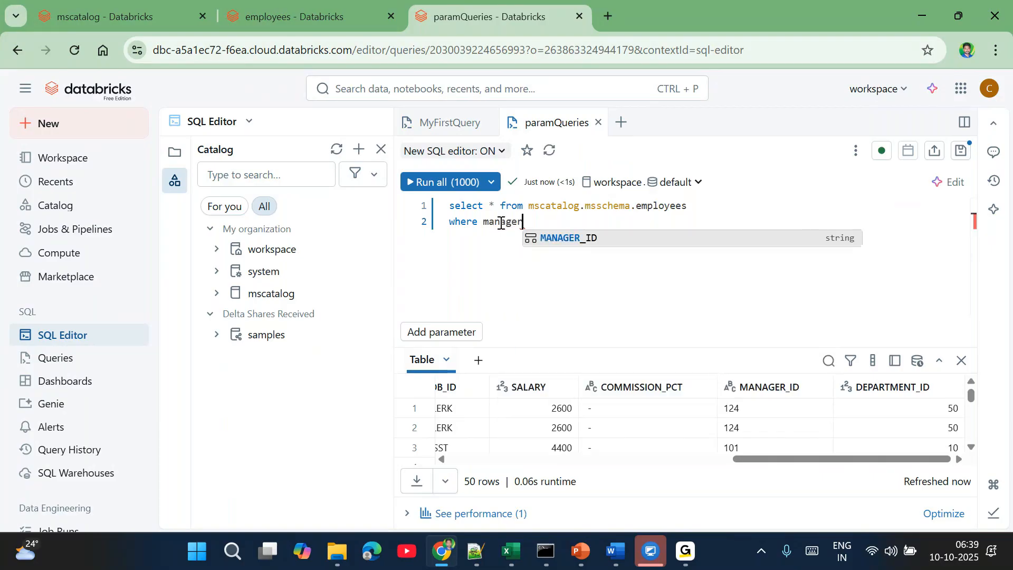
text(id>100)
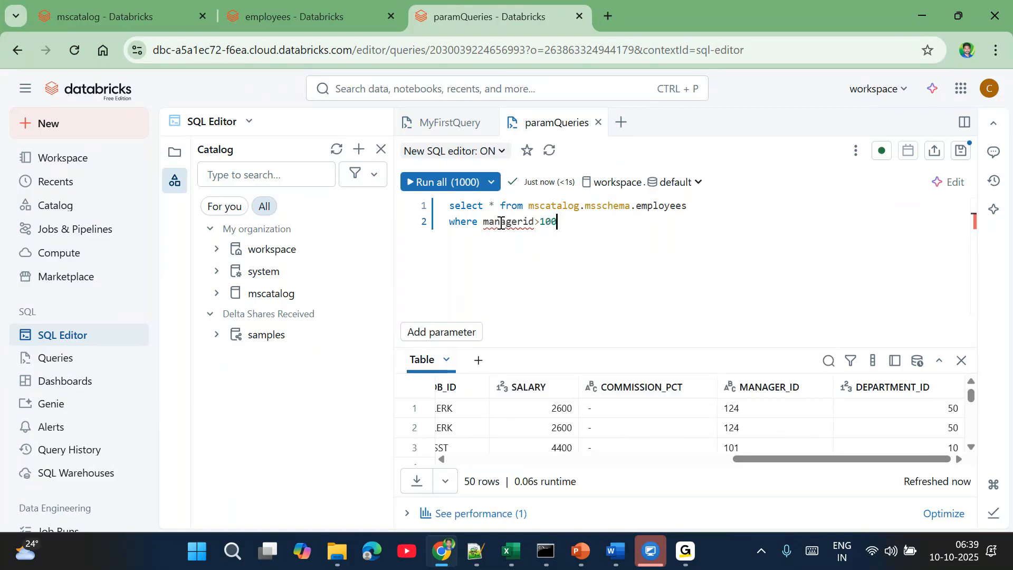
text( and)
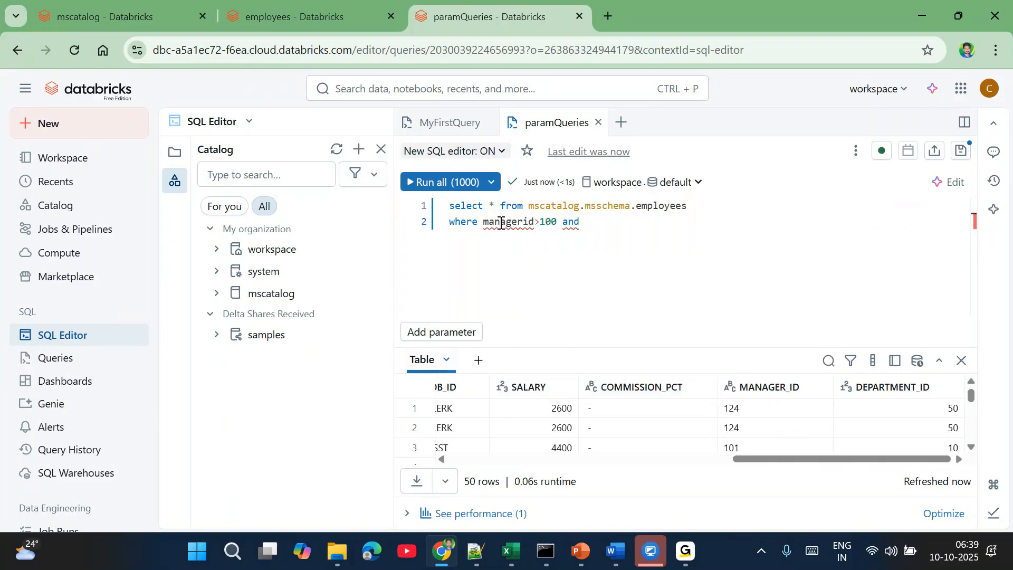
text( salary>20)
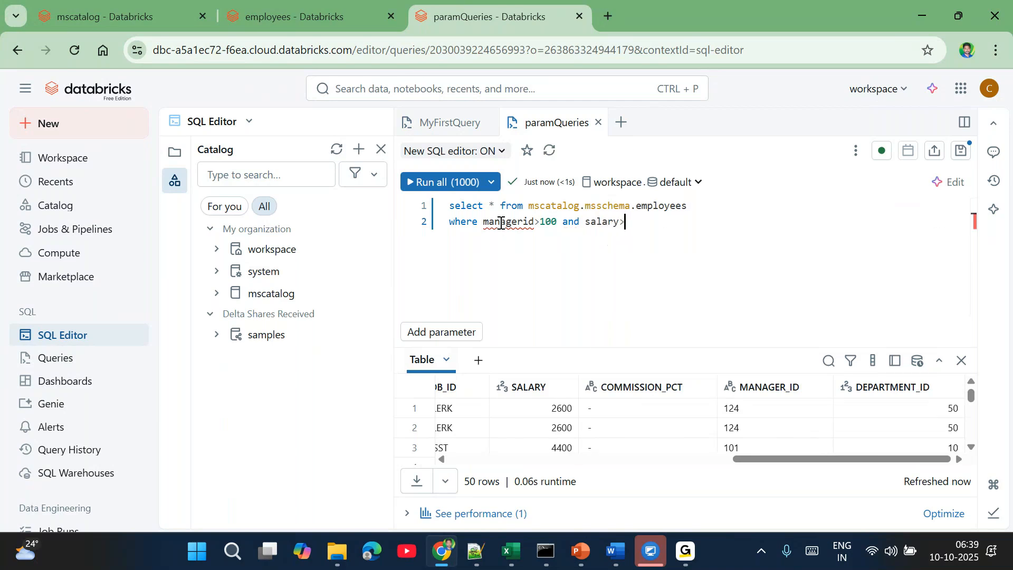
text(00)
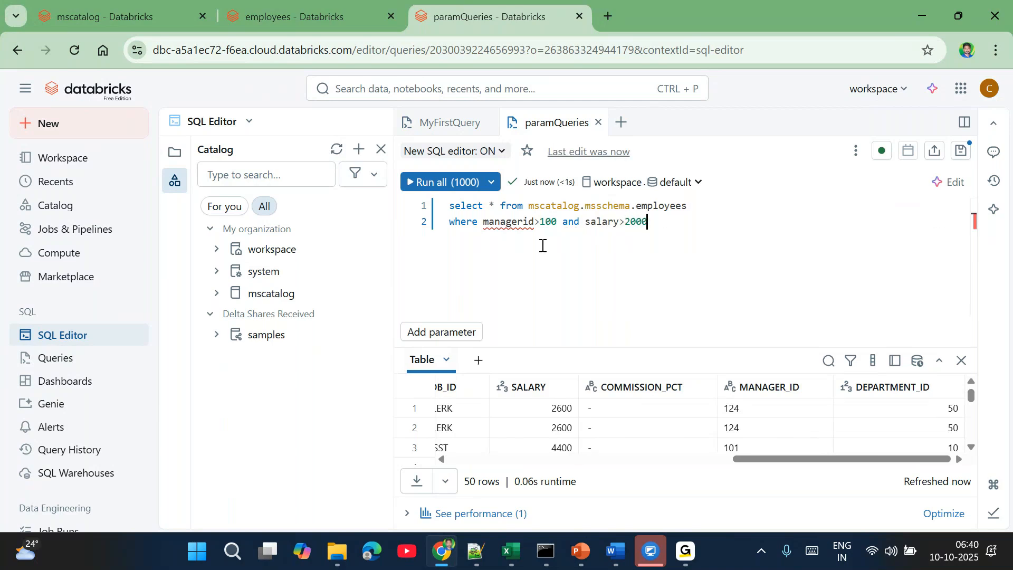
Step: Correct the column name managerid to manager_id in the where clause and run the query
click(525, 223)
text(_)
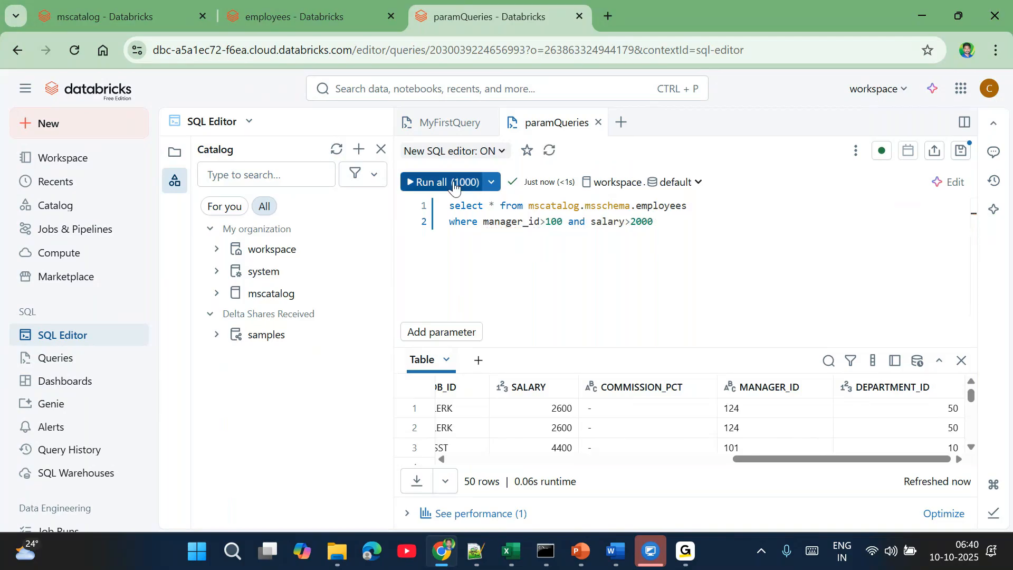
click(455, 185)
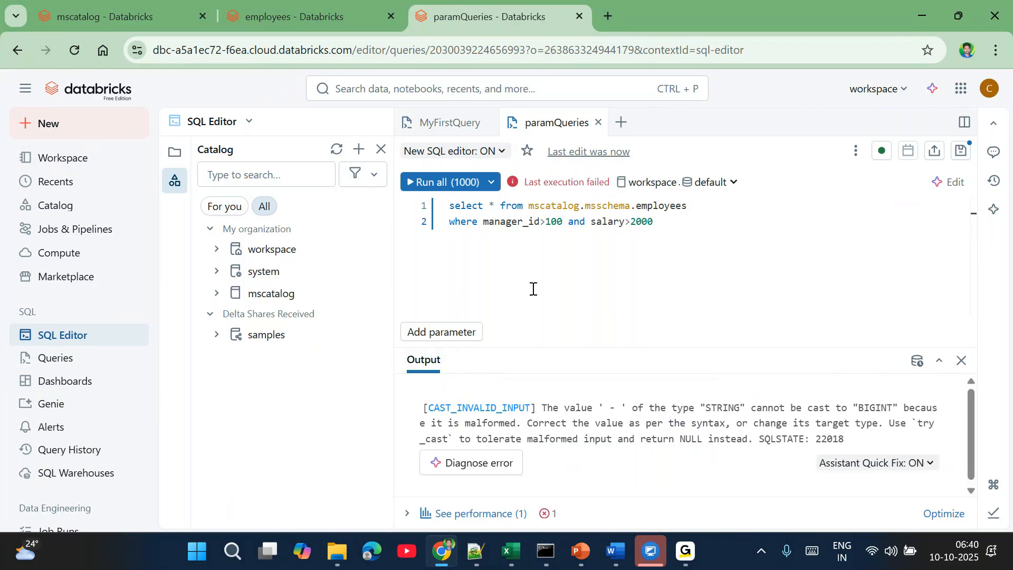
Step: Enclose the value 100 in the manager_id condition in single quotes
click(546, 227)
text(')
key(Right)
key(Right)
key(Right)
text(')
Step: Remove the where clause and run the unfiltered employees query to examine the SALARY and MANAGER_ID columns
key(End)
key(shift+Home)
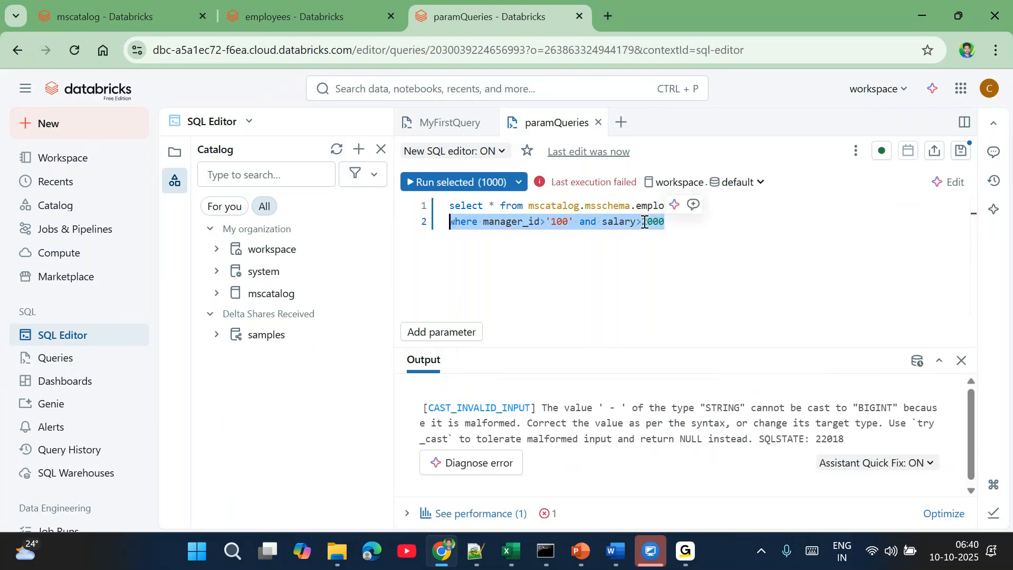
key(BackSpace)
click(438, 182)
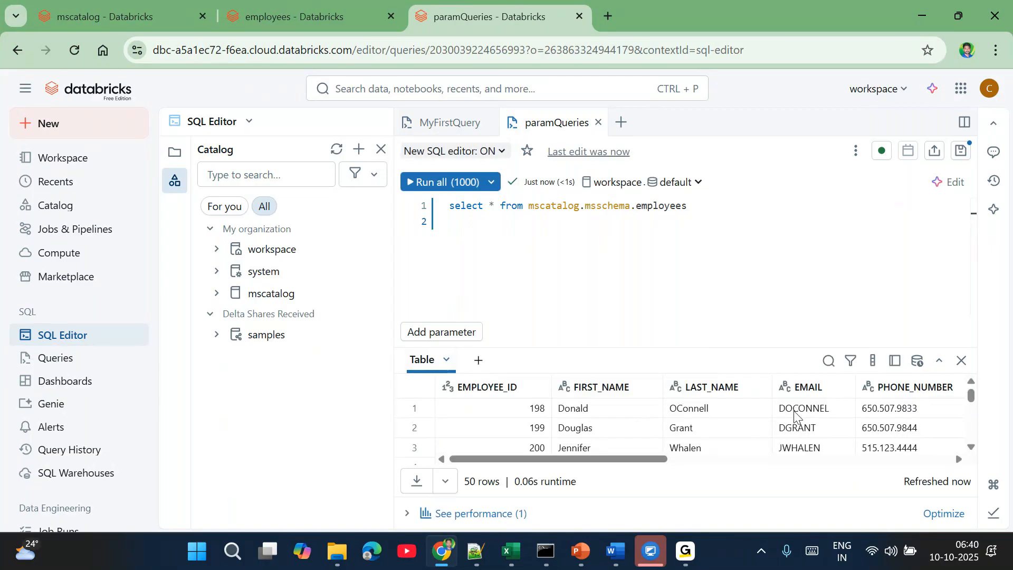
scroll(796, 419, right, 6)
scroll(796, 417, right, 3)
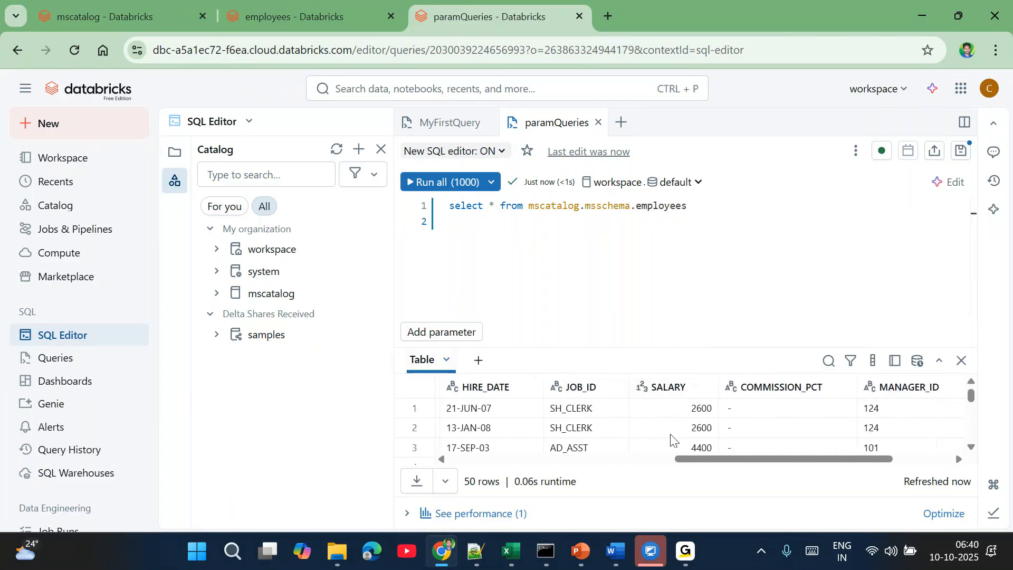
scroll(671, 441, right, 3)
Step: Restore the deleted where clause as manager_id>'100' and salary>2000 and run the filtered query
click(591, 229)
key(ctrl+z)
key(ctrl+z)
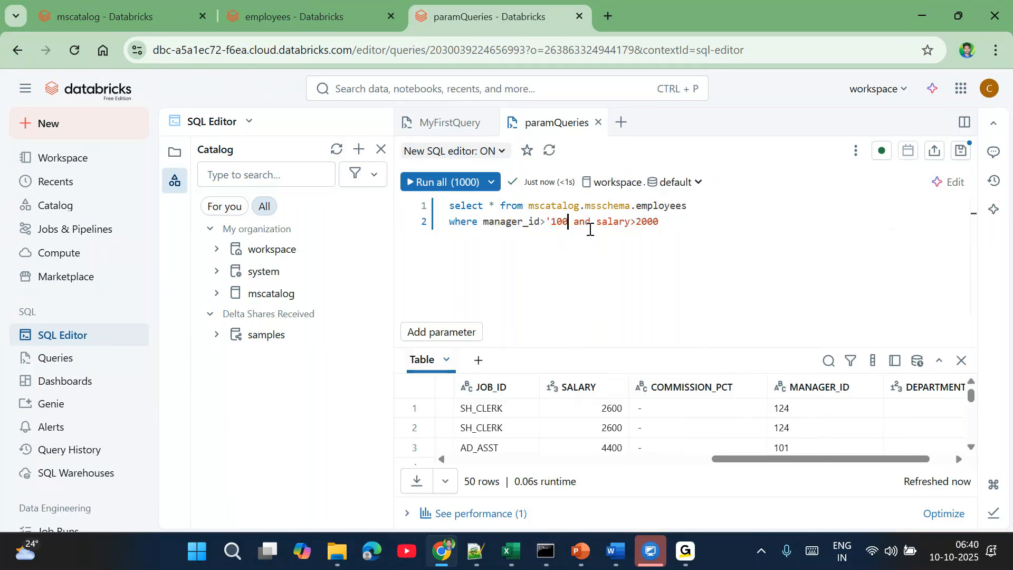
text(')
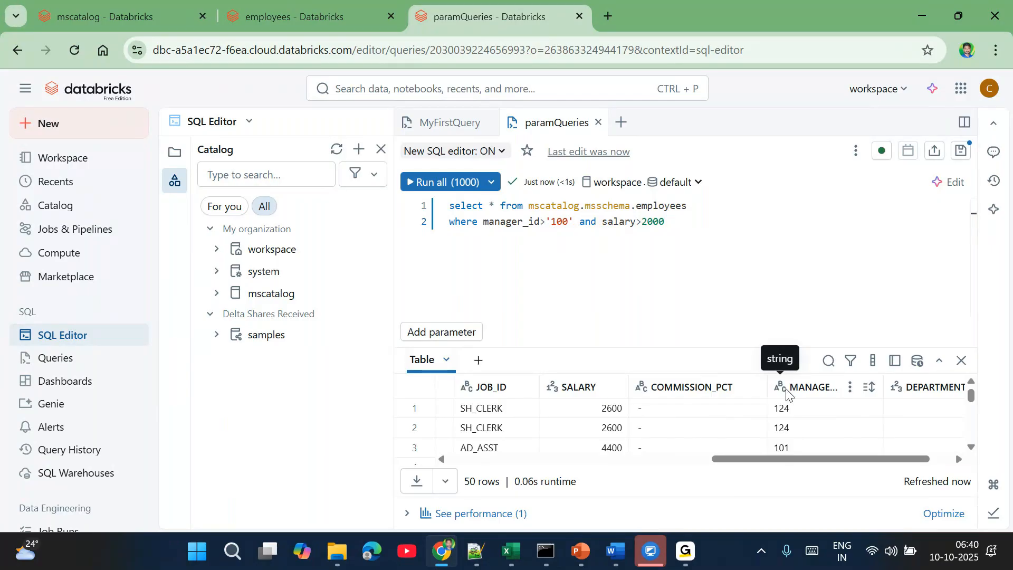
click(450, 184)
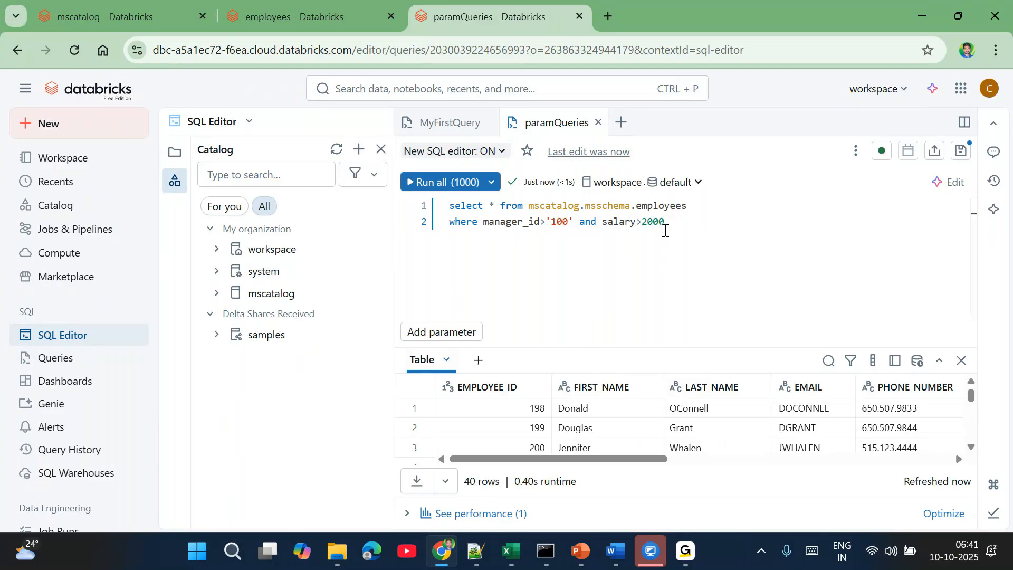
Step: Replace the value '100' in the manager_id condition with the named parameter :pmanagerid
double_click(664, 222)
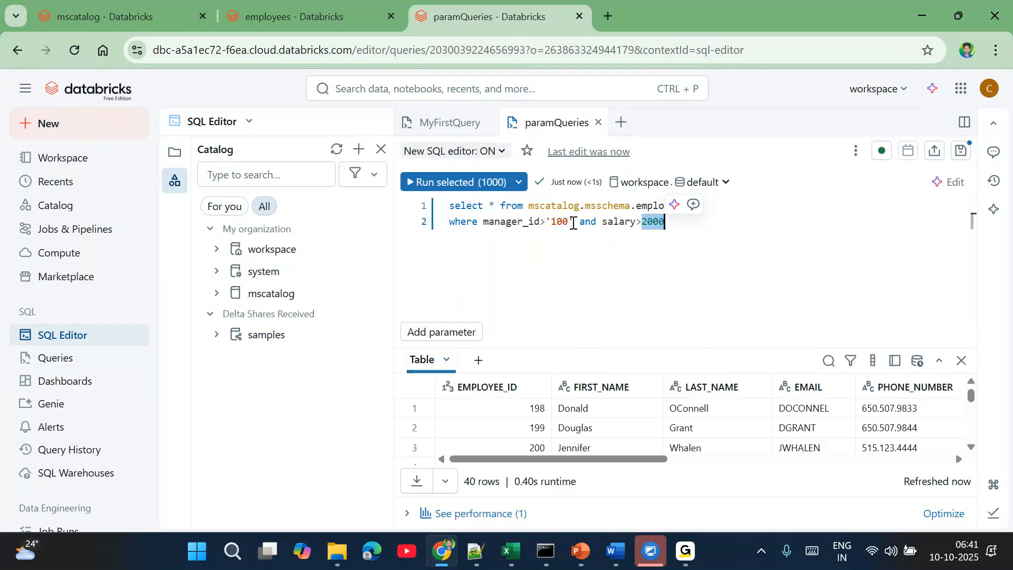
click(574, 222)
key(BackSpace)
key(BackSpace)
key(BackSpace)
key(BackSpace)
key(BackSpace)
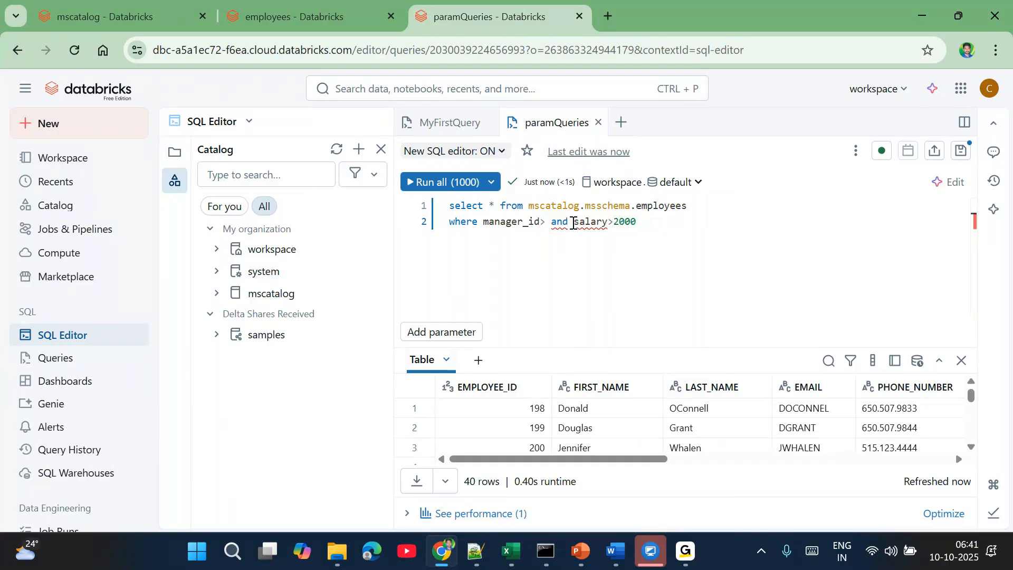
text(:)
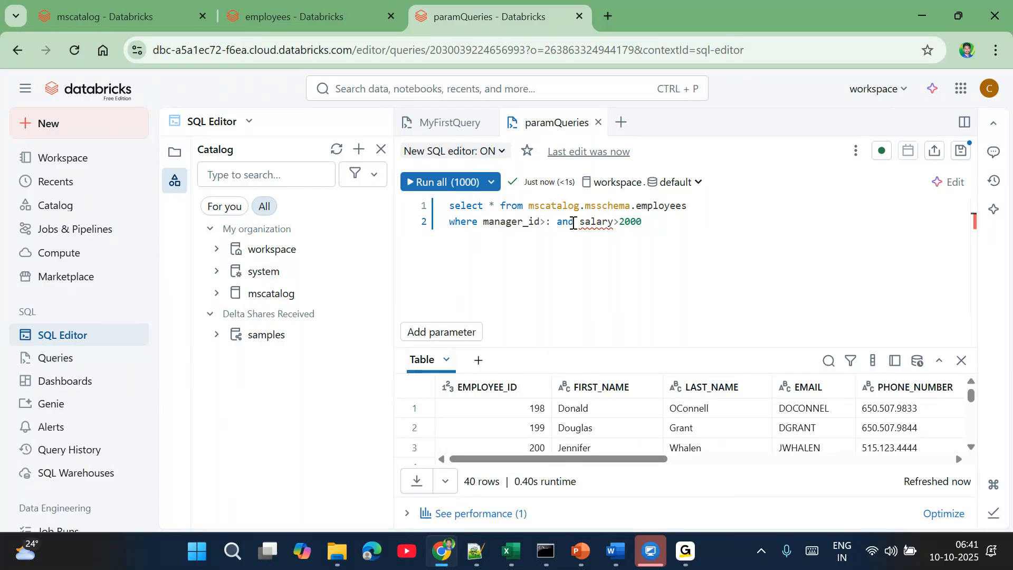
text(p)
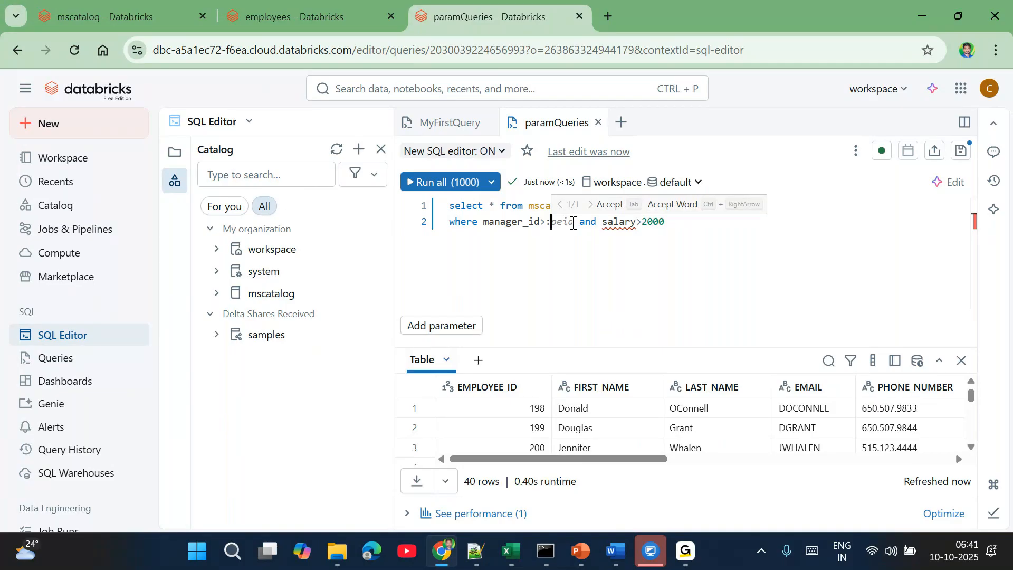
text(pma)
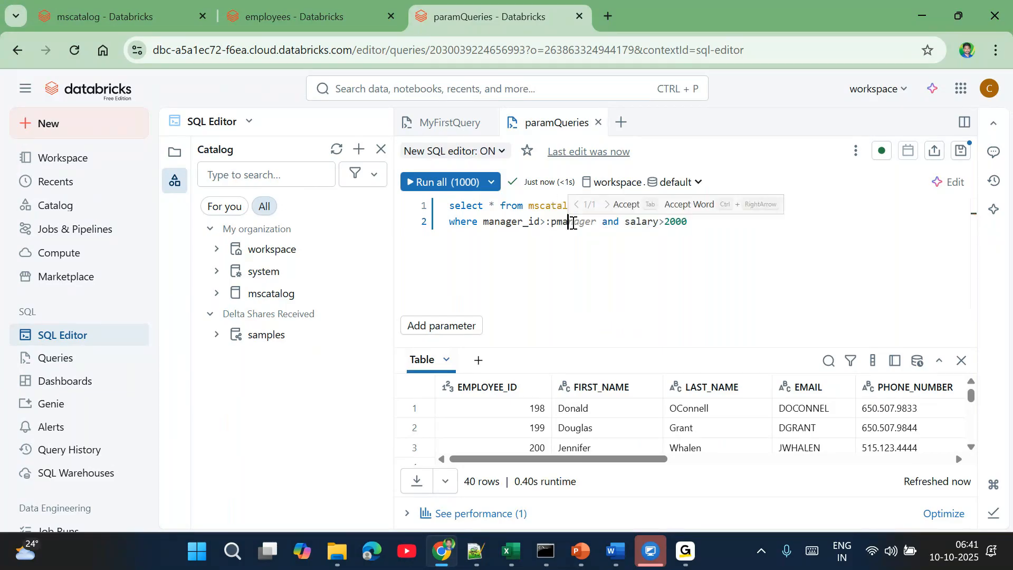
text(n)
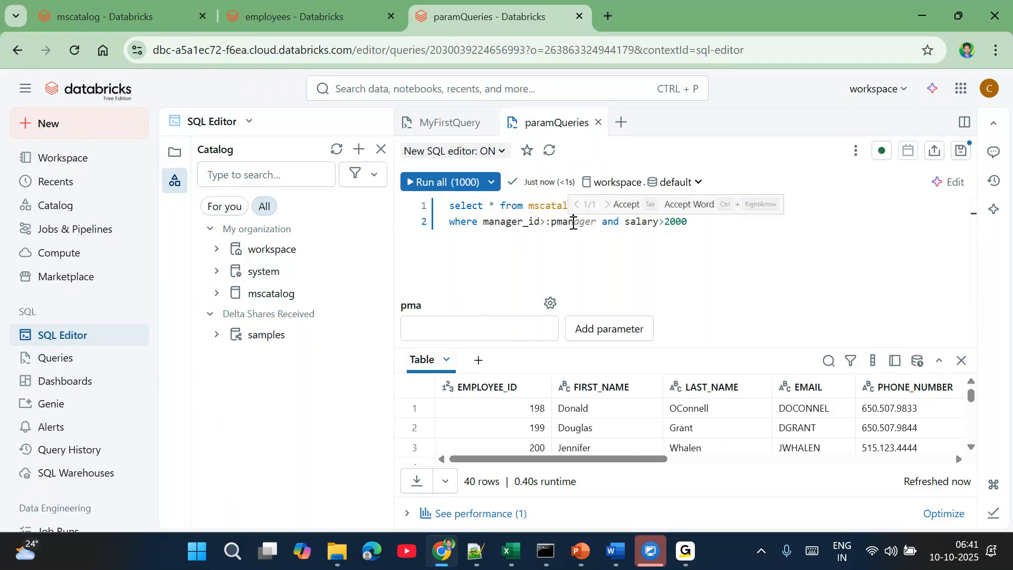
key(Tab)
text(id)
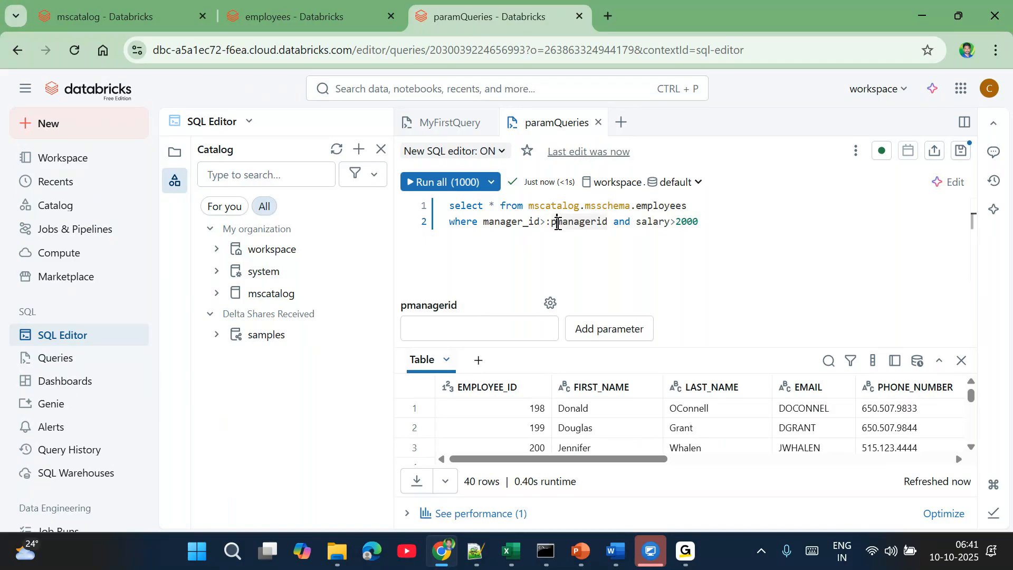
Step: Rename the parameter in the manager_id condition to param_mid
double_click(558, 224)
click(557, 223)
text(aram_)
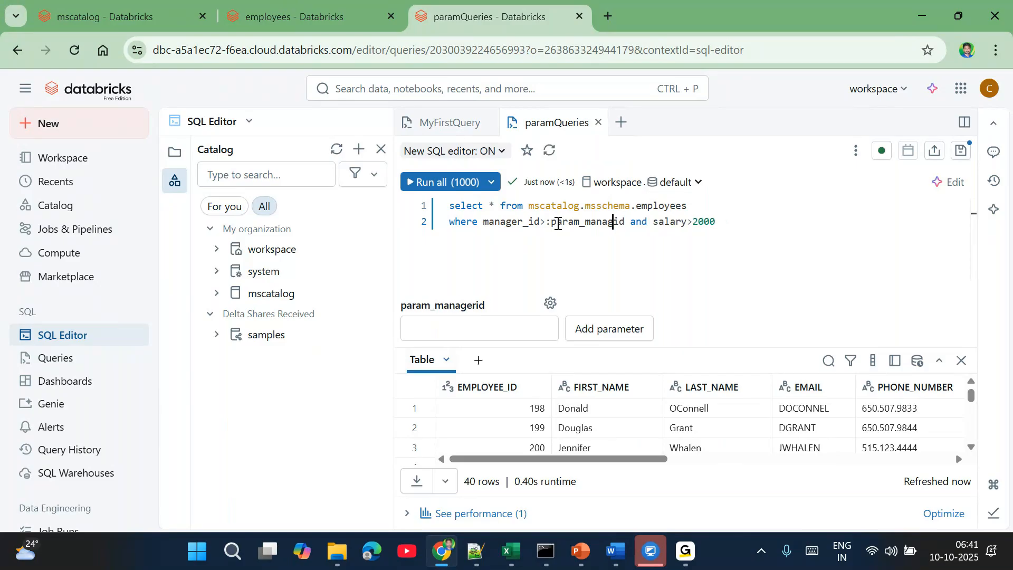
key(BackSpace)
key(BackSpace)
key(BackSpace)
key(BackSpace)
key(BackSpace)
key(BackSpace)
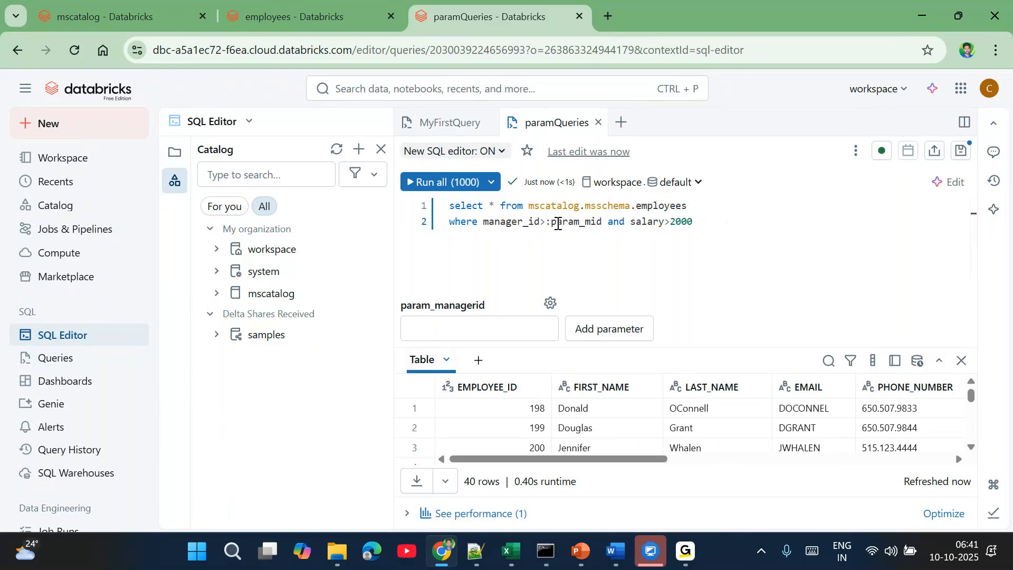
double_click(562, 222)
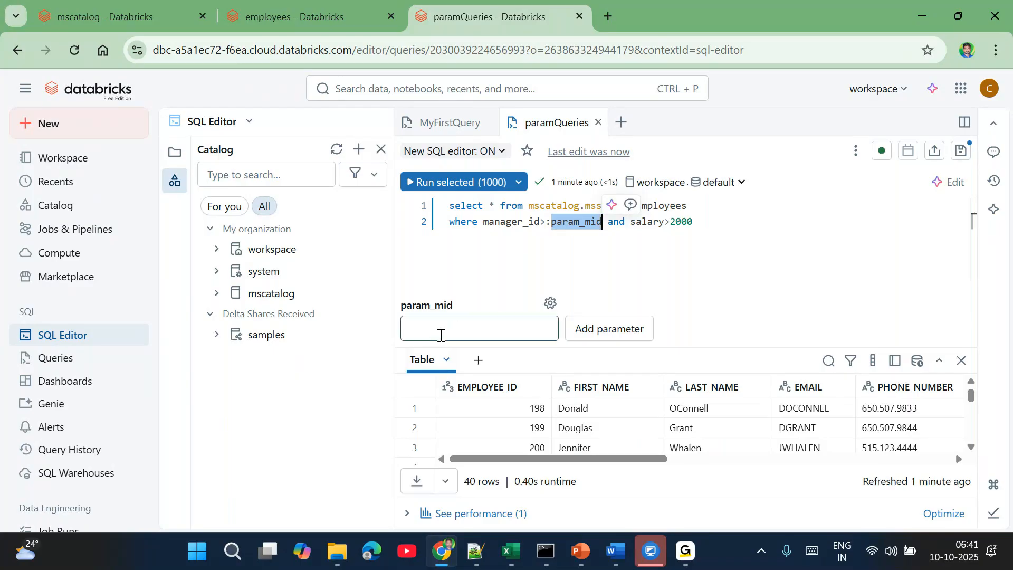
Step: Replace the value 2000 in the salary condition with the named parameter :psalary
click(699, 222)
key(BackSpace)
key(BackSpace)
key(BackSpace)
key(BackSpace)
text(:)
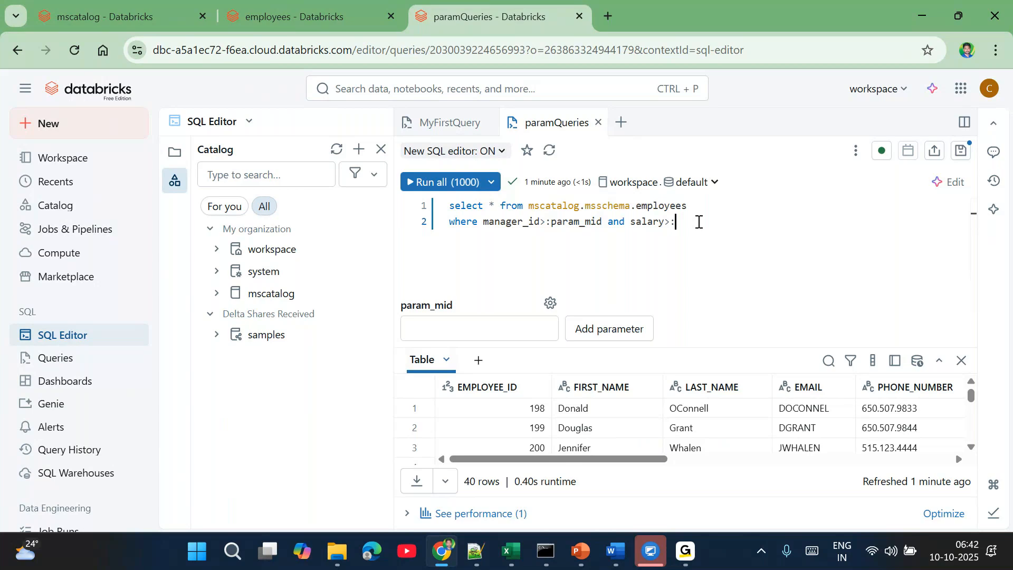
text(psal)
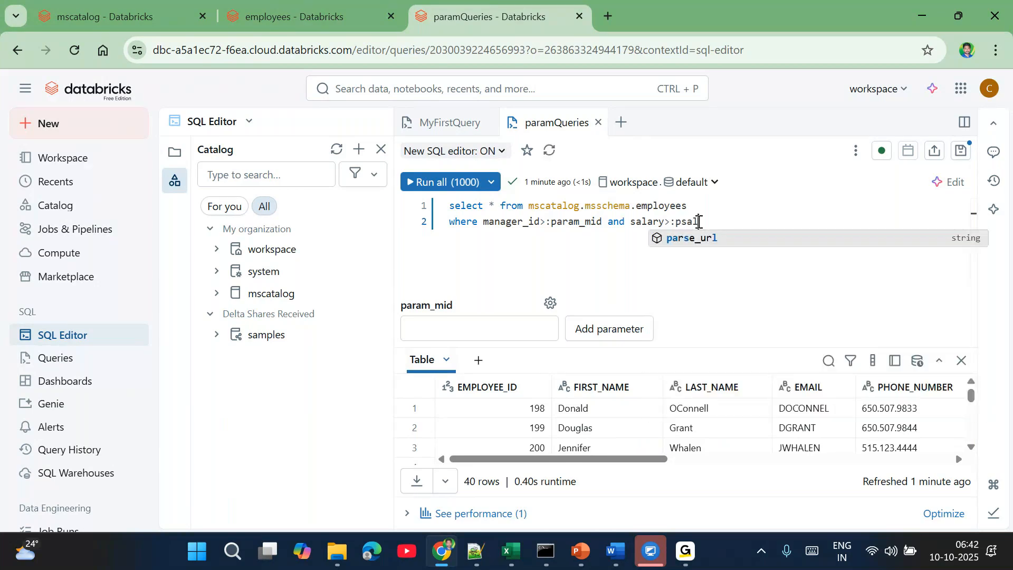
text(ary)
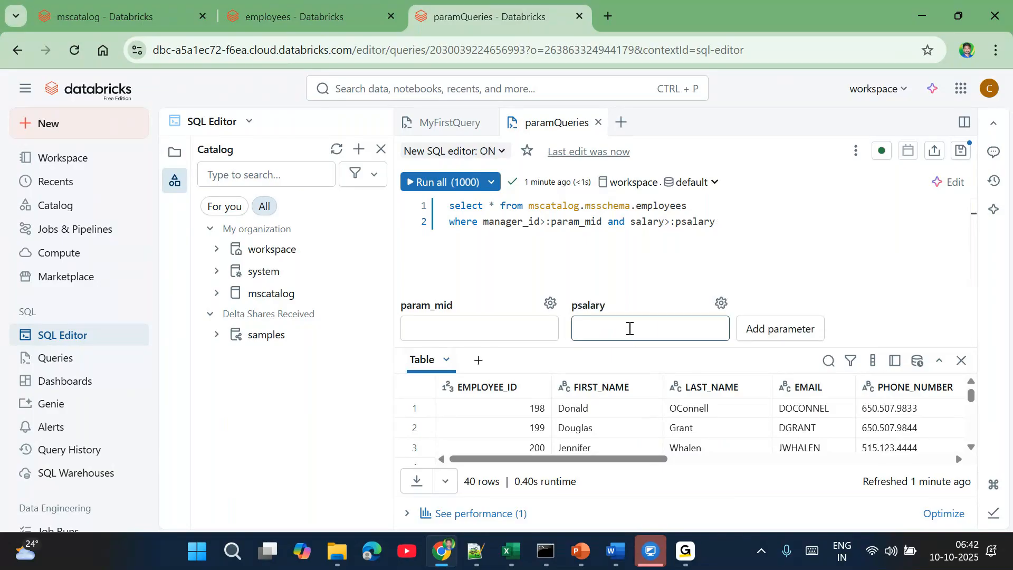
Step: Set param_mid to 150 and psalary to 2000, and run the selected part of the query
click(626, 328)
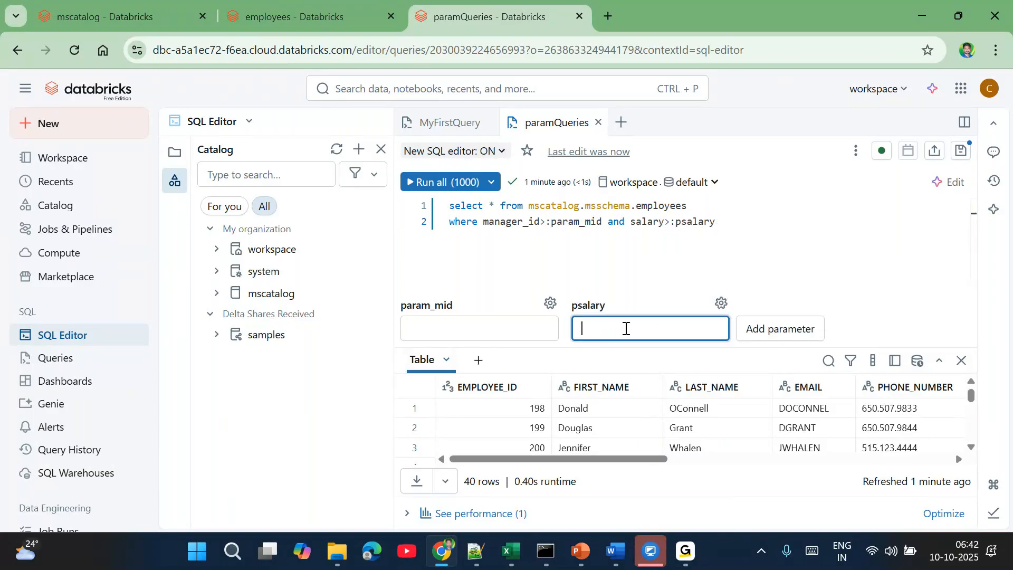
double_click(551, 222)
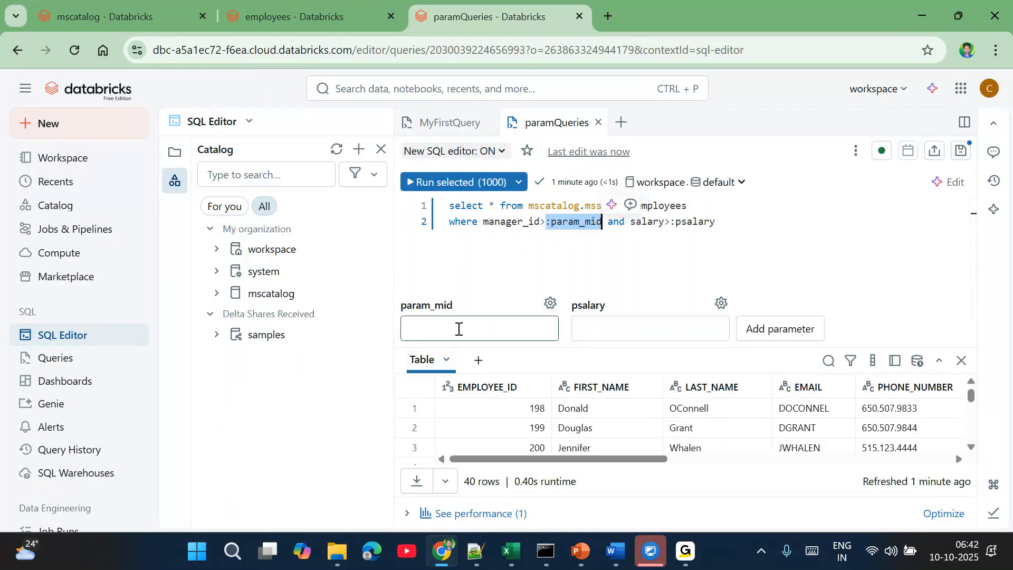
click(459, 329)
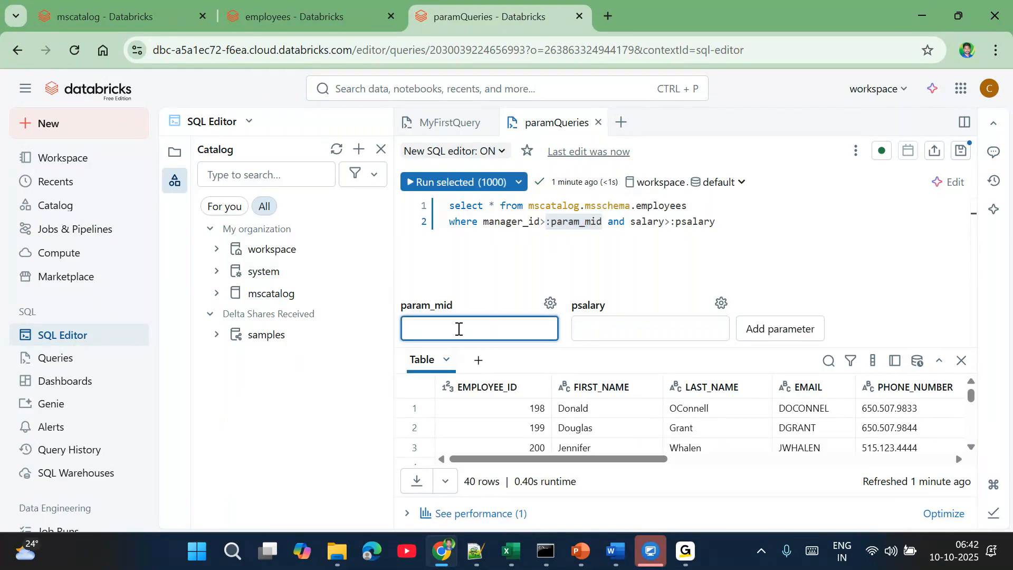
text(150)
click(641, 331)
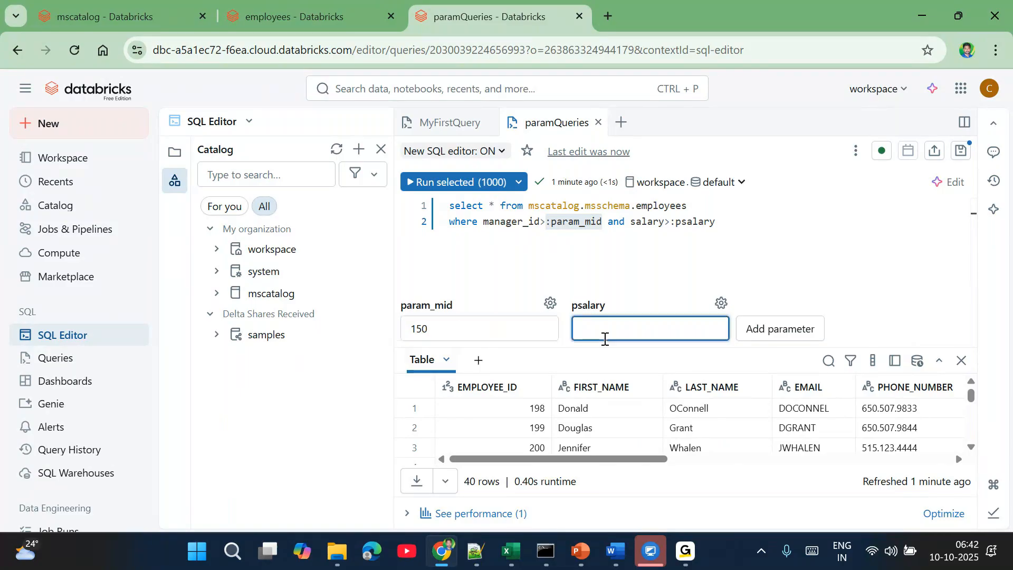
text(2000)
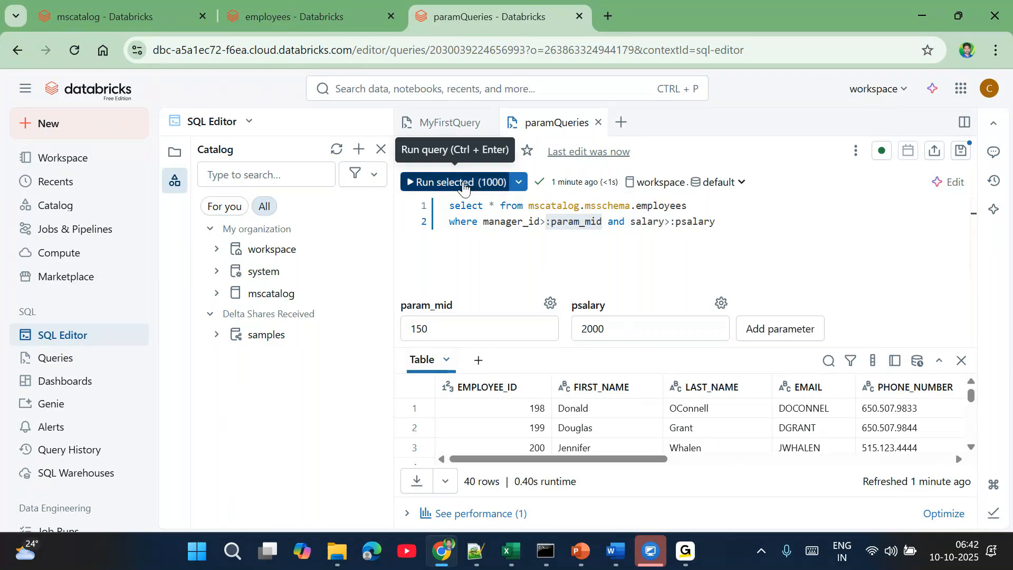
click(415, 181)
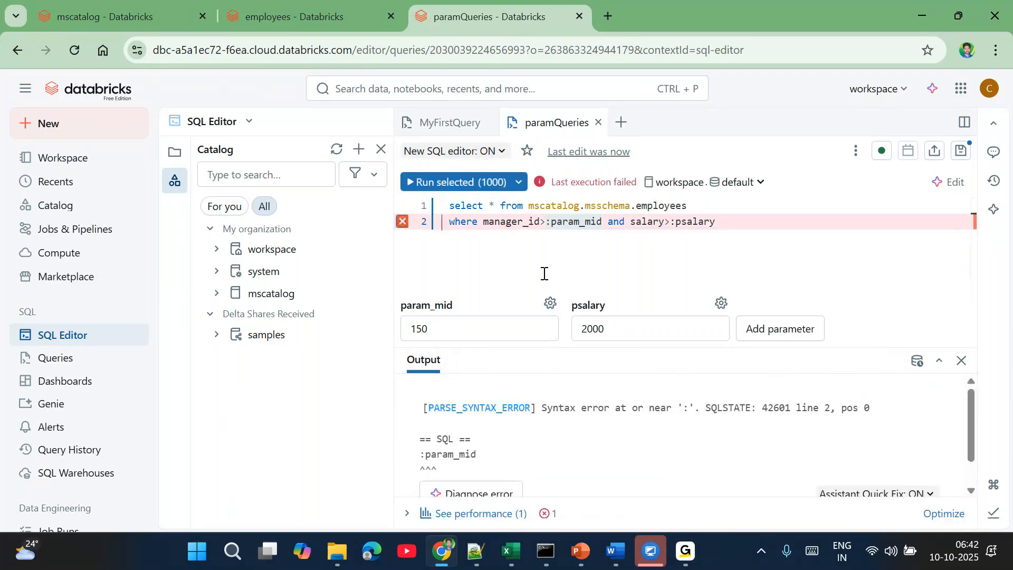
Step: Try enclosing :param_mid in single quotes in the where clause and run the whole query
click(547, 221)
key(Right)
key(Right)
key(Right)
key(Right)
key(Right)
key(Right)
key(Right)
key(Right)
key(Right)
key(Right)
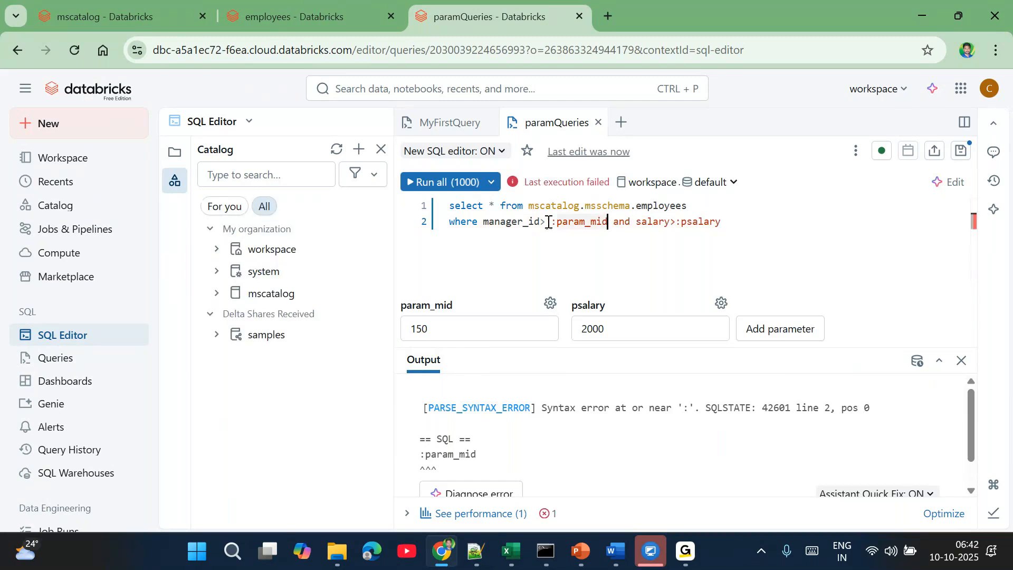
text(')
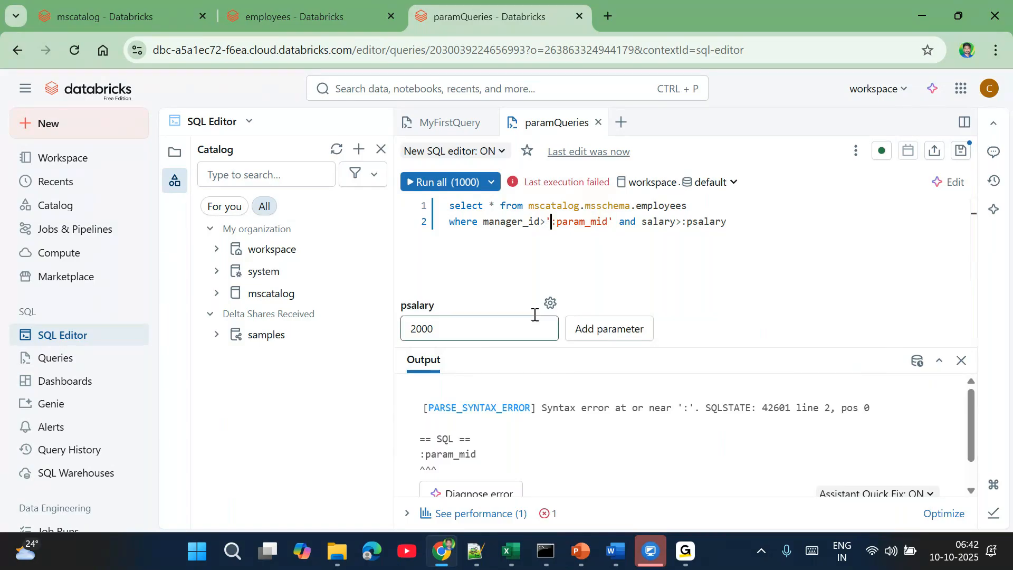
click(430, 182)
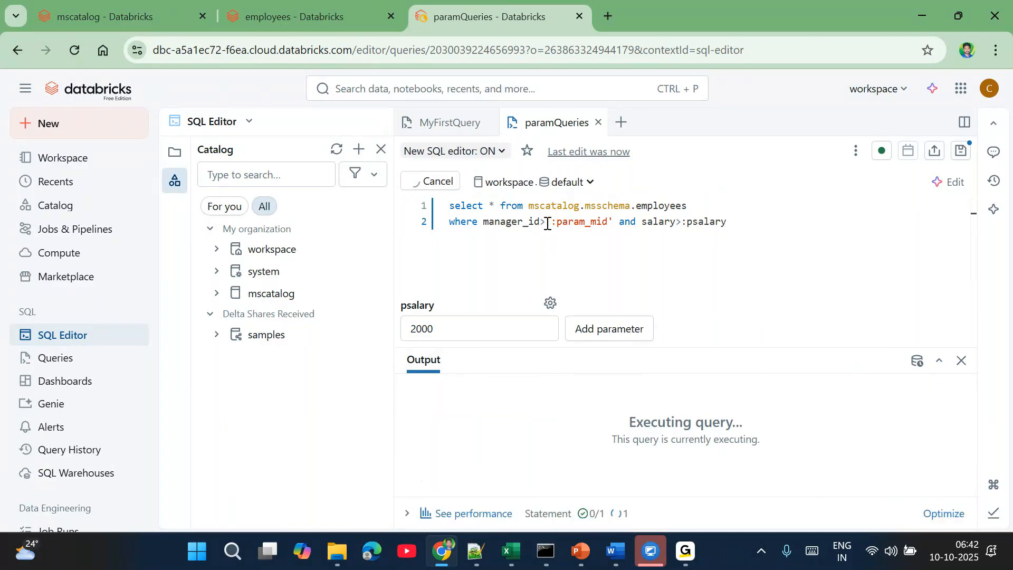
Step: Remove the single quotes around :param_mid in the where clause
key(BackSpace)
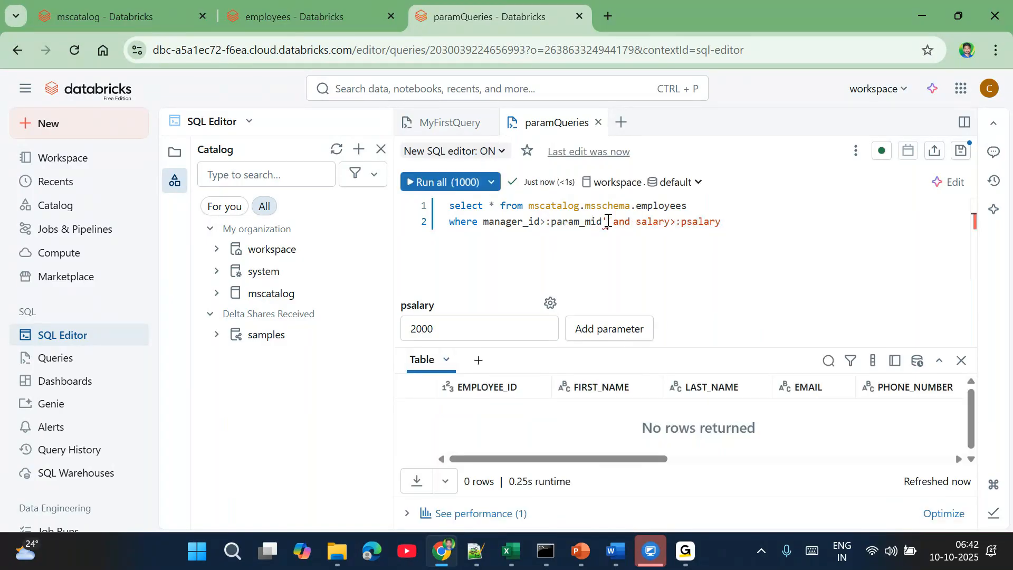
click(607, 222)
key(BackSpace)
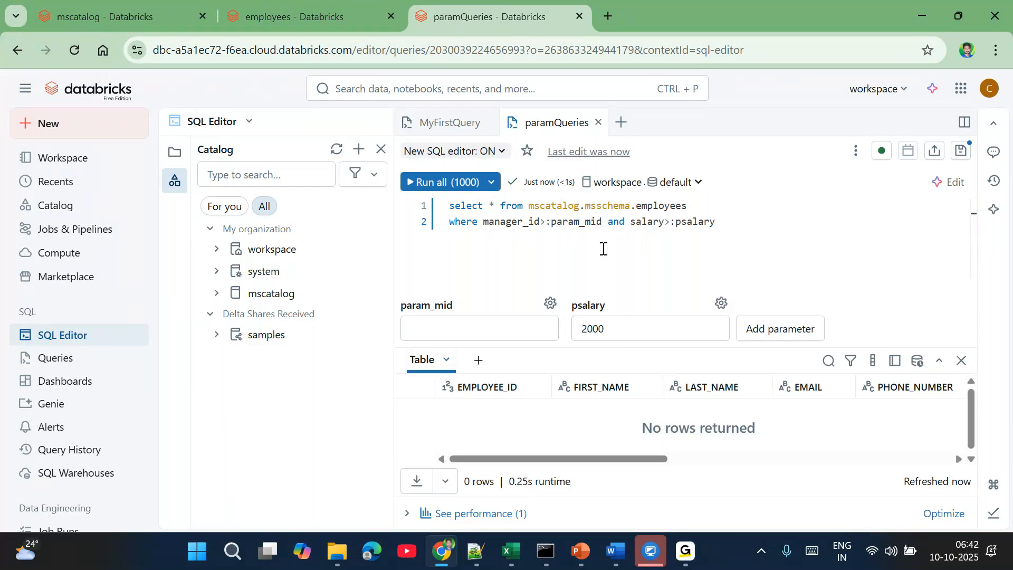
click(482, 333)
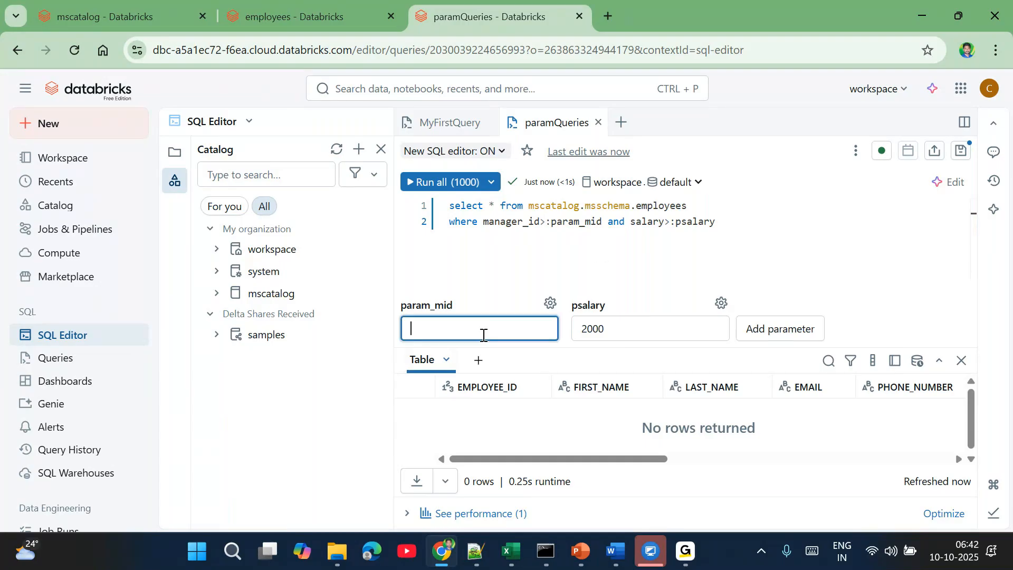
double_click(507, 224)
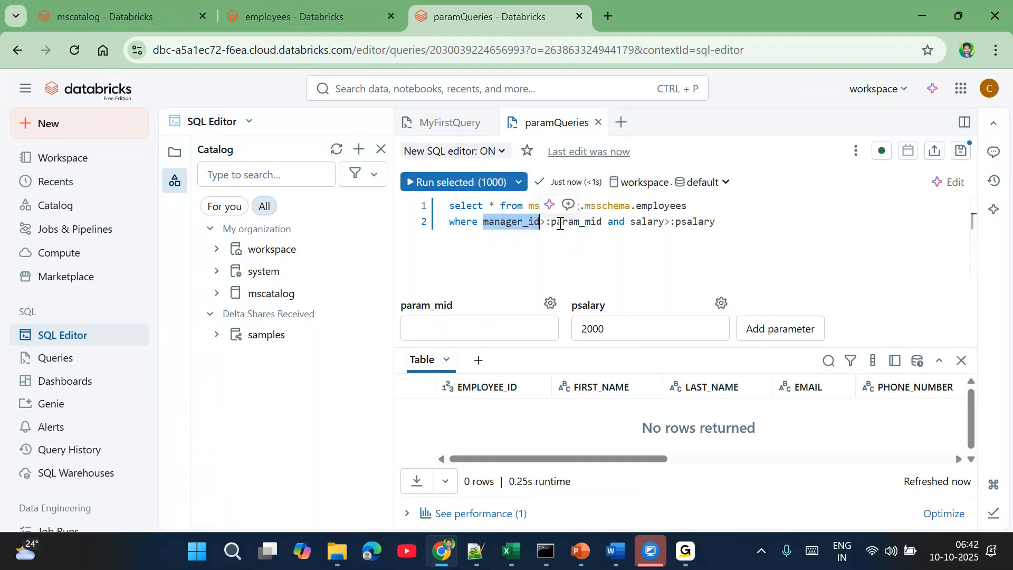
Step: Set the param_mid parameter to '100' and run the employees query
click(604, 222)
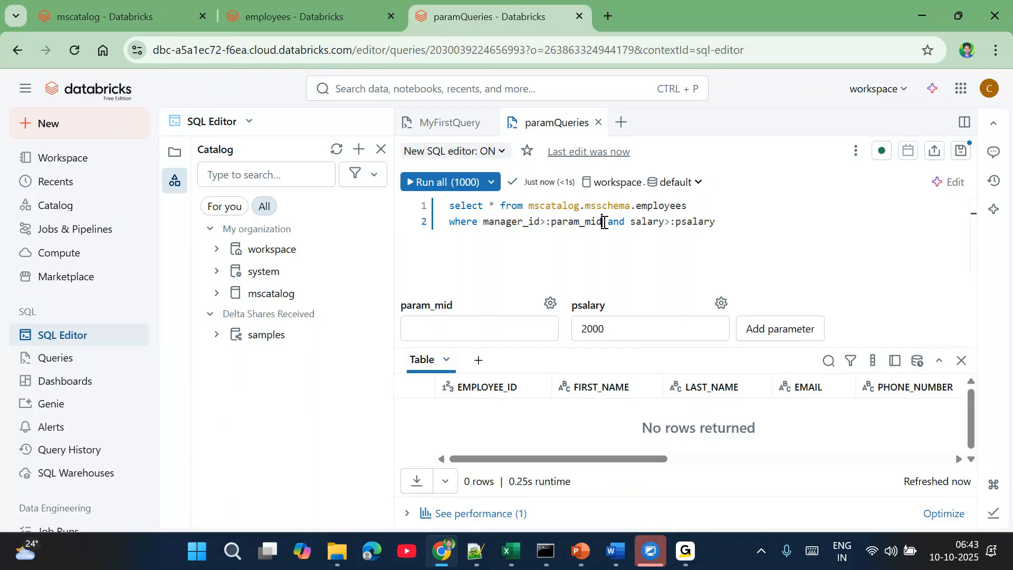
click(462, 325)
text('100')
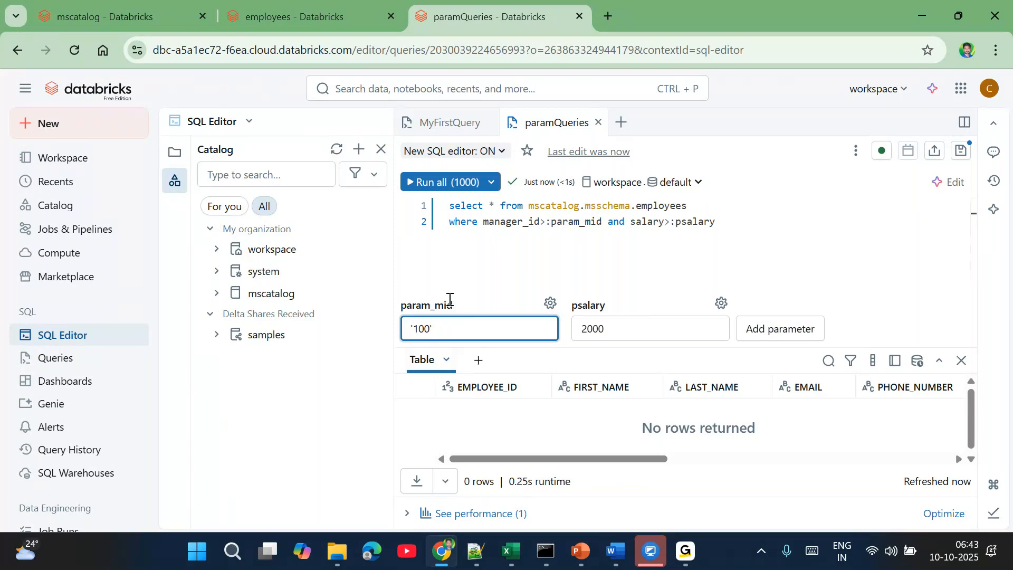
click(447, 183)
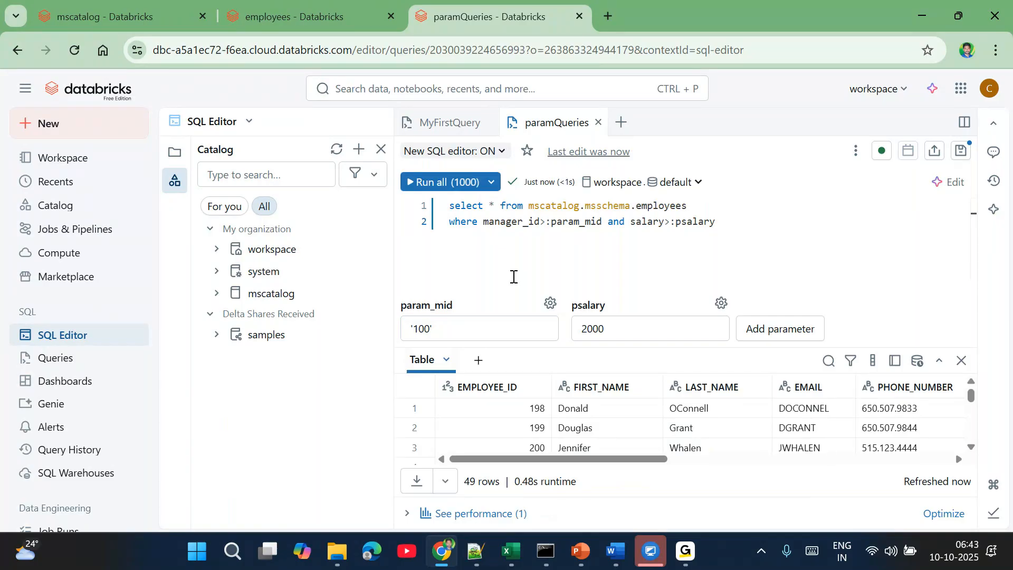
Step: Check the param_mid and psalary values against the query and run it again with '100' and 2000
click(495, 317)
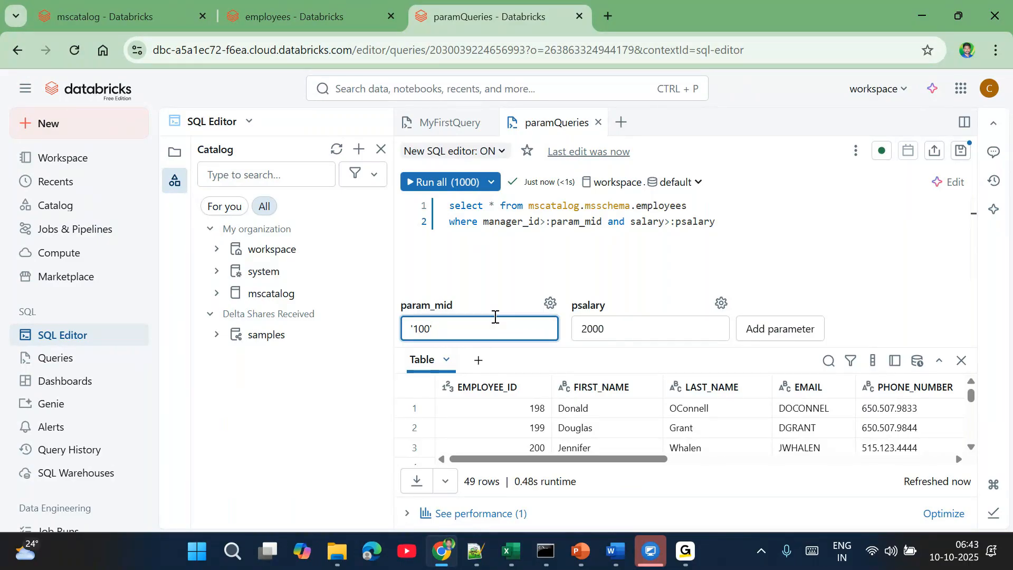
drag(718, 222, 448, 205)
click(626, 267)
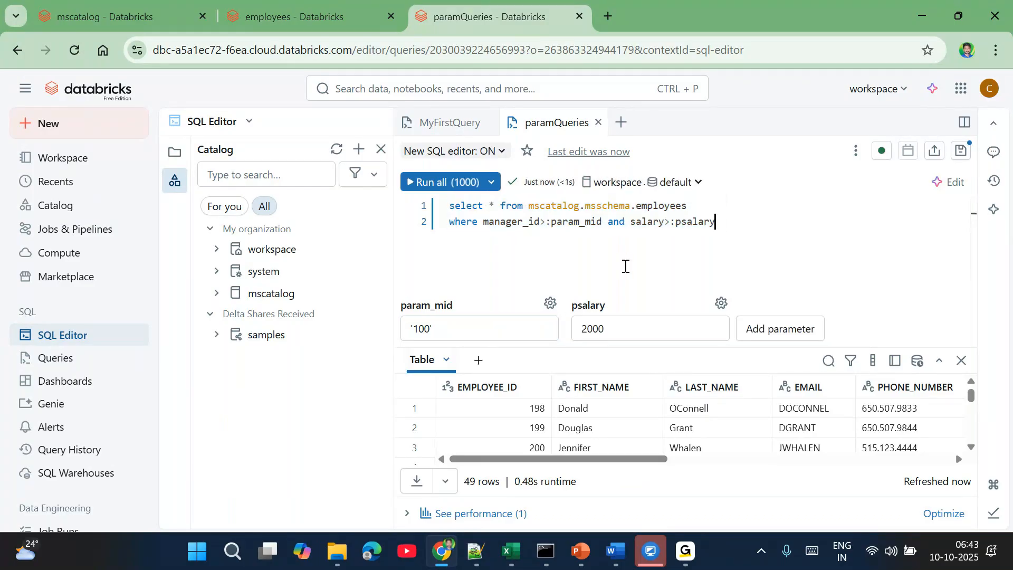
click(594, 330)
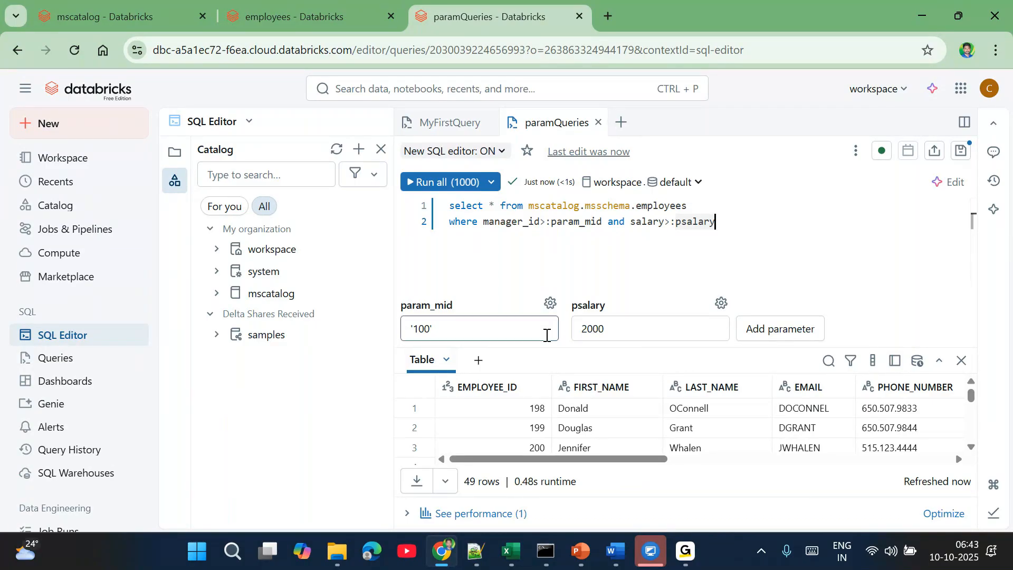
drag(463, 334, 407, 329)
click(464, 331)
drag(618, 334, 579, 333)
click(423, 181)
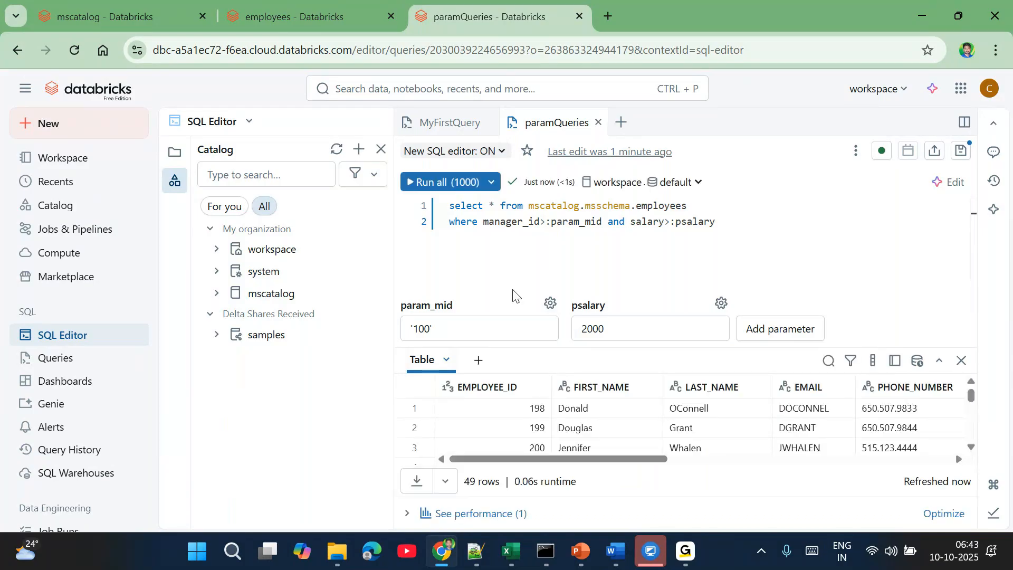
Step: Examine how the param_mid and psalary values feed the parameters in the query's WHERE clause
click(421, 328)
double_click(421, 328)
click(588, 328)
double_click(588, 327)
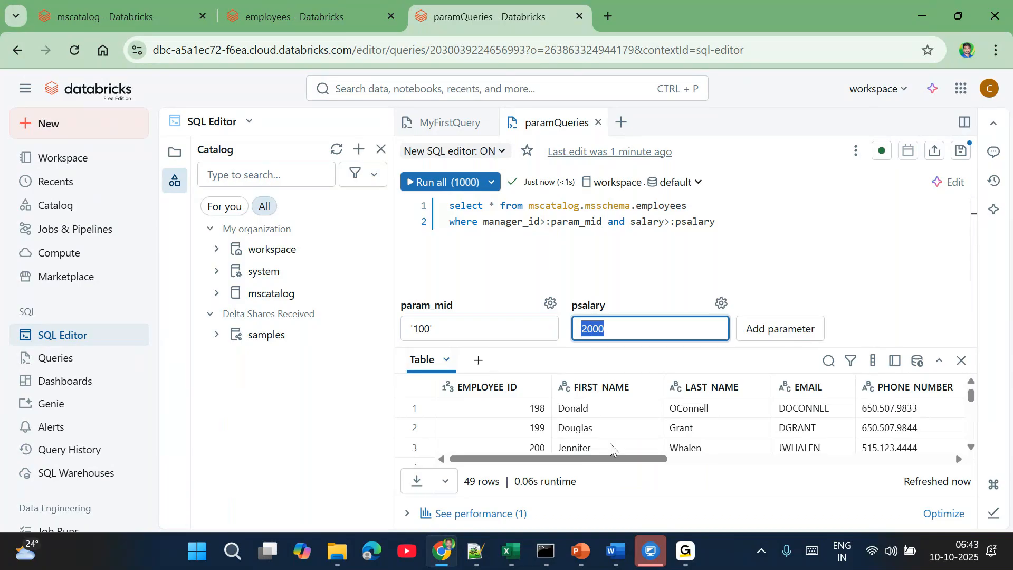
double_click(418, 327)
double_click(591, 329)
drag(749, 231, 432, 210)
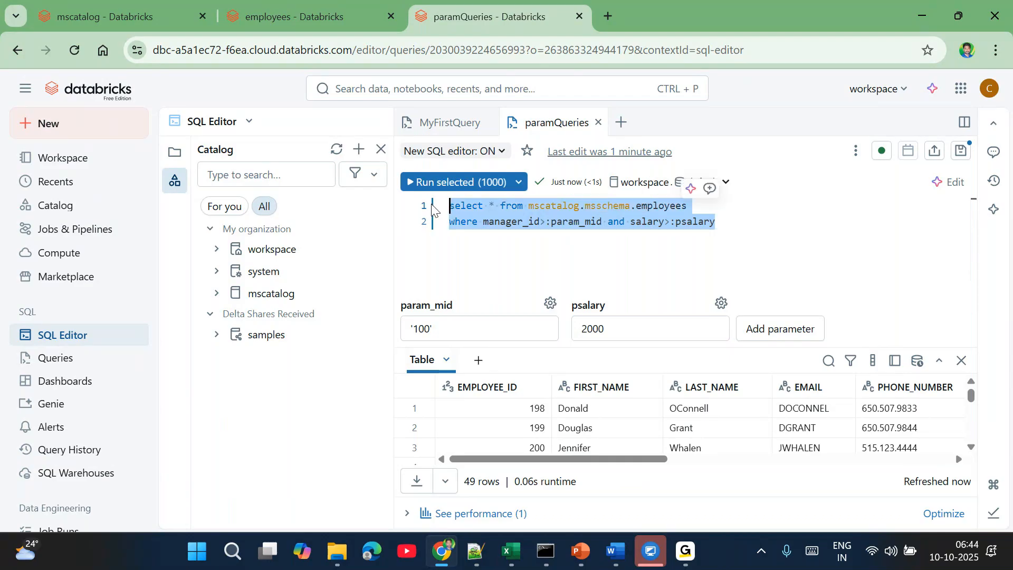
click(627, 290)
drag(729, 226, 663, 242)
click(701, 244)
click(585, 275)
click(430, 331)
click(606, 328)
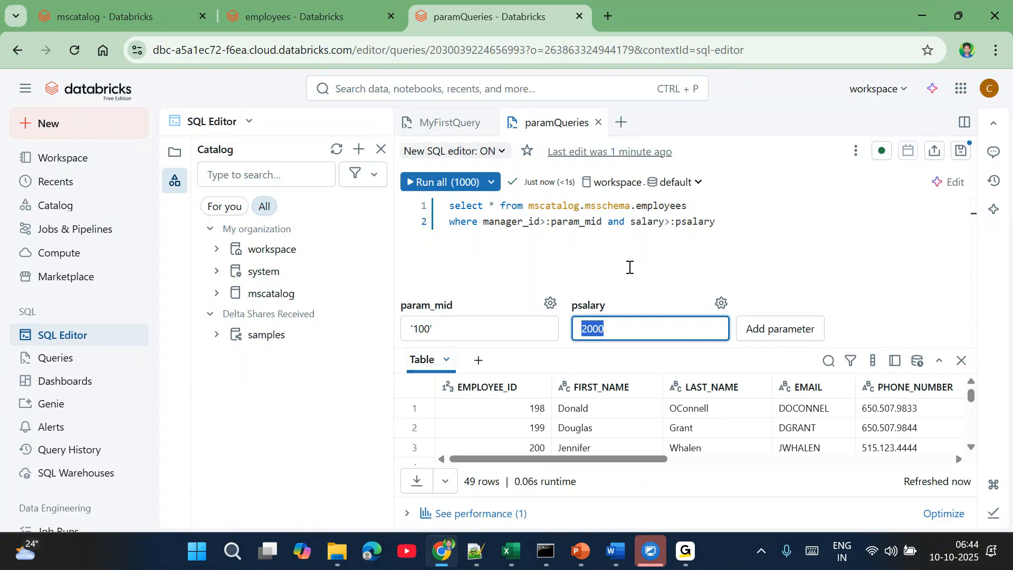
Step: Replace the manager_id column in the WHERE clause with a parameter named :filtercol1
double_click(521, 224)
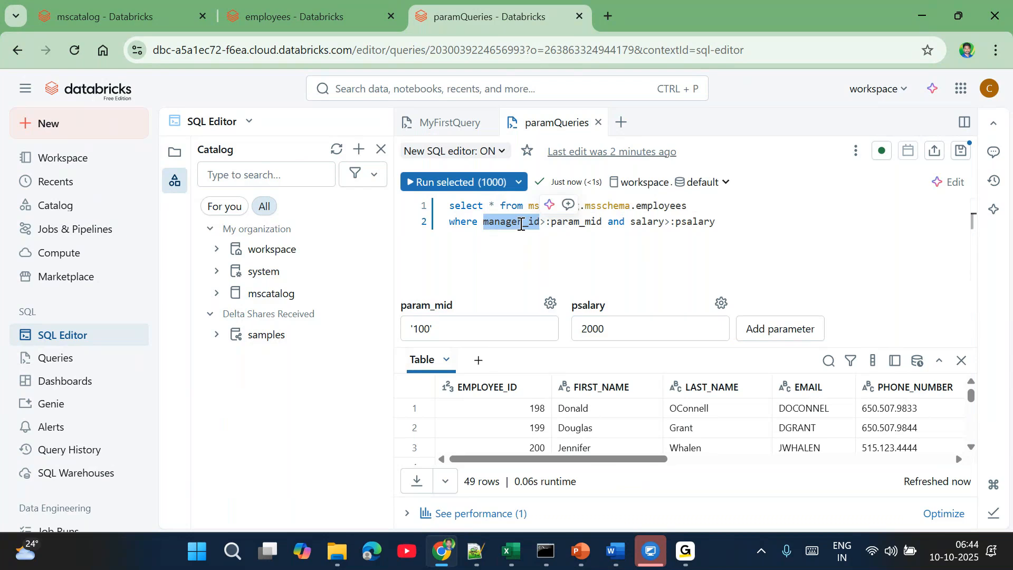
key(BackSpace)
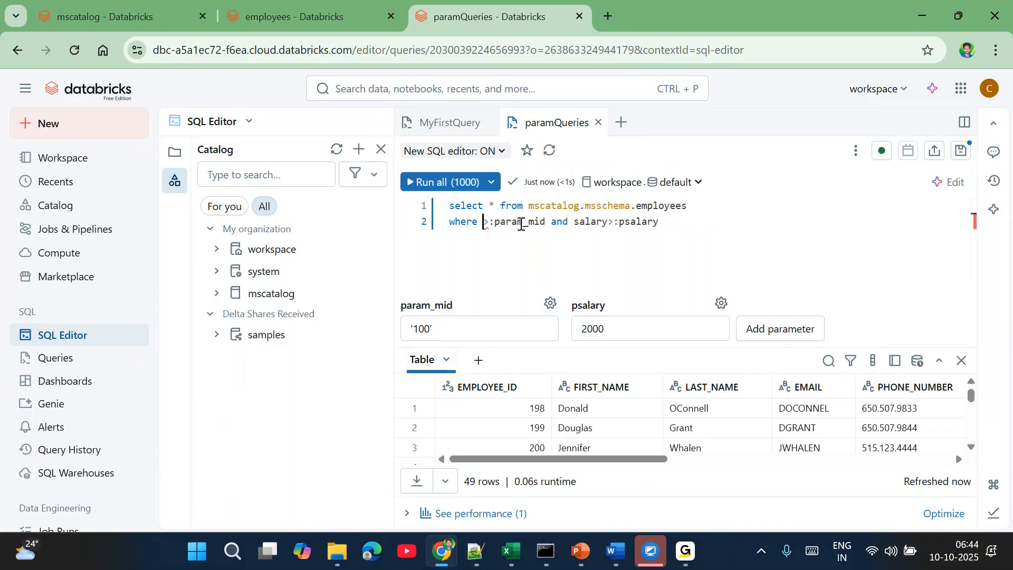
text(:)
text(filterc)
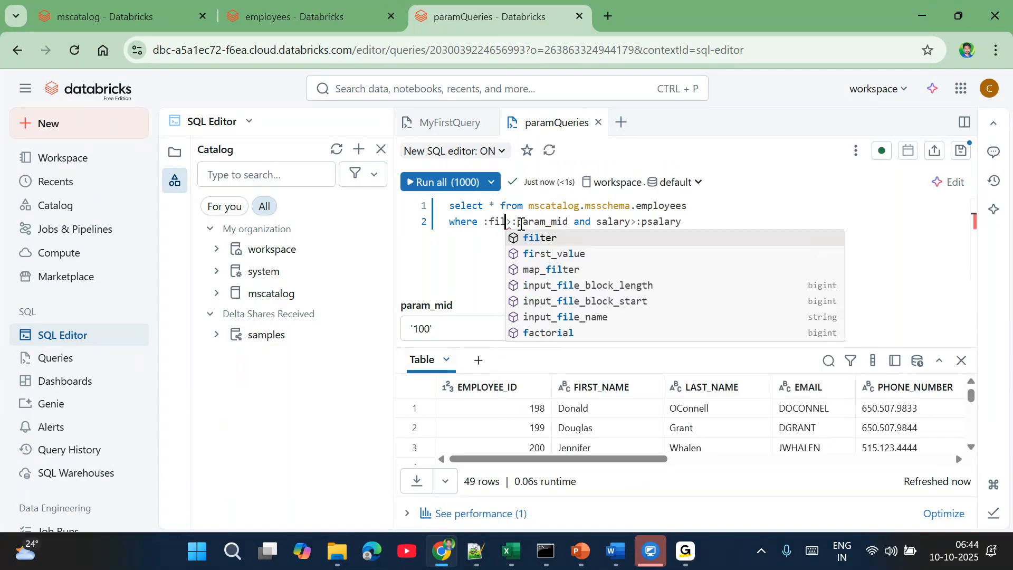
text(ol1)
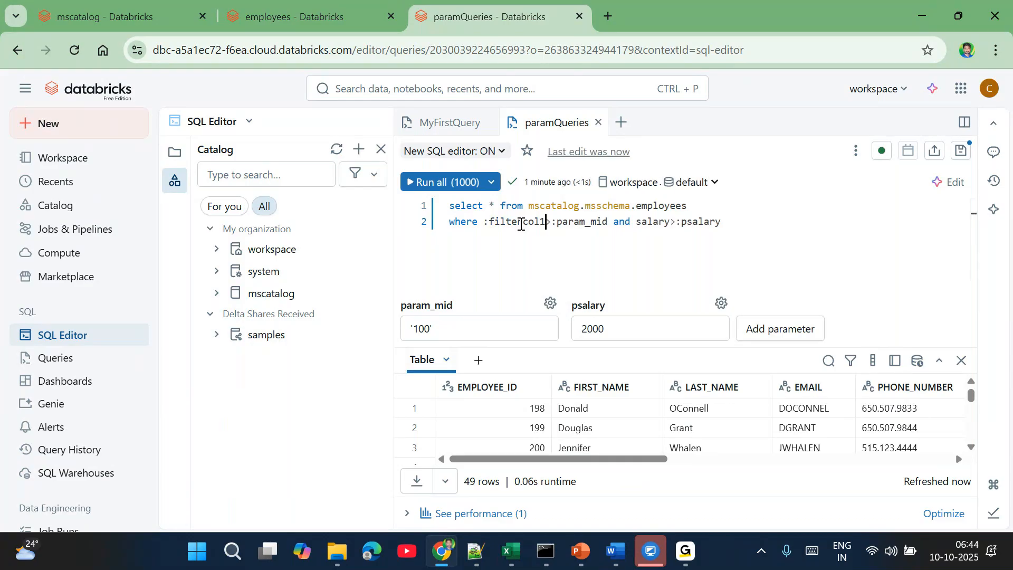
double_click(500, 222)
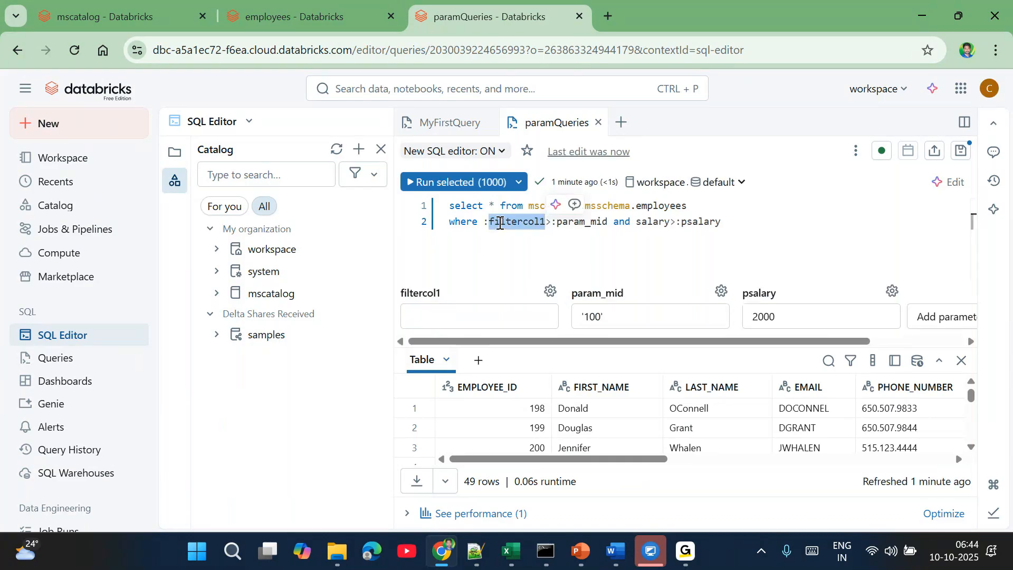
double_click(418, 293)
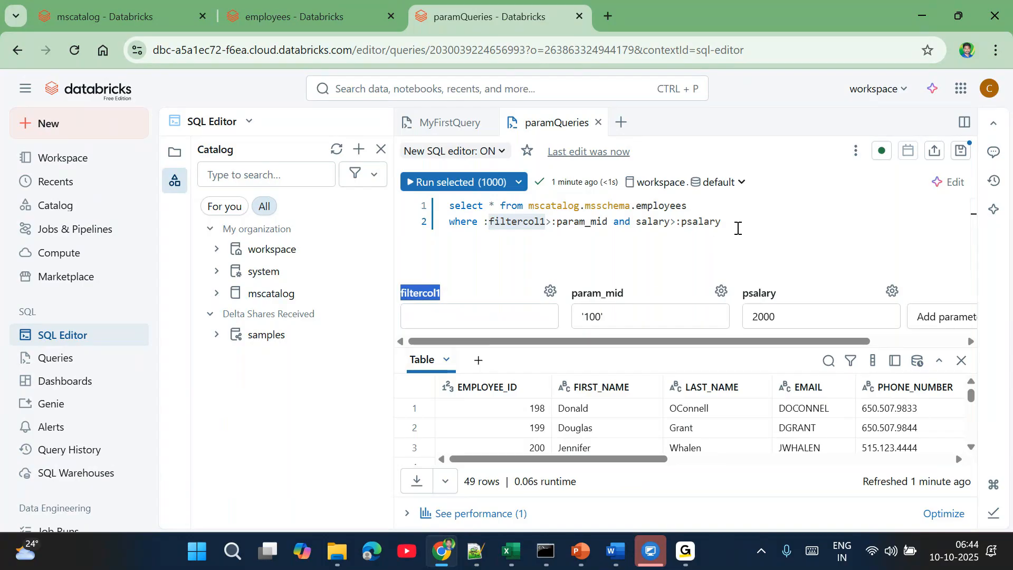
Step: Set the filtercol1 parameter to manager_id and run the query
click(475, 317)
text(EMP)
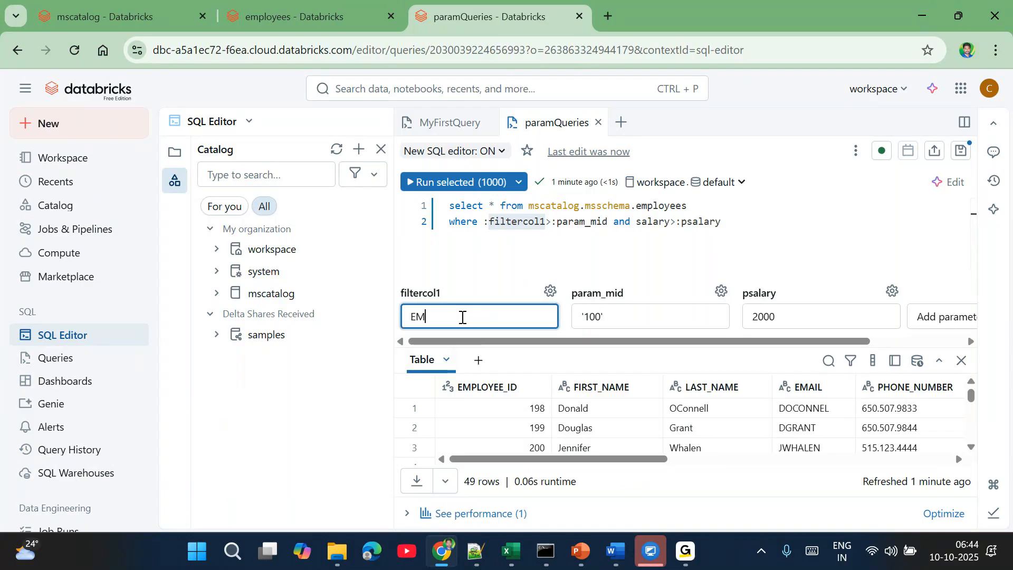
key(BackSpace)
key(BackSpace)
key(BackSpace)
text(M)
key(BackSpace)
text(manager_id)
click(423, 182)
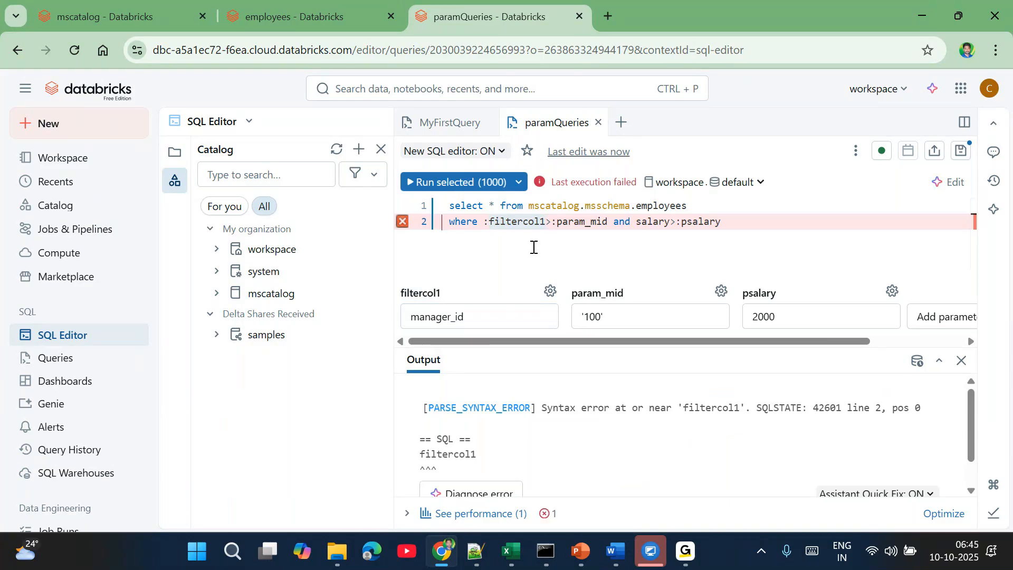
drag(546, 222, 485, 224)
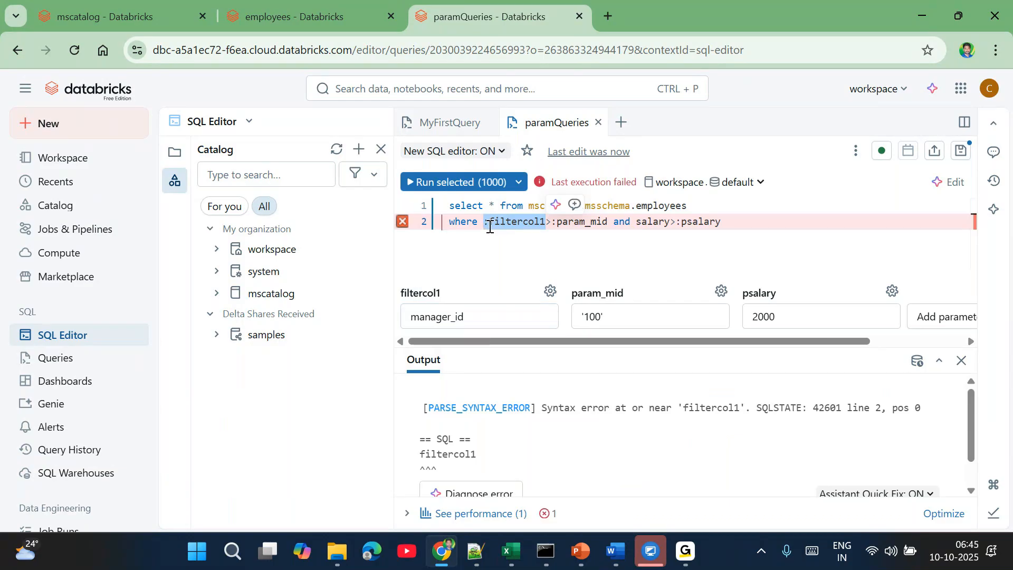
double_click(490, 227)
click(514, 222)
double_click(514, 223)
double_click(661, 207)
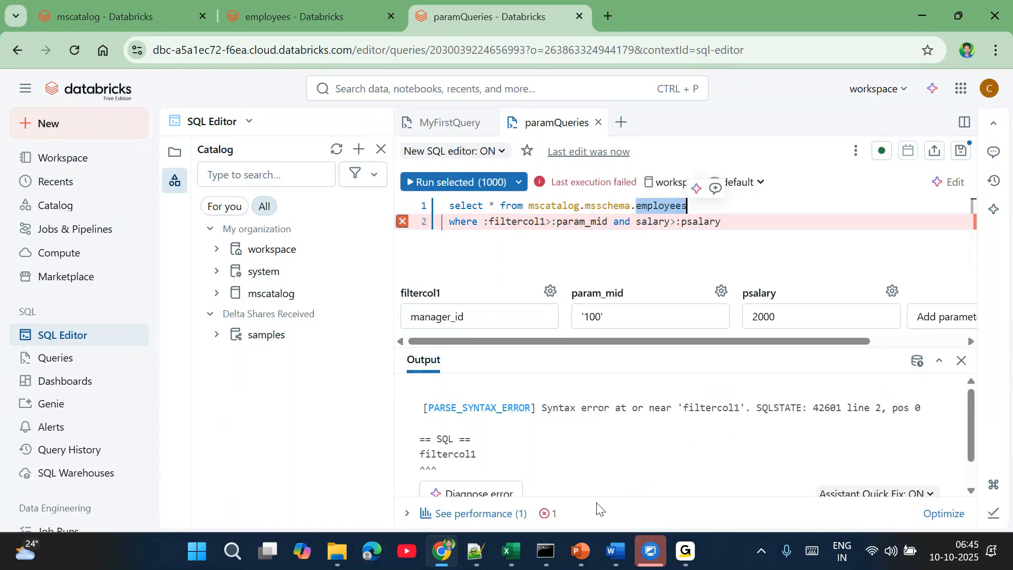
Step: Switch to Notepad++ and bring up the beginning of the notes in new 411
click(475, 554)
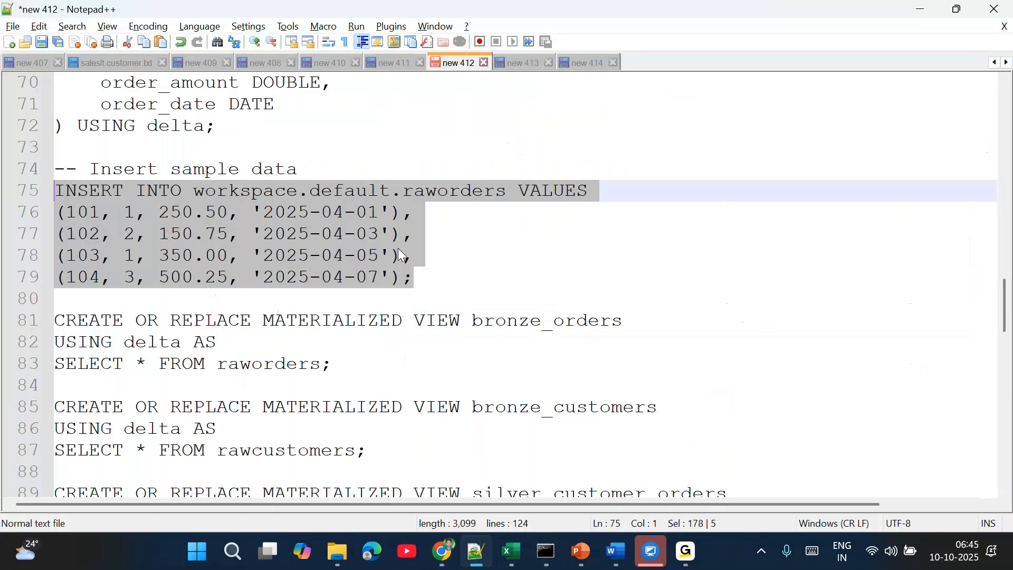
scroll(401, 253, up, 20)
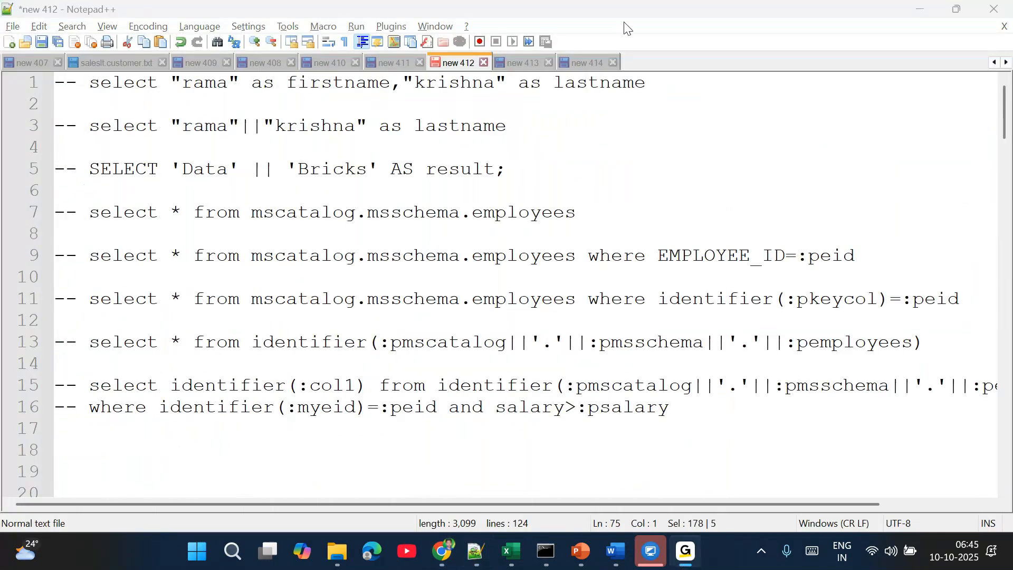
click(396, 64)
scroll(292, 158, up, 20)
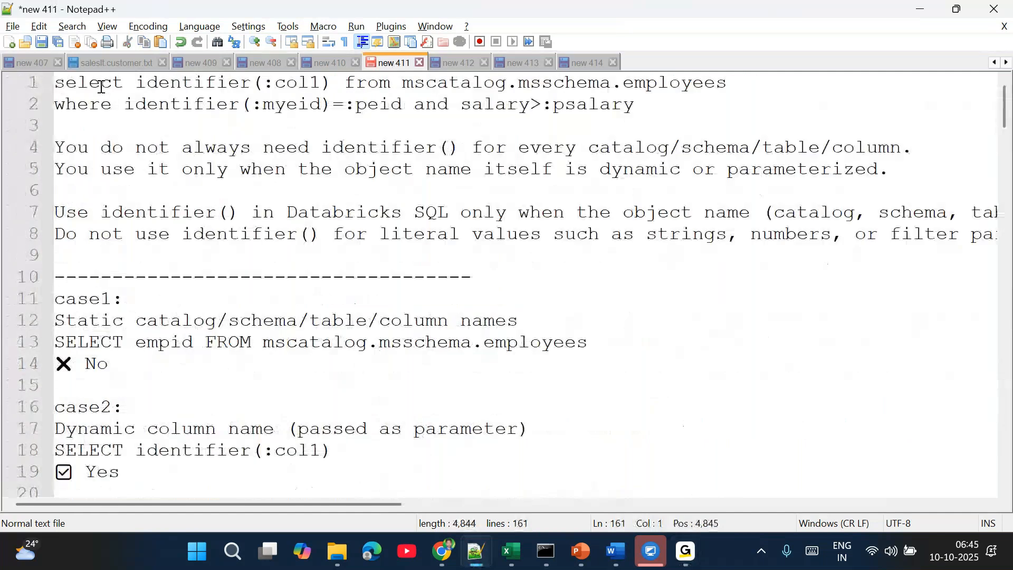
Step: Read the notes on when identifier() is needed for dynamic object names and when not to use it for literal values
click(101, 86)
drag(101, 147, 365, 152)
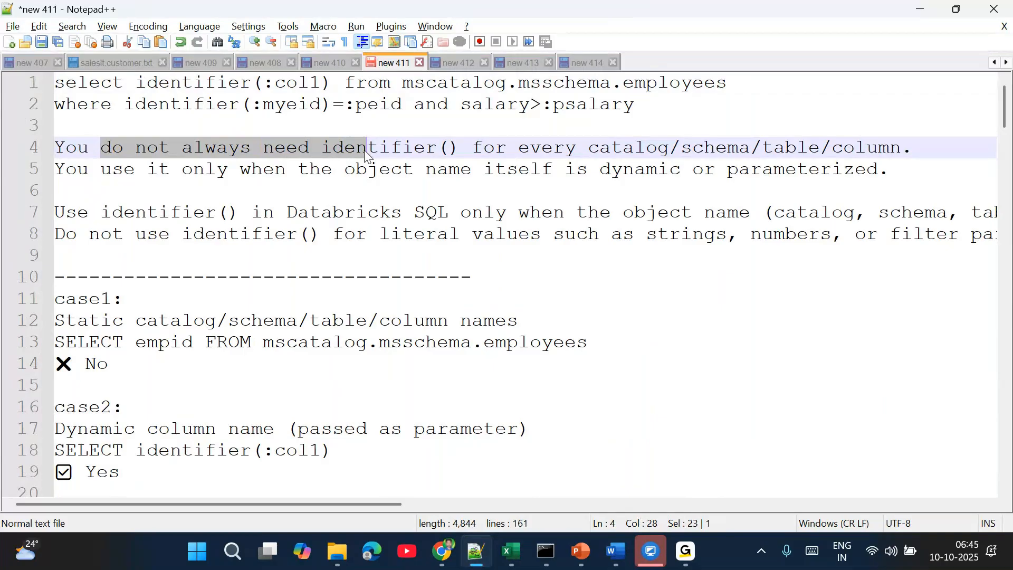
drag(100, 212, 752, 210)
scroll(738, 217, right, 5)
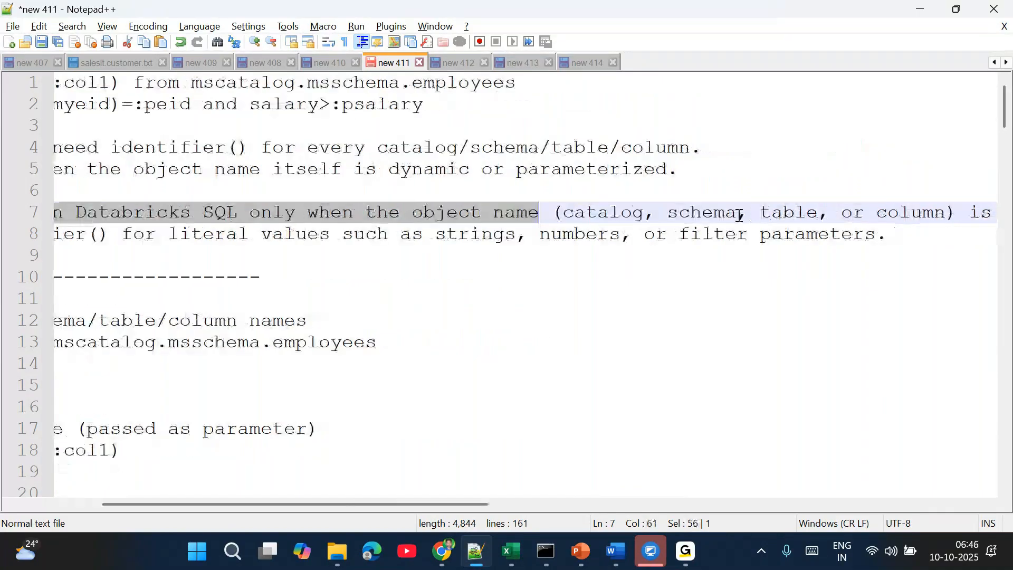
double_click(769, 212)
scroll(774, 212, right, 3)
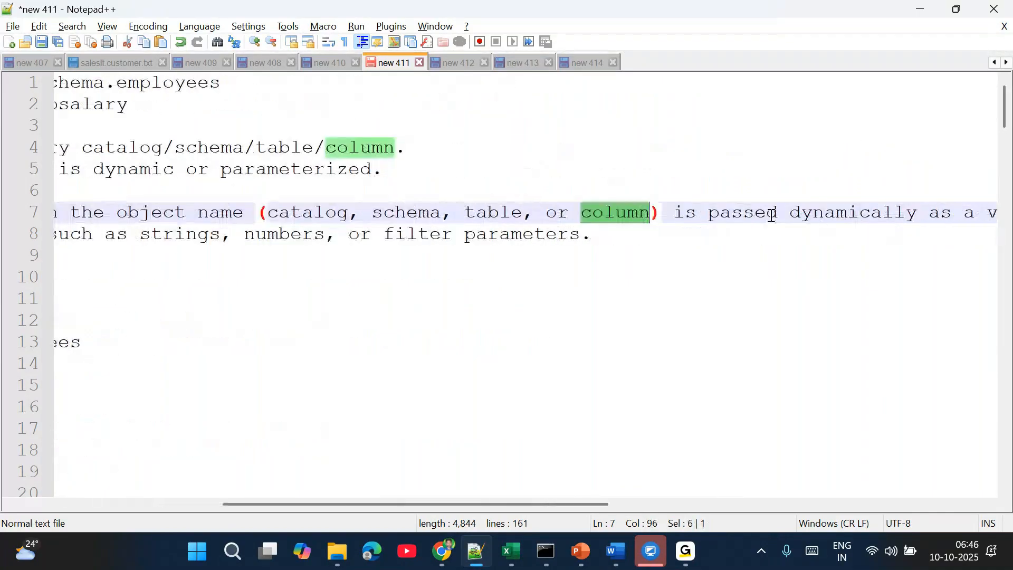
double_click(877, 212)
scroll(889, 212, left, 3)
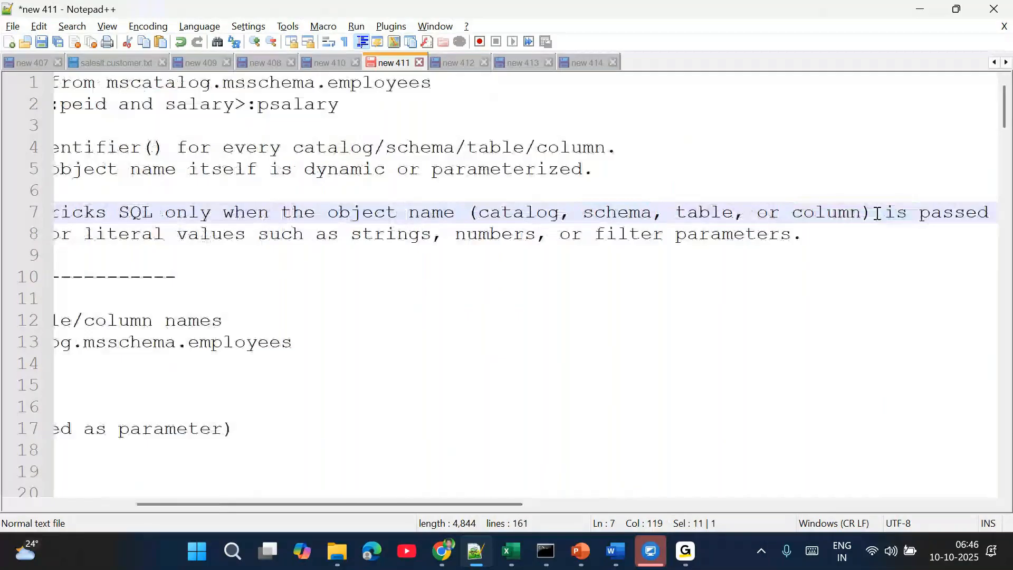
drag(491, 213, 848, 212)
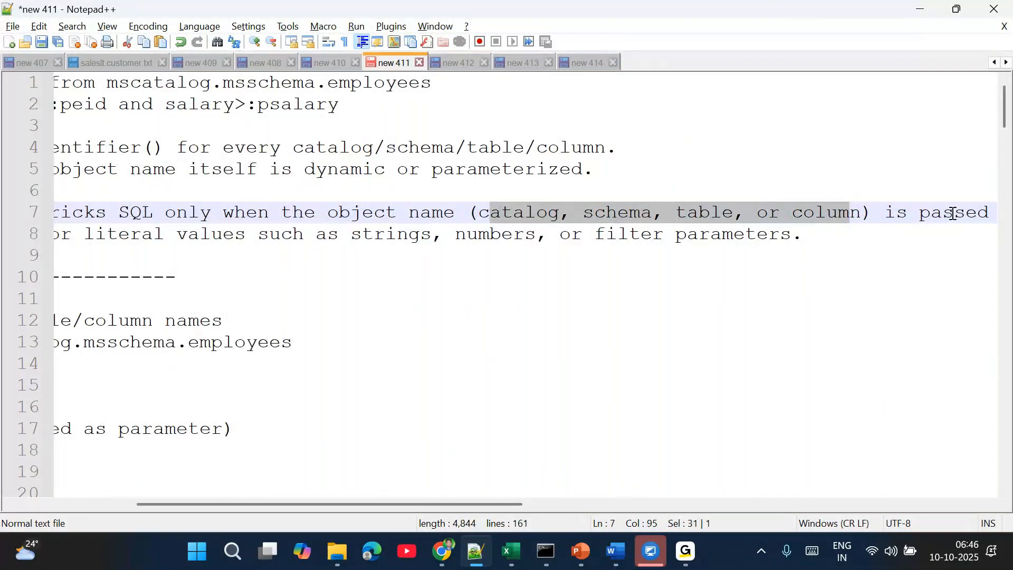
scroll(953, 214, left, 6)
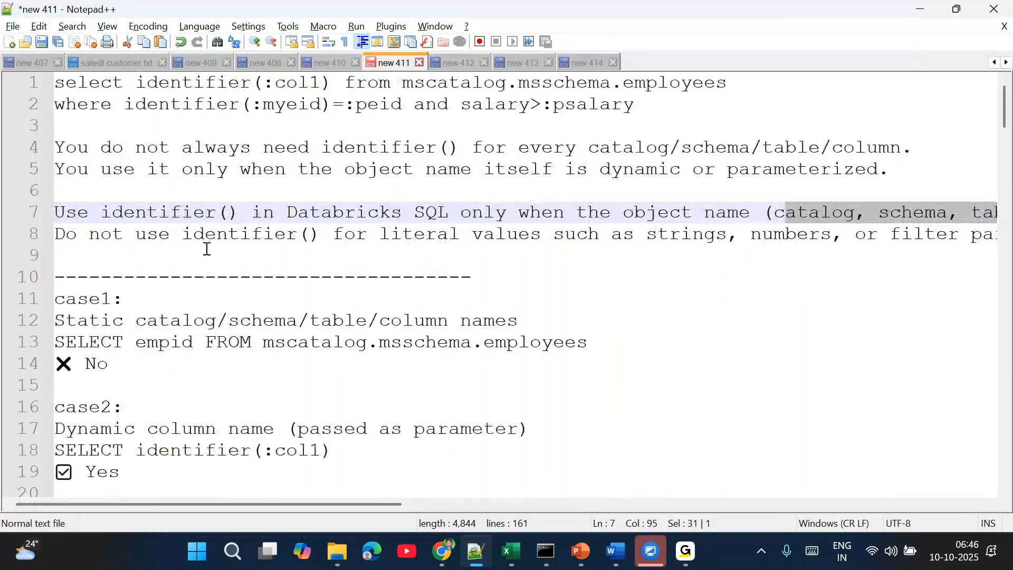
double_click(179, 214)
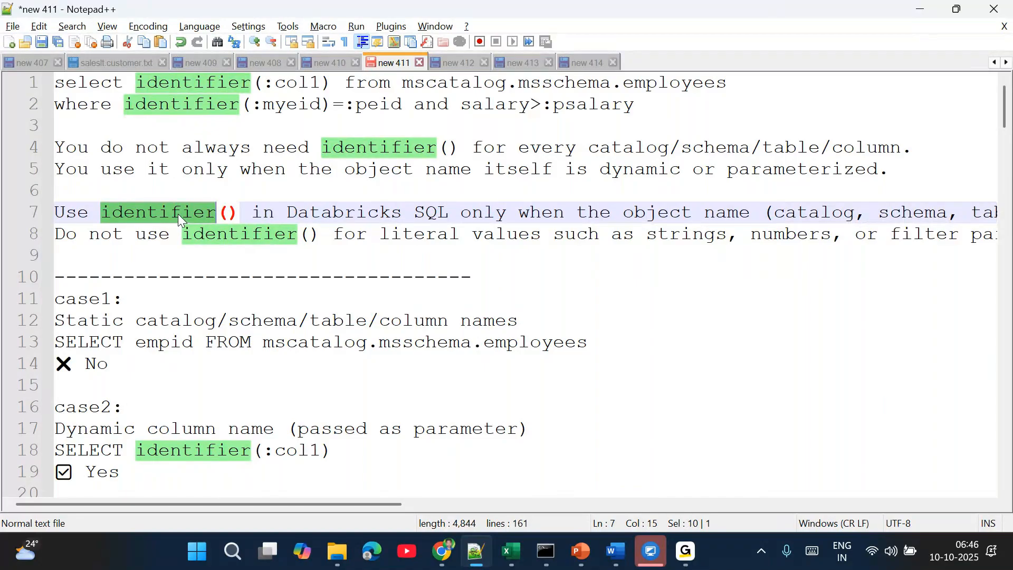
drag(191, 236, 938, 235)
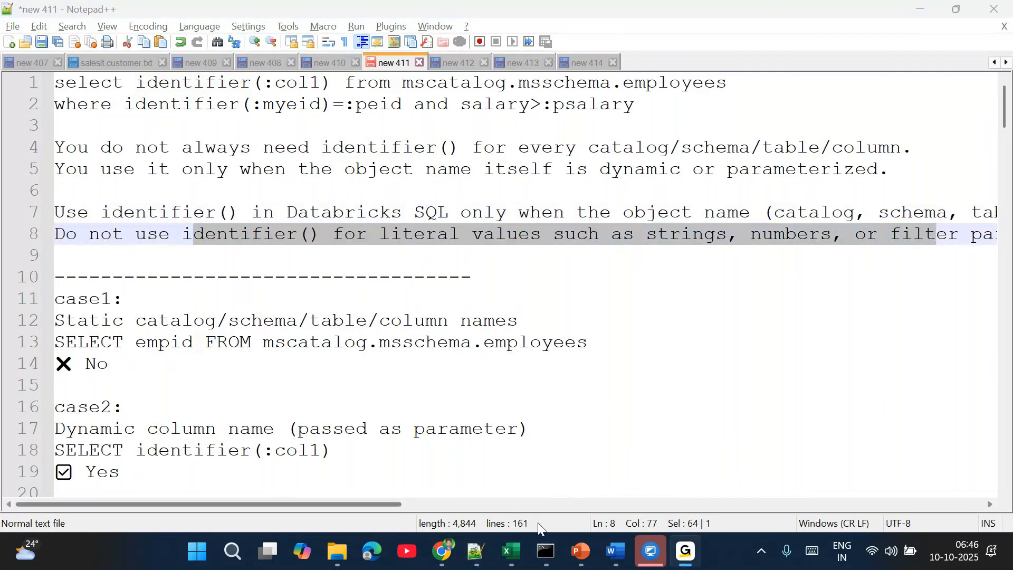
Step: Switch to Databricks in Chrome and wrap the :filtercol1 parameter in the WHERE clause with identifier()
click(442, 563)
drag(557, 222, 625, 222)
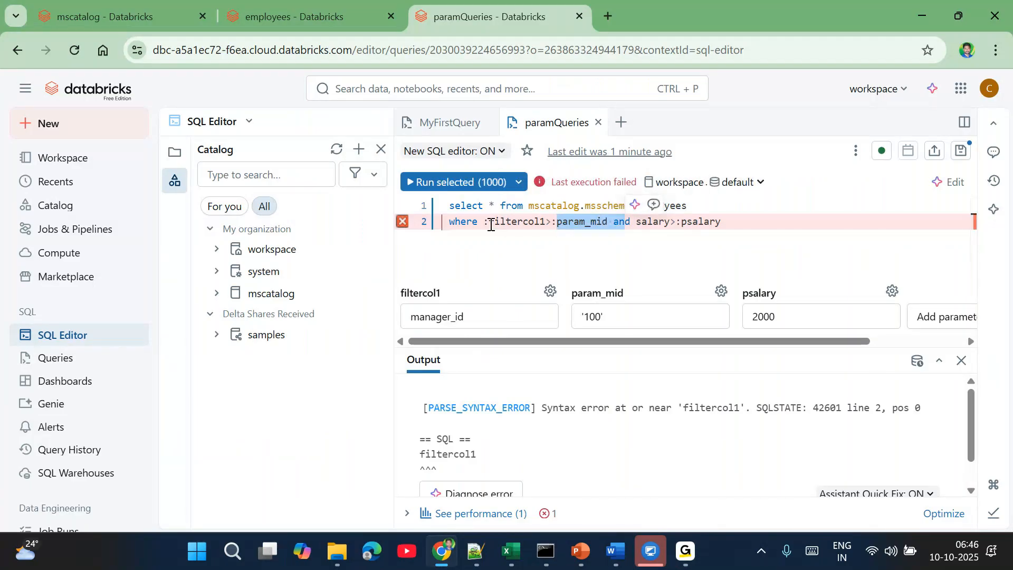
double_click(491, 222)
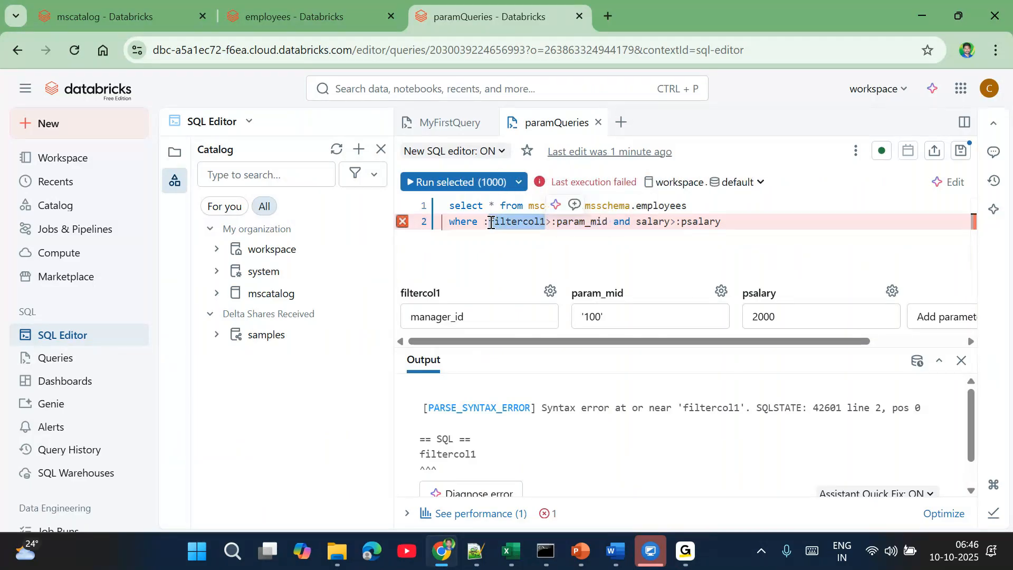
click(491, 223)
text(IDENT)
key(BackSpace)
key(BackSpace)
key(BackSpace)
key(BackSpace)
key(BackSpace)
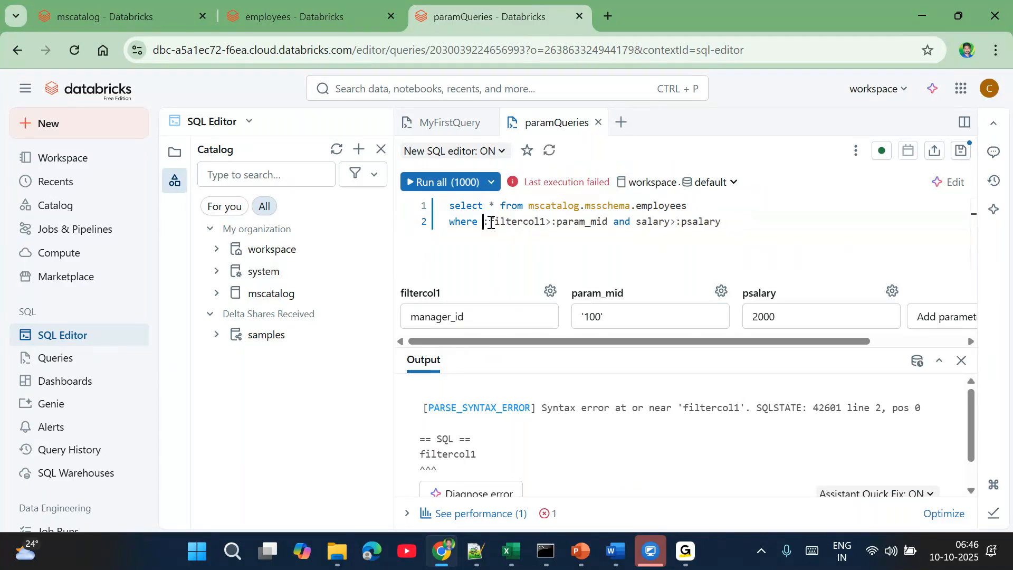
text(identifier()
key(Delete)
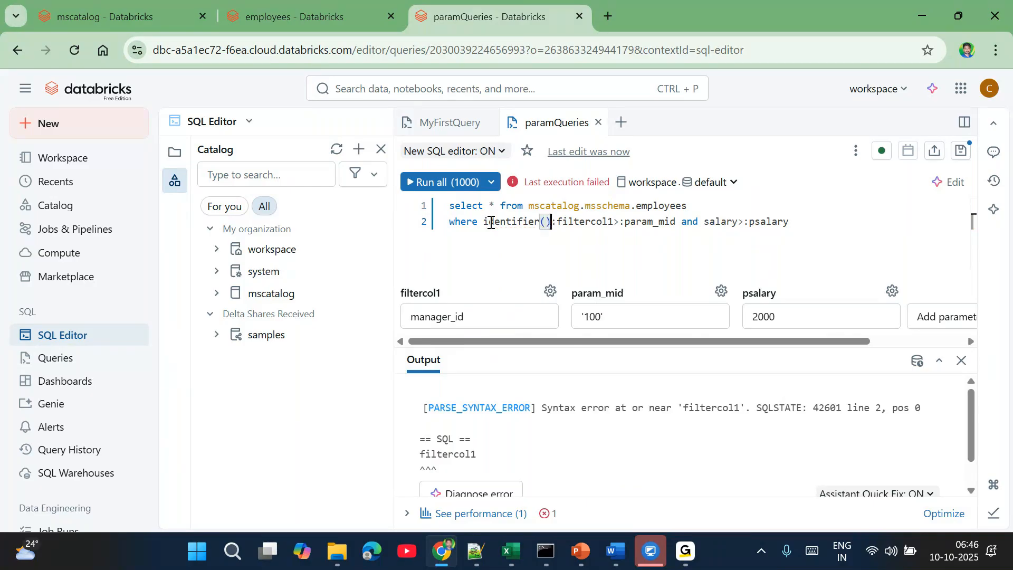
key(Right)
key(Right)
key(Right)
key(Right)
key(Right)
key(Right)
key(Right)
key(Right)
key(Right)
key(Right)
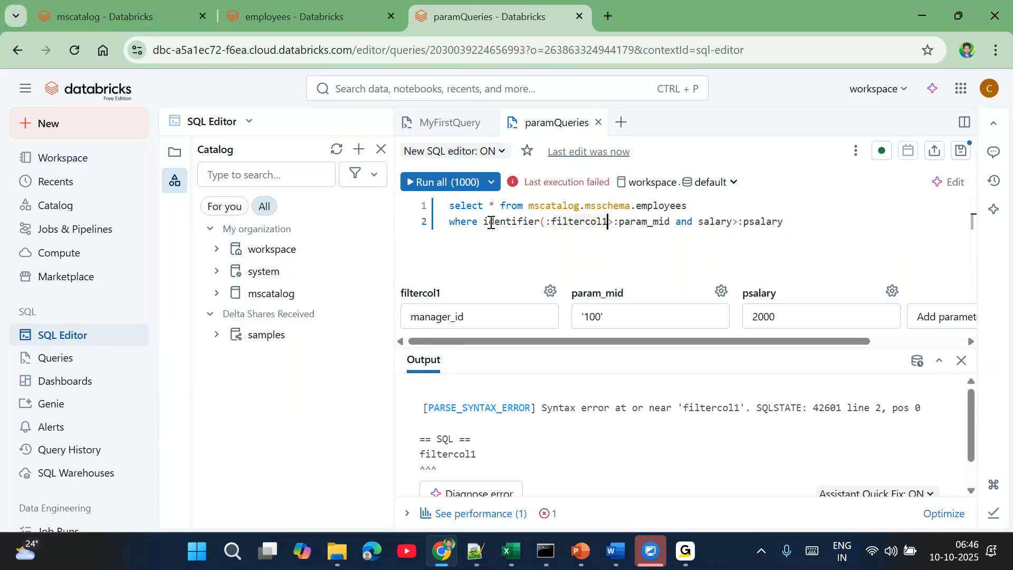
key(Right)
text())
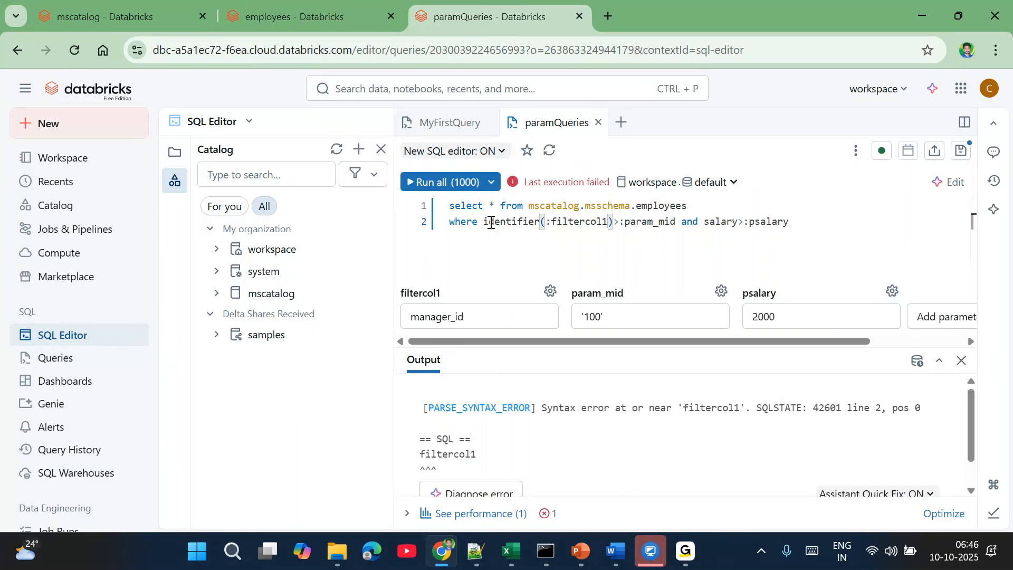
Step: Run only the select line on mscatalog.msschema.employees without the WHERE clause and examine the MANAGER_ID column
double_click(580, 222)
click(448, 190)
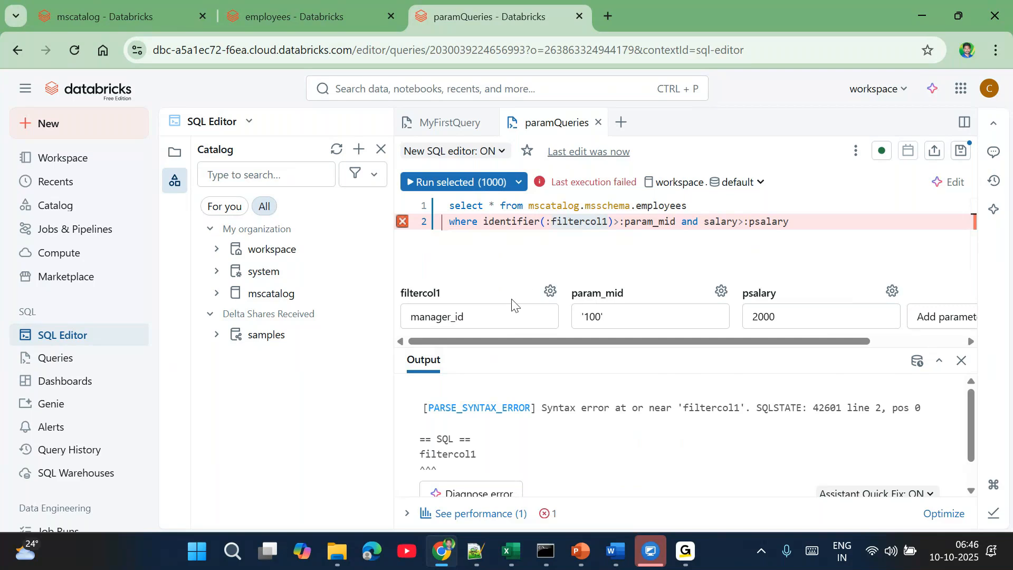
drag(692, 205, 450, 206)
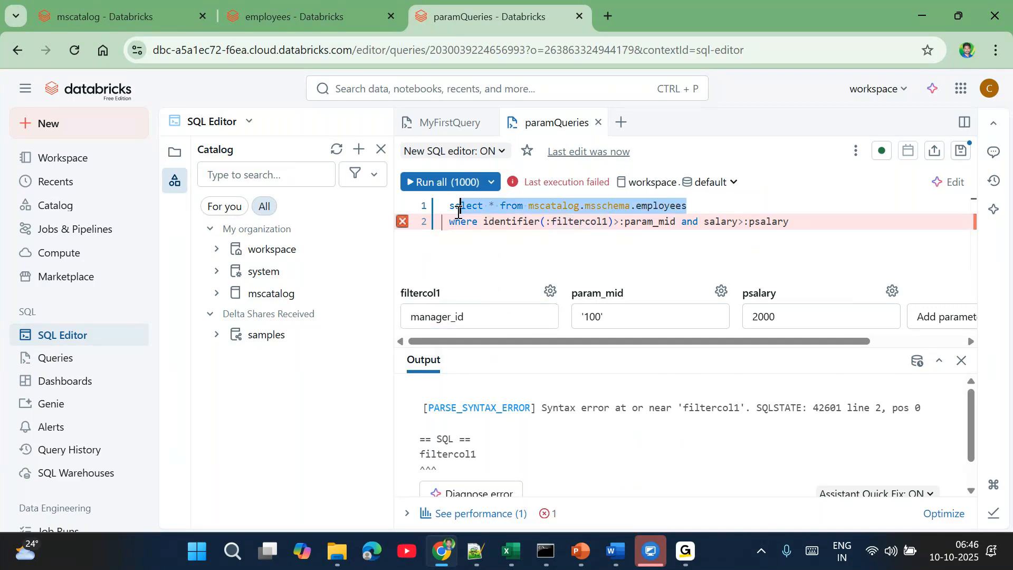
click(431, 184)
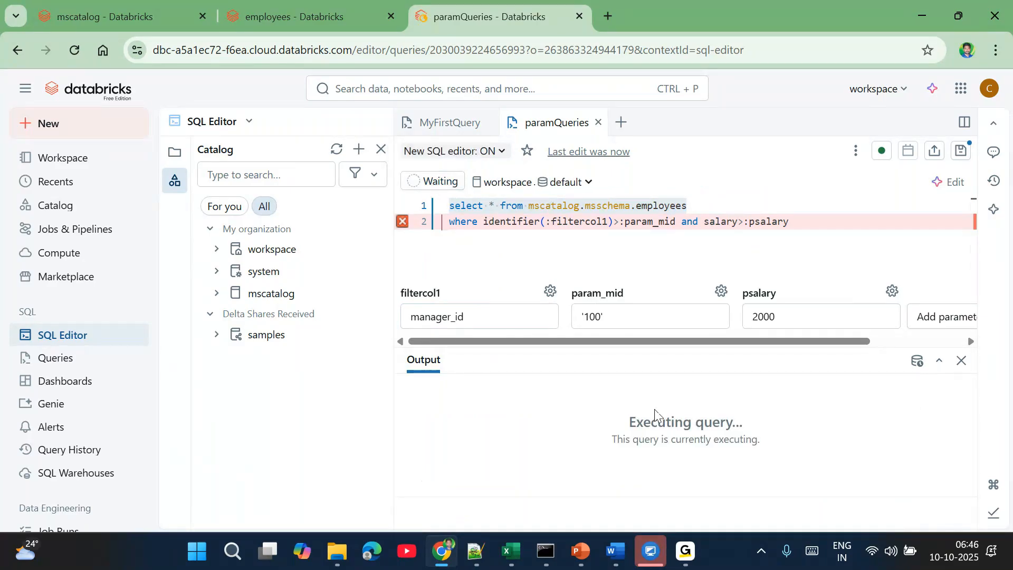
scroll(761, 430, right, 2)
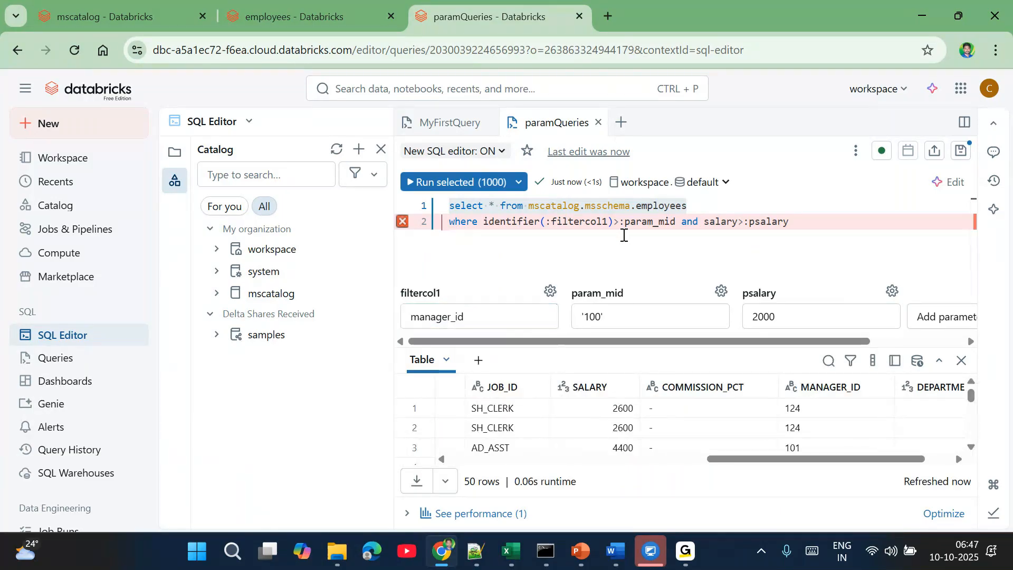
Step: Run the whole query, including the identifier(:filtercol1) filter
drag(624, 235, 486, 189)
click(486, 185)
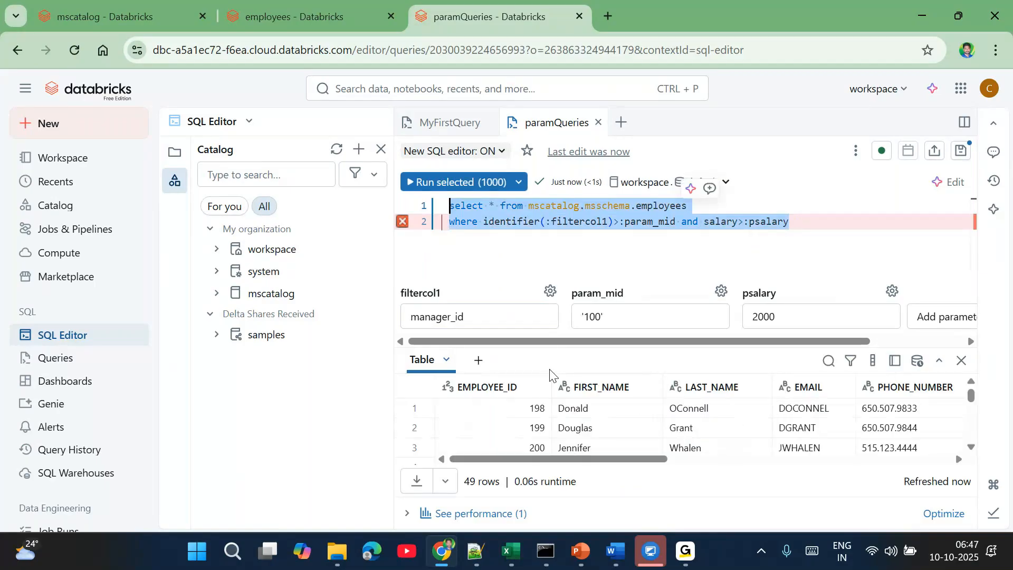
click(543, 245)
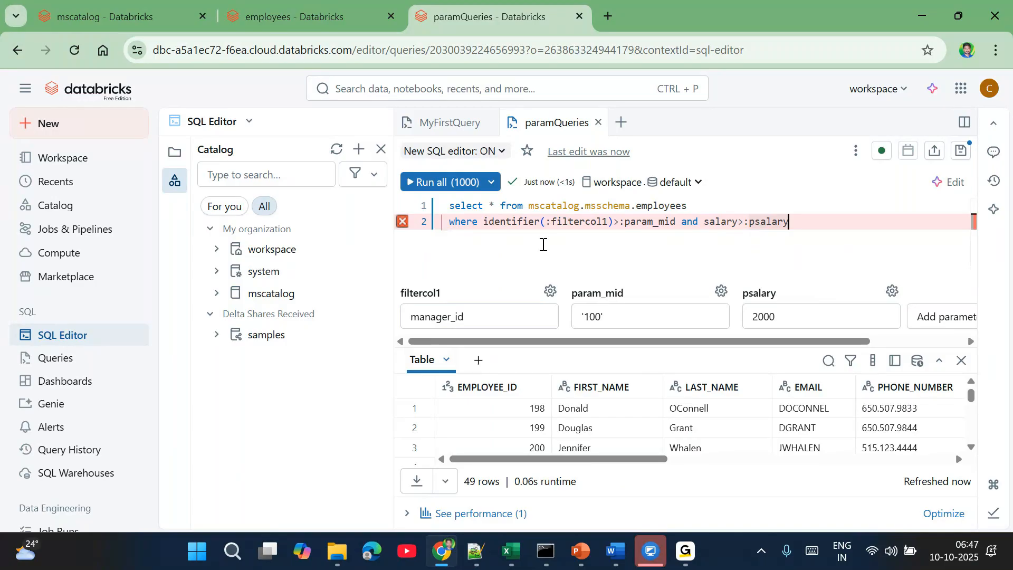
Step: Set filtercol1 to employee_id and param_mid to 100 without quotes, and run the query
double_click(424, 325)
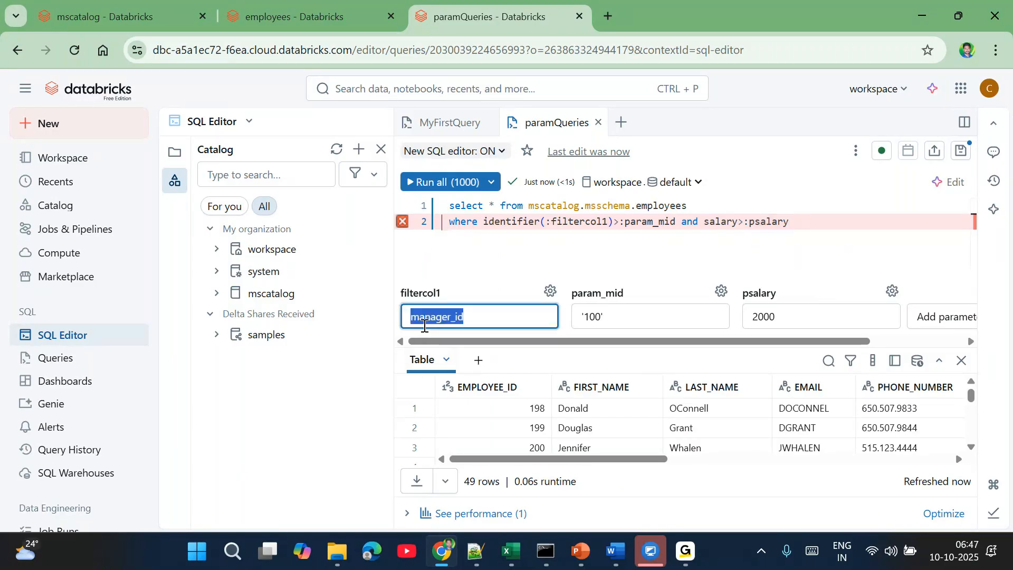
text(employ)
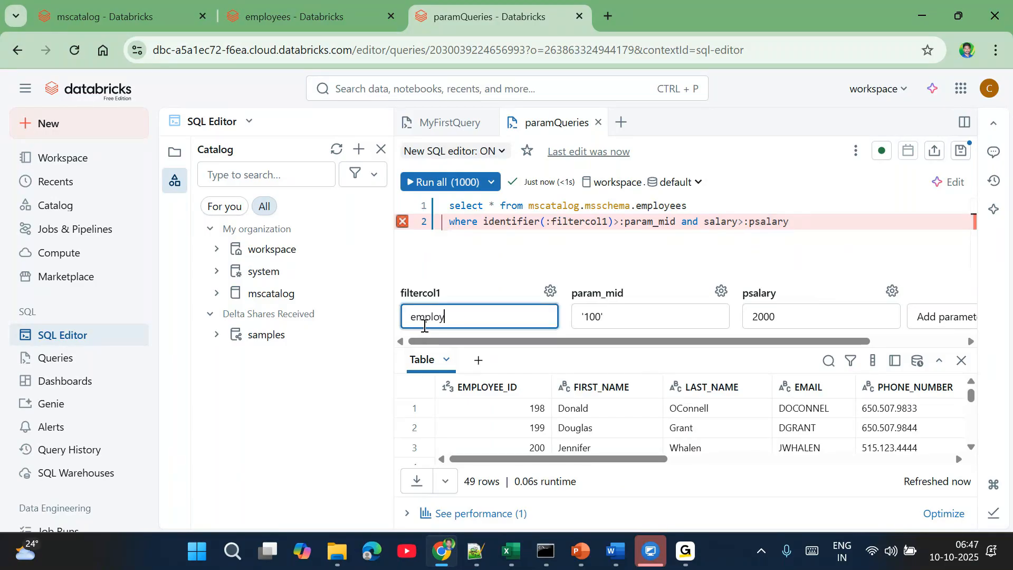
text(ee_id)
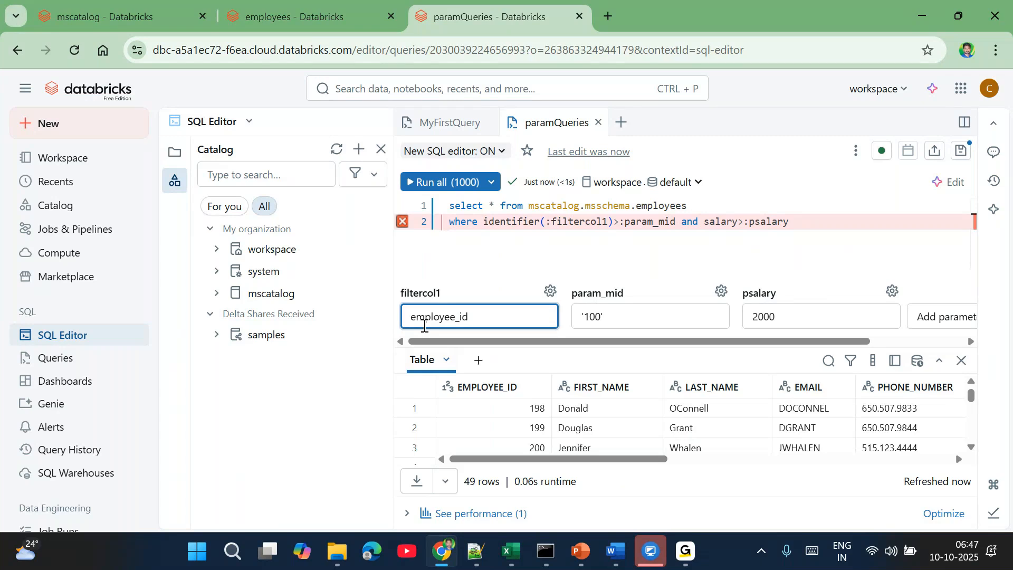
click(827, 222)
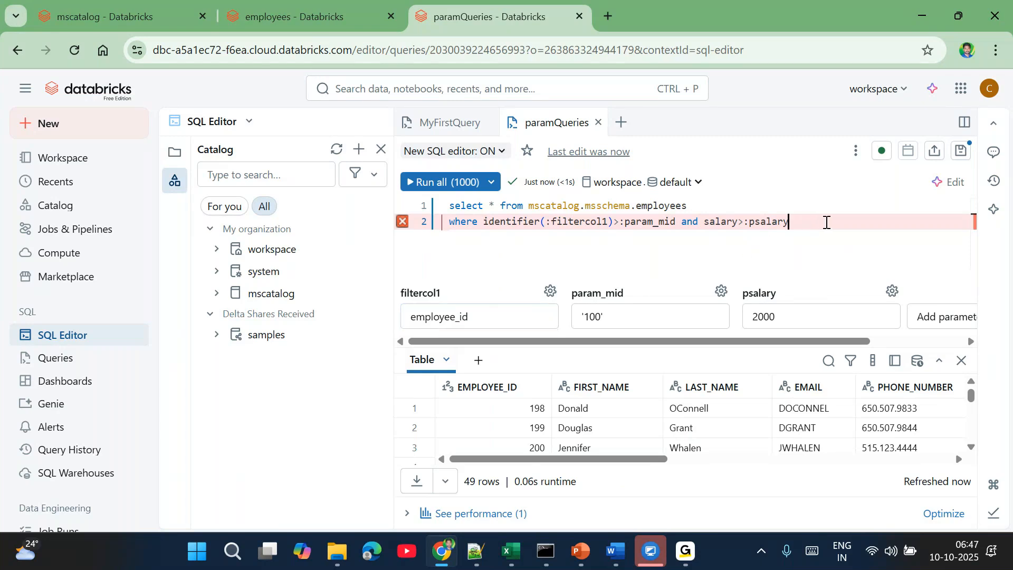
click(584, 315)
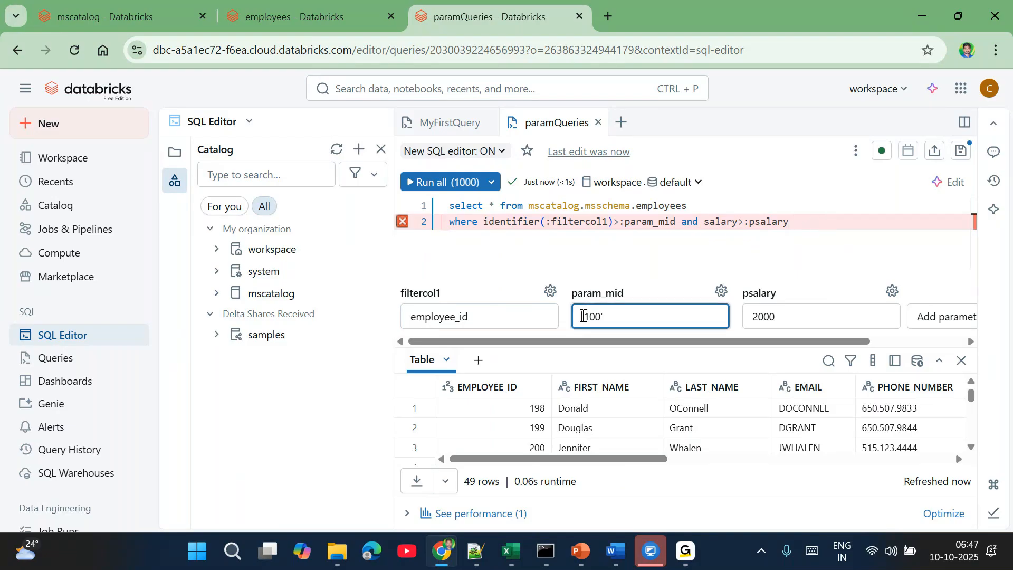
key(End)
key(BackSpace)
click(457, 185)
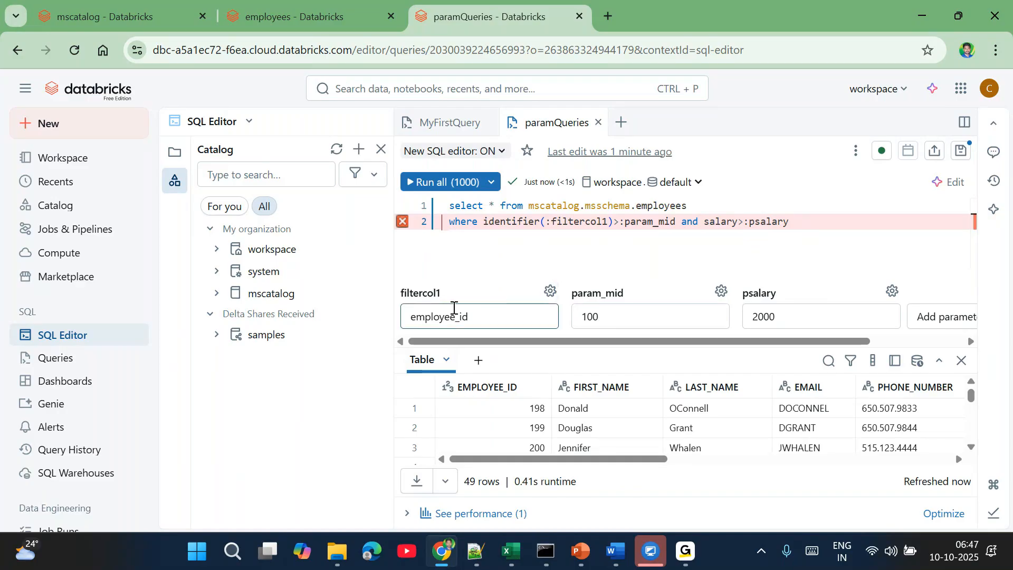
double_click(455, 308)
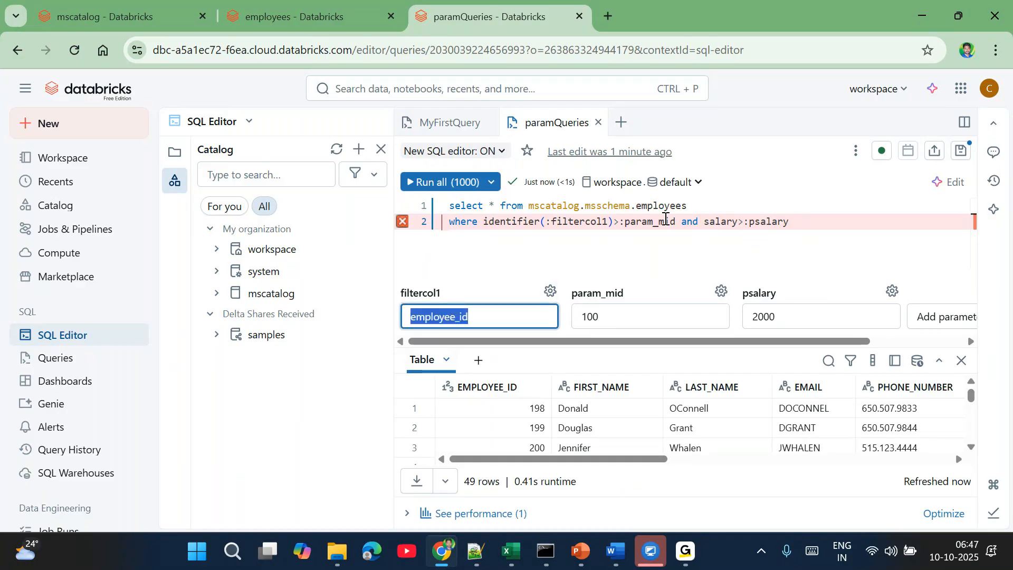
double_click(666, 218)
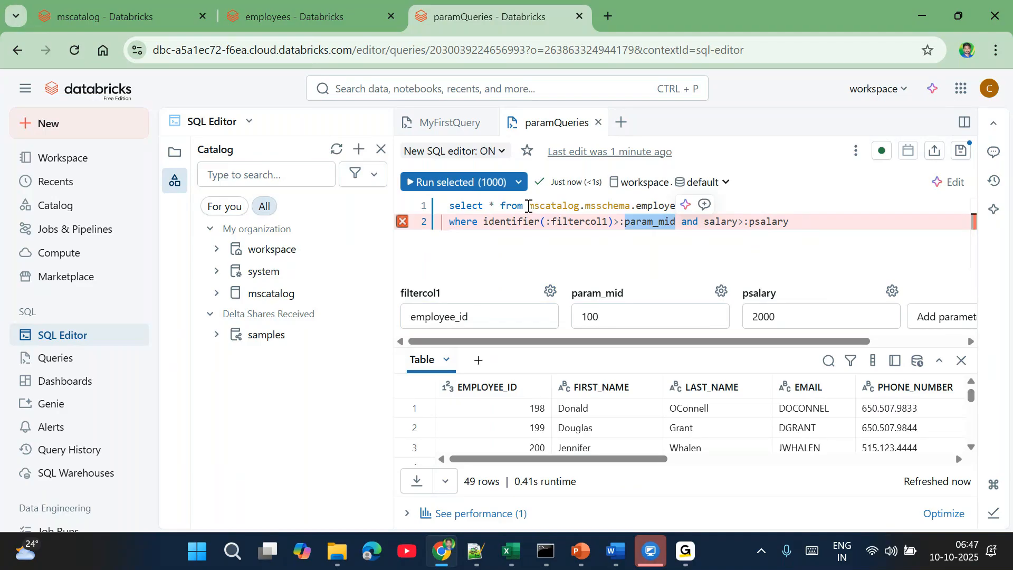
click(528, 206)
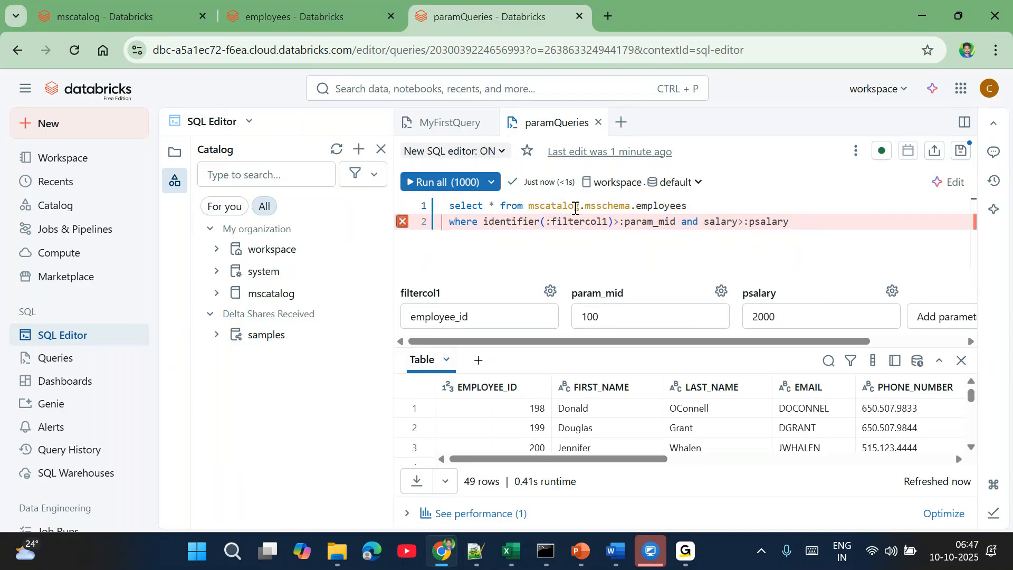
right_click(670, 207)
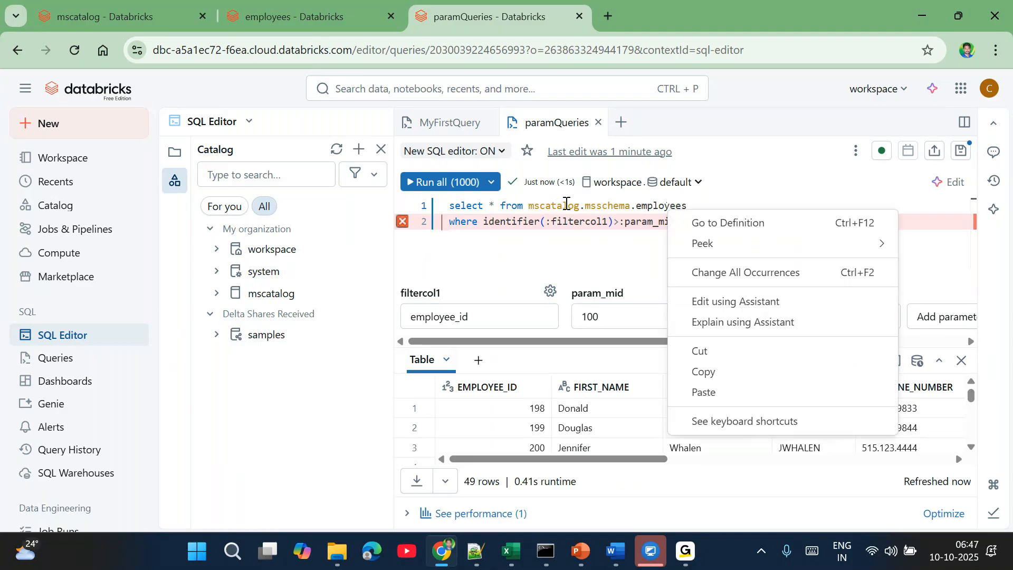
double_click(566, 205)
double_click(607, 205)
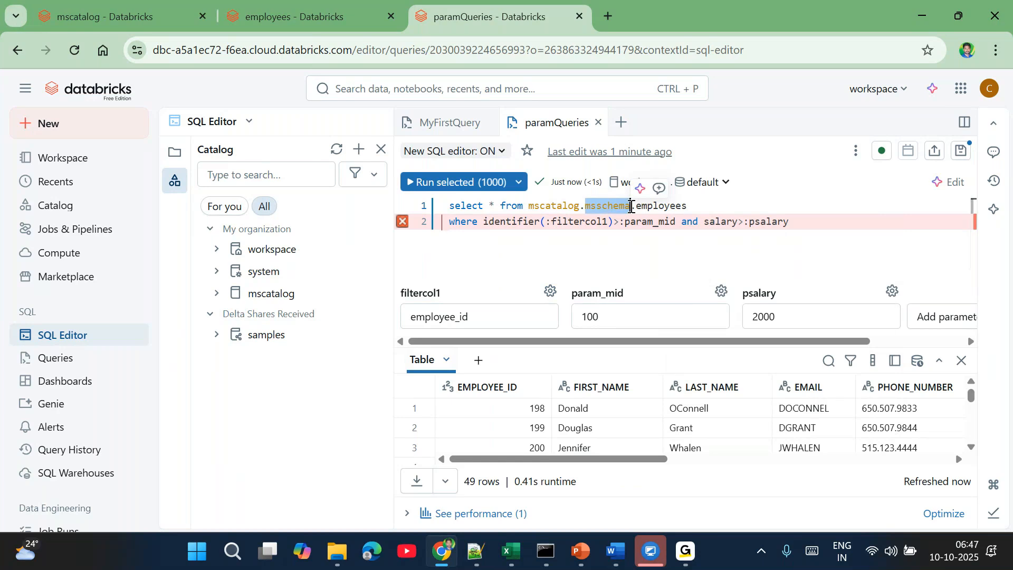
double_click(642, 207)
double_click(553, 205)
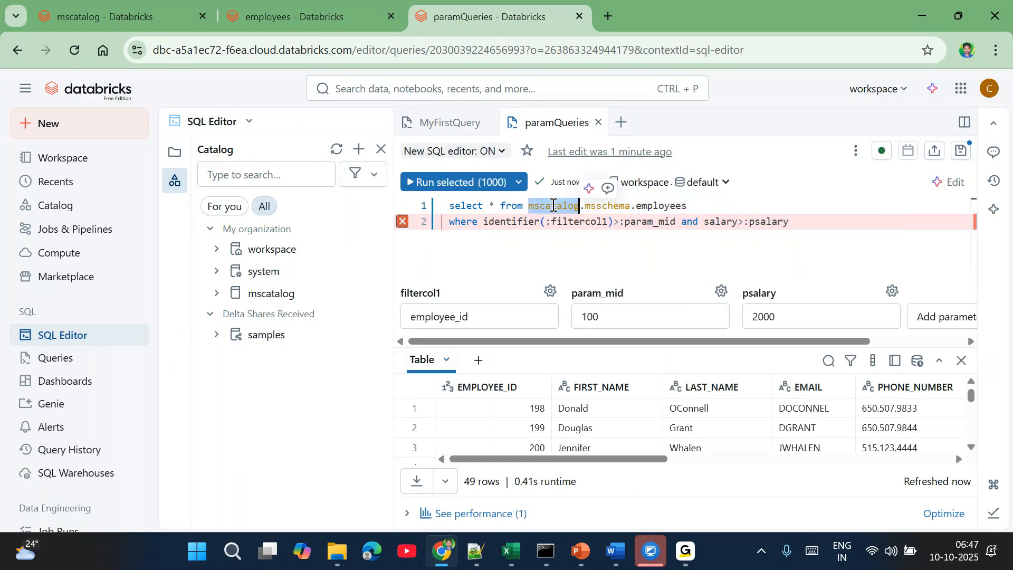
key(Left)
text(com)
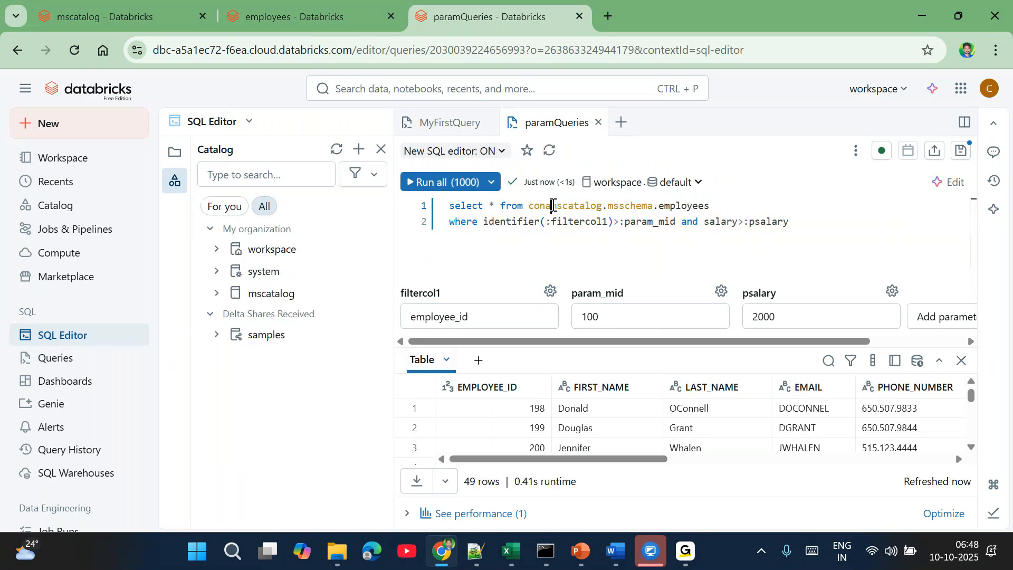
key(BackSpace)
key(BackSpace)
key(BackSpace)
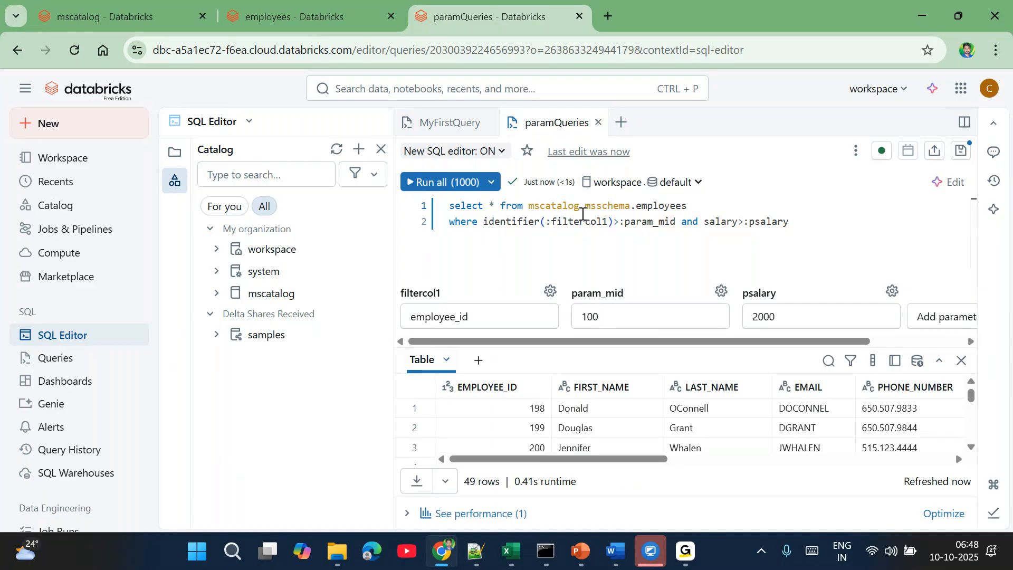
Step: Insert || before and after each dot between mscatalog, msschema and employees in the FROM clause
double_click(580, 209)
text(||)
key(Right)
text(||)
key(shift+Right)
key(shift+Right)
key(shift+Right)
key(shift+Right)
key(shift+Right)
key(shift+Right)
key(shift+Right)
key(shift+Right)
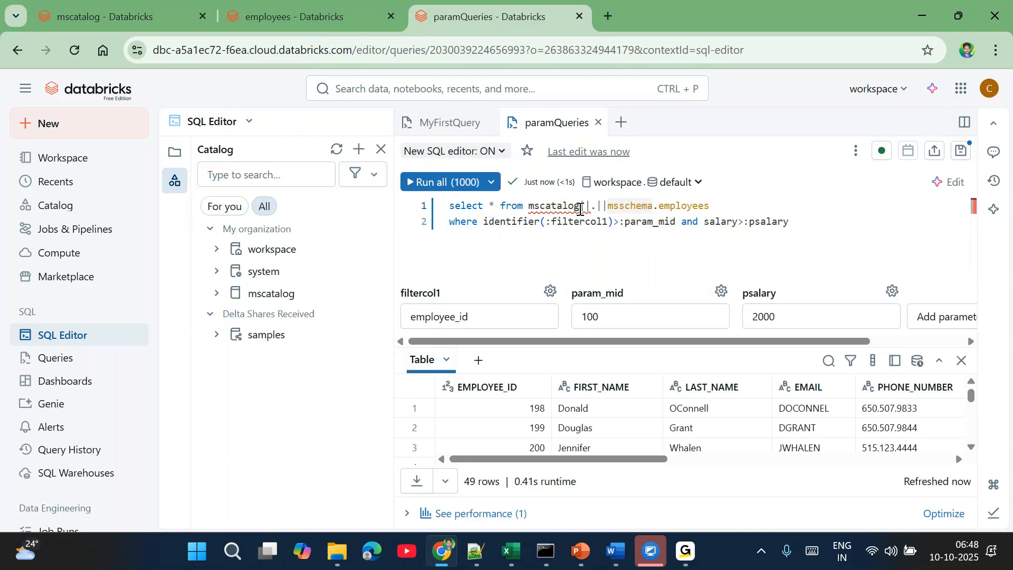
key(Right)
text(||)
key(Right)
text(||)
click(580, 210)
key(shift+Left)
key(shift+Left)
key(shift+Left)
key(shift+Left)
key(shift+Left)
key(shift+Left)
key(shift+Left)
key(shift+Left)
key(shift+Left)
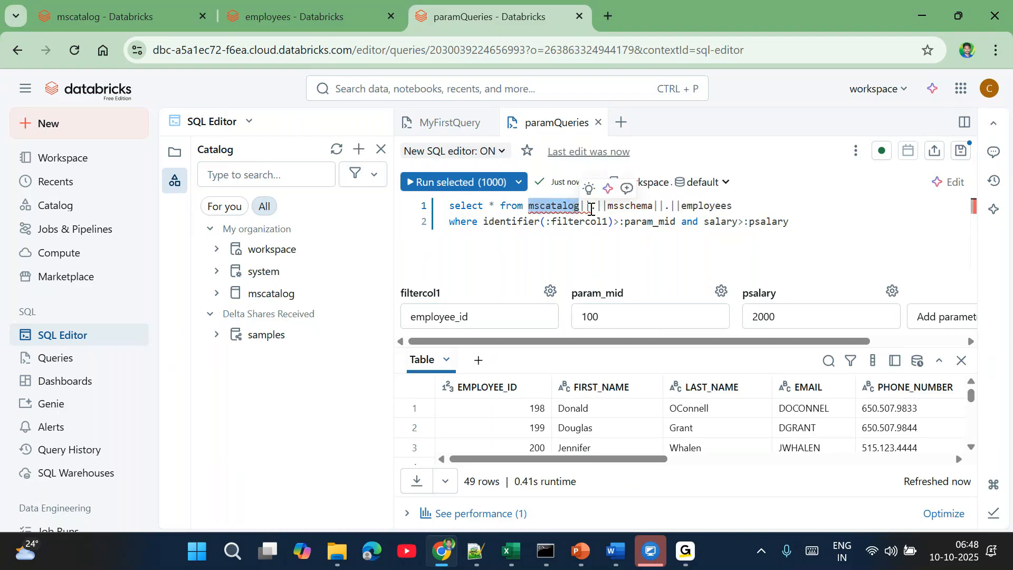
double_click(620, 207)
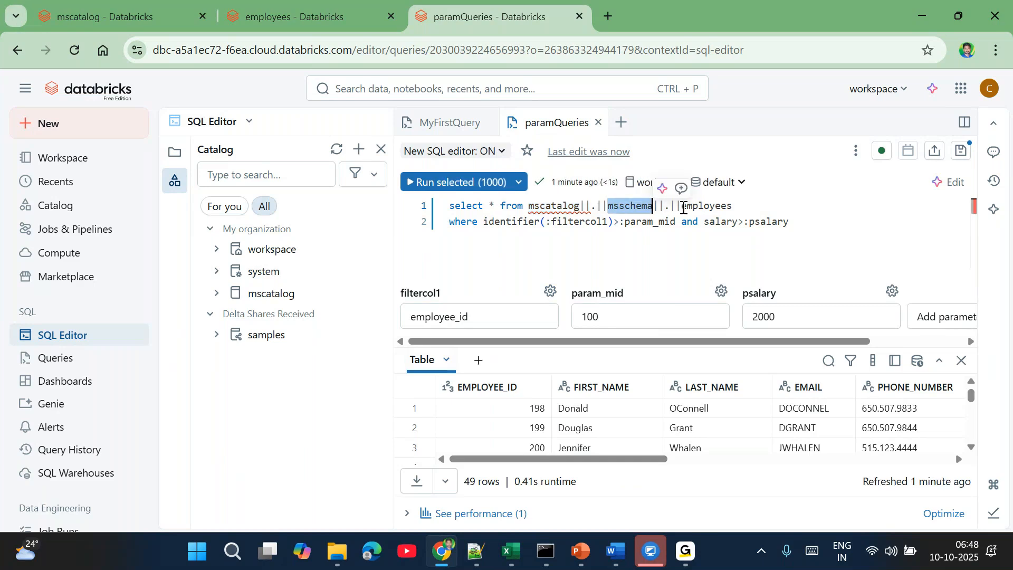
double_click(708, 207)
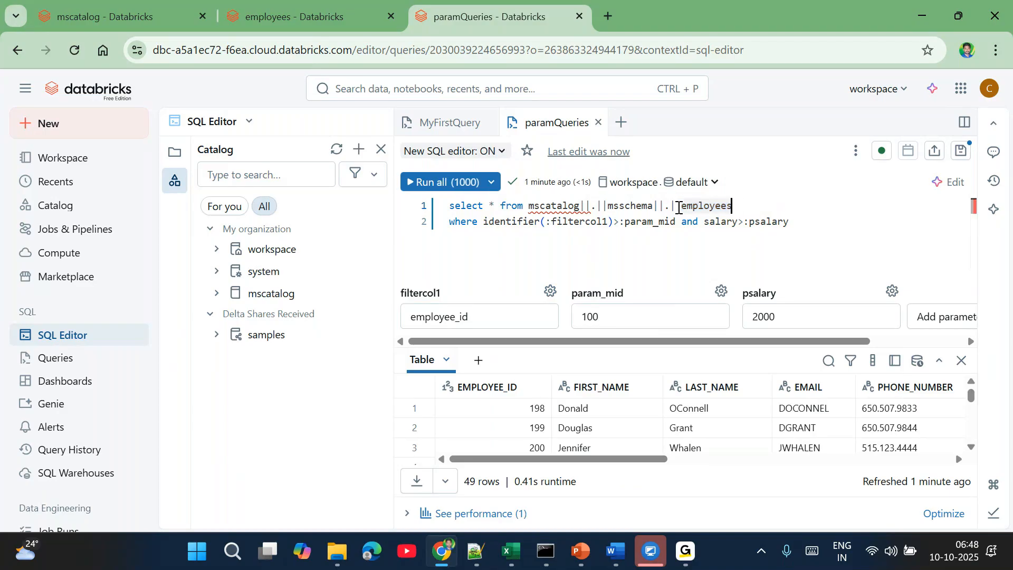
double_click(538, 206)
double_click(629, 206)
double_click(710, 207)
Step: Prefix the catalog, schema and table names with p, making them pmscatalog, pmsschema and pemployees
click(532, 207)
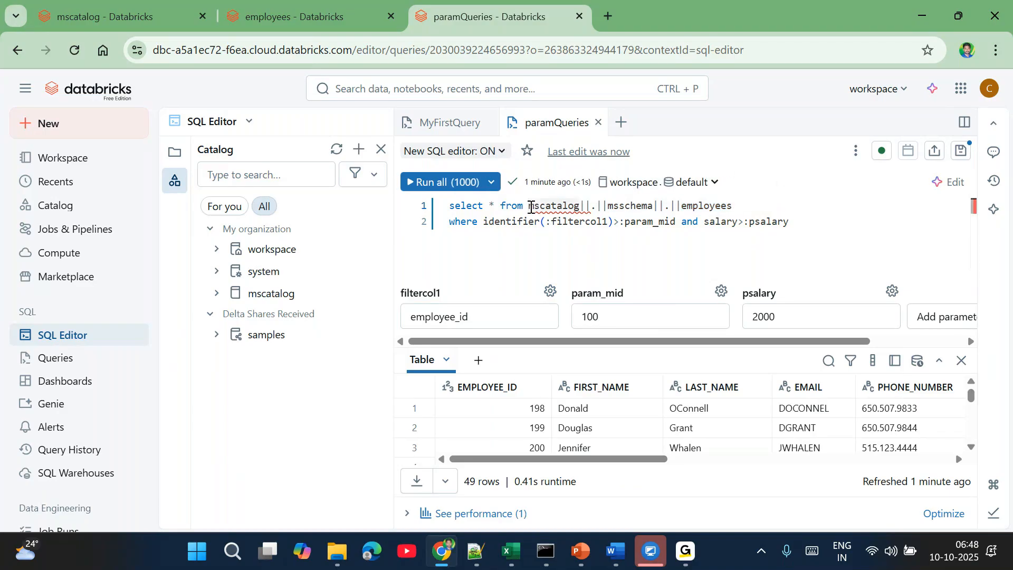
text(p)
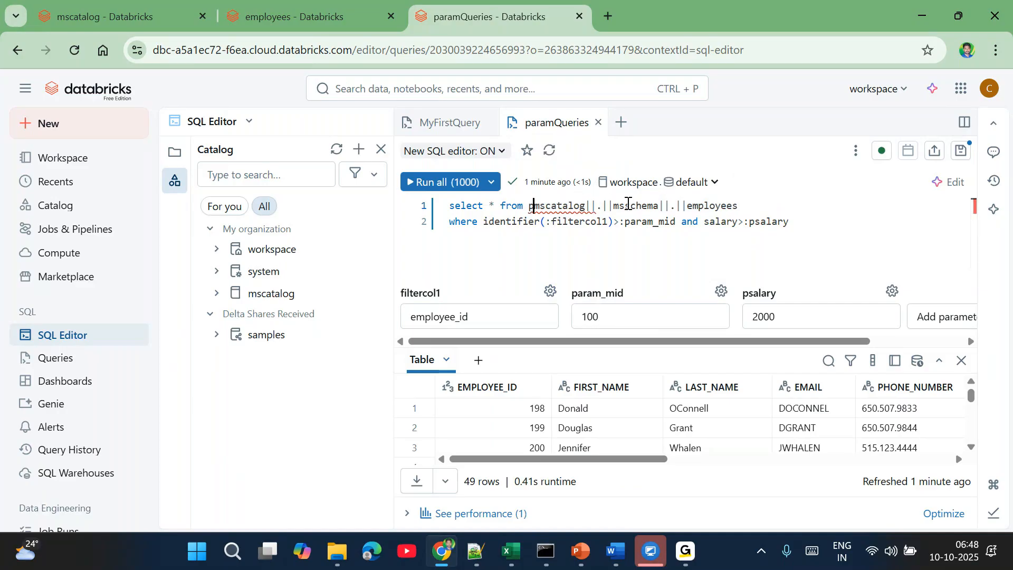
click(615, 206)
text(p)
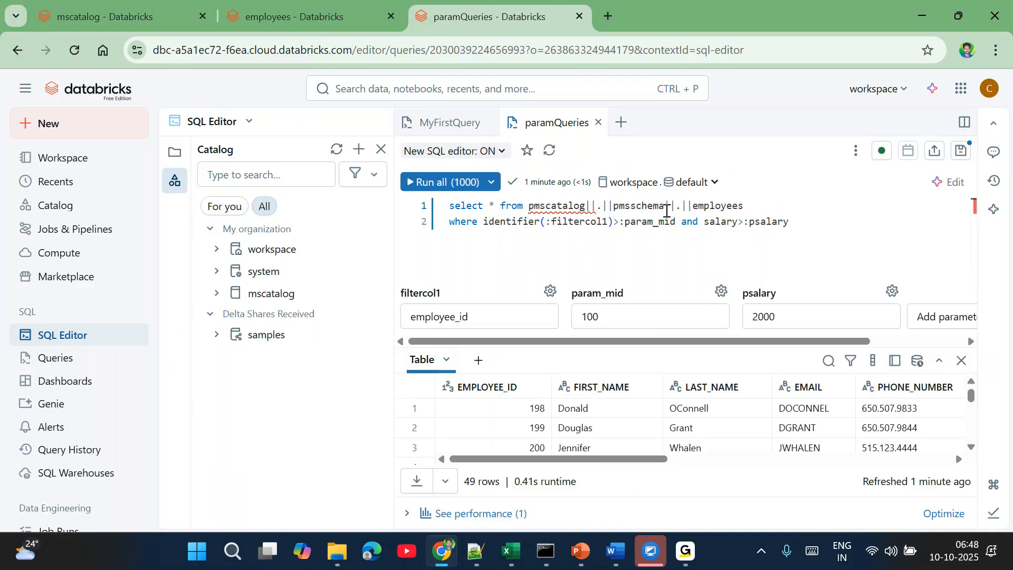
click(692, 207)
text(p)
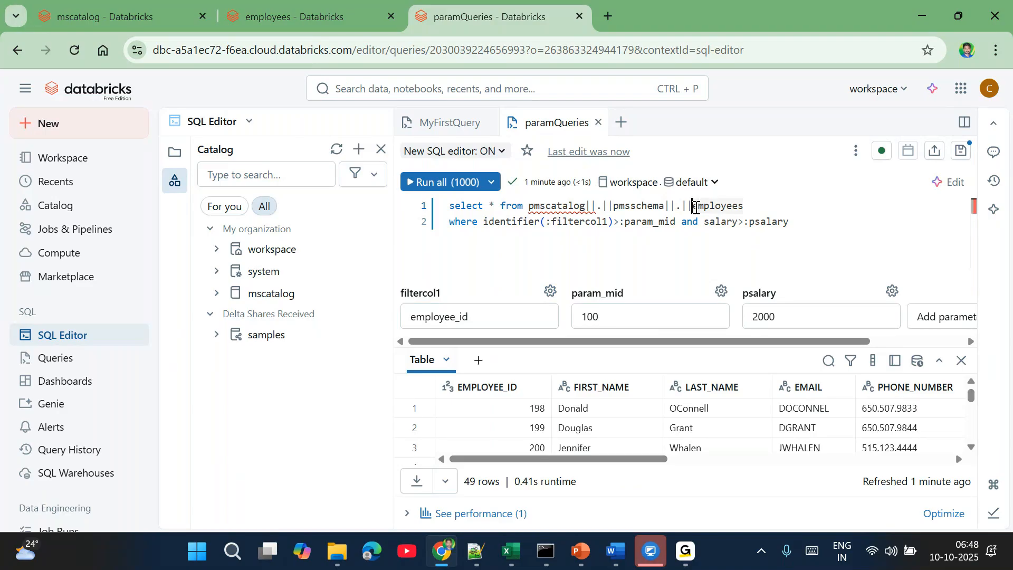
double_click(634, 207)
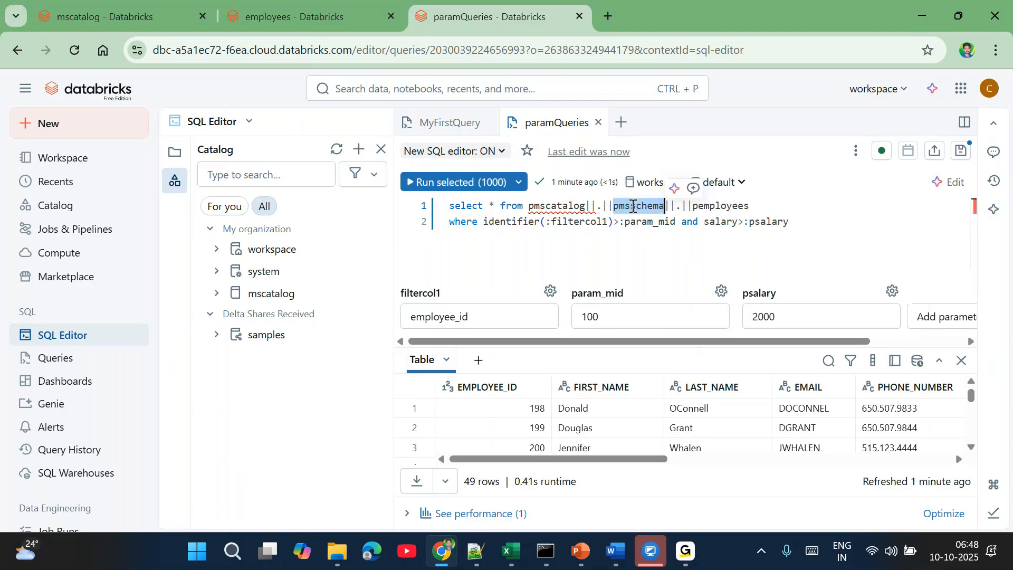
Step: Wrap the concatenated catalog, schema and table names in the FROM clause in identifier( )
double_click(559, 208)
key(Left)
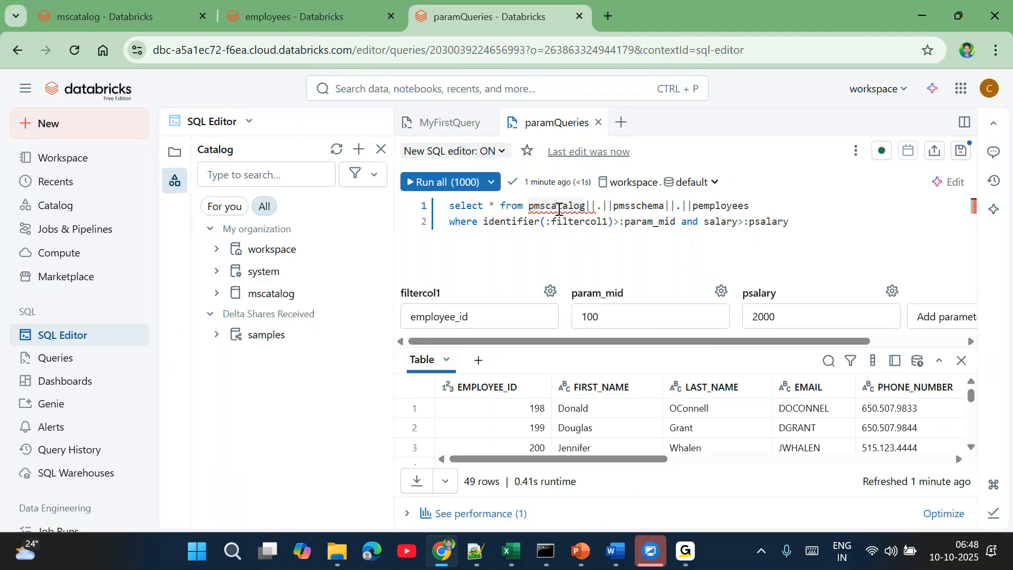
text(identifier)
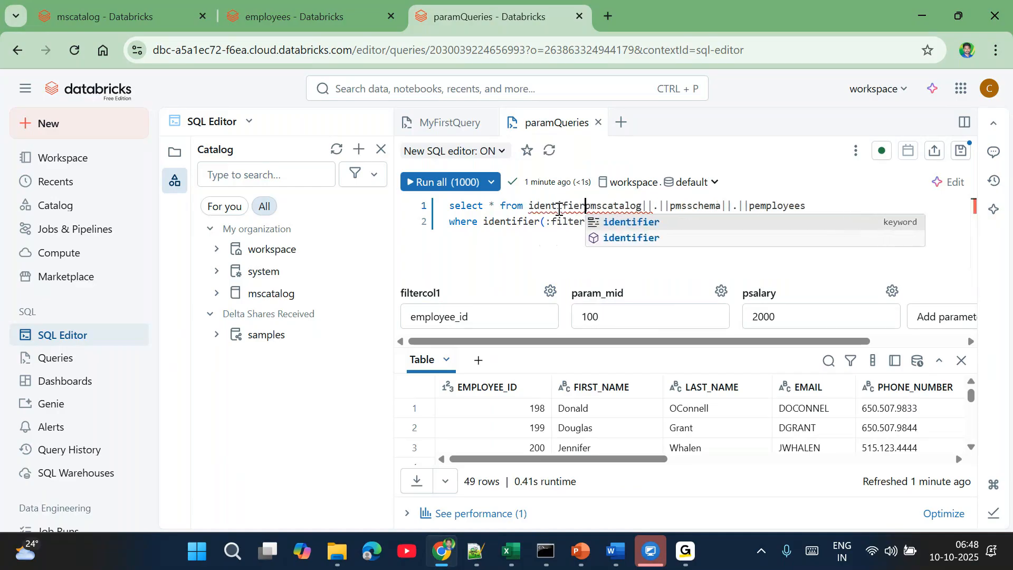
text(()
key(End)
text())
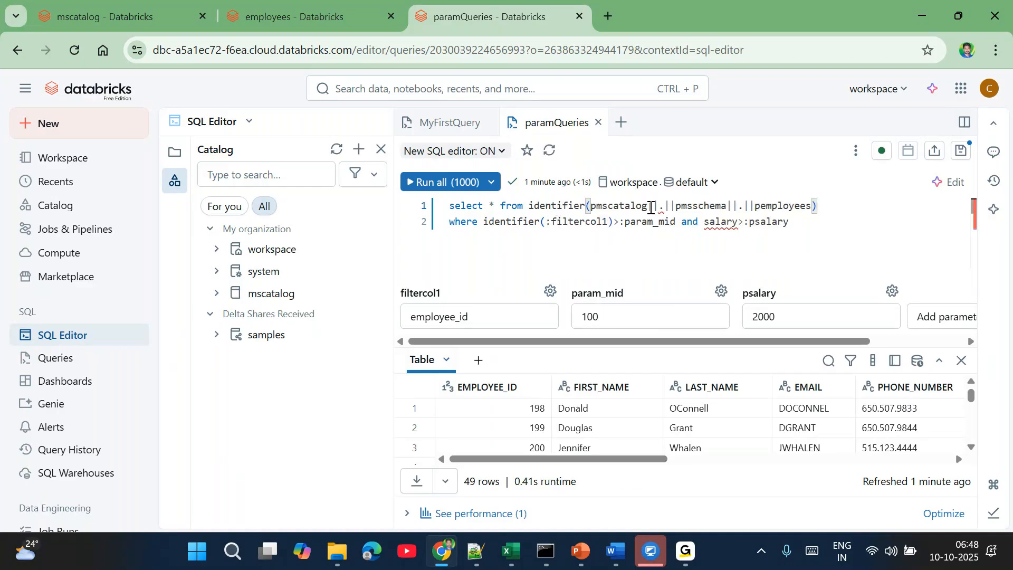
click(813, 226)
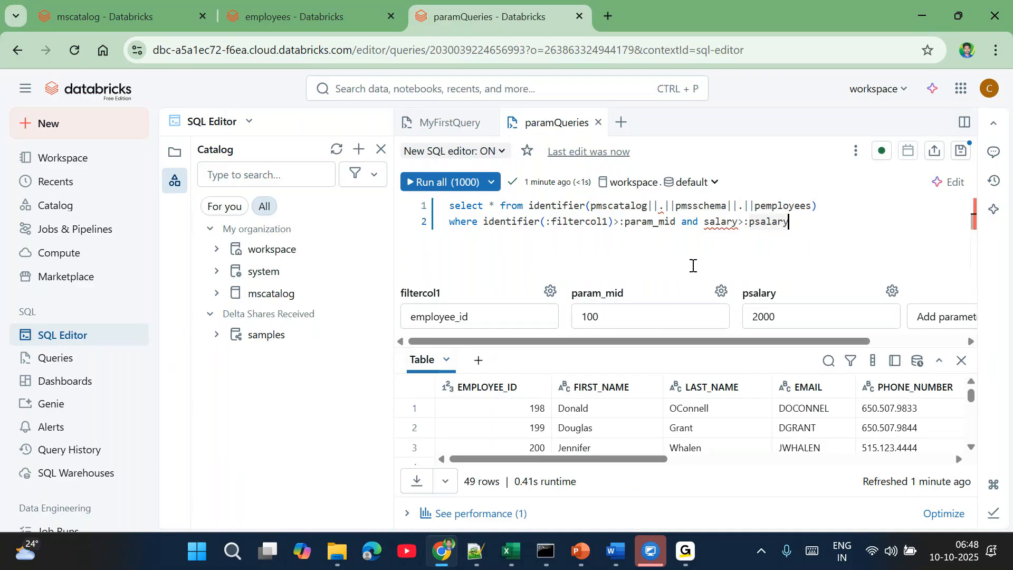
Step: Enclose both dots between the || operators in the FROM clause in single quotes
click(660, 207)
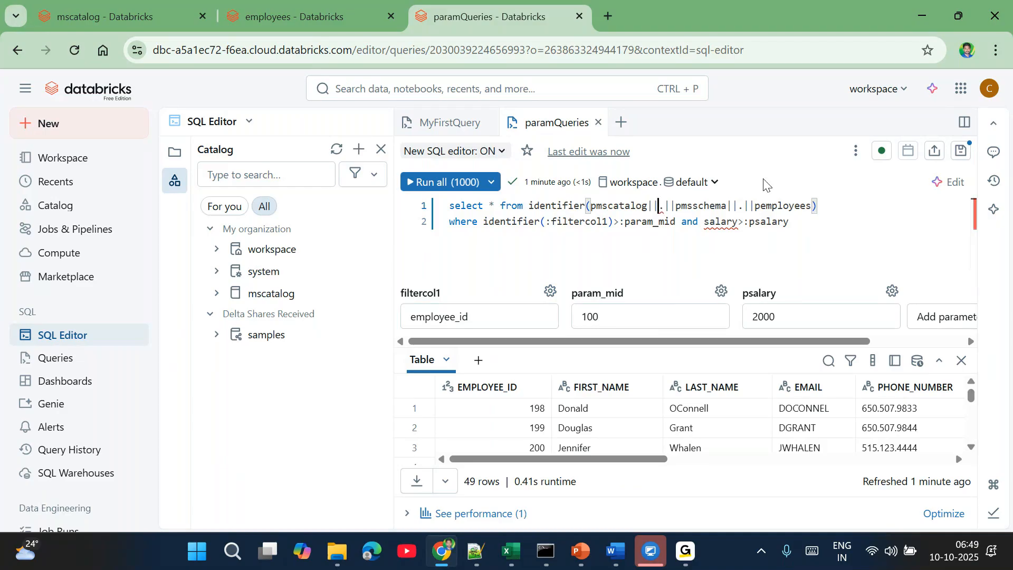
text('')
key(BackSpace)
key(Right)
text(')
click(750, 200)
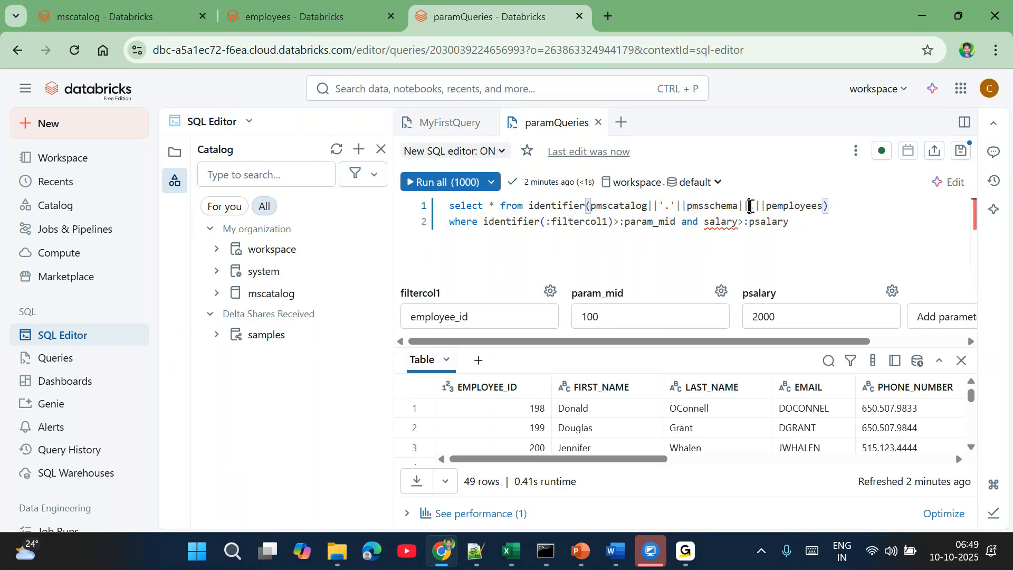
text('')
key(BackSpace)
key(Right)
text(')
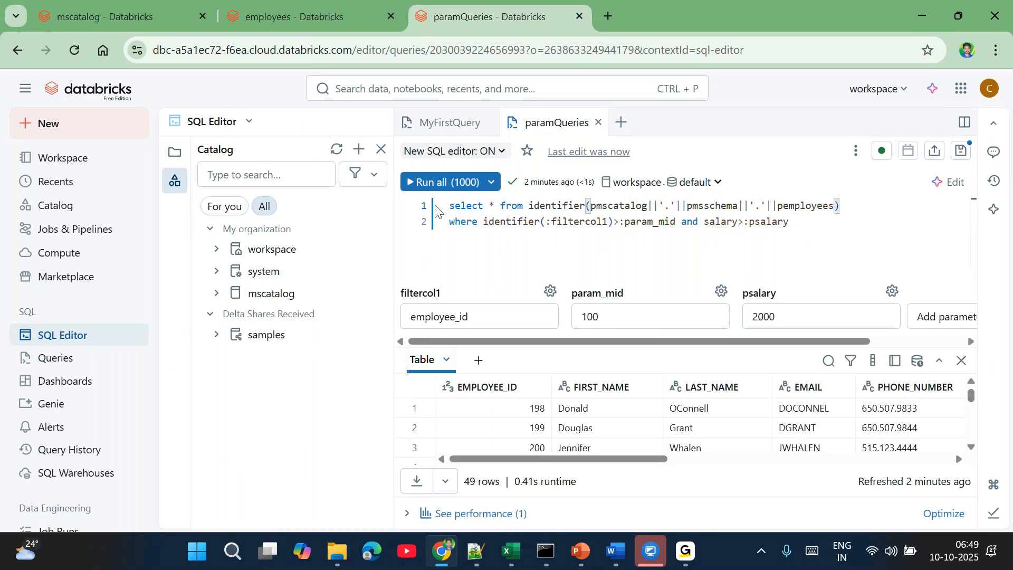
Step: Put a colon before pmscatalog, pmsschema and pemployees inside identifier() to turn them into query parameters
scroll(738, 289, right, 1)
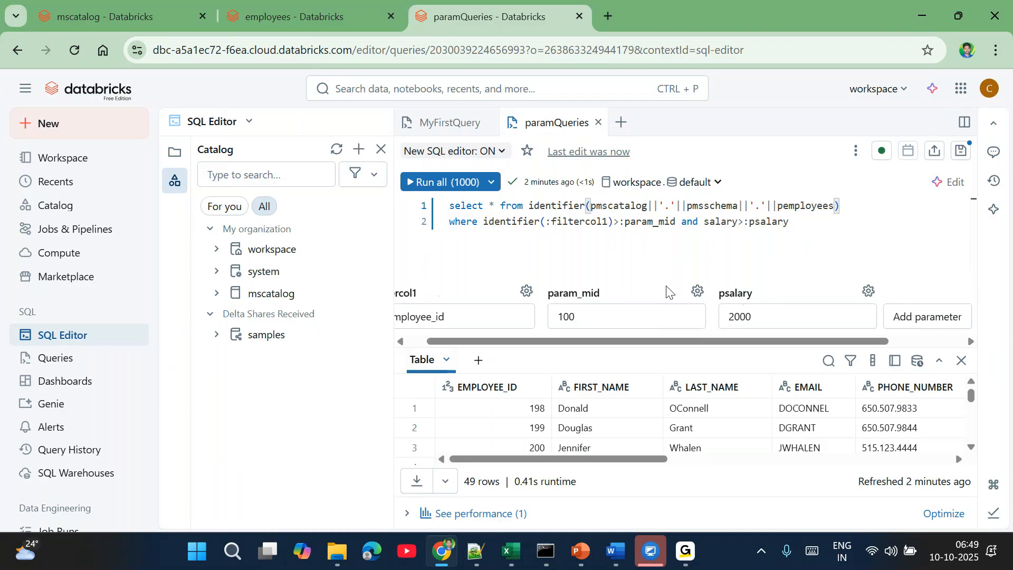
click(639, 263)
click(619, 308)
scroll(619, 308, left, 1)
click(480, 282)
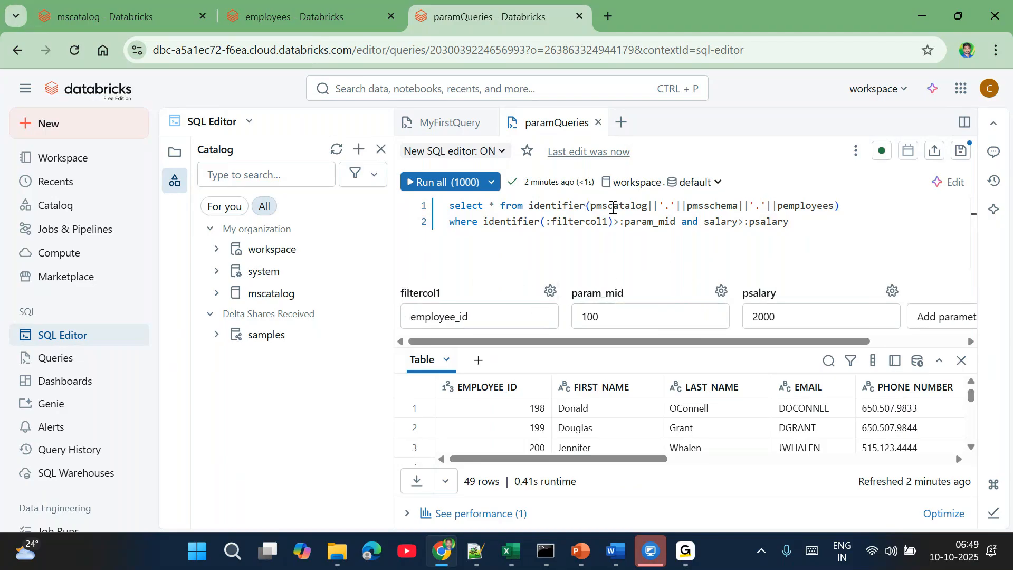
click(591, 206)
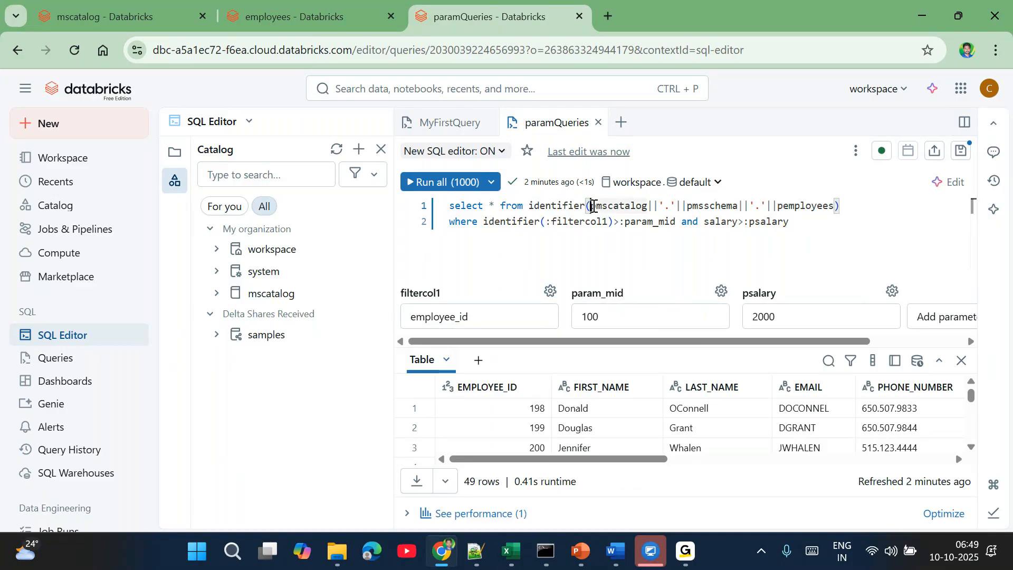
text(:)
click(694, 206)
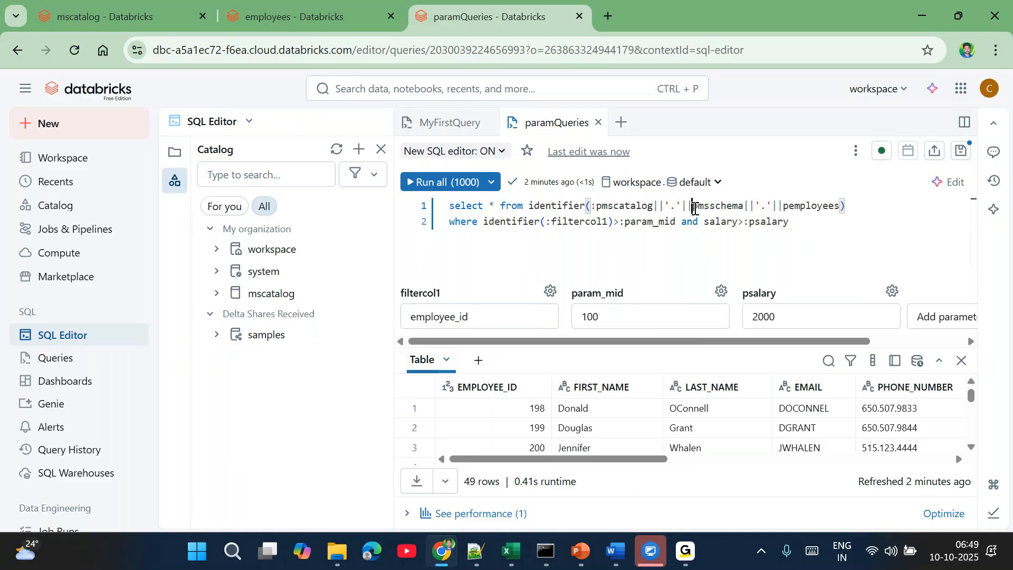
text(:)
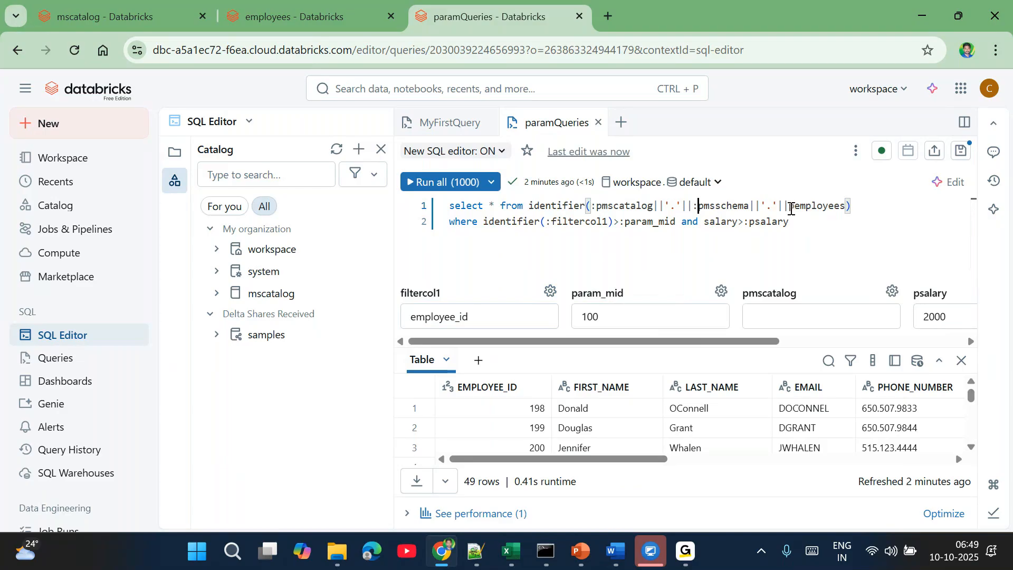
click(792, 209)
text(:p)
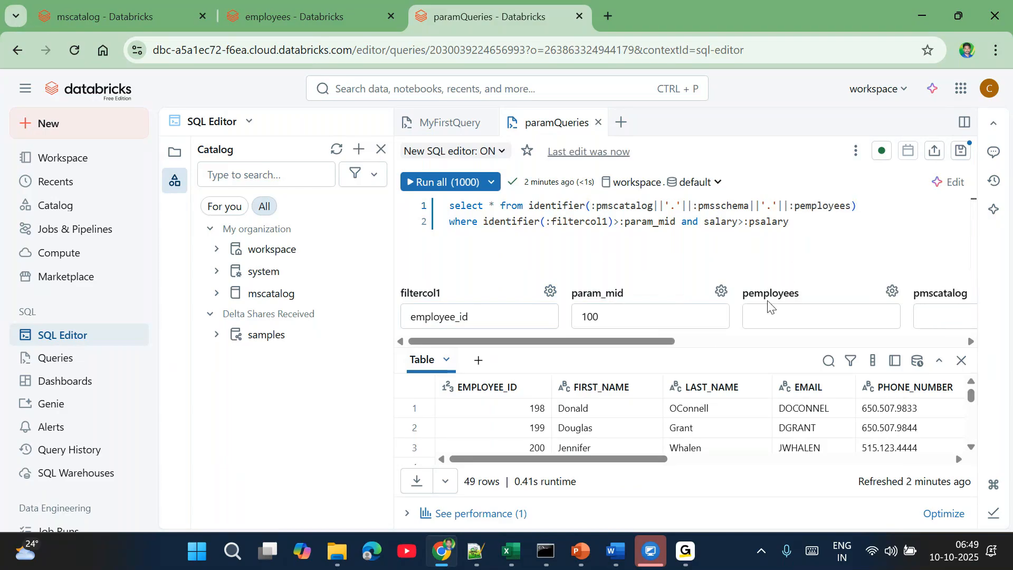
Step: Set pmscatalog to mscatalog, pmsschema to msschema and pemployees to employees, and run the query
scroll(767, 300, right, 3)
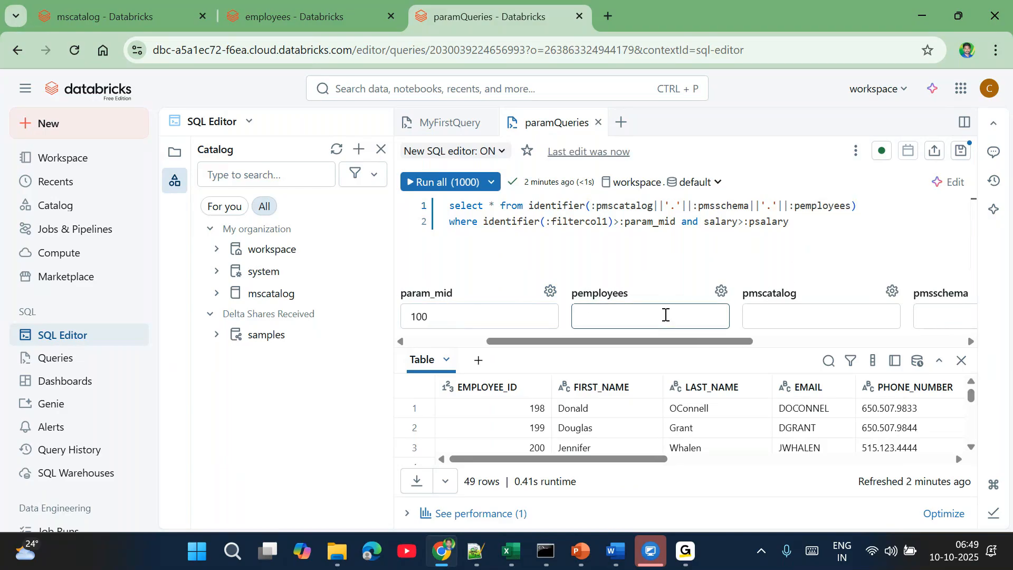
scroll(666, 315, right, 3)
click(646, 317)
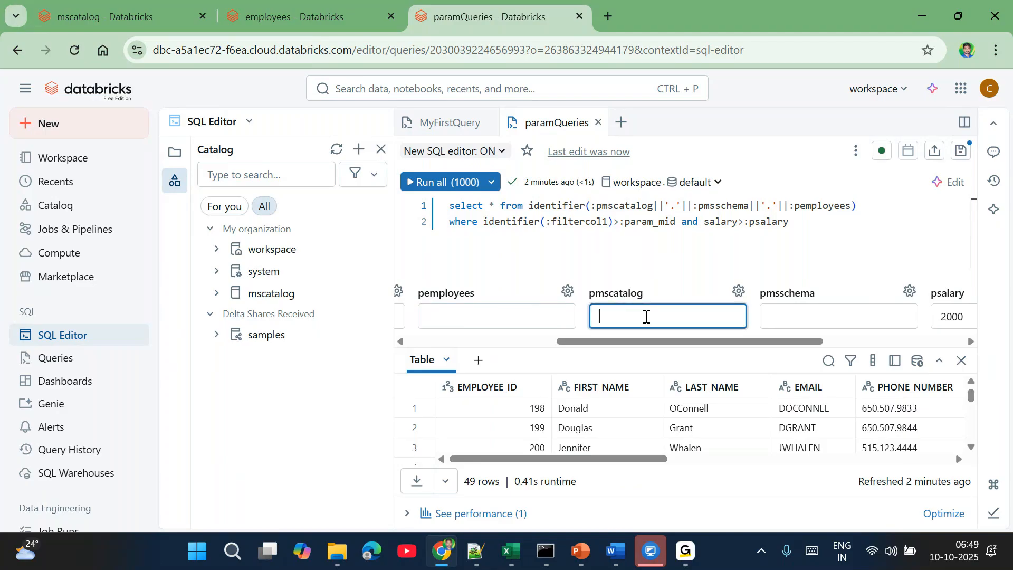
text(mscatalog)
click(797, 319)
text(msschema)
click(464, 319)
text(employees)
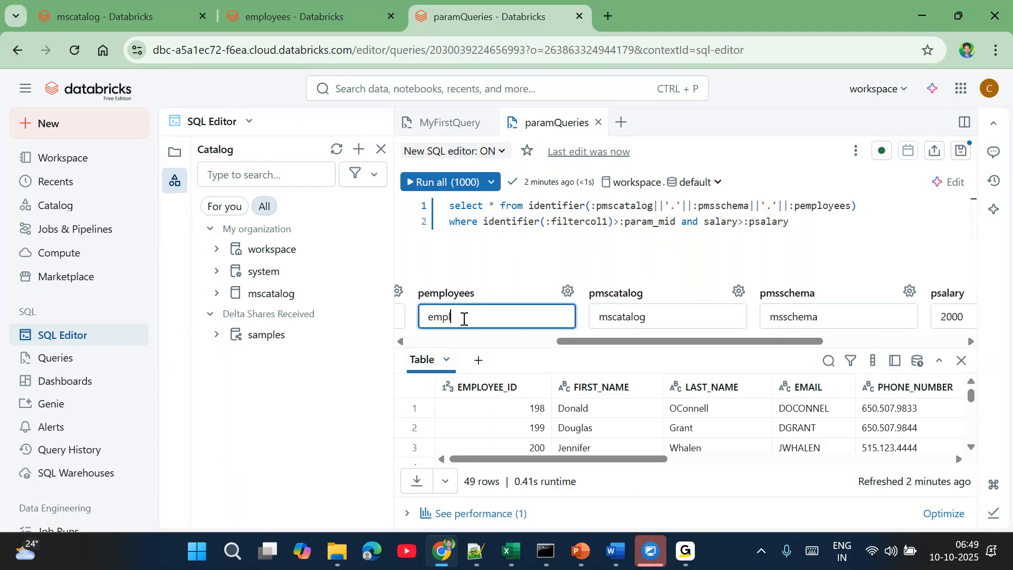
click(442, 183)
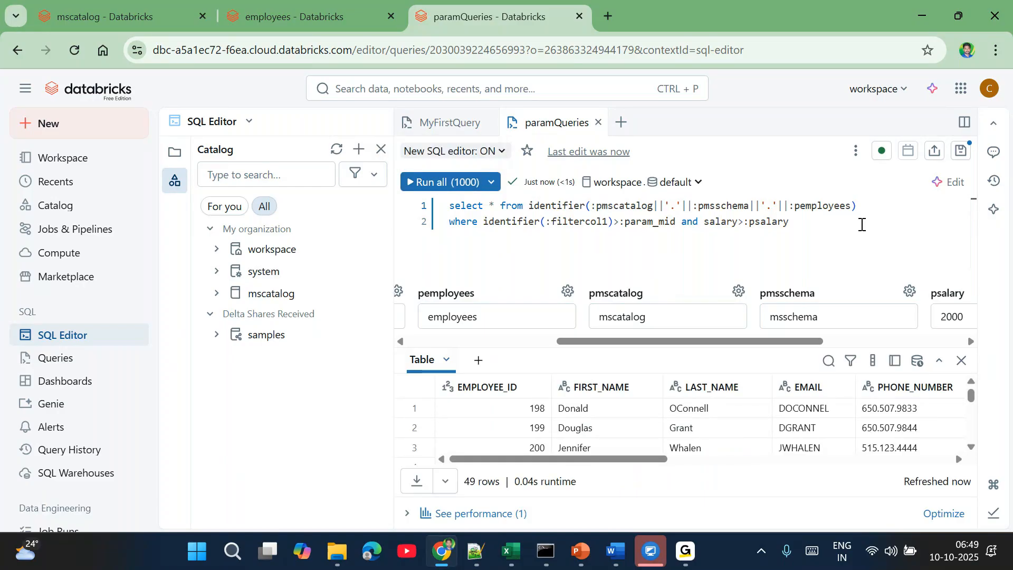
Step: Copy the select line with the identifier() FROM clause to line 4, leaving a blank line after the WHERE clause
click(858, 206)
triple_click(859, 205)
key(ctrl+c)
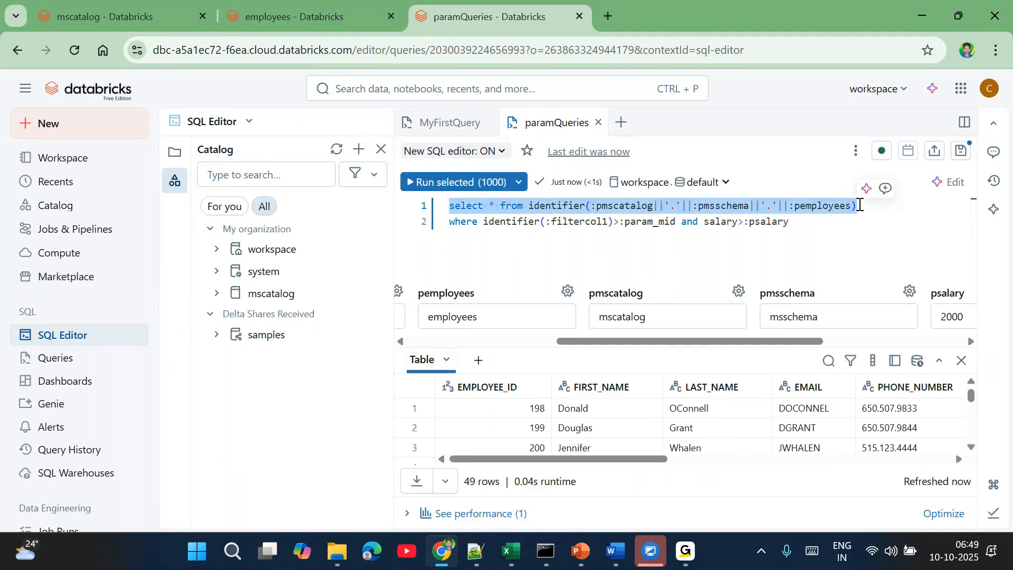
click(844, 224)
key(Return)
key(Return)
key(ctrl+v)
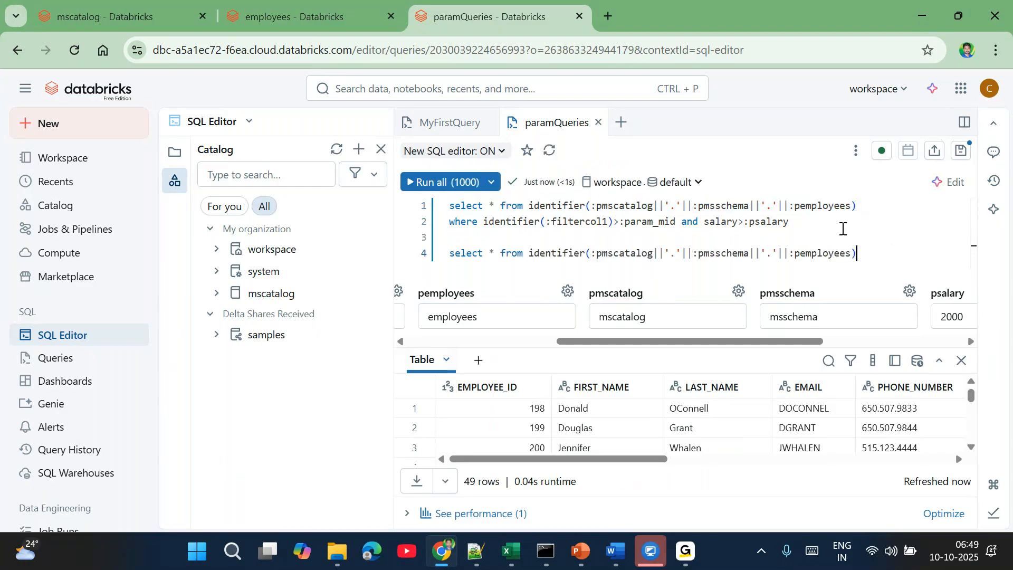
Step: Comment out the original two-line query on lines 1 and 2
drag(814, 227, 746, 209)
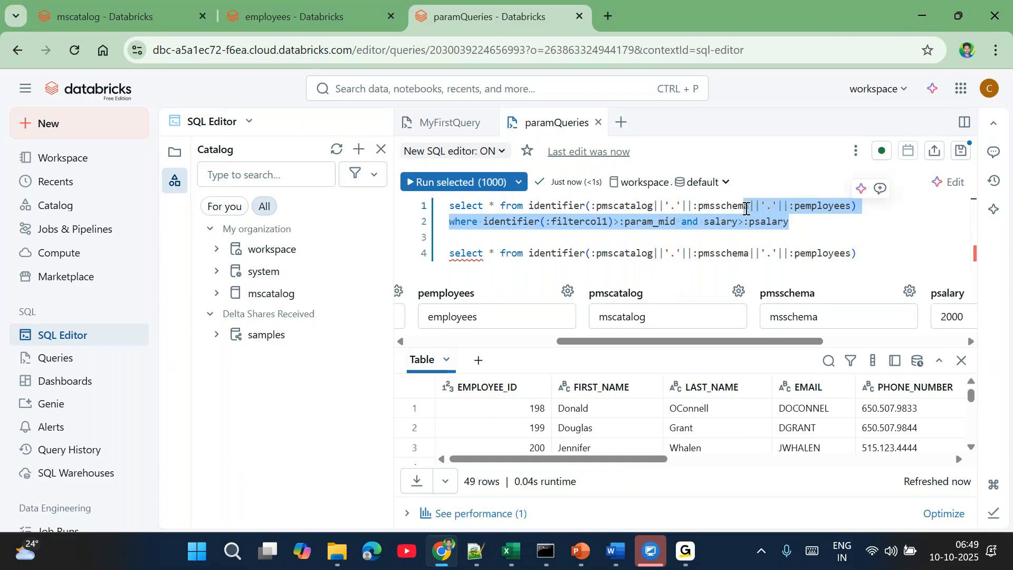
key(ctrl+/)
click(858, 240)
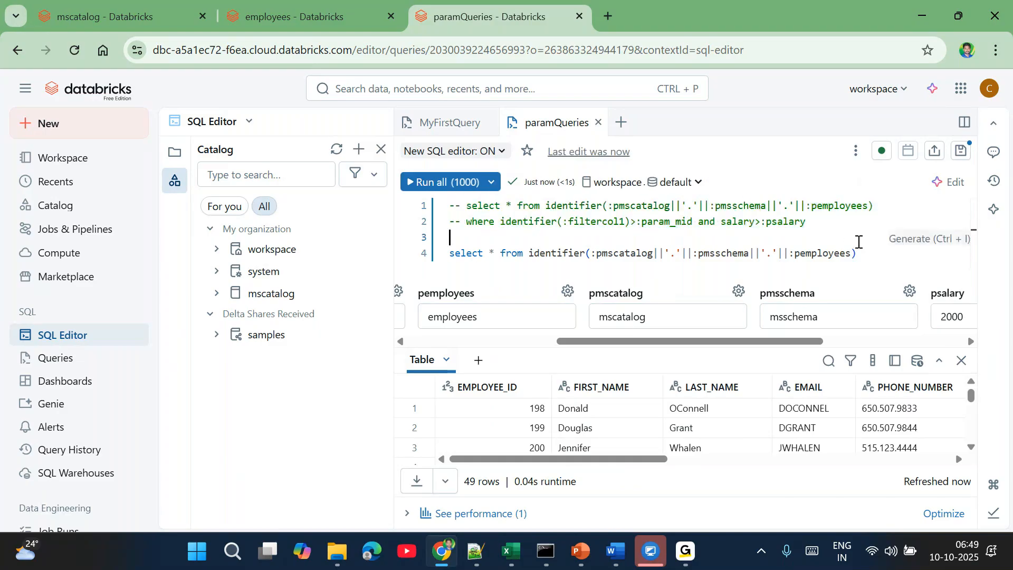
Step: Set the pemployees parameter to departments and run the uncommented select statement
scroll(660, 306, left, 2)
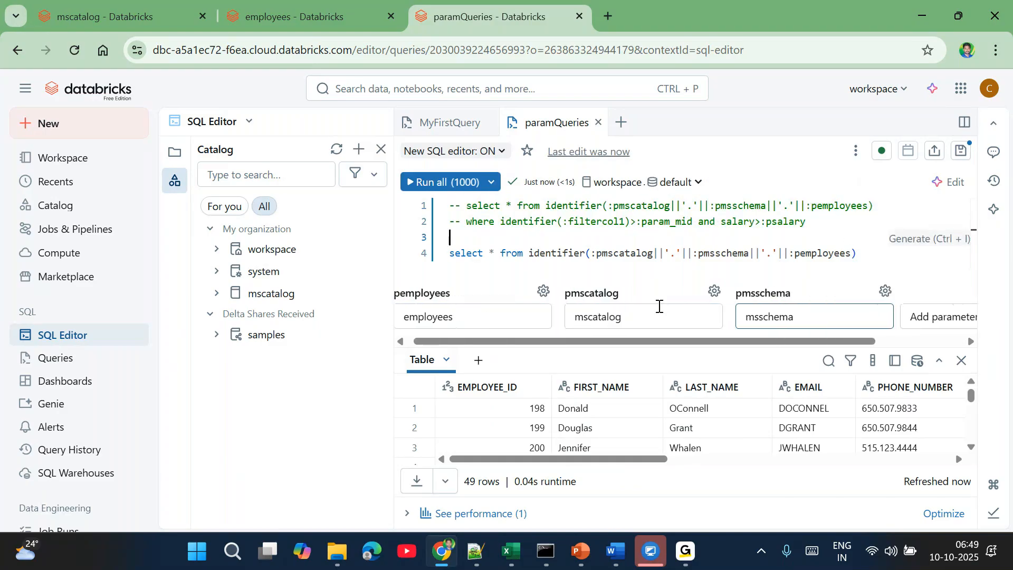
scroll(659, 306, right, 1)
scroll(660, 306, left, 2)
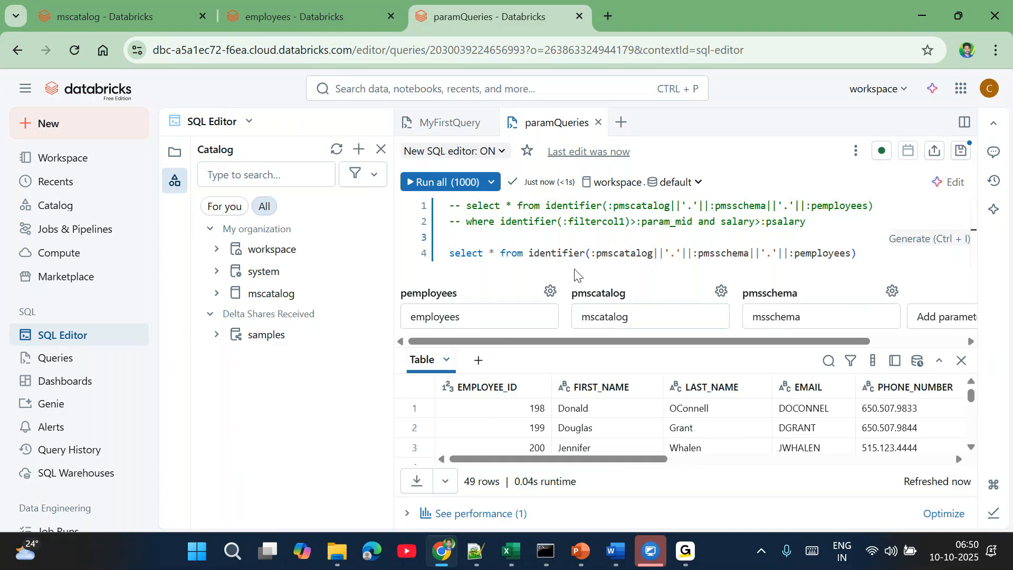
double_click(595, 316)
double_click(749, 319)
double_click(441, 320)
text(depe)
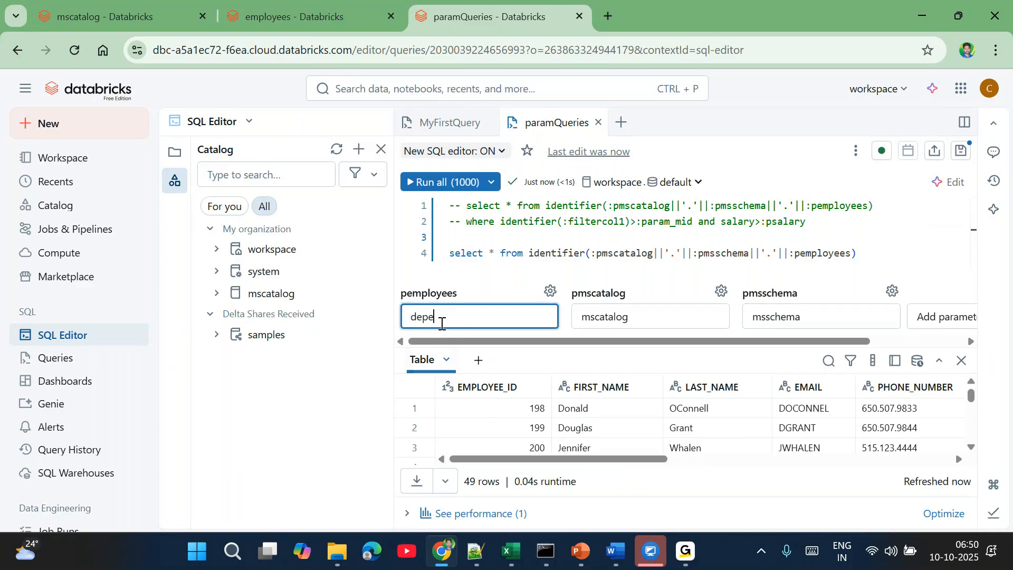
key(BackSpace)
text(artments)
click(450, 181)
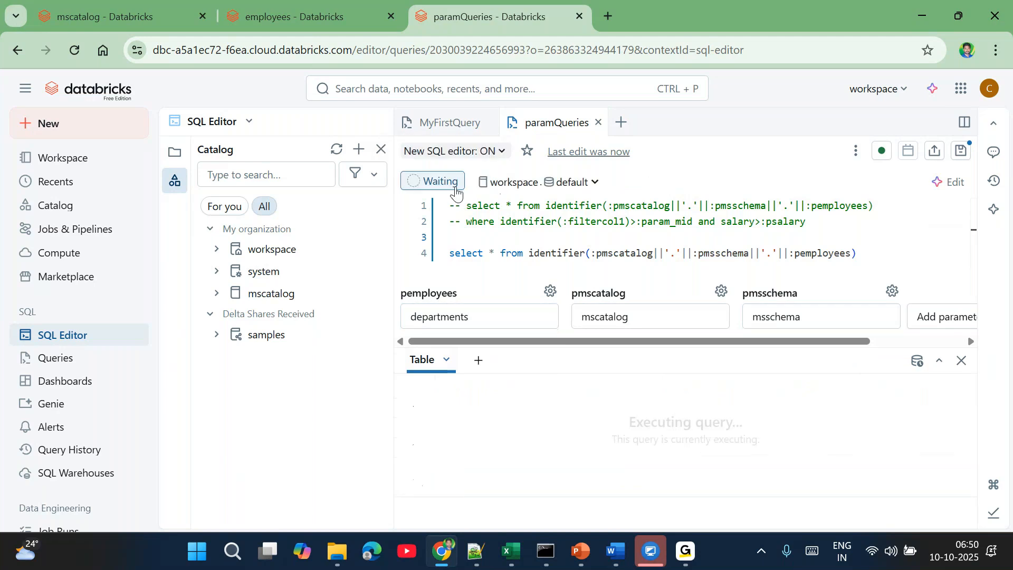
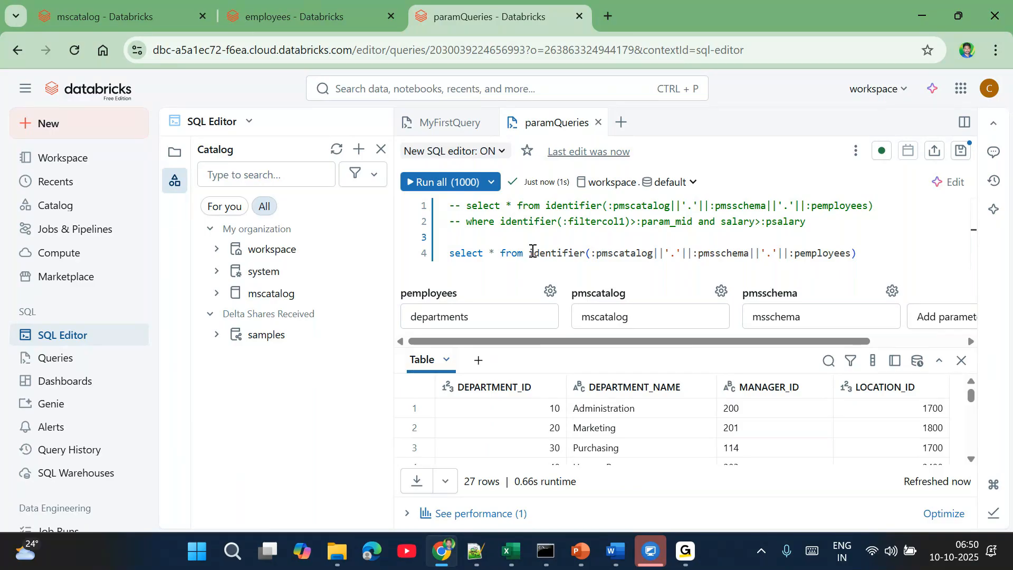
Step: Examine which names and values the identifier() calls and parameters make dynamic in the select statement and the commented query
triple_click(628, 255)
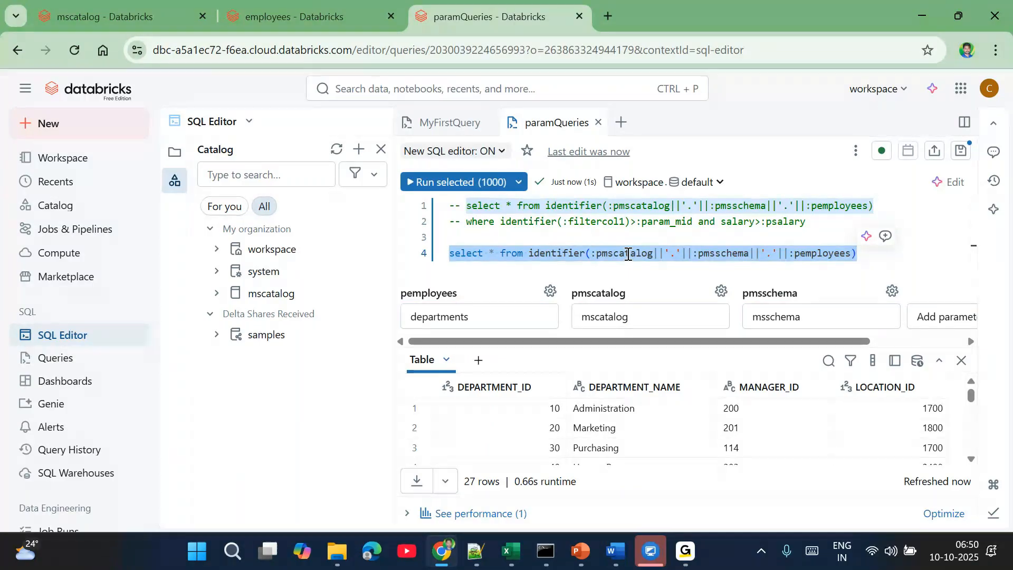
click(702, 243)
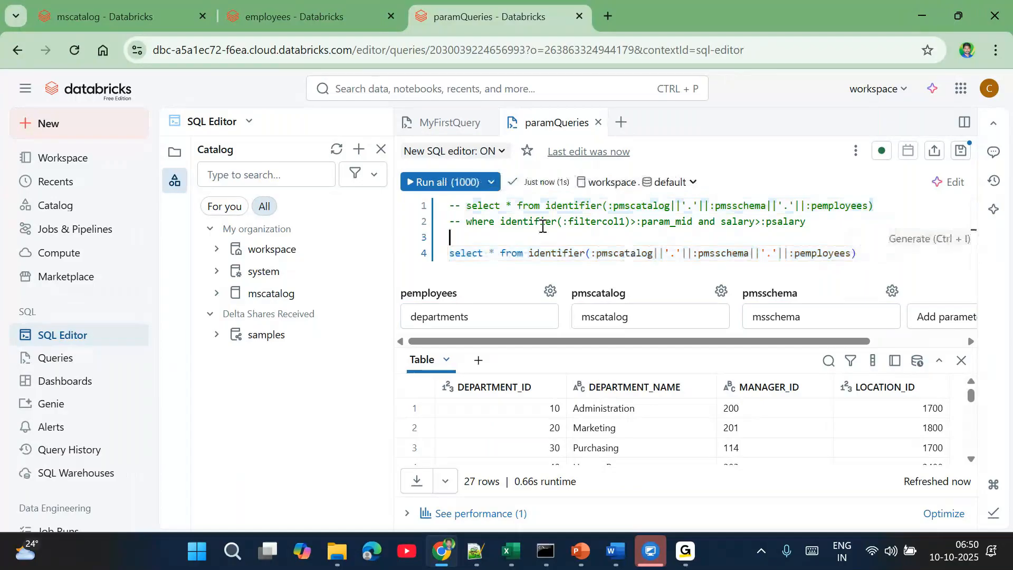
drag(508, 222, 631, 222)
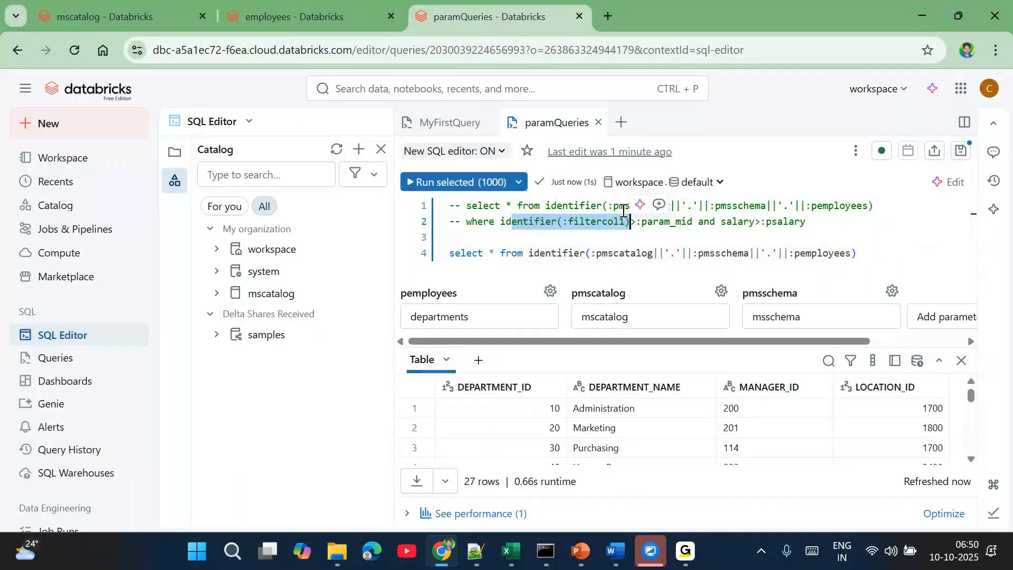
click(623, 211)
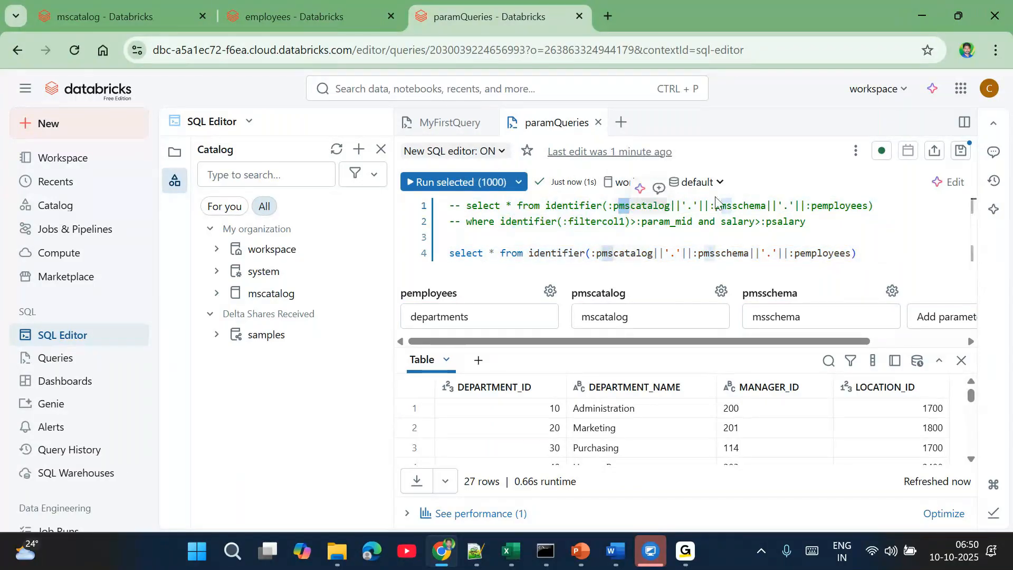
double_click(842, 209)
double_click(593, 208)
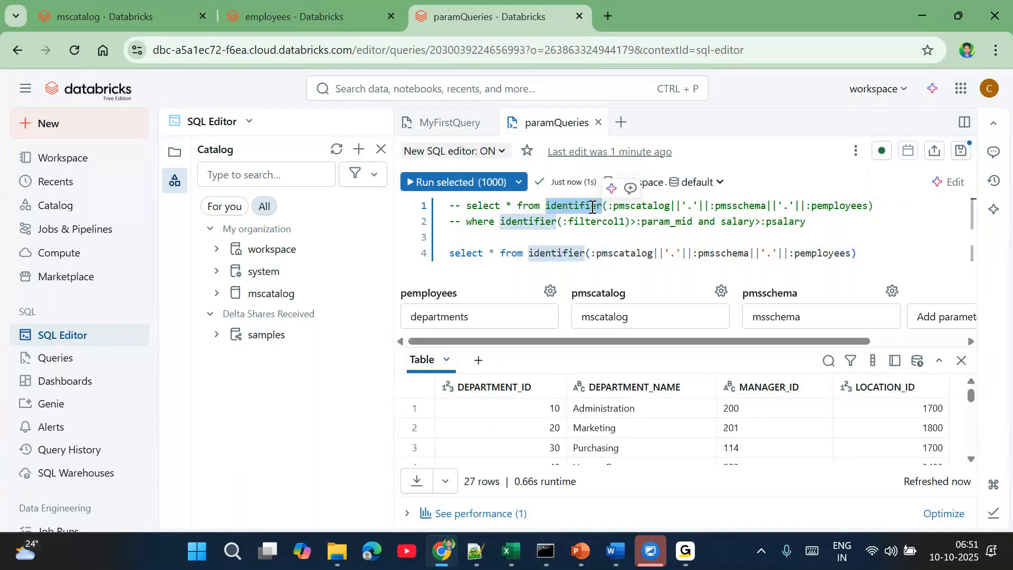
double_click(678, 226)
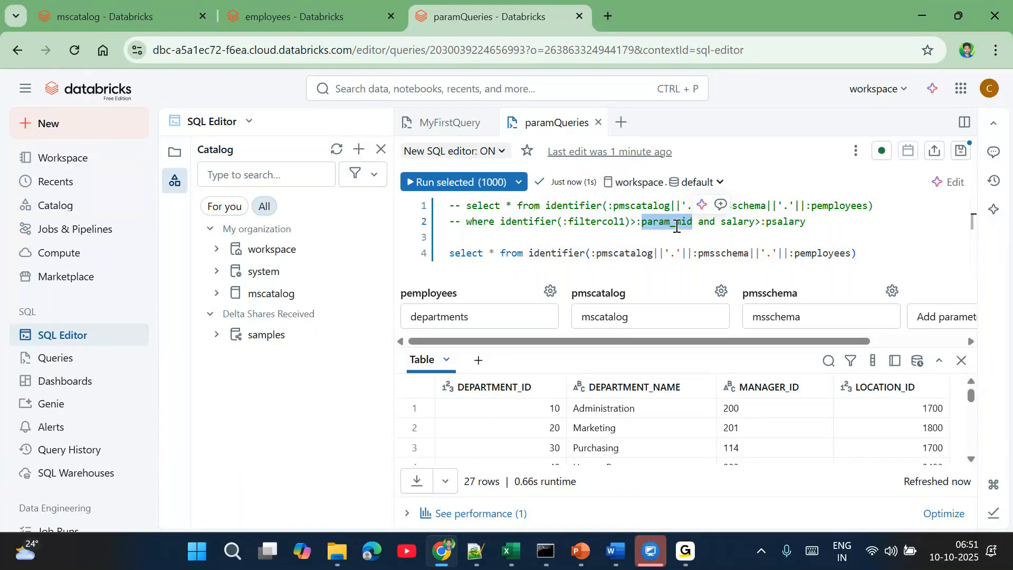
drag(637, 223, 687, 222)
double_click(772, 221)
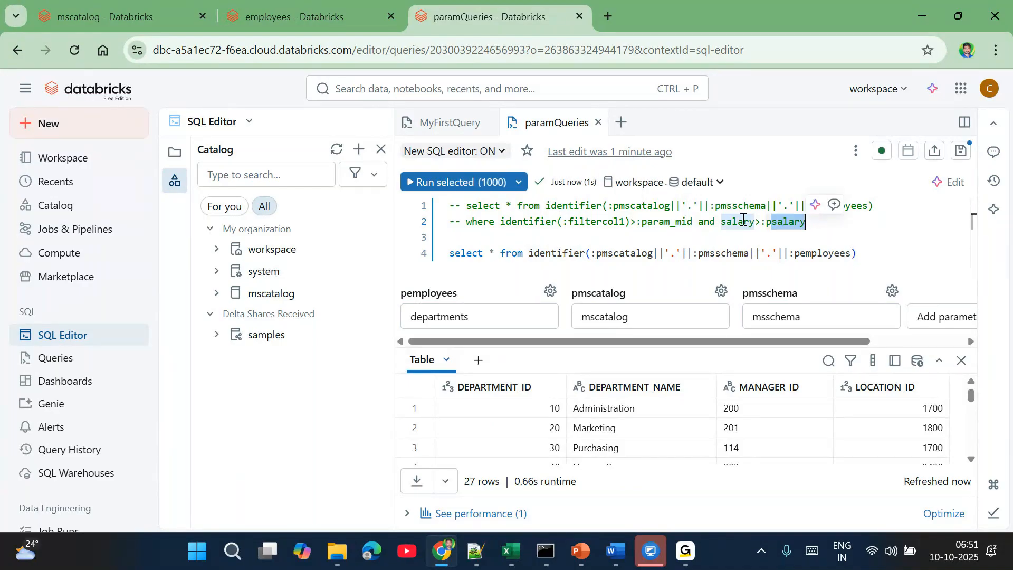
Step: Change the salary column in the commented WHERE clause to :psalary
double_click(744, 220)
click(743, 221)
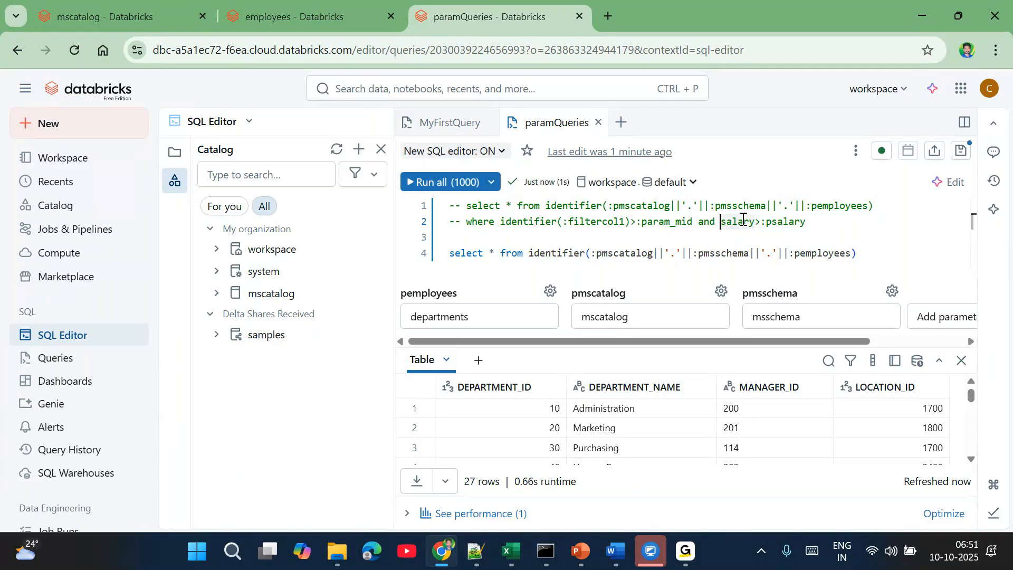
text(p)
text(:p)
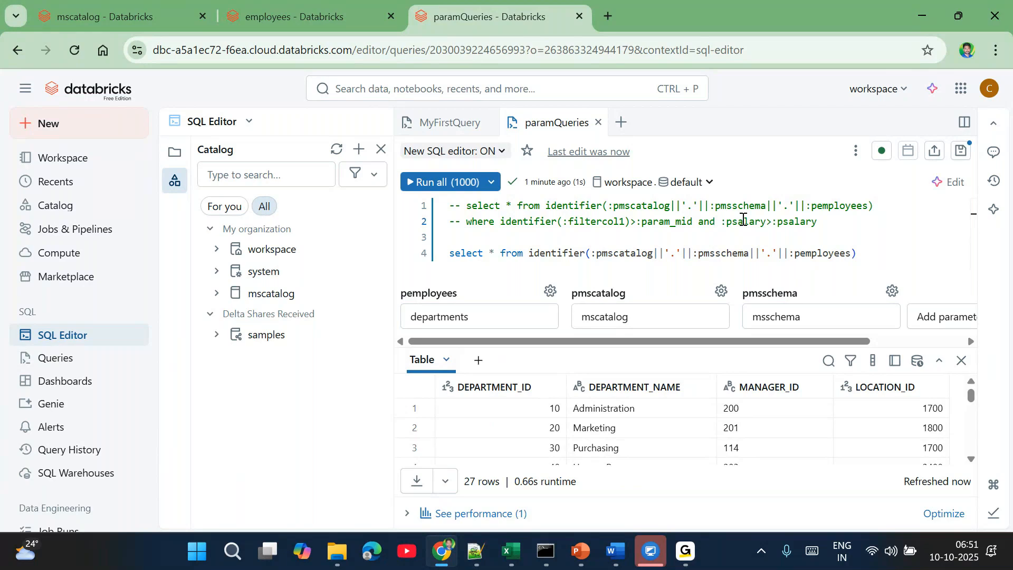
Step: Wrap the :psalary column reference before the comparison in the commented WHERE clause with identifier()
text(identifier()
key(Right)
key(Right)
key(Right)
key(Right)
key(Right)
key(Right)
key(Right)
key(Right)
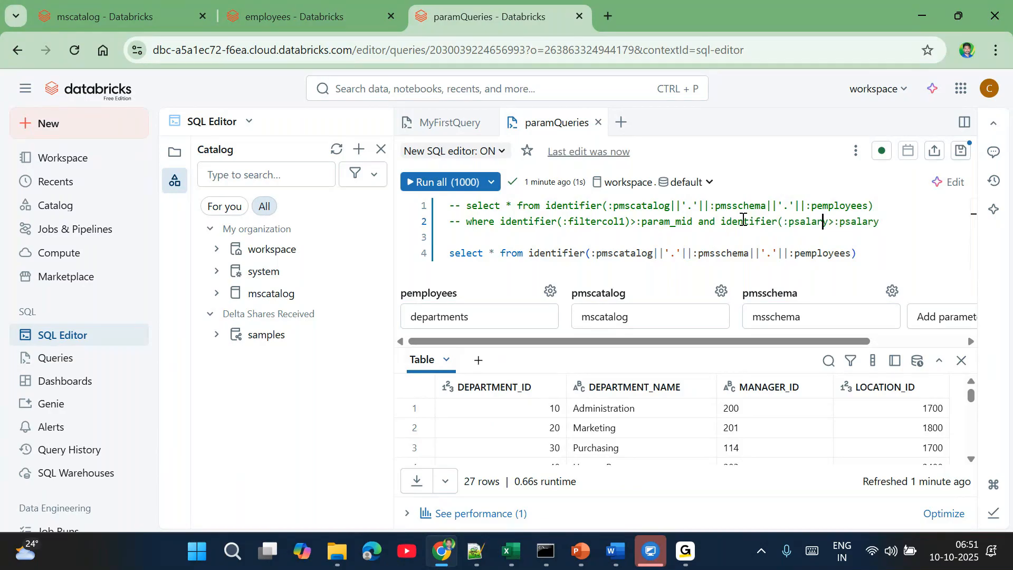
text())
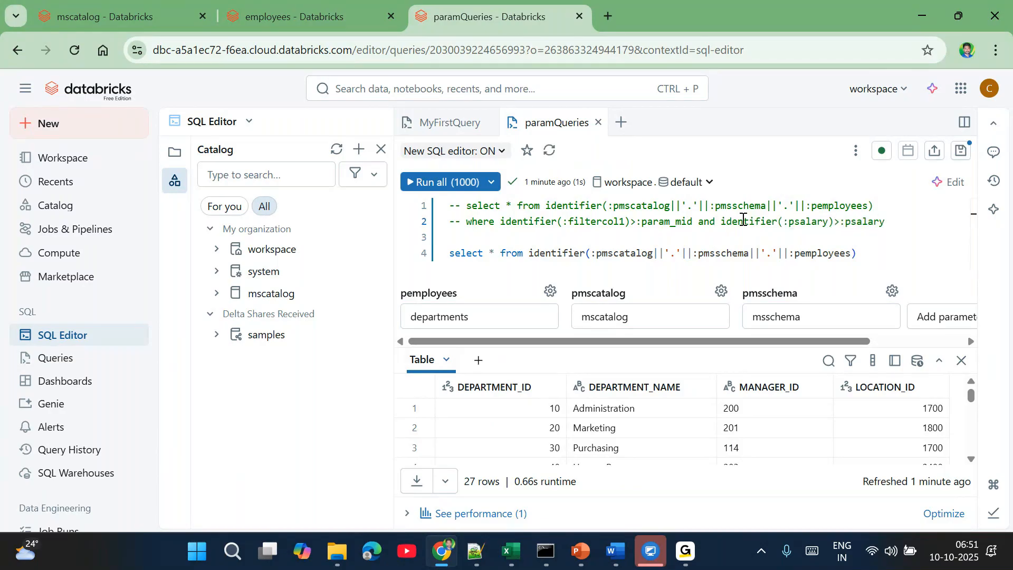
Step: Replace the asterisk in the line 4 select statement with the parameter :paramselcol
click(634, 237)
click(496, 254)
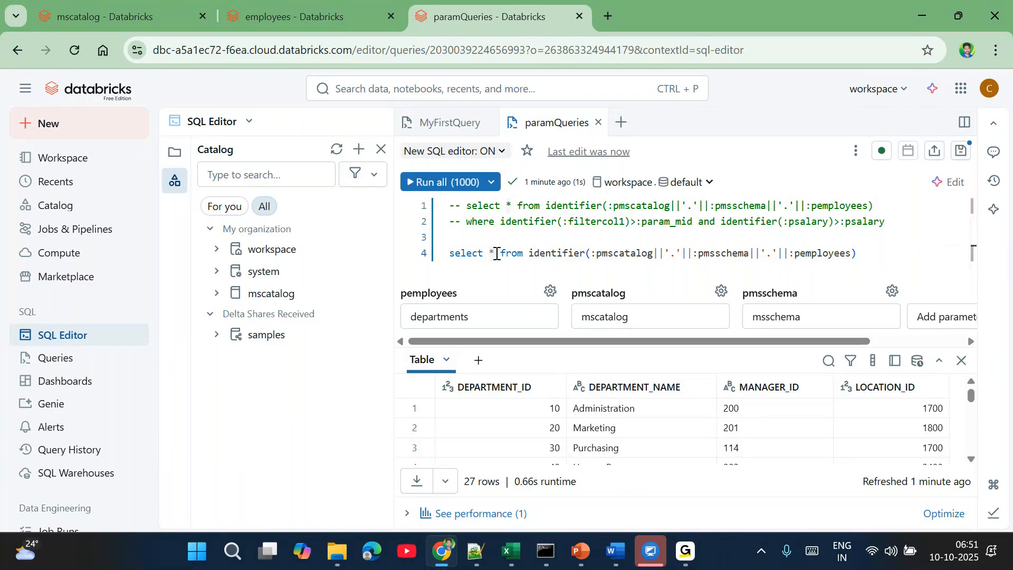
key(BackSpace)
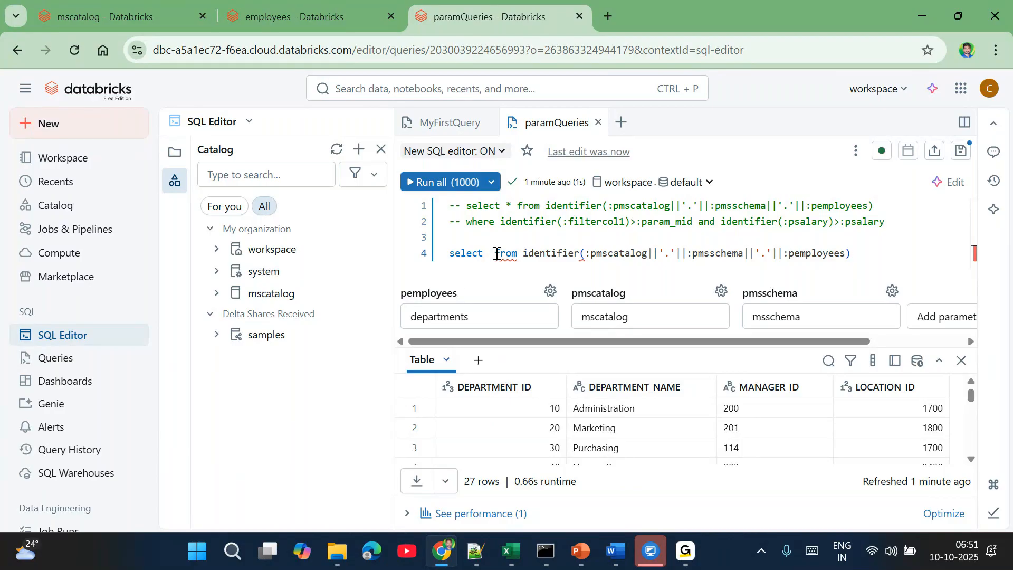
text(s)
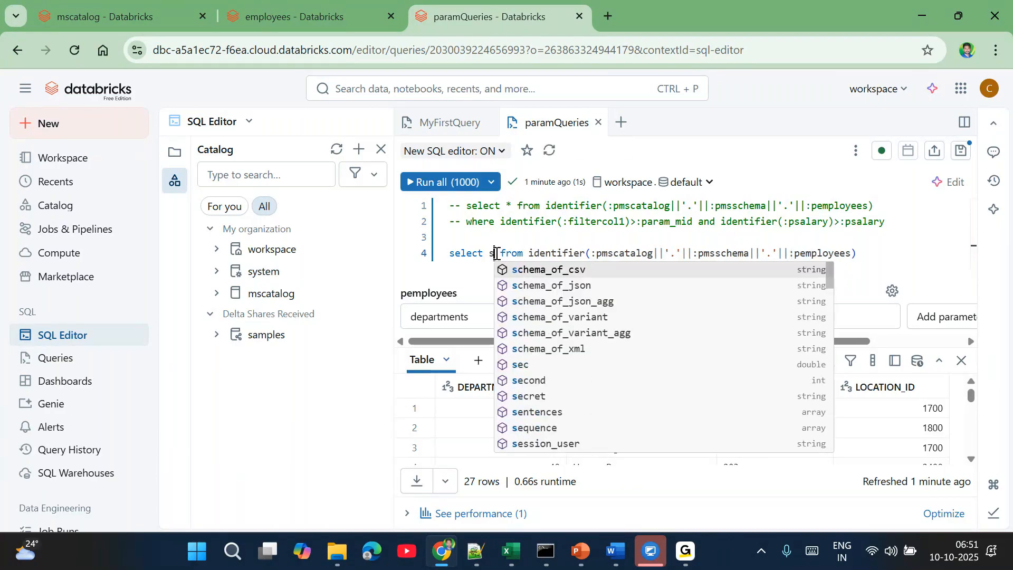
key(BackSpace)
text(:)
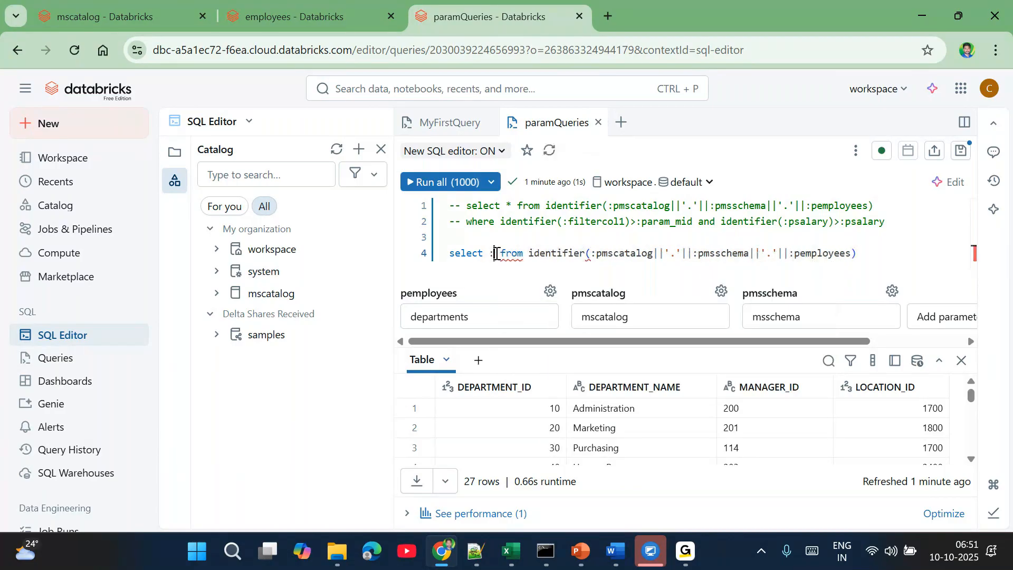
text(paramsel )
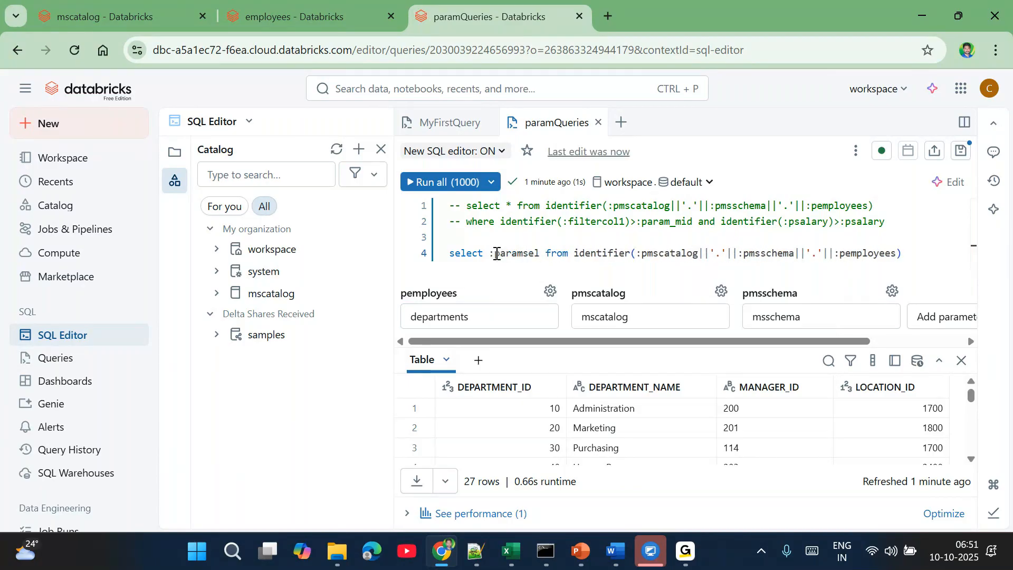
text(co)
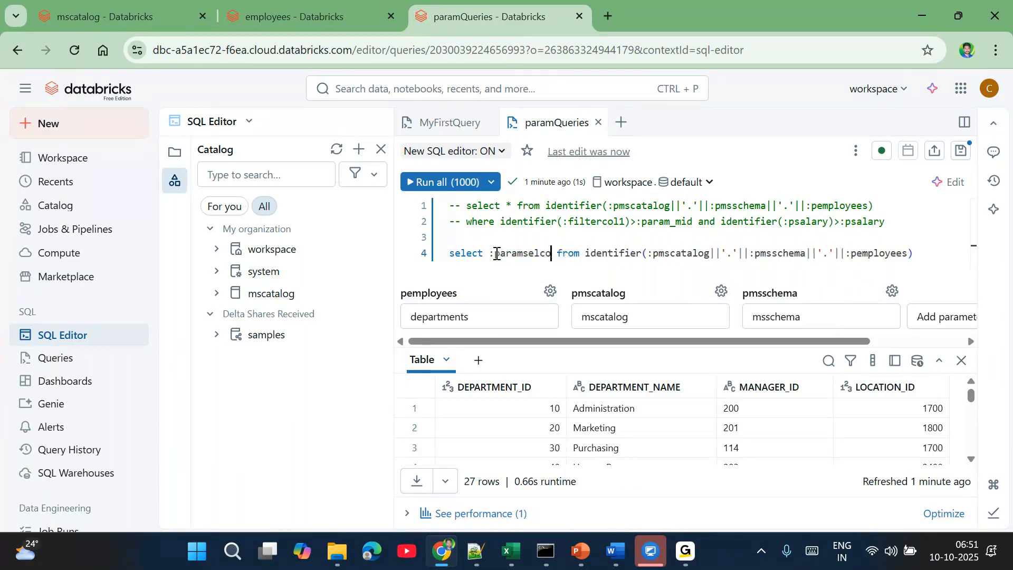
text(l)
Step: Wrap :paramselcol in the line 4 select list with identifier()
key(Left)
key(Left)
key(Left)
key(Left)
key(Left)
key(Left)
key(Left)
key(Left)
key(Left)
key(Left)
key(Left)
key(Left)
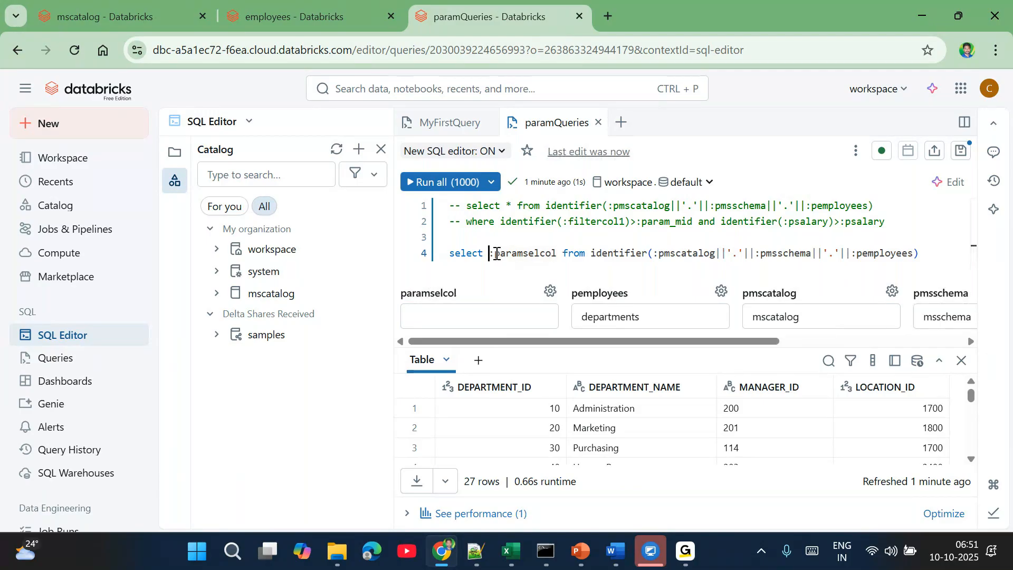
text(ident)
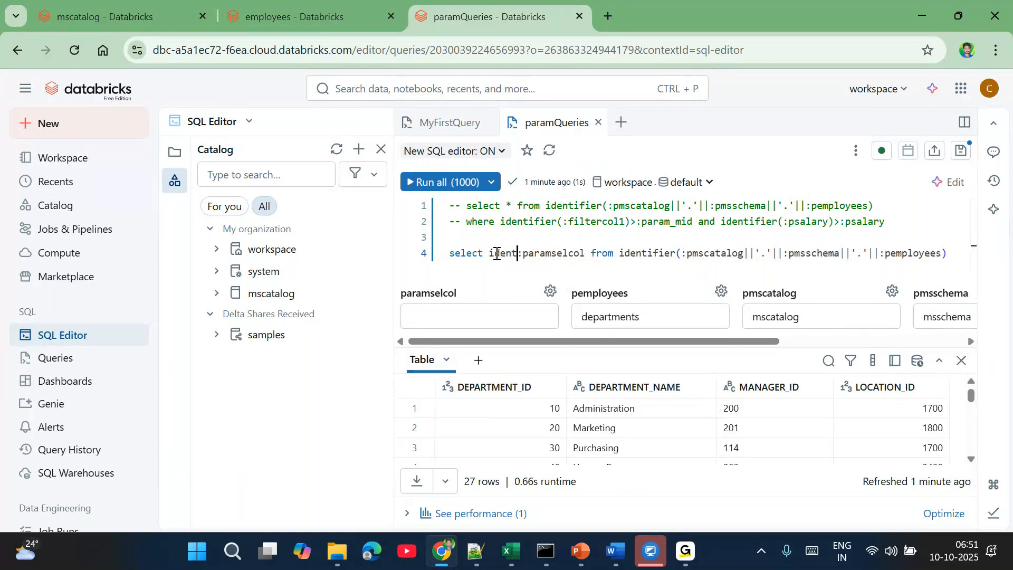
text(ifier()
key(Right)
key(Right)
key(Right)
key(Right)
key(Right)
key(Right)
key(Right)
key(Right)
key(Right)
key(Right)
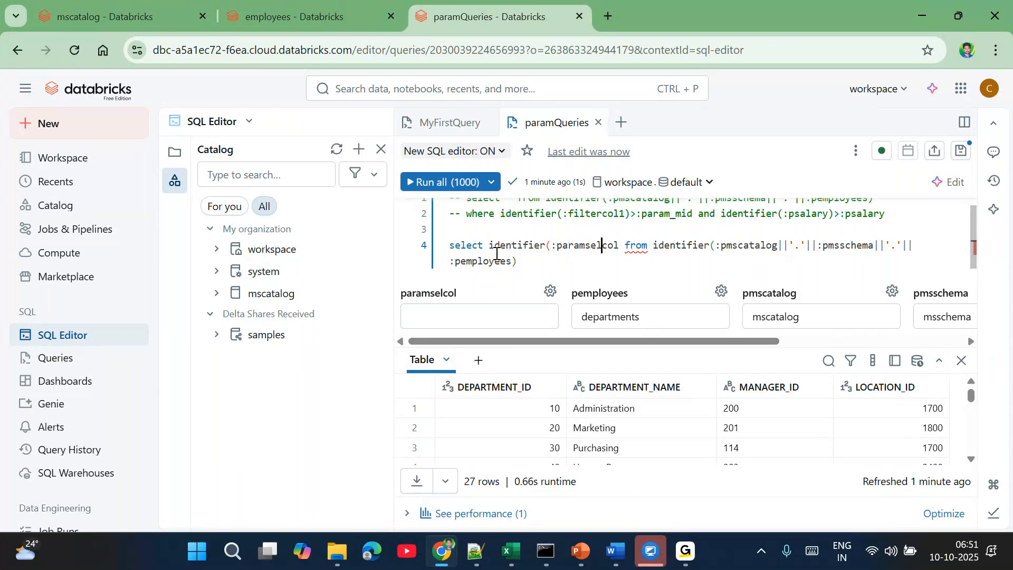
text())
Step: Set the paramselcol parameter to department_name and run only the line 4 select statement
drag(536, 261, 431, 241)
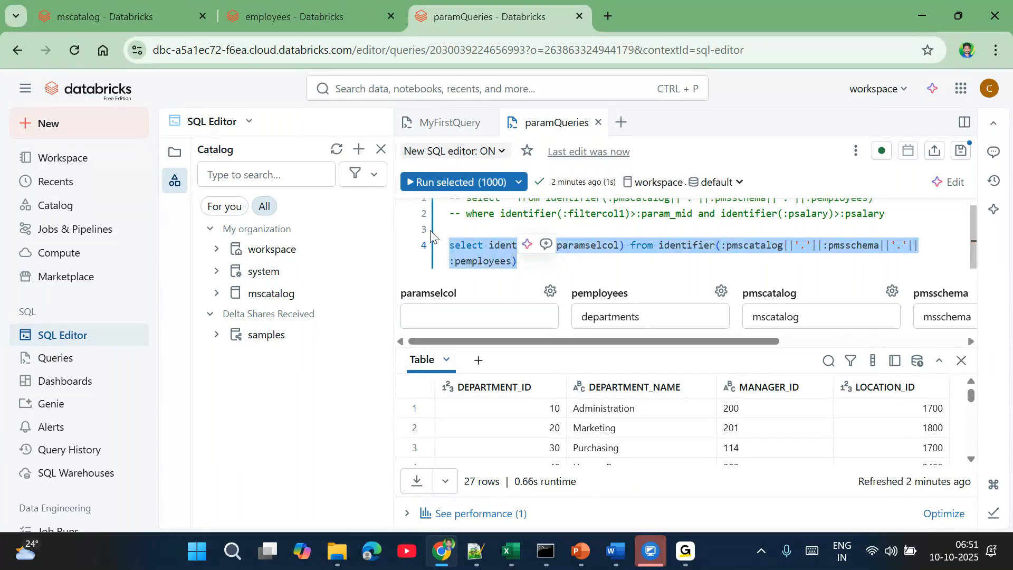
click(419, 182)
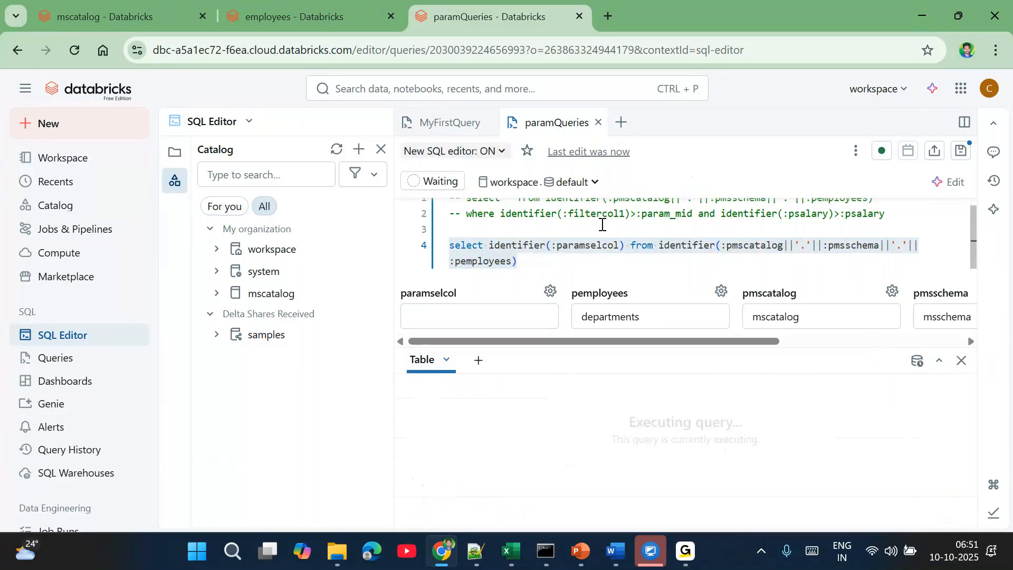
click(458, 317)
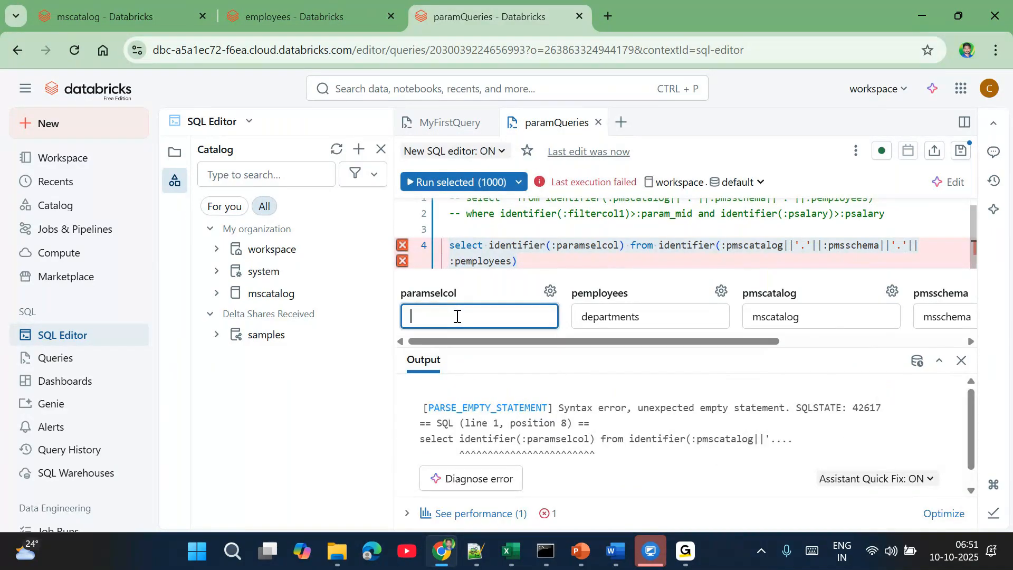
text(depar)
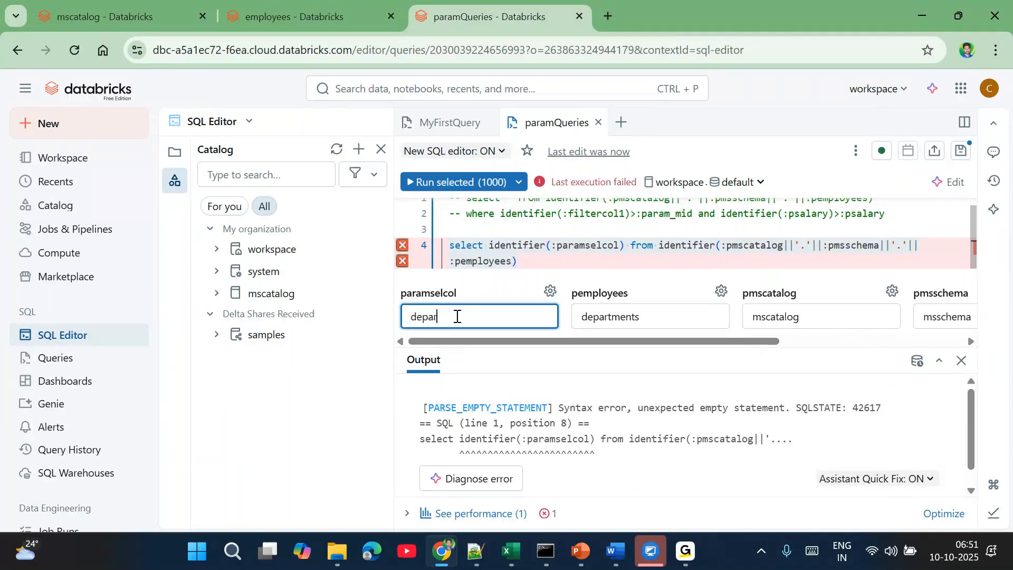
text(tmentname)
click(458, 181)
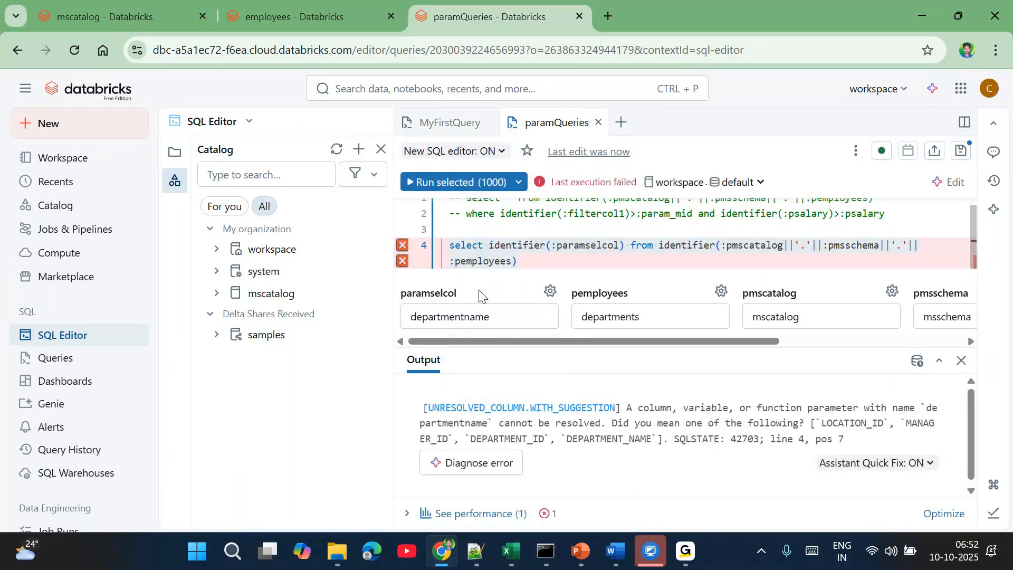
click(465, 319)
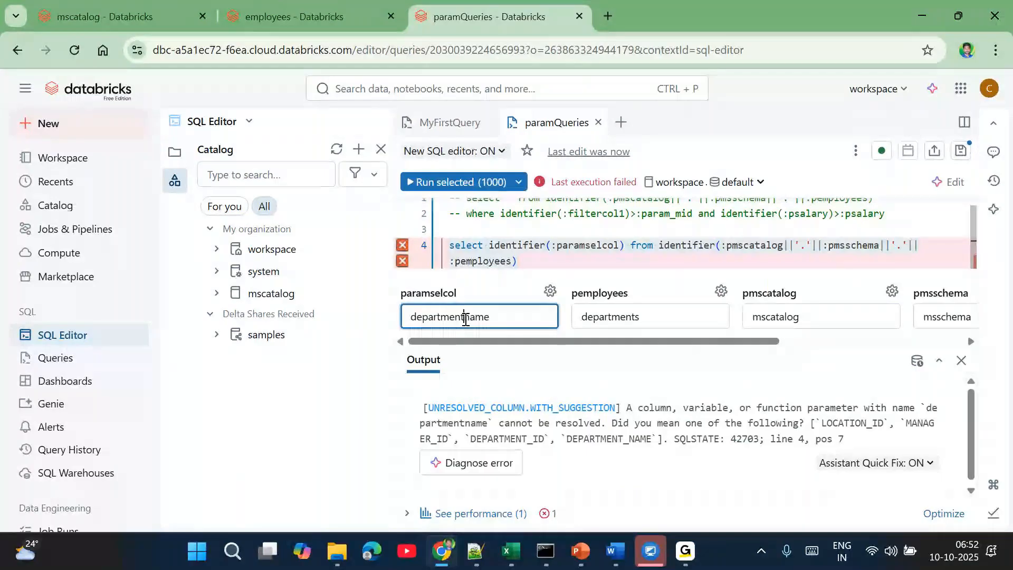
text(_)
click(435, 186)
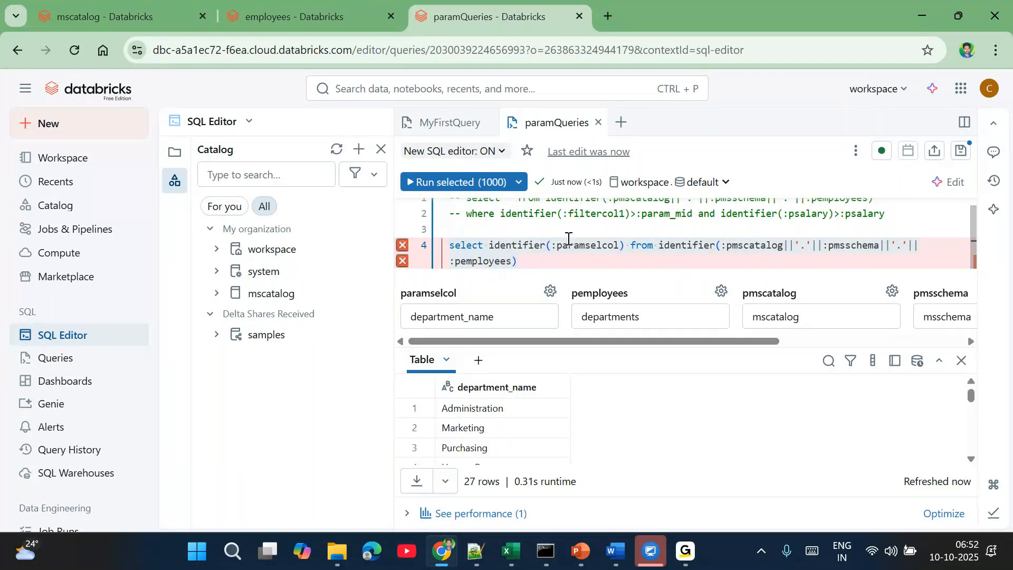
Step: Duplicate identifier(:paramselcol) in the line 4 select list, separating the two expressions with a comma
drag(626, 246, 490, 246)
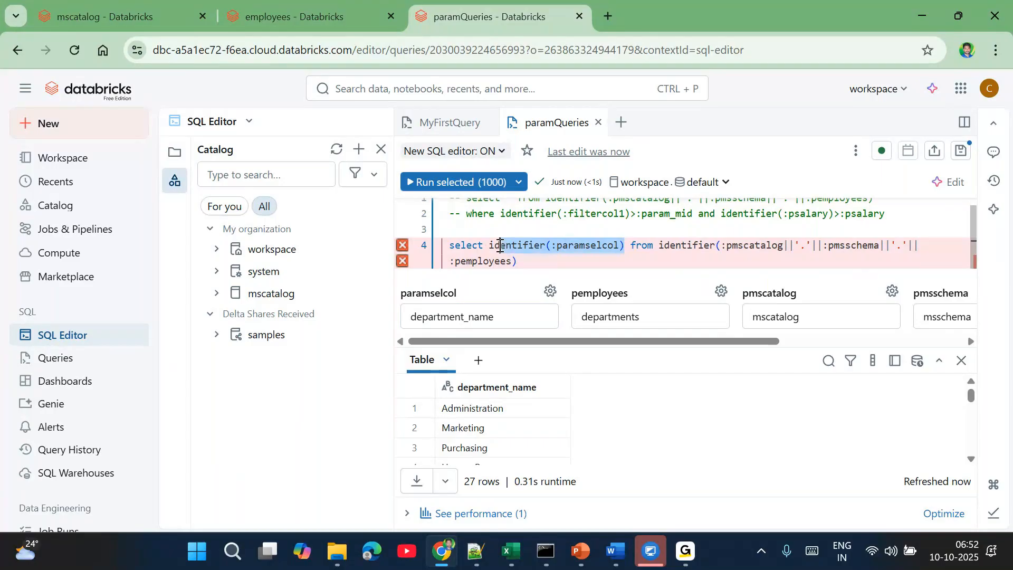
key(ctrl+c)
click(490, 246)
key(ctrl+v)
text(,)
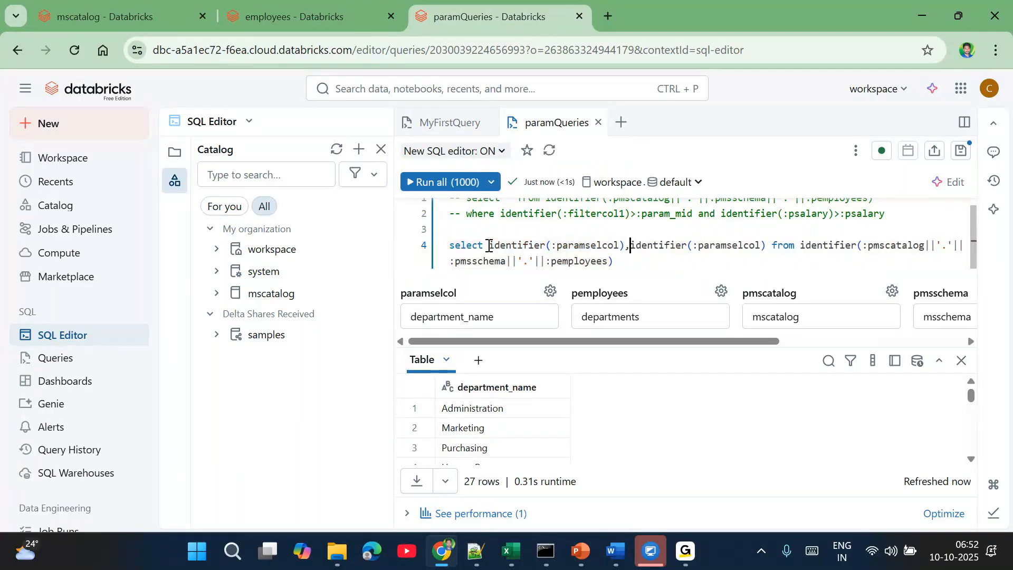
Step: Rename the parameters of the two selected columns to paramselcol1 and paramselcol2
click(619, 246)
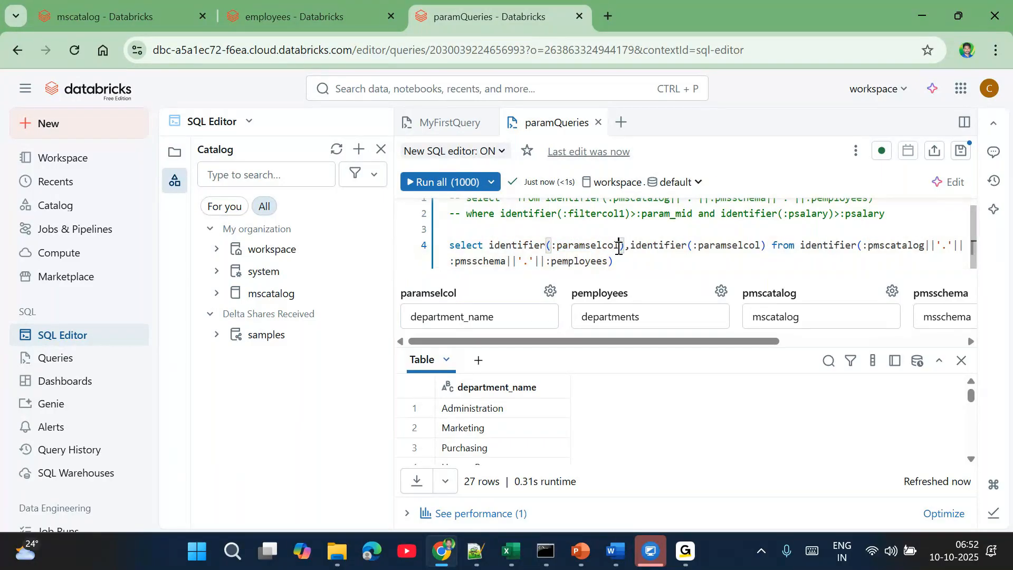
text(1)
click(768, 246)
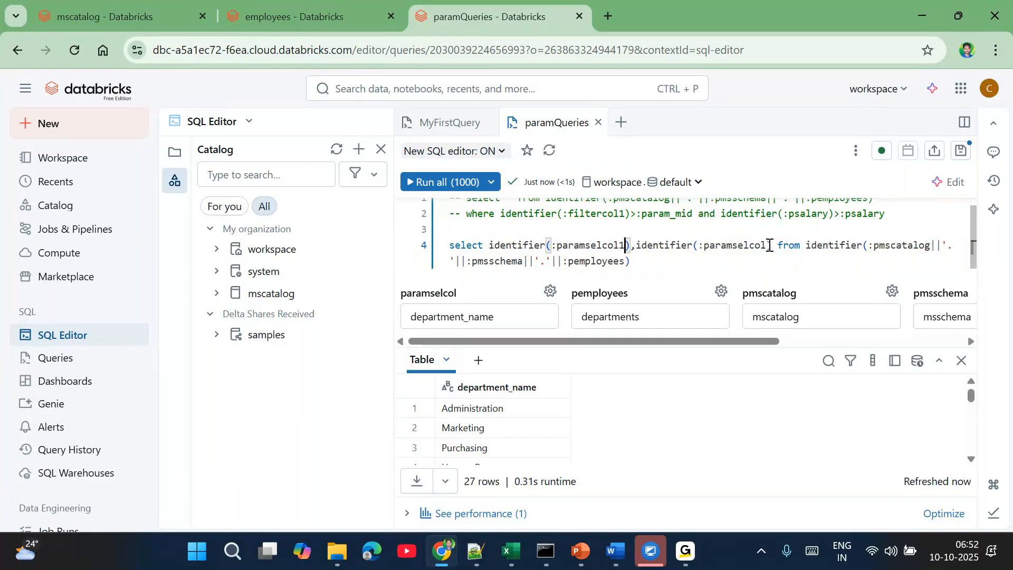
text(1)
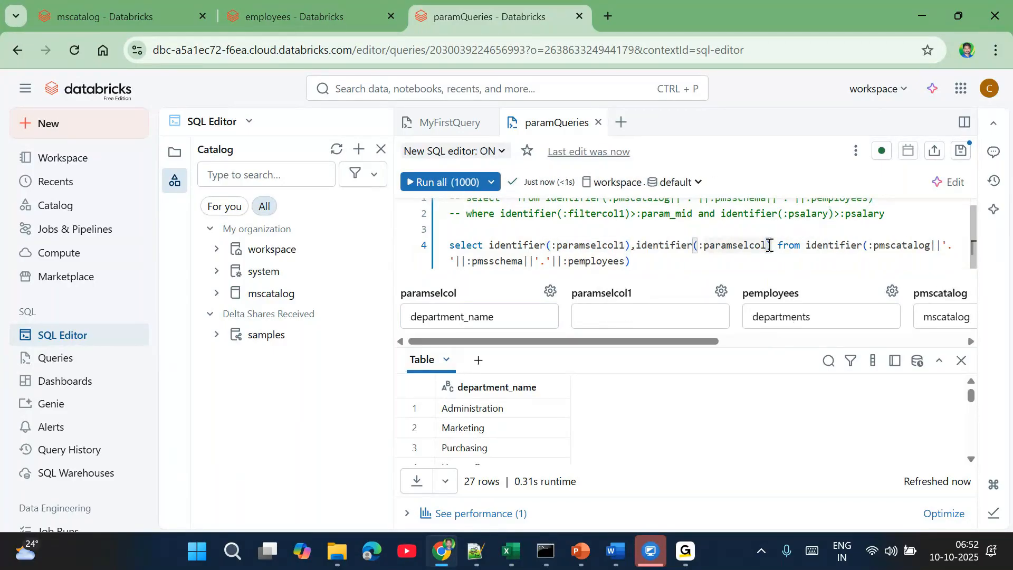
key(BackSpace)
text(2)
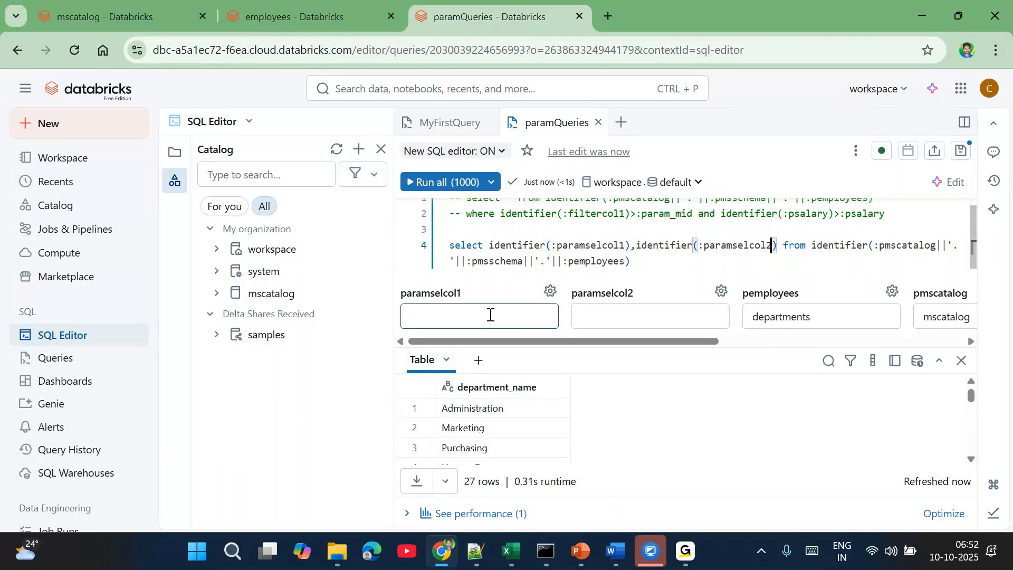
Step: Set paramselcol1 to department_id and paramselcol2 to department_name, and run only the line 4 select statement
scroll(800, 317, right, 5)
scroll(801, 317, left, 5)
click(503, 317)
text(department_id)
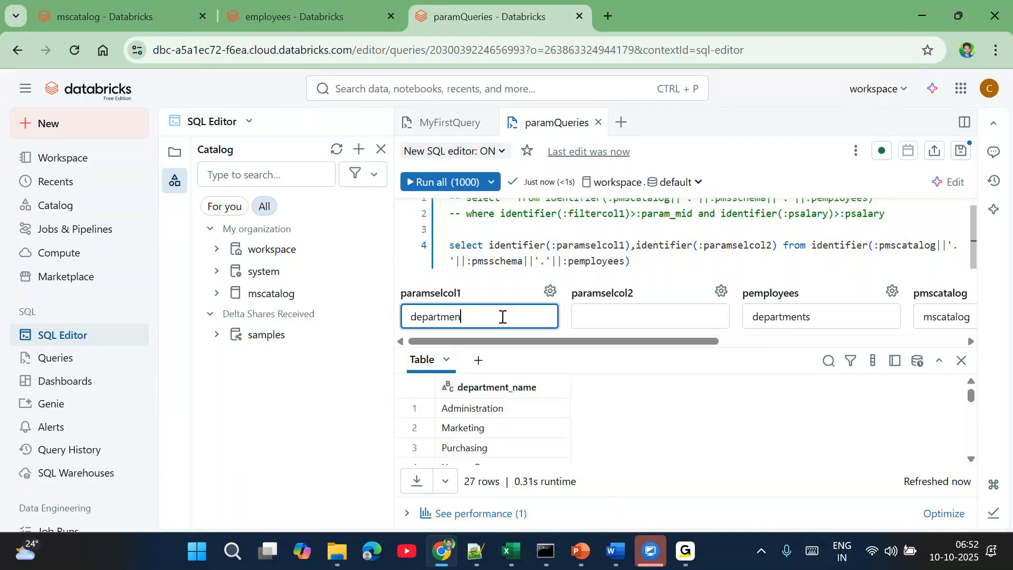
click(583, 313)
text(department)
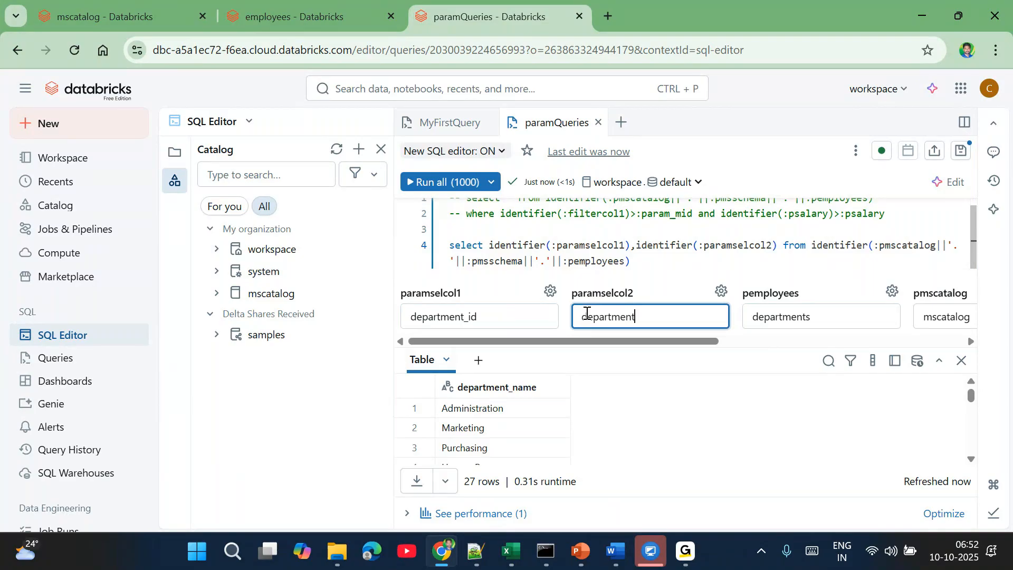
text(_name)
drag(645, 265, 442, 248)
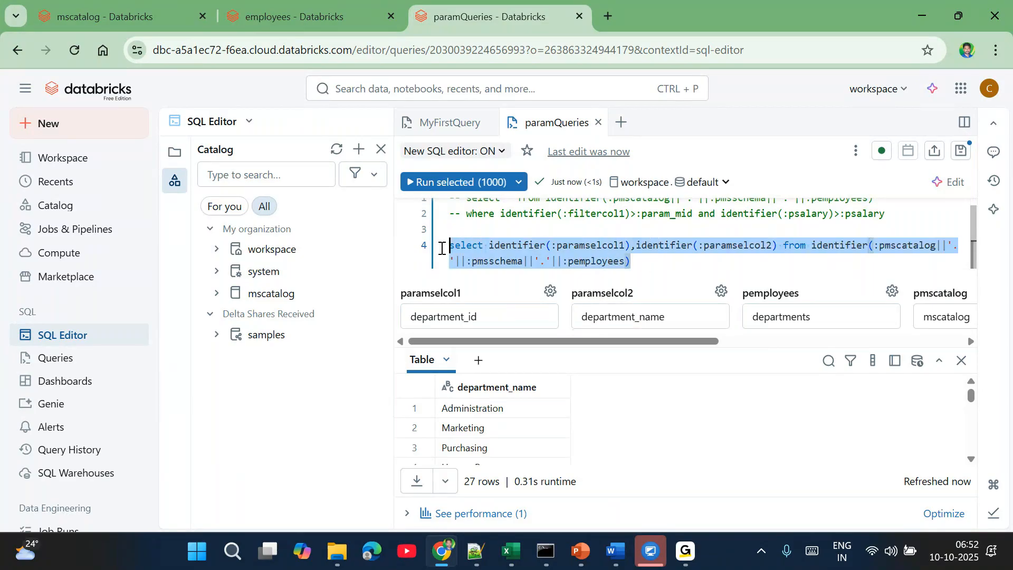
click(446, 181)
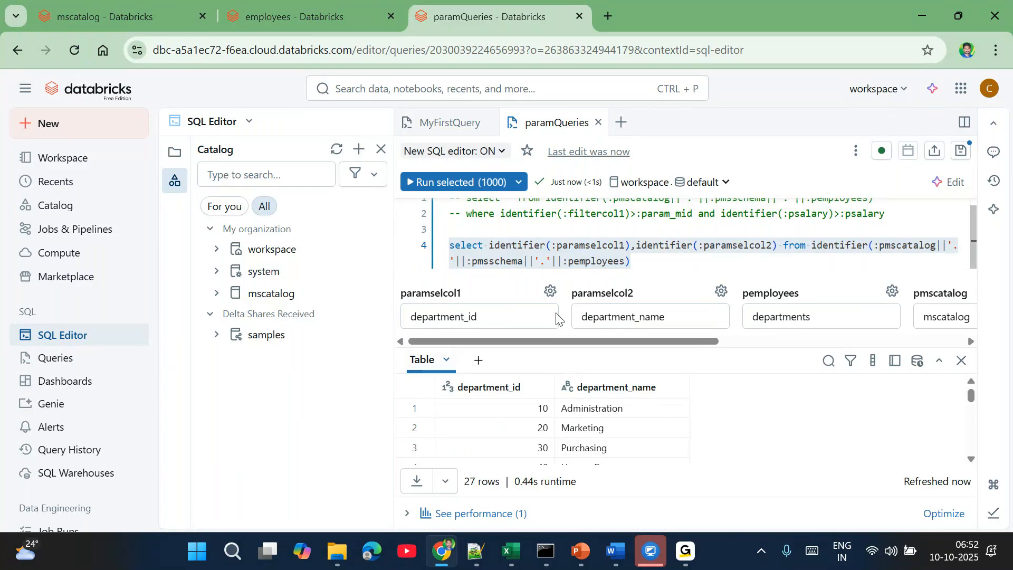
Step: Set the paramselcol1 parameter to department_id,department_name
click(499, 319)
text(,depa)
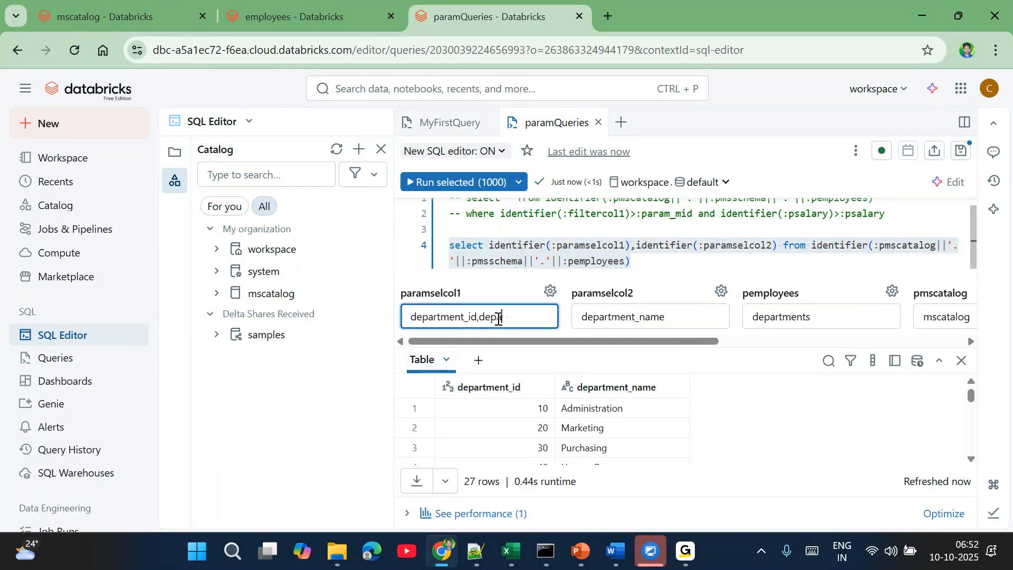
text(eartnment_name)
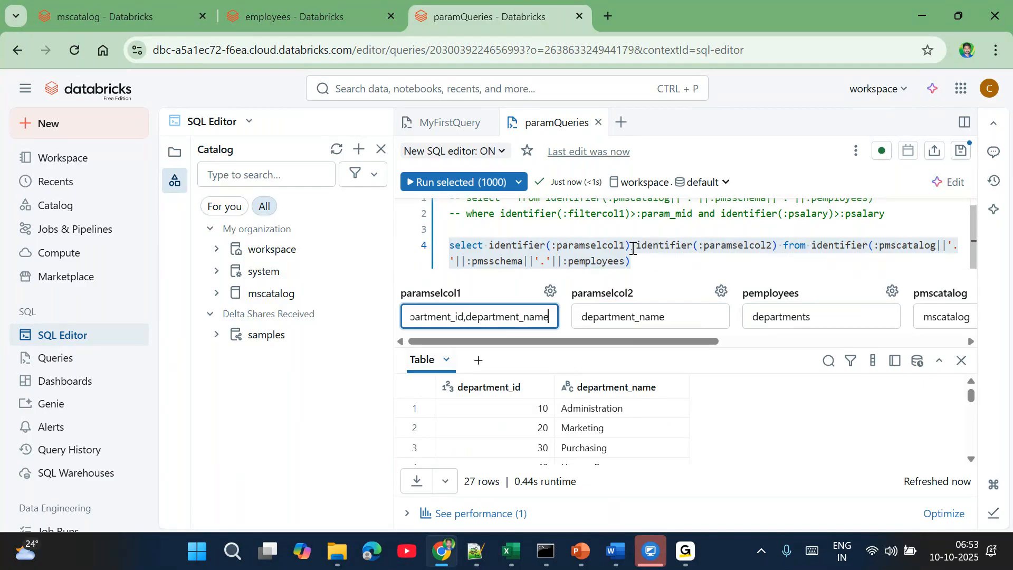
Step: Comment out the line 4 select statement and paste an uncommented copy of it on line 6
drag(645, 244, 632, 246)
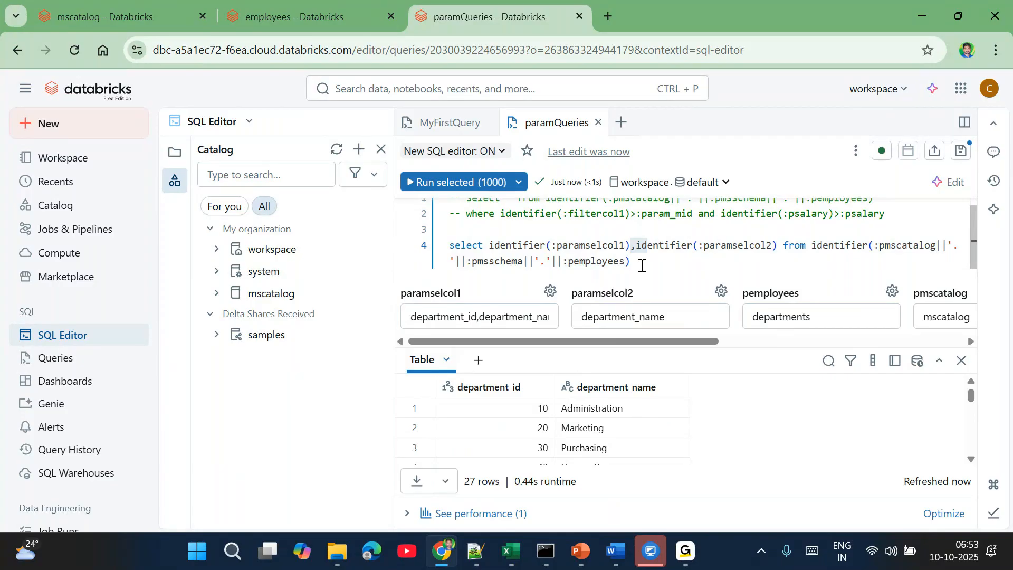
triple_click(641, 264)
key(ctrl+c)
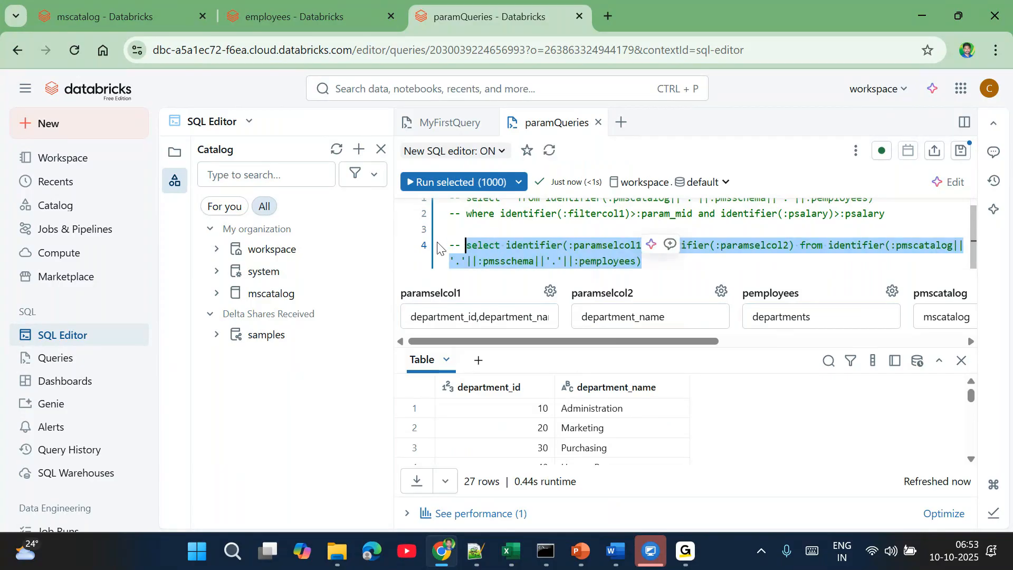
key(ctrl+slash)
click(652, 265)
key(Return)
key(Return)
key(ctrl+v)
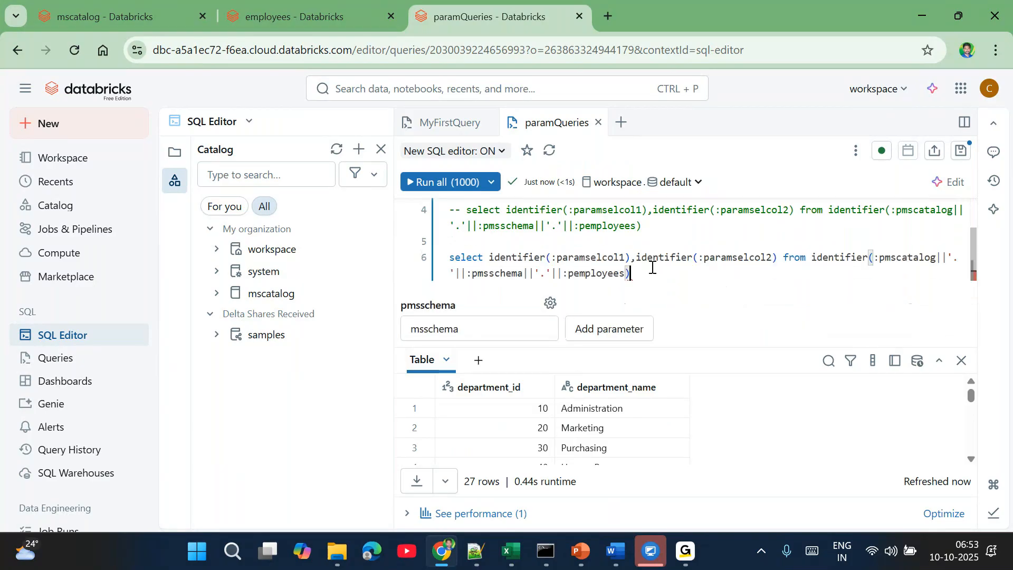
Step: Remove the identifier(:paramselcol2) column and its preceding comma from the select statement on line 6
drag(635, 287, 780, 289)
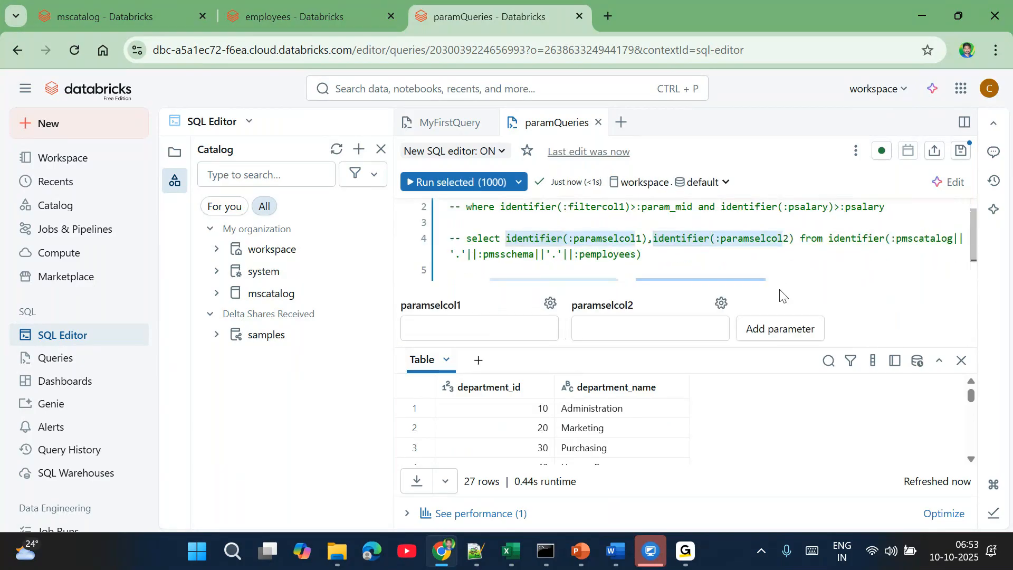
click(737, 220)
scroll(737, 220, down, 2)
drag(636, 245, 778, 245)
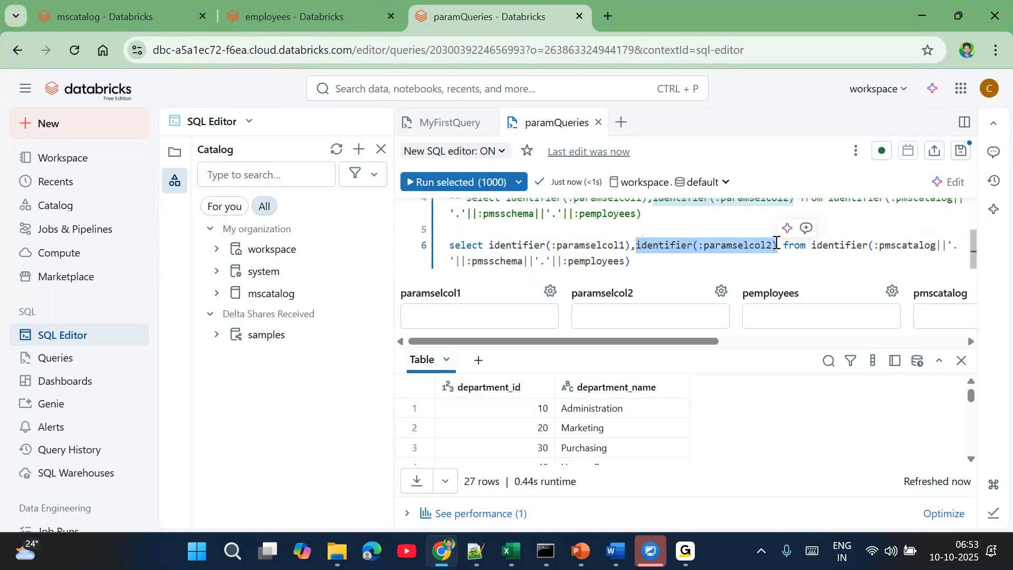
key(BackSpace)
key(BackSpace)
Step: Set paramselcol1 to department_id,department_name, pemployees to departments, pmscatalog to msccatalog and pmsschema to msschema
click(768, 308)
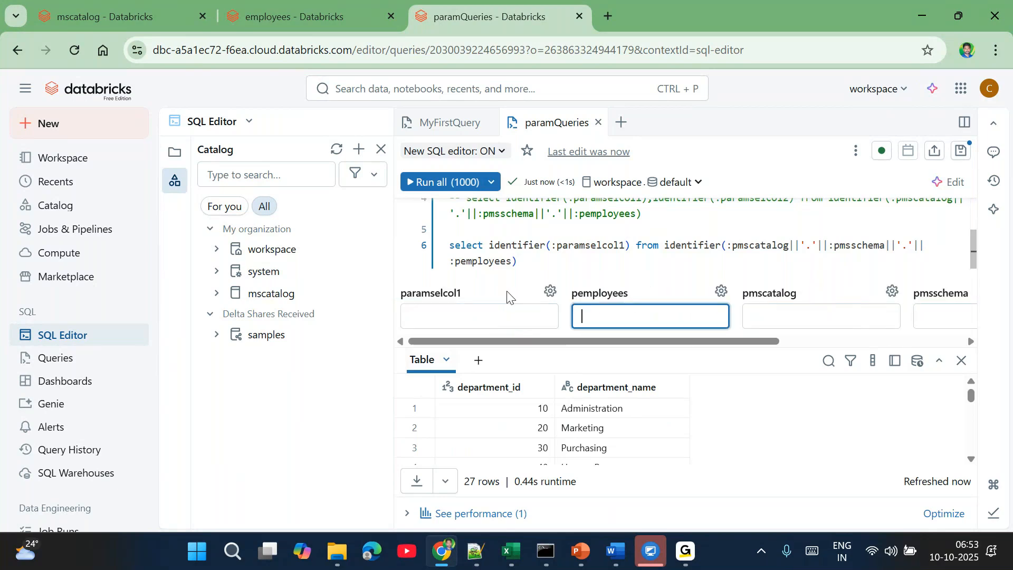
click(450, 314)
text(dep)
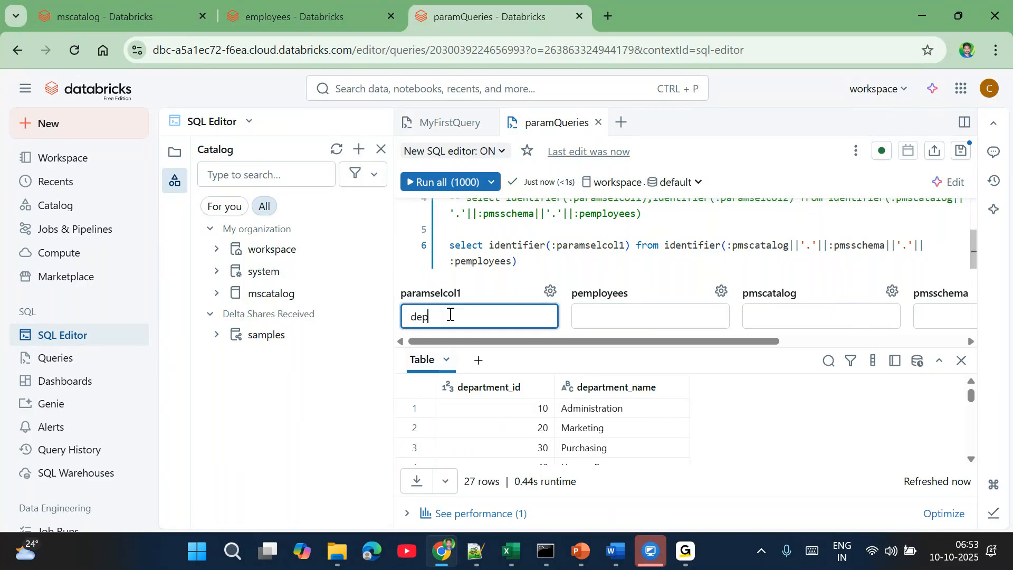
text(artment_id,department_name)
click(609, 327)
text(departments)
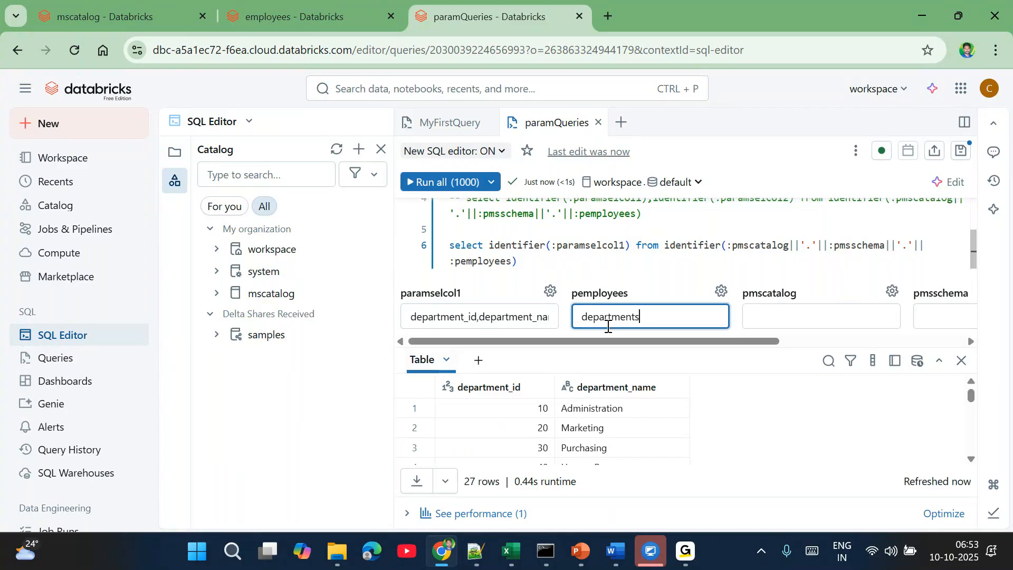
click(794, 318)
text(msccatalog)
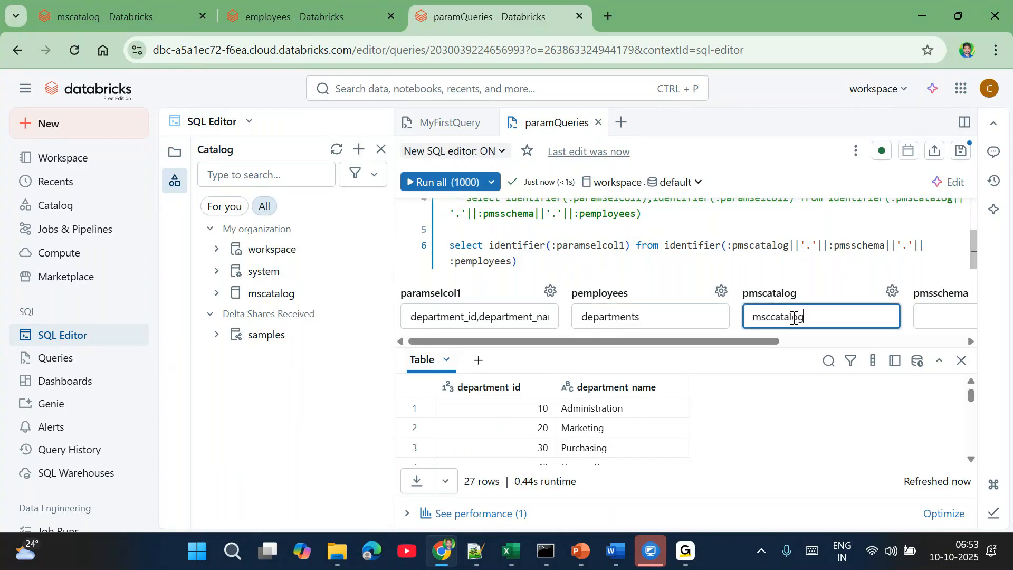
click(944, 321)
text(msschema)
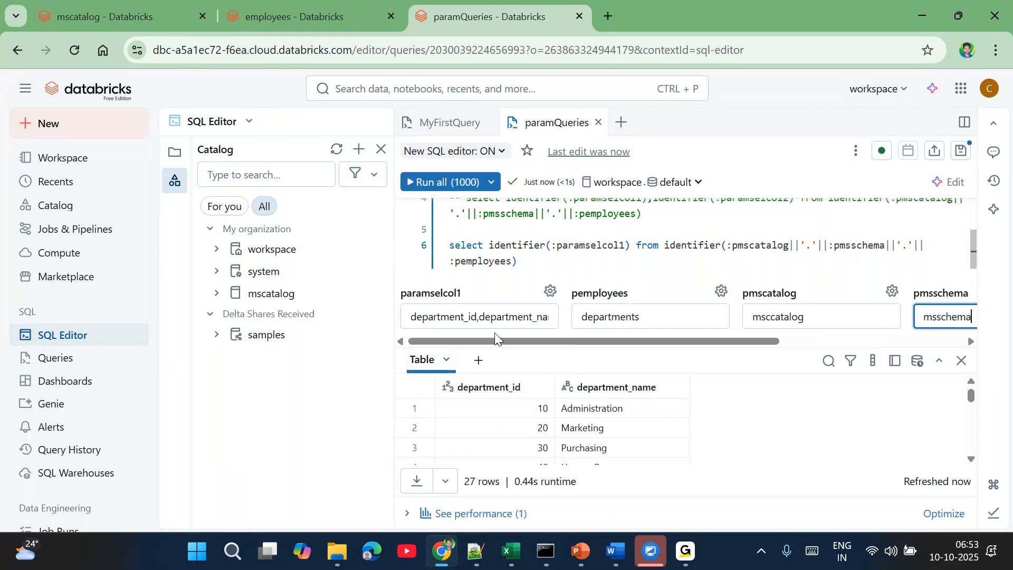
Step: Reduce the paramselcol1 value to department_name and run only the line 6 select statement
click(481, 317)
key(shift+Home)
key(BackSpace)
drag(559, 267, 420, 247)
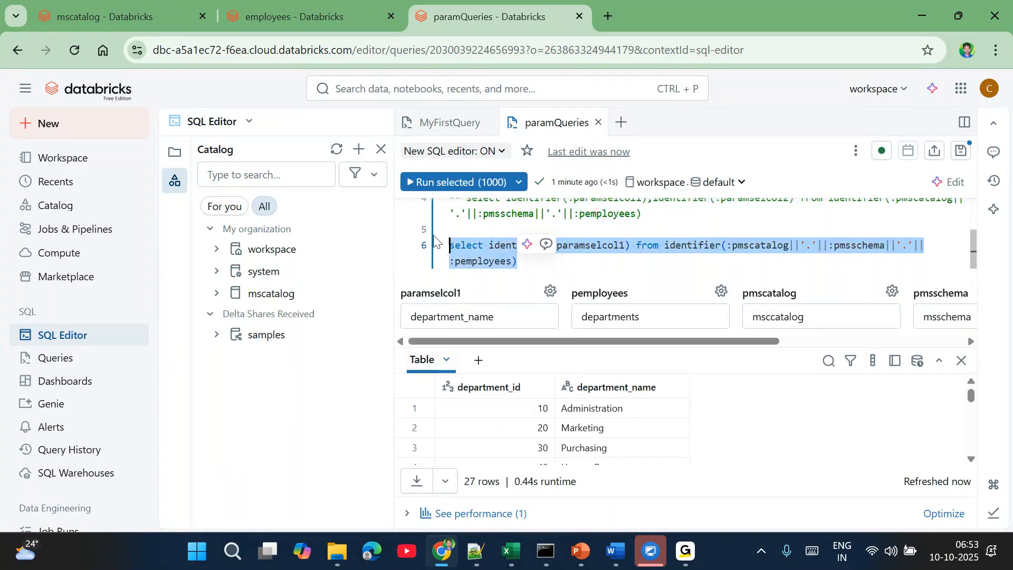
click(439, 181)
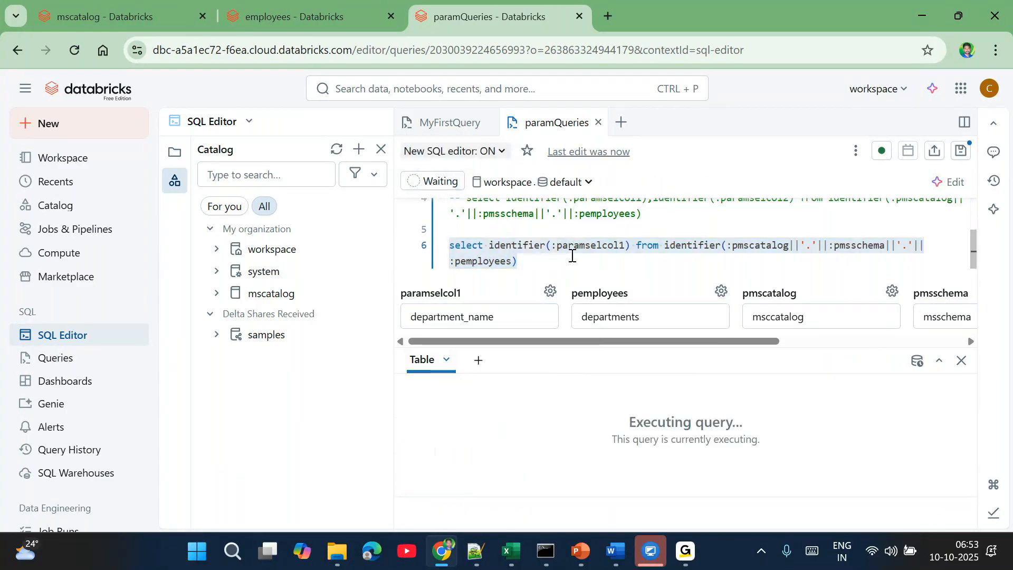
Step: Set the pemployees parameter to department and rerun only the line 6 select statement
click(557, 254)
click(671, 313)
key(BackSpace)
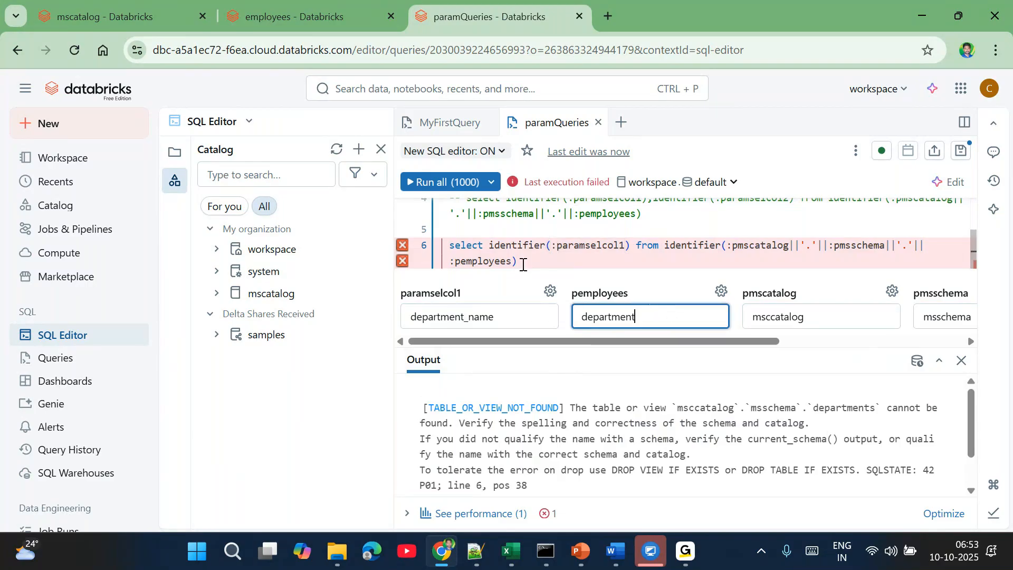
drag(520, 262, 449, 245)
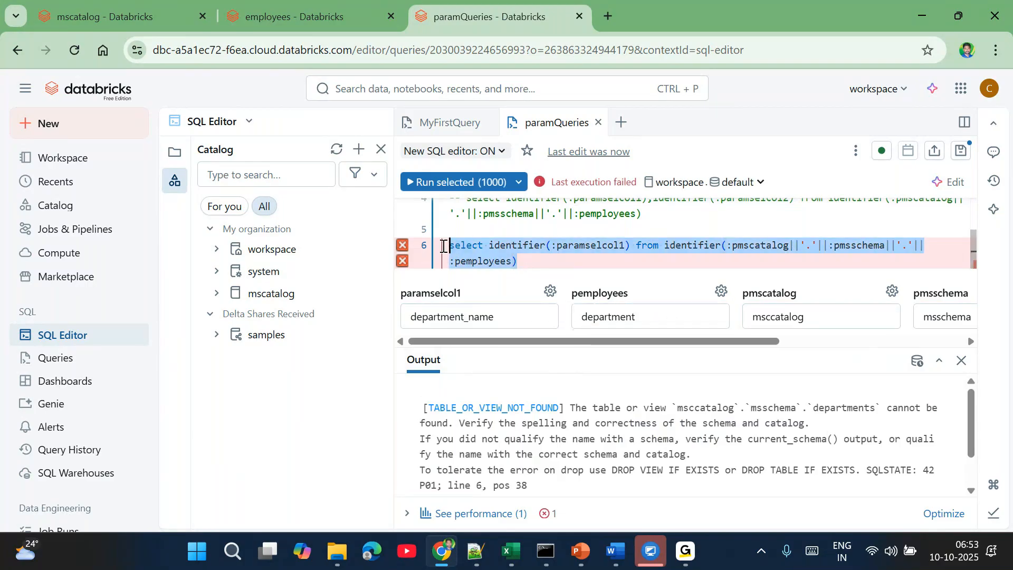
click(454, 182)
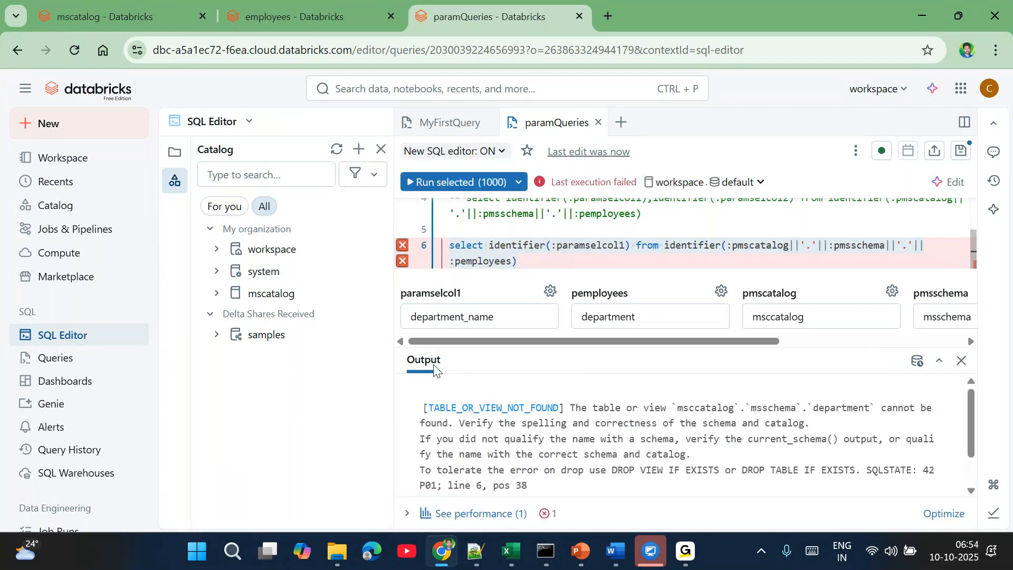
Step: Check the table names in the msschema schema of mscatalog and set the pemployees parameter to departments
click(217, 294)
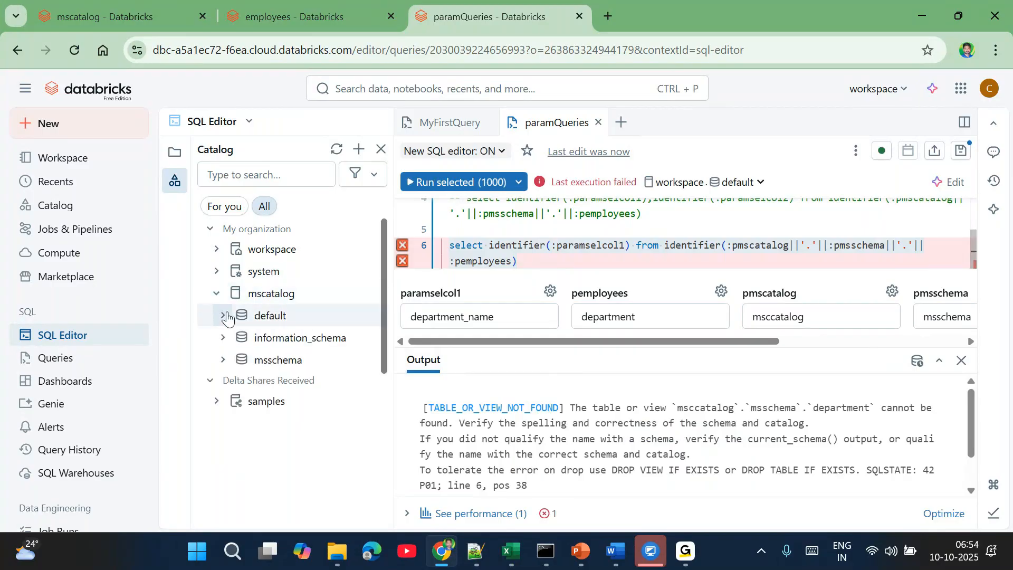
click(224, 360)
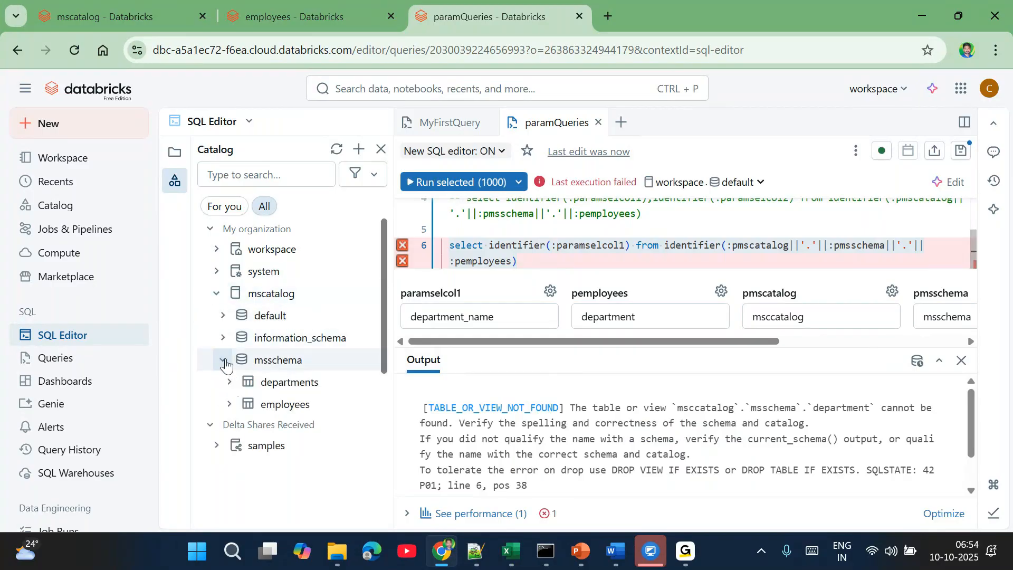
click(646, 317)
text(s)
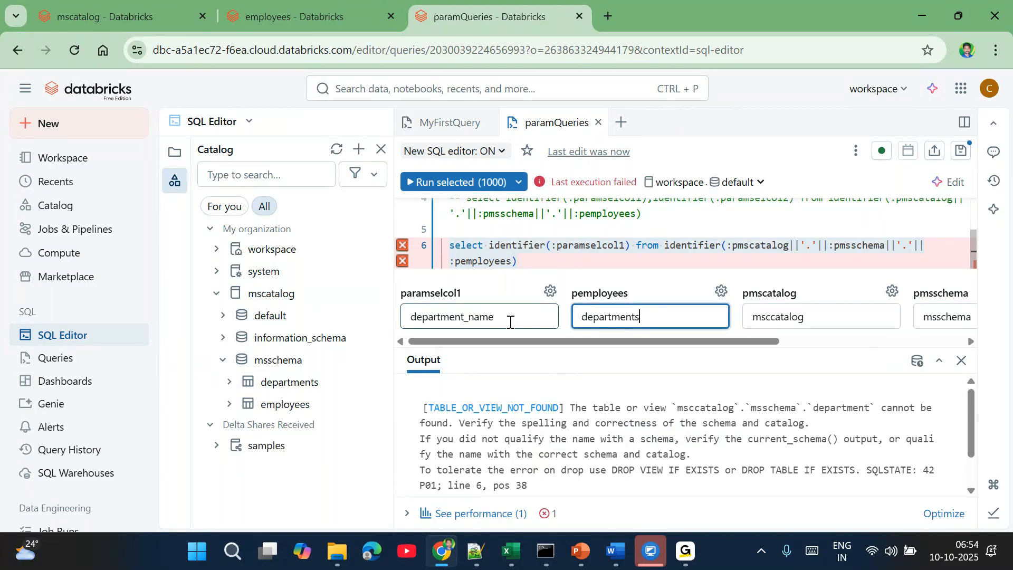
Step: Correct the pmscatalog parameter to mscatalog and rerun the selected line 6 statement
scroll(516, 320, right, 1)
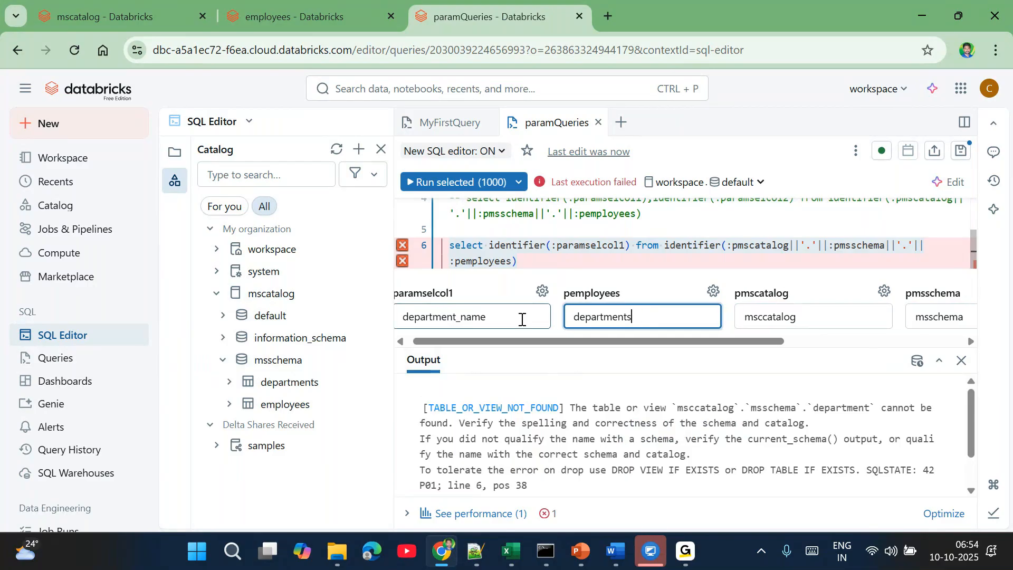
click(763, 321)
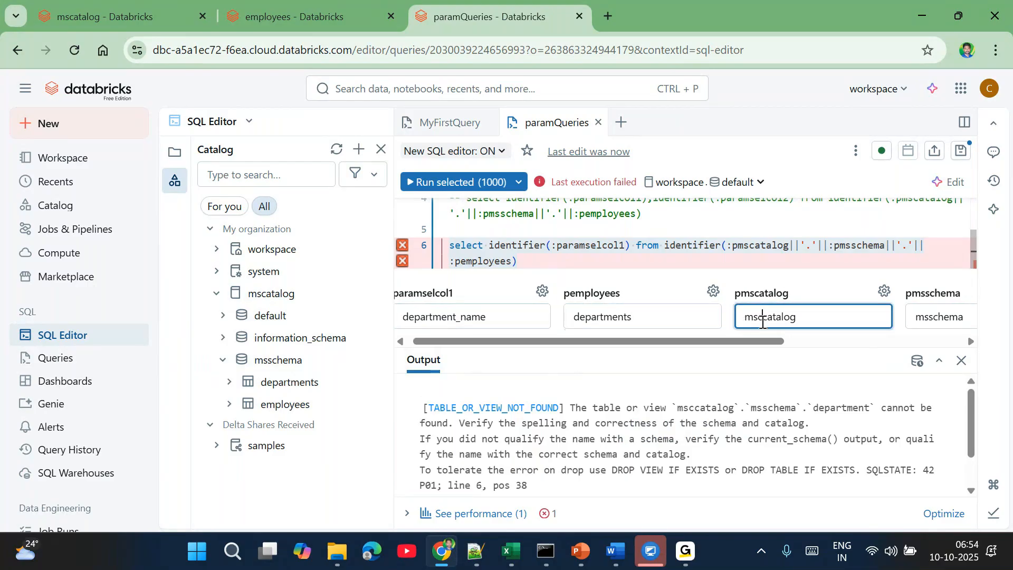
click(463, 188)
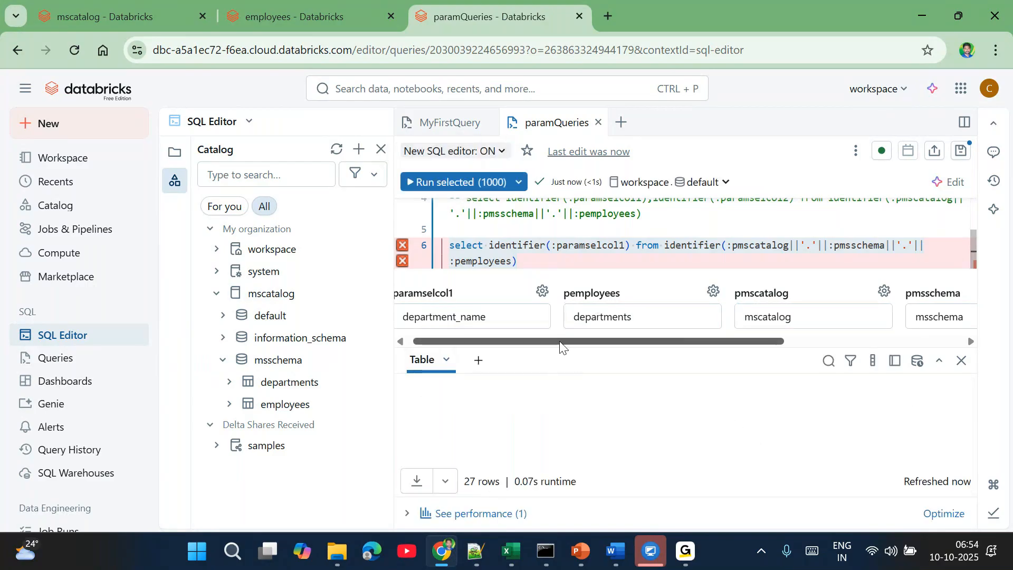
Step: Set the paramselcol1 parameter to department_id,department_name and rerun the selected line 6 statement
click(404, 316)
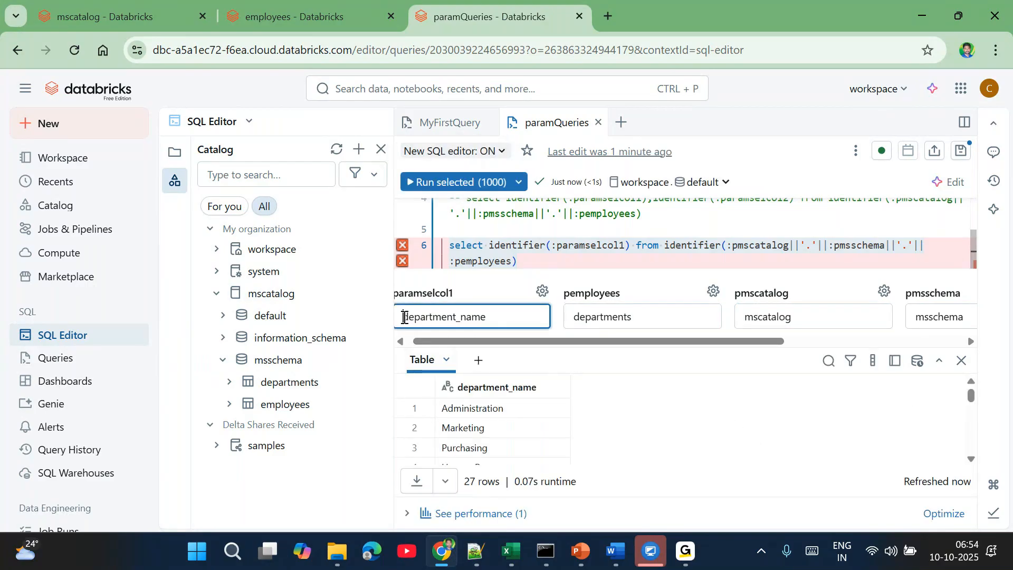
text(department_id,)
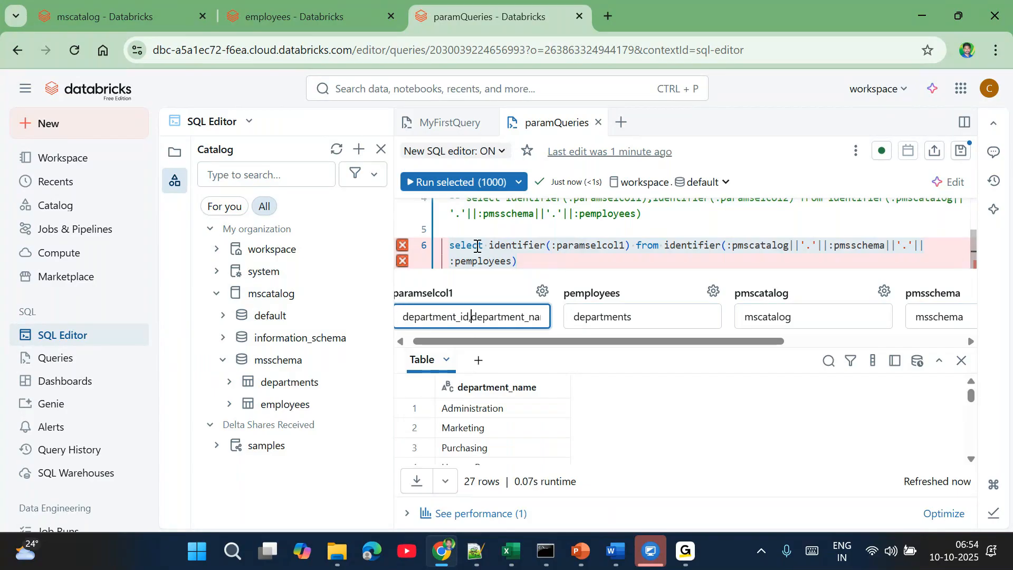
click(447, 185)
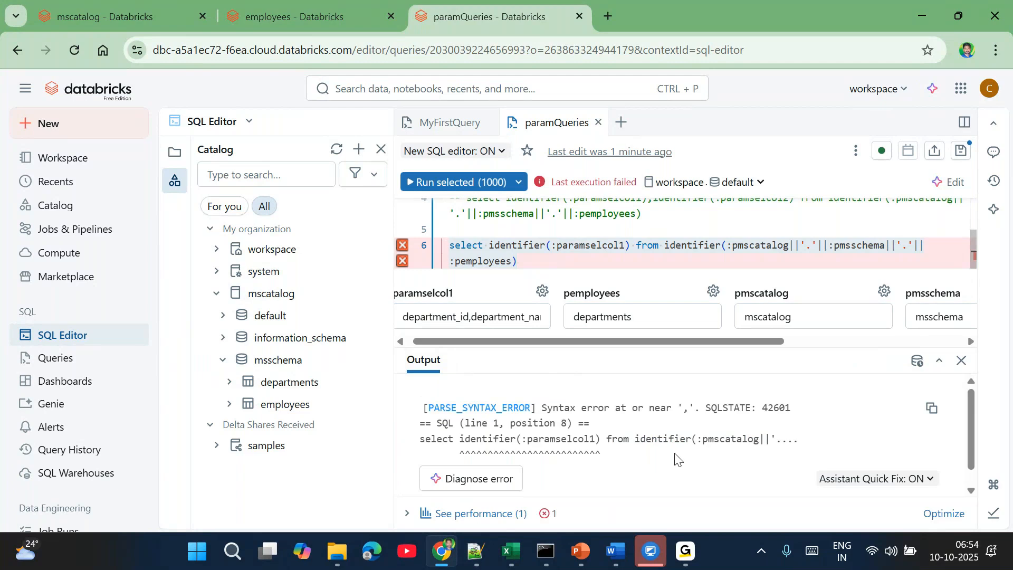
Step: Examine the run's output message, the paramselcol1 value and the parameterized statements in the query
scroll(675, 459, down, 1)
drag(465, 421, 594, 418)
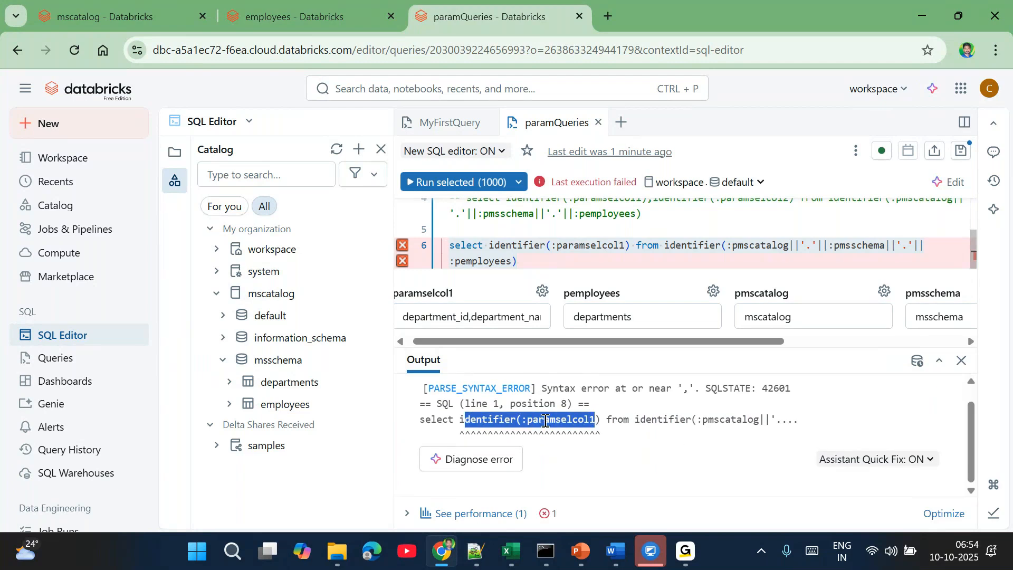
click(470, 316)
key(ctrl+a)
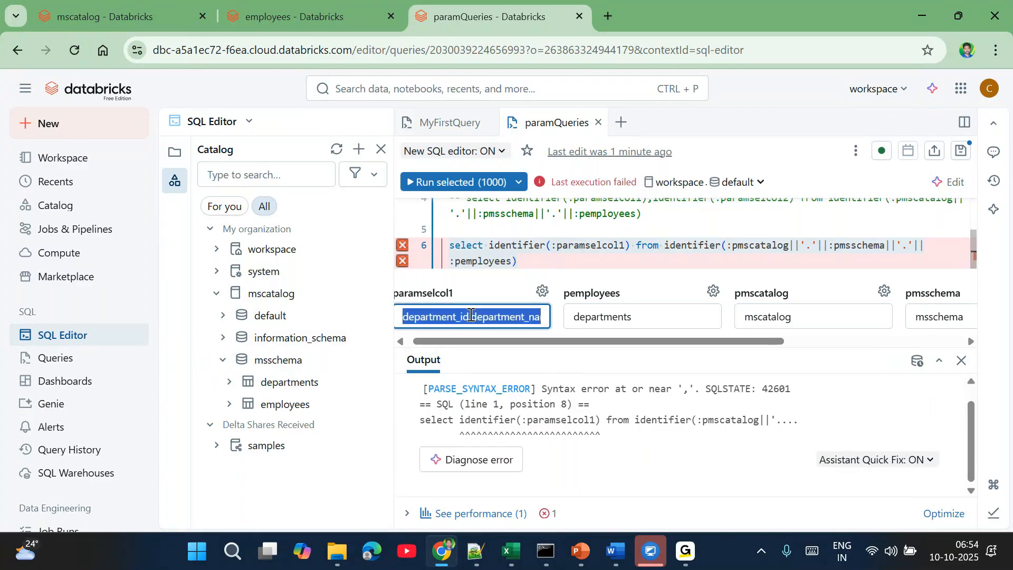
click(534, 265)
scroll(534, 265, up, 3)
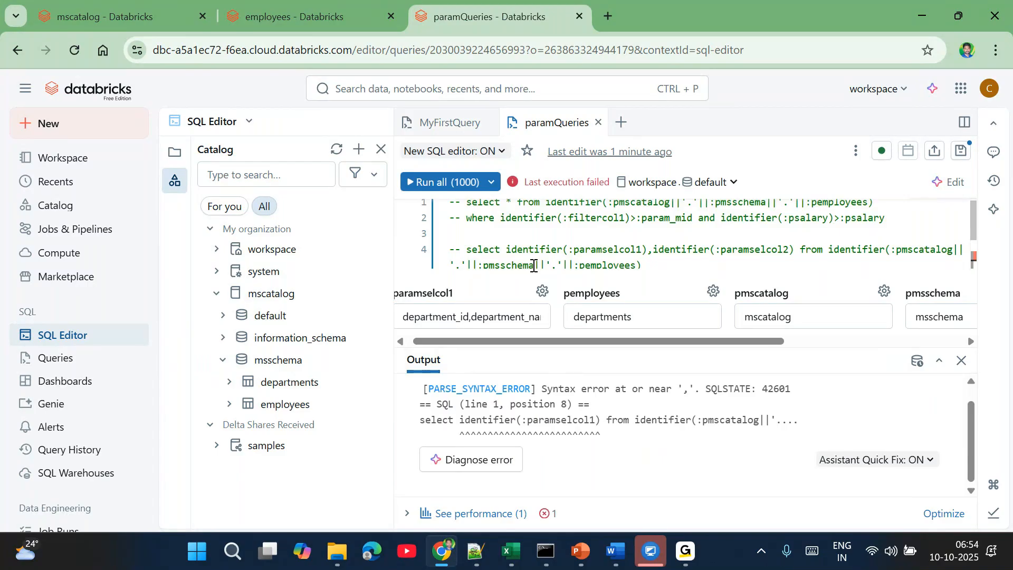
double_click(534, 265)
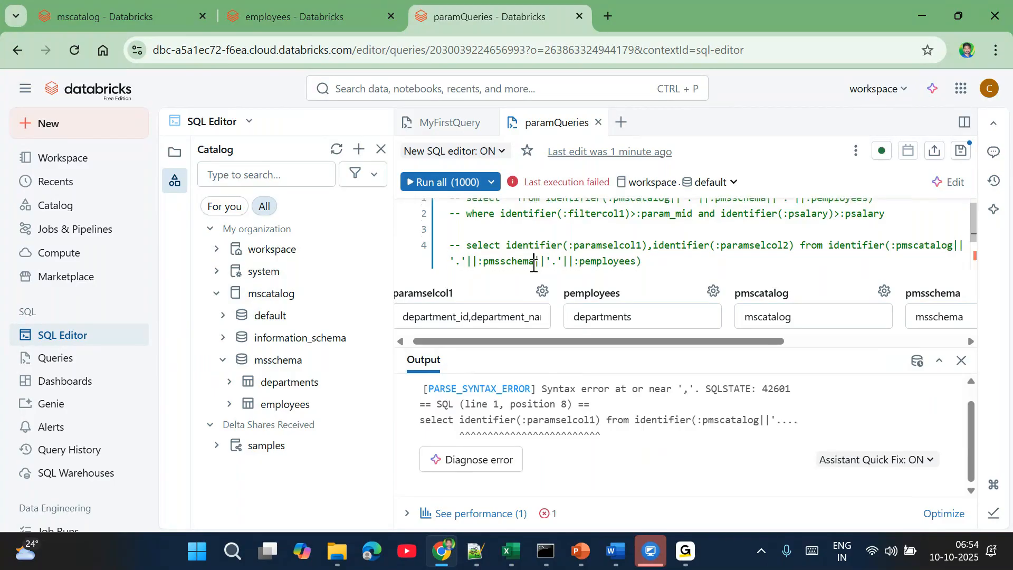
key(ctrl+a)
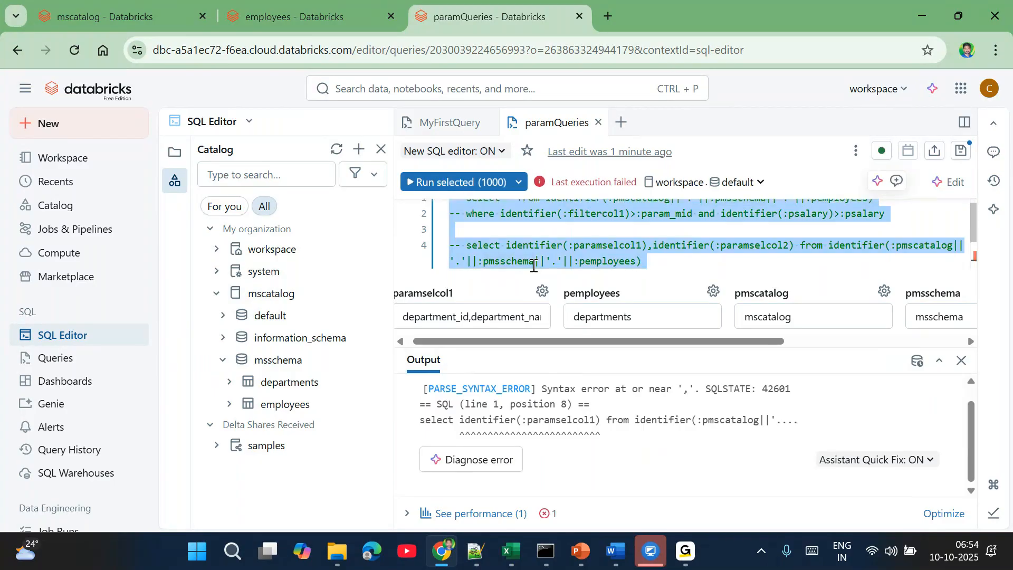
scroll(534, 266, up, 1)
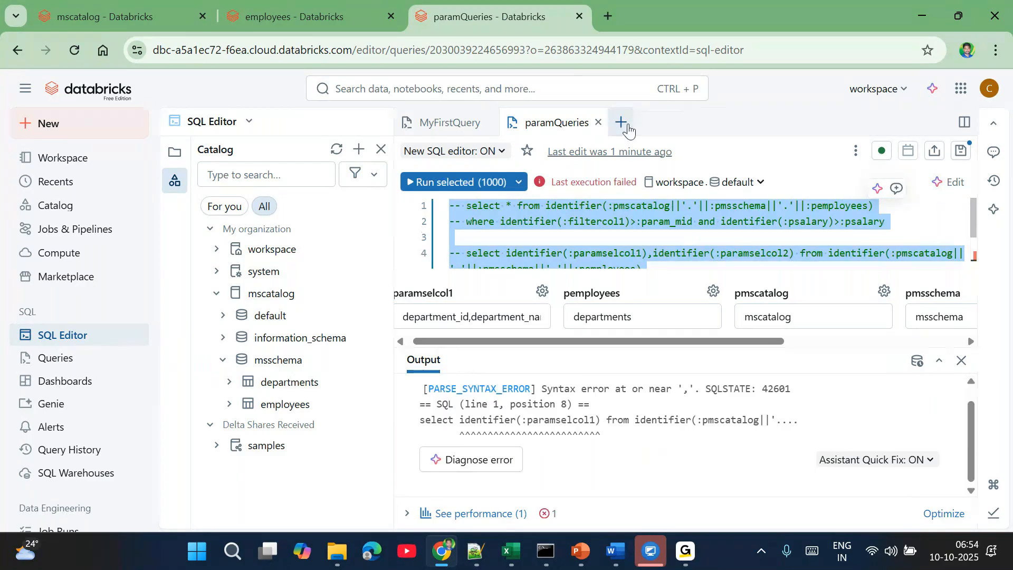
Step: Create a new query and name it QuerySnippetExamples
click(622, 131)
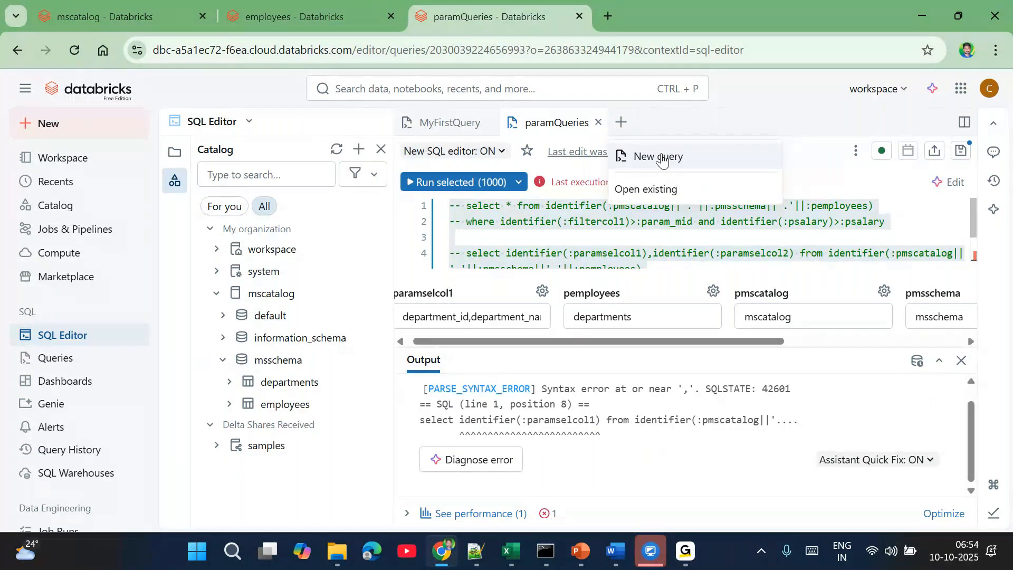
click(664, 157)
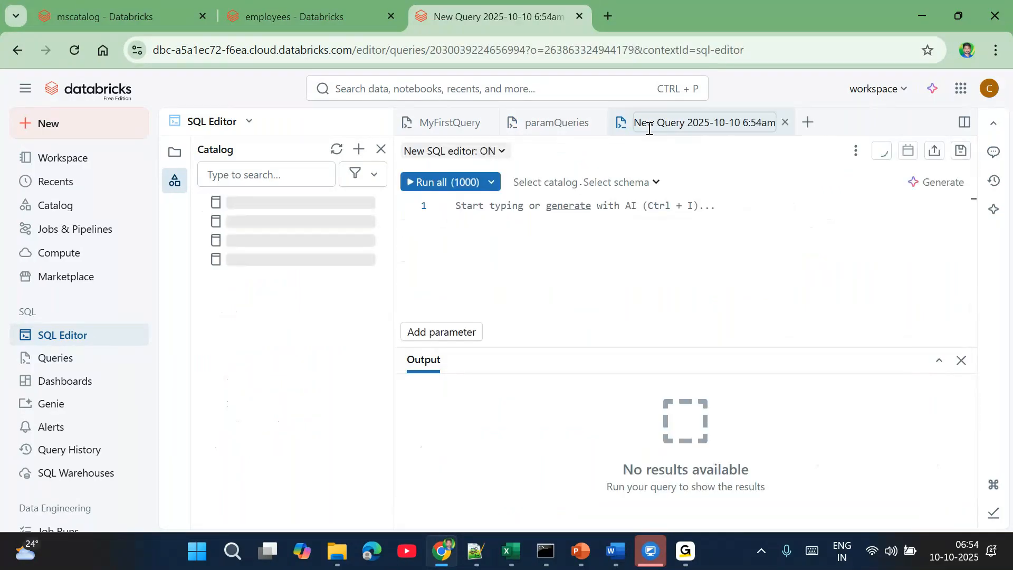
double_click(648, 129)
text(Query)
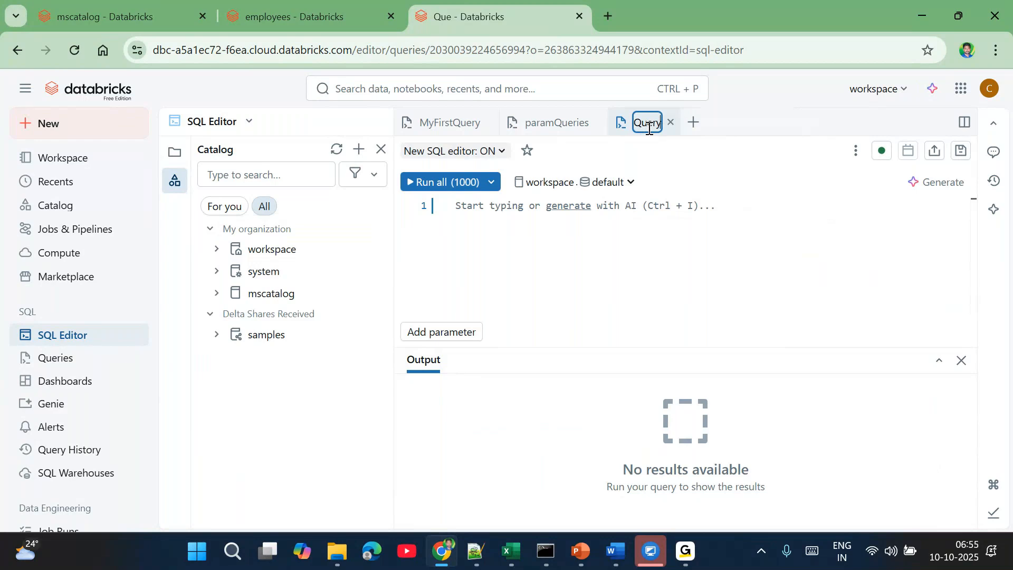
text(Sni)
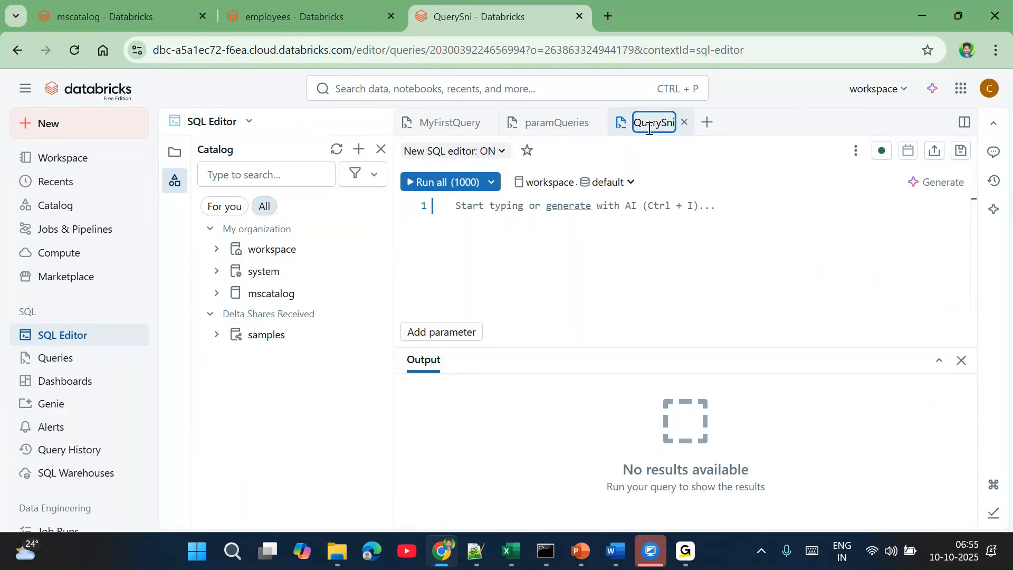
text(ppetExamples)
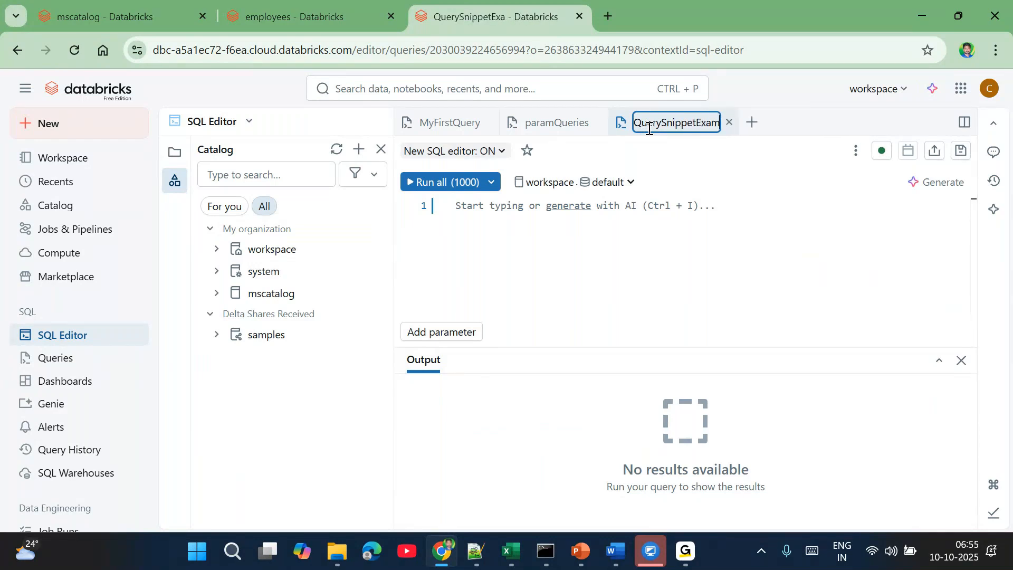
click(546, 225)
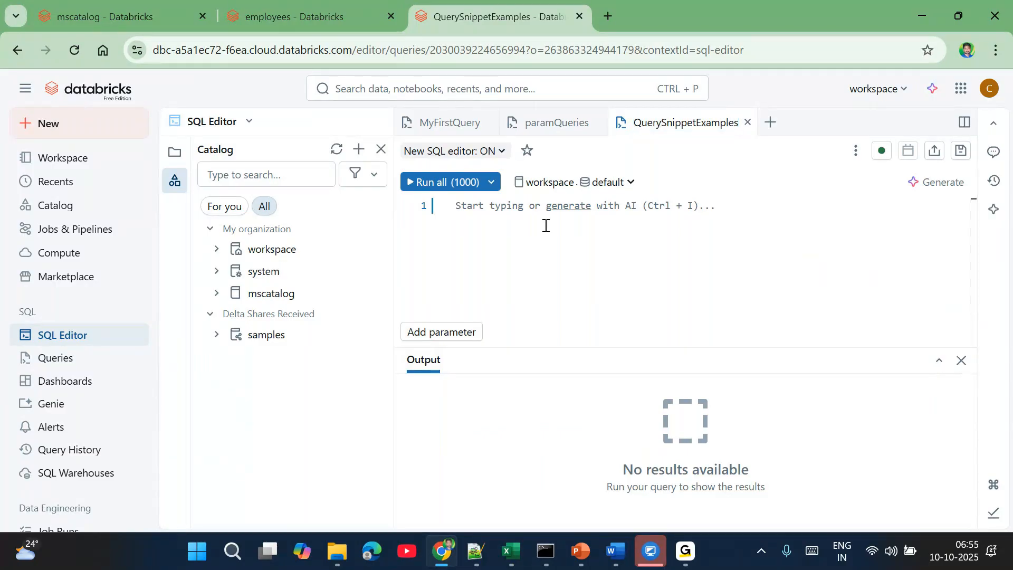
Step: Write the query select * from mscatalog.msschema.employees, run it and look through the returned rows
text(select)
text(from mscatalog.)
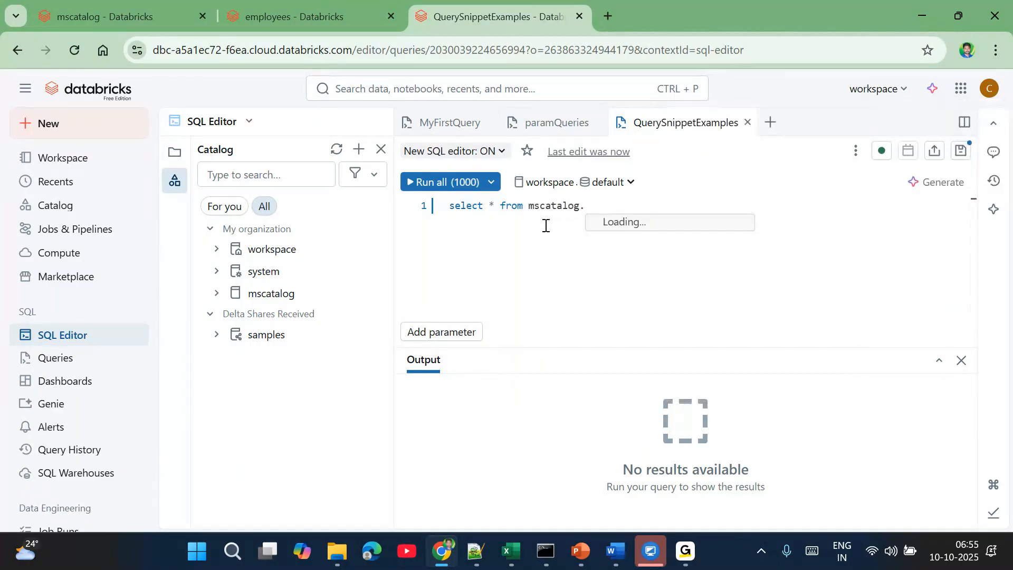
text(ms)
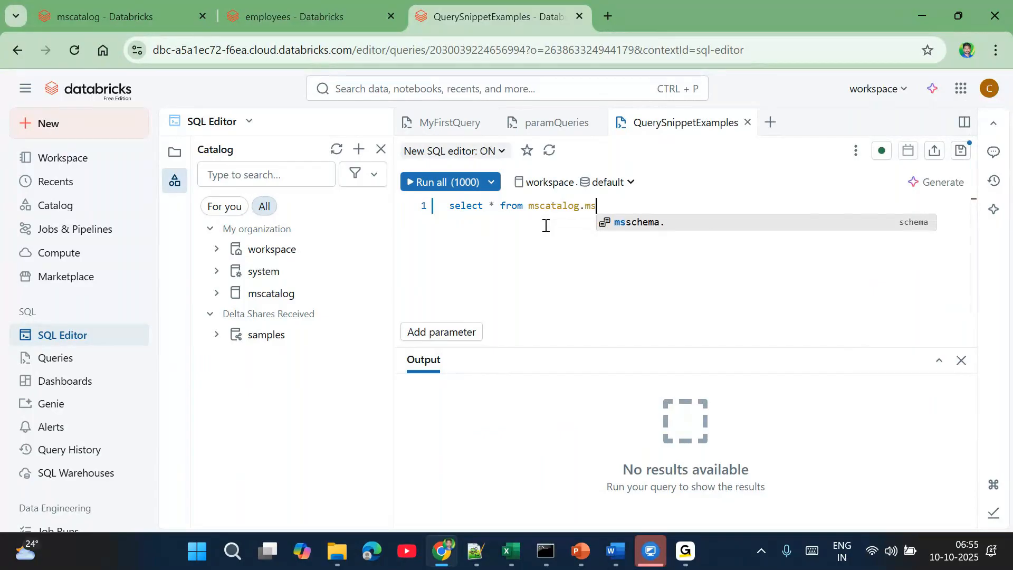
text(schema.employees)
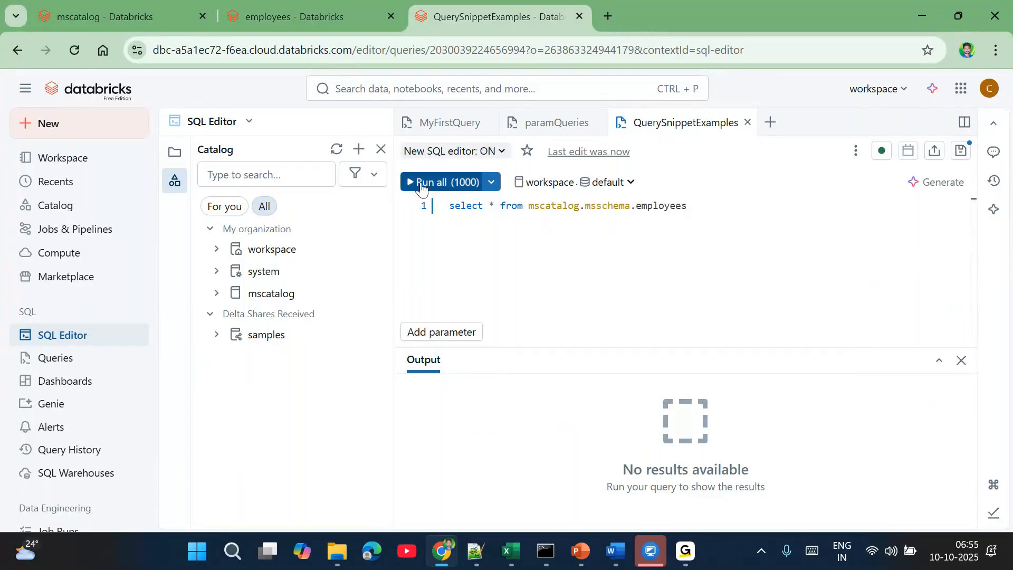
click(421, 185)
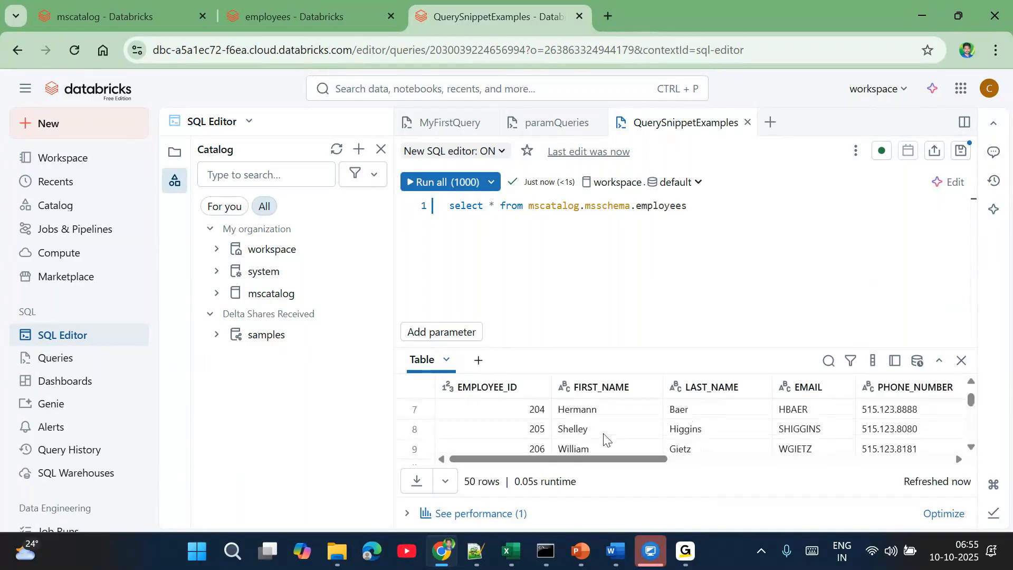
scroll(603, 432, right, 3)
scroll(603, 433, left, 3)
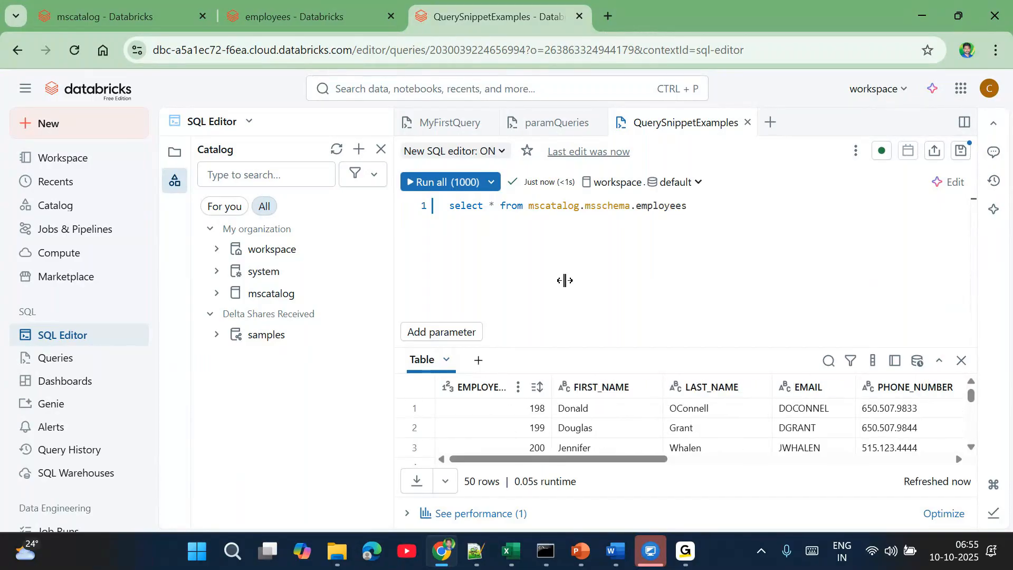
Step: Add the filter where employee_id>150 and salary>2000 on line 2, then rerun the query and view its rows
key(Return)
text(where)
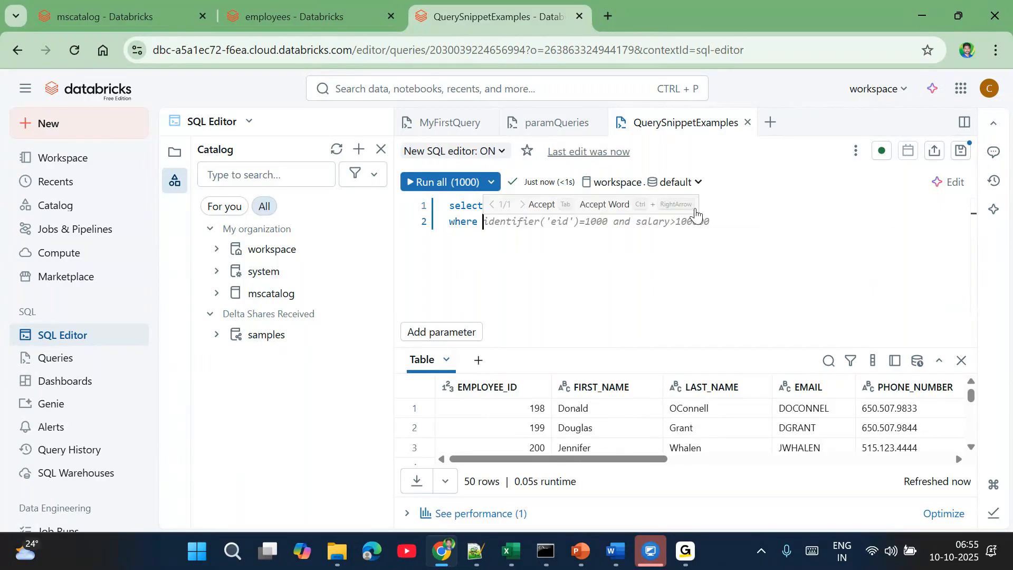
text( e)
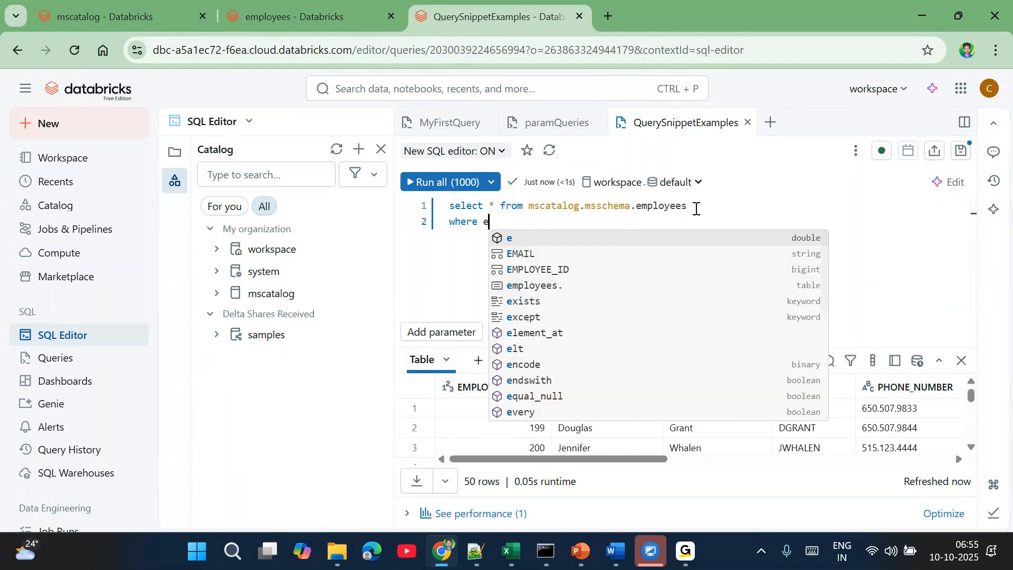
text(mployee_)
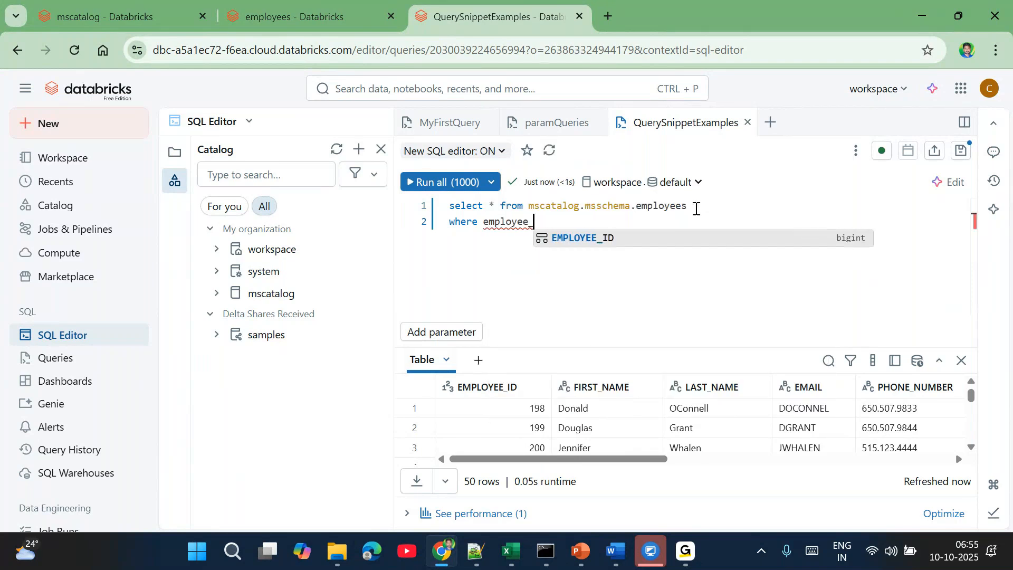
text(id>150)
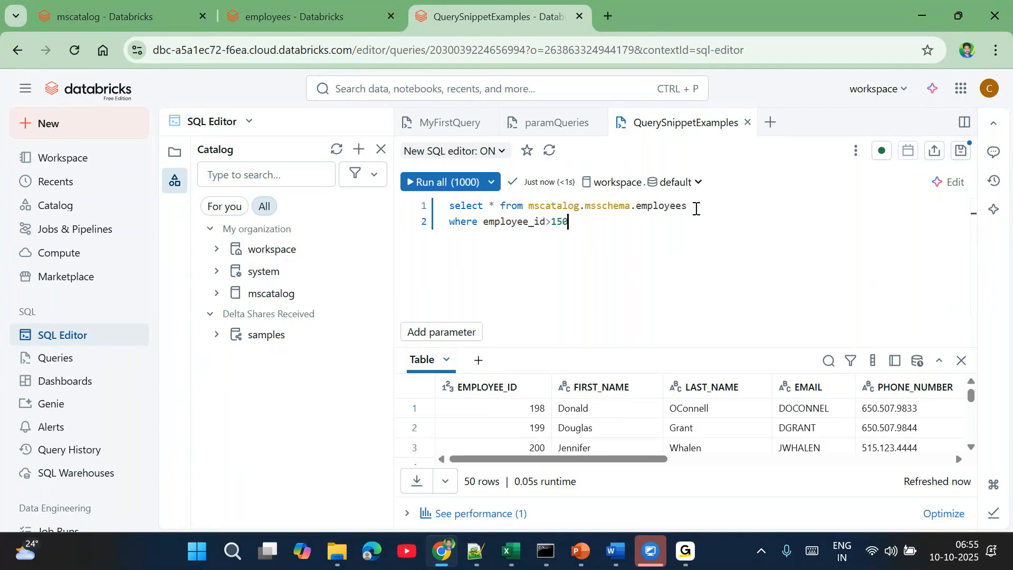
text( and salary>2000)
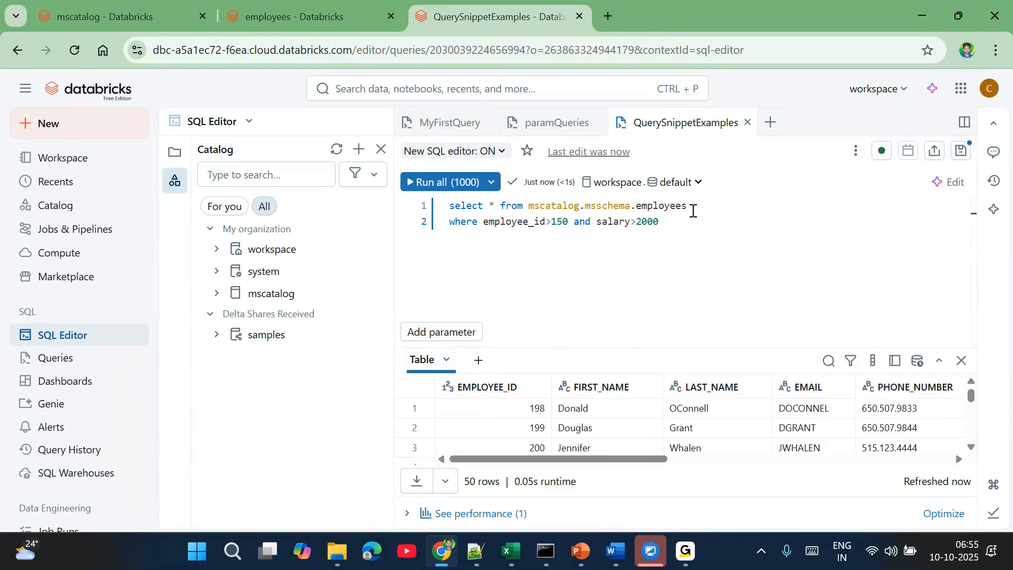
click(430, 182)
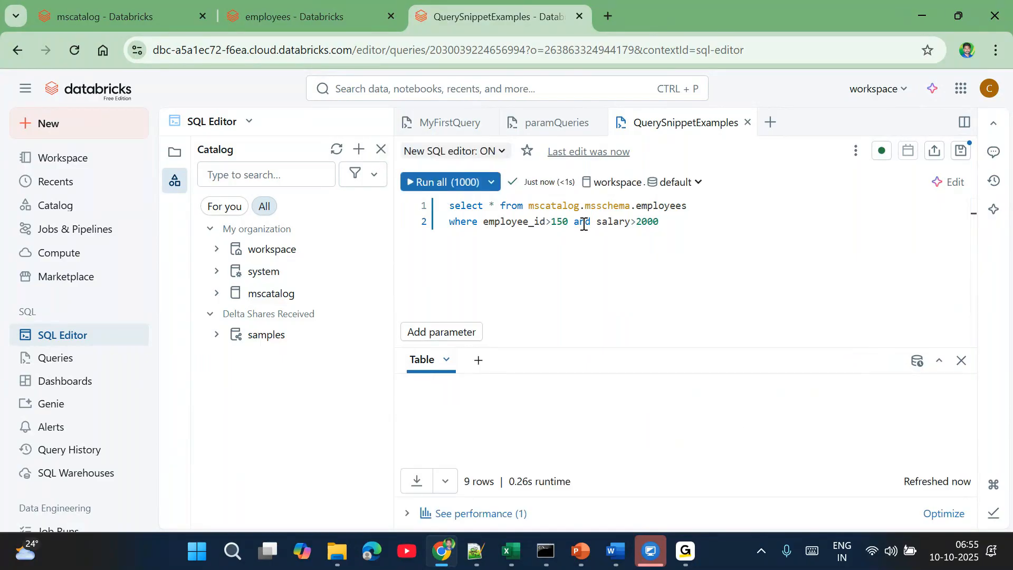
scroll(630, 443, down, 2)
scroll(630, 442, up, 2)
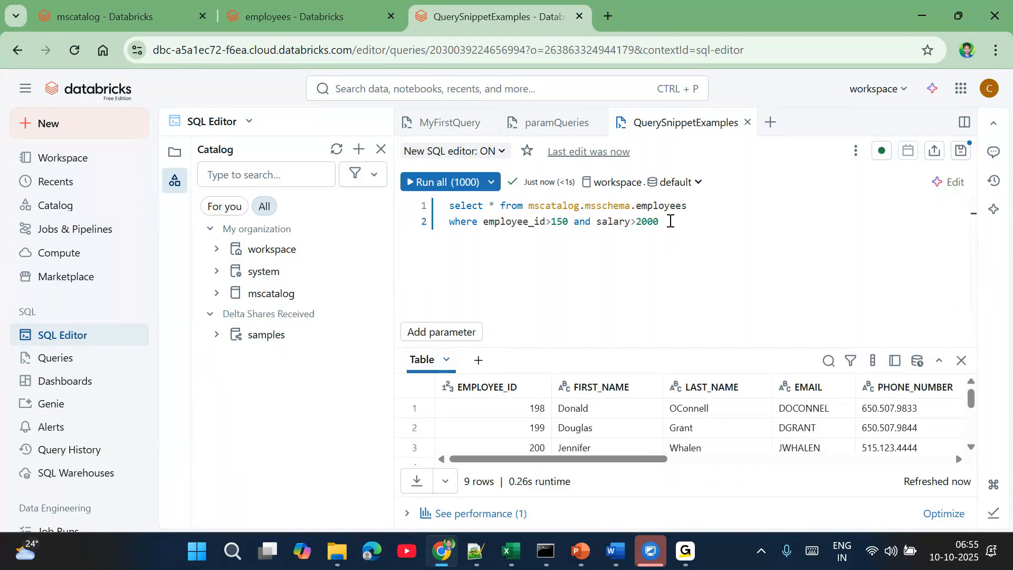
Step: Copy the where clause on line 2 and open the Query Snippets page
drag(670, 221, 449, 231)
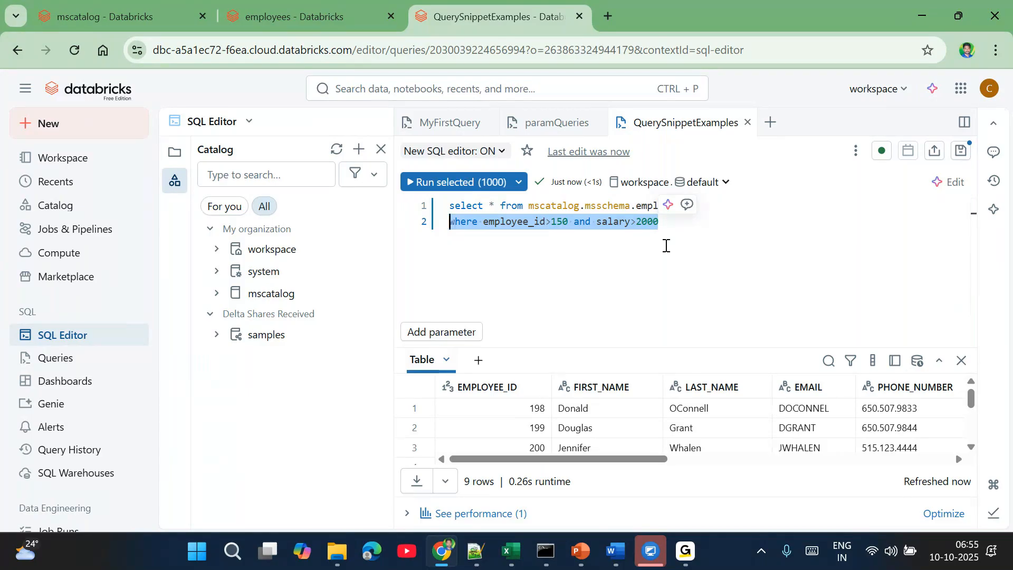
click(771, 123)
click(803, 266)
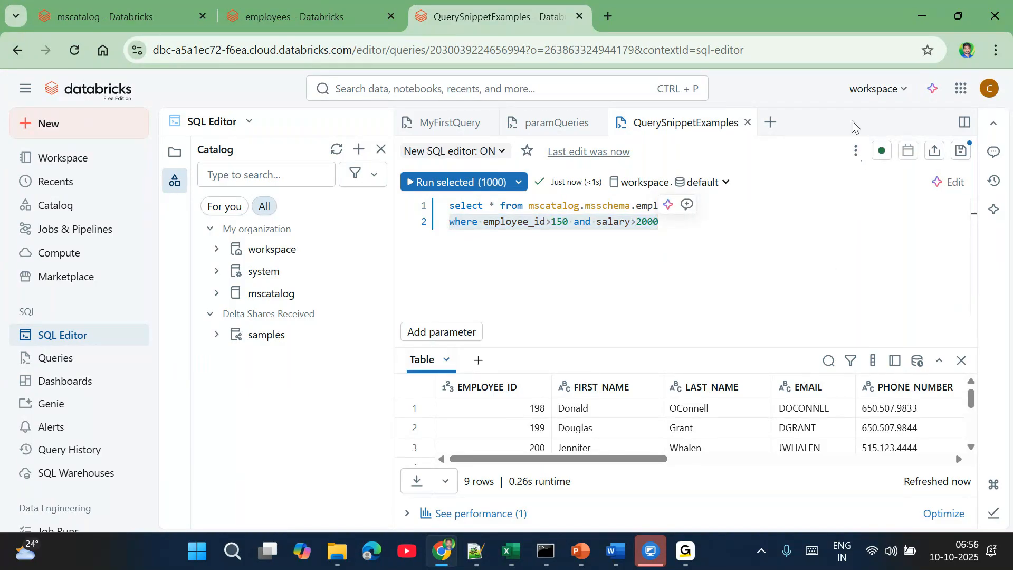
click(927, 26)
drag(861, 138, 862, 147)
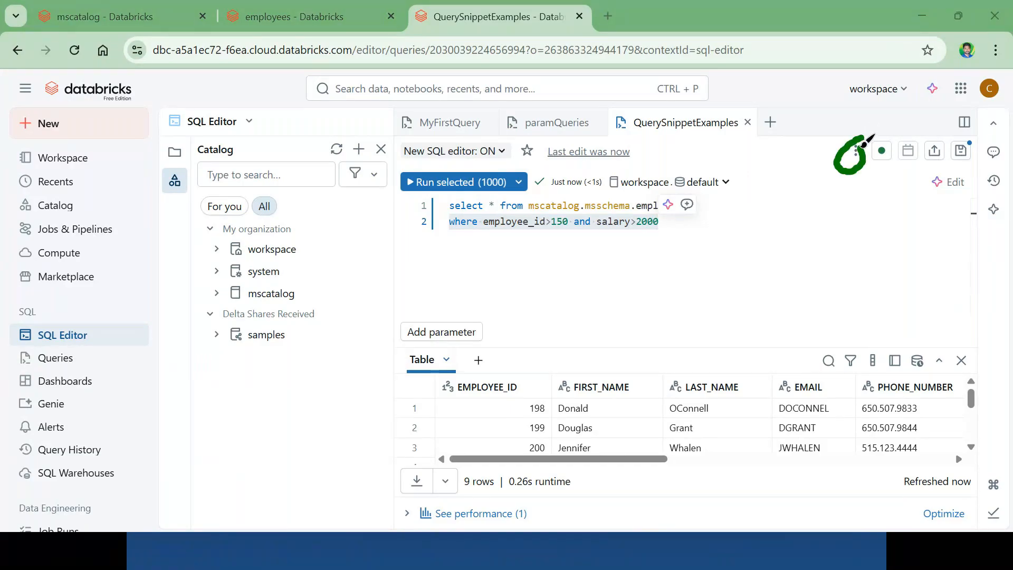
click(928, 32)
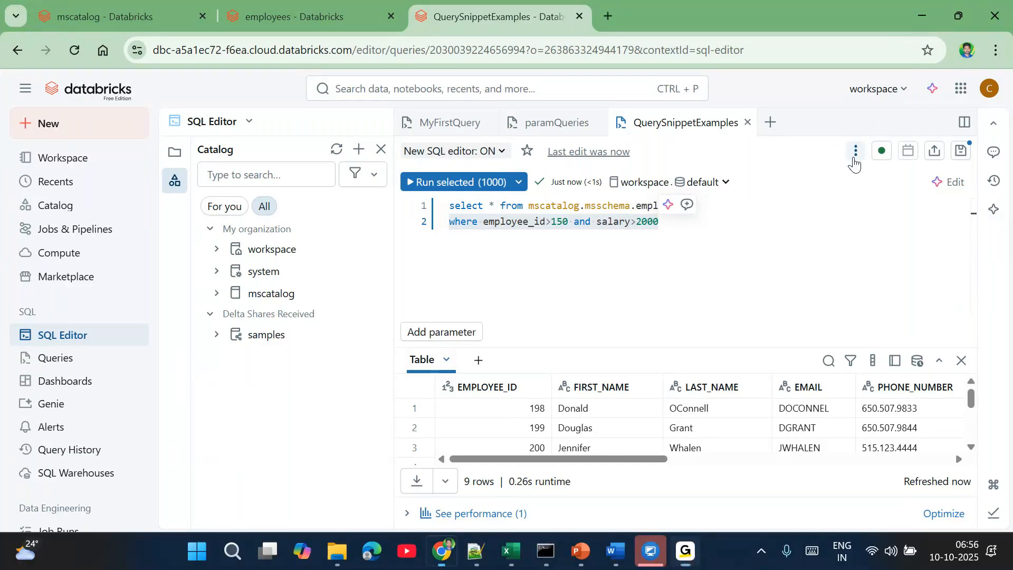
click(856, 153)
mouse_move(858, 216)
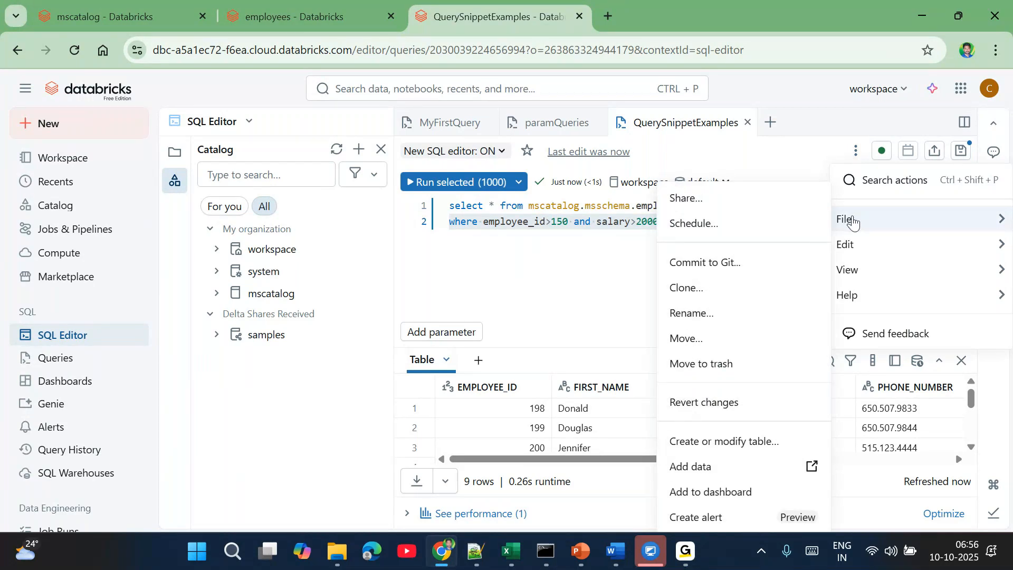
mouse_move(861, 247)
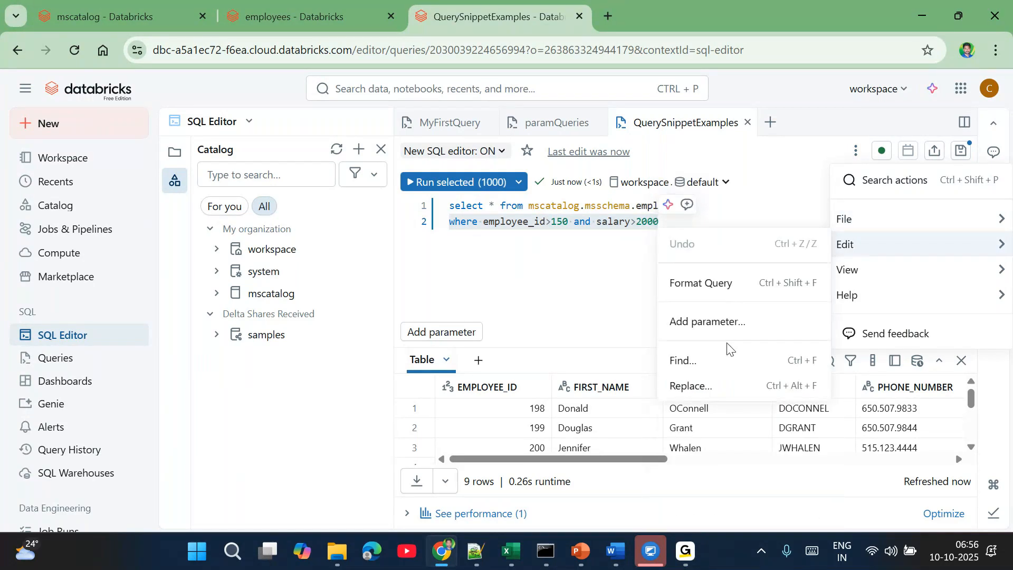
mouse_move(856, 269)
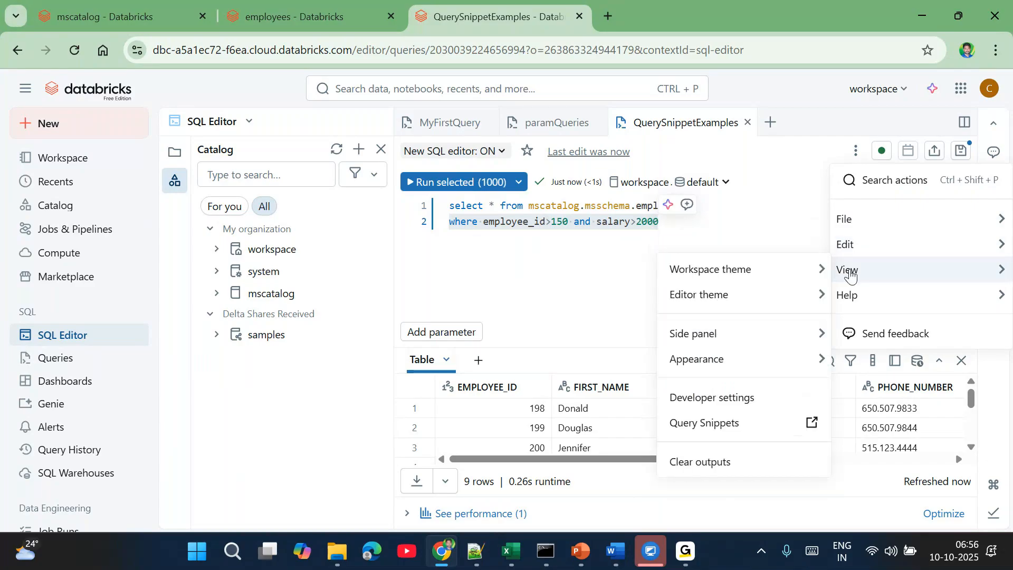
click(702, 428)
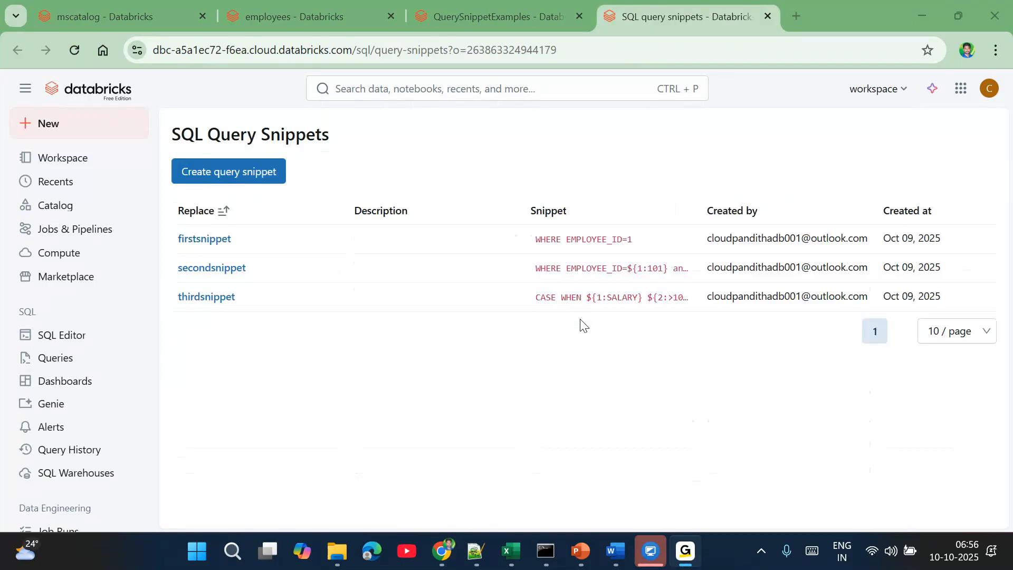
Step: Delete the existing query snippets firstsnippet, secondsnippet and thirdsnippet
click(983, 238)
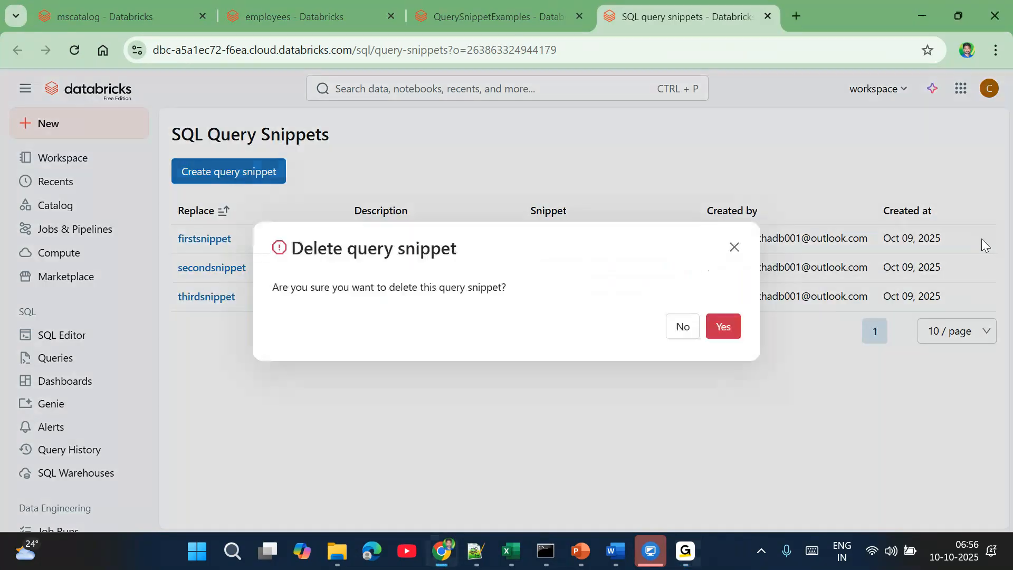
click(718, 332)
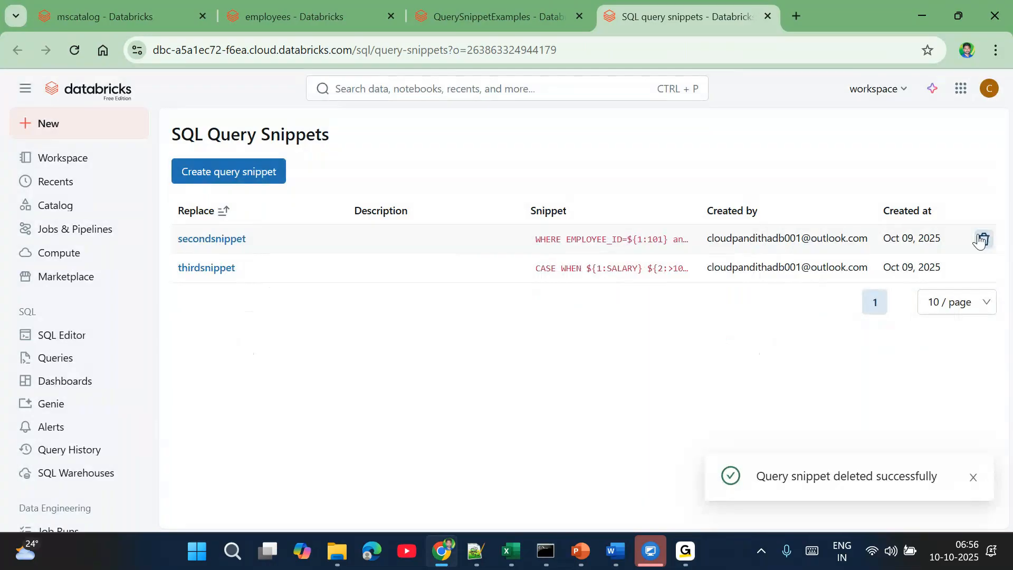
click(982, 238)
click(737, 336)
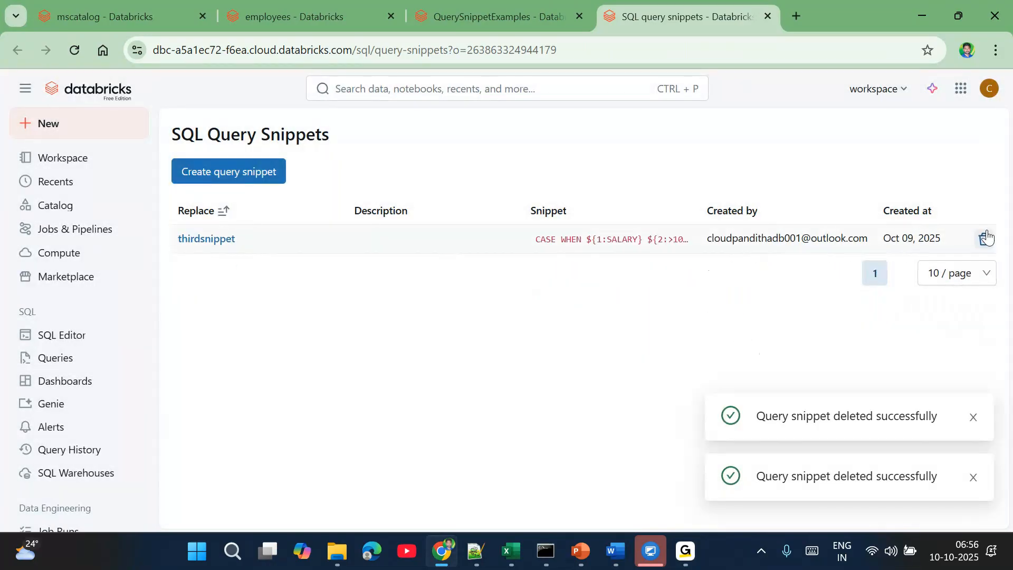
click(984, 238)
click(731, 328)
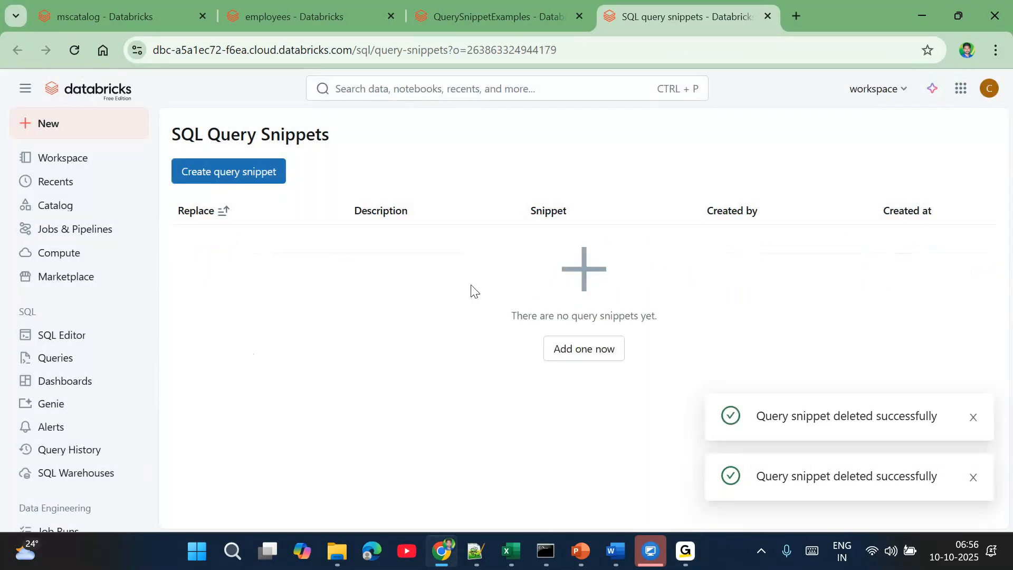
Step: Create a query snippet with the replace name FirstQuerySnippet and the text where employee_id>150 and salary>2000
click(228, 178)
click(301, 214)
text(F)
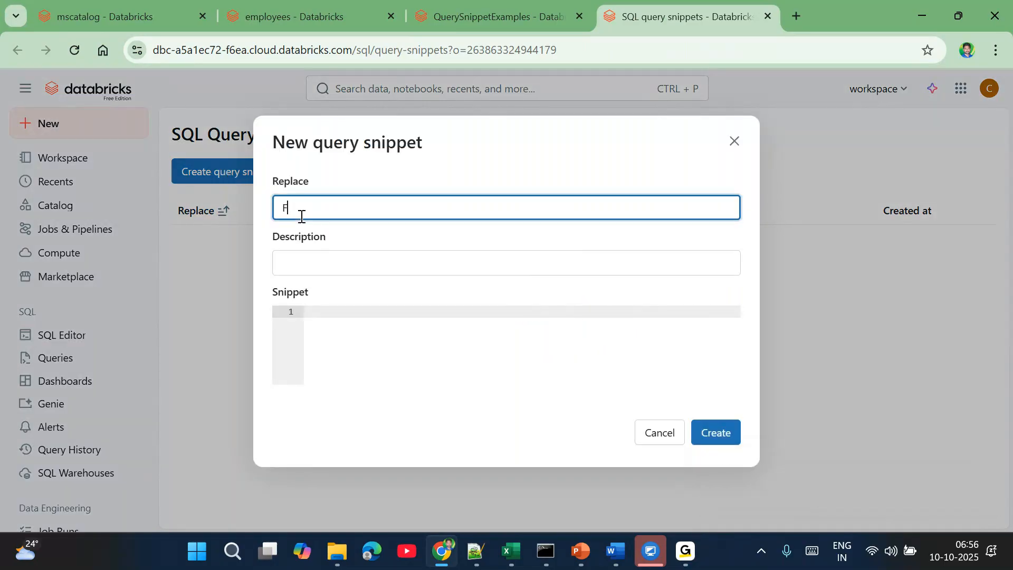
text(irstQuerySnippet)
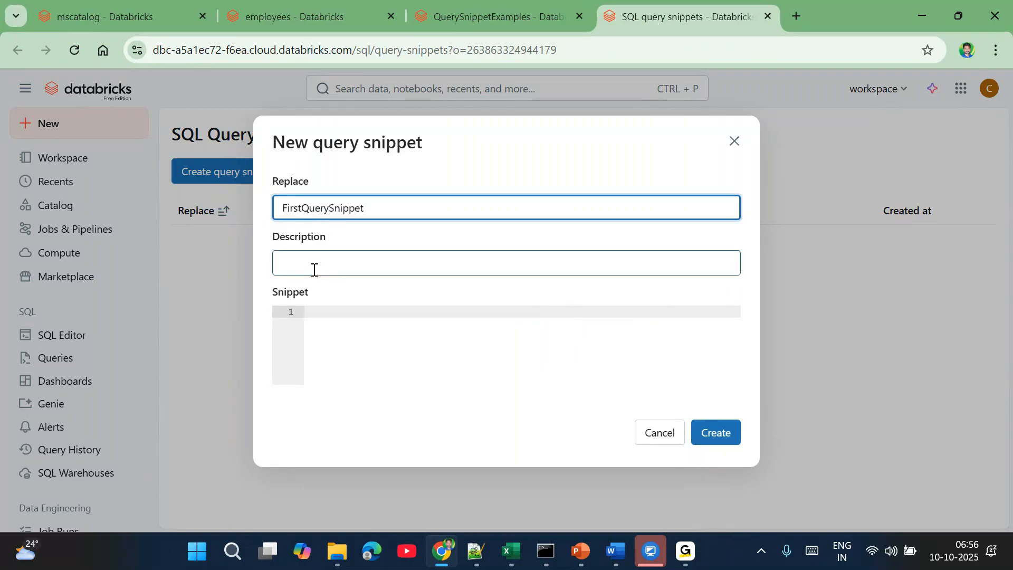
click(328, 312)
text(where employee_id>150 and salary>2000)
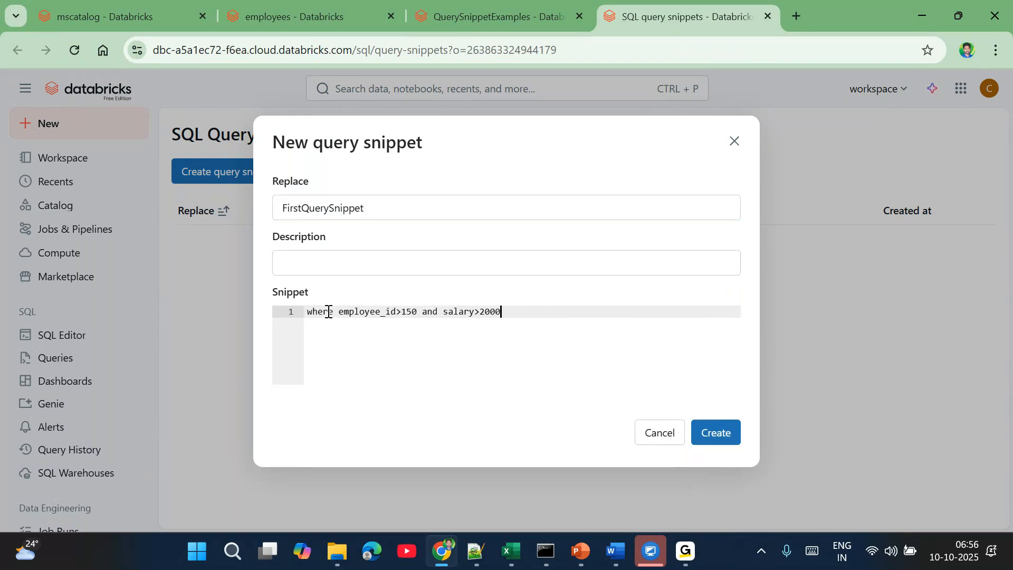
drag(350, 312, 502, 312)
drag(401, 312, 331, 312)
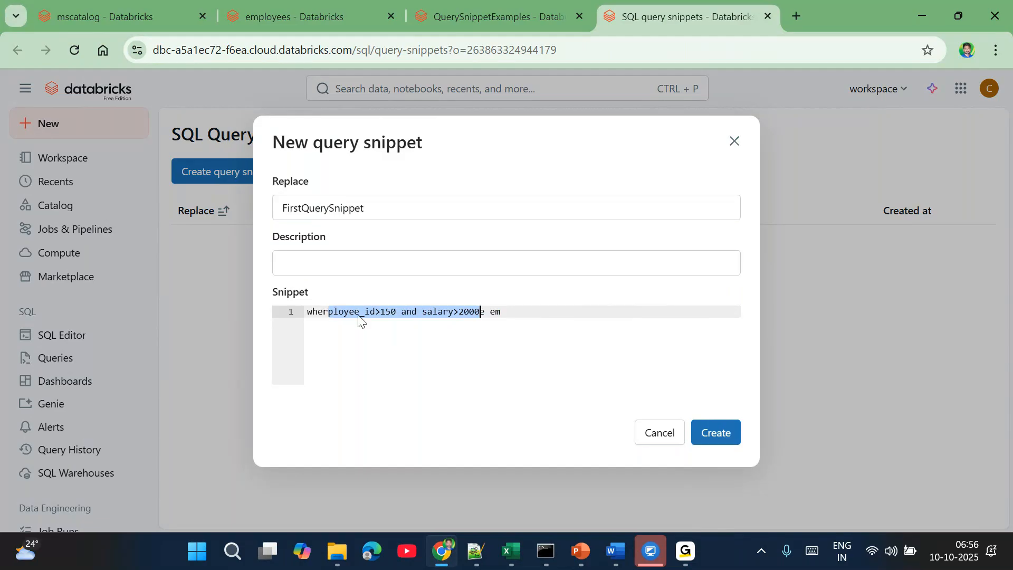
key(ctrl+z)
click(714, 432)
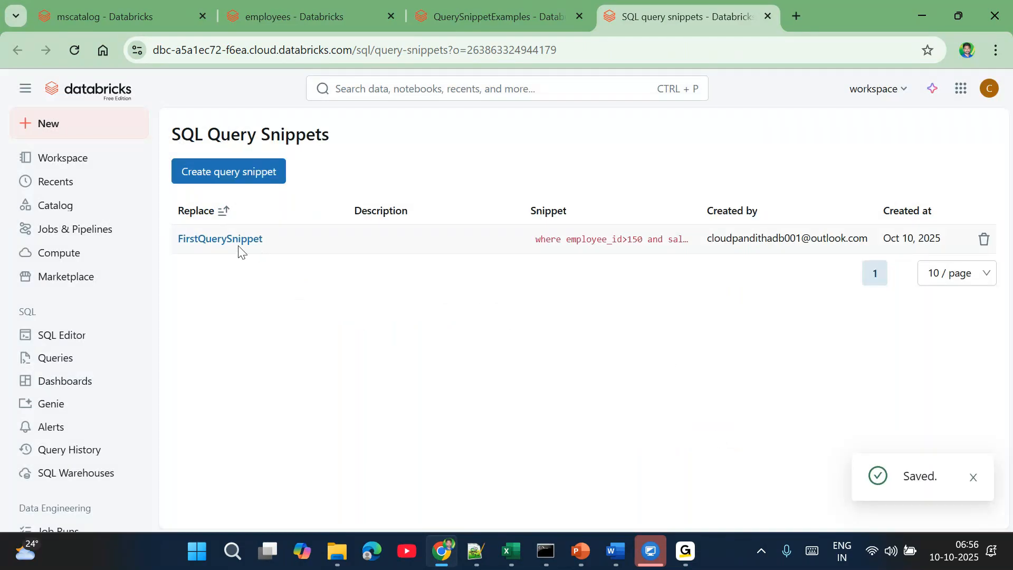
Step: Reload the QuerySnippetExamples query and replace its line 2 where clause by inserting the FirstQuerySnippet snippet
click(465, 16)
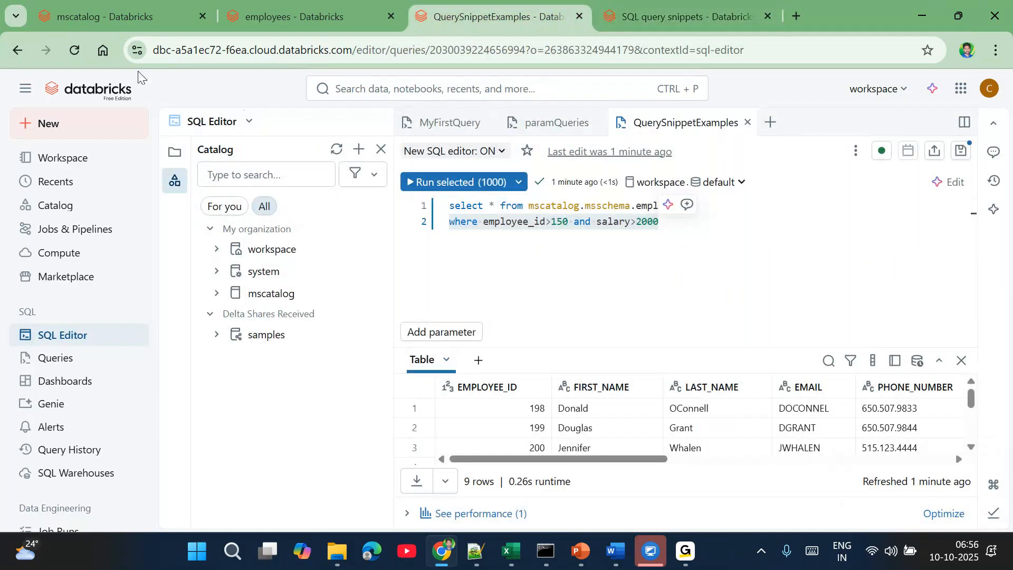
click(74, 50)
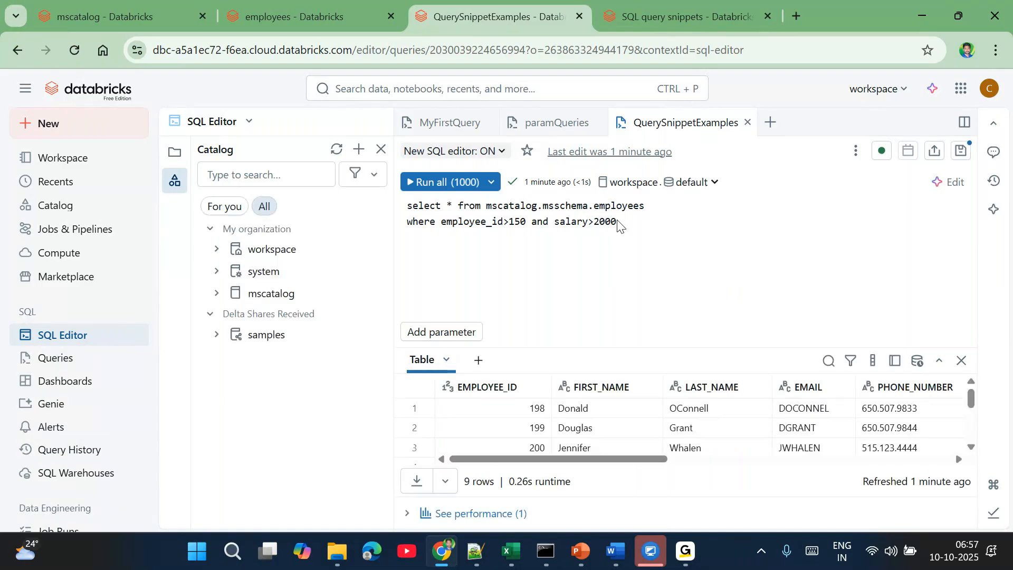
triple_click(661, 223)
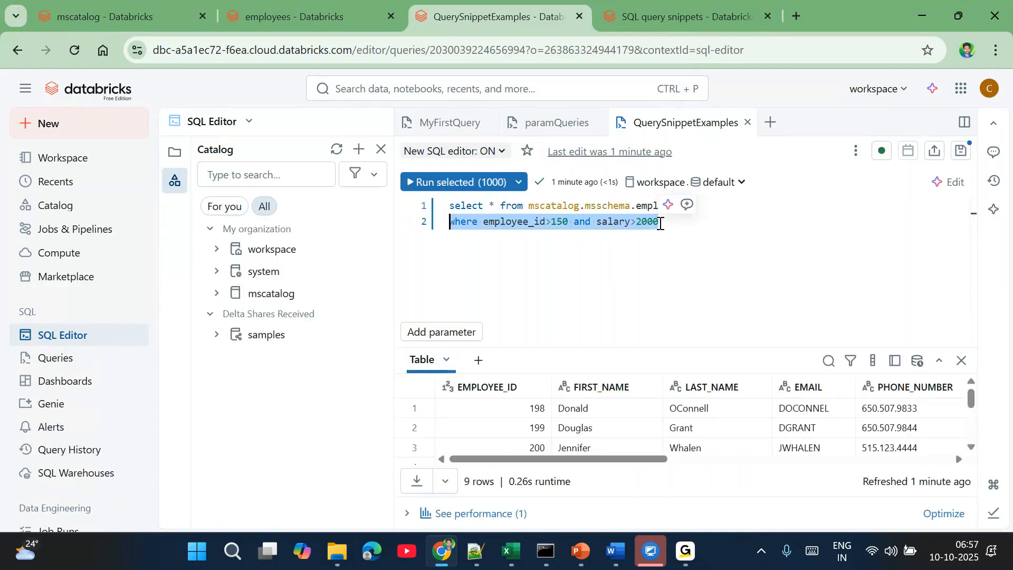
key(BackSpace)
text(fir)
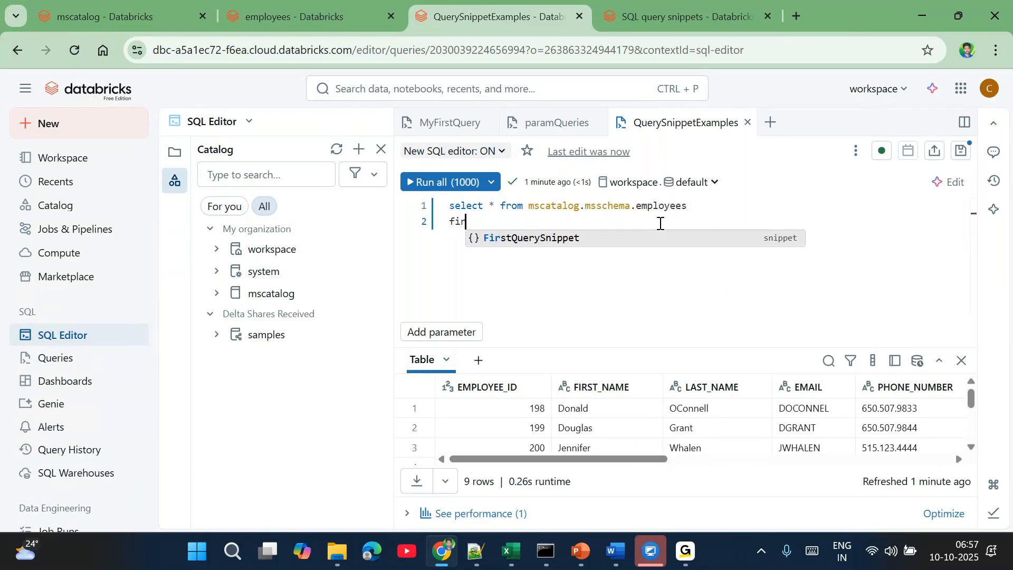
key(Return)
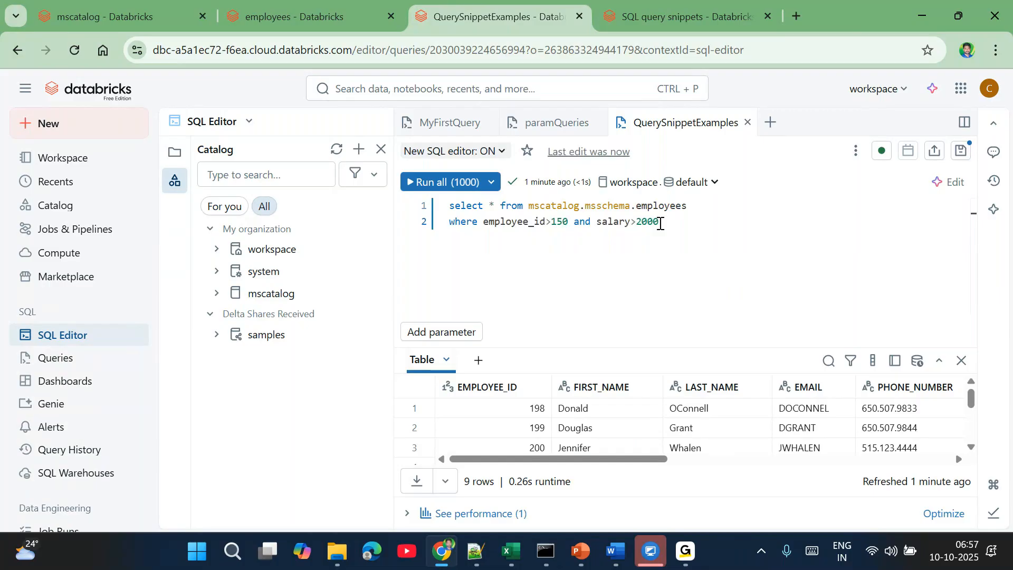
drag(660, 223, 439, 208)
drag(668, 222, 450, 226)
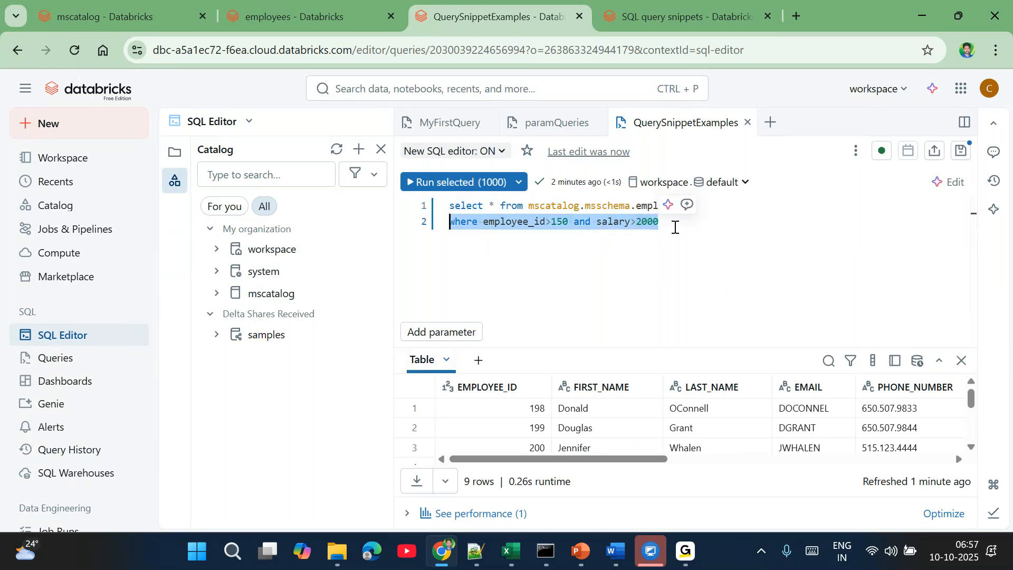
Step: Run the complete two-line select query on mscatalog.msschema.employees together with its where clause
click(477, 189)
click(659, 273)
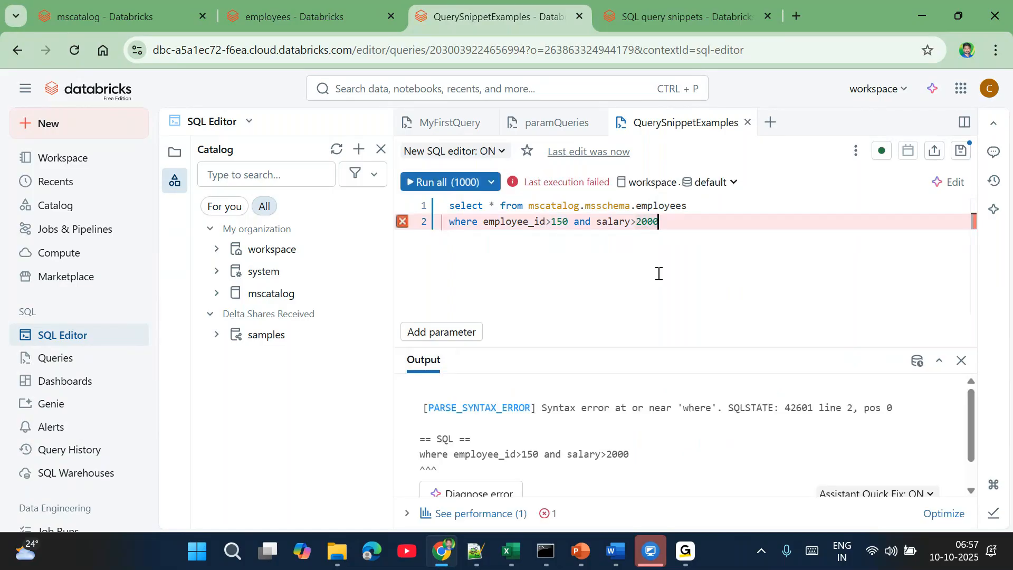
key(ctrl+a)
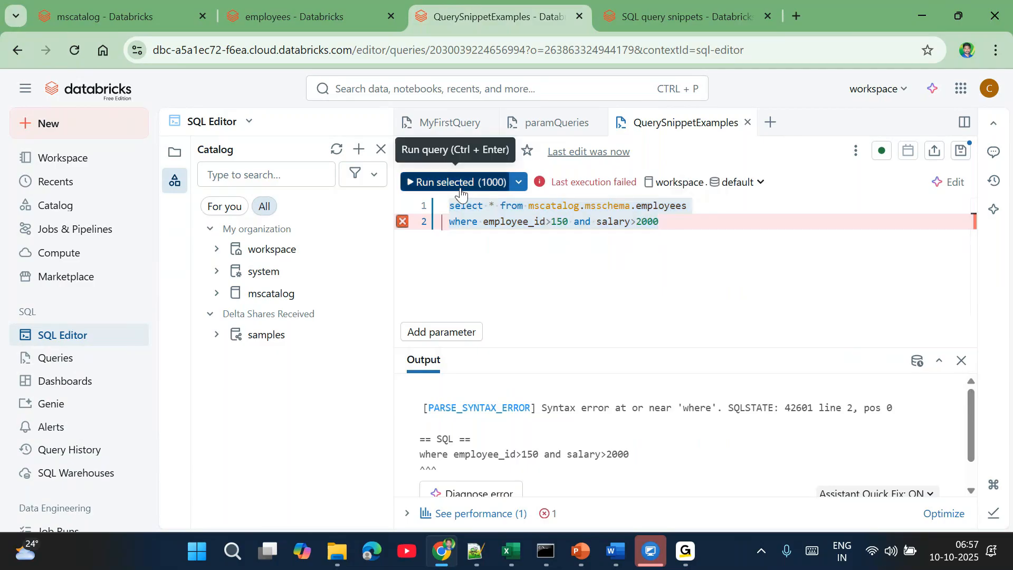
click(462, 188)
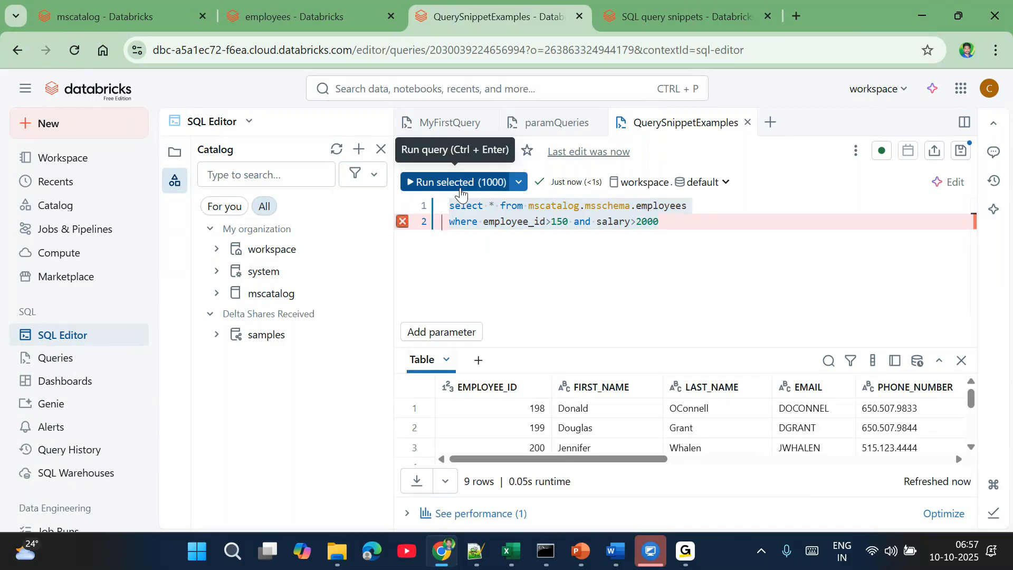
double_click(562, 226)
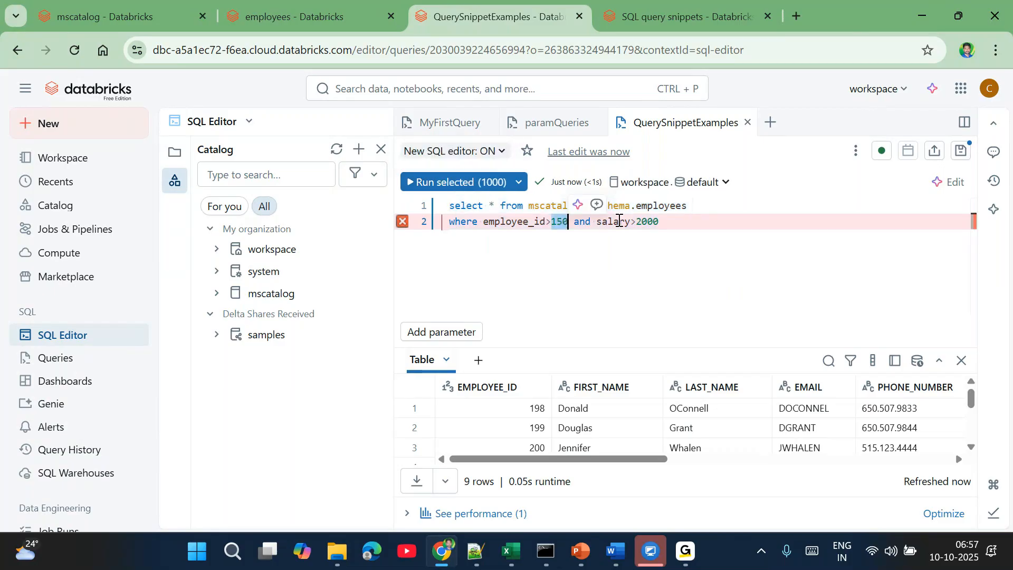
double_click(655, 223)
double_click(559, 216)
double_click(648, 222)
double_click(560, 221)
Step: Start a new query snippet on the SQL query snippets page with the replace name secondquerysnippet
click(666, 11)
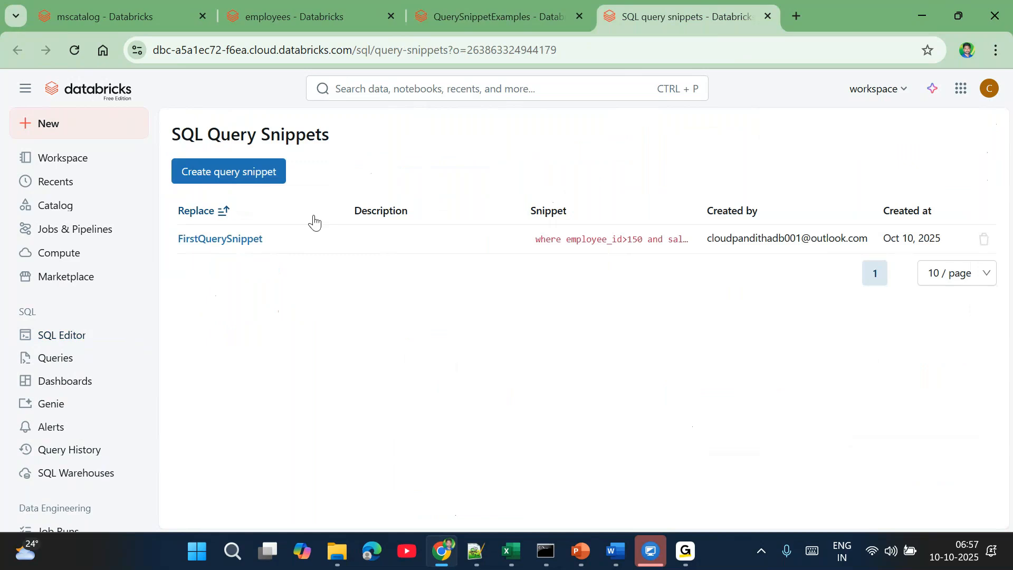
click(231, 174)
click(369, 212)
text(seconfi)
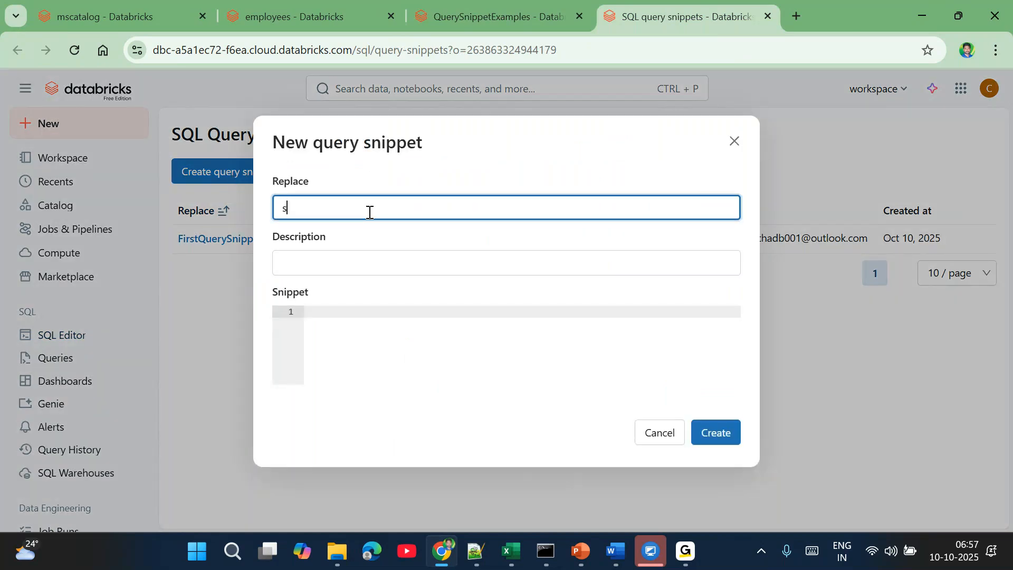
key(BackSpace)
key(BackSpace)
text(d)
key(ctrl+a)
key(BackSpace)
text(secondquerysnippet)
Step: Enter the snippet text where employee_id>${1:150} and salary>${2:3000}
click(335, 332)
text(where)
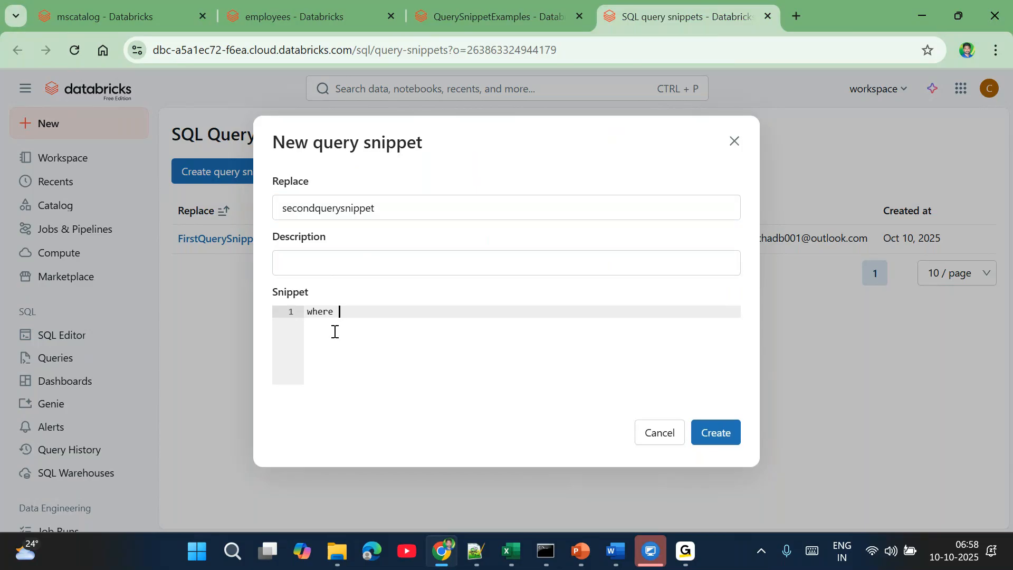
text( employee_id>${1:150})
click(411, 312)
drag(412, 312, 417, 312)
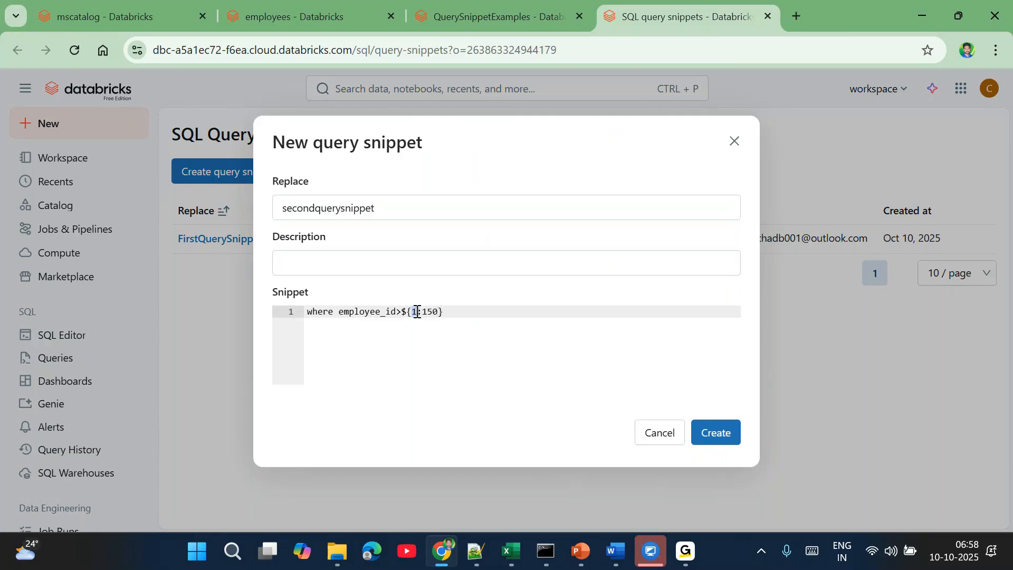
drag(323, 315, 500, 321)
click(500, 321)
double_click(426, 312)
click(456, 316)
text(and s)
text(ry>${2:3000})
Step: Check the two numbered placeholders and their default values in the snippet text and create secondquerysnippet
drag(402, 312, 443, 313)
double_click(430, 312)
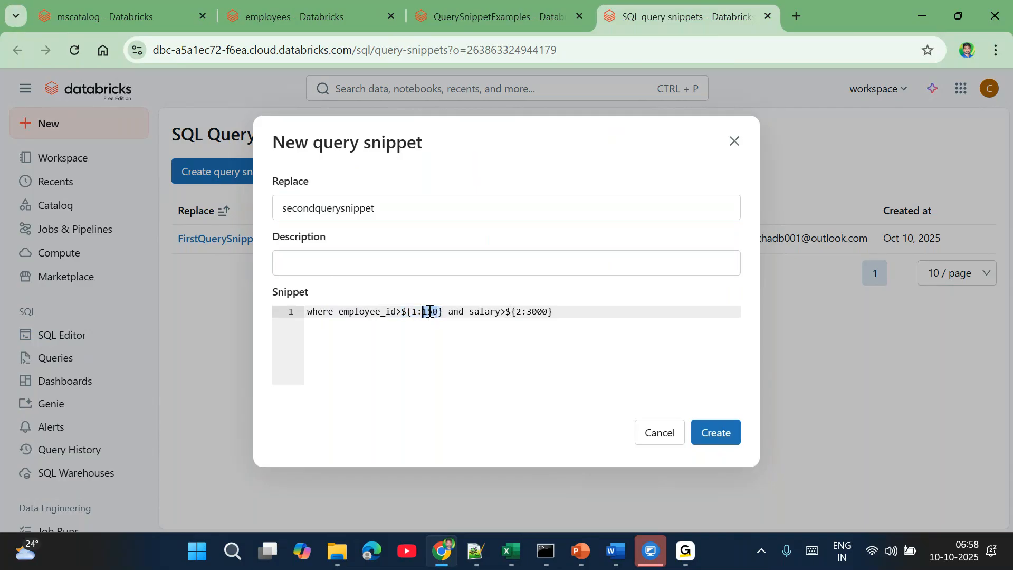
double_click(535, 313)
click(432, 313)
double_click(432, 312)
drag(413, 312, 441, 314)
click(511, 314)
mouse_move(514, 315)
mouse_down()
mouse_move(554, 313)
mouse_move(524, 315)
mouse_up()
double_click(429, 315)
click(716, 433)
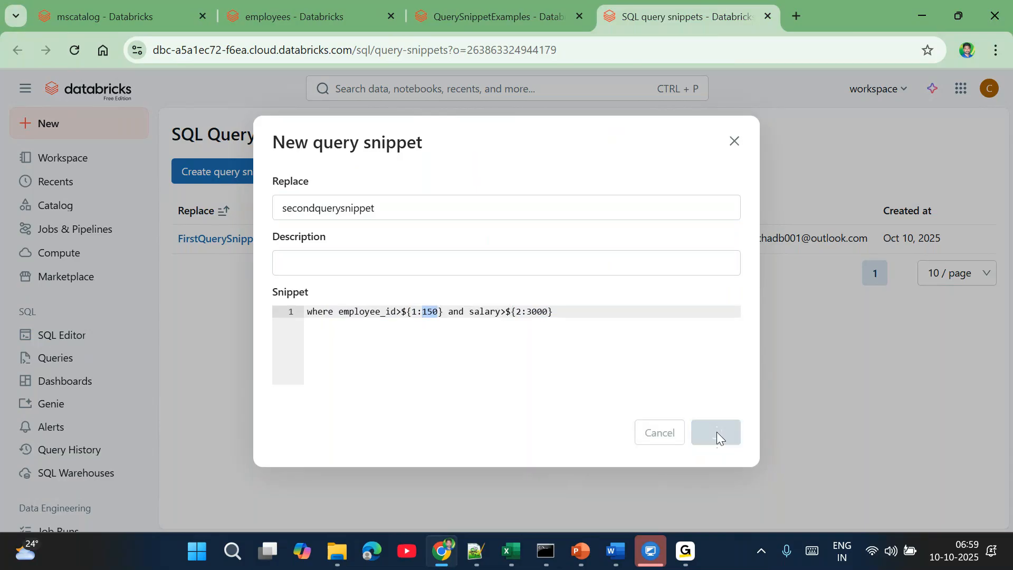
Step: Reload the QuerySnippetExamples query and replace its line 2 where clause by inserting the secondquerysnippet snippet
click(474, 7)
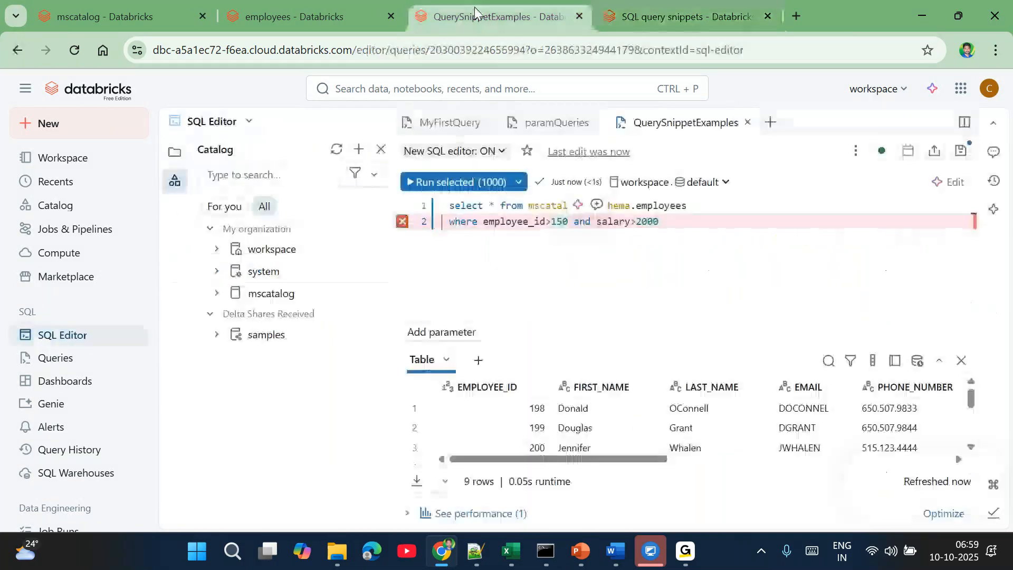
click(75, 51)
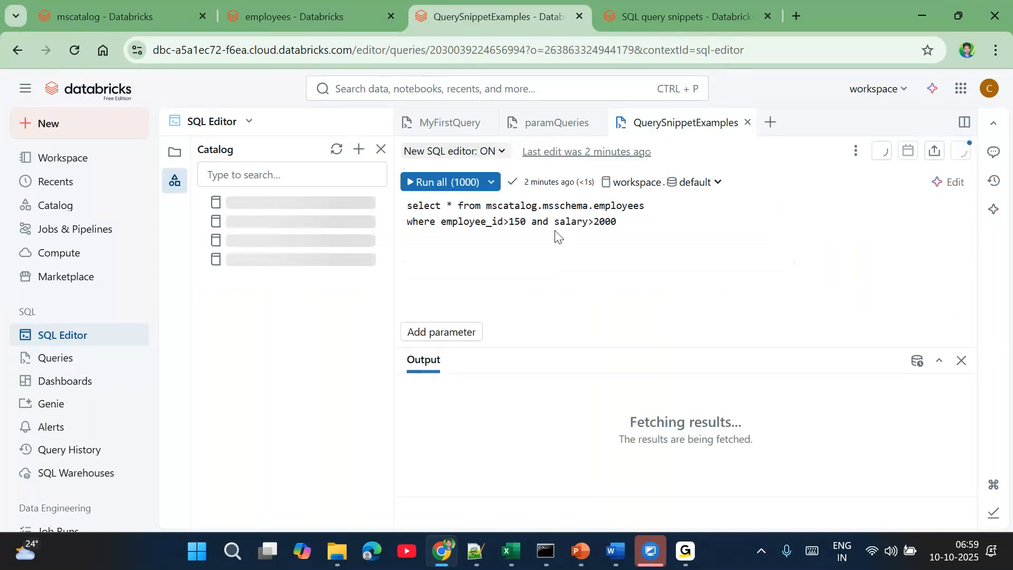
drag(628, 226, 543, 224)
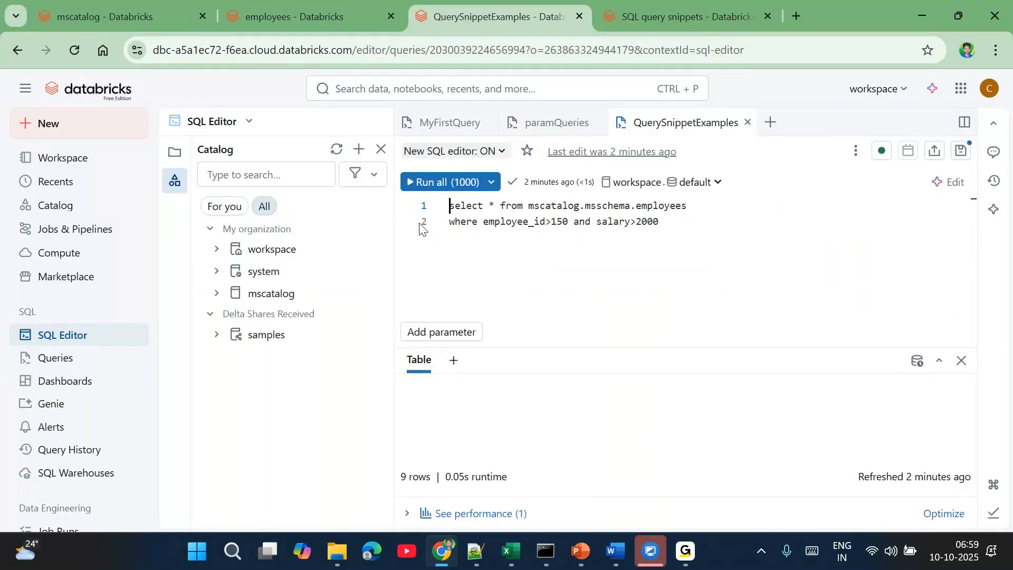
click(413, 225)
shift+click(667, 222)
key(BackSpace)
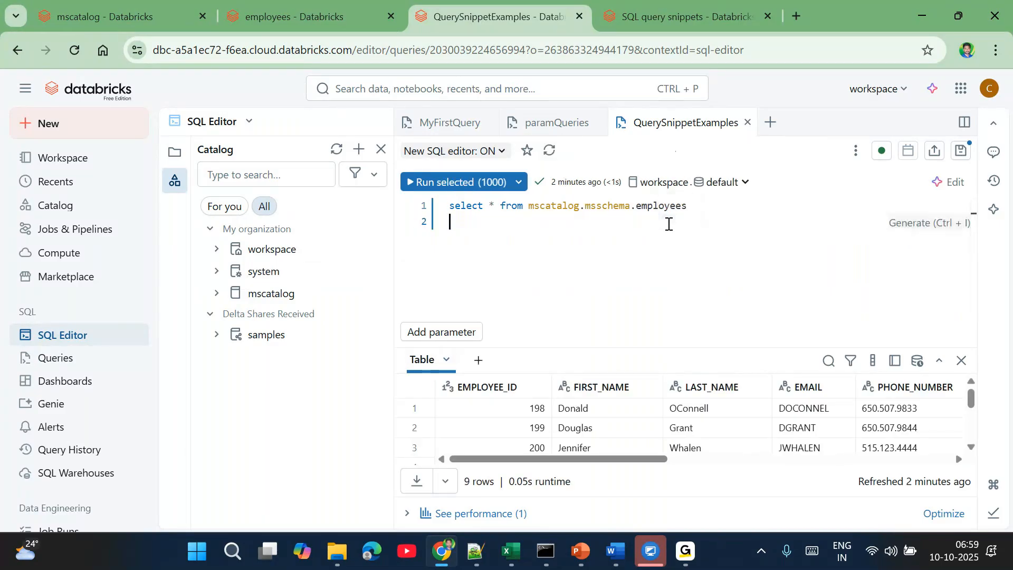
text(second)
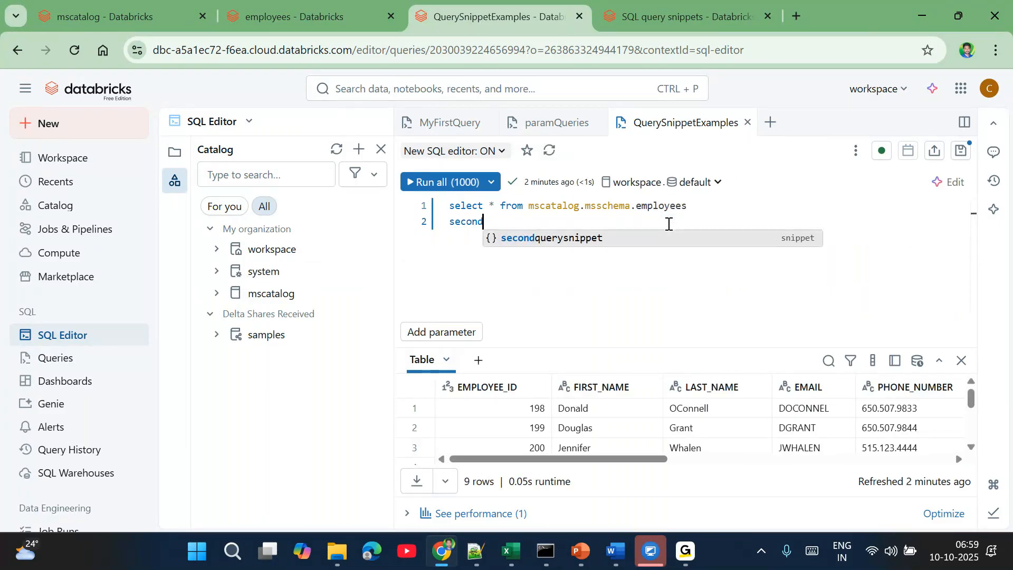
key(Tab)
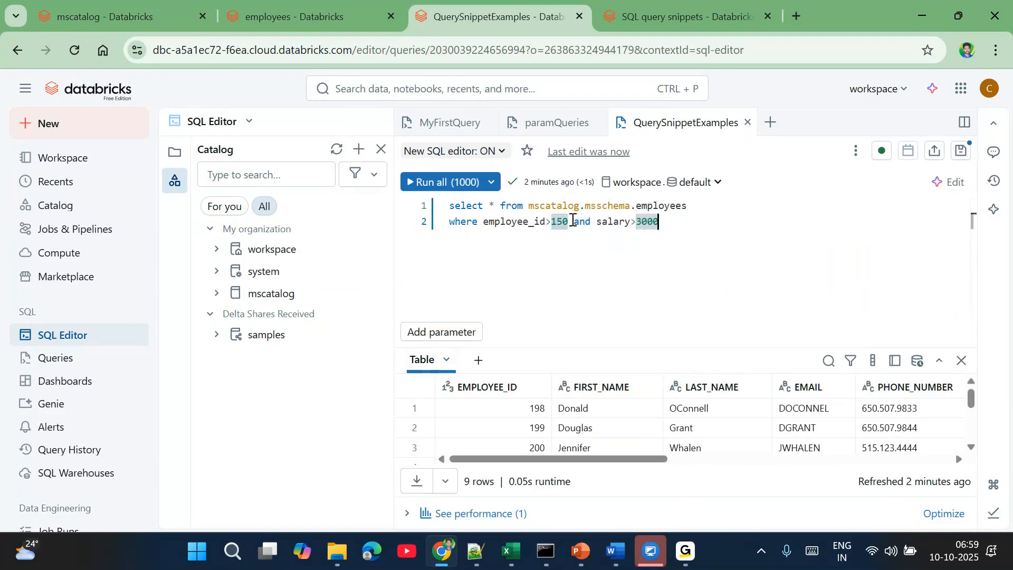
Step: Run the whole employees query with the inserted where clause, keeping the default values 150 and 3000
double_click(663, 222)
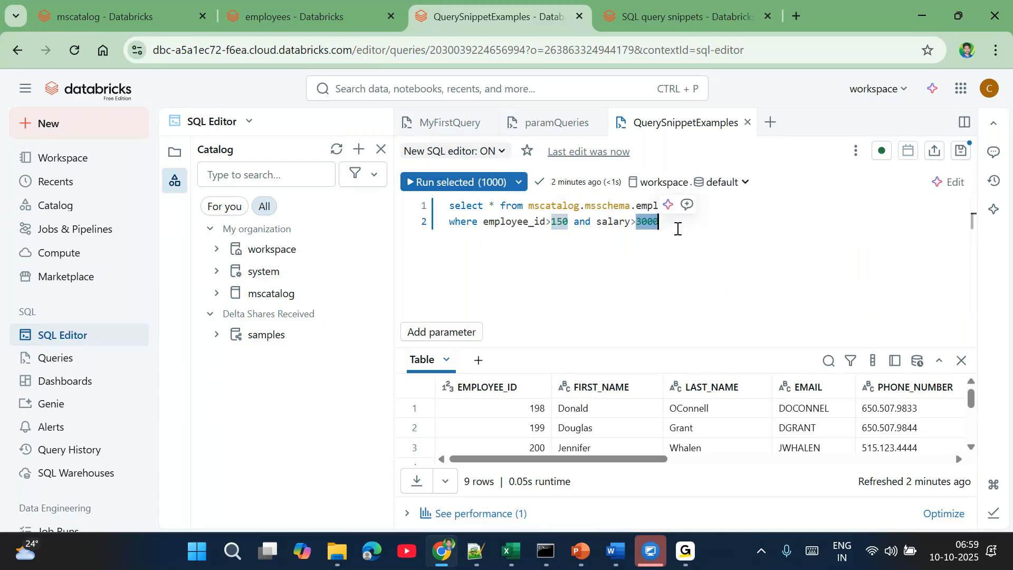
drag(670, 225, 449, 205)
click(427, 183)
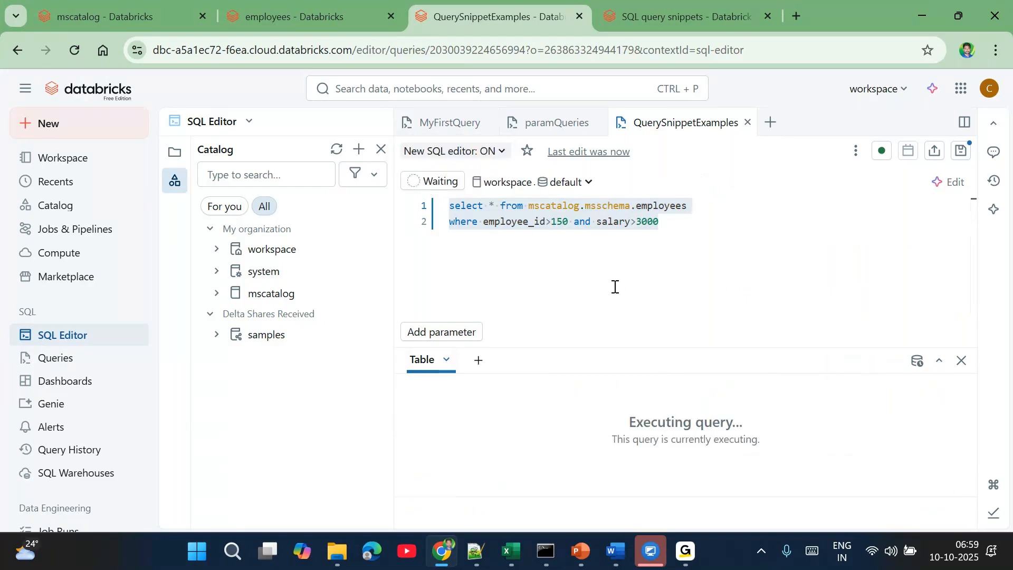
click(563, 226)
double_click(562, 224)
double_click(651, 224)
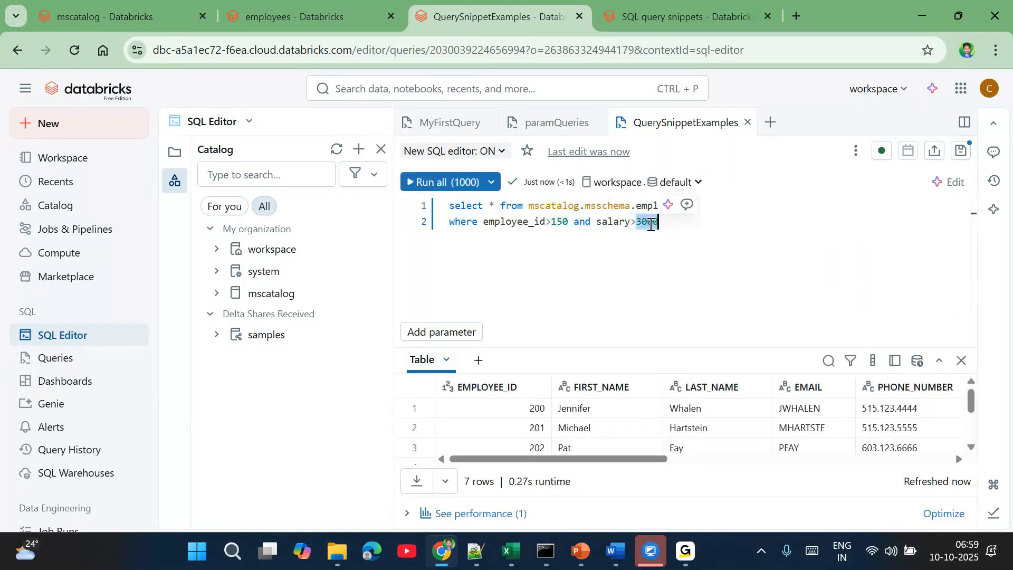
double_click(558, 225)
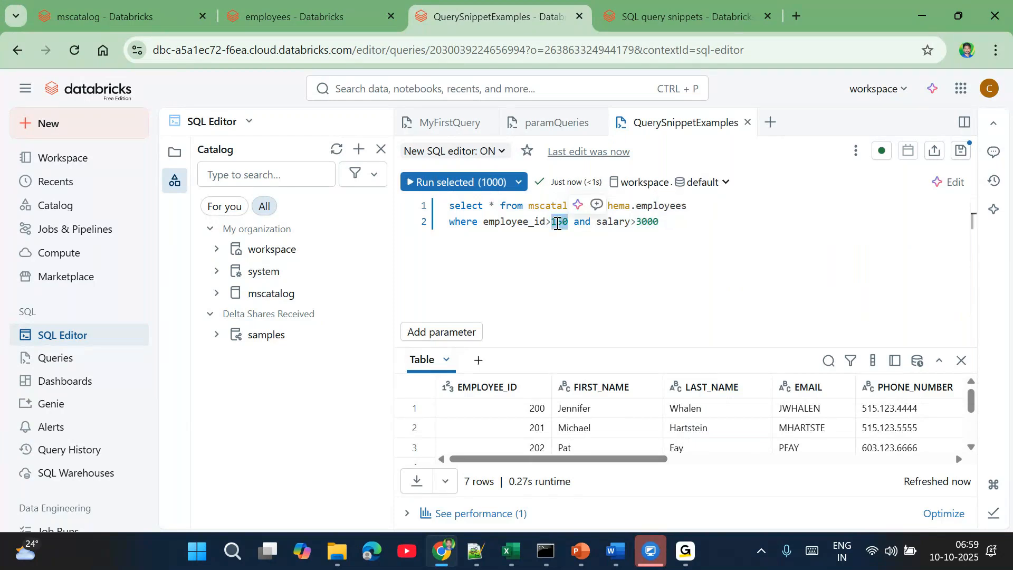
double_click(648, 223)
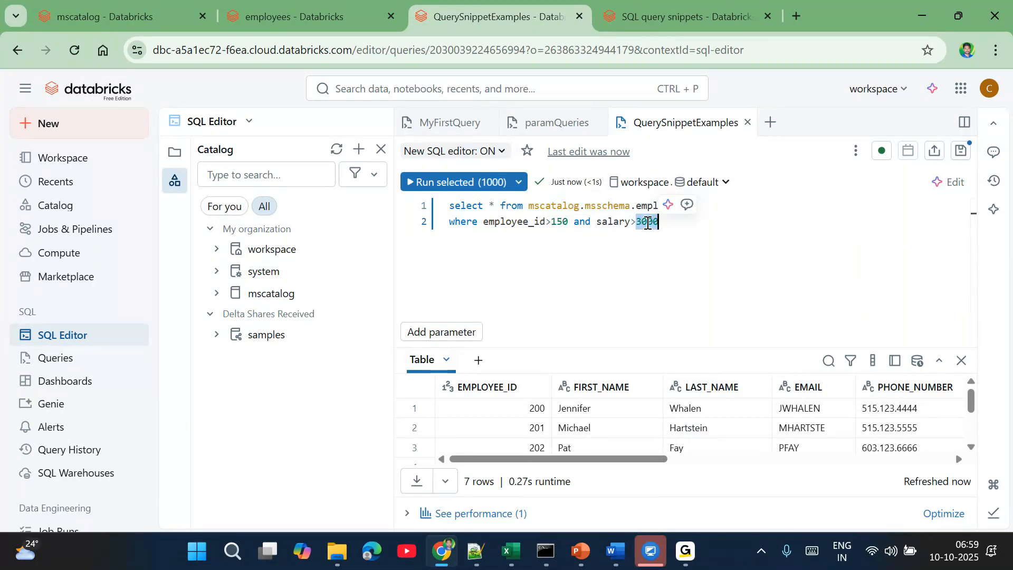
Step: Start another query snippet on the SQL query snippets page with the replace name thirdquerysnippet
click(665, 18)
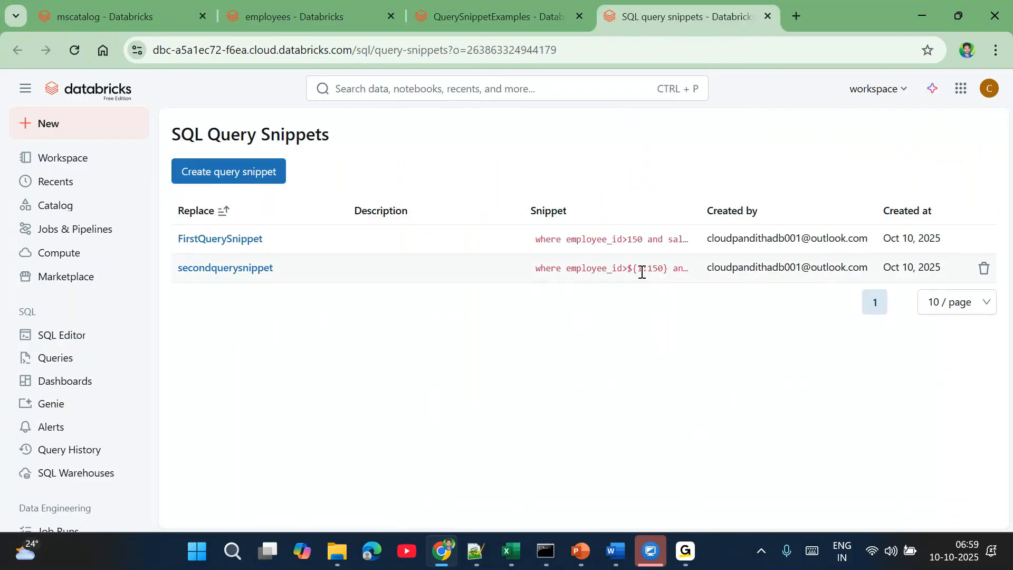
click(231, 172)
click(306, 211)
text(thirdque)
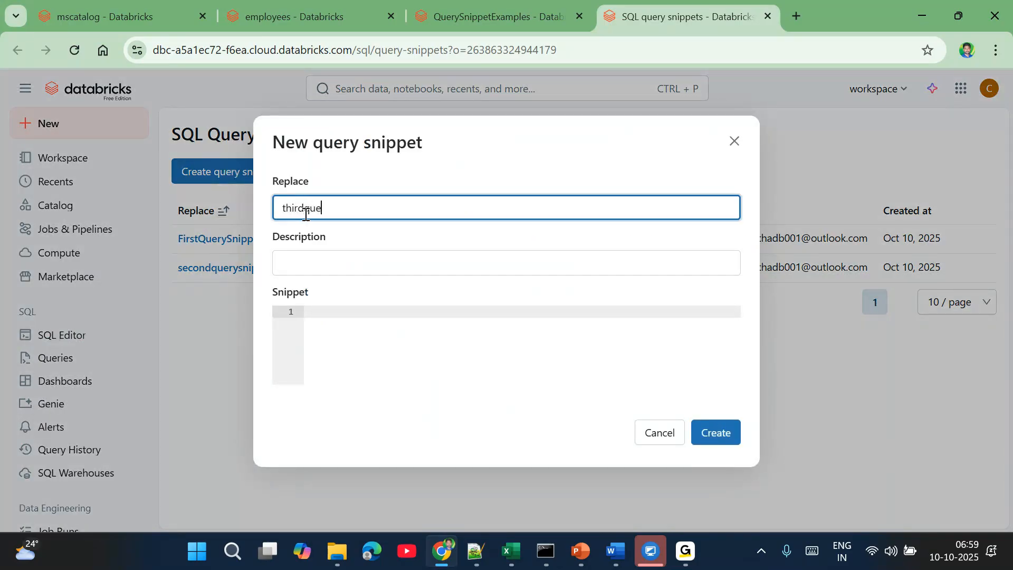
text(rysnippet)
Step: Enter the snippet text where employee_id>${1:placeholder} and salary>${2:salarydefault}
click(343, 316)
text(whe)
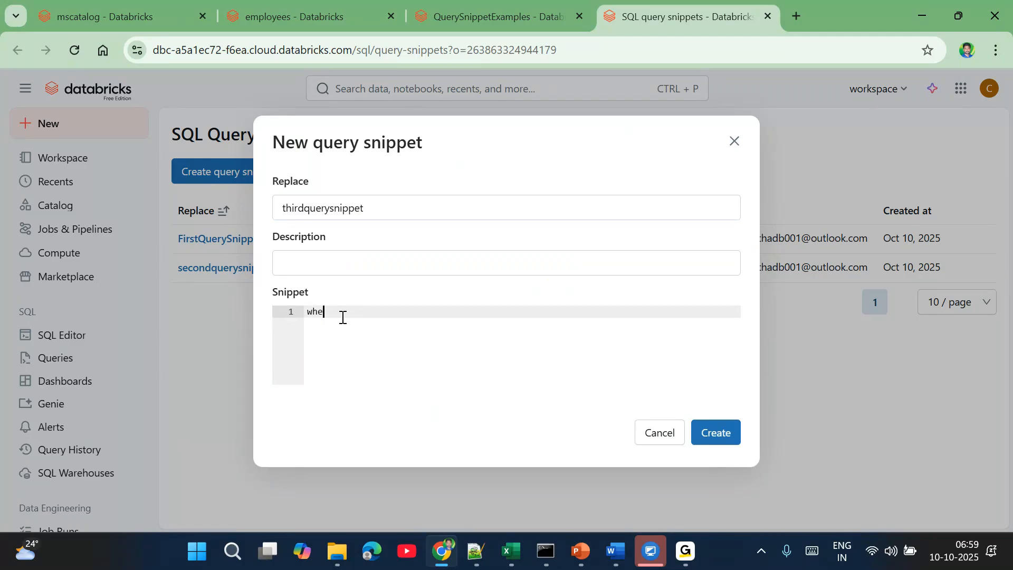
text(re employee_id>${1:placeho)
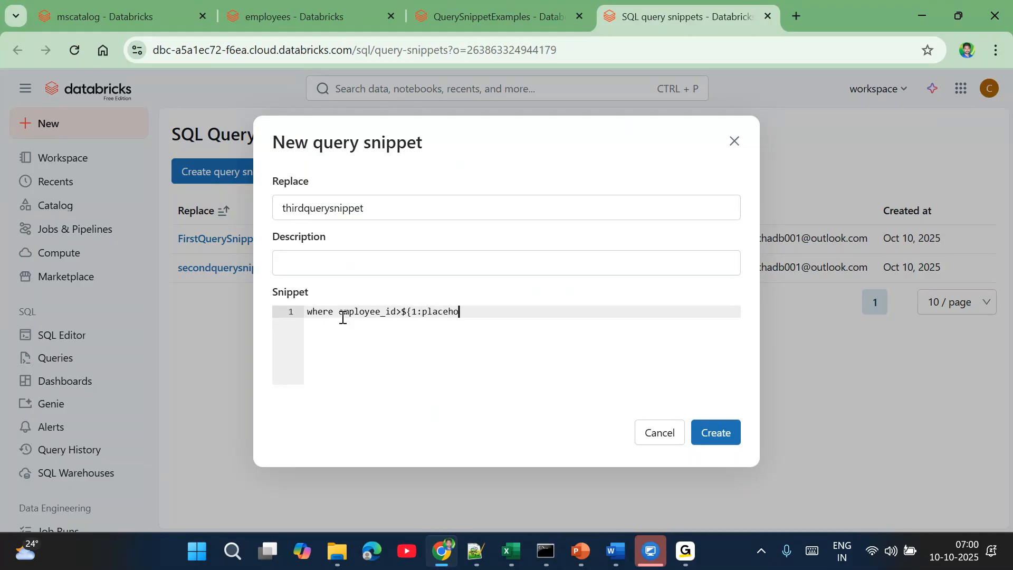
text(lder} anmd)
key(BackSpace)
key(BackSpace)
key(BackSpace)
text(d salary)
text(>)
text(${)
text(2:)
text(placeho)
key(BackSpace)
key(BackSpace)
key(BackSpace)
key(BackSpace)
key(BackSpace)
key(BackSpace)
key(BackSpace)
text(salarydefa)
key(BackSpace)
key(BackSpace)
text(fault})
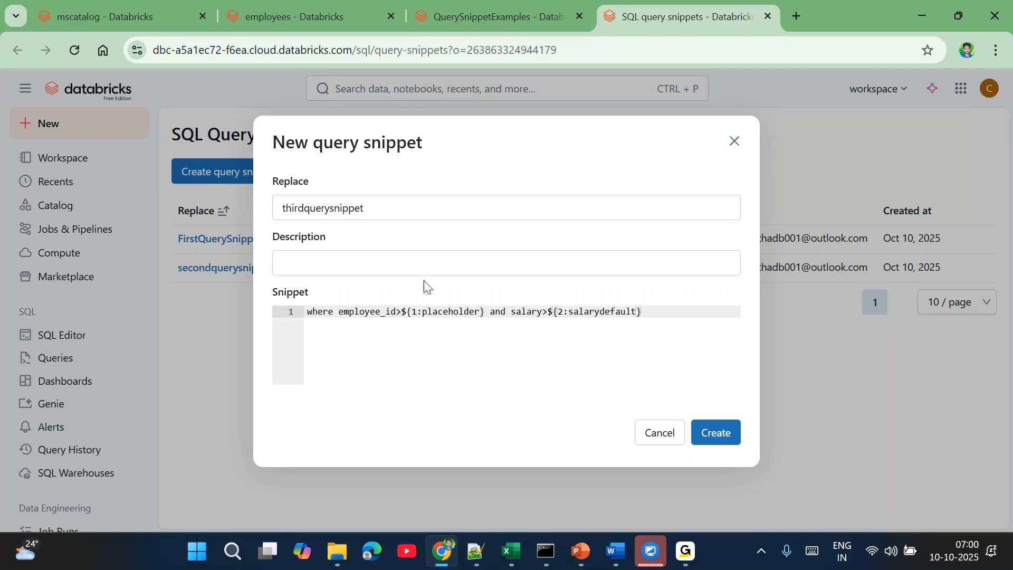
Step: Change the first placeholder's default text to eiddefault and create the snippet
double_click(451, 308)
text(eiddefault)
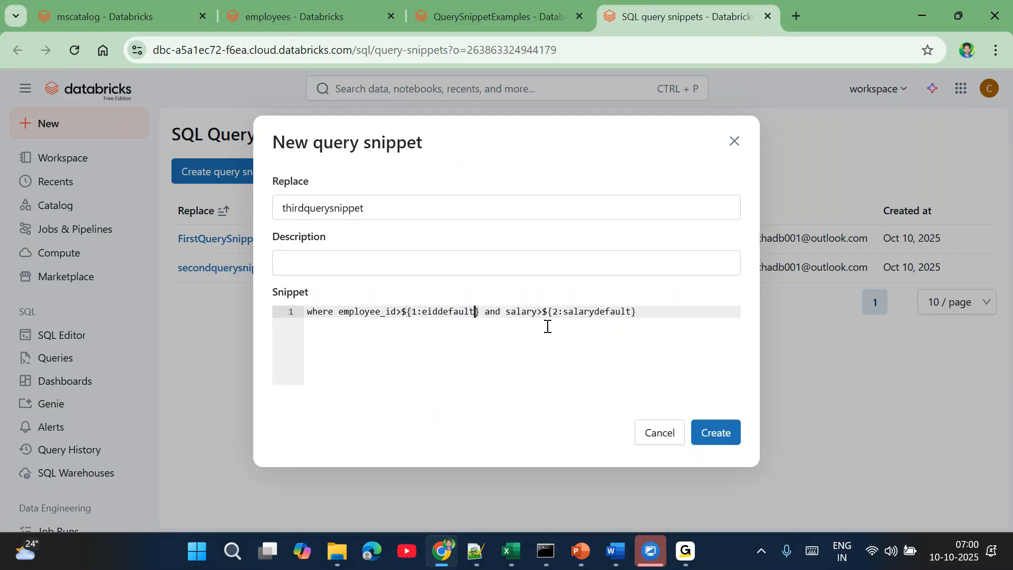
click(717, 434)
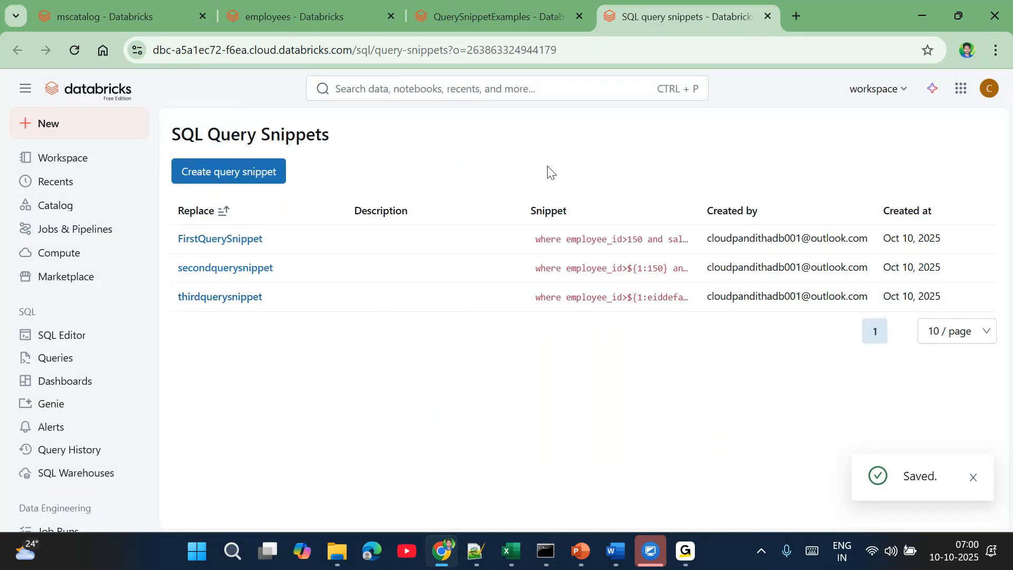
Step: Reload the QuerySnippetExamples query and replace its line 2 where clause by inserting the thirdquerysnippet snippet
click(480, 21)
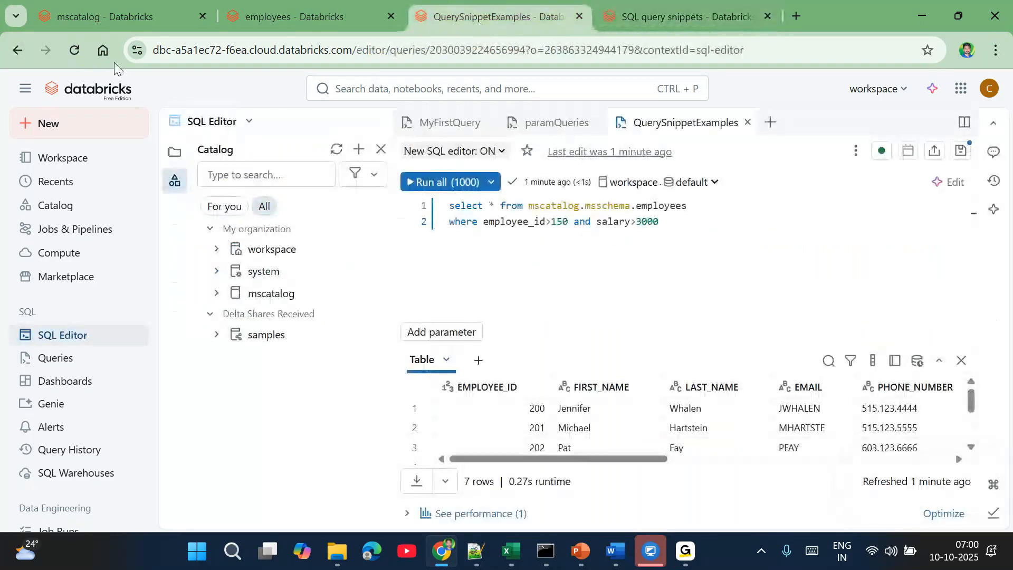
click(74, 51)
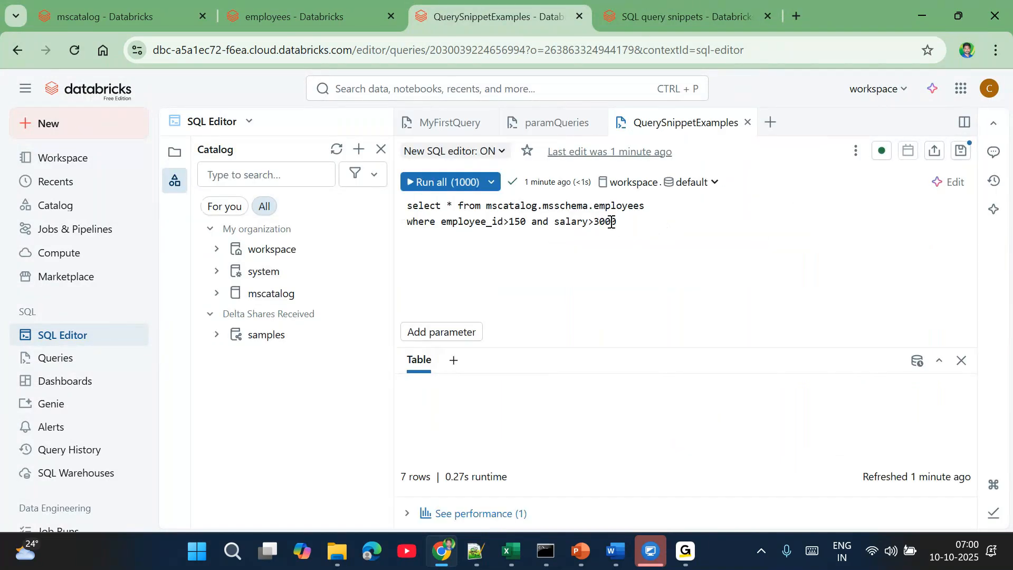
key(End)
key(shift+Home)
key(BackSpace)
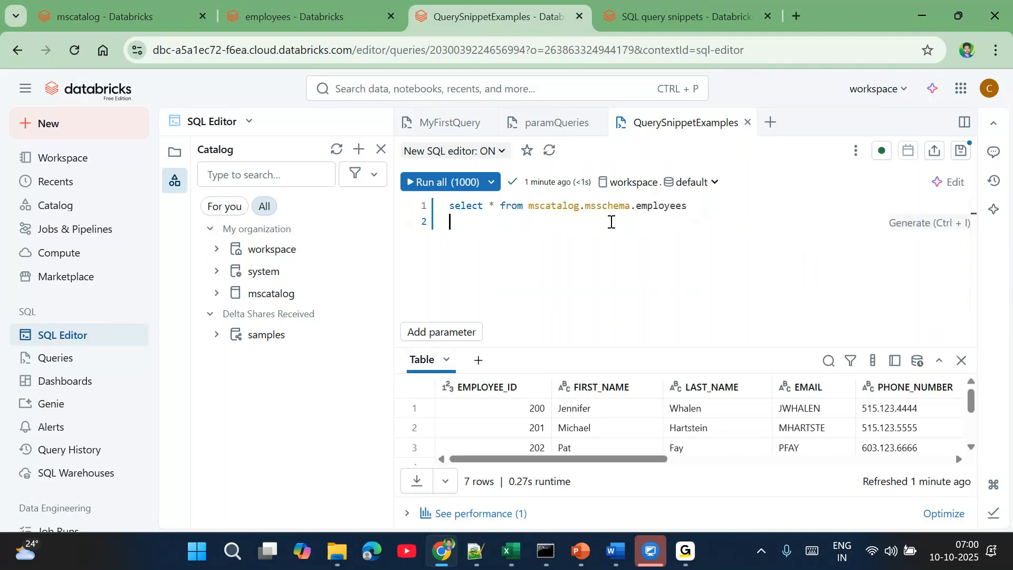
text(w)
key(Tab)
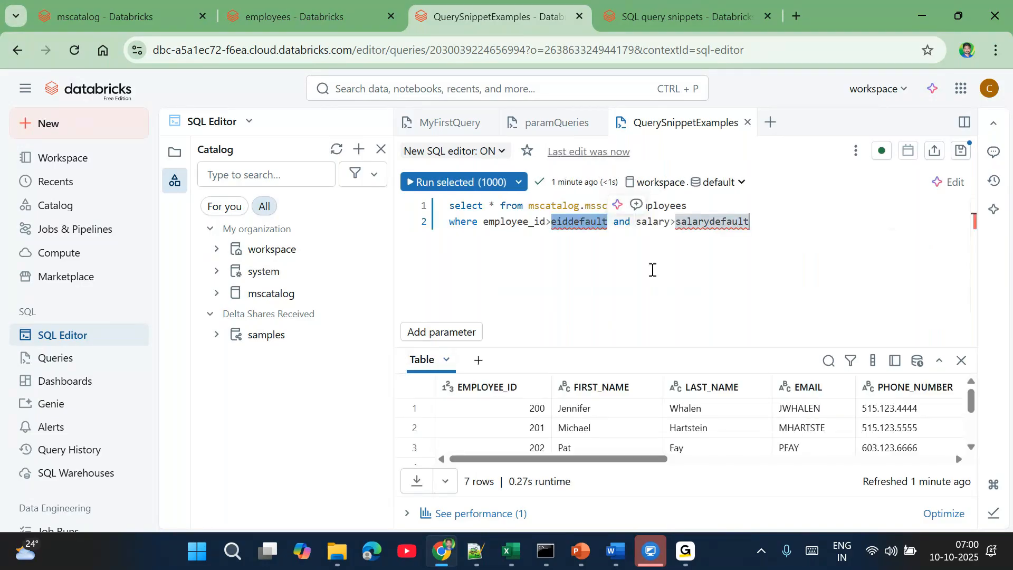
Step: Examine the inserted eiddefault and salarydefault placeholders in the query and return to the SQL query snippets page
double_click(578, 223)
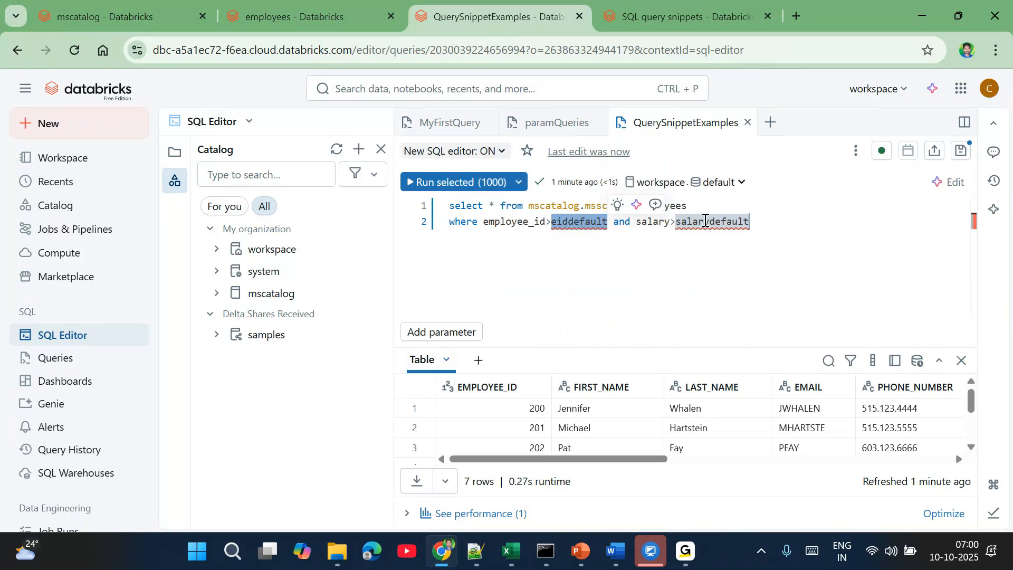
double_click(585, 222)
click(632, 258)
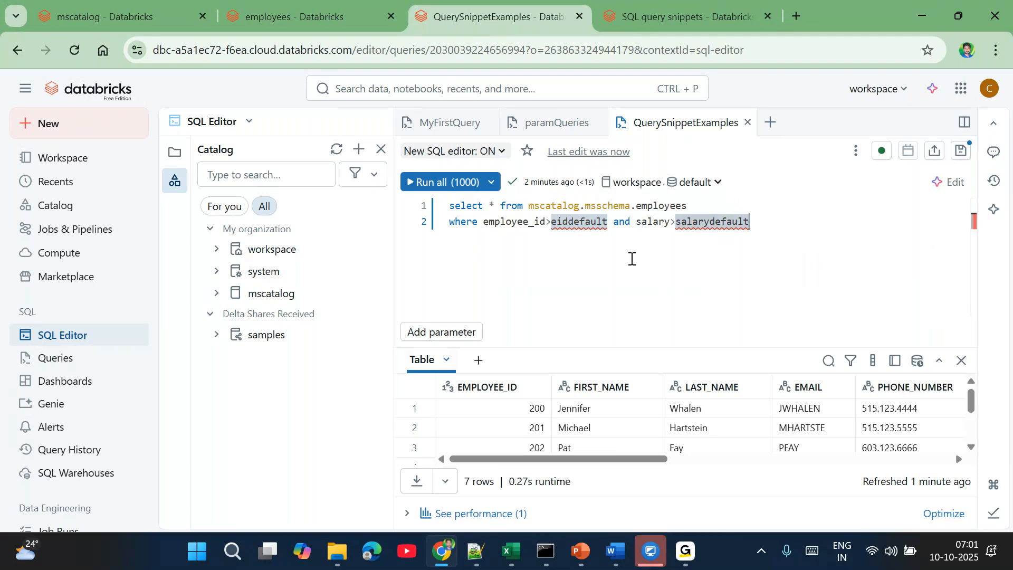
click(649, 15)
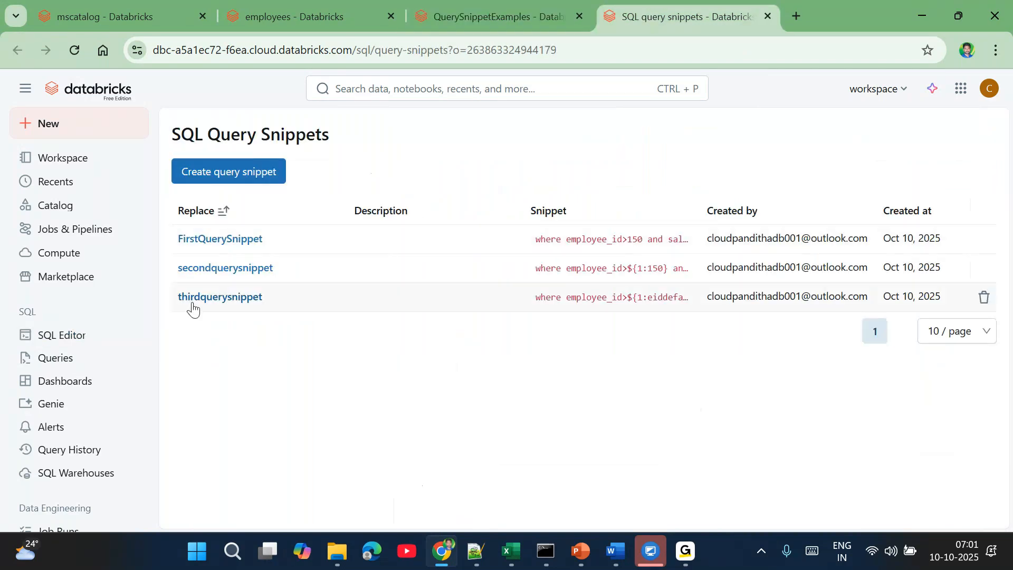
Step: Review the thirdquerysnippet definition without changing it, and remove the where clause on line 2 of the QuerySnippetExamples query
click(194, 306)
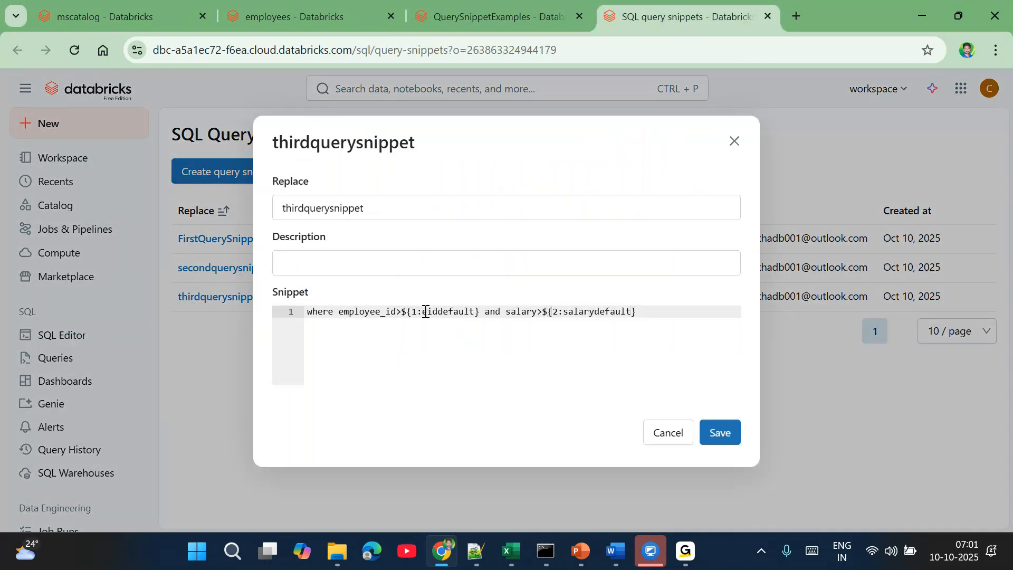
click(670, 432)
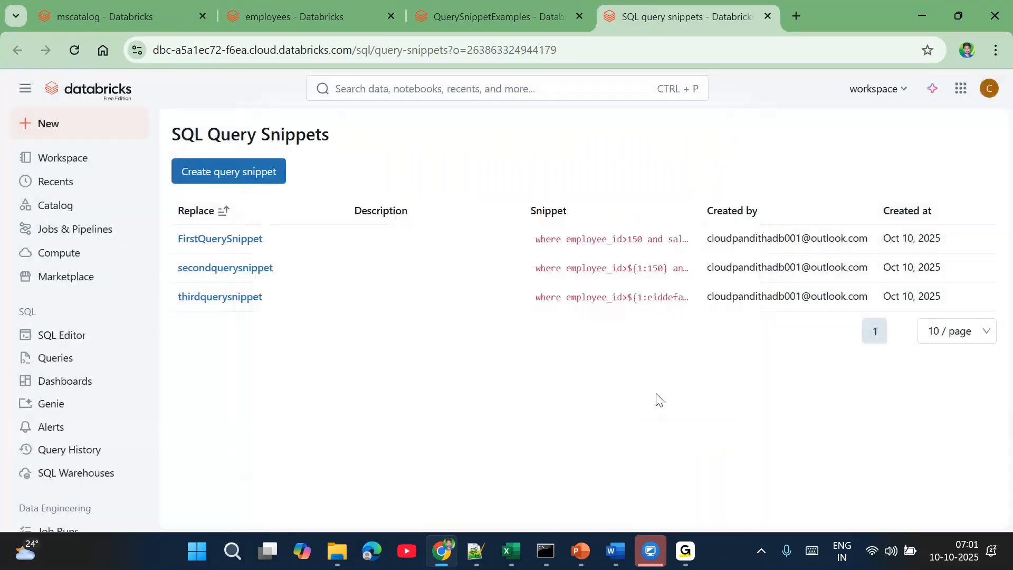
click(505, 5)
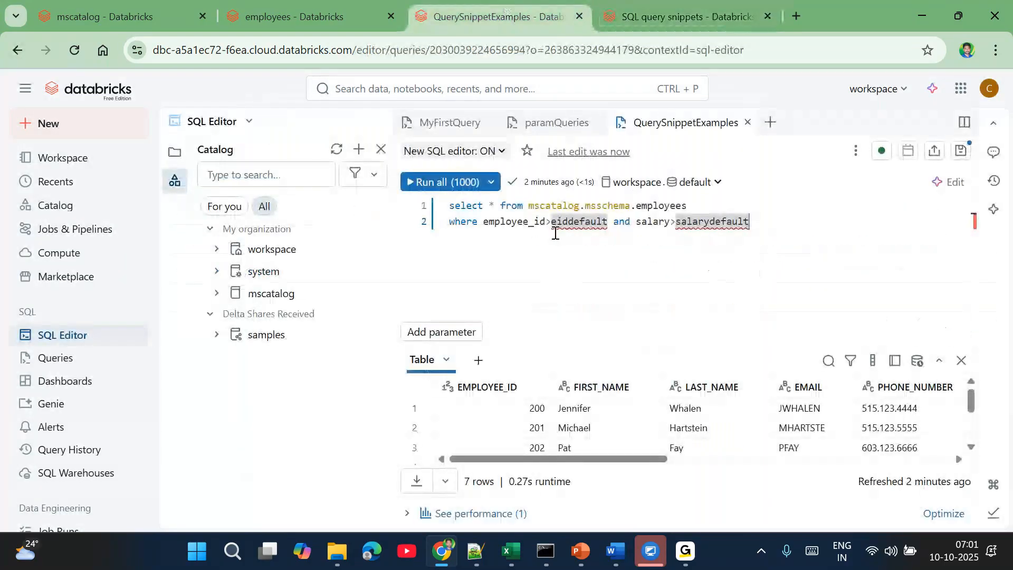
click(446, 228)
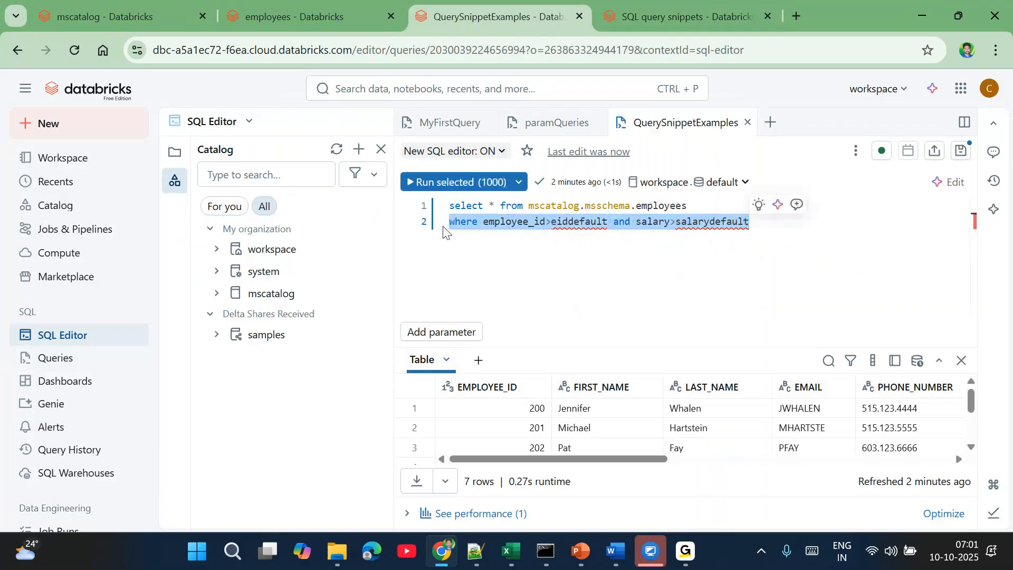
key(BackSpace)
key(BackSpace)
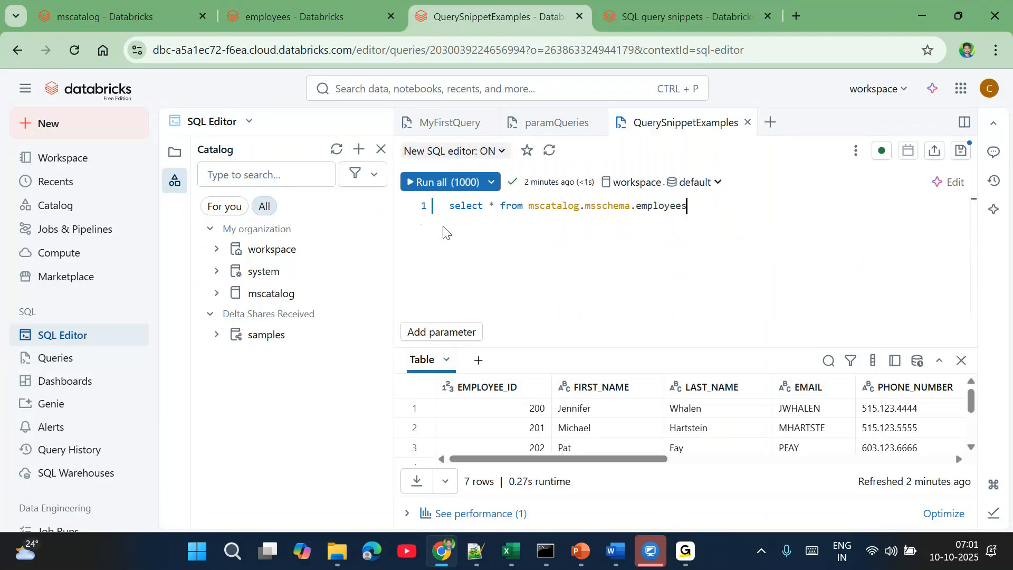
Step: Start a new query snippet on the SQL query snippets page and name it casetemplate
key(ctrl+Tab)
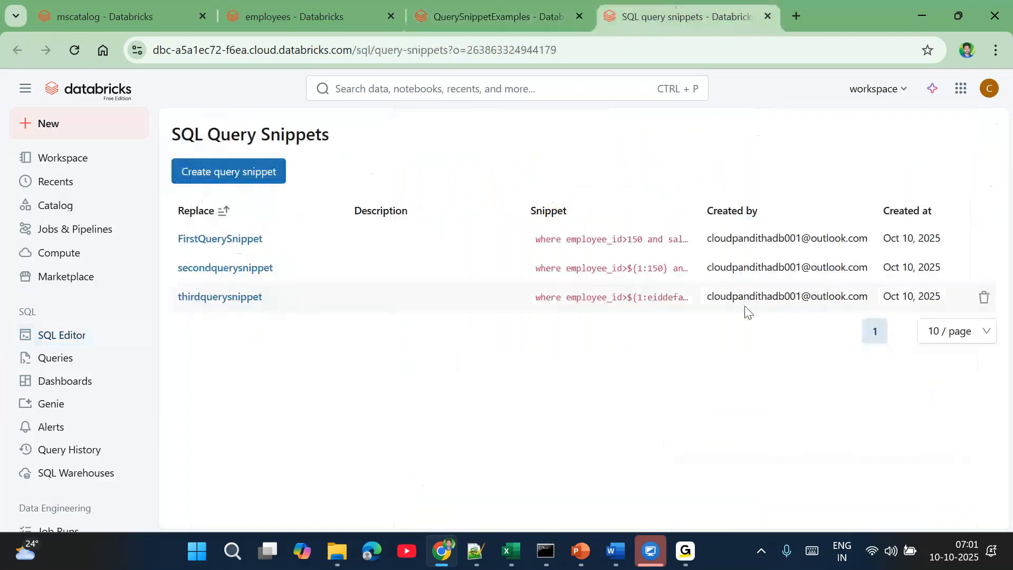
click(242, 180)
click(324, 211)
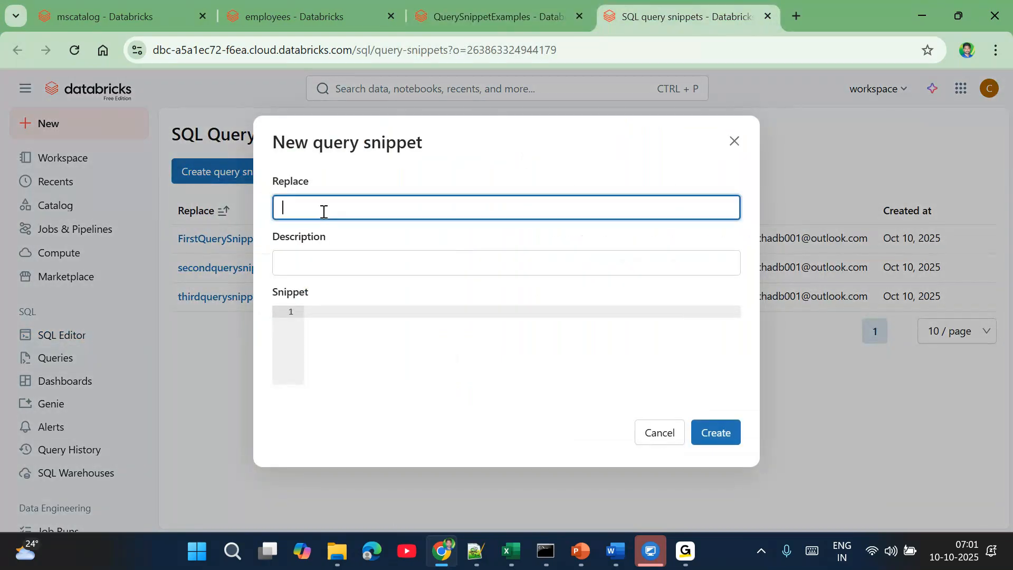
text(casetemplate)
Step: Begin the snippet text with case when ${1:salary} ${2:>1000}
click(342, 331)
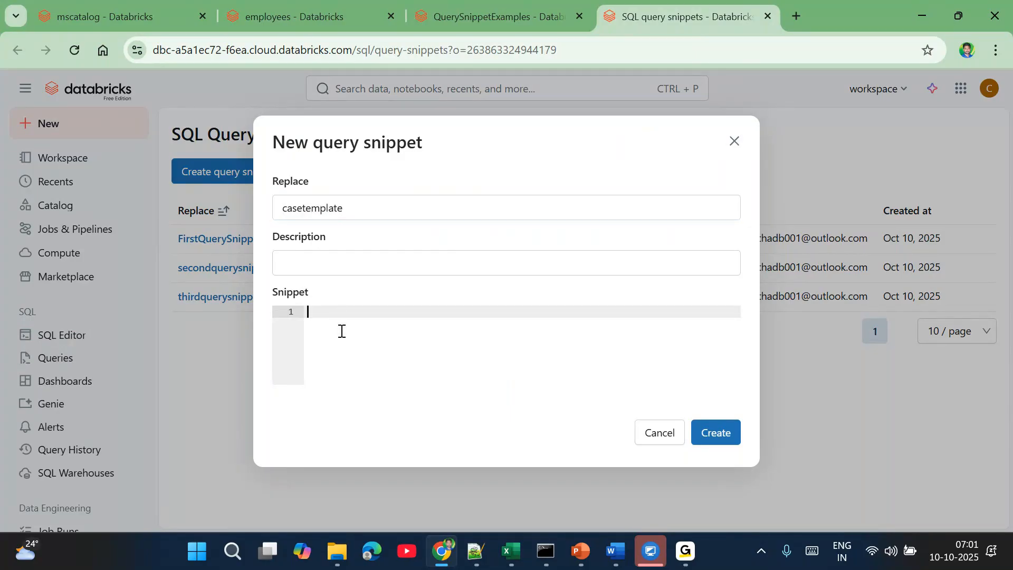
text(case when )
text({1)
key(Left)
key(Left)
text($)
key(End)
text(:salary} ${2)
text(>)
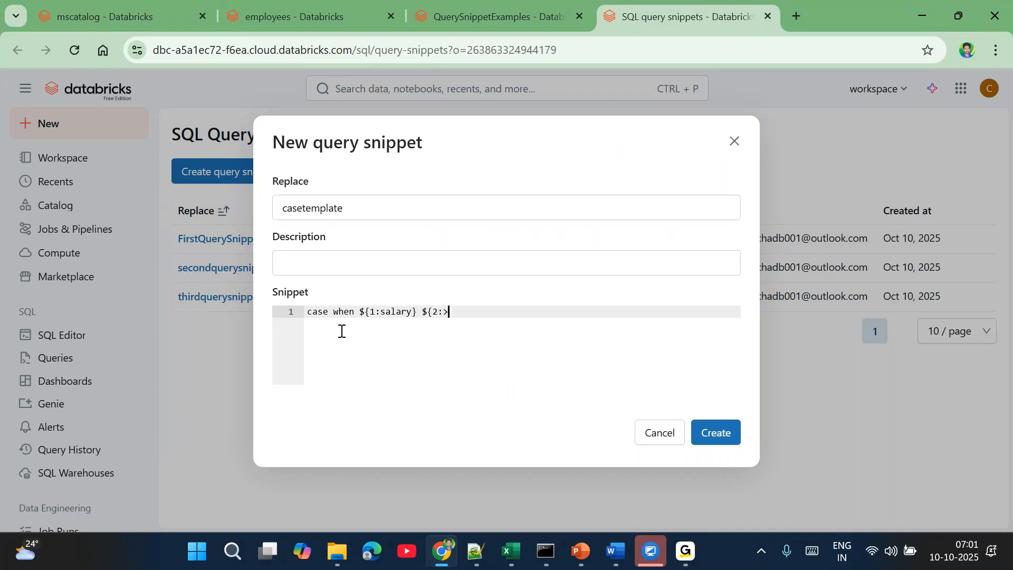
text(1000})
Step: Change the second placeholder's default to >10000 and continue the snippet with then ${3:"manager"}
drag(380, 312, 472, 311)
click(490, 314)
text(then)
click(471, 314)
key(BackSpace)
key(BackSpace)
key(BackSpace)
text(0000)
click(518, 314)
key(BackSpace)
text(${3:"manager"} el)
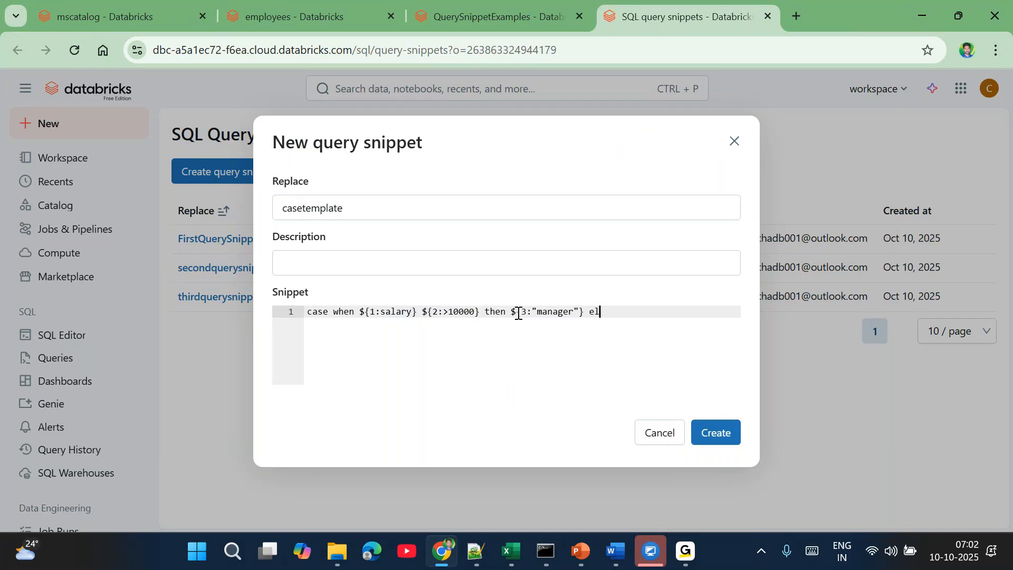
Step: Complete the case expression with else ${4:"developer"} end as role
text(se "developer")
click(618, 312)
text(${4:)
key(End)
text(} end as role)
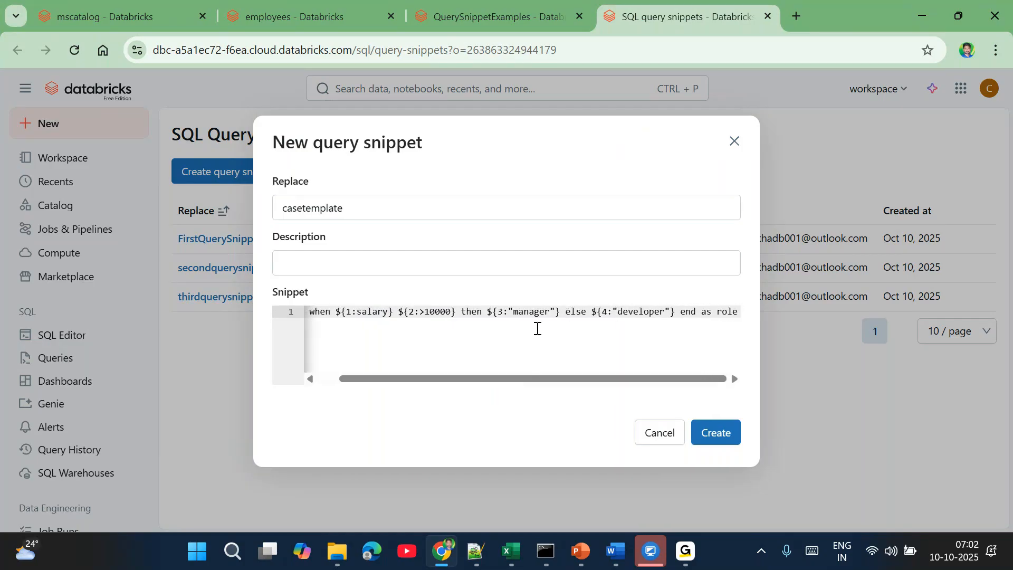
Step: Check the placeholders across the case expression and create the casetemplate snippet
key(Home)
click(365, 312)
drag(378, 312, 575, 311)
drag(653, 312, 690, 311)
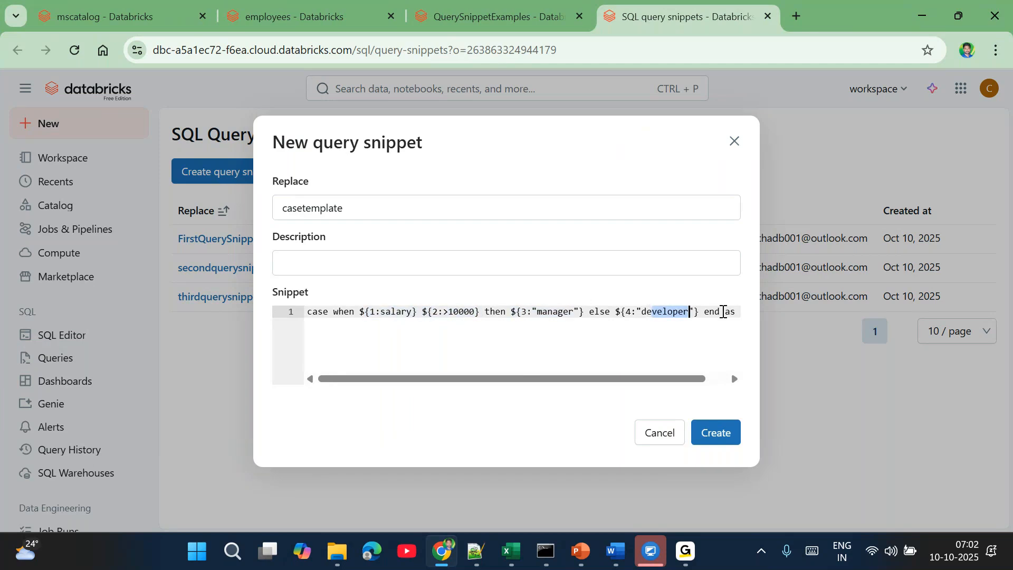
double_click(373, 313)
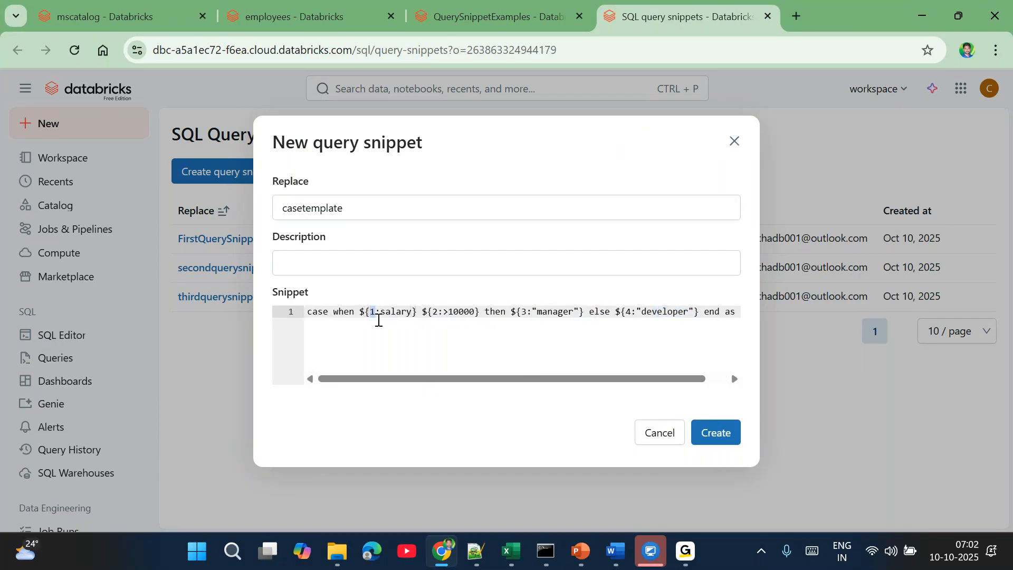
click(445, 312)
click(724, 440)
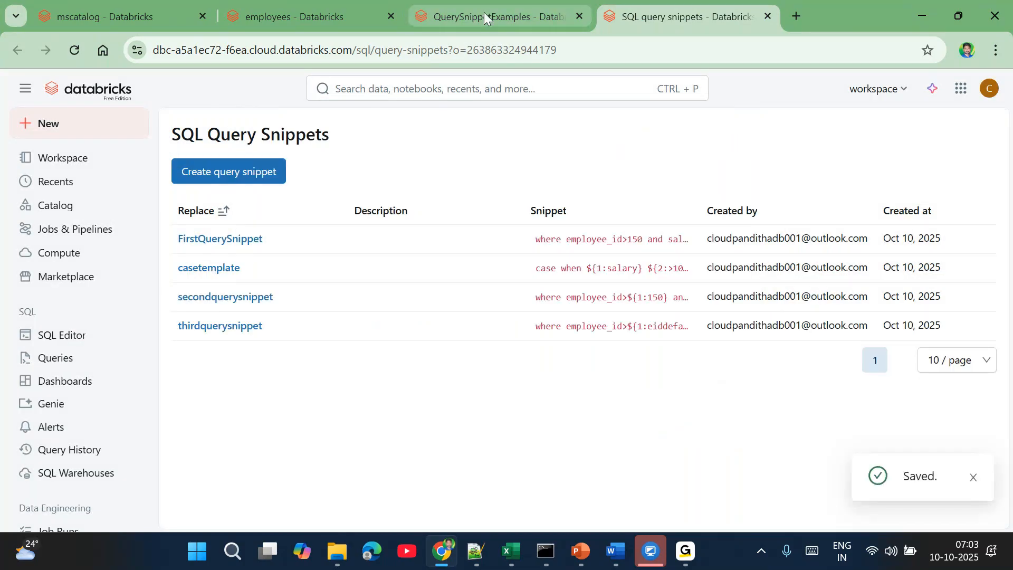
Step: Return to the QuerySnippetExamples query and insert the casetemplate snippet as an additional comma-separated column after the asterisk
click(485, 18)
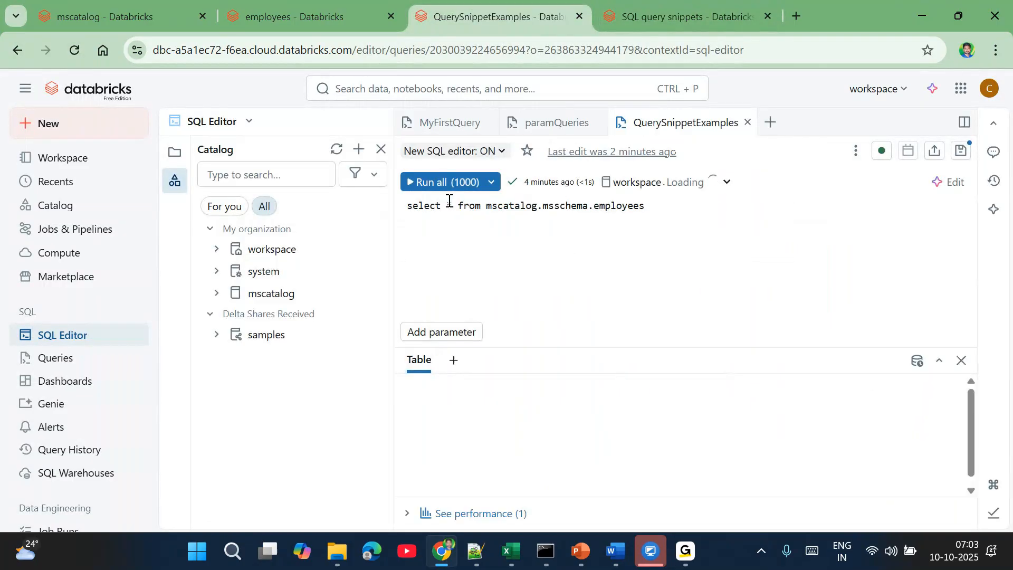
click(495, 206)
text(,)
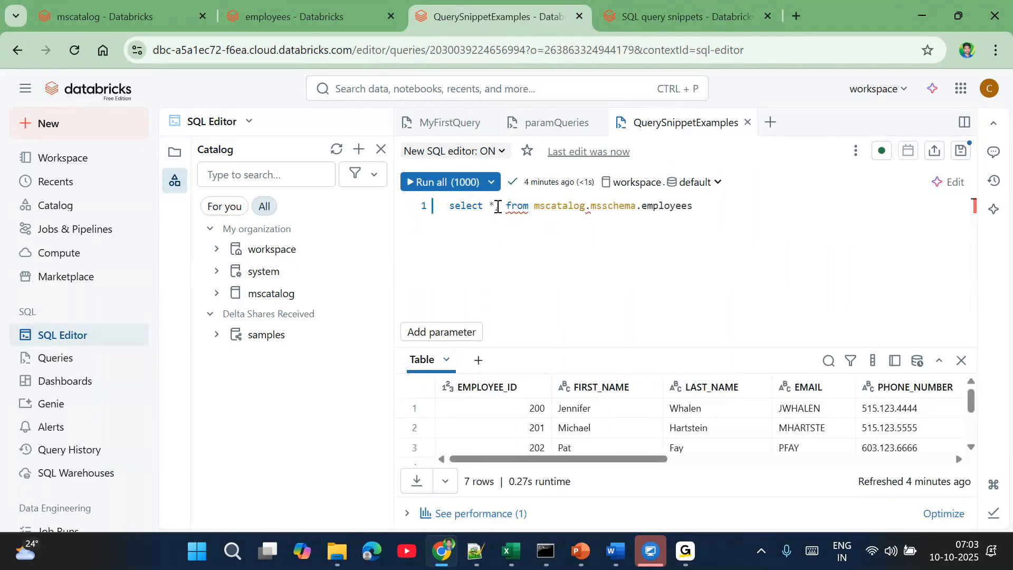
text(ca)
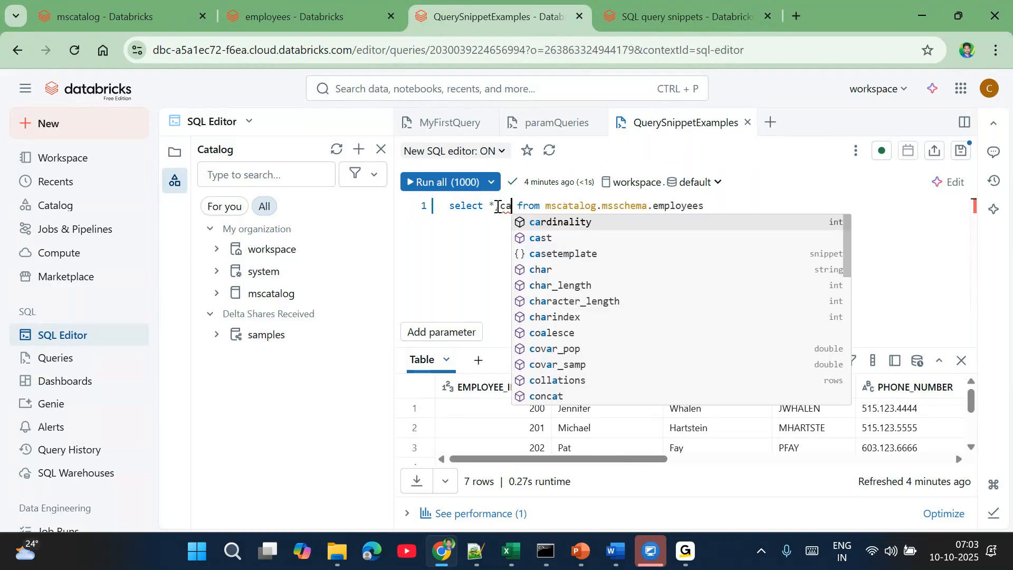
text(s)
key(Down)
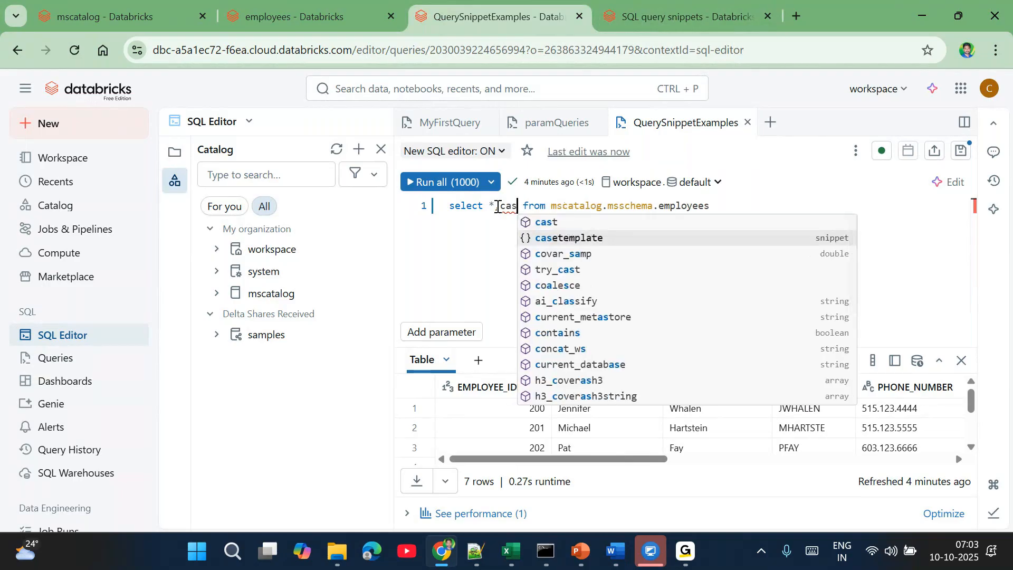
key(Return)
click(572, 254)
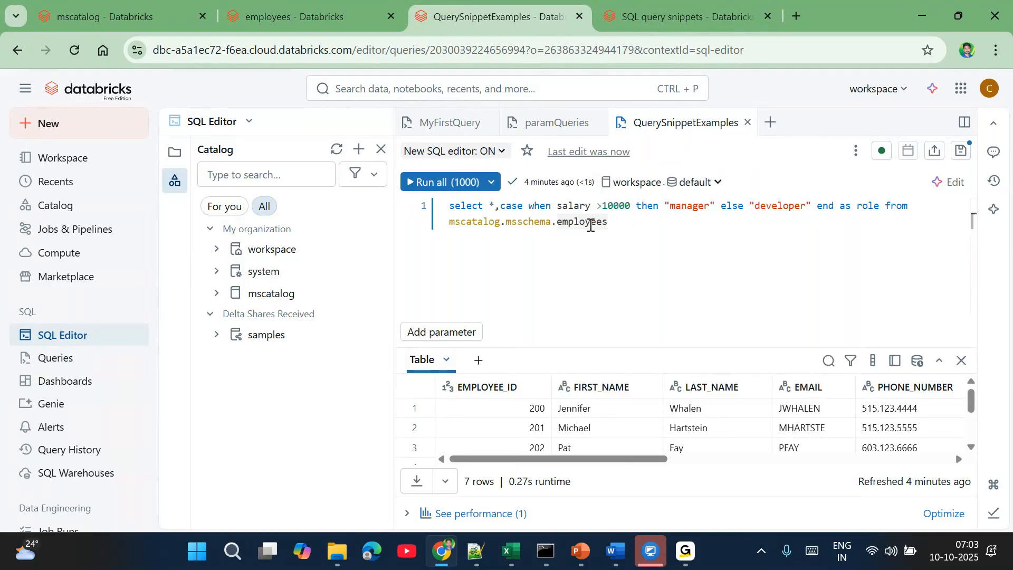
Step: Select the whole employees query with its case expression and run it
drag(568, 207, 631, 207)
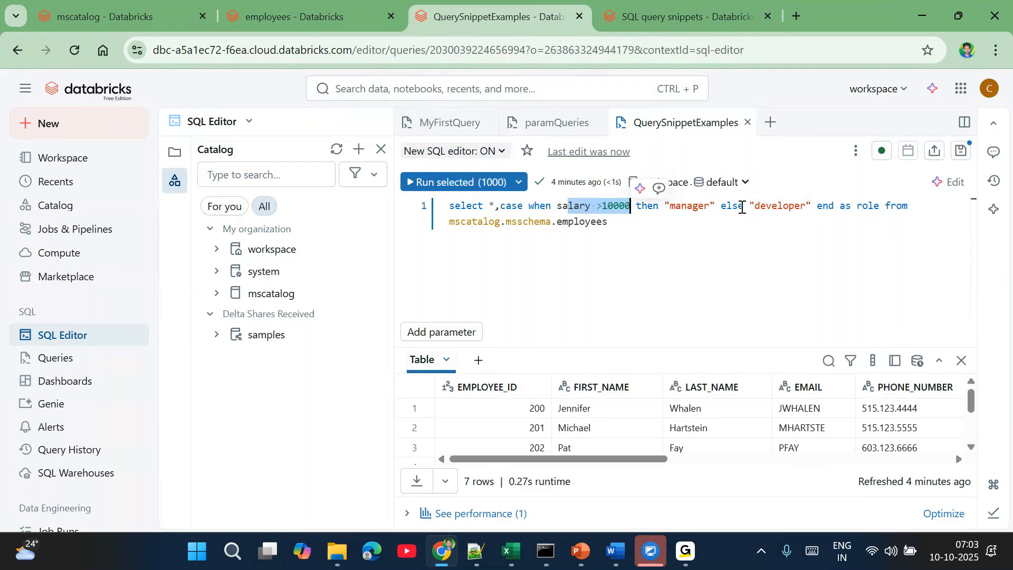
drag(642, 222, 453, 208)
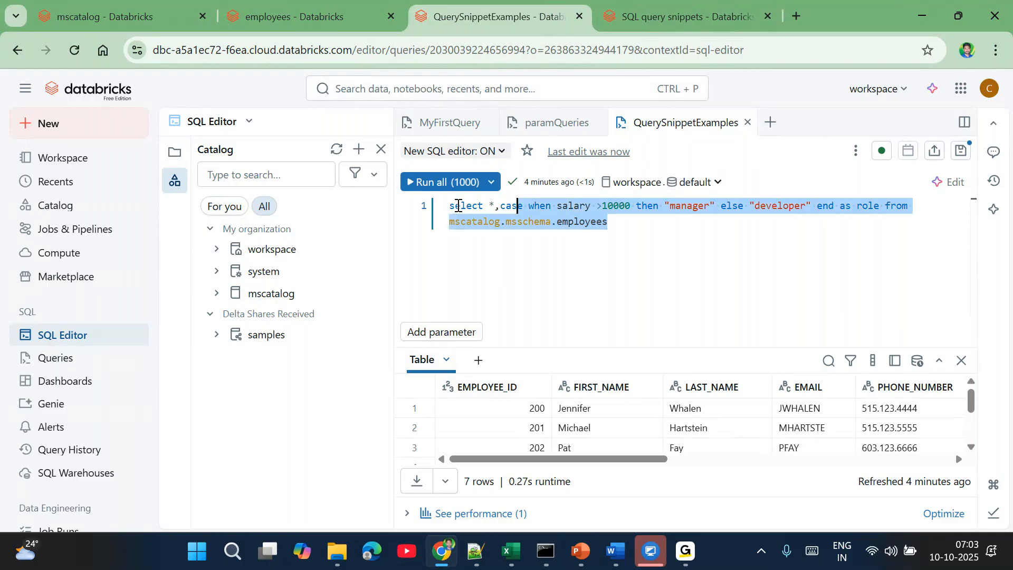
click(426, 183)
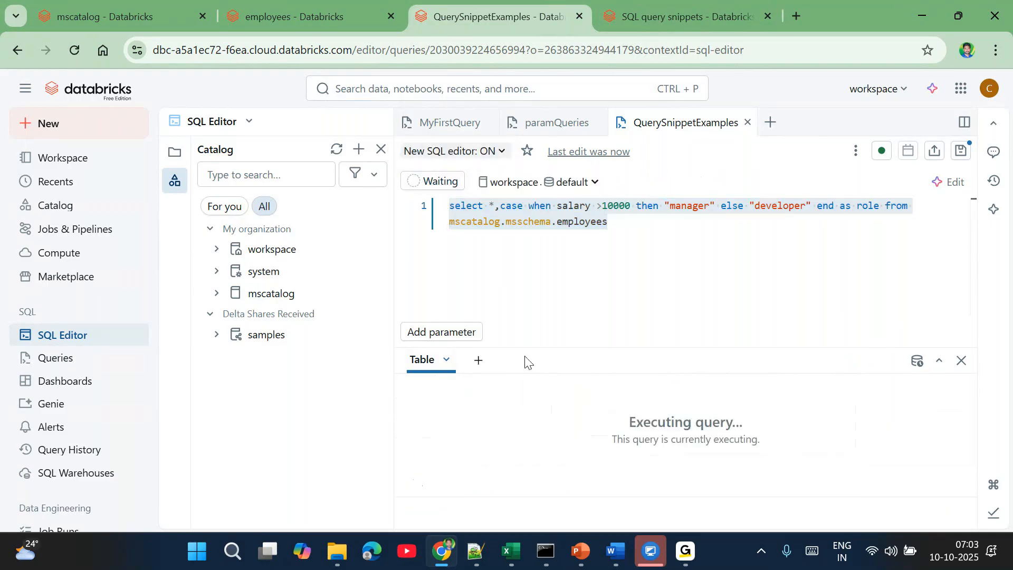
Step: Examine the role column against the salaries throughout the query results
scroll(690, 450, right, 5)
scroll(692, 455, right, 5)
drag(934, 411, 928, 450)
scroll(928, 450, down, 3)
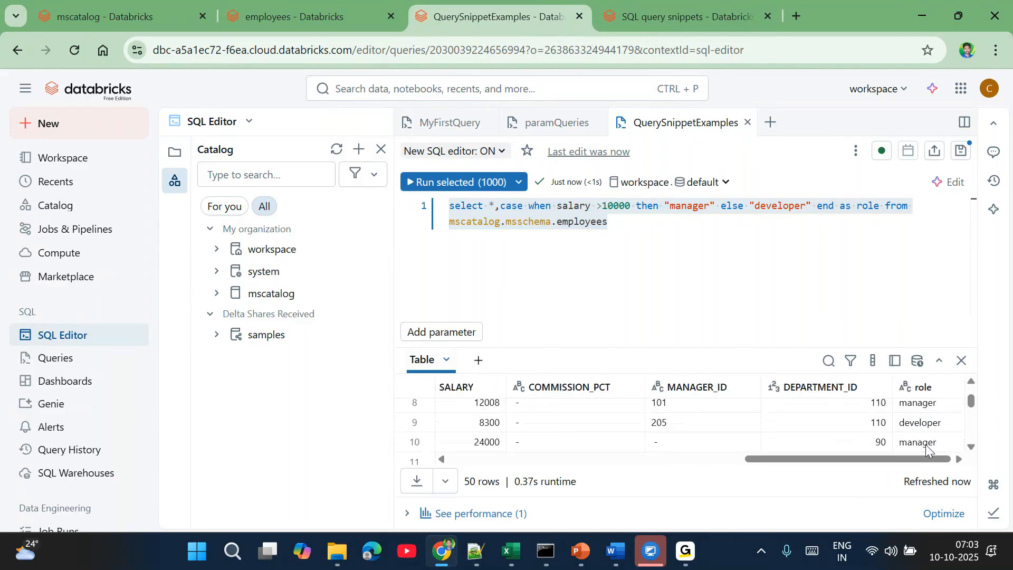
double_click(924, 405)
double_click(911, 444)
scroll(911, 448, down, 5)
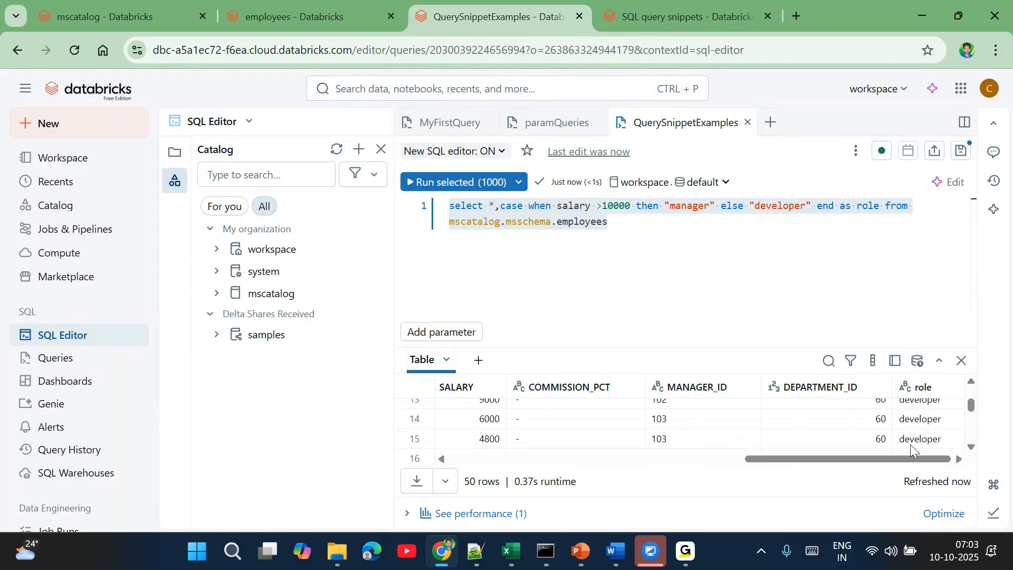
scroll(911, 447, down, 10)
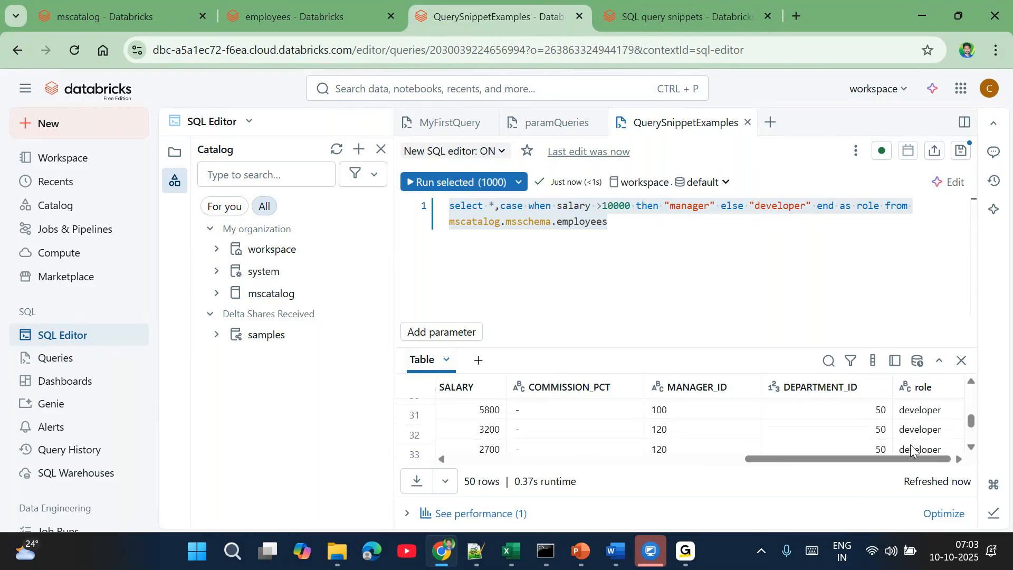
scroll(911, 448, up, 15)
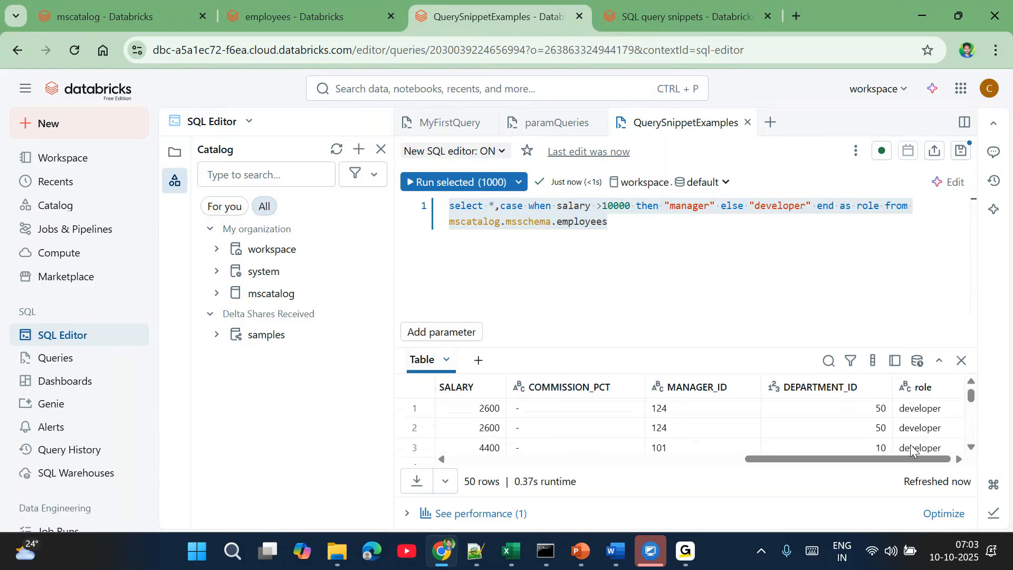
click(668, 251)
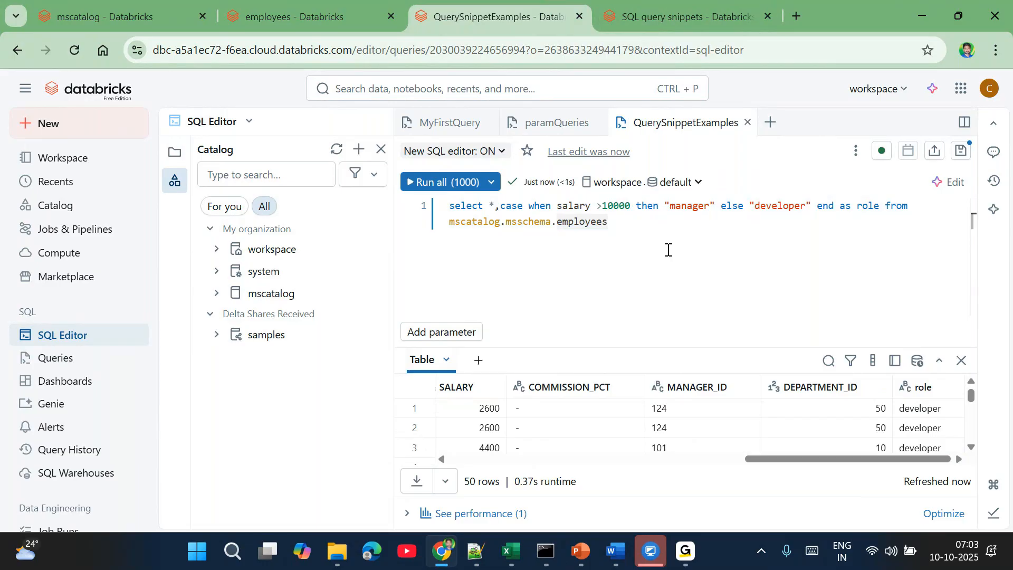
Step: Switch to Notepad++ and read the query snippet notes at the end of new 411, including the snippet use cases
click(468, 559)
scroll(285, 282, down, 5)
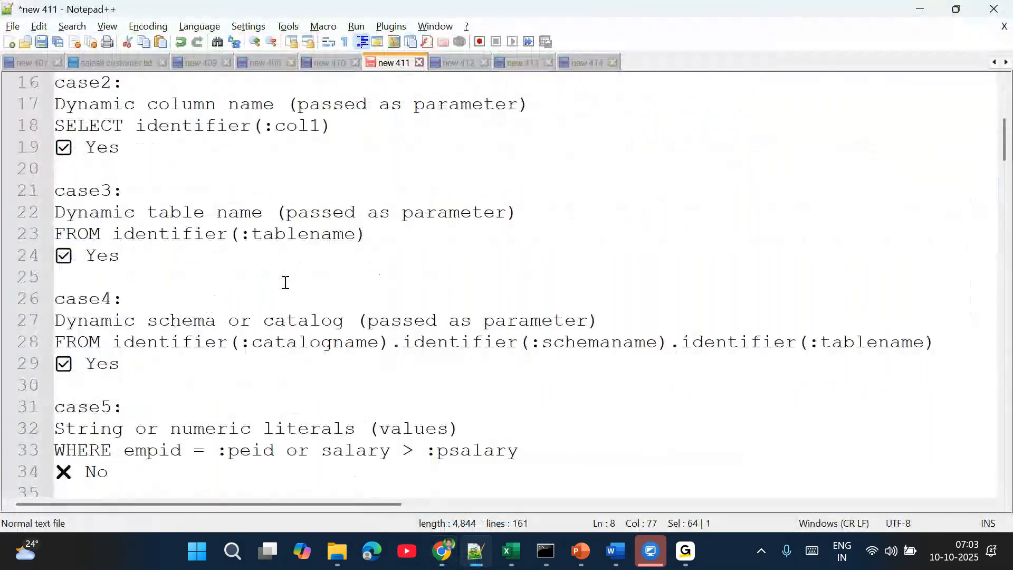
scroll(285, 283, down, 3)
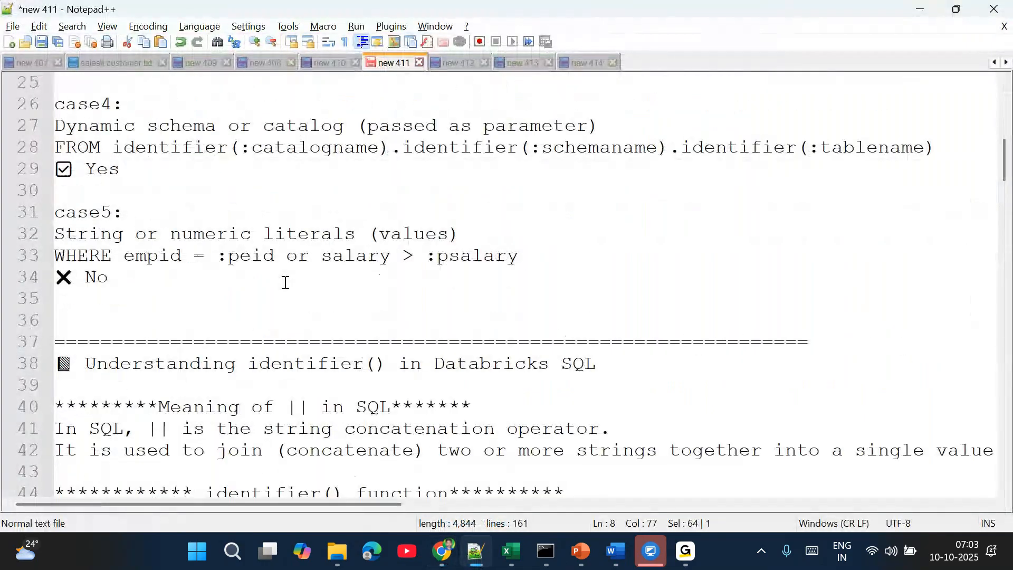
scroll(285, 283, down, 3)
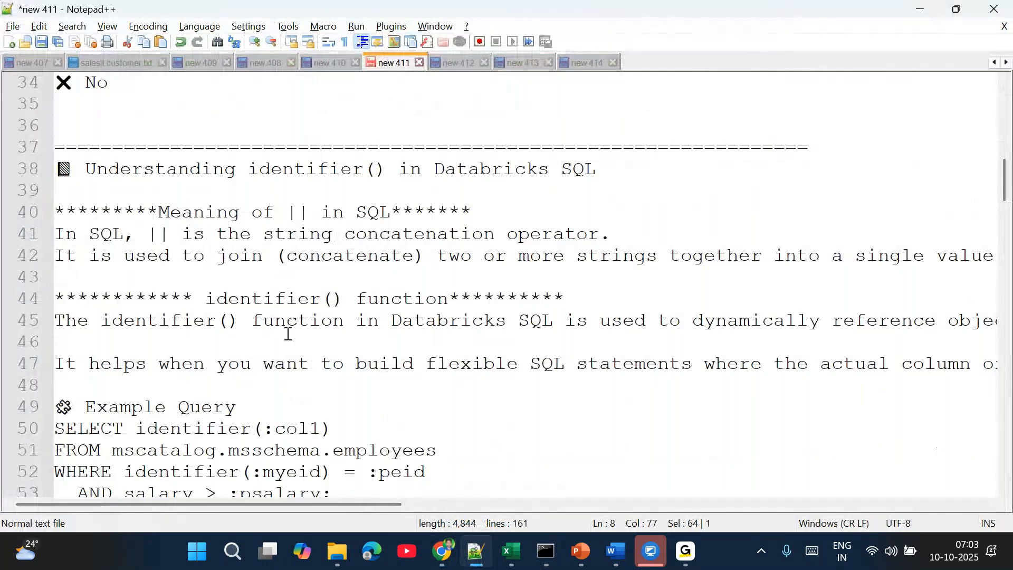
scroll(287, 334, down, 2)
scroll(288, 334, down, 3)
scroll(288, 334, down, 9)
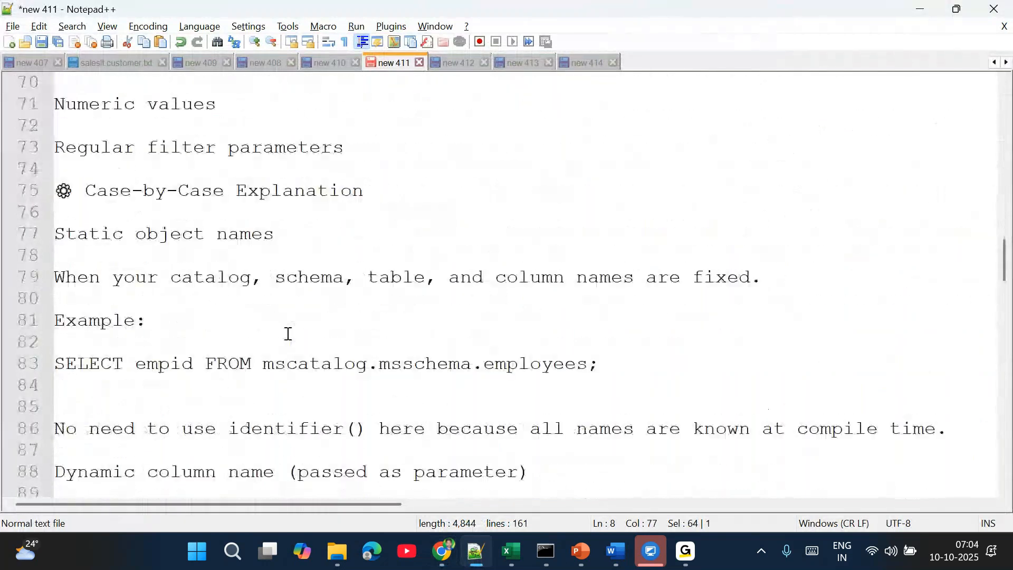
scroll(287, 334, down, 7)
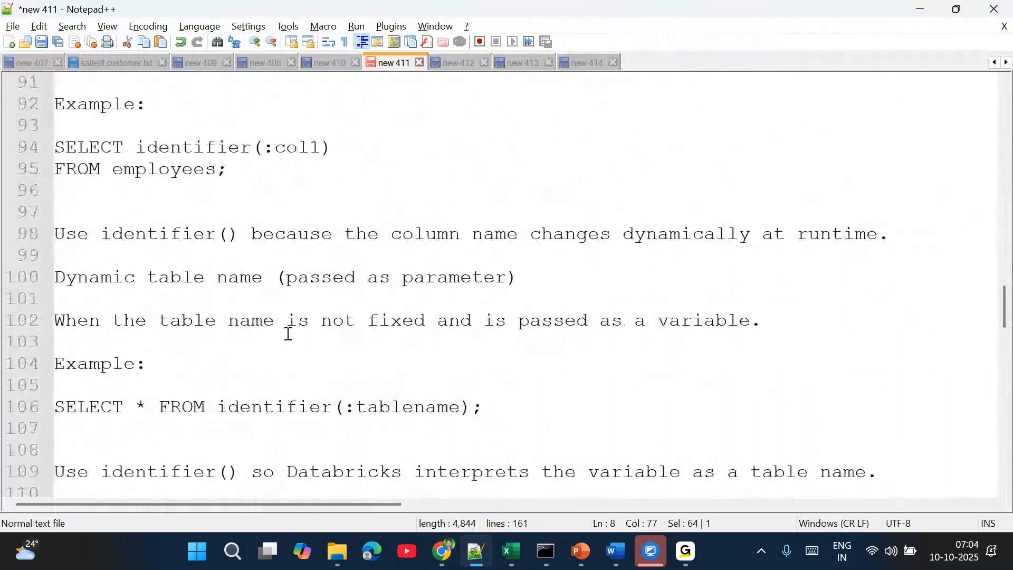
scroll(288, 334, down, 10)
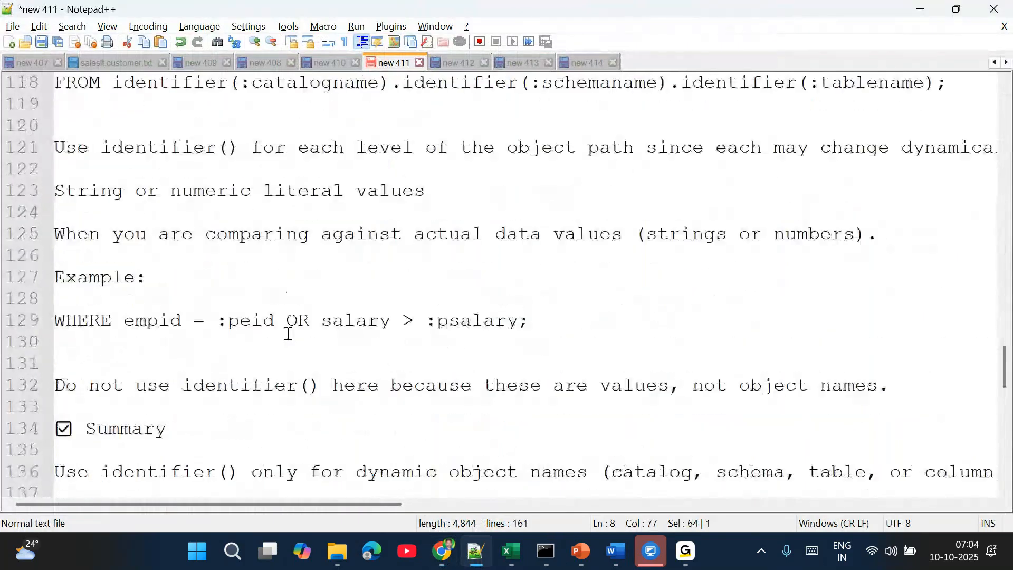
scroll(287, 334, down, 6)
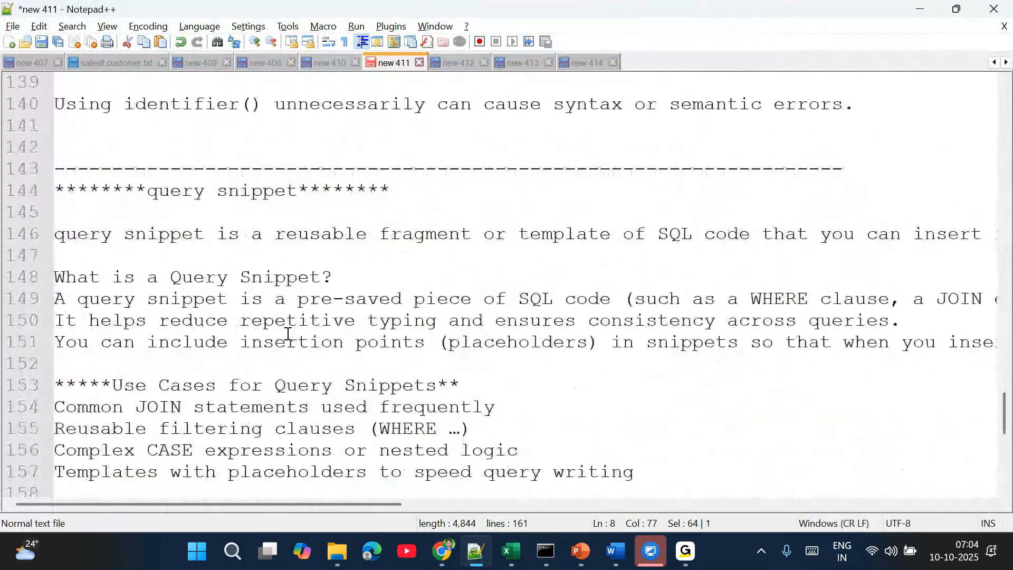
drag(170, 255, 375, 251)
drag(65, 279, 502, 279)
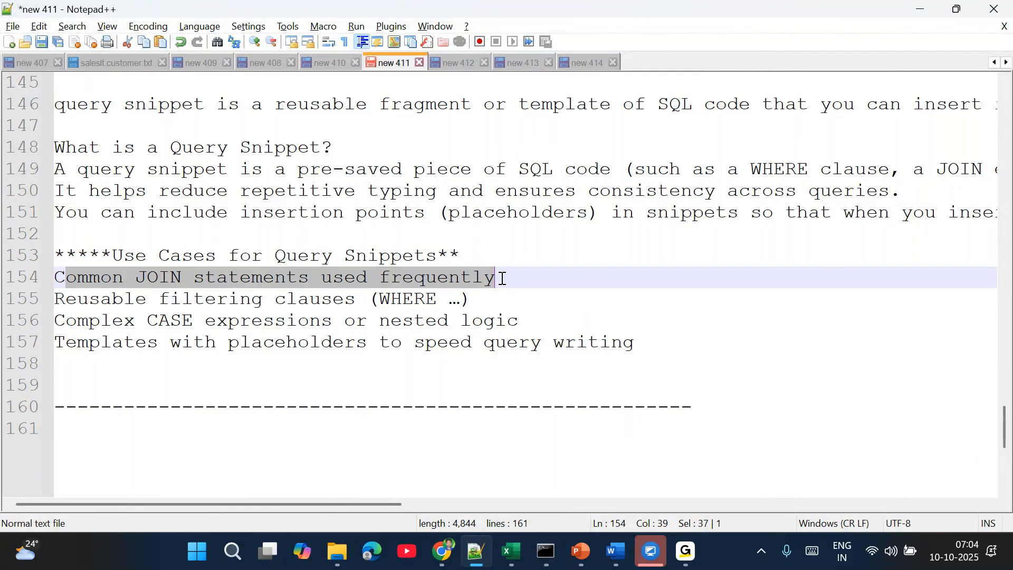
Step: Read the CASE expressions and placeholder templates use cases in the query snippet notes
double_click(247, 321)
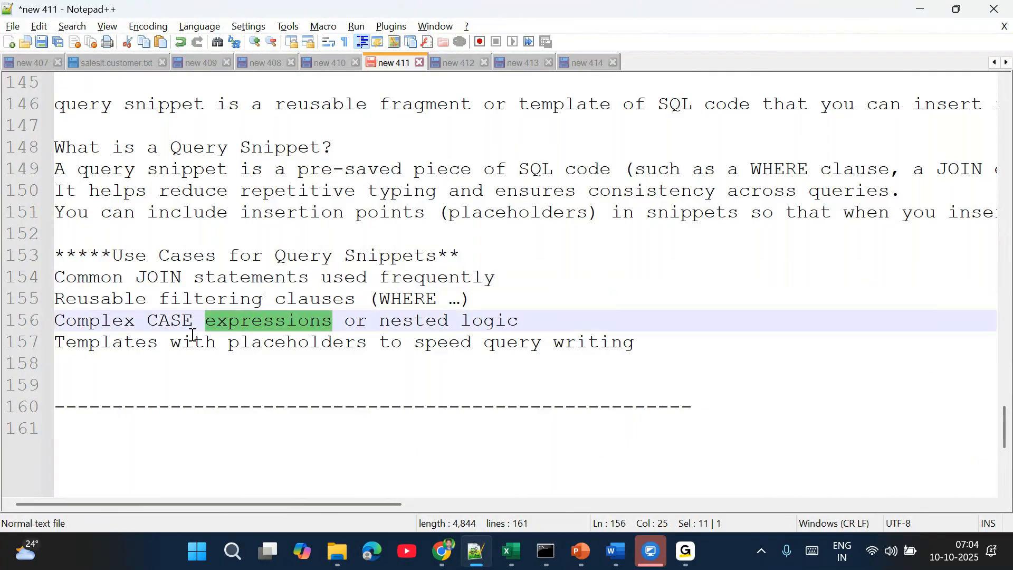
double_click(132, 343)
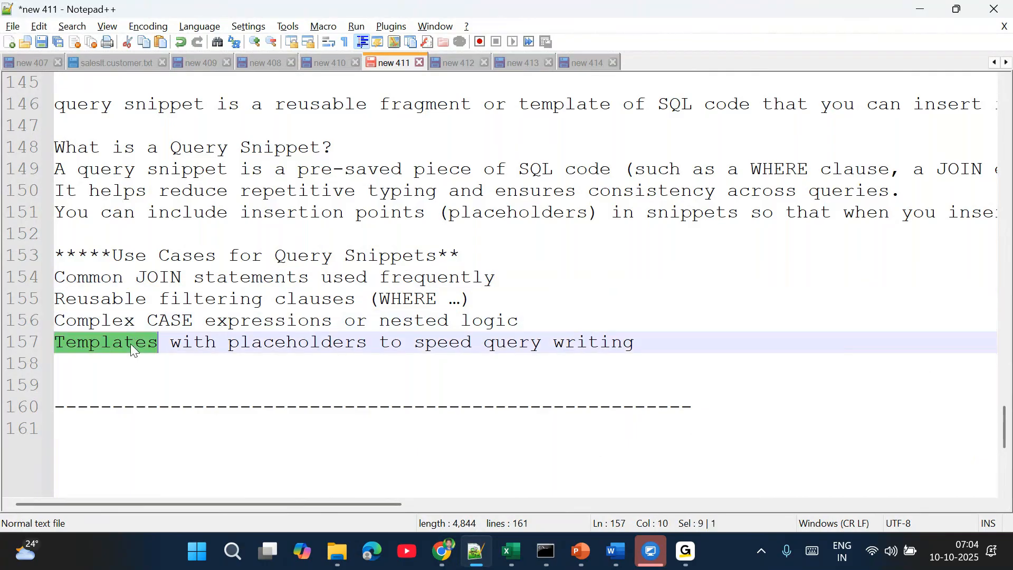
double_click(351, 344)
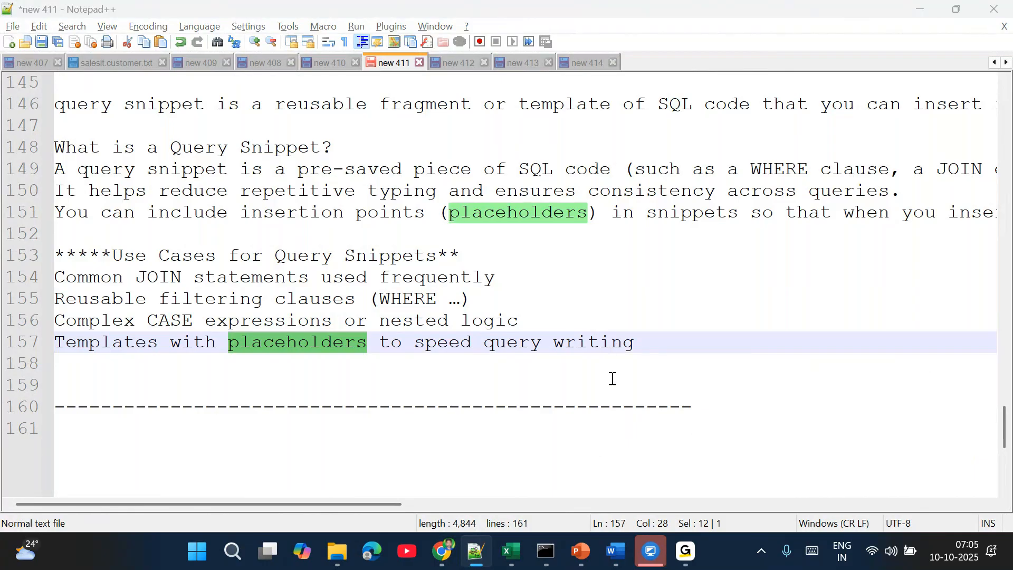
Step: Switch to Databricks, inspect the eiddefault placeholder in thirdquerysnippet on the SQL Query Snippets page, and close the snippet without saving
key(alt+Tab)
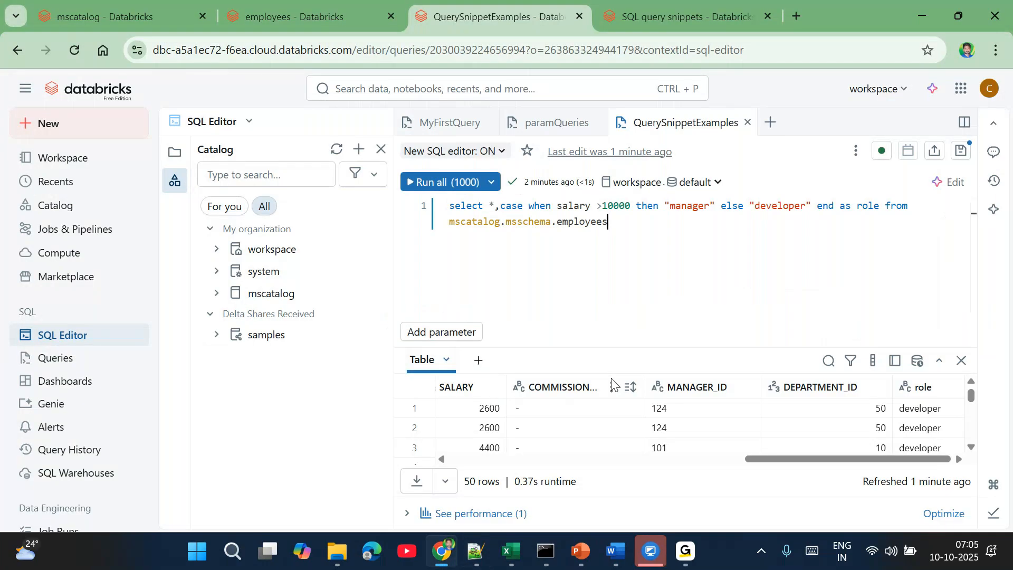
click(681, 16)
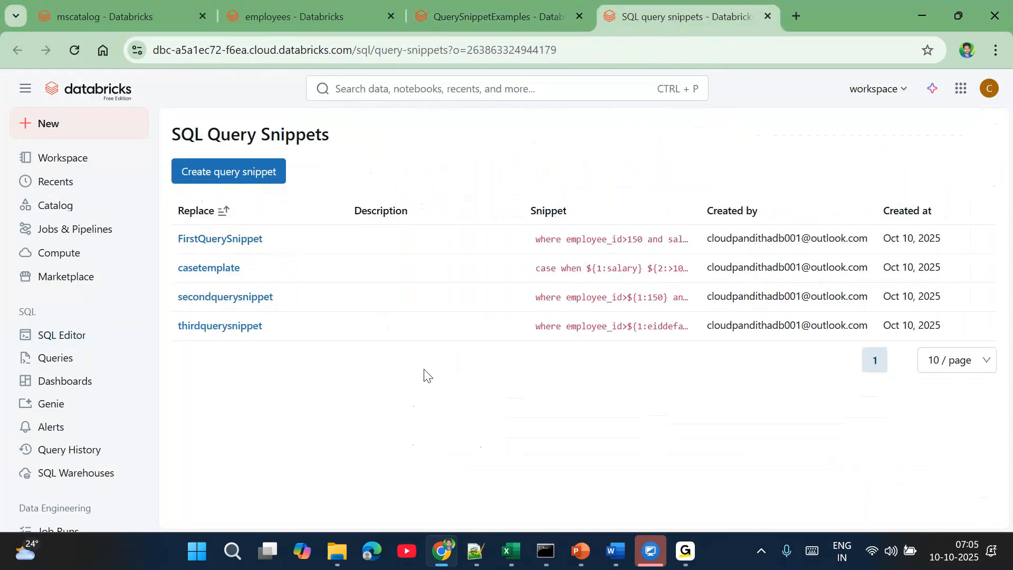
click(219, 333)
double_click(446, 312)
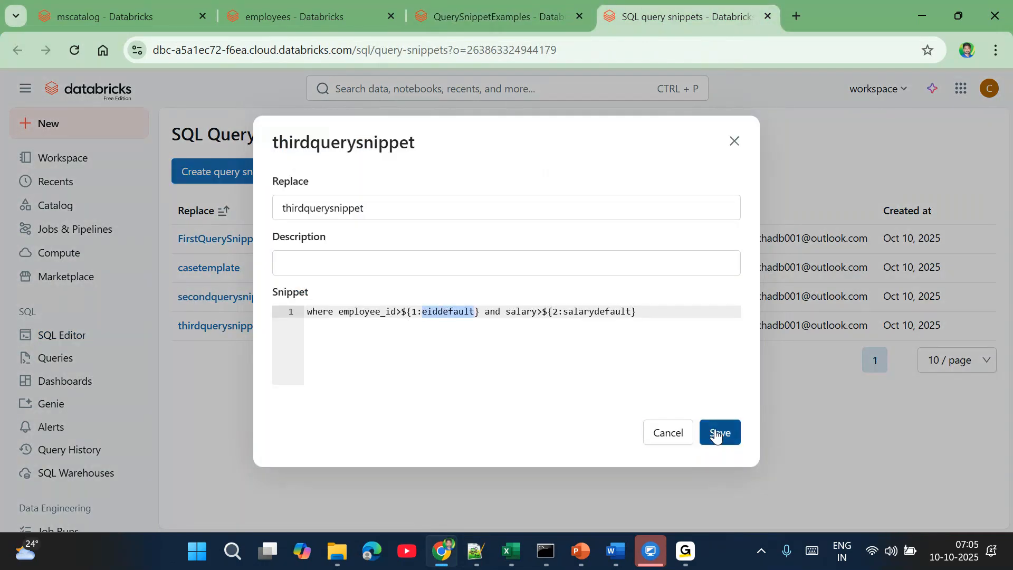
click(667, 431)
Step: Examine the salary, manager and developer placeholders in the casetemplate snippet and close it without saving
click(227, 267)
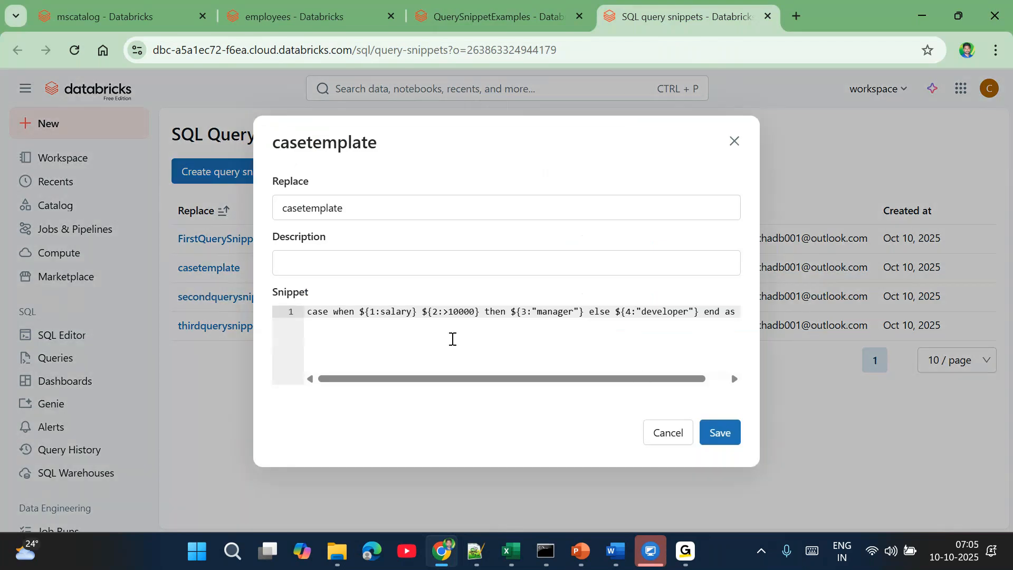
double_click(398, 312)
double_click(554, 312)
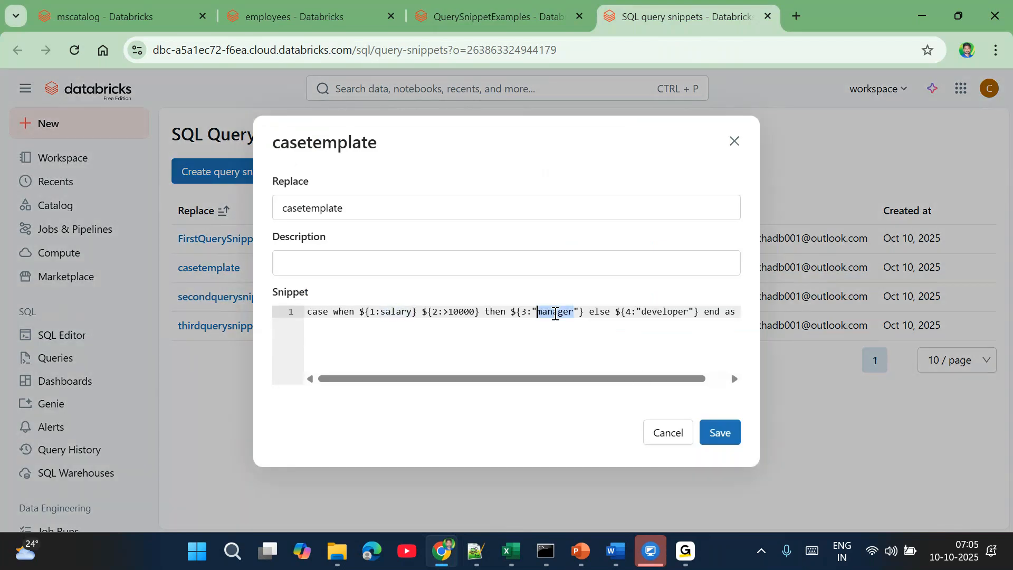
double_click(388, 312)
double_click(557, 317)
double_click(656, 322)
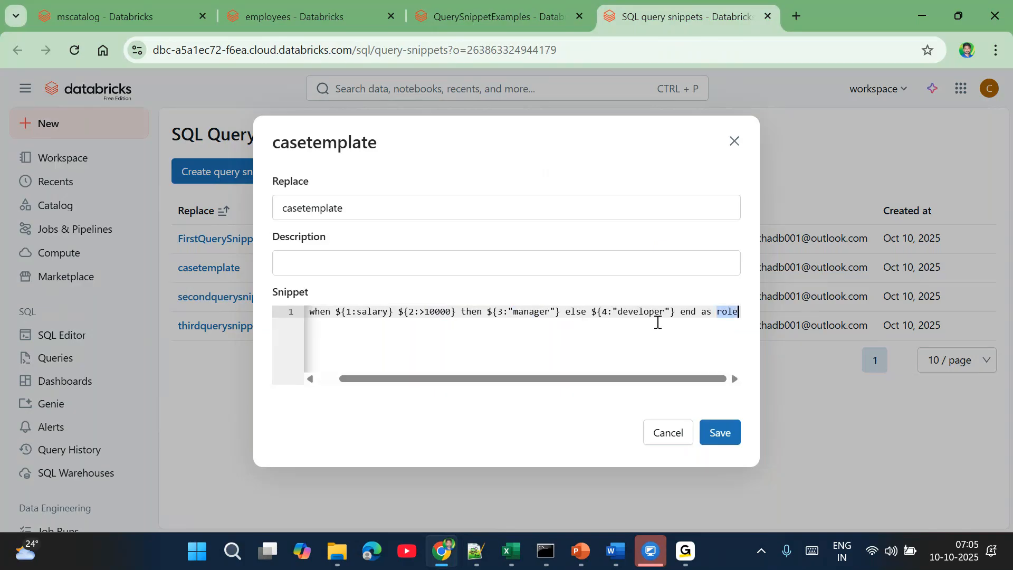
scroll(504, 344, left, 1)
double_click(395, 311)
double_click(465, 311)
click(568, 308)
double_click(568, 311)
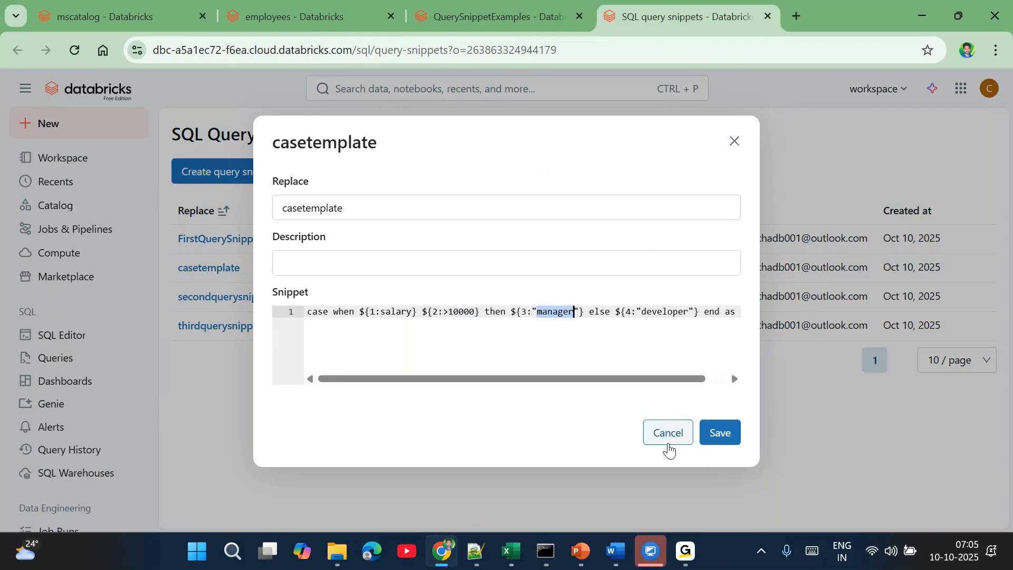
click(668, 443)
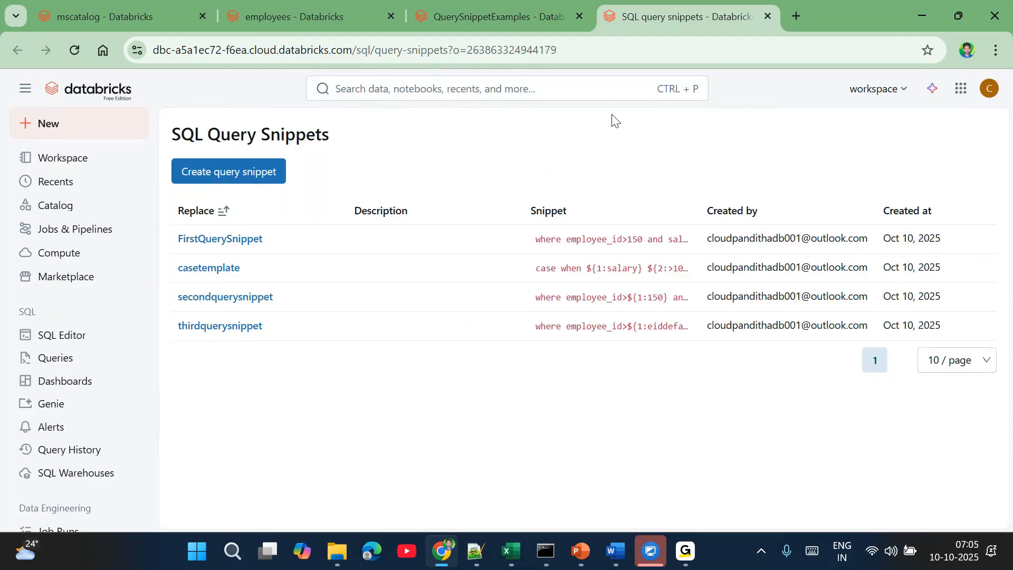
Step: Return to the Notepad++ notes and read the use case about templates with placeholders speeding up query writing
click(473, 554)
click(274, 406)
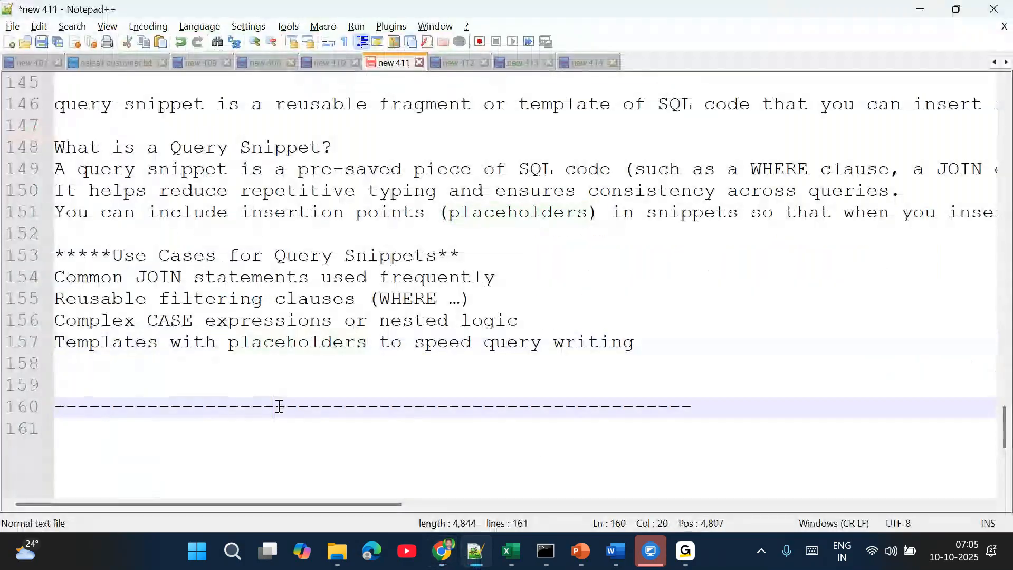
drag(421, 344, 640, 351)
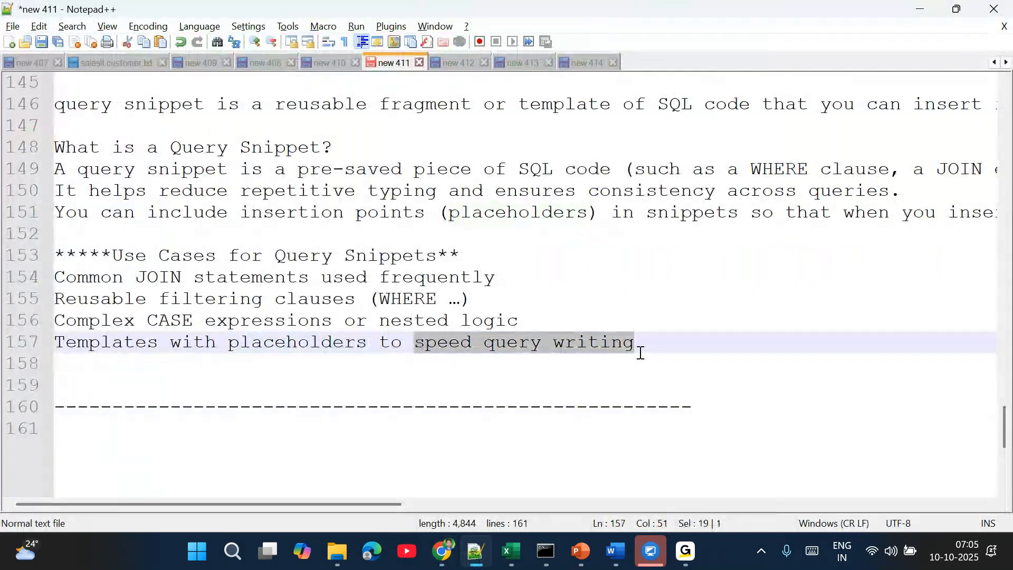
click(640, 351)
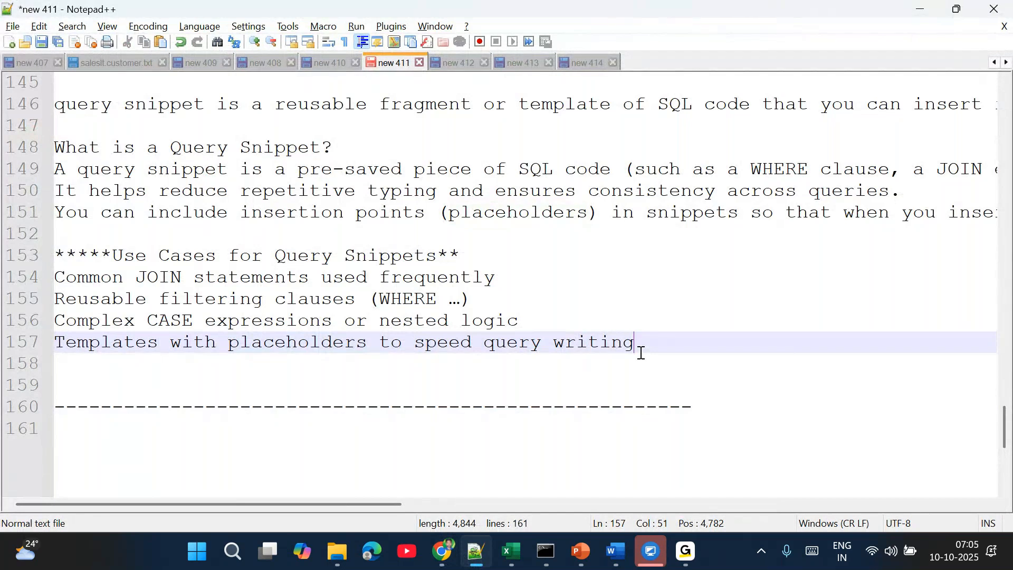
Step: Read the full definition under "What is a Query Snippet?", including the long line about insertion points
drag(207, 173, 601, 170)
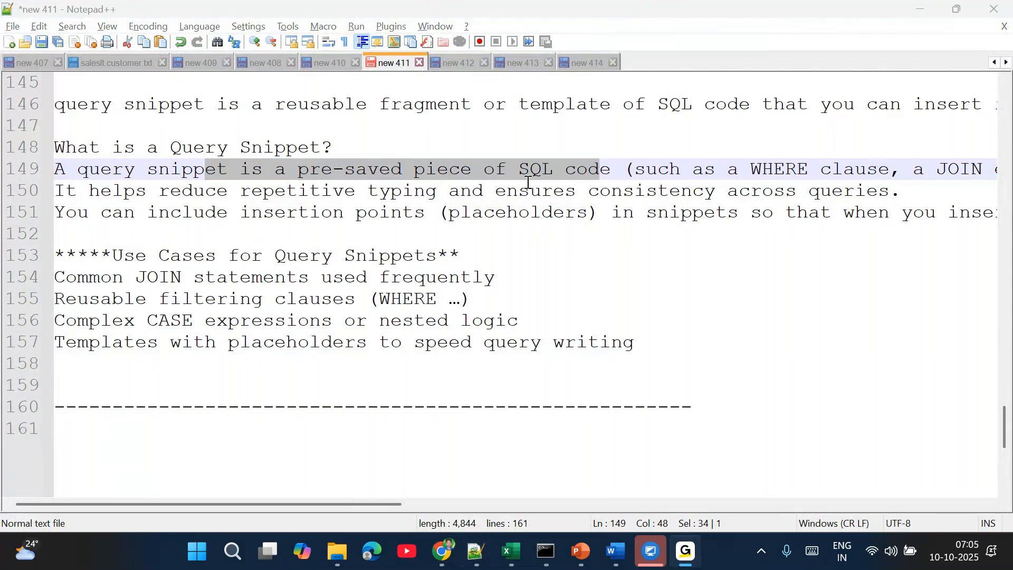
drag(205, 192, 889, 184)
drag(170, 220, 621, 224)
click(637, 217)
scroll(680, 232, right, 3)
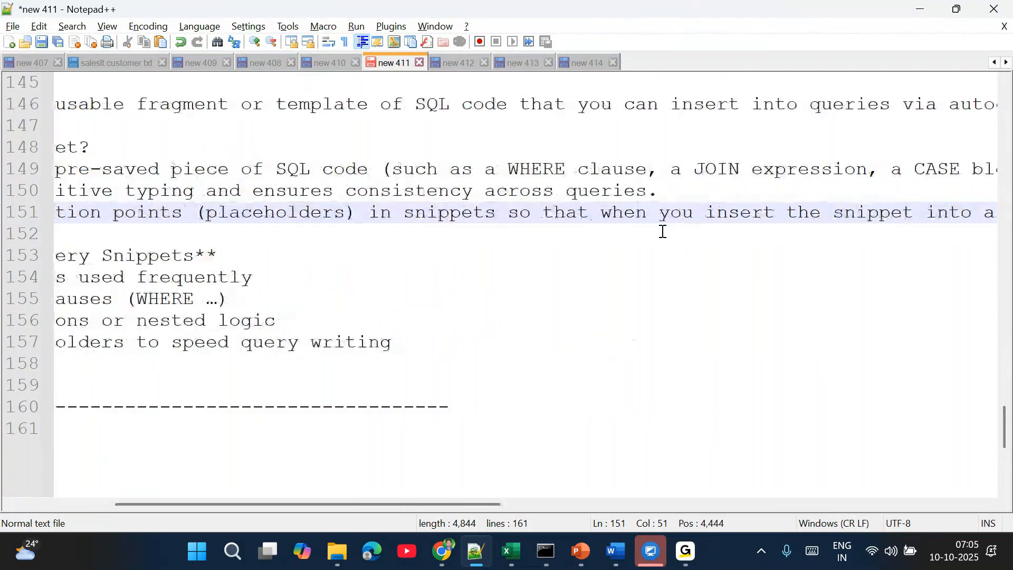
scroll(846, 233, right, 6)
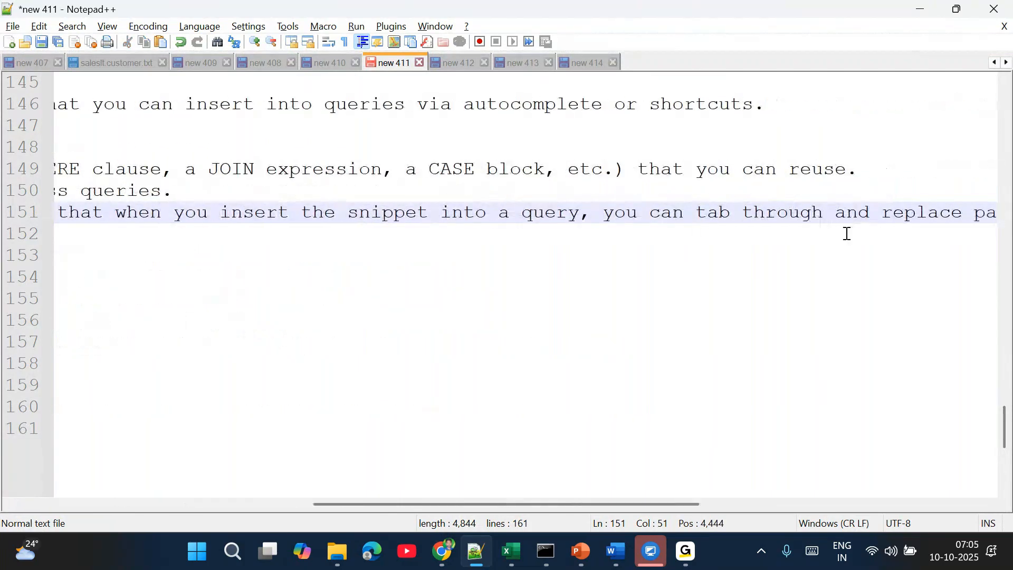
scroll(848, 234, right, 1)
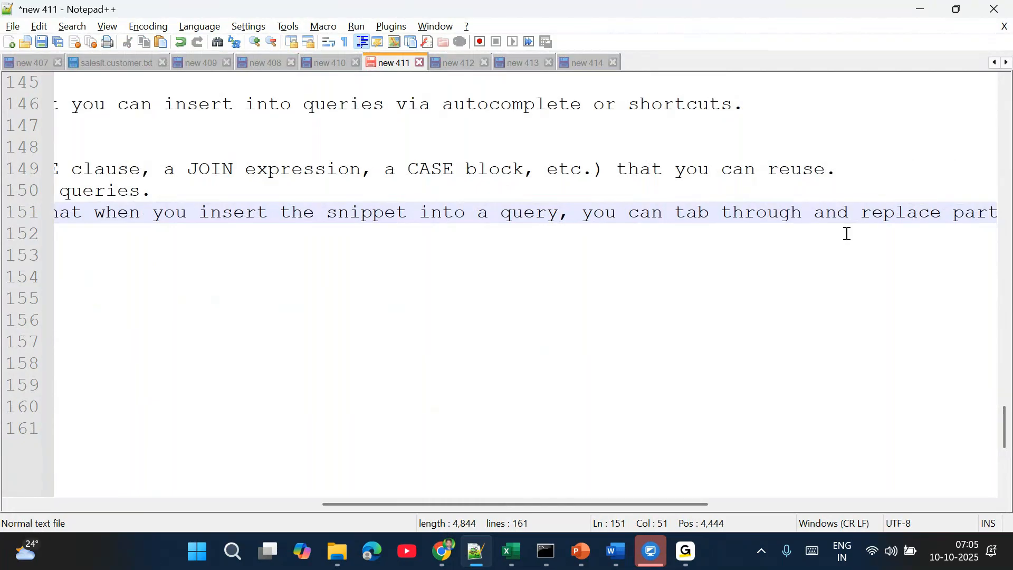
scroll(848, 234, right, 6)
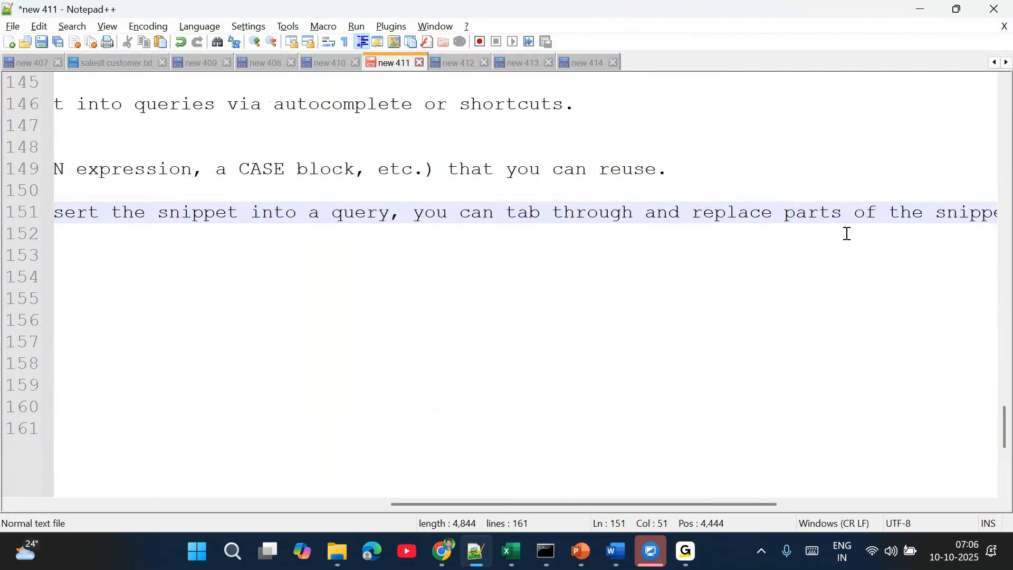
scroll(848, 234, left, 4)
scroll(848, 233, right, 2)
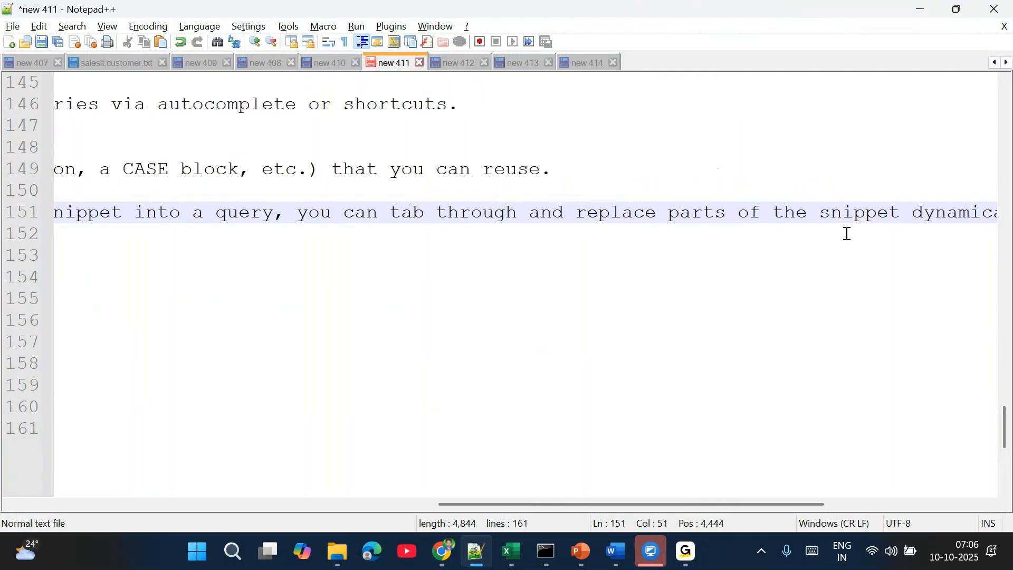
scroll(848, 234, left, 5)
scroll(848, 234, left, 2)
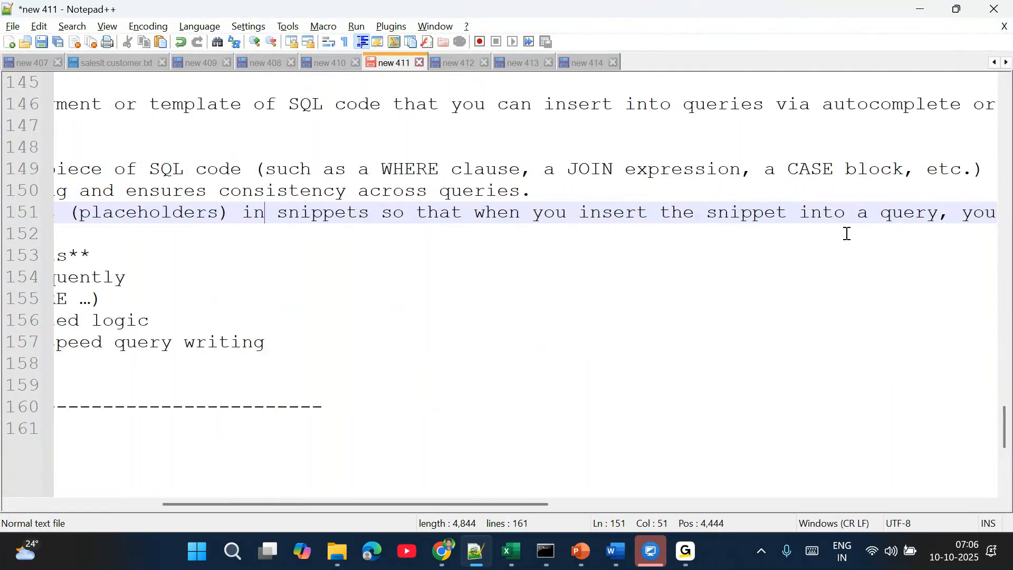
scroll(848, 234, left, 5)
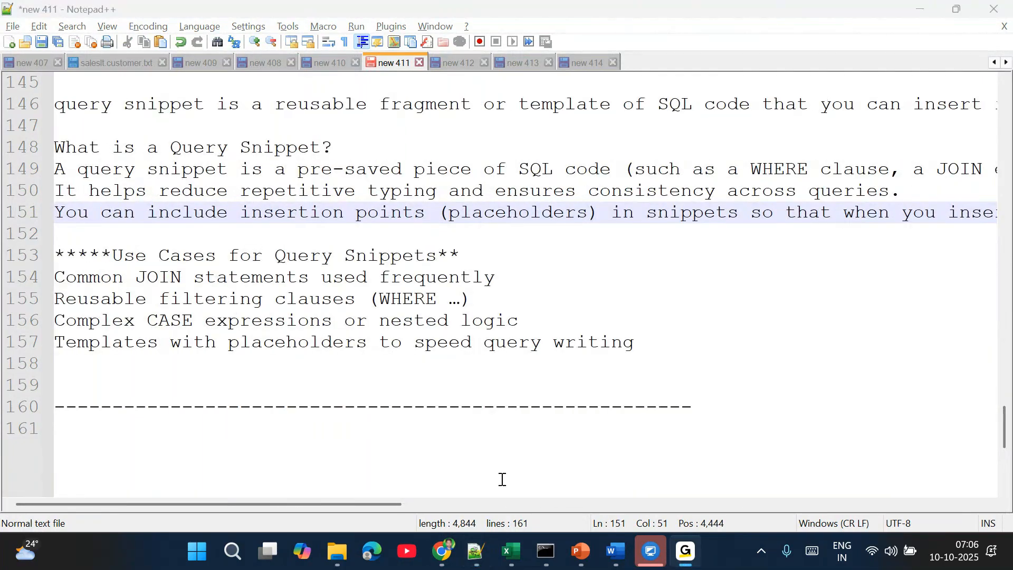
Step: Open the new 414 notes and review the SQL query parameters and query snippet topics in the list
click(442, 551)
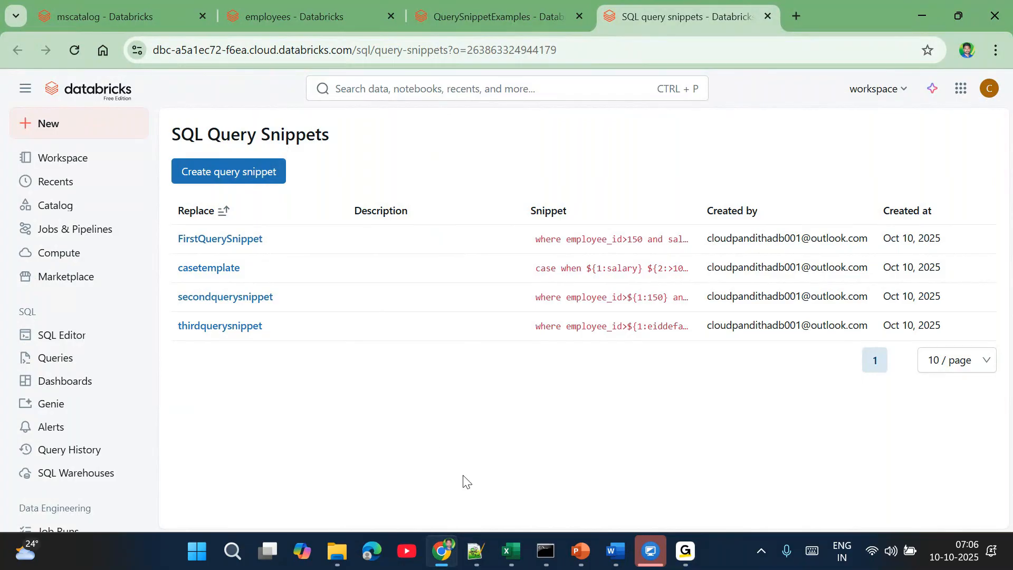
click(474, 552)
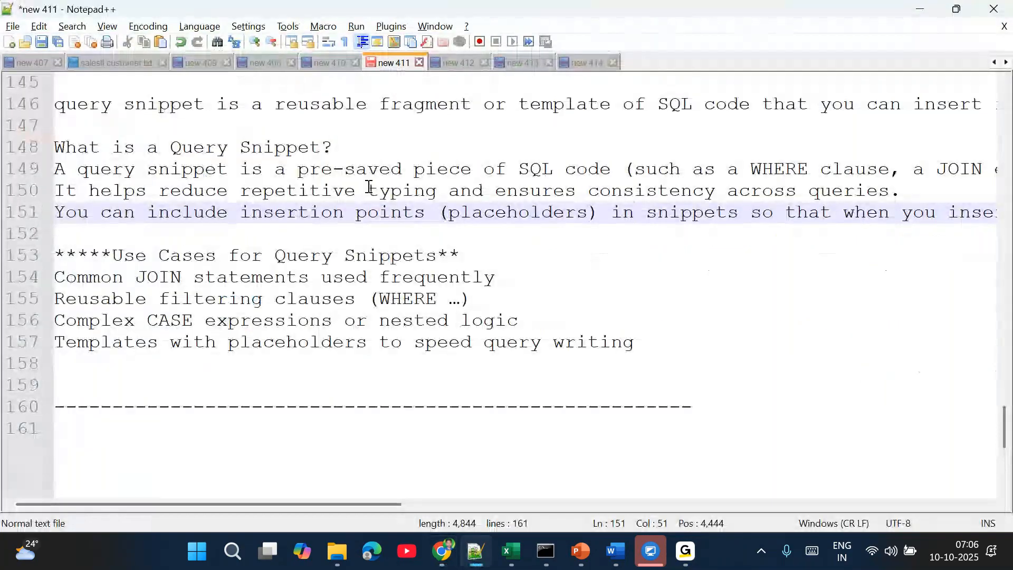
scroll(369, 188, up, 9)
click(590, 61)
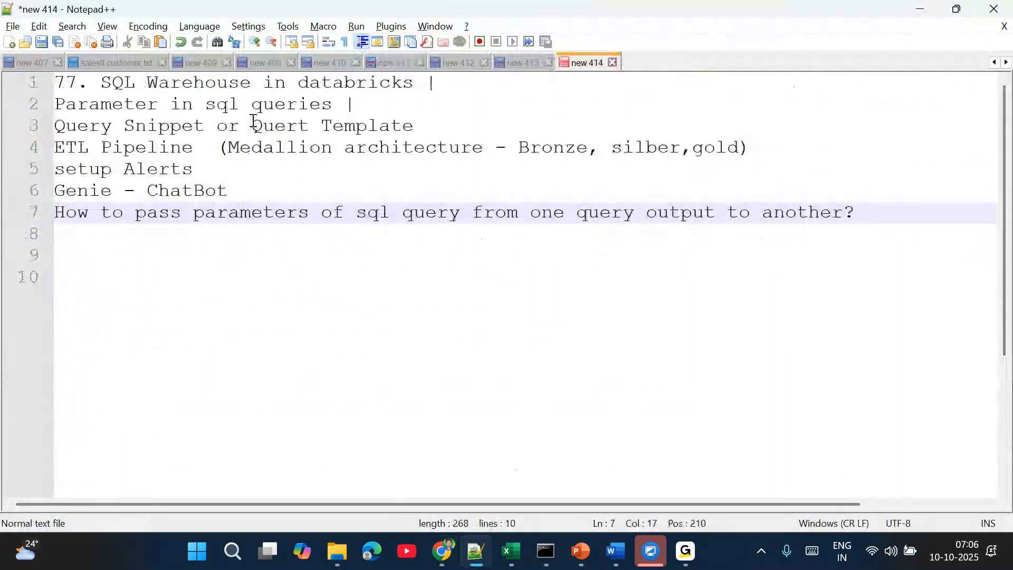
drag(442, 127, 51, 106)
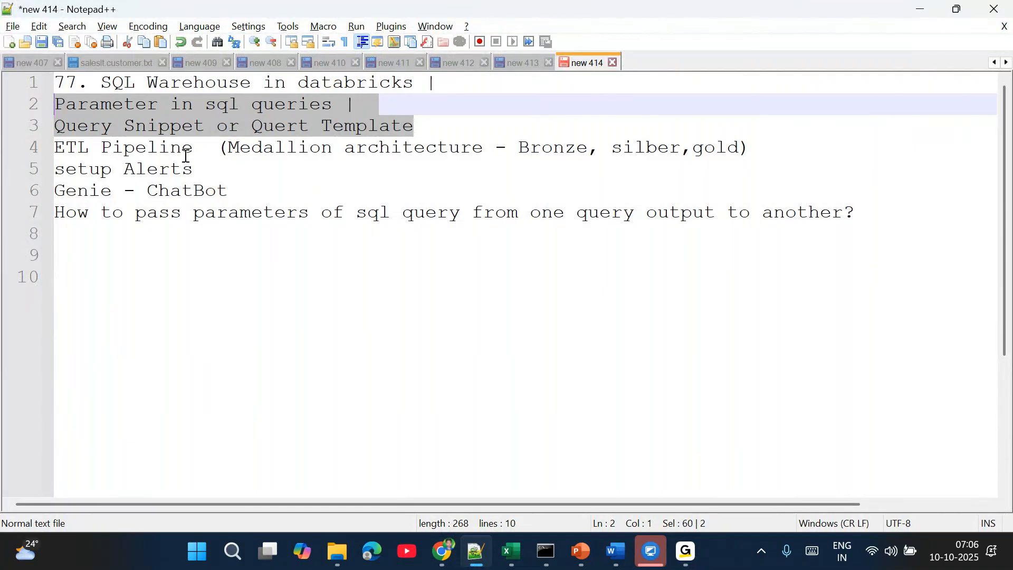
Step: Move the "Genie - ChatBot" line directly below "Query Snippet or Quert Template" and remove the leftover empty line
click(251, 195)
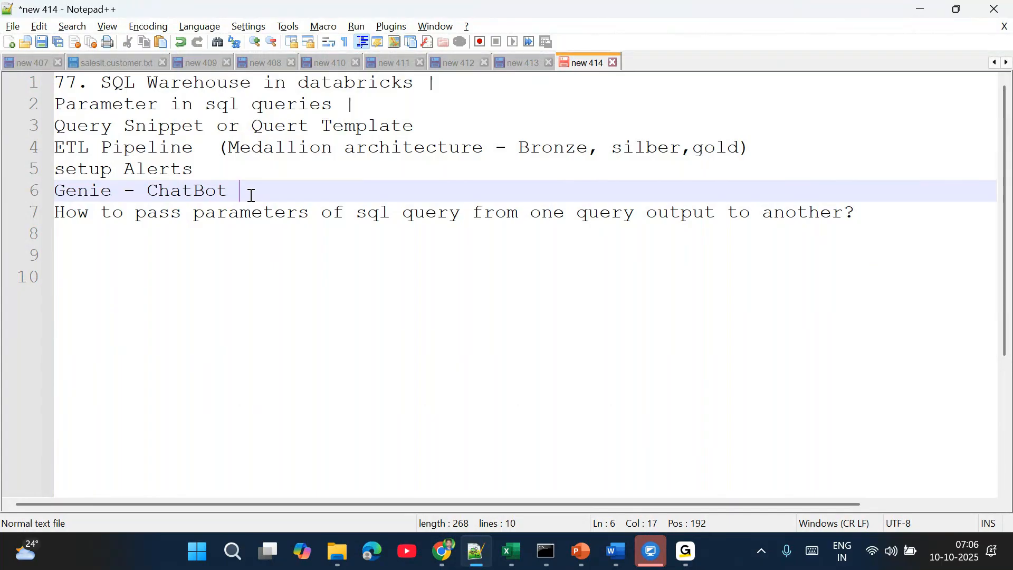
key(shift+Home)
key(ctrl+c)
key(BackSpace)
click(420, 127)
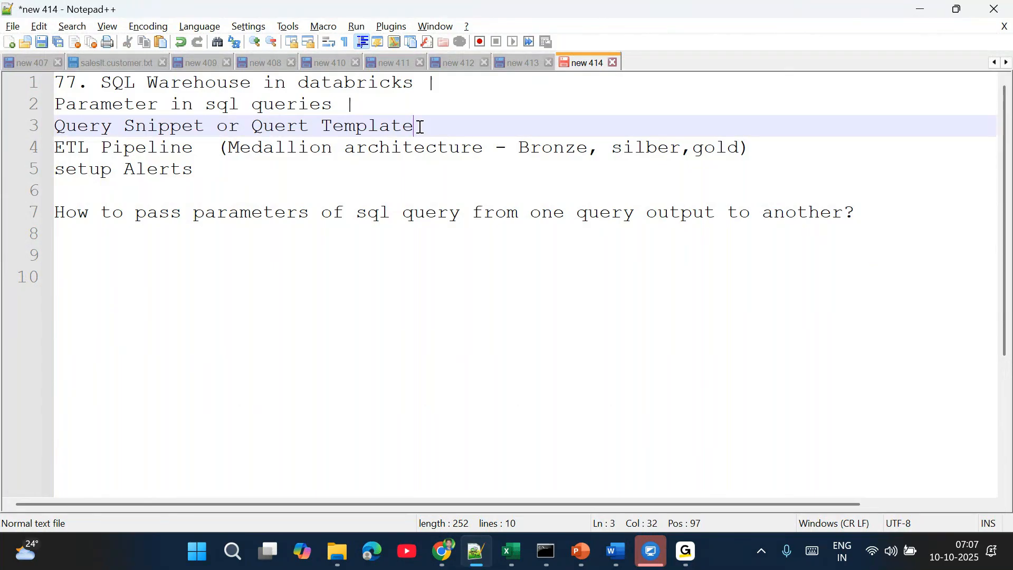
key(Return)
key(ctrl+v)
click(106, 212)
key(BackSpace)
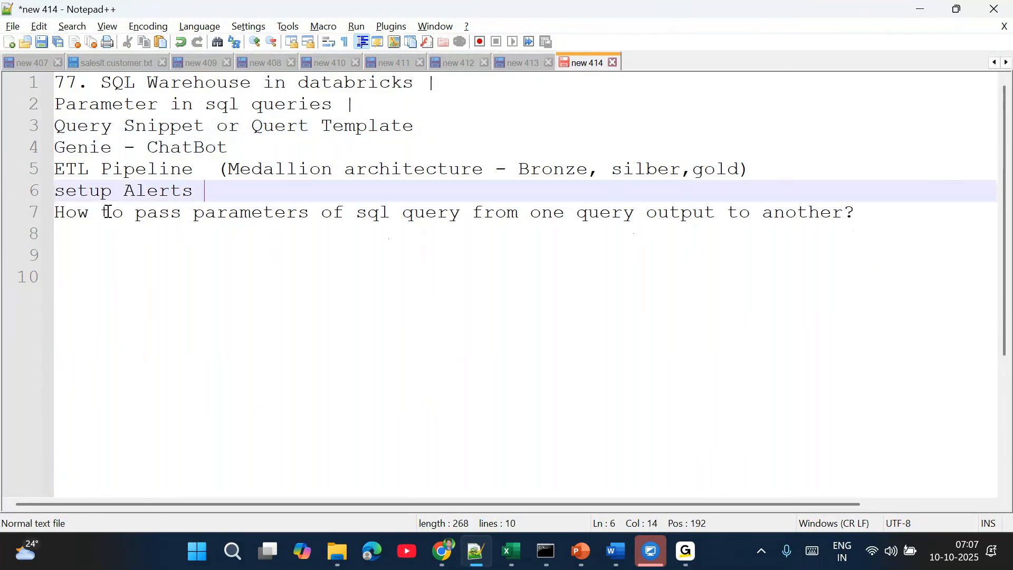
Step: Insert a blank line between the "Genie - ChatBot" and "ETL Pipeline" topics
drag(59, 170, 227, 169)
click(868, 219)
drag(300, 169, 55, 170)
click(295, 264)
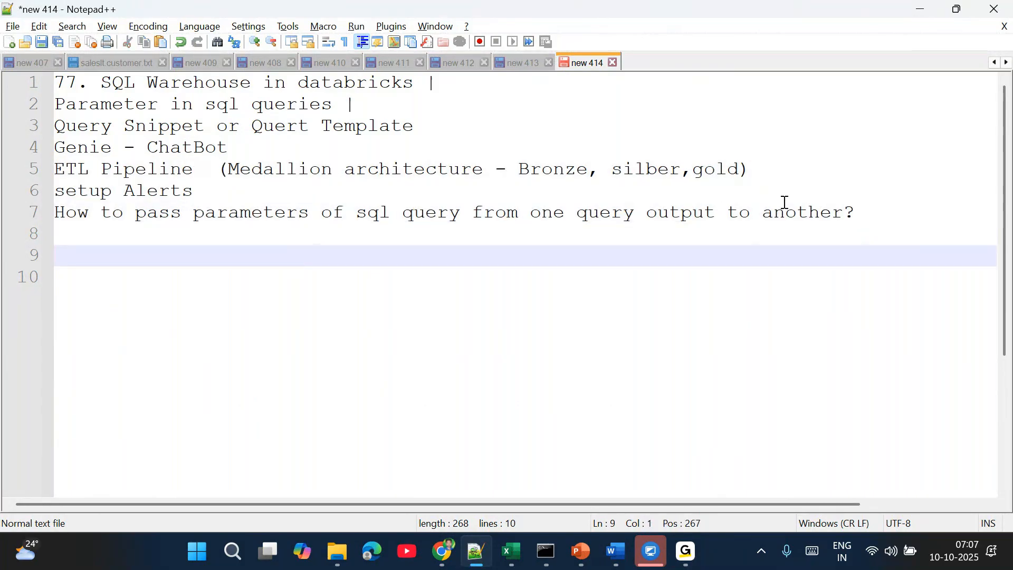
click(271, 149)
key(Return)
drag(269, 150, 64, 146)
click(437, 358)
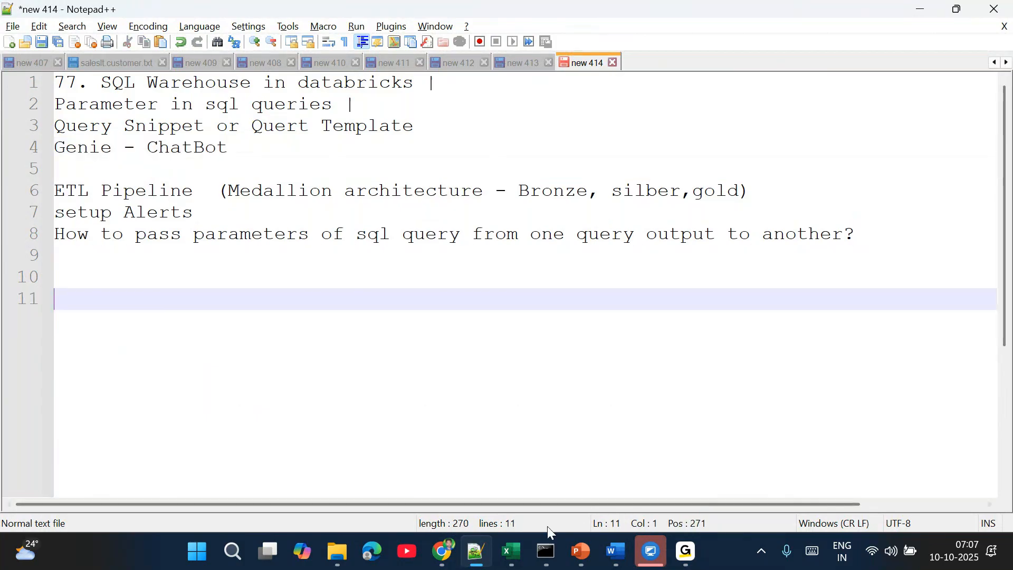
Step: Switch to Databricks and view the QuerySnippetExamples query, the list of saved queries and the SQL Warehouses page
mouse_move(442, 552)
click(389, 479)
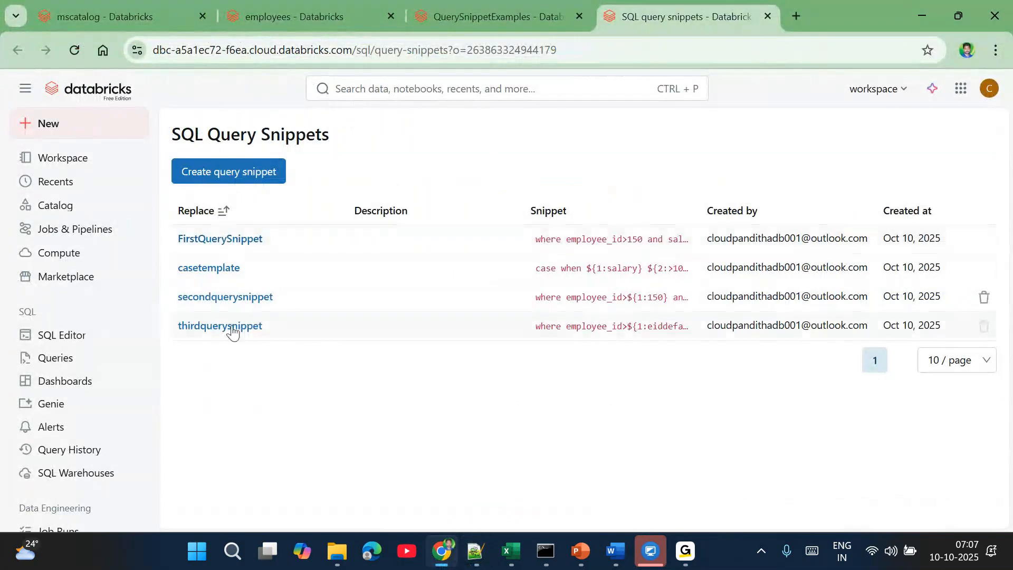
click(508, 12)
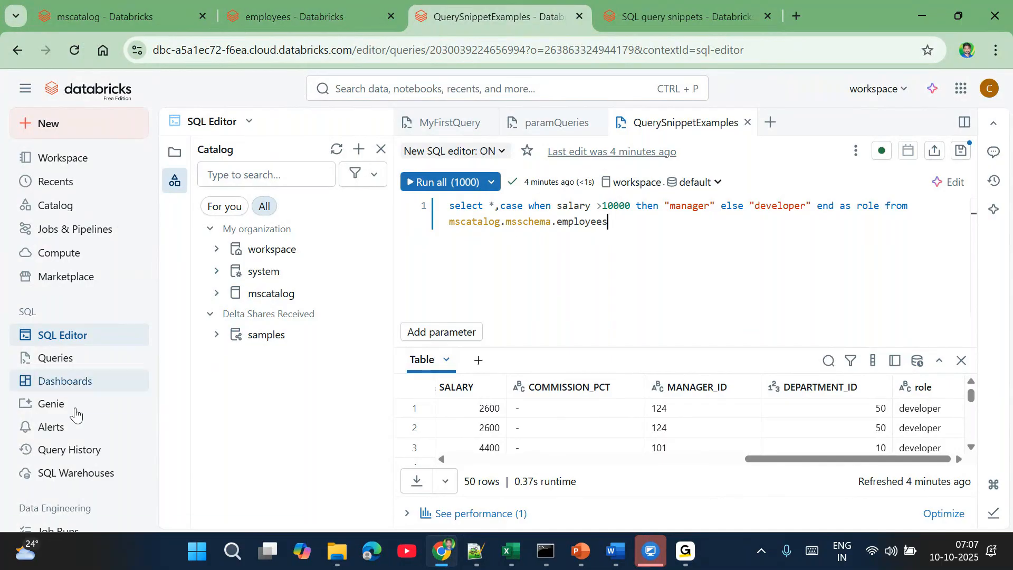
click(53, 360)
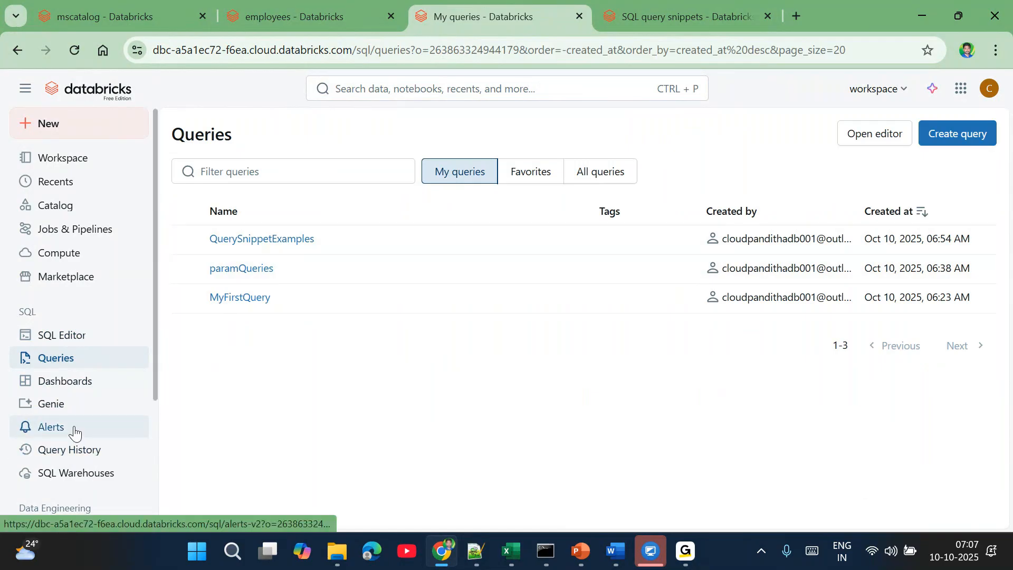
click(101, 476)
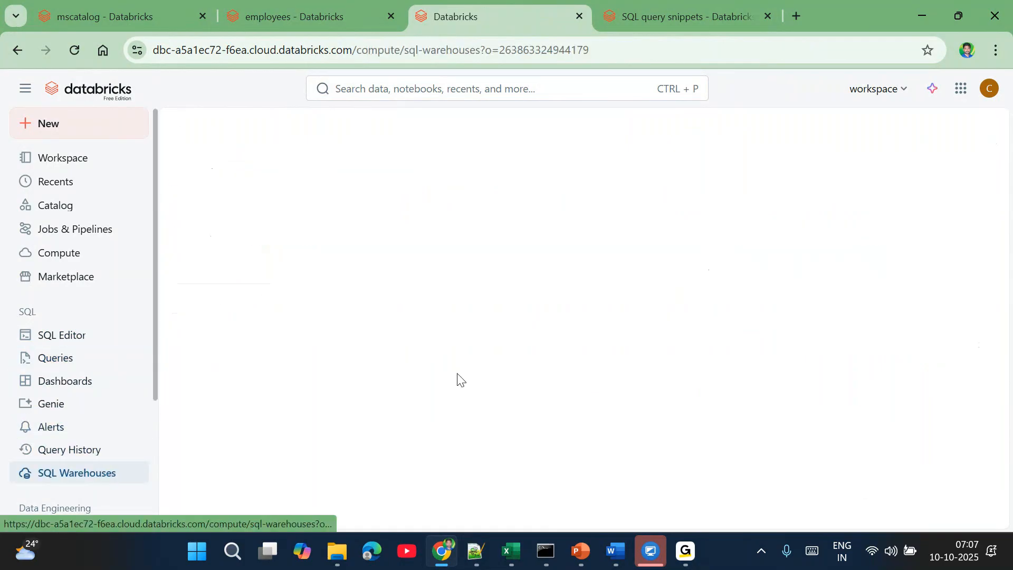
Step: Open Query History and expand the two most recent queries to examine their text, duration, source, compute and user
click(97, 454)
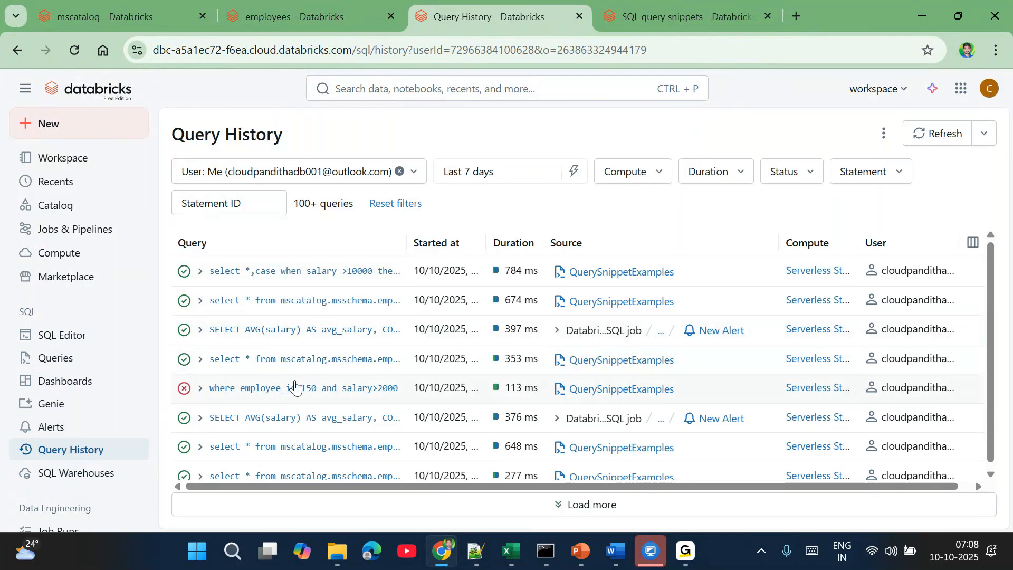
scroll(301, 418, down, 3)
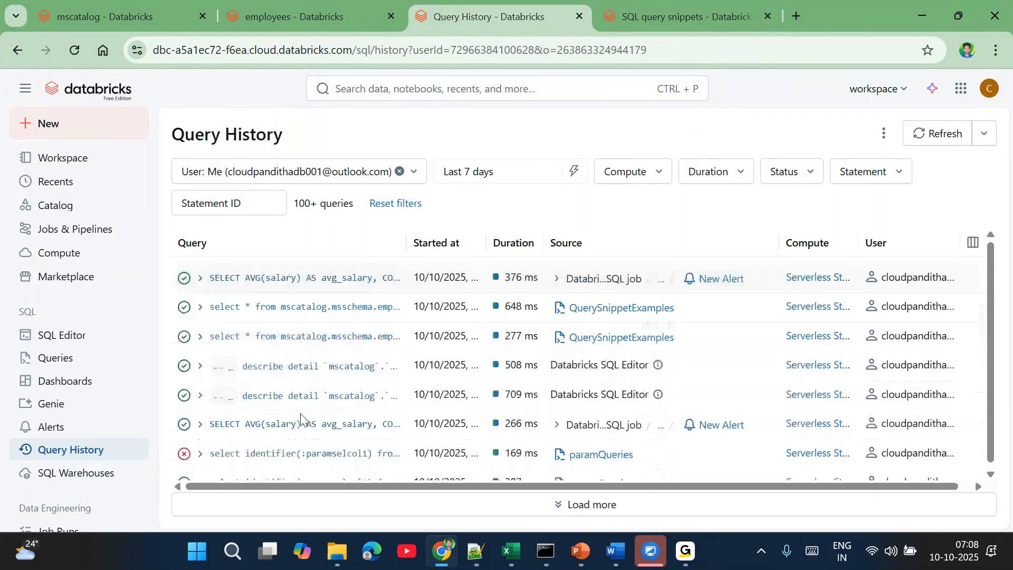
scroll(301, 418, up, 3)
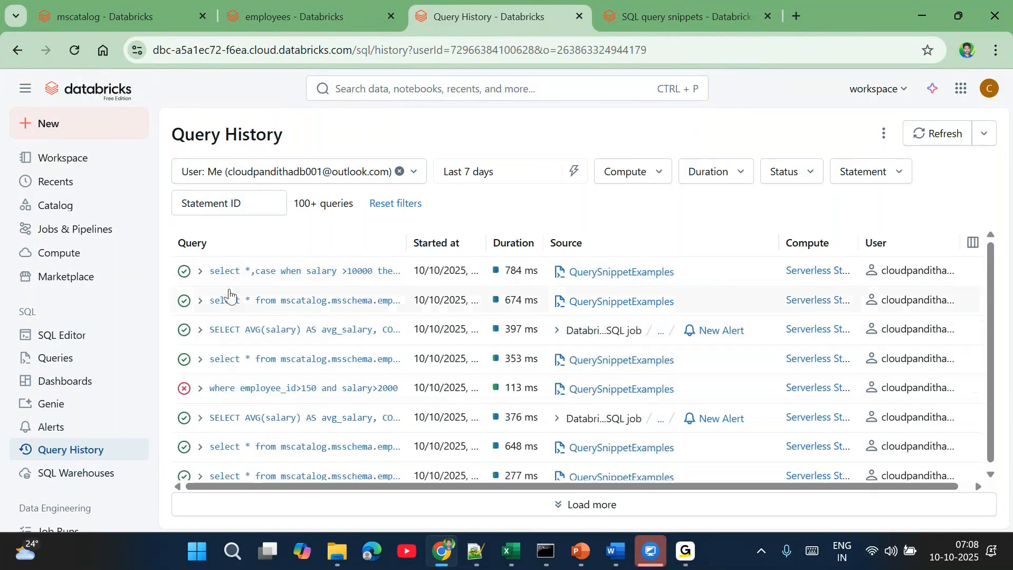
click(200, 272)
scroll(292, 360, down, 1)
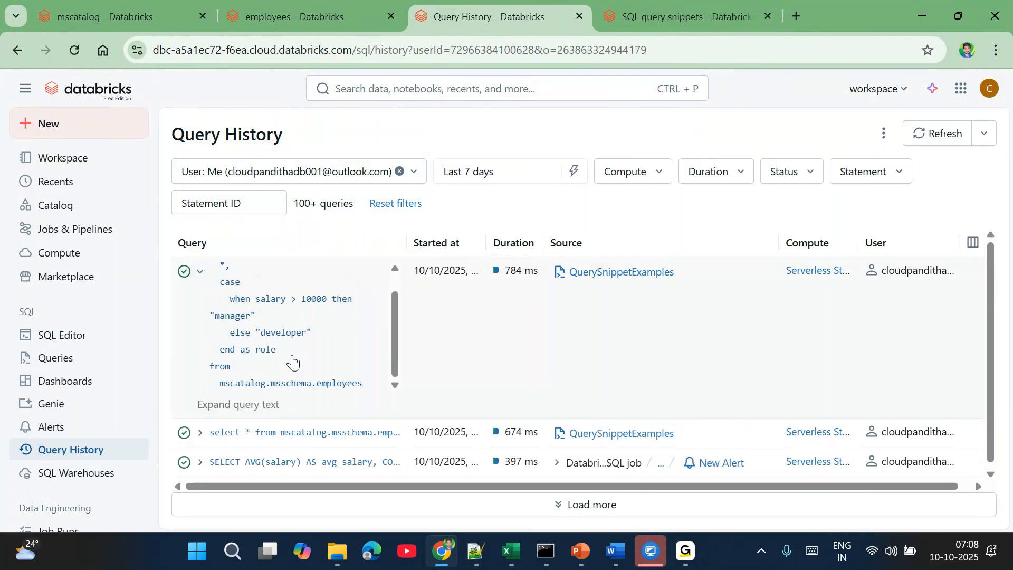
click(200, 432)
scroll(199, 444, down, 2)
scroll(198, 443, down, 1)
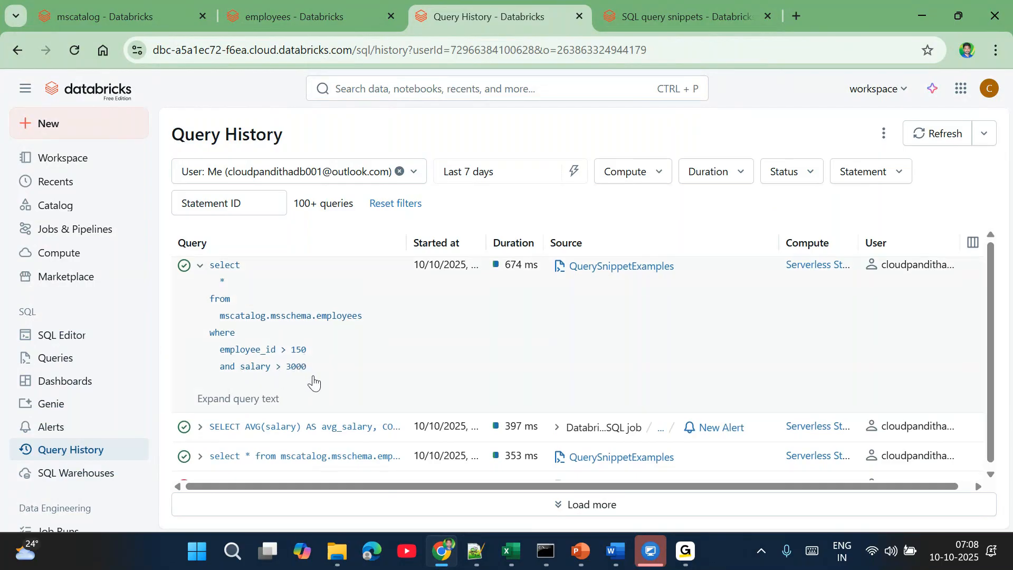
scroll(313, 380, up, 3)
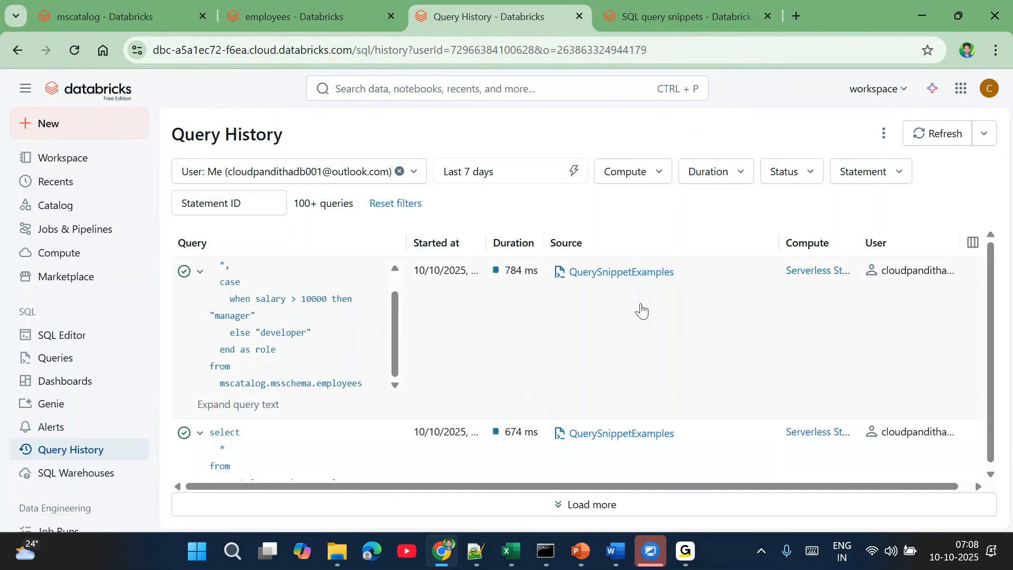
scroll(639, 309, right, 1)
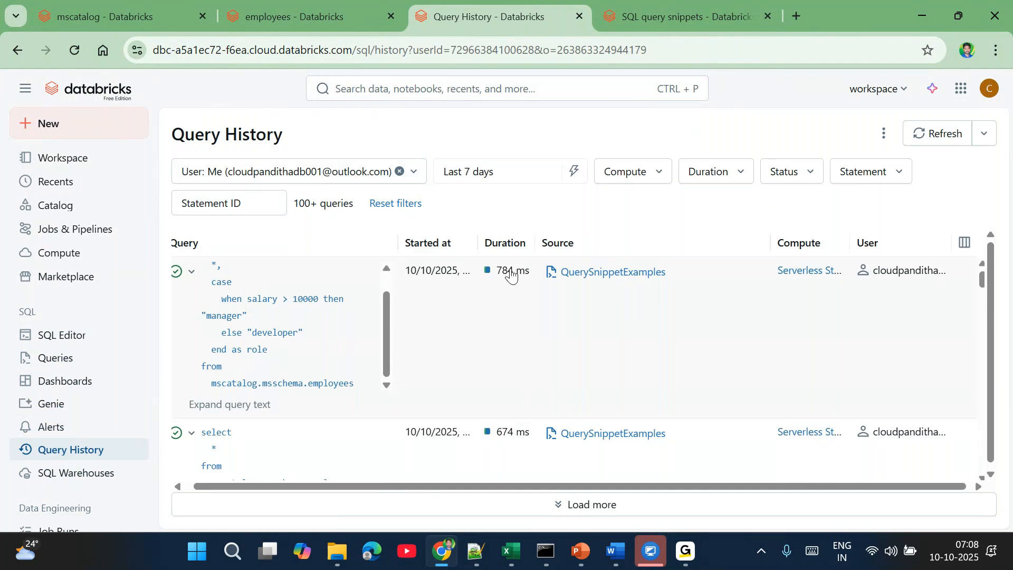
scroll(528, 277, right, 1)
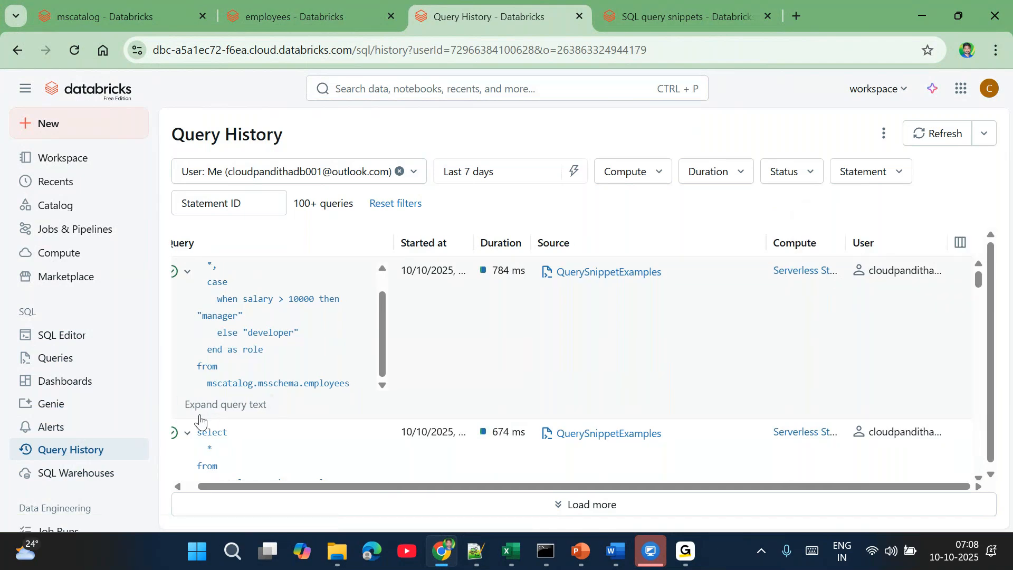
Step: Create a new Genie space connected to the departments and employees tables in mscatalog.msschema
click(53, 408)
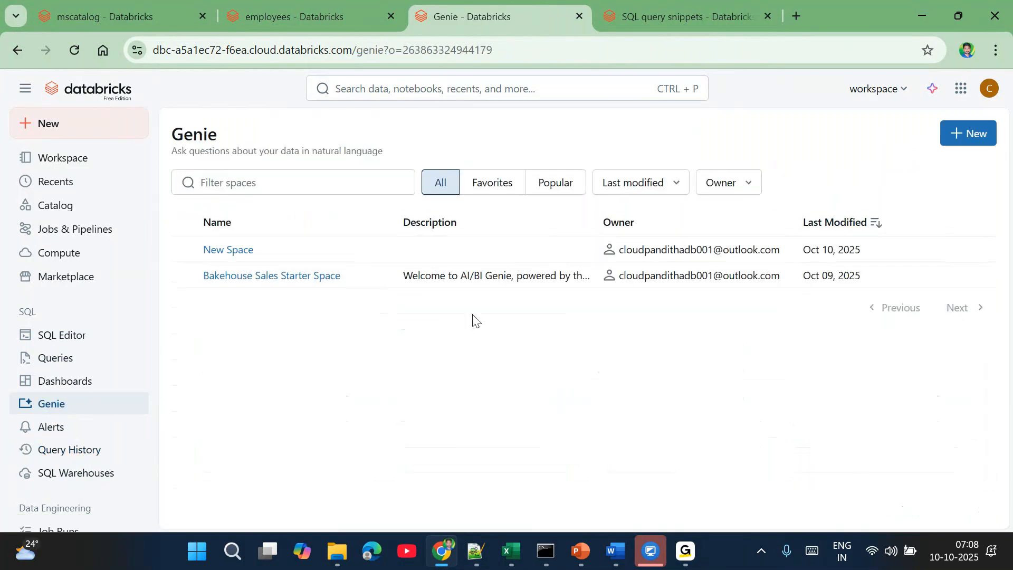
mouse_move(838, 251)
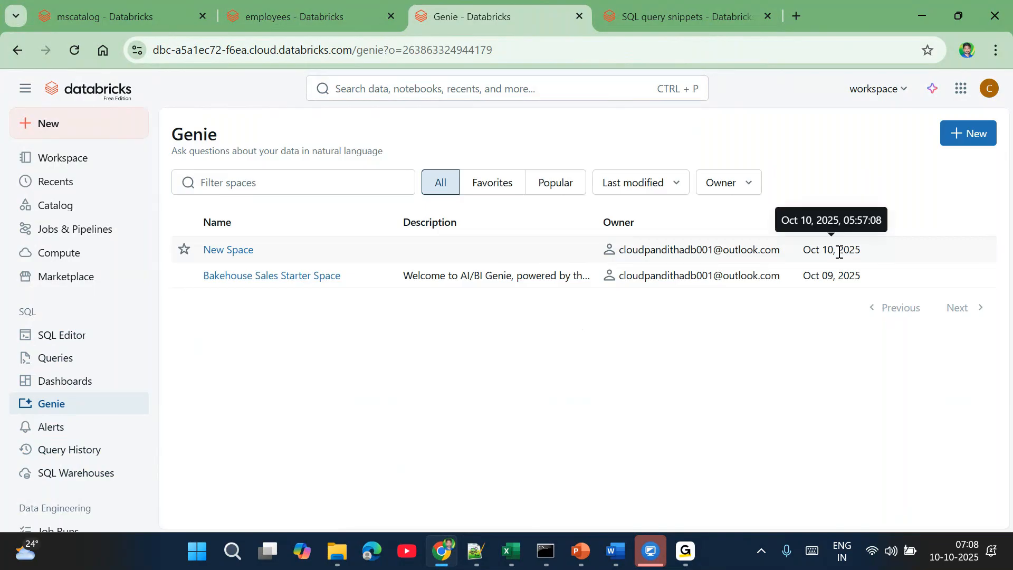
click(971, 133)
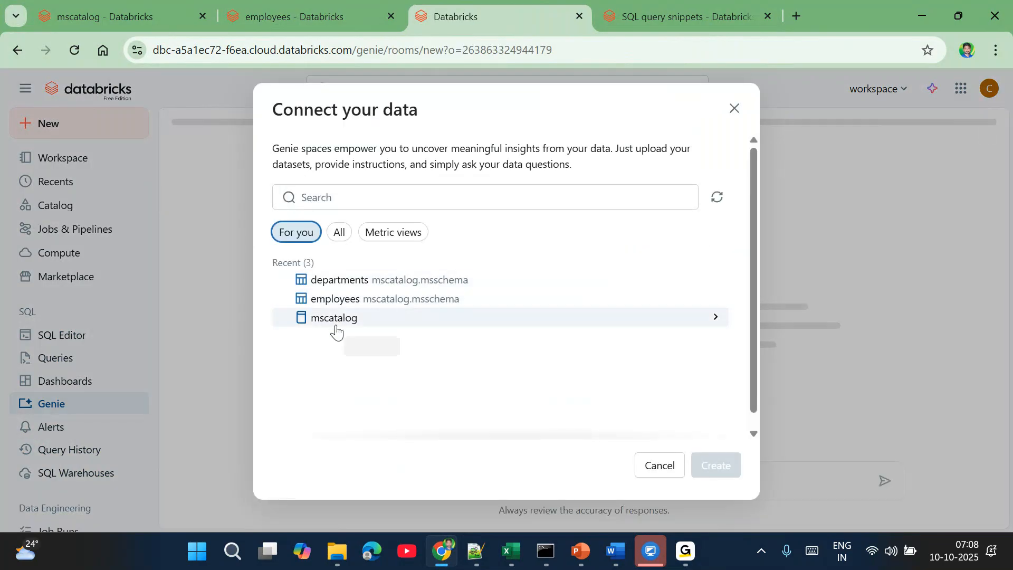
click(328, 326)
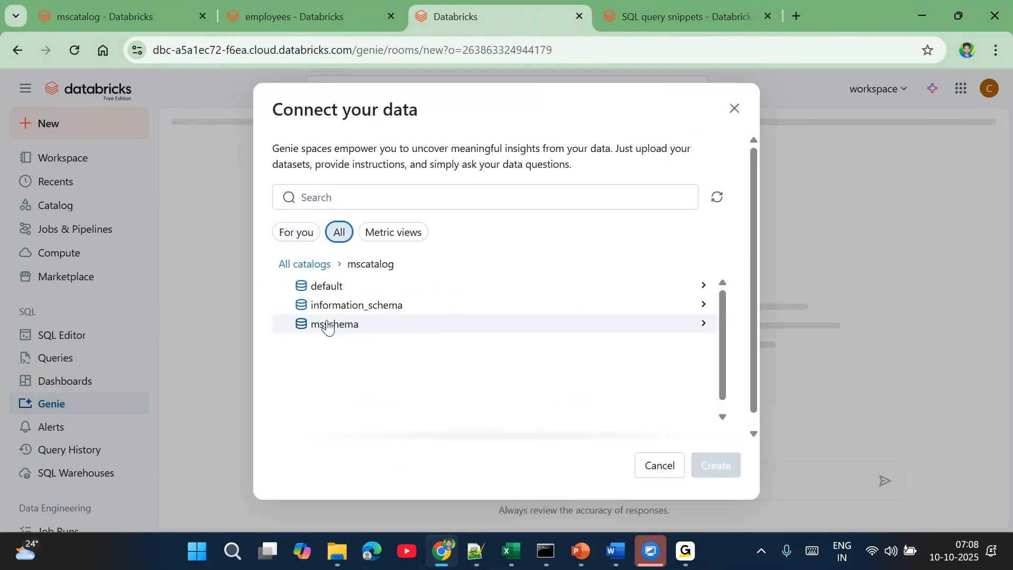
click(369, 327)
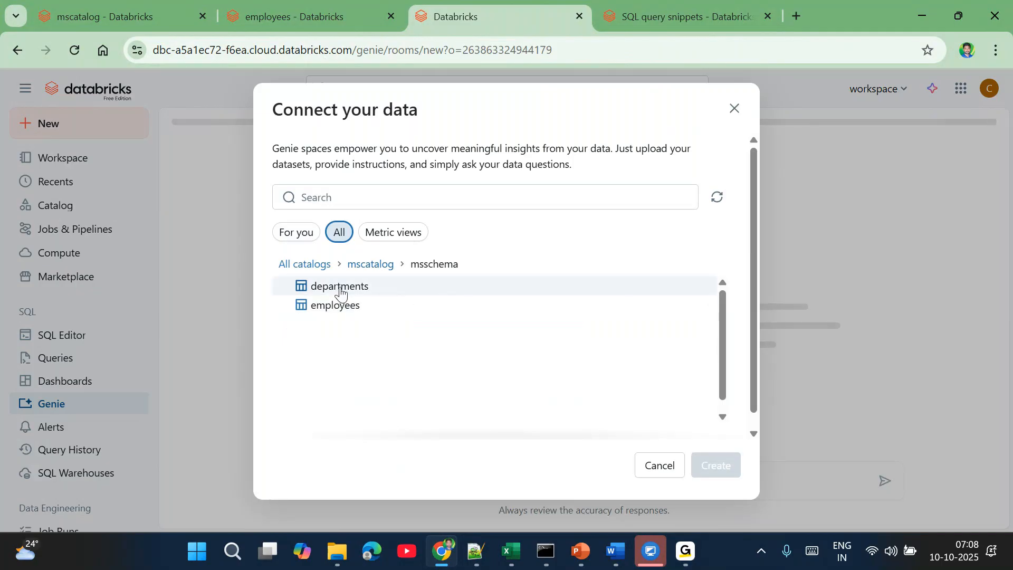
click(340, 291)
click(361, 311)
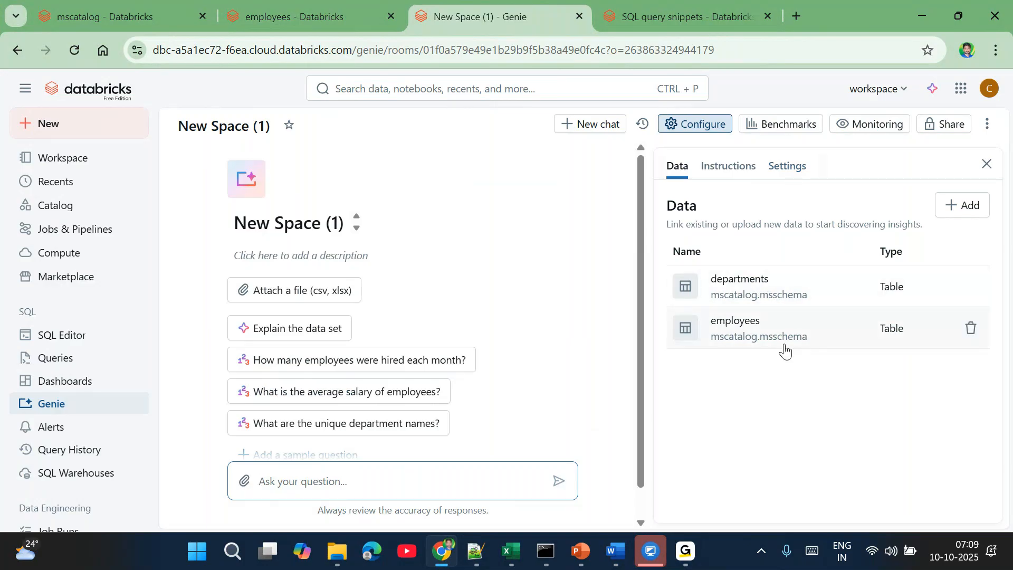
Step: Ask Genie the question "Can you give me max salary employee department name"
click(282, 485)
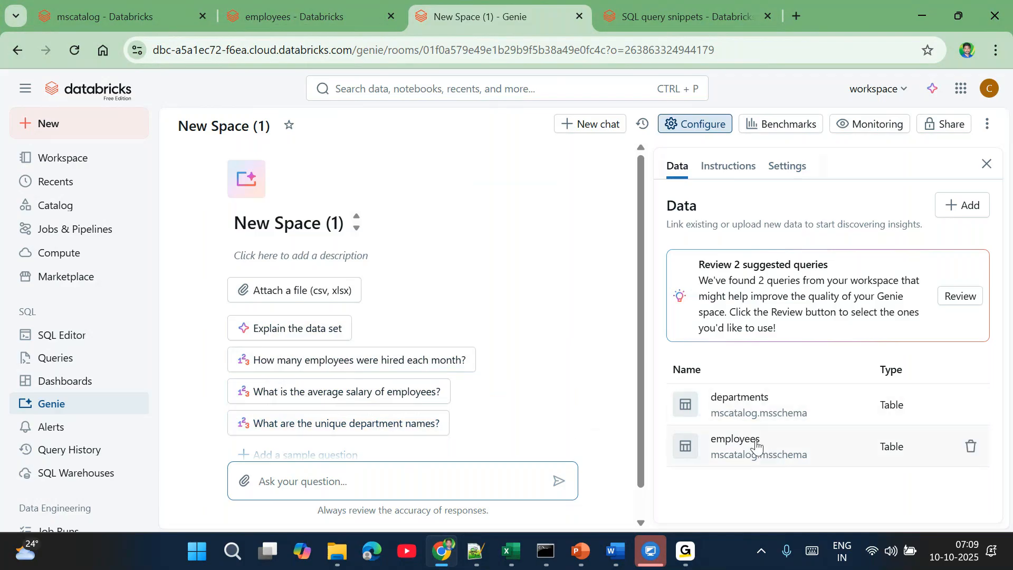
scroll(486, 419, down, 1)
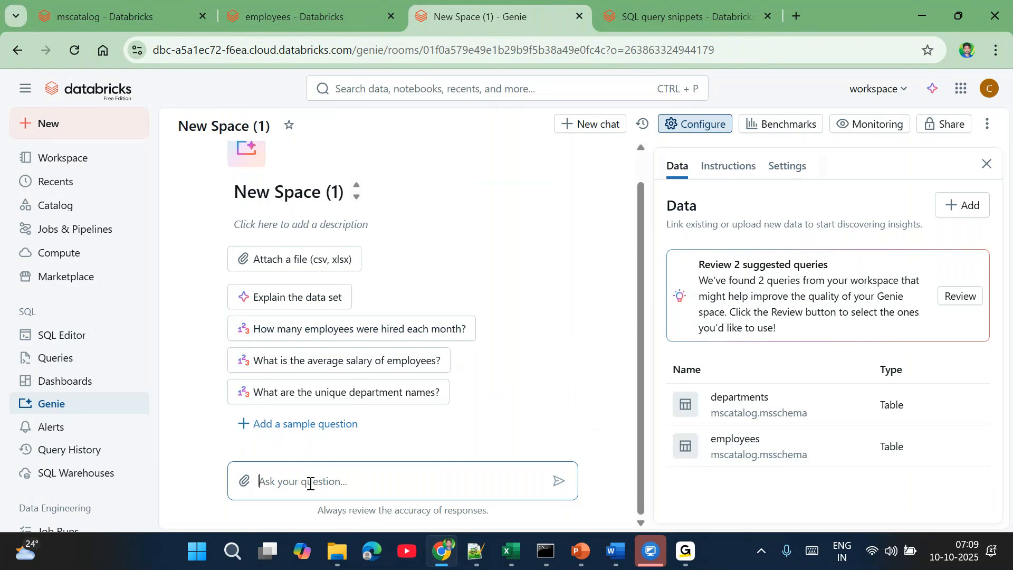
text(Can you give me max salary employee depa)
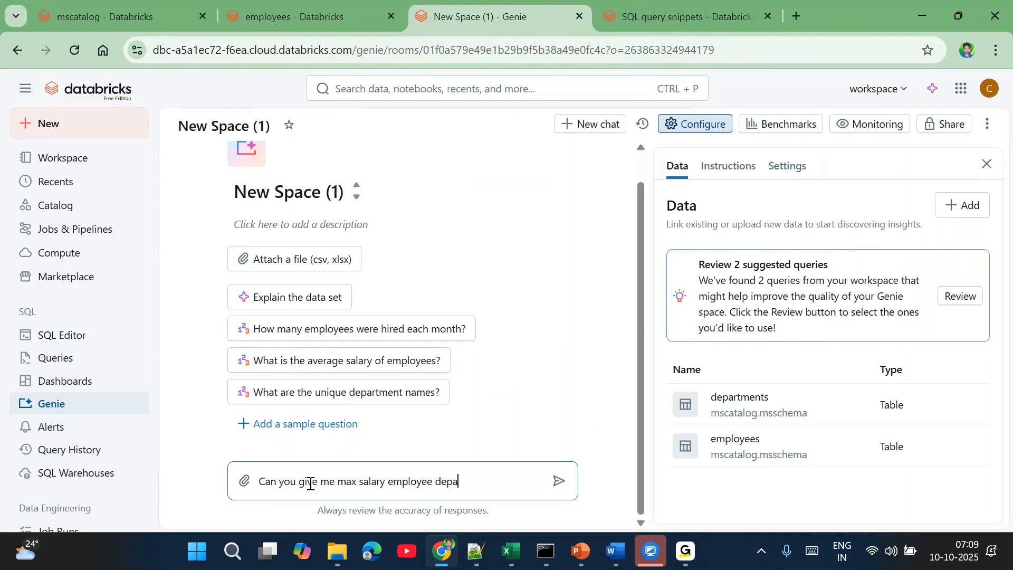
text(rtment name)
key(Return)
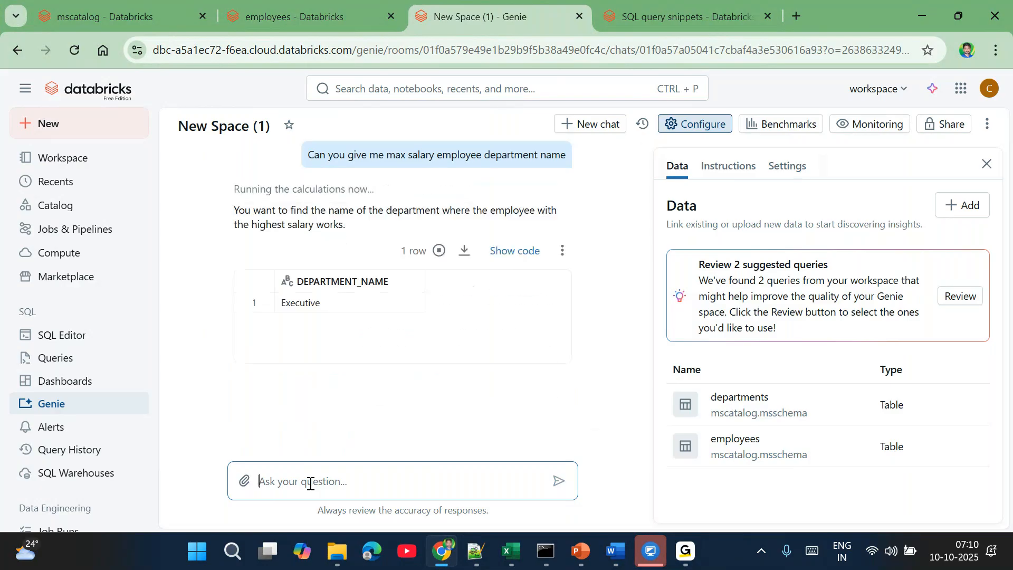
Step: Show the code behind Genie's answer and examine the max_salary_emp expression with its MAX(SALARY) subquery
double_click(310, 312)
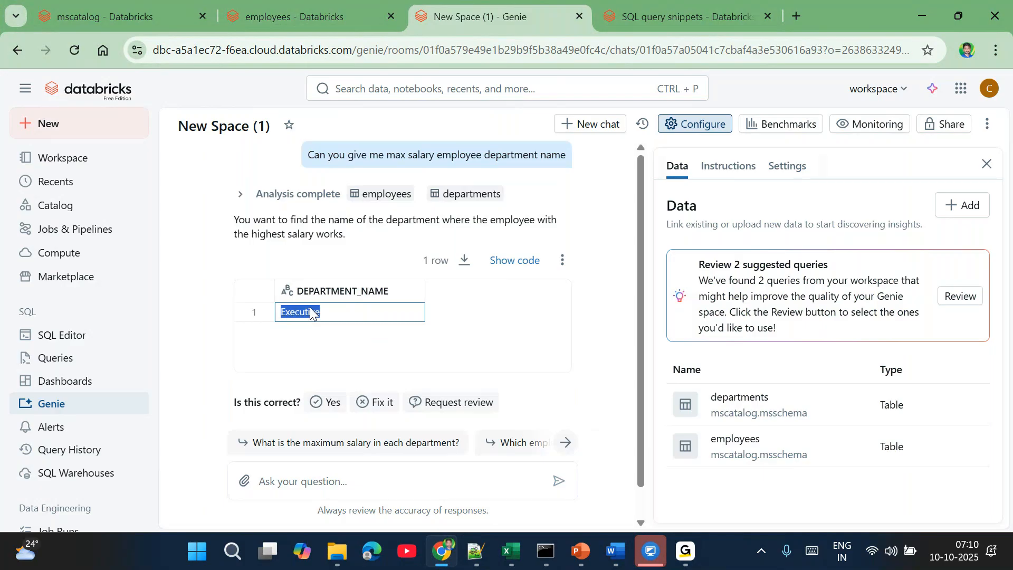
click(320, 349)
scroll(356, 334, down, 1)
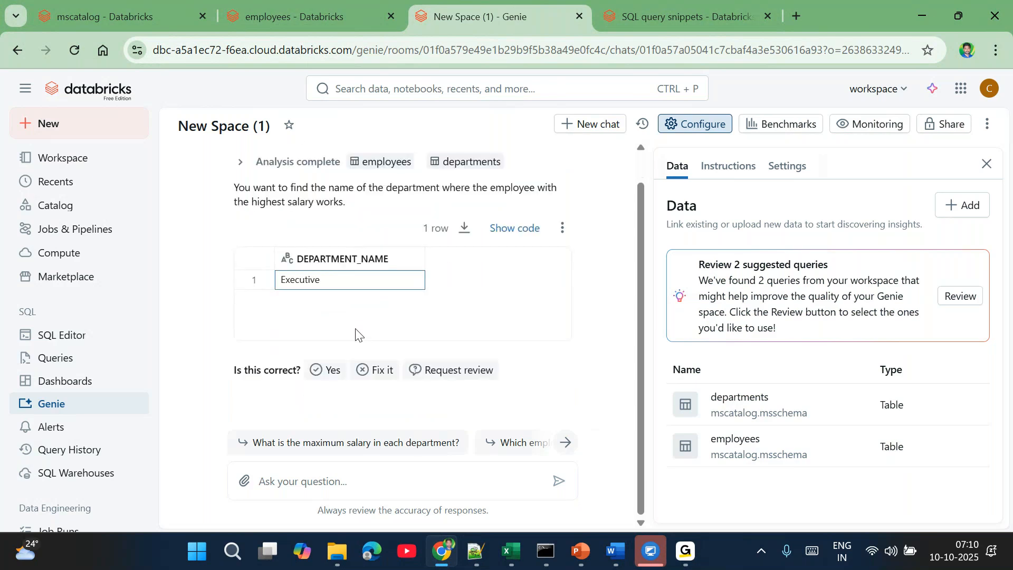
click(526, 229)
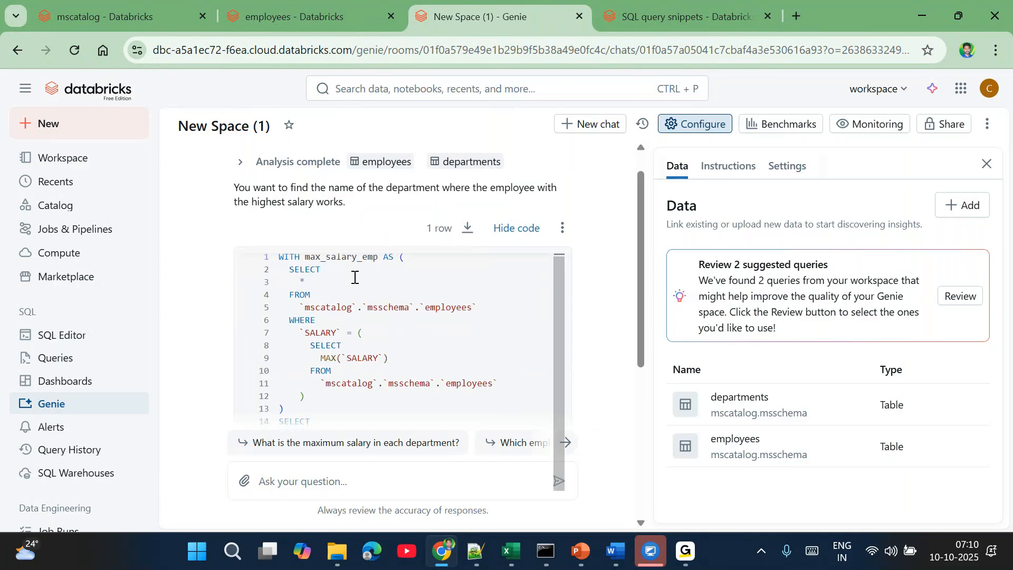
scroll(334, 309, up, 1)
drag(306, 347, 504, 394)
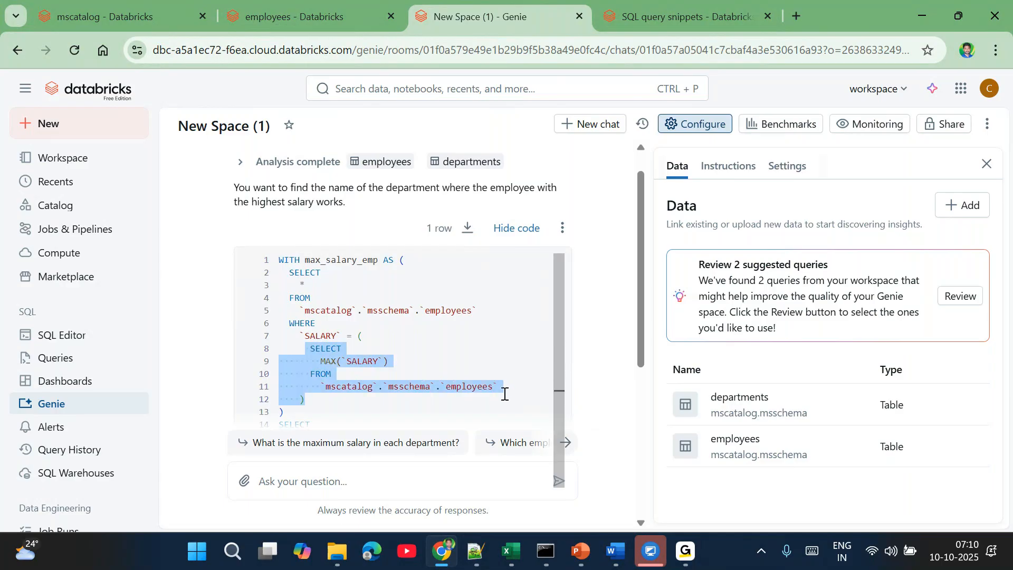
click(505, 394)
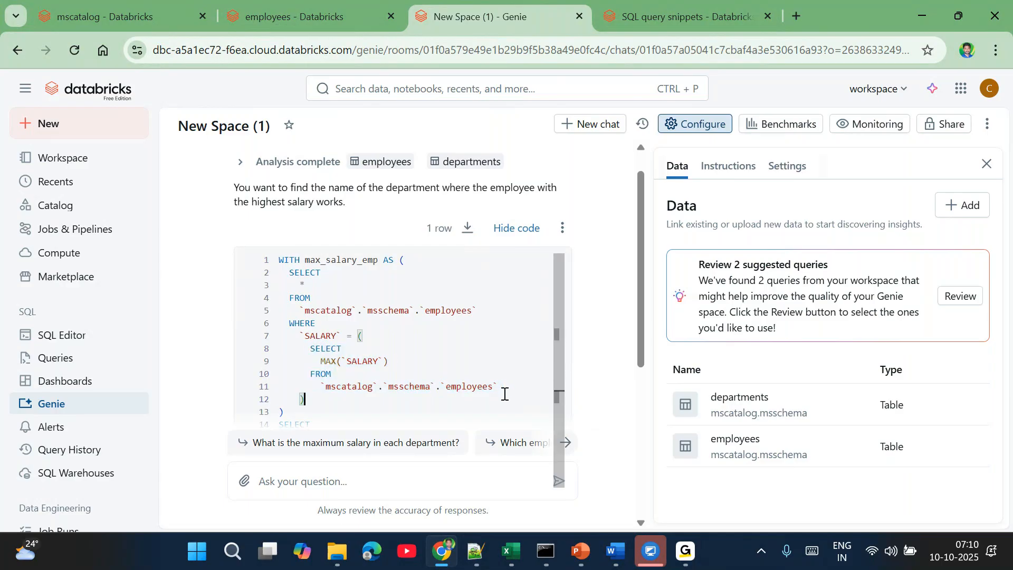
double_click(318, 336)
drag(357, 336, 393, 409)
double_click(328, 336)
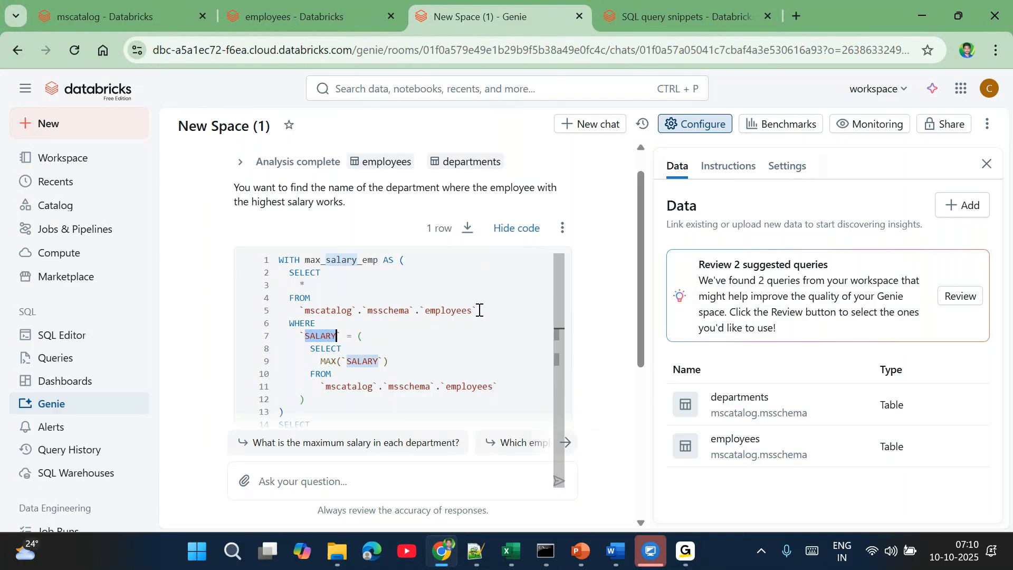
drag(491, 309, 284, 272)
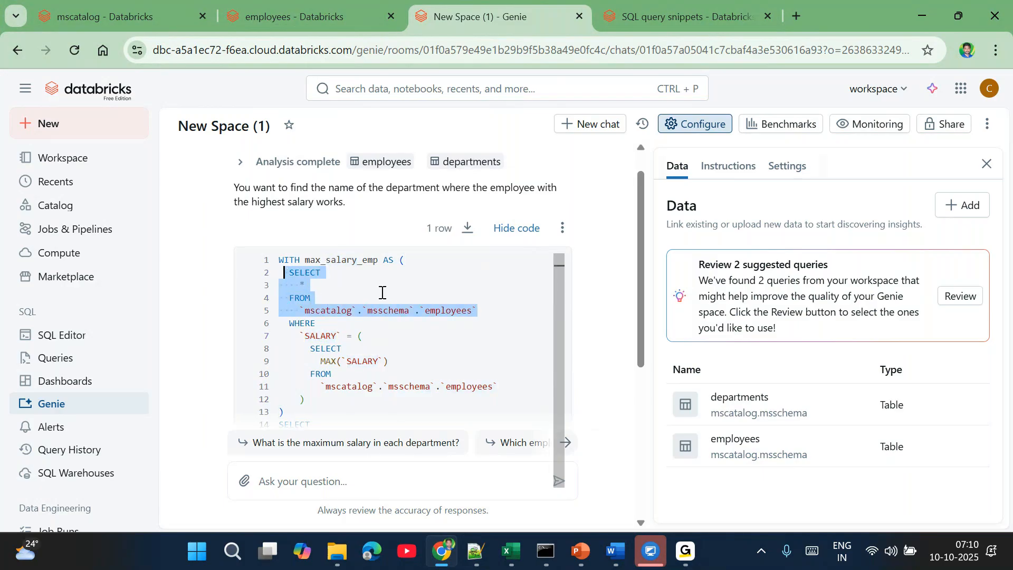
Step: Examine the outer SELECT of the generated code and its join between max_salary_emp and the departments table
scroll(340, 402, down, 1)
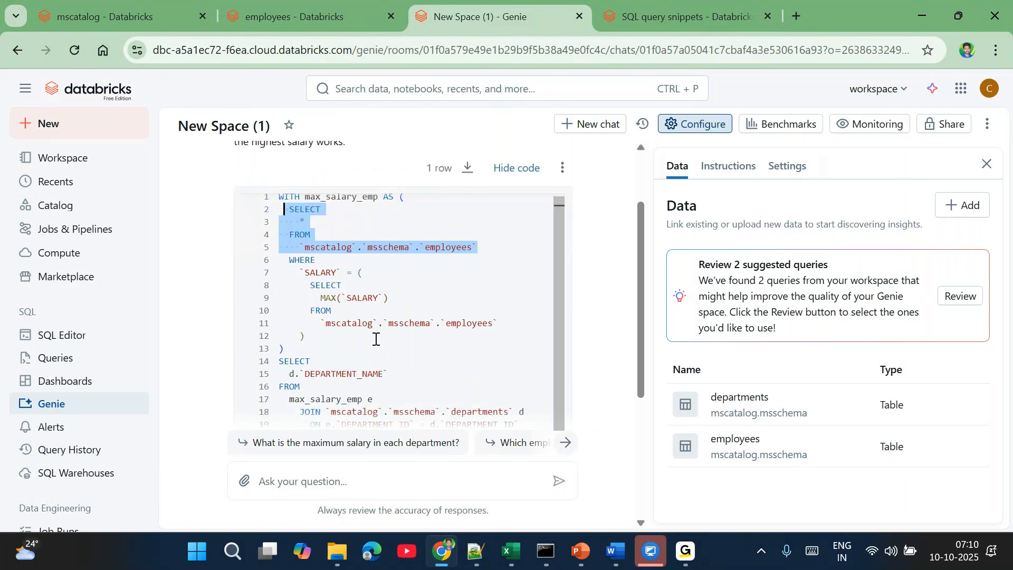
click(376, 379)
drag(289, 374, 359, 407)
scroll(359, 406, down, 2)
double_click(494, 320)
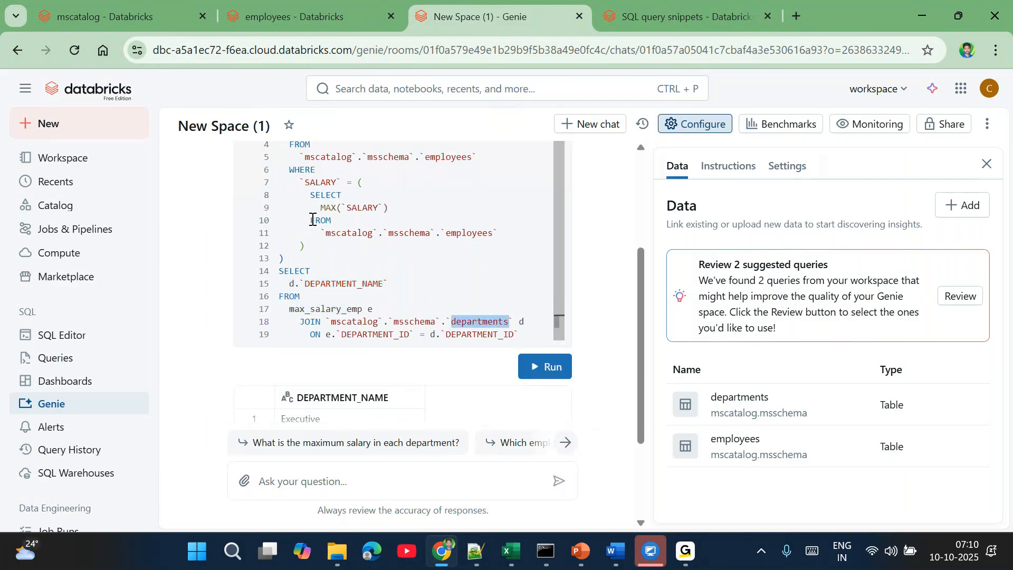
double_click(324, 310)
Step: Copy the entire generated SQL query and paste it below the topic list in the new 414 notes in Notepad++
scroll(324, 310, up, 1)
double_click(361, 236)
key(ctrl+a)
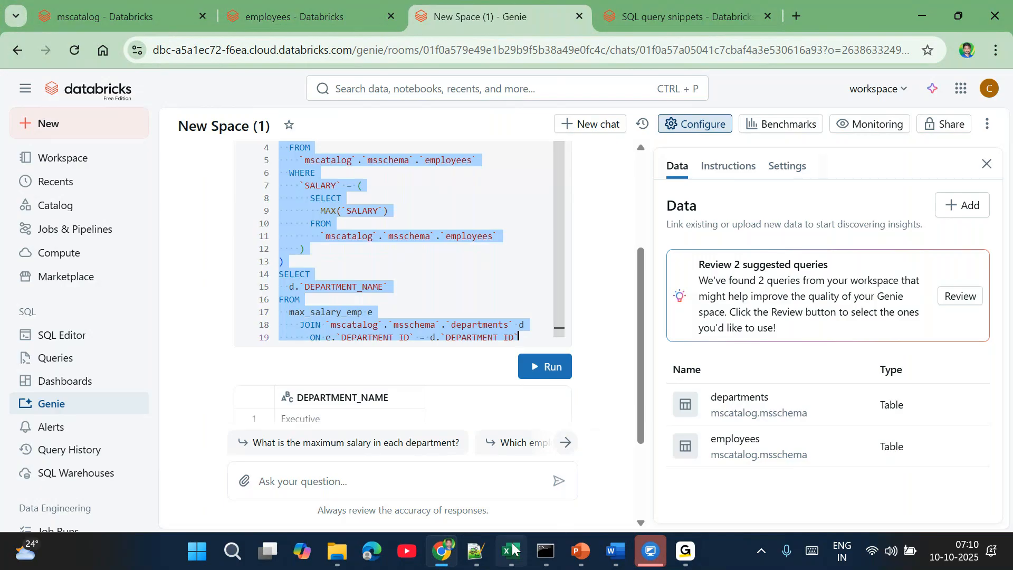
key(alt+Tab)
text(WITH max_salary_emp AS (   SELECT     *   FROM     `mscatalog`.`msschema`.`employees`   WHERE     `SALARY` = (       SELECT         MAX(`SALARY`)       FROM         `mscatalog`.`msschema`.`employees`     ) ) SELECT   d.`DEPARTMENT_NAME` FROM   max_salary_emp e     JOIN `mscatalog`.`msschema`.`departments` d       ON e.`DEPARTMENT_ID` = d.`DEPARTMENT_ID`)
Step: Review the pasted query's max_salary_emp expression, its salary subquery and where the expression is used in the final join
scroll(241, 302, up, 3)
click(172, 279)
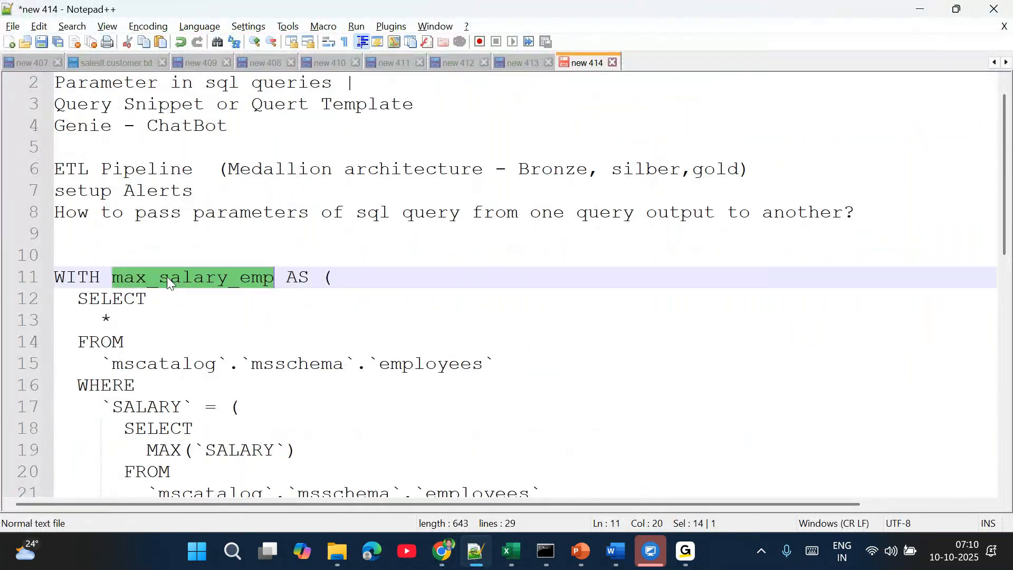
double_click(172, 279)
scroll(289, 402, down, 2)
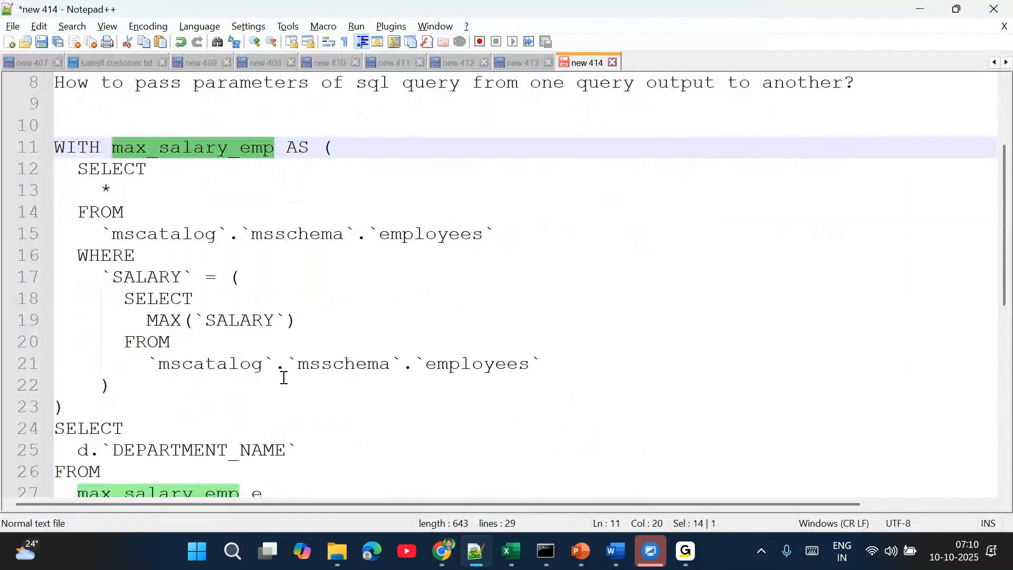
drag(111, 386, 119, 304)
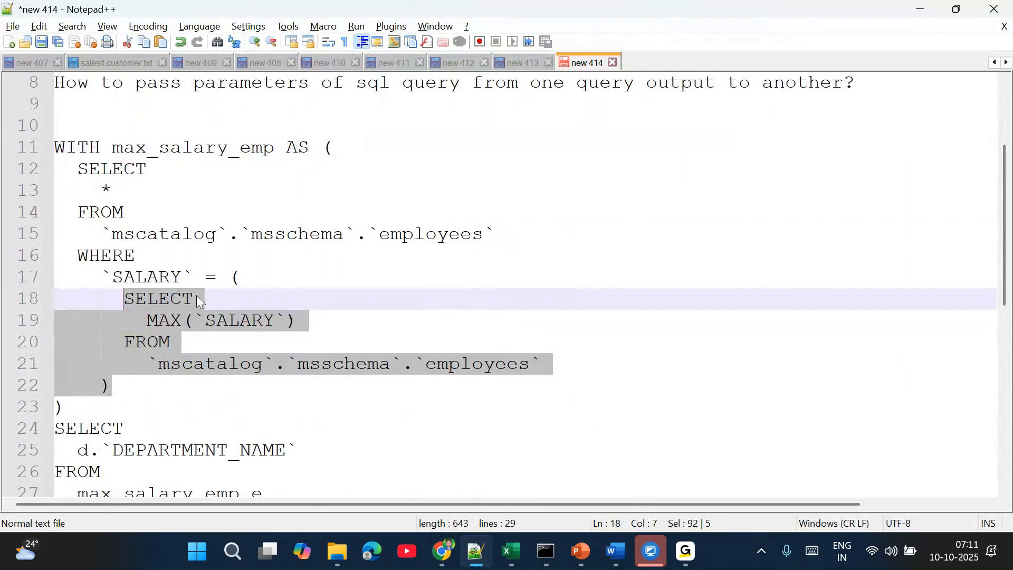
double_click(161, 280)
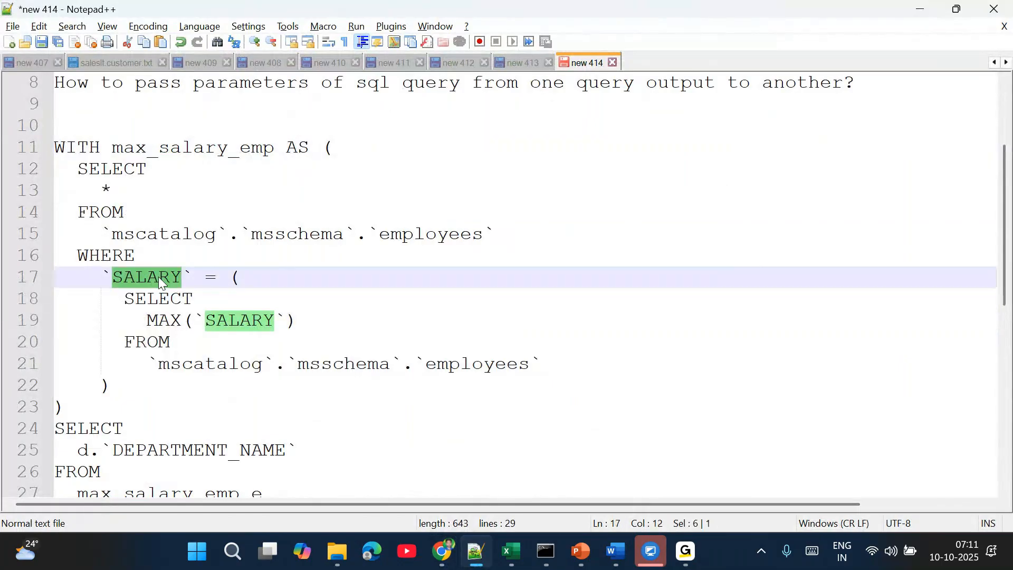
drag(79, 169, 128, 398)
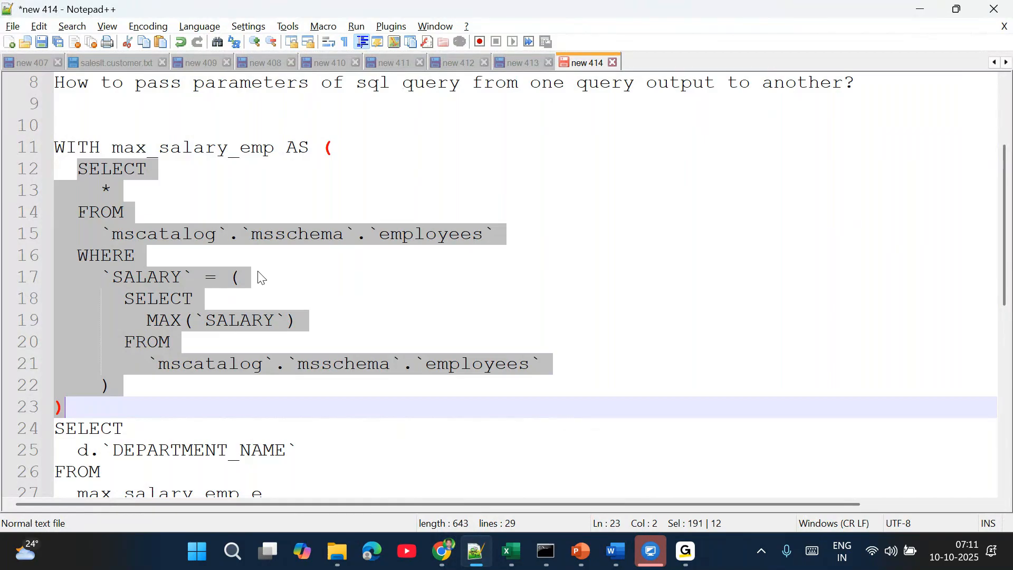
scroll(259, 277, down, 2)
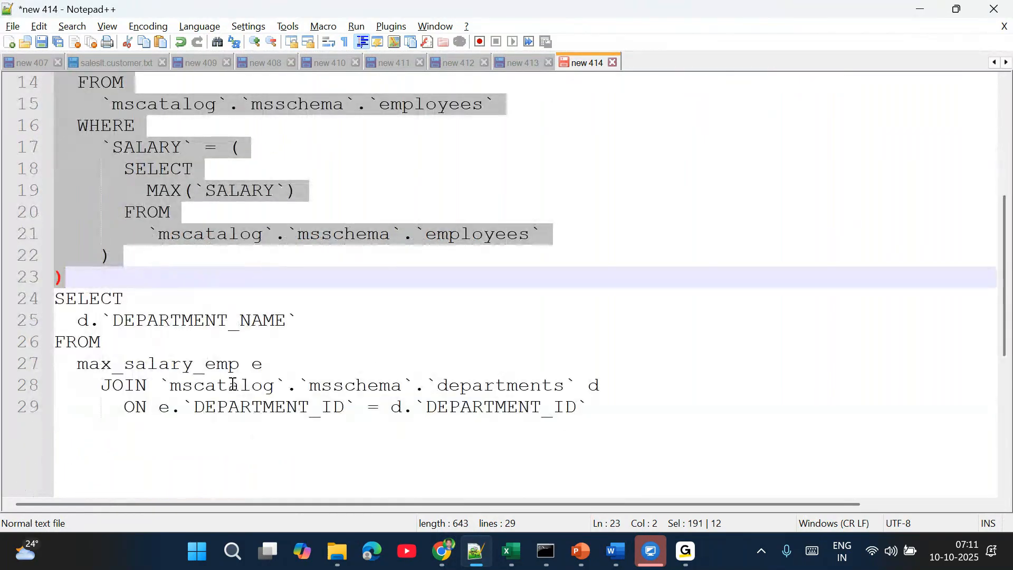
double_click(143, 363)
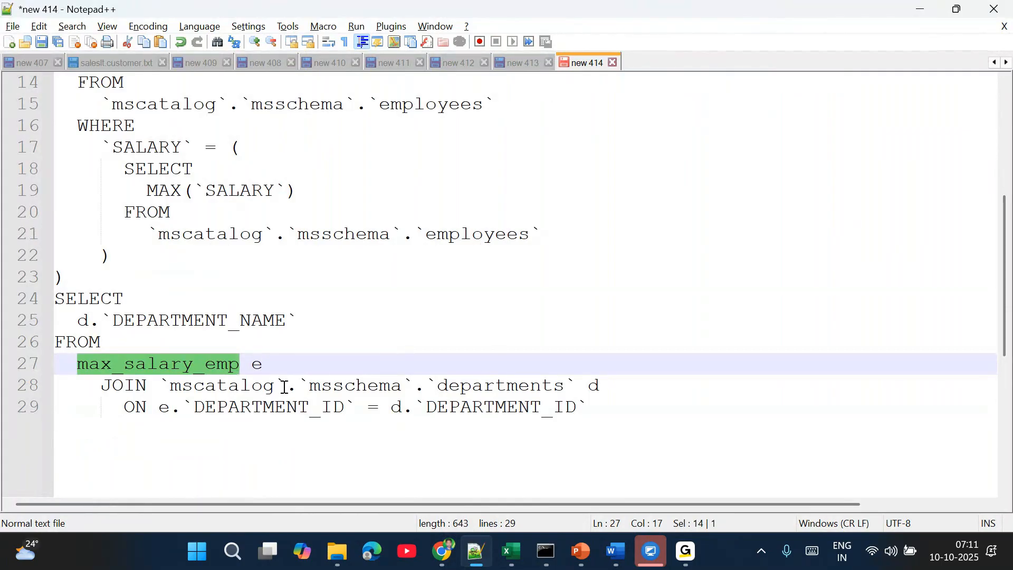
Step: Examine the pasted query's join to the departments table on DEPARTMENT_ID and its outer SELECT of DEPARTMENT_NAME
double_click(520, 385)
key(Down)
key(shift+End)
double_click(297, 405)
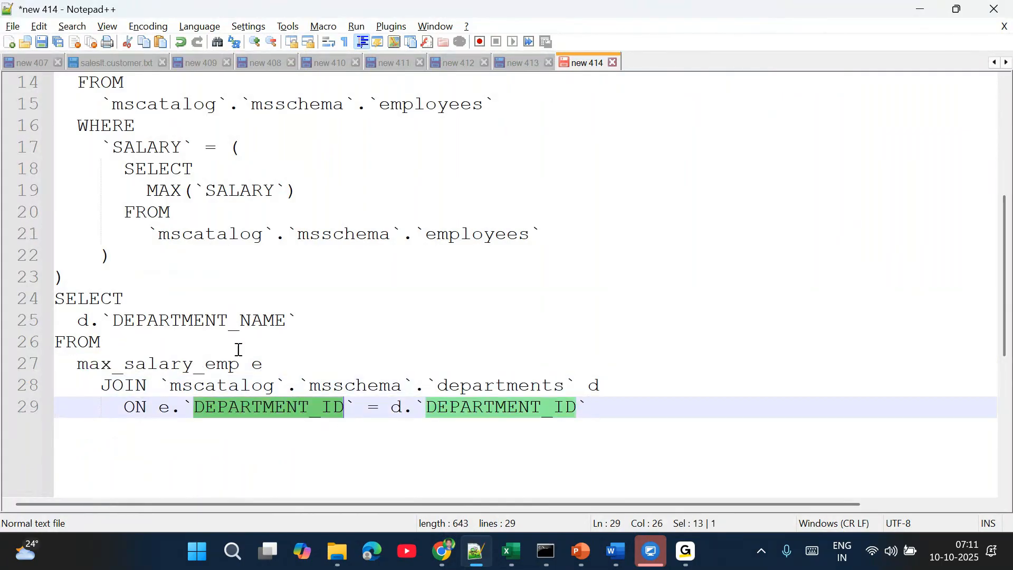
double_click(210, 320)
drag(606, 416, 54, 297)
scroll(359, 365, down, 4)
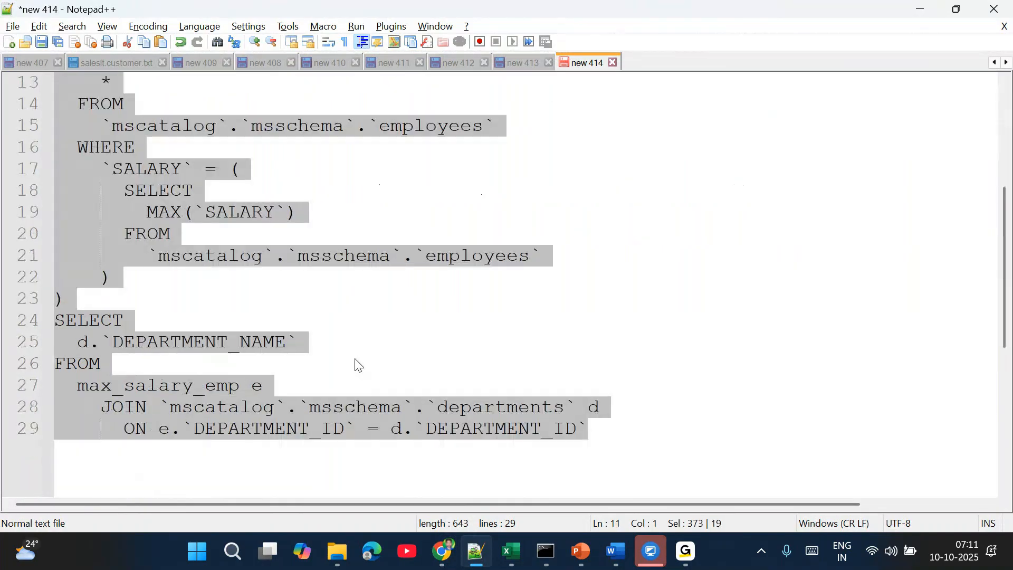
Step: Switch back to the Genie space in Chrome and review the generated query together with its department result
key(alt+Tab)
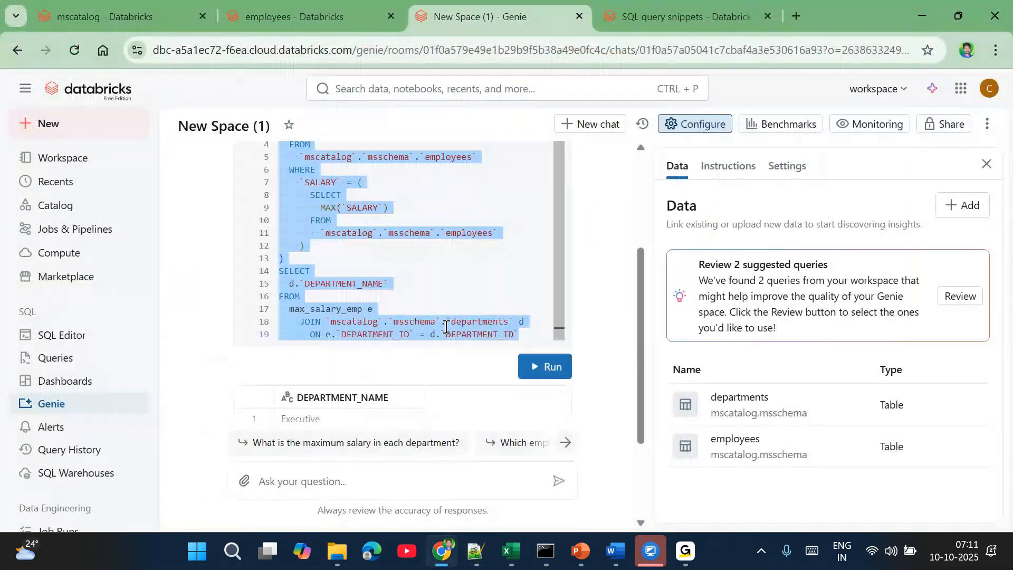
scroll(401, 388, down, 3)
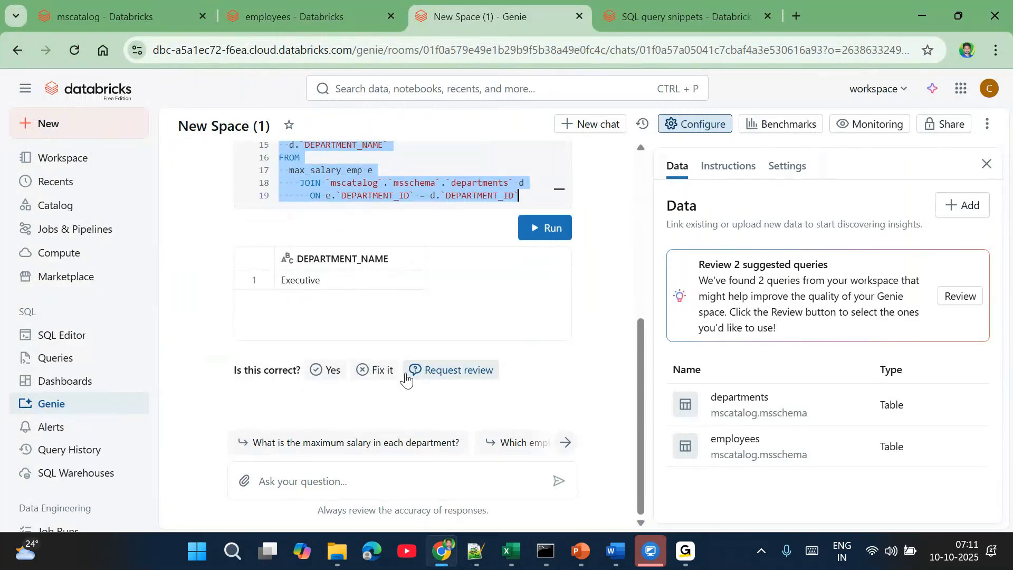
scroll(421, 281, up, 4)
right_click(421, 277)
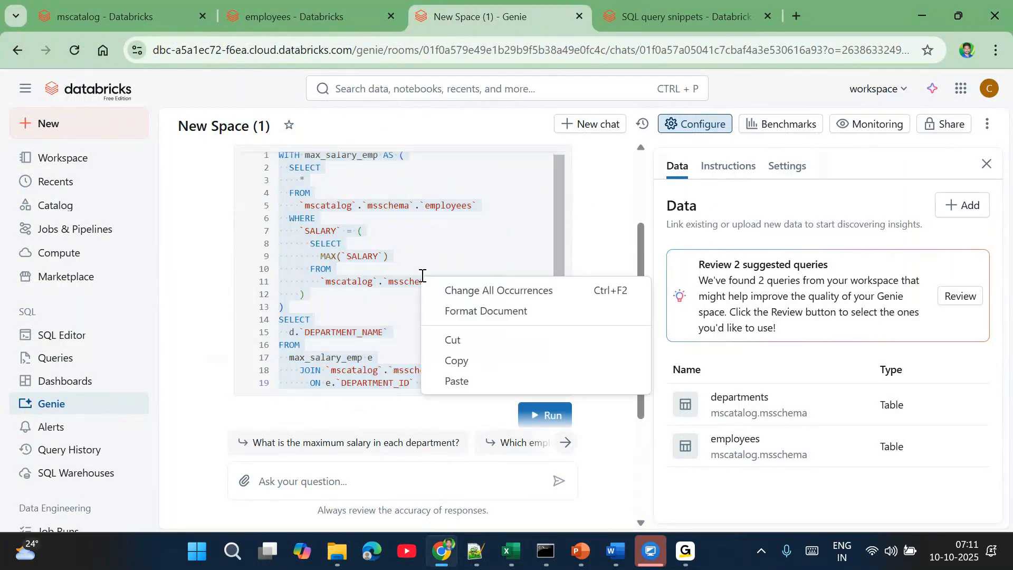
click(376, 310)
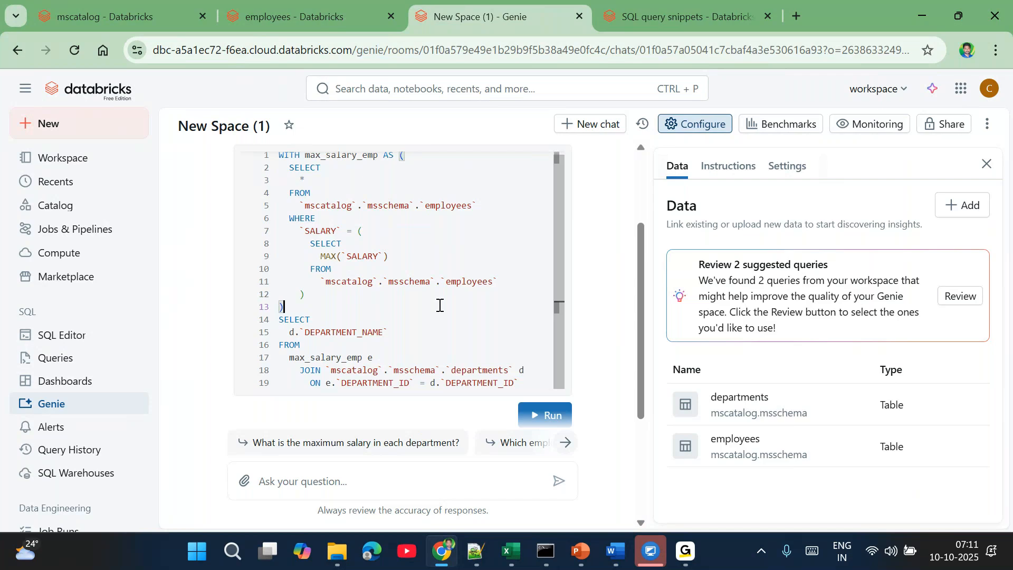
scroll(378, 295, up, 1)
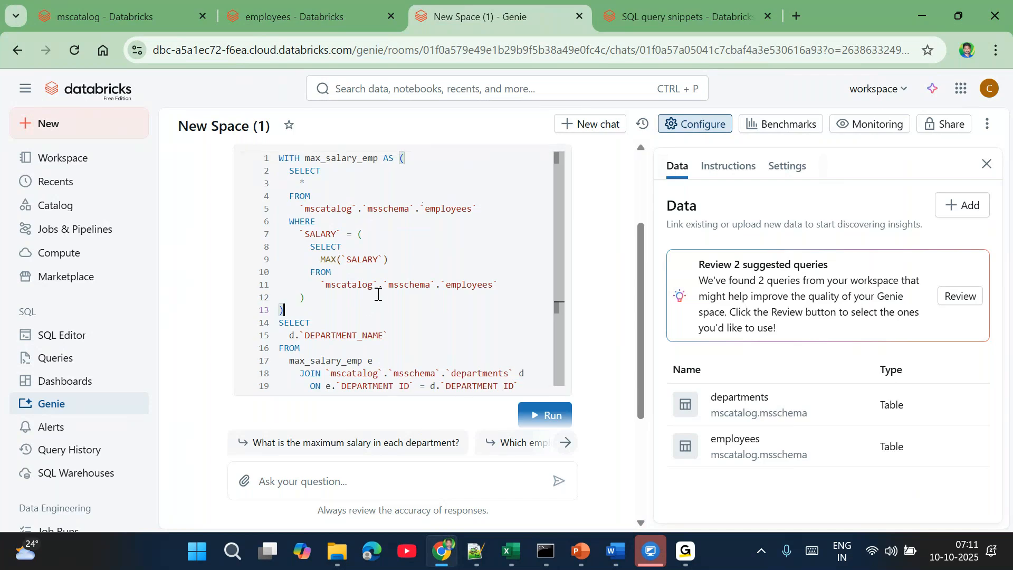
scroll(379, 295, down, 1)
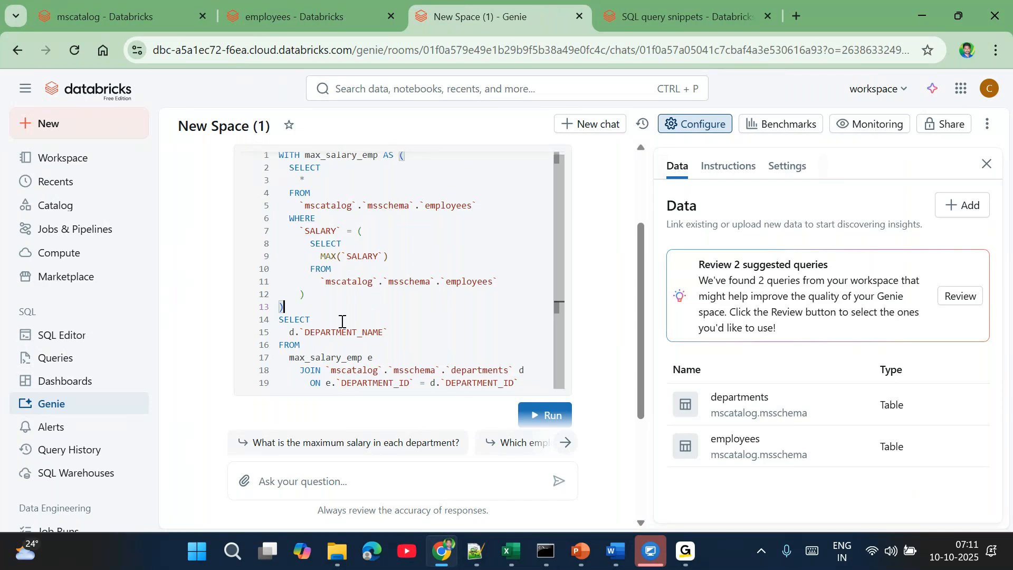
Step: Ask Genie "Can you tell me which department has max employees, give me deprtmentid,depetname" and check the returned department name
click(303, 481)
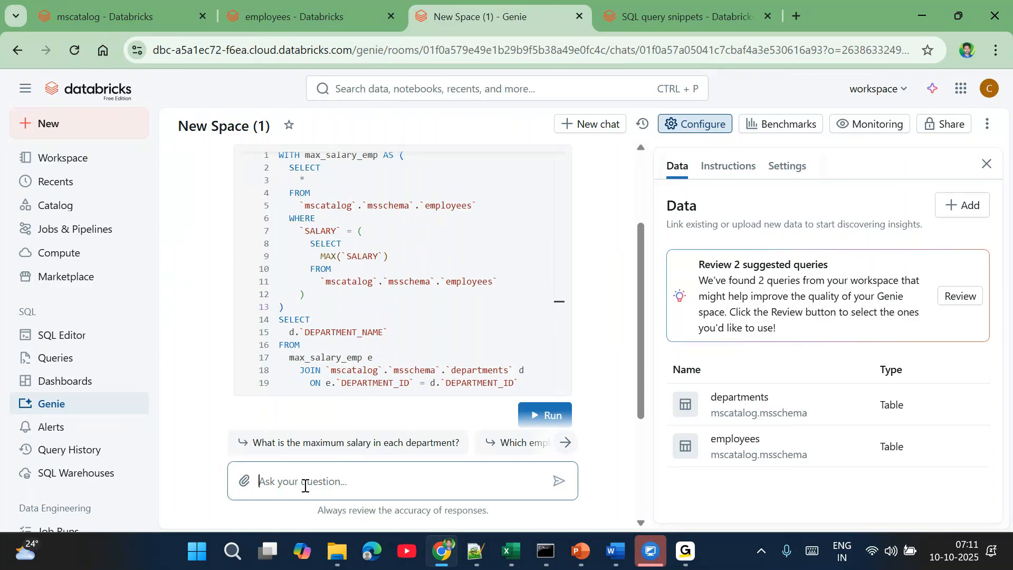
text(Can you tell)
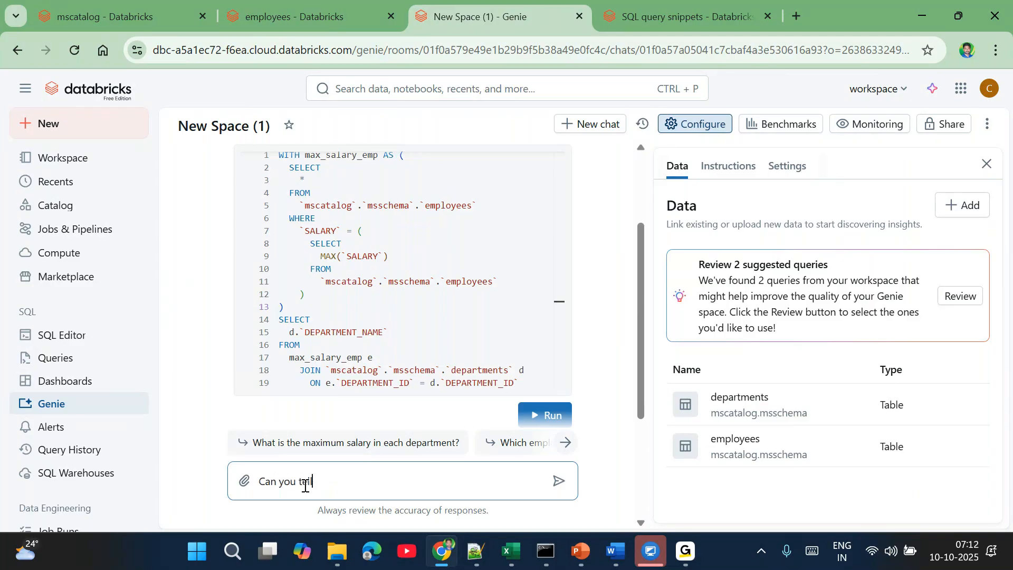
text( me which dpe)
key(BackSpace)
text(ept)
text(artn)
key(BackSpace)
text(ment has)
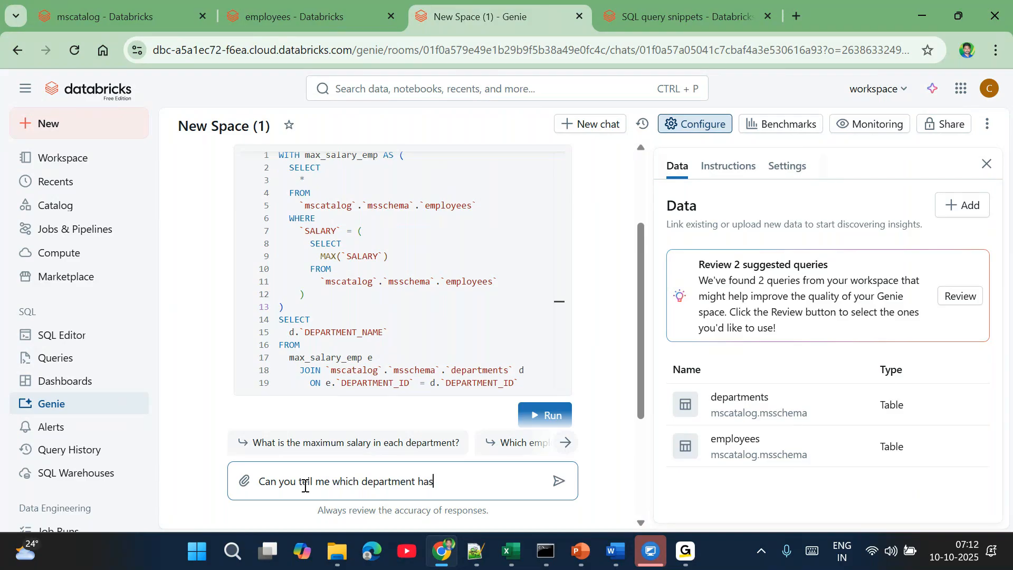
text( max employees, give m)
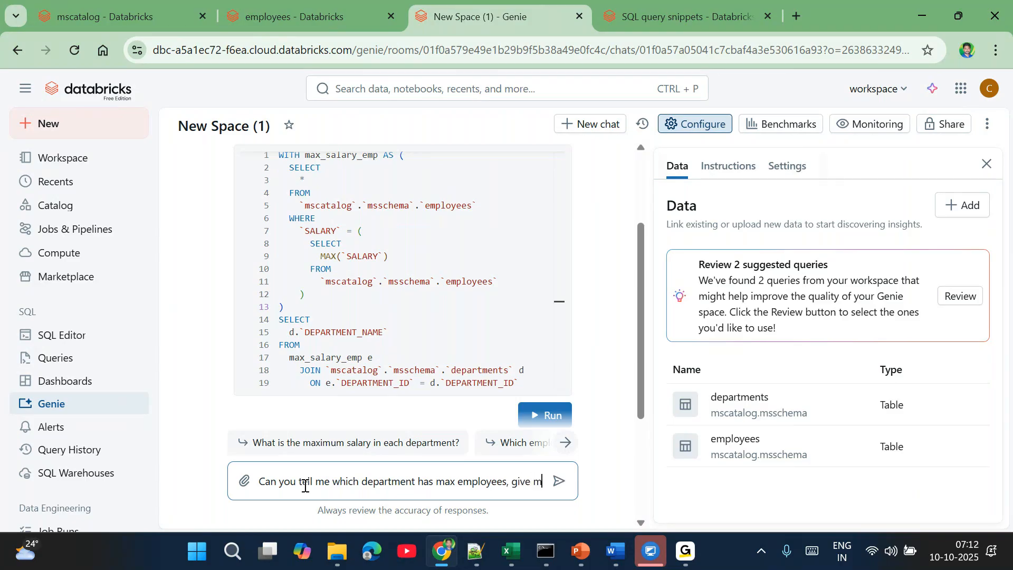
text(e de)
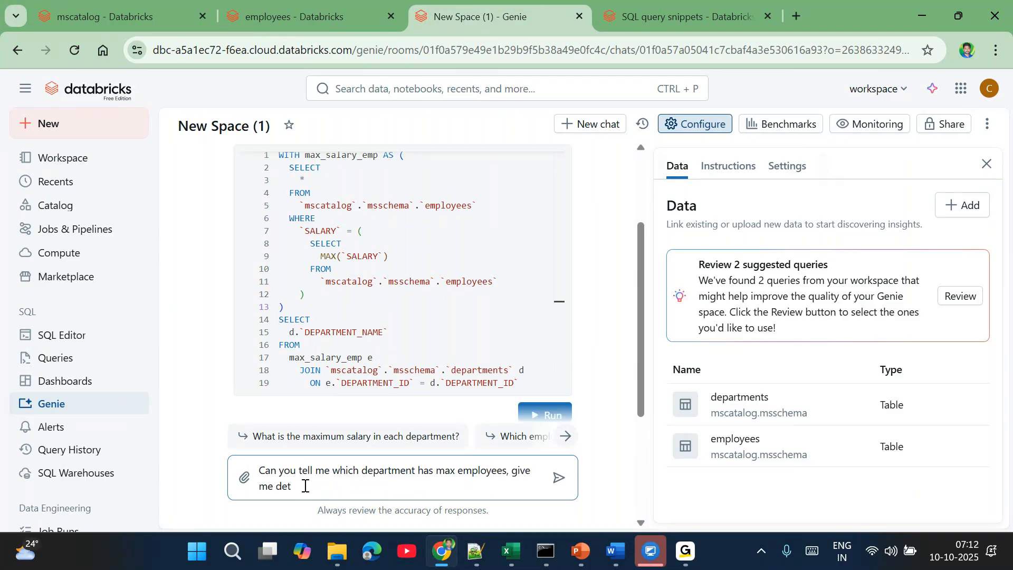
text(prtmentid,depetname)
key(Return)
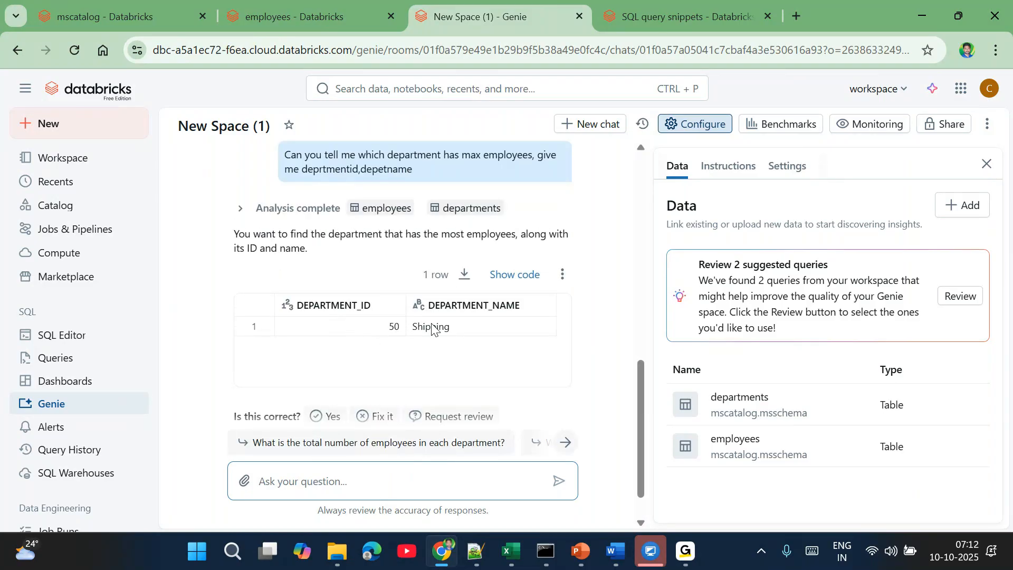
double_click(457, 327)
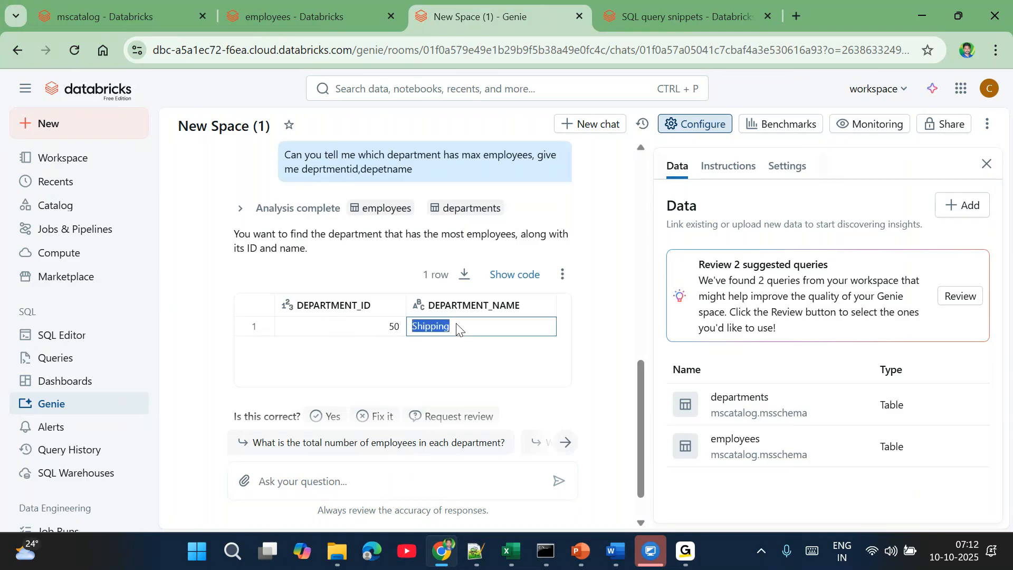
Step: Ask Genie "give me employee count by depertment with deptname"
click(323, 483)
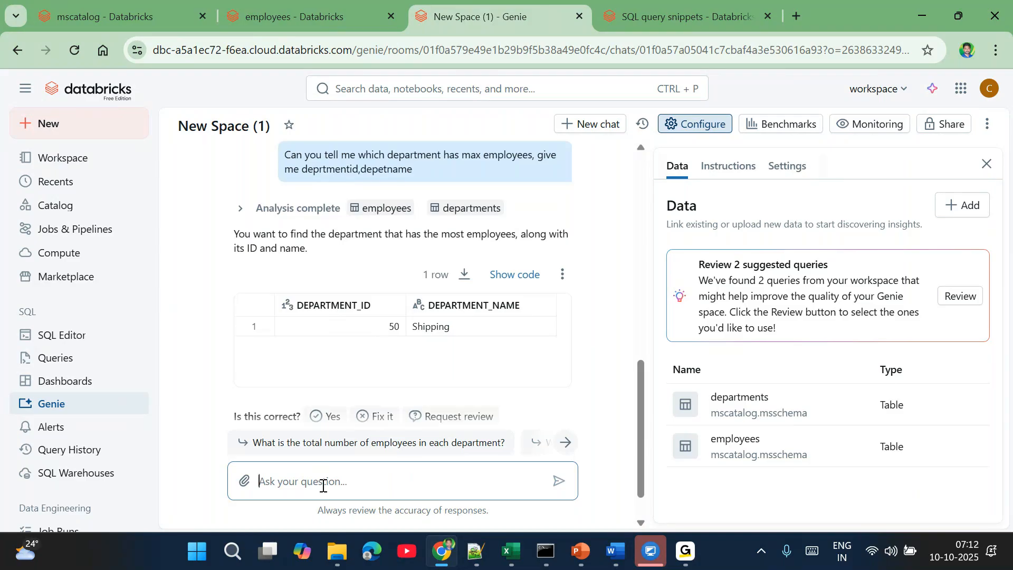
text(give me employee)
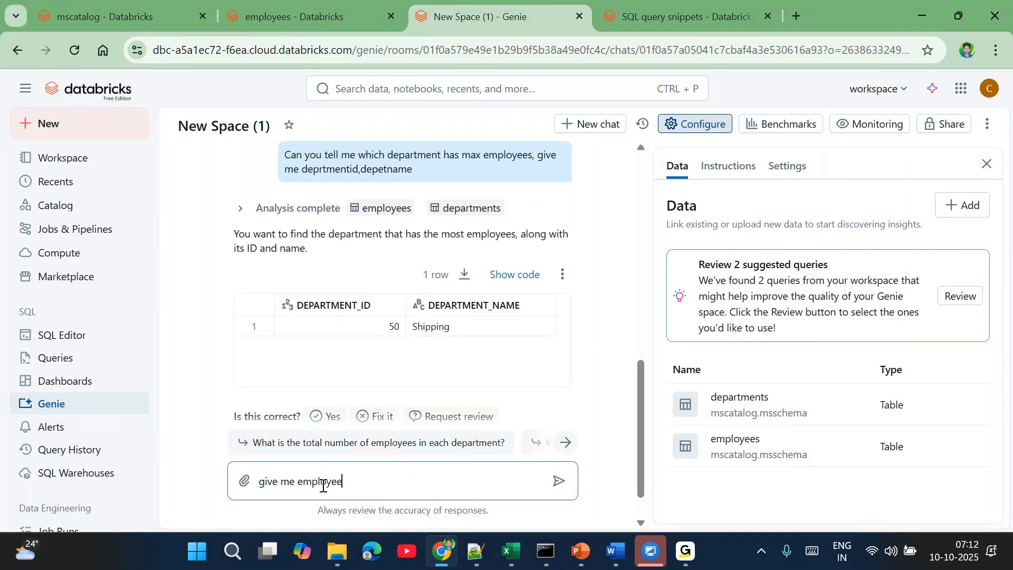
text( count by depet)
text(rtn)
text(ment )
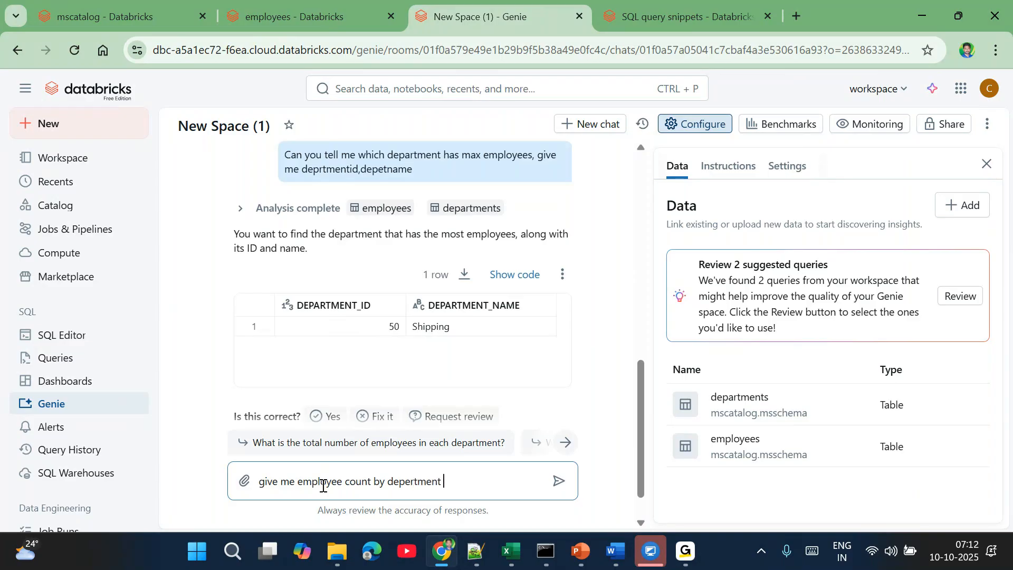
text(with dpet)
key(BackSpace)
key(BackSpace)
key(BackSpace)
text(eptname)
key(Return)
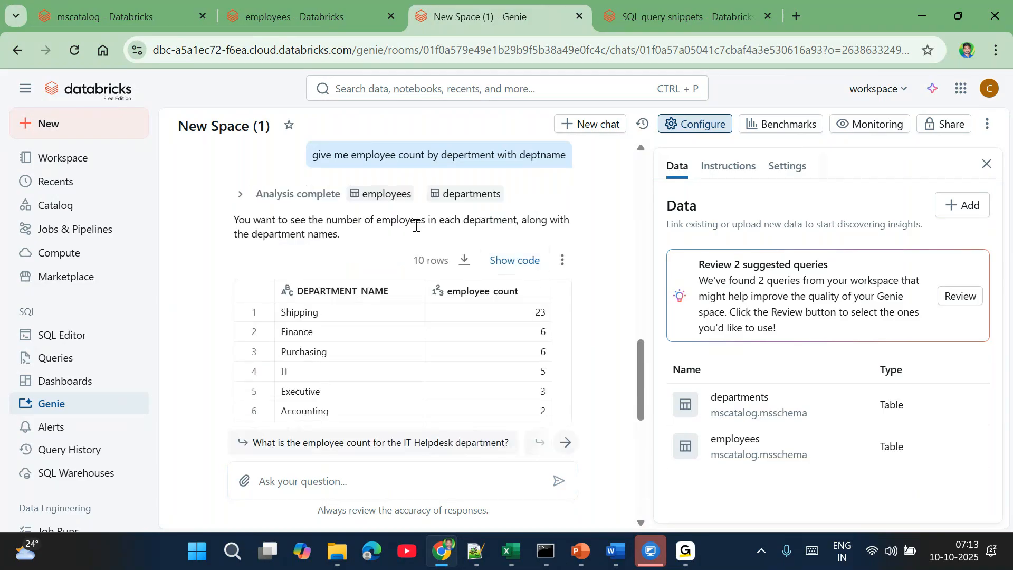
Step: Compare the previous max-employees answer with the employee counts per department and examine the Employee Count by Department chart
scroll(416, 222, up, 4)
double_click(446, 232)
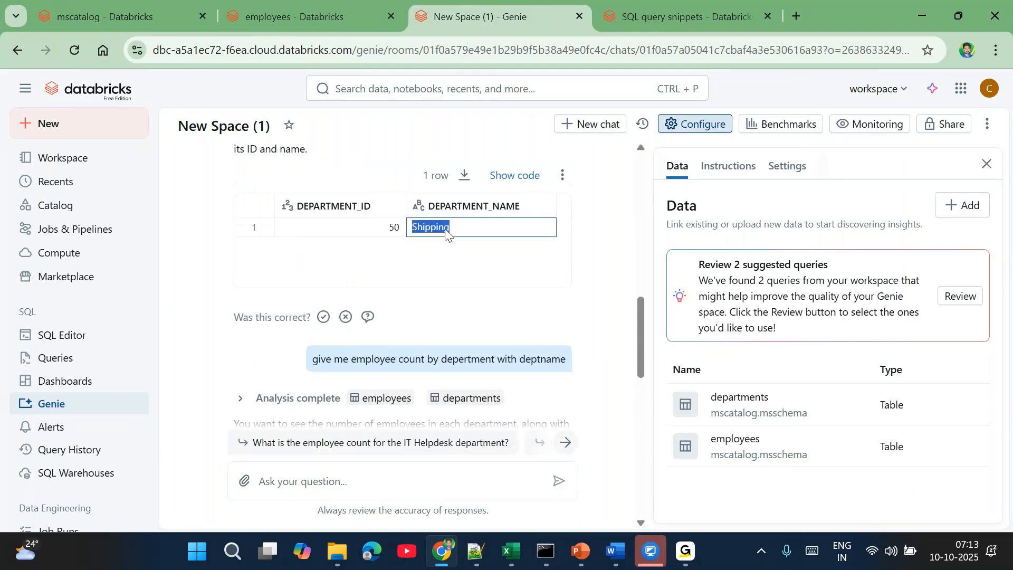
scroll(455, 340, down, 3)
scroll(455, 342, down, 2)
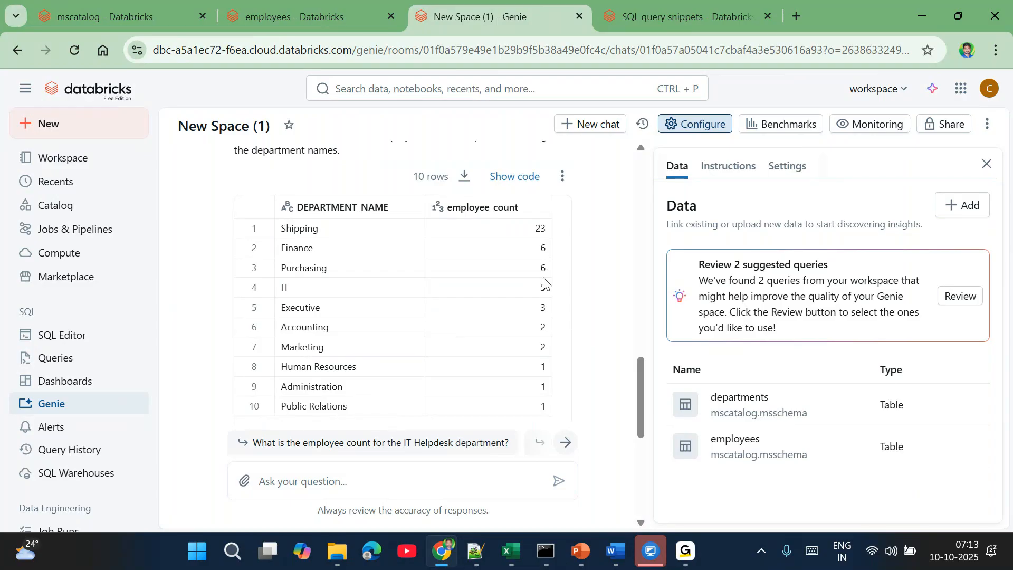
scroll(486, 331, down, 7)
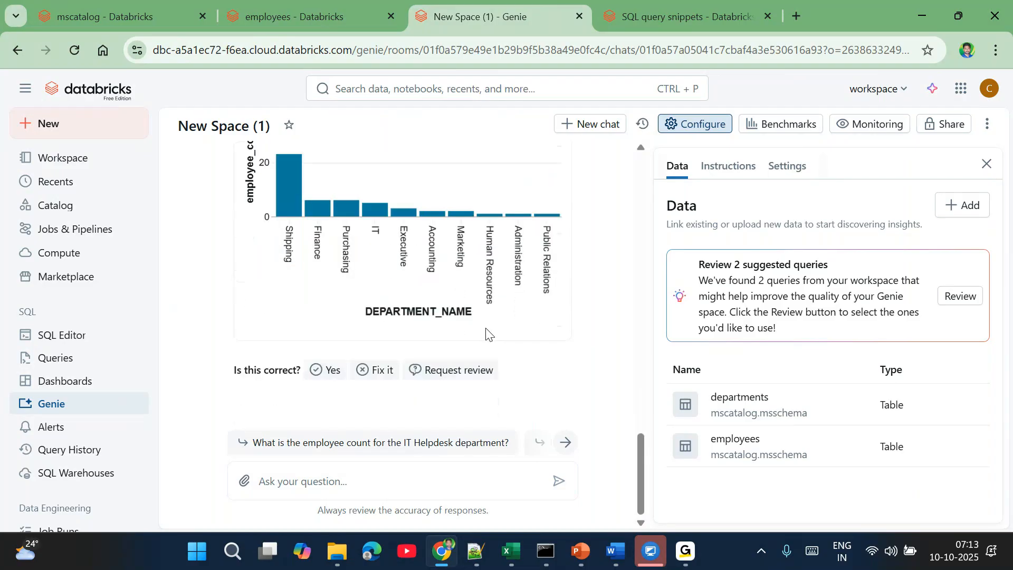
scroll(352, 279, up, 2)
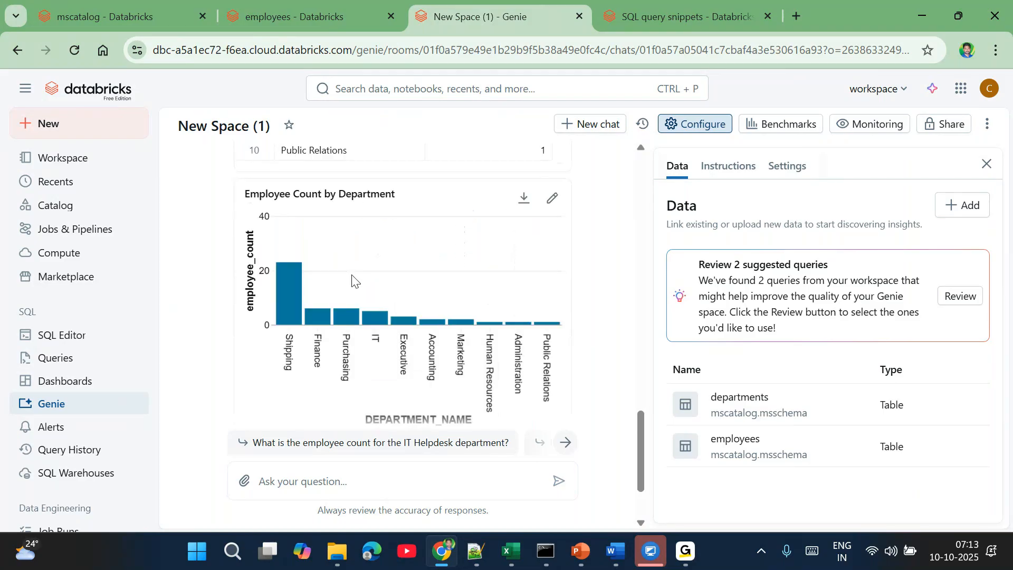
scroll(515, 311, down, 2)
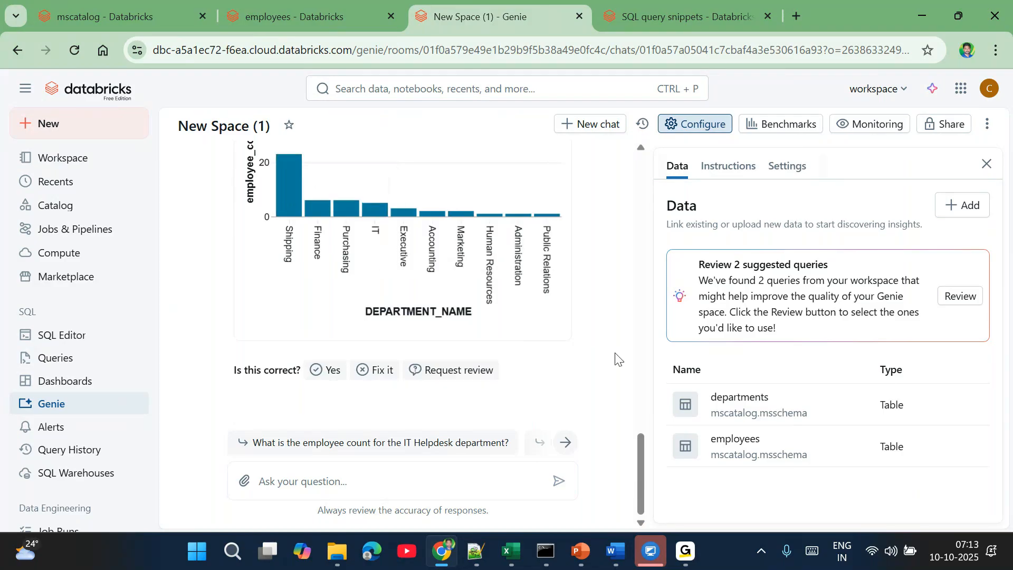
Step: Look back through the earlier Genie answers, then show the employee-count answer's code and examine its join to the departments table
scroll(619, 360, up, 15)
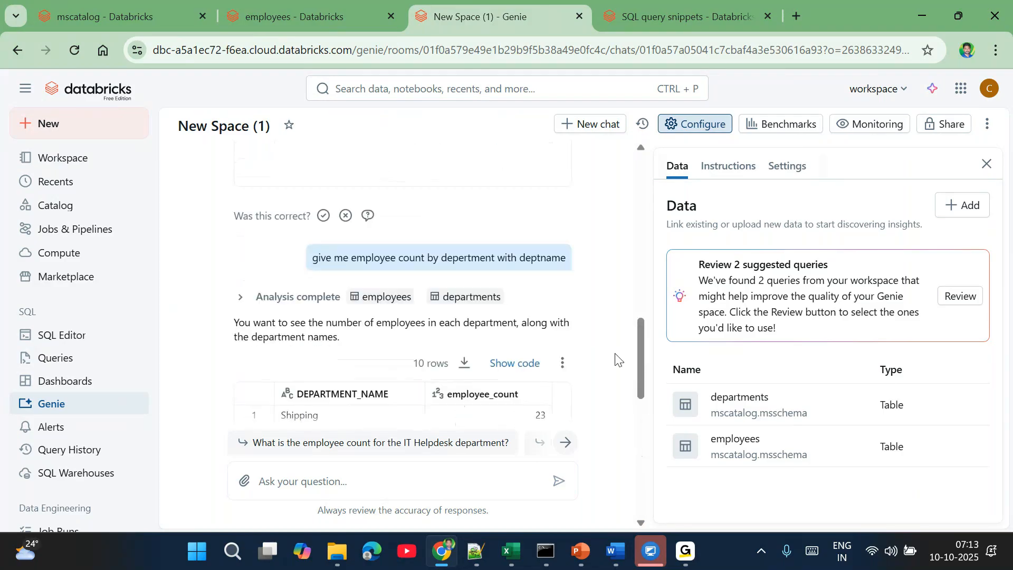
scroll(620, 360, up, 3)
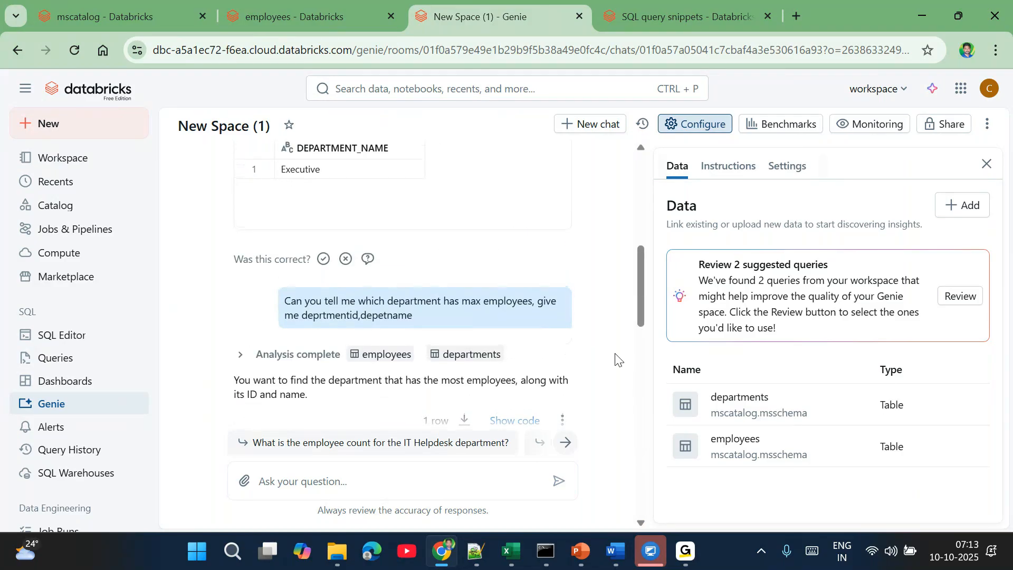
scroll(502, 304, up, 4)
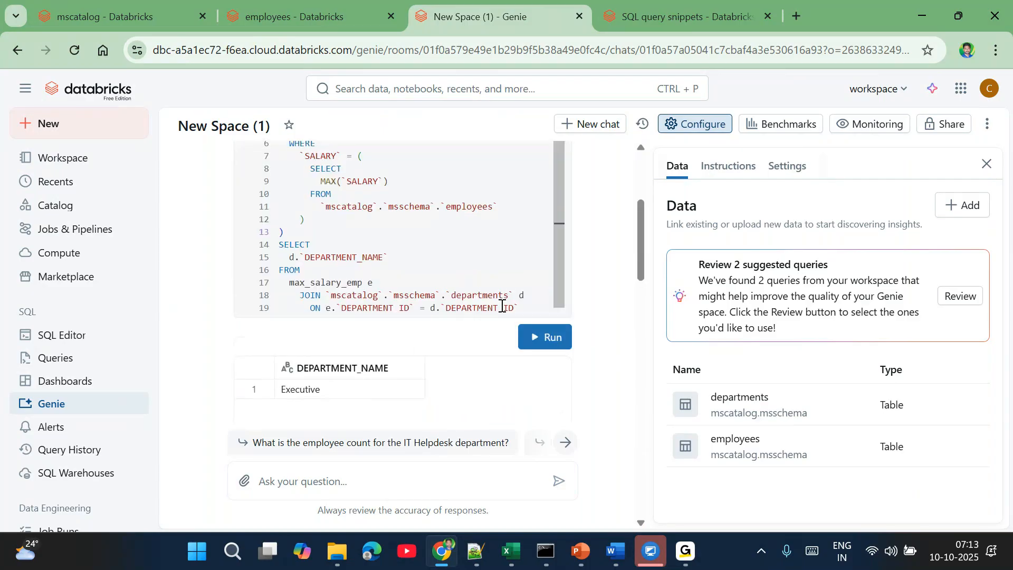
scroll(459, 359, down, 10)
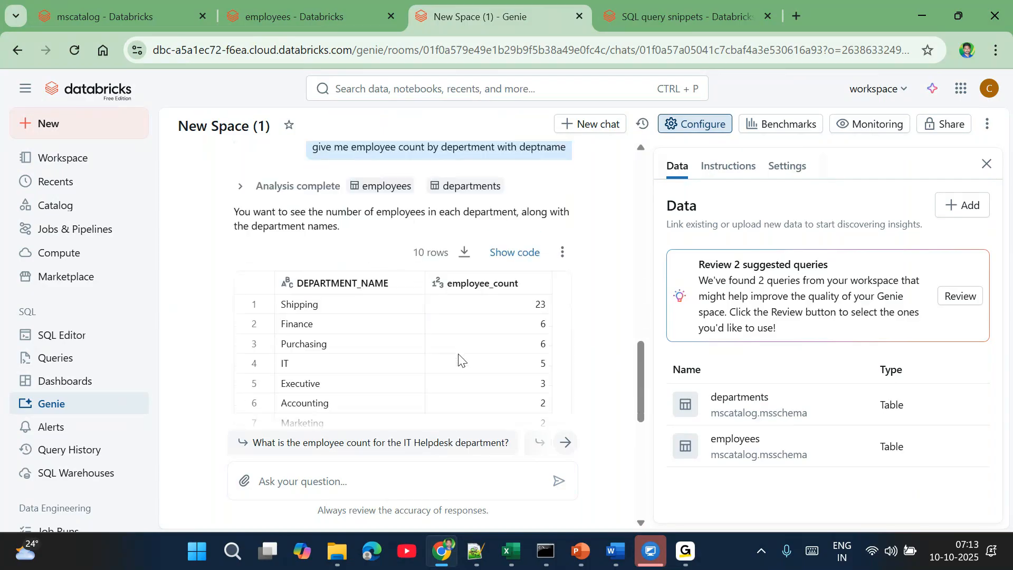
click(515, 252)
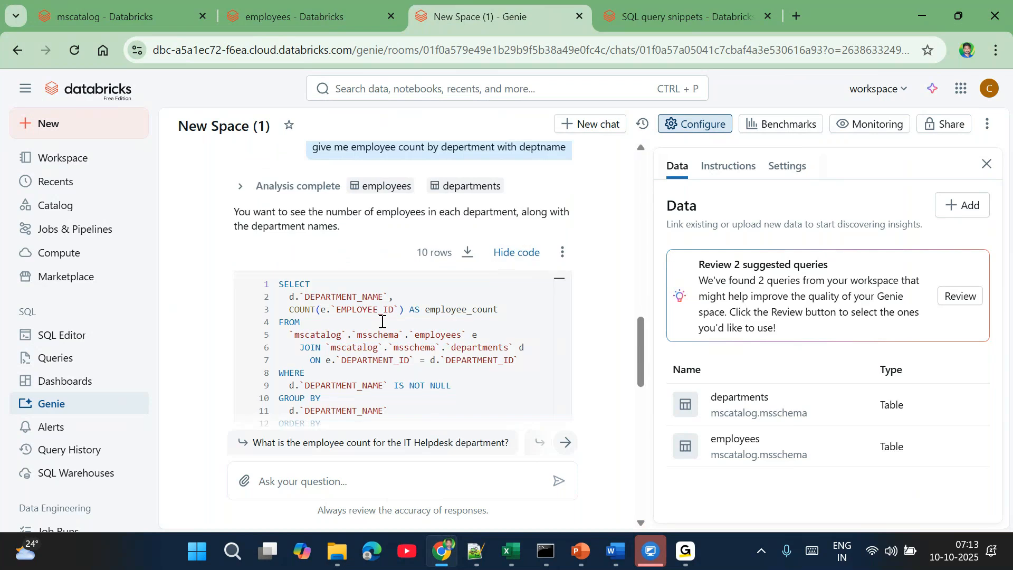
triple_click(364, 350)
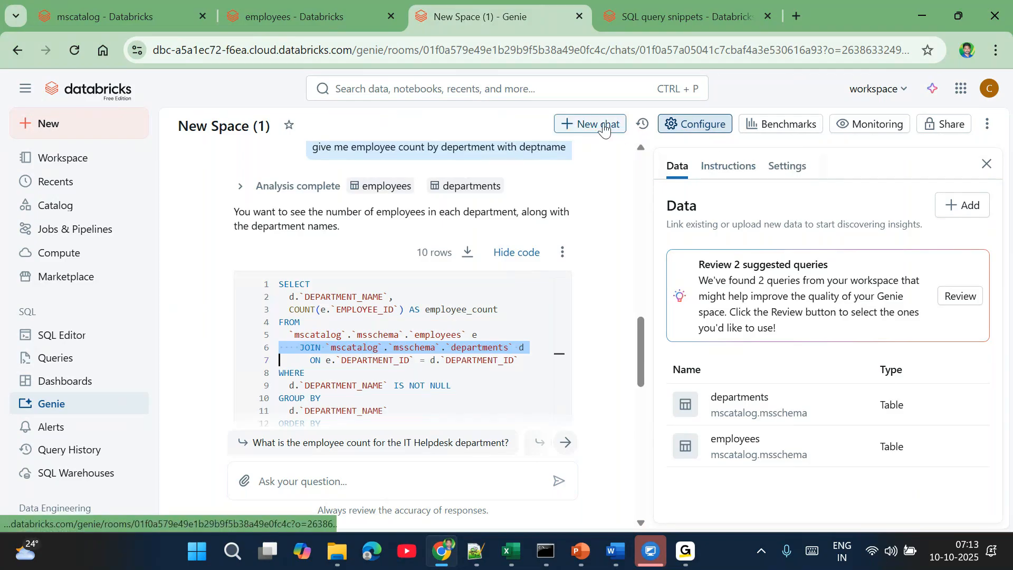
Step: View the Genie space's Benchmarks page and its Monitoring history of asked questions
click(784, 132)
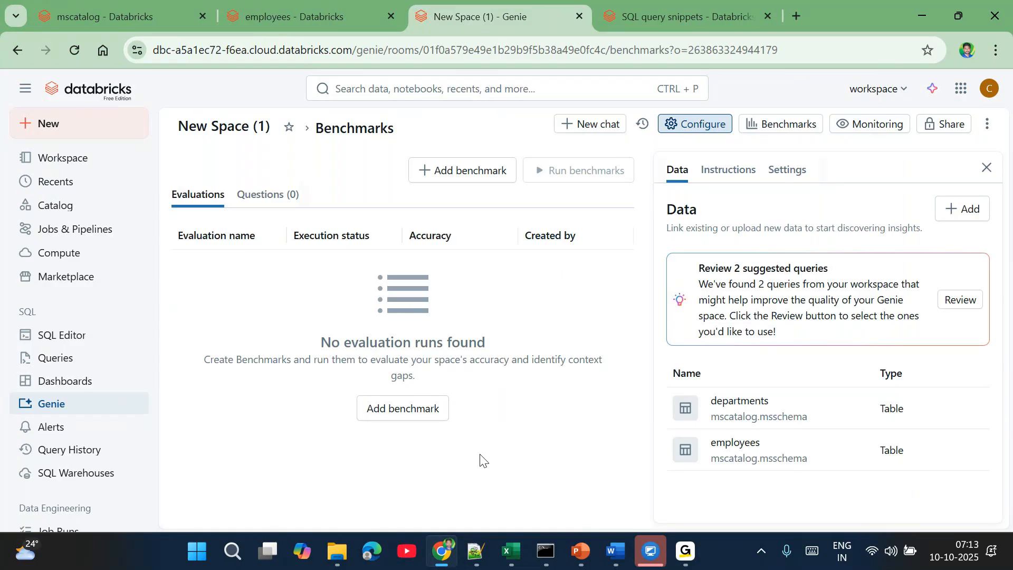
click(880, 132)
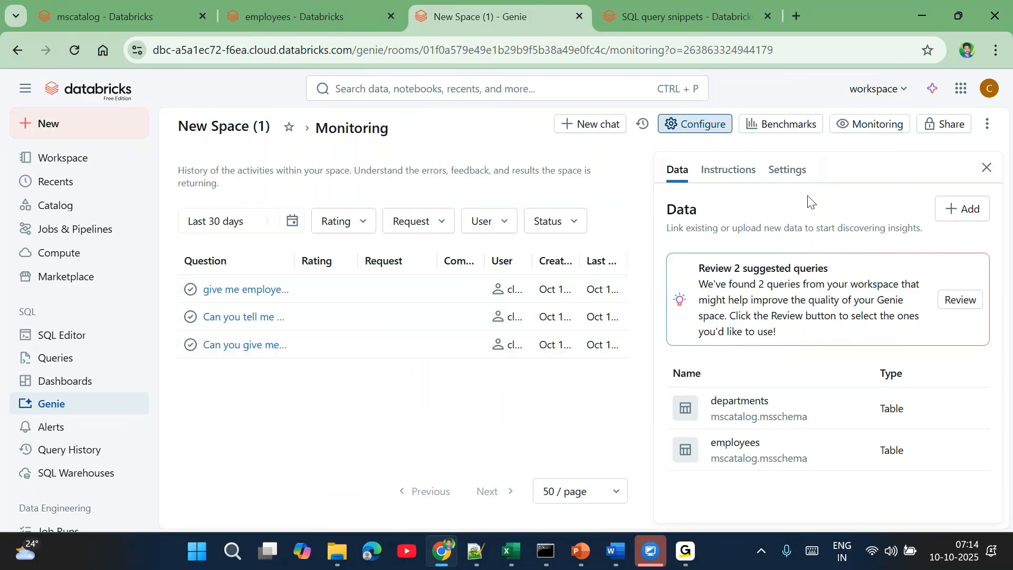
Step: Open the sharing settings of New Space (1), view the suggested groups to add, and cancel without adding anyone
click(945, 124)
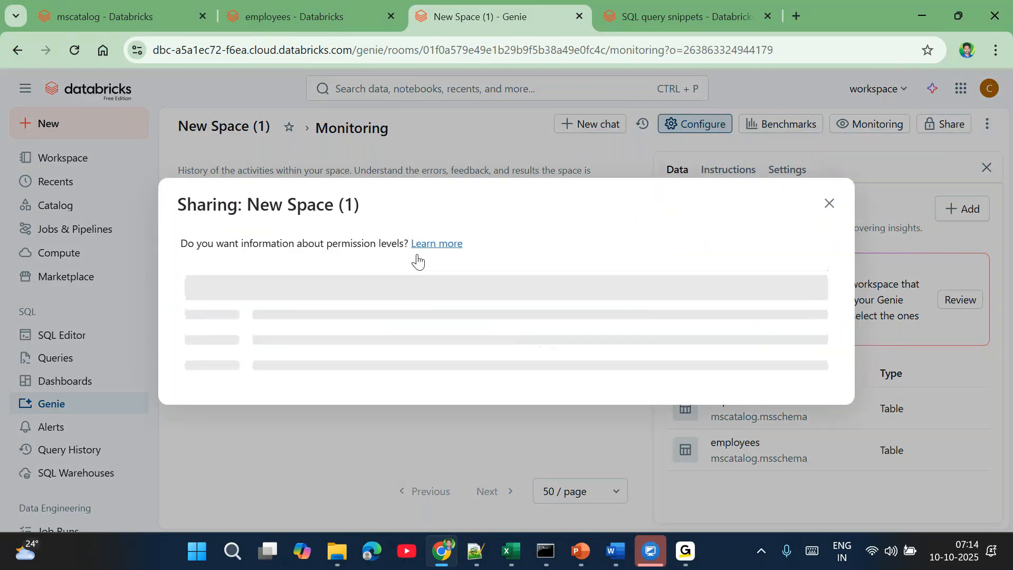
click(303, 225)
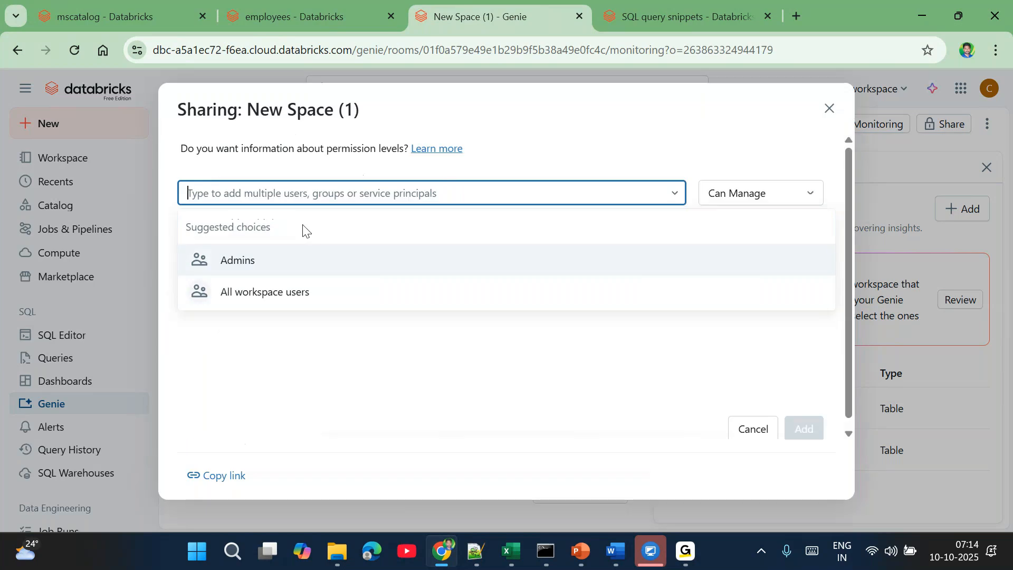
click(745, 432)
click(745, 431)
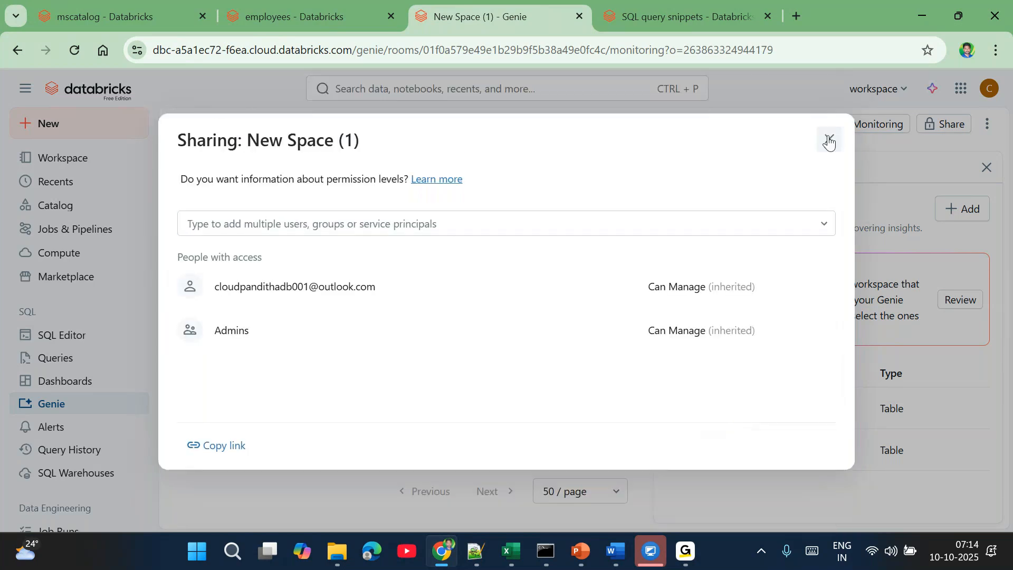
Step: Close the sharing settings and switch to the Notepad++ notes to highlight the topic lines on SQL parameters, query snippets and the Genie chatbot
click(829, 139)
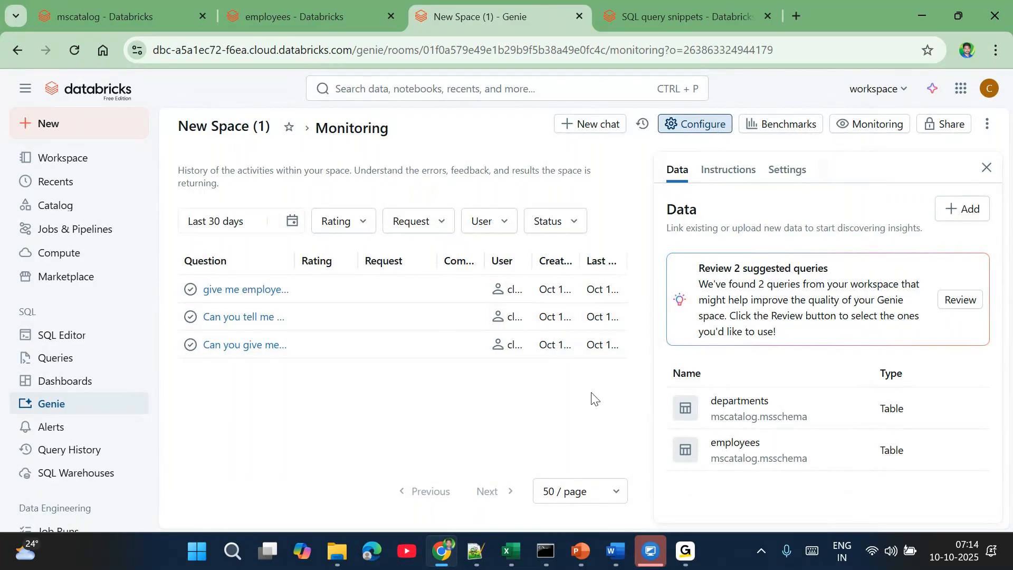
click(475, 554)
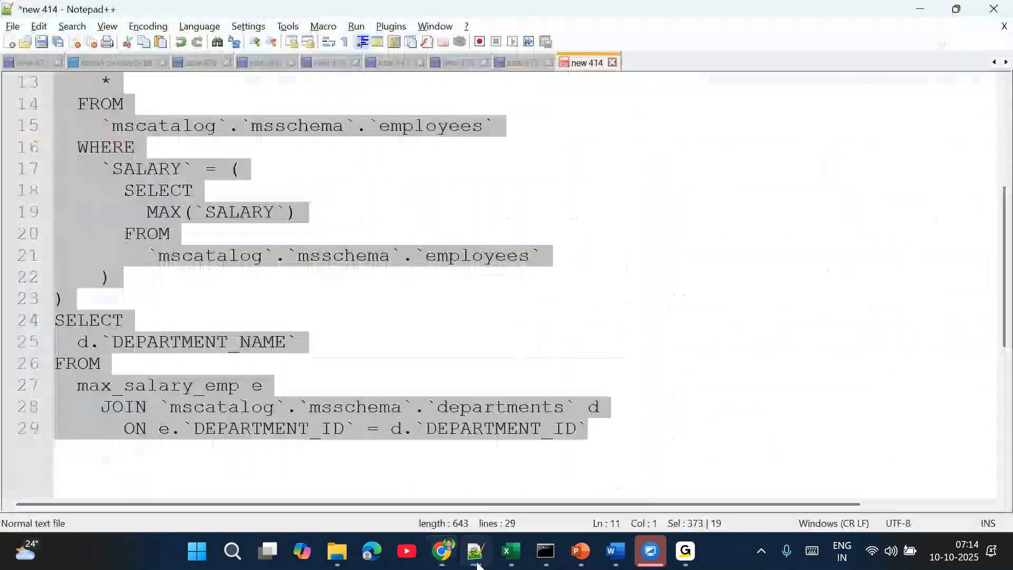
click(314, 248)
scroll(314, 248, up, 4)
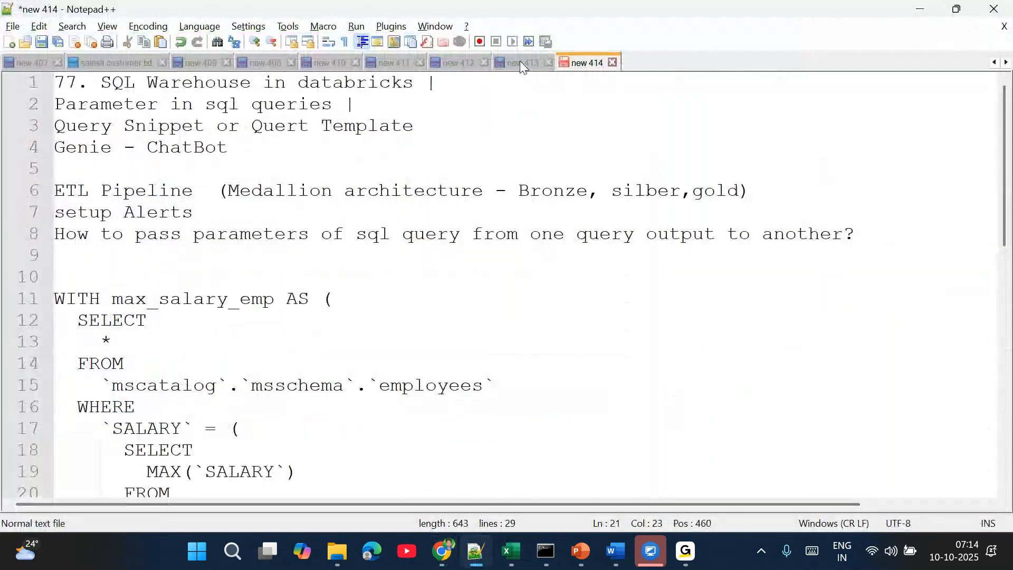
drag(239, 148, 56, 103)
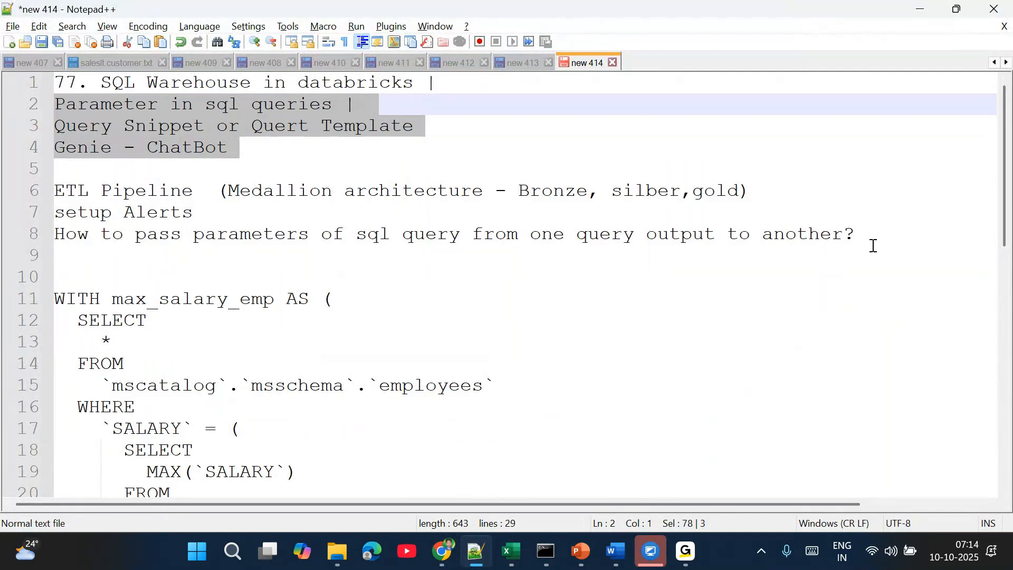
Step: Go over the noted topics on the ETL pipeline with medallion architecture, setting up alerts, and passing SQL query parameters from one output to another
drag(861, 235, 65, 193)
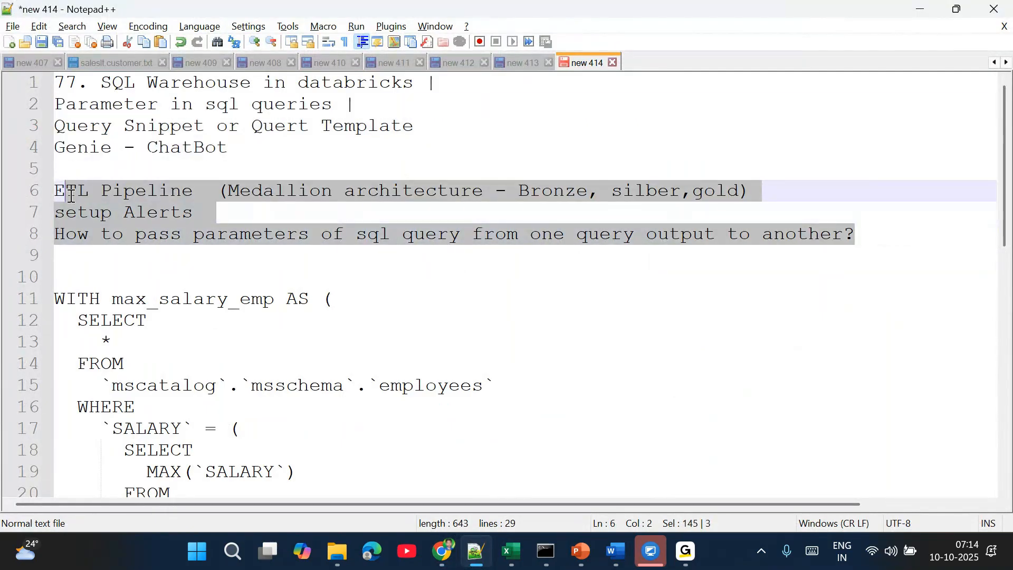
double_click(164, 215)
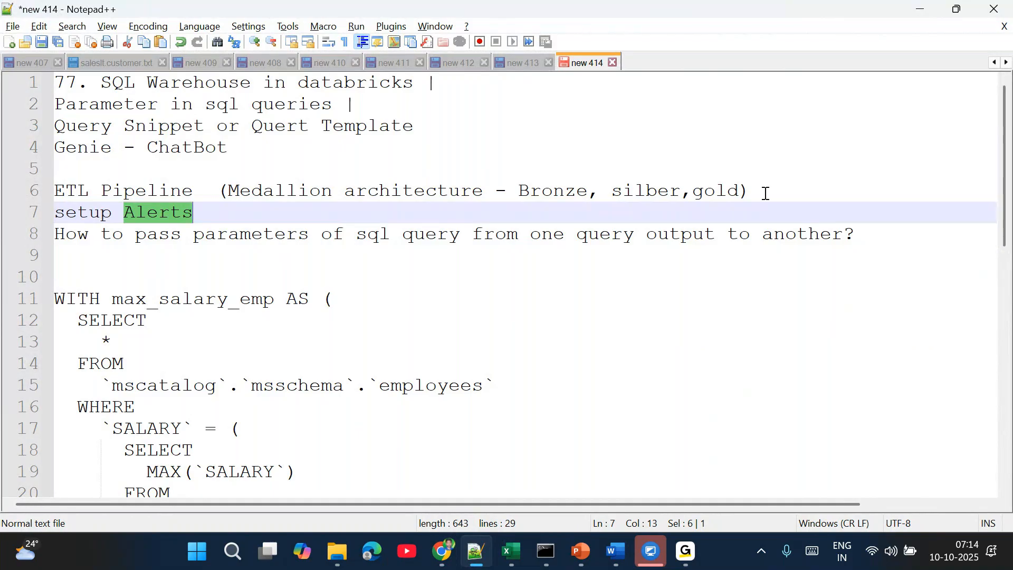
drag(877, 232, 43, 201)
click(359, 258)
click(628, 236)
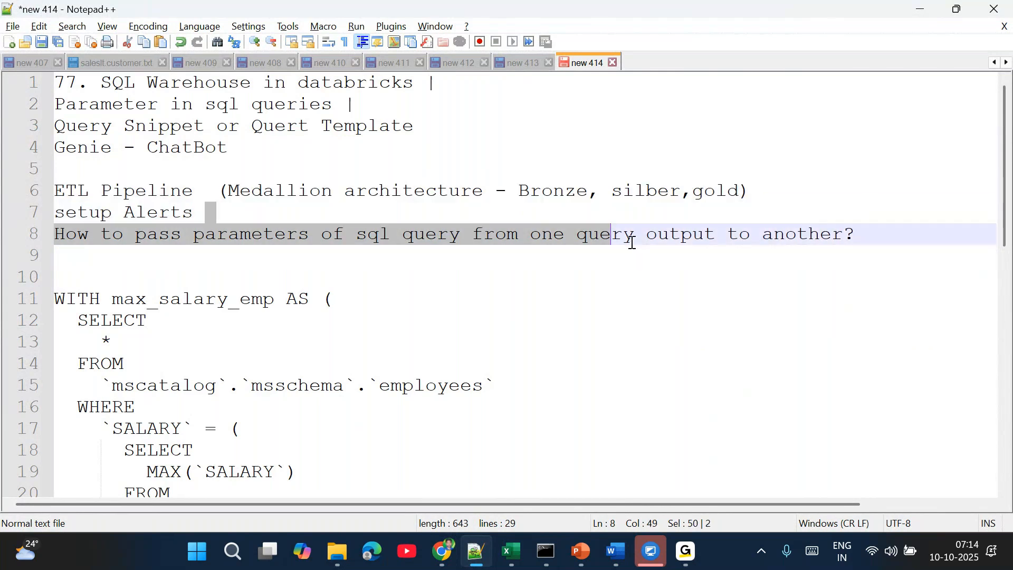
click(283, 215)
drag(854, 234, 36, 204)
click(465, 253)
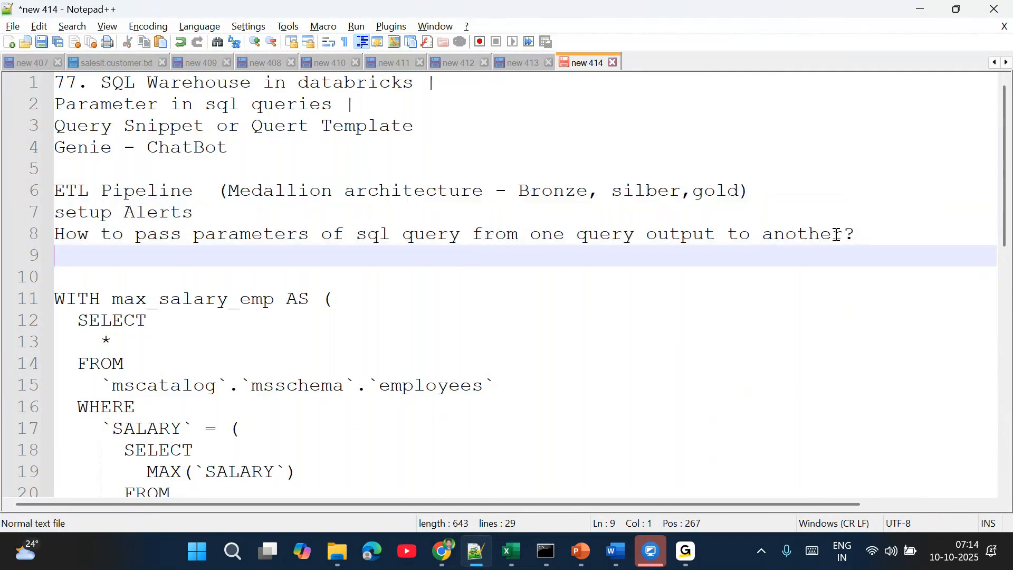
drag(876, 234, 65, 196)
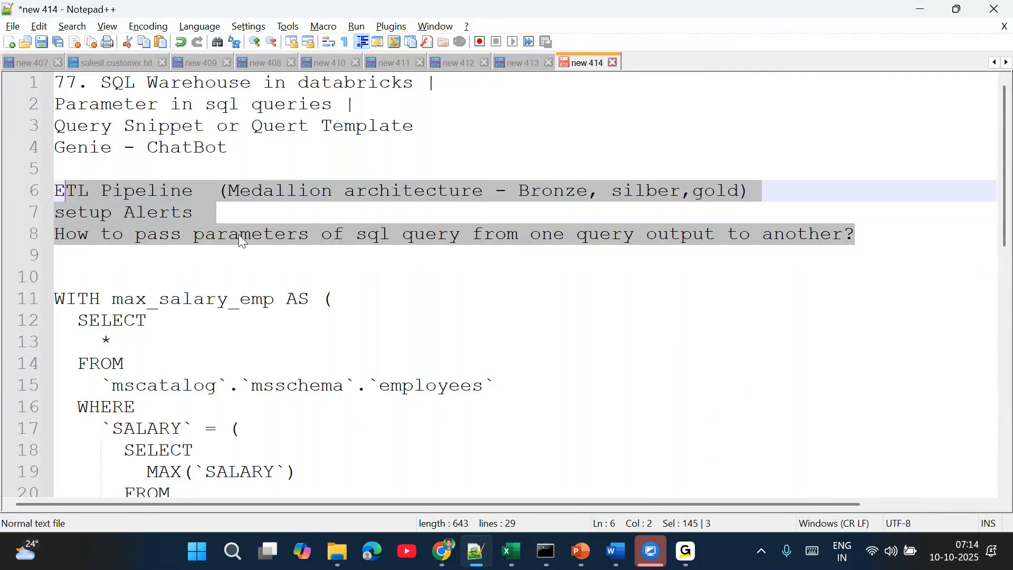
click(278, 260)
drag(873, 232, 32, 194)
click(276, 299)
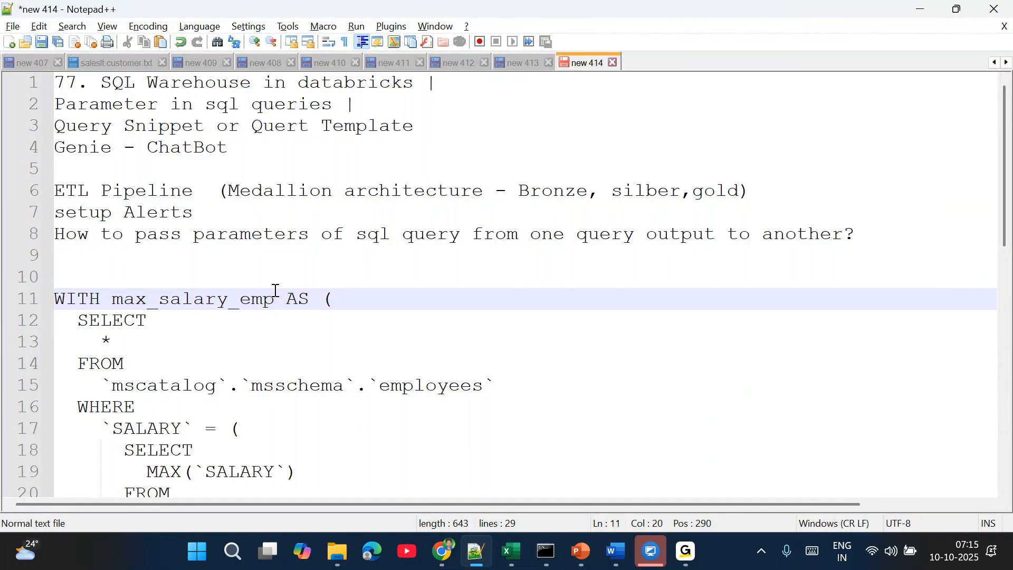
key(End)
key(shift+Home)
click(274, 295)
Step: Switch back to Databricks in the browser and close the Genie space's configuration pane on the Monitoring page
click(442, 551)
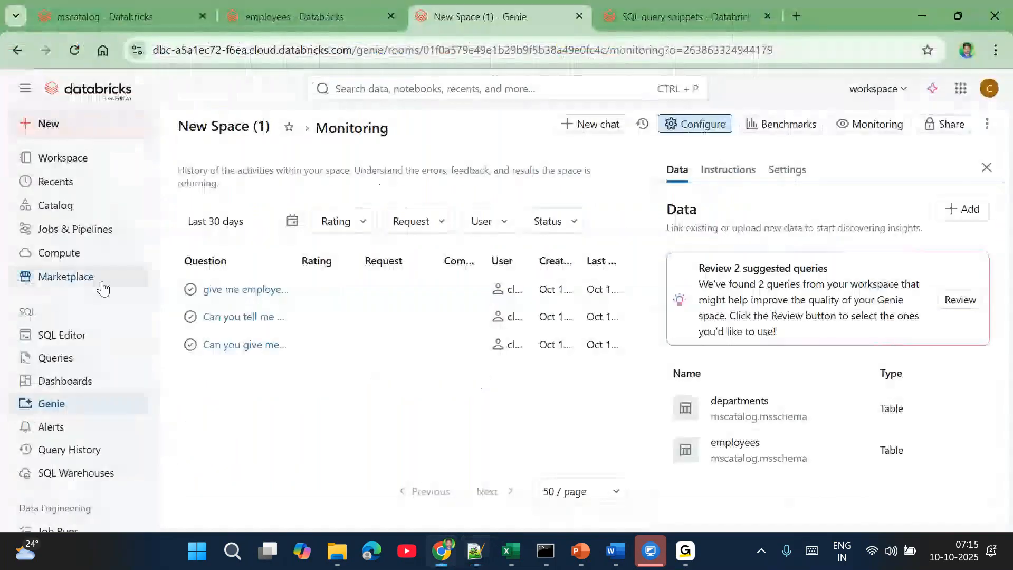
scroll(103, 393, down, 3)
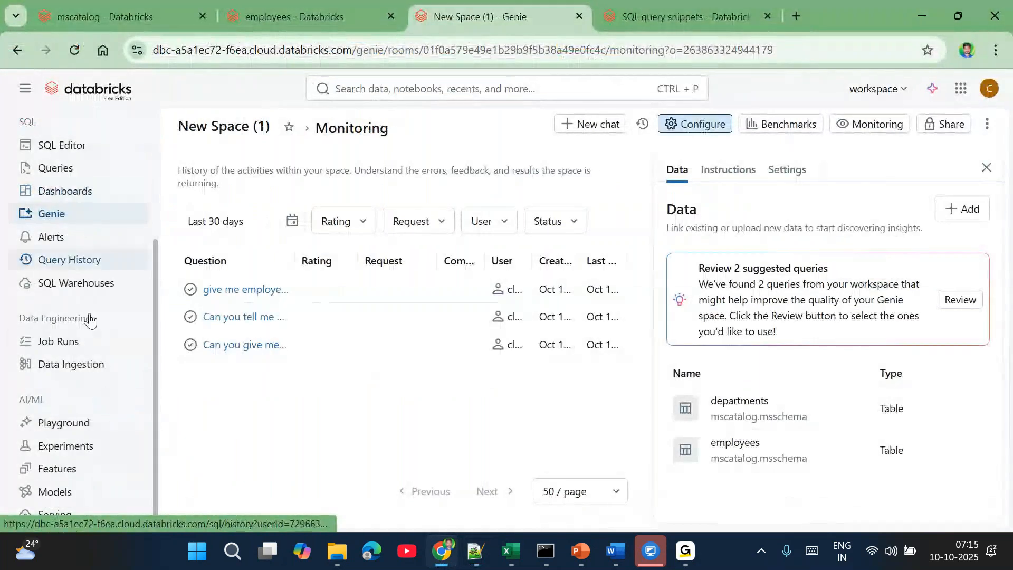
scroll(106, 364, up, 3)
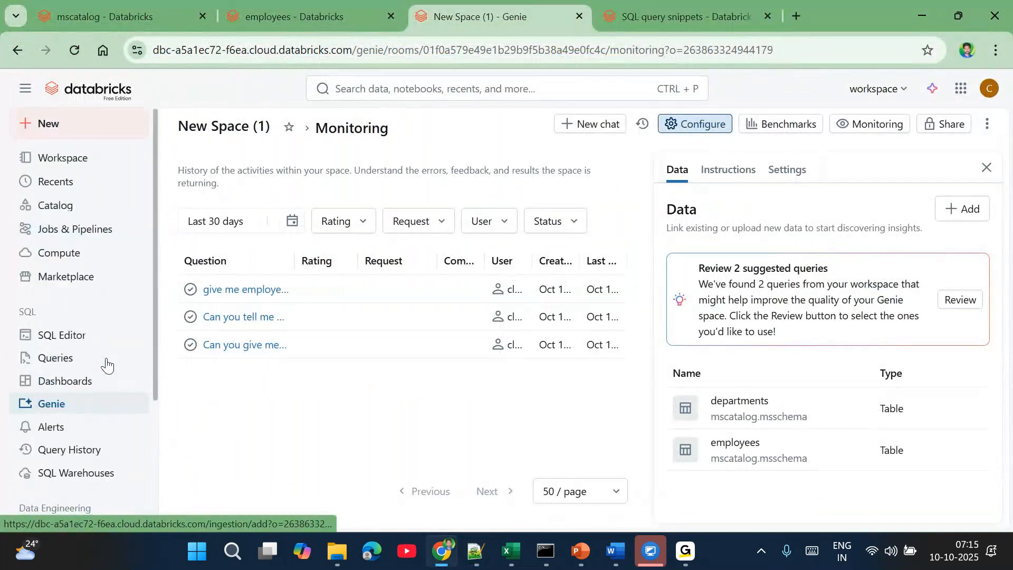
click(987, 169)
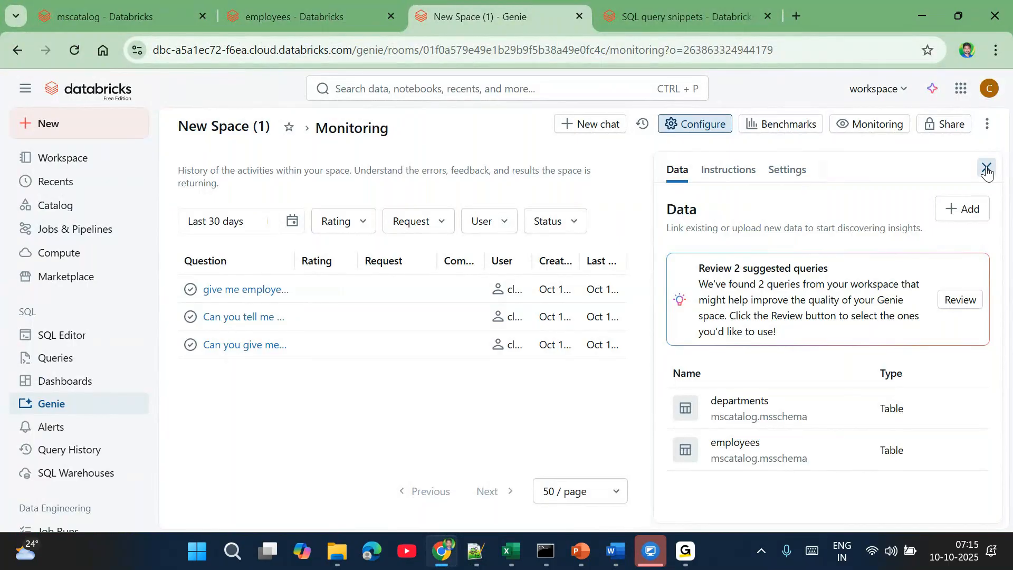
click(987, 169)
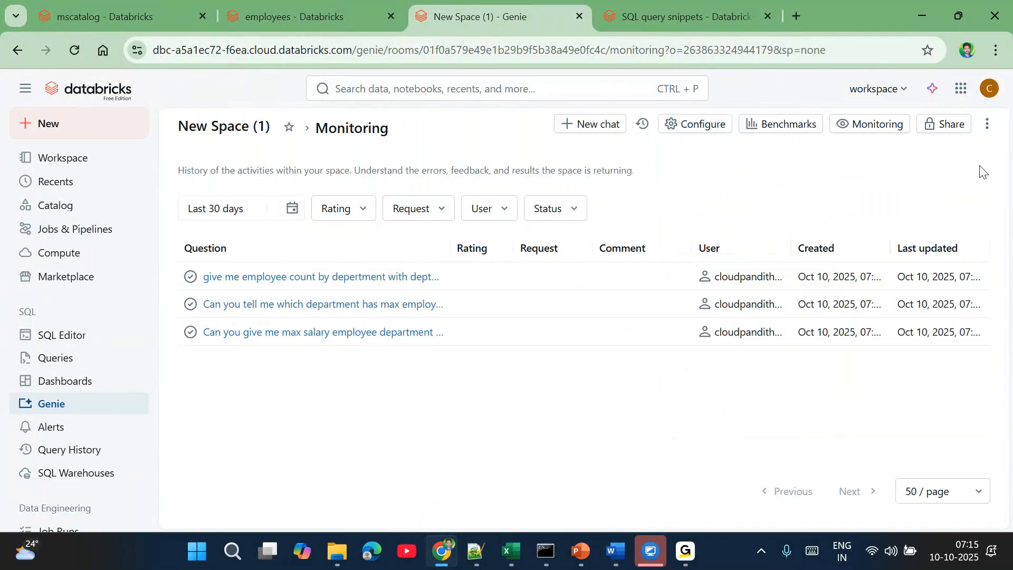